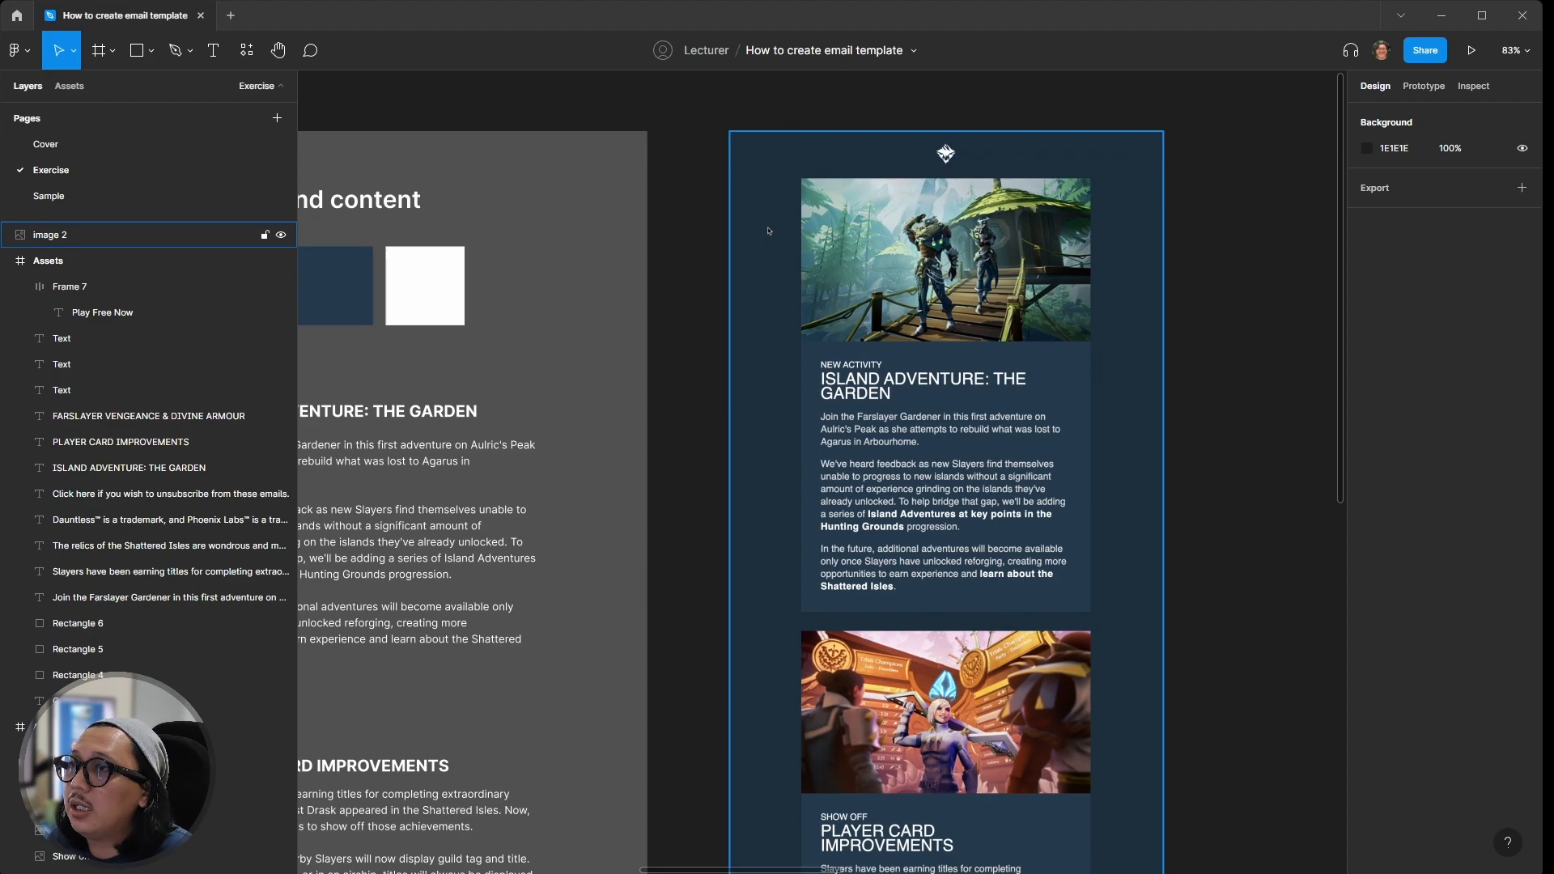
# Step: Examine the finished sample email from its logo header through the three content sections to the footer
pyautogui.scroll(-6, 768, 231)
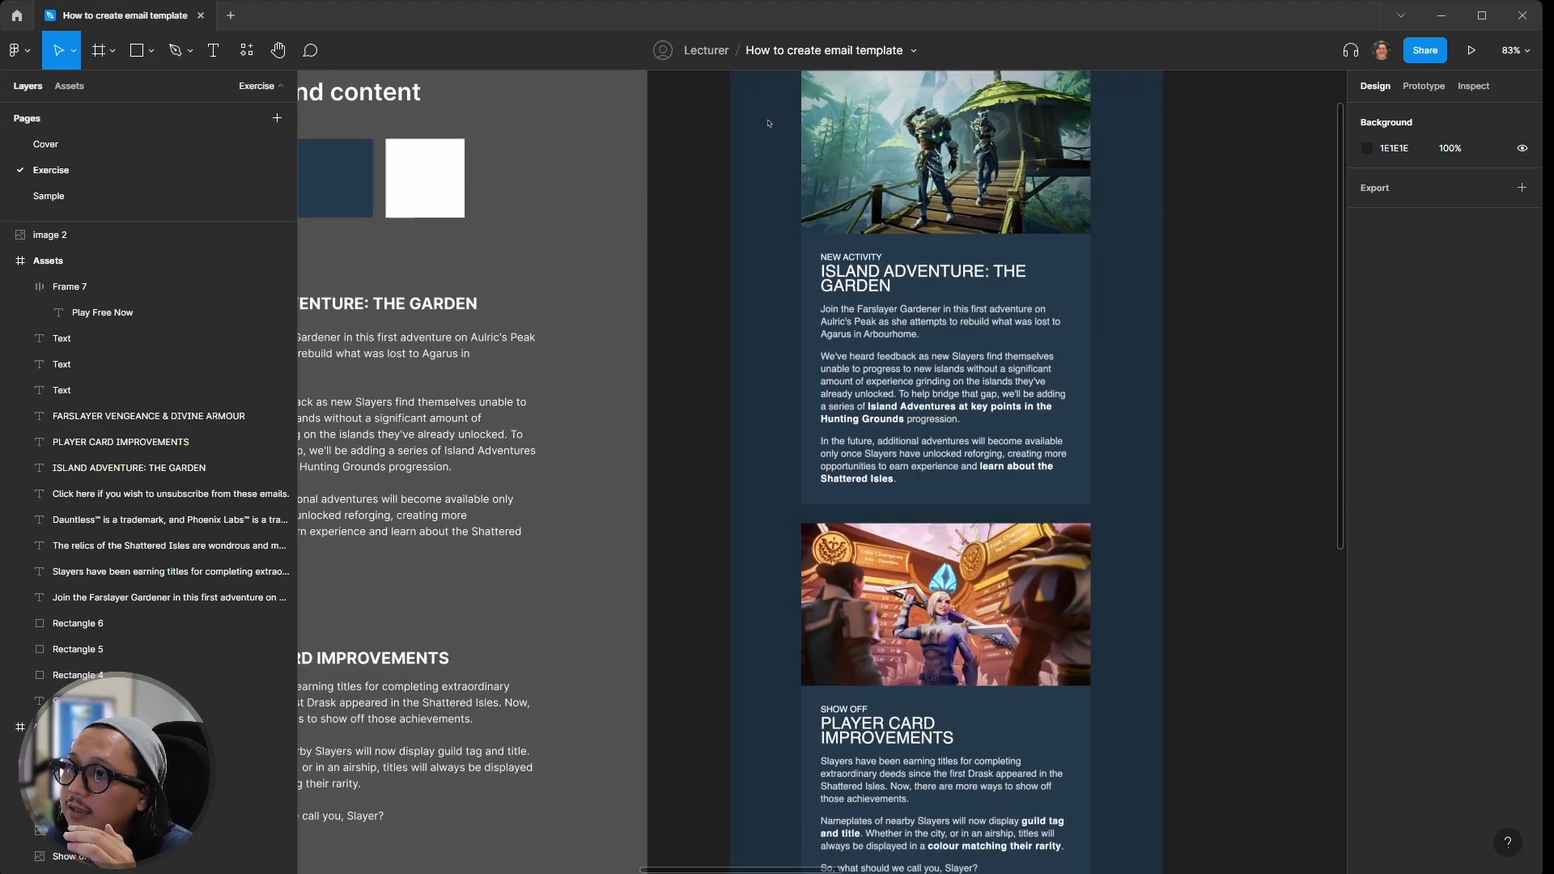
pyautogui.scroll(-4, 299, 243)
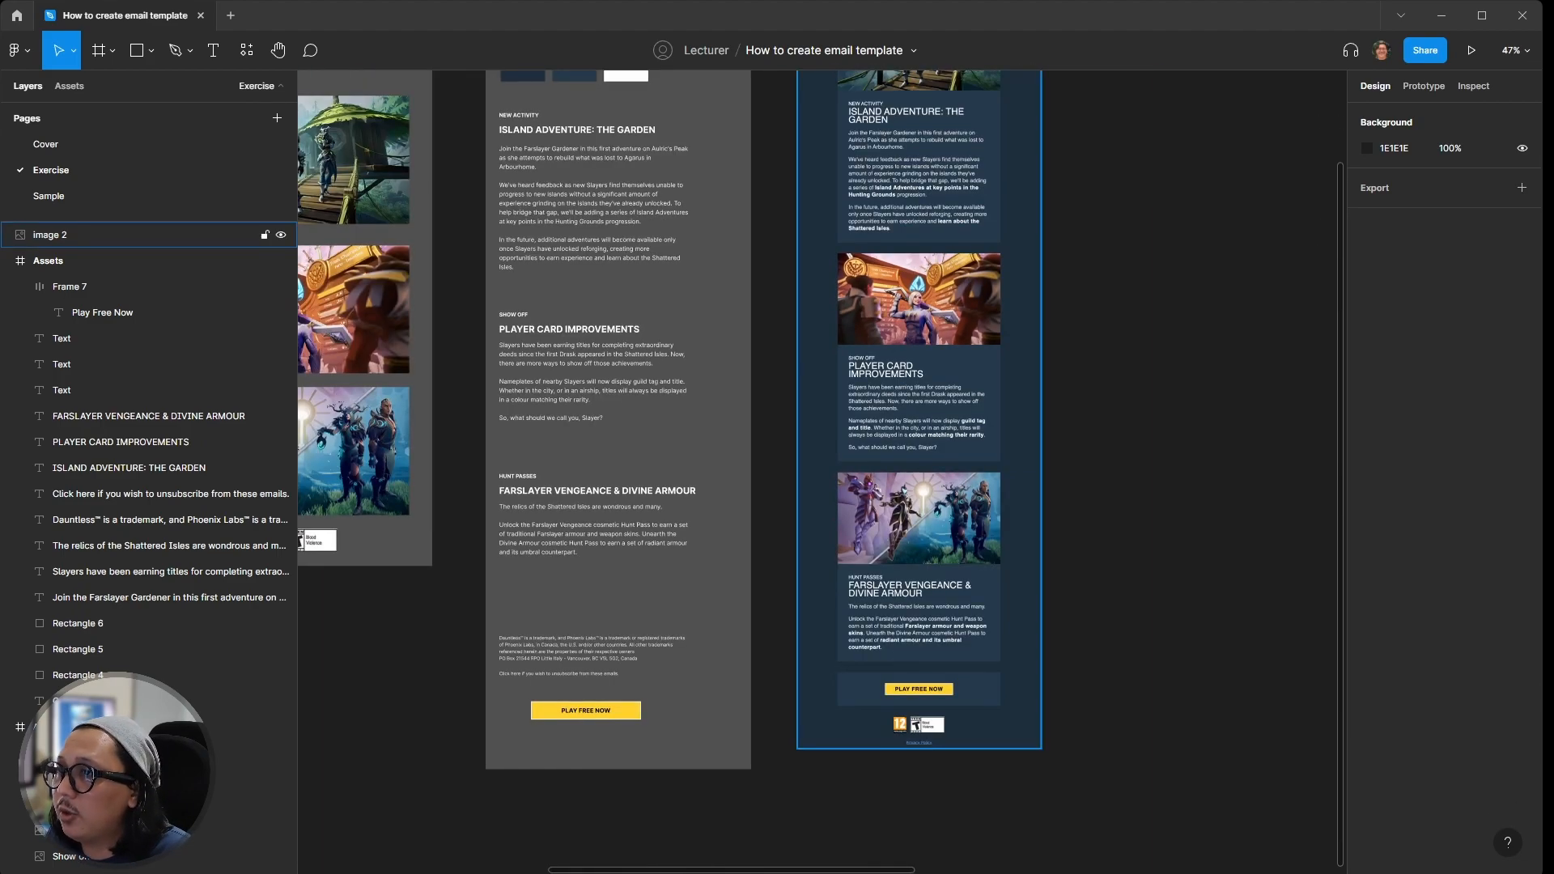
pyautogui.scroll(3, 300, 242)
pyautogui.scroll(-3, 299, 244)
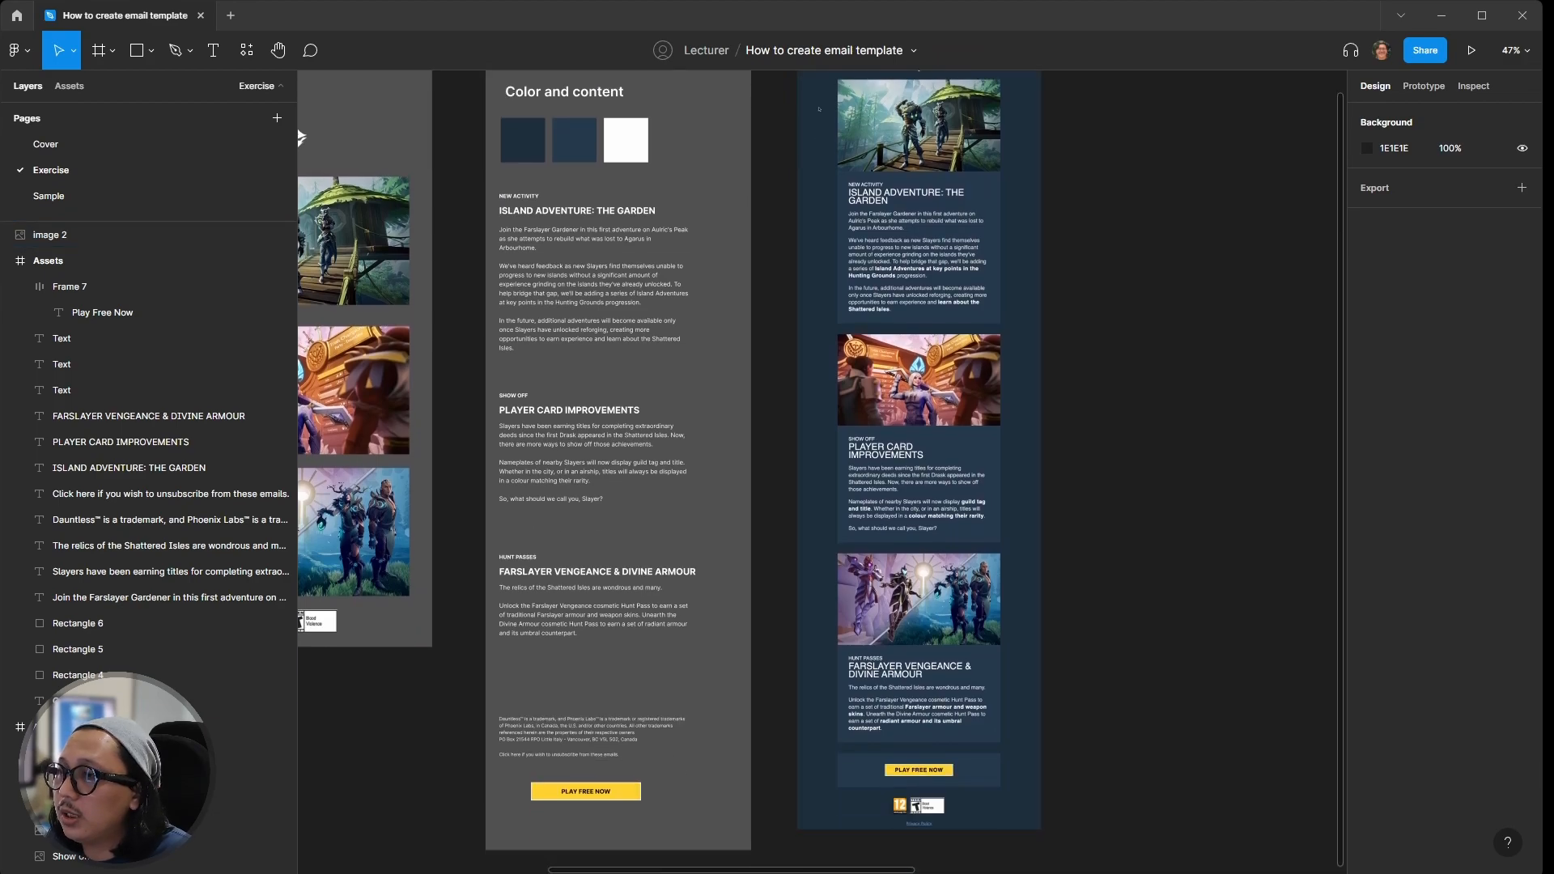
pyautogui.scroll(3, 931, 662)
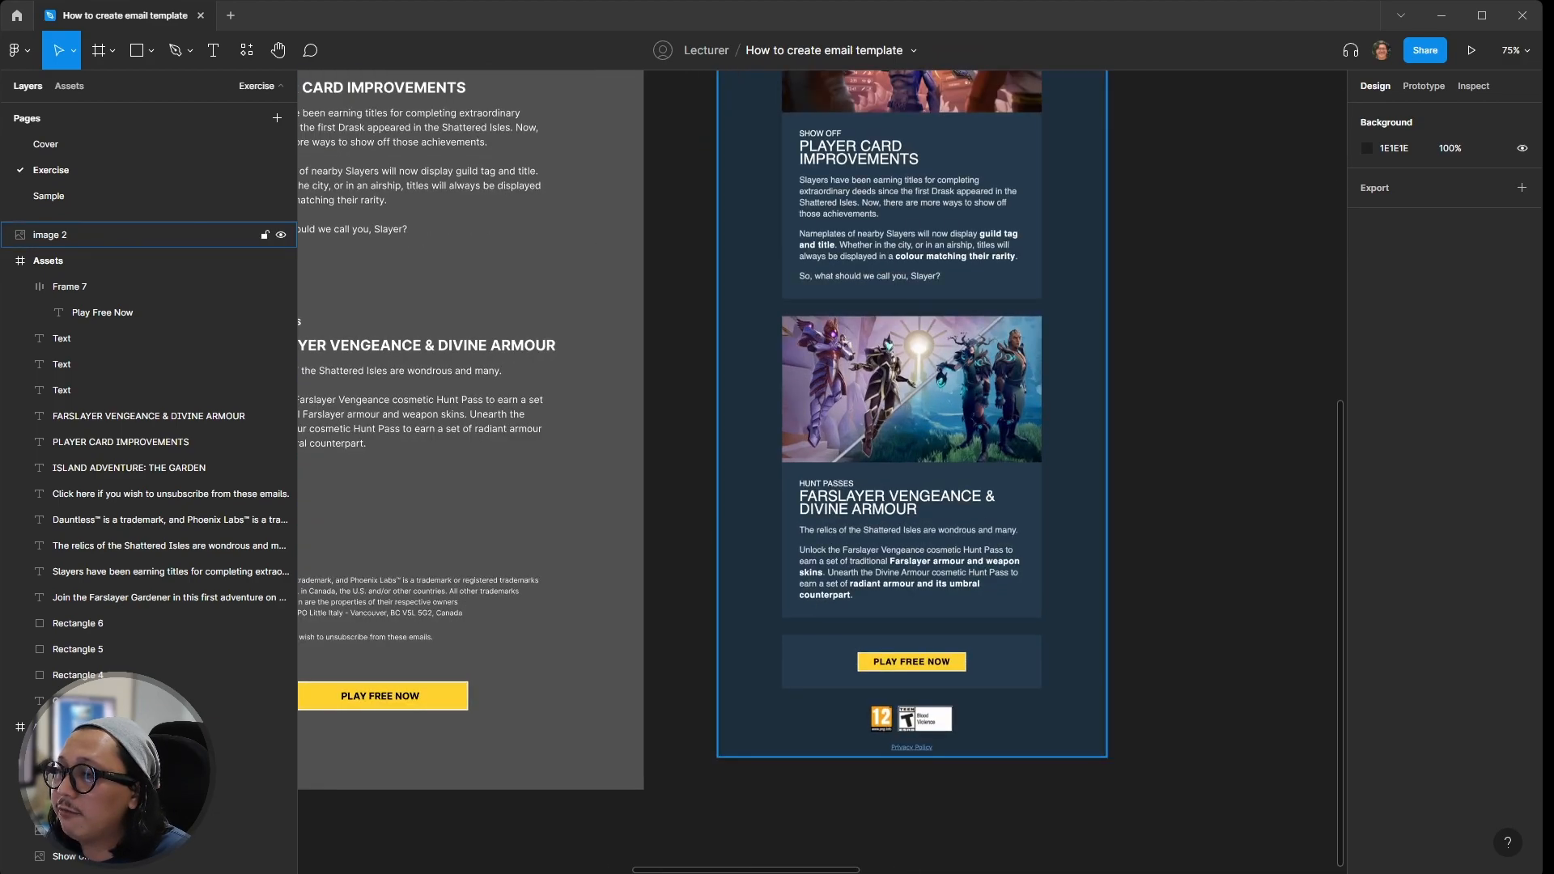
pyautogui.scroll(8, 751, 255)
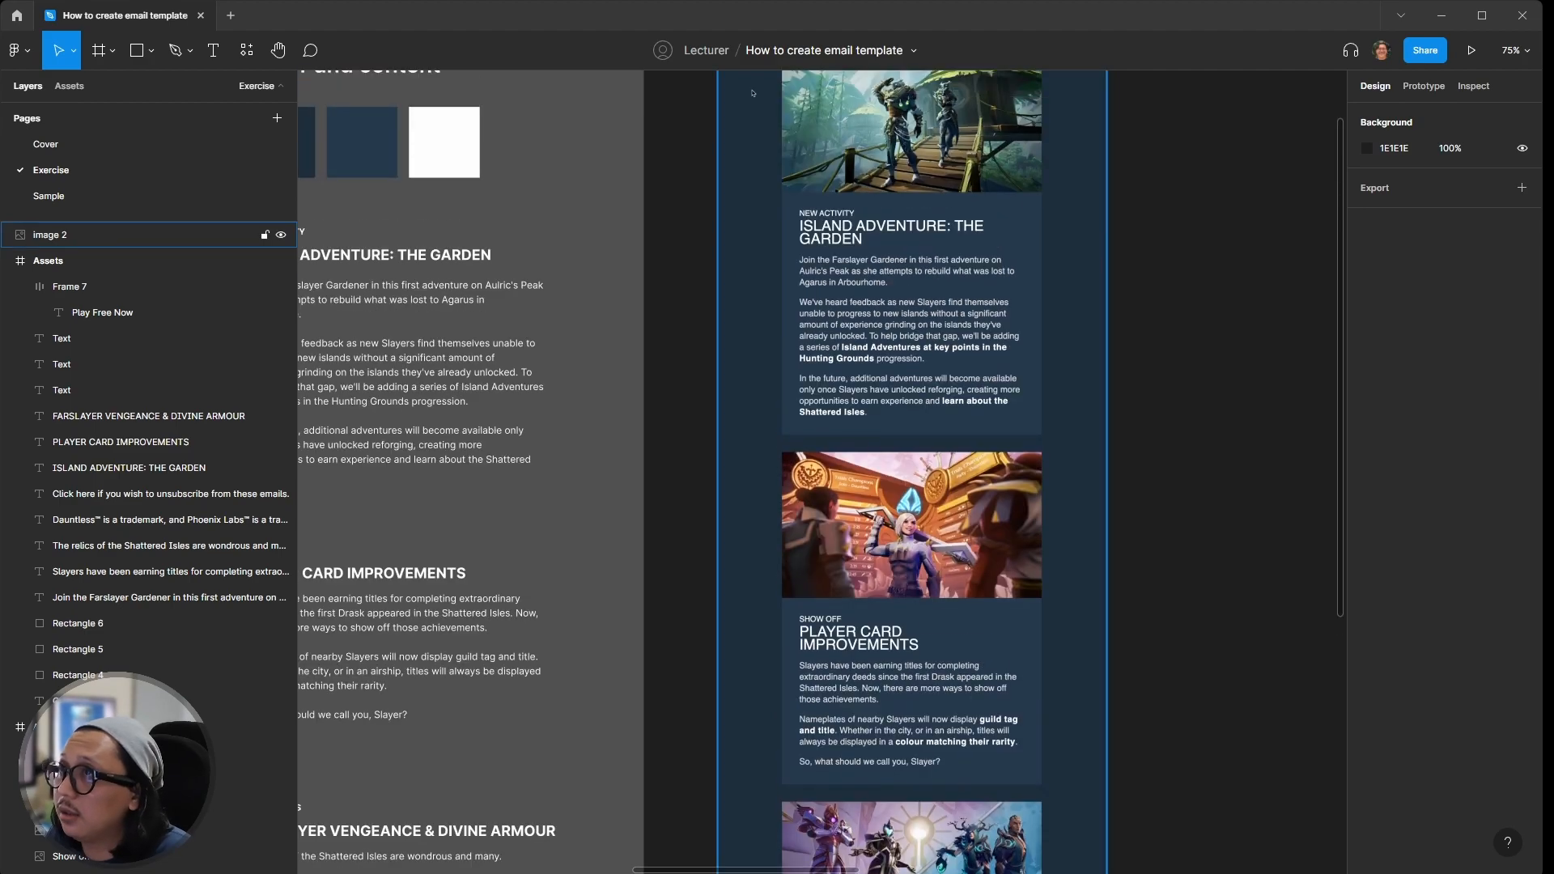
pyautogui.scroll(-8, 752, 255)
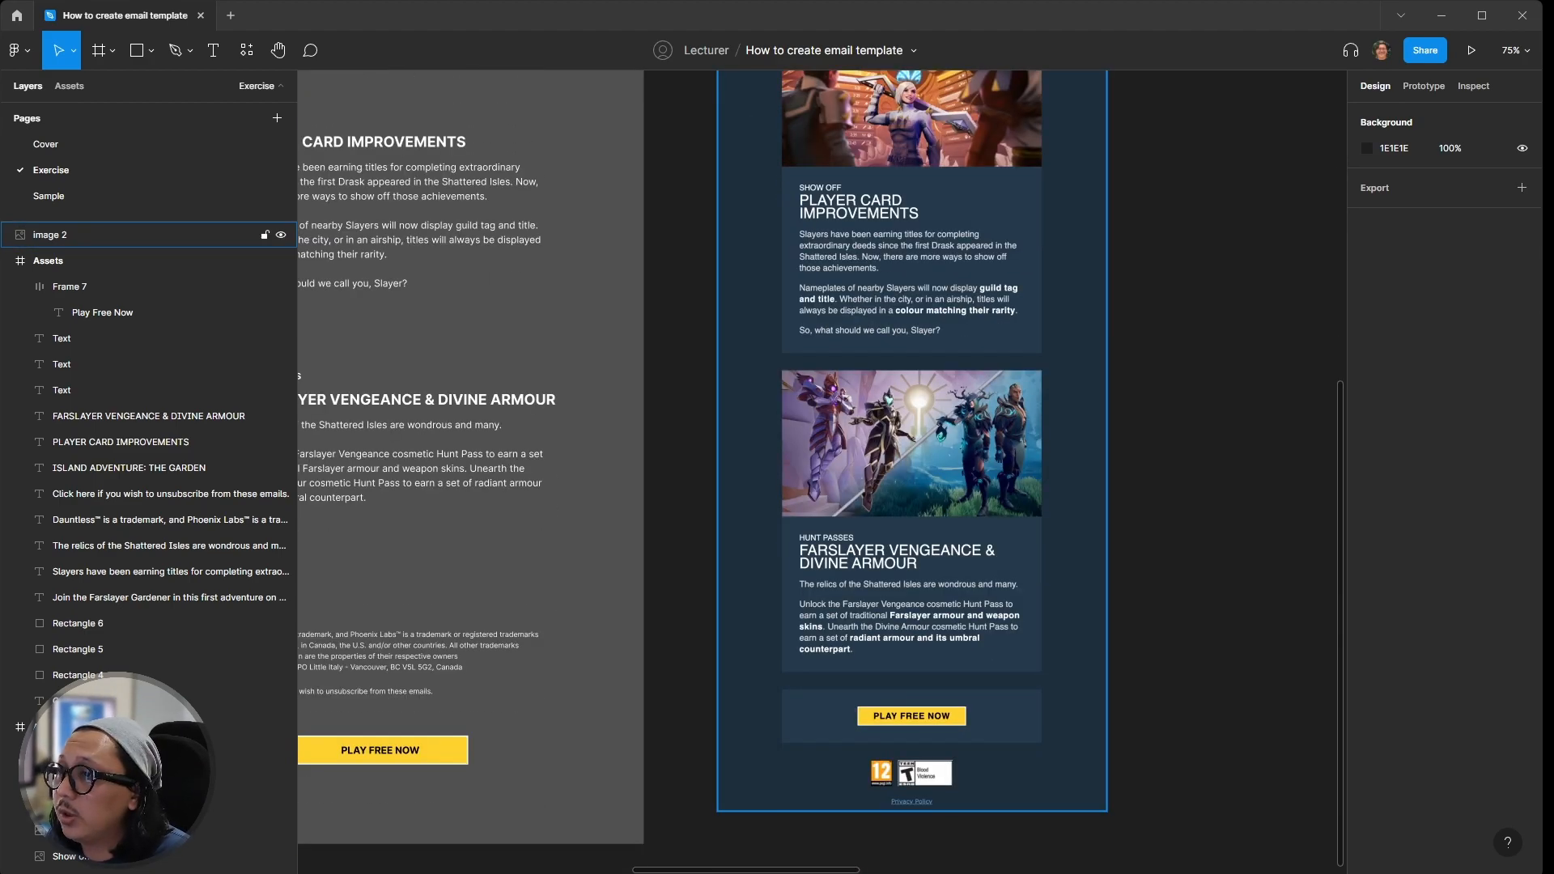
pyautogui.scroll(6, 752, 174)
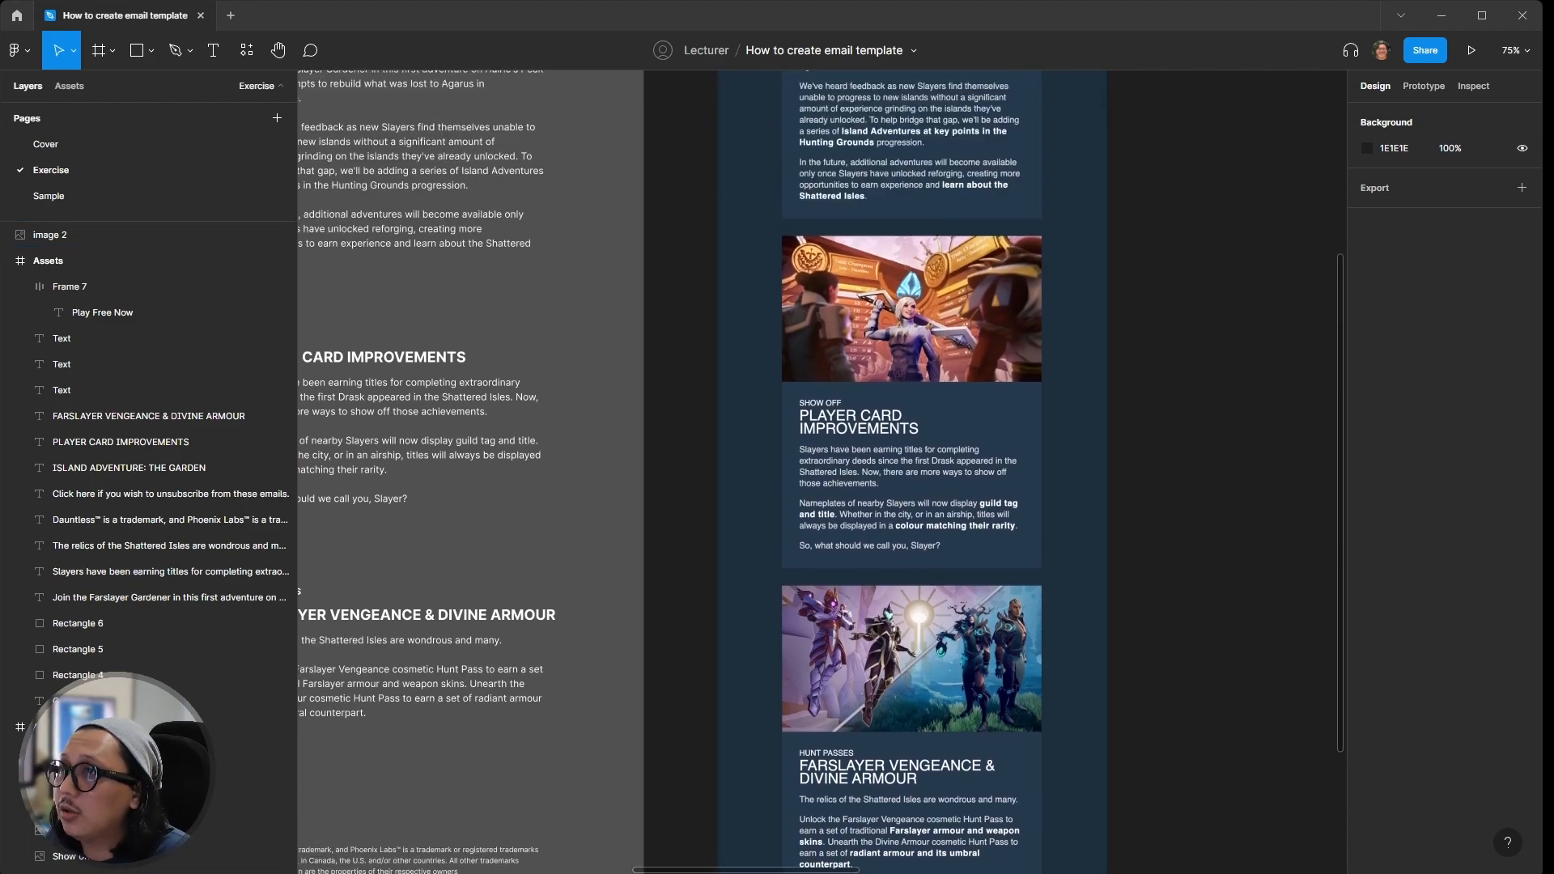
pyautogui.scroll(-3, 752, 174)
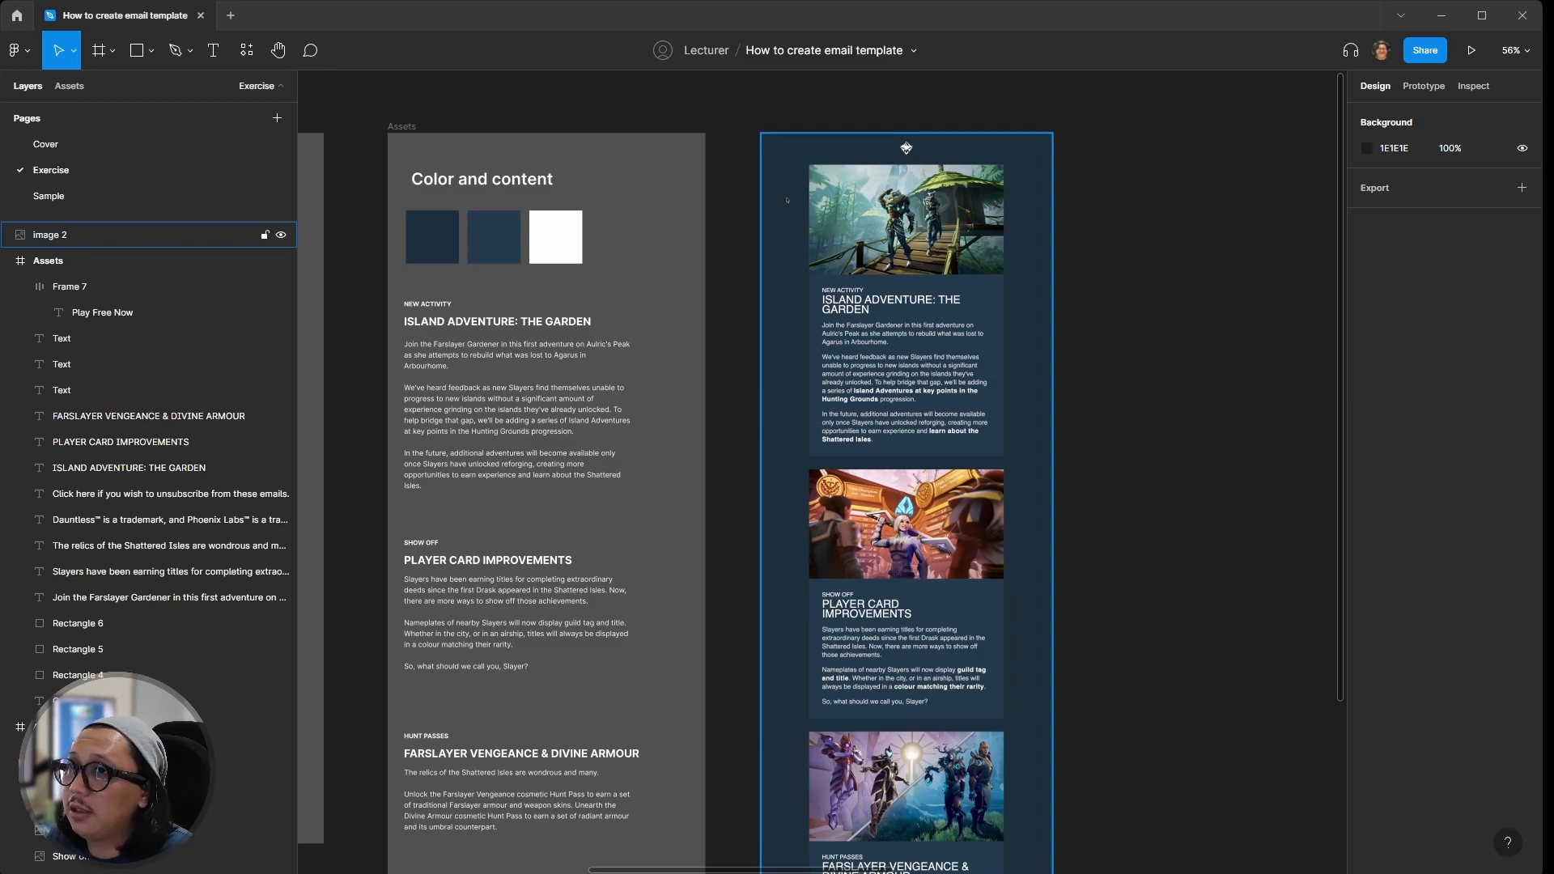
# Step: Review the Color and content and Assets Img frames that hold the email's text, colours and images
pyautogui.hscroll(-4, 891, 277)
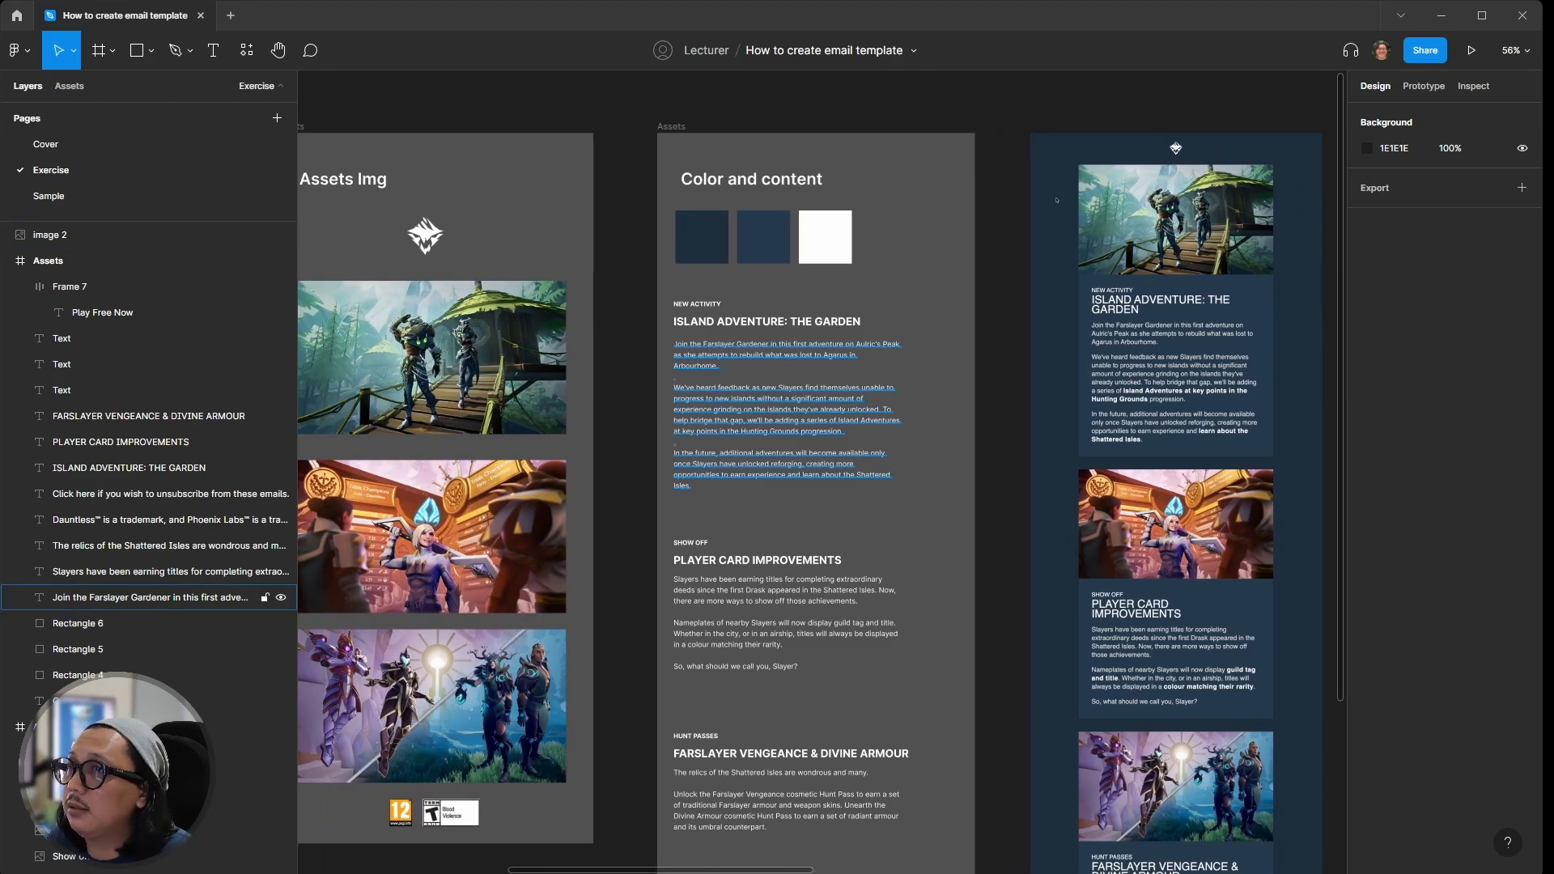
pyautogui.hscroll(-2, 817, 485)
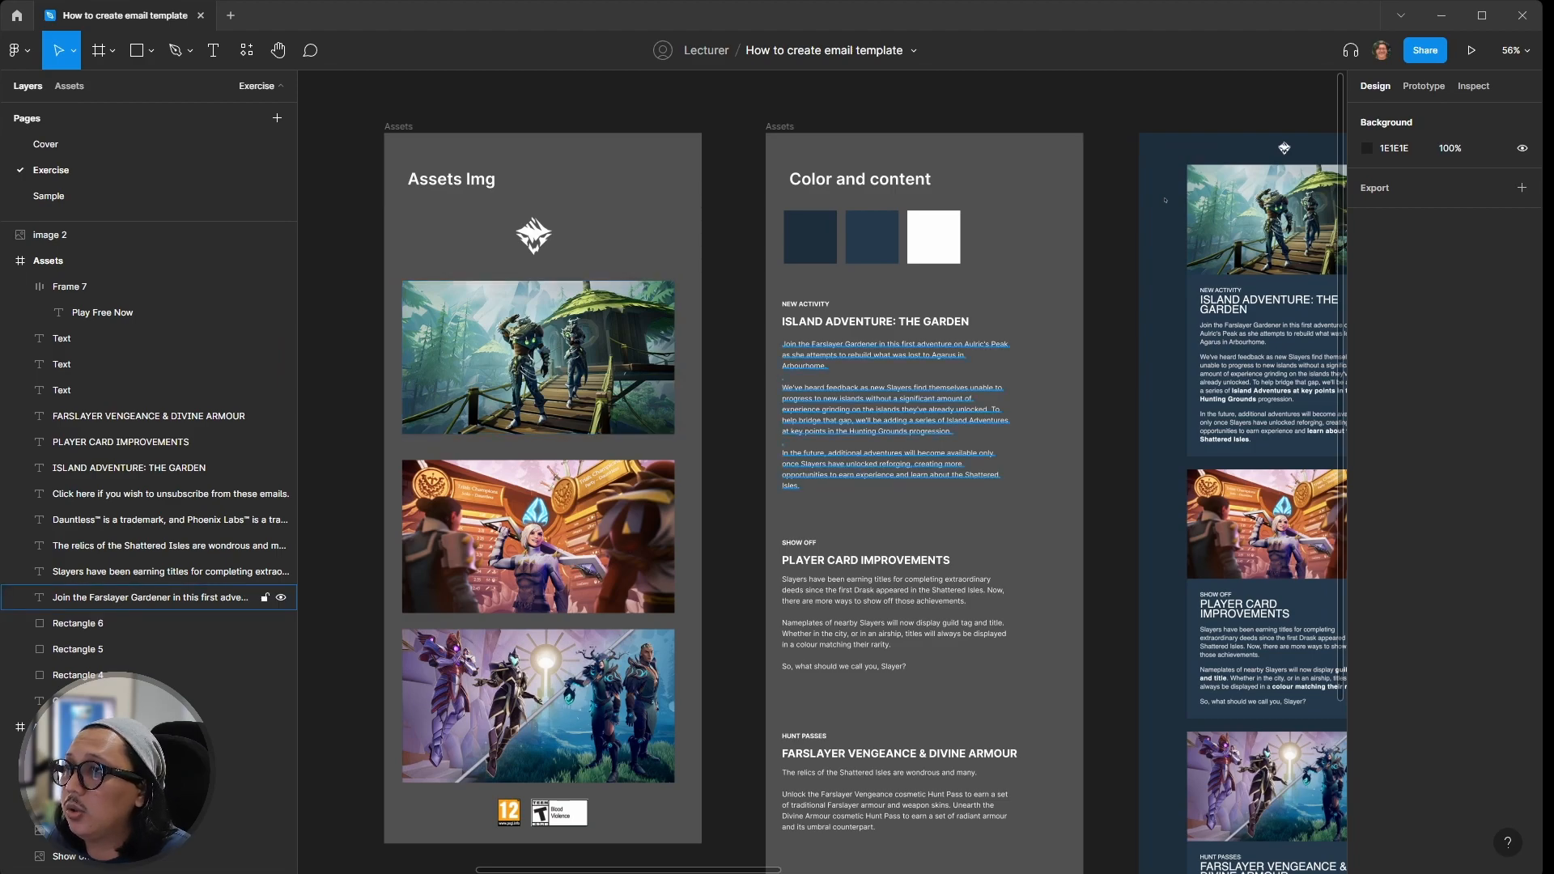
pyautogui.scroll(1, 890, 340)
pyautogui.hscroll(3, 817, 510)
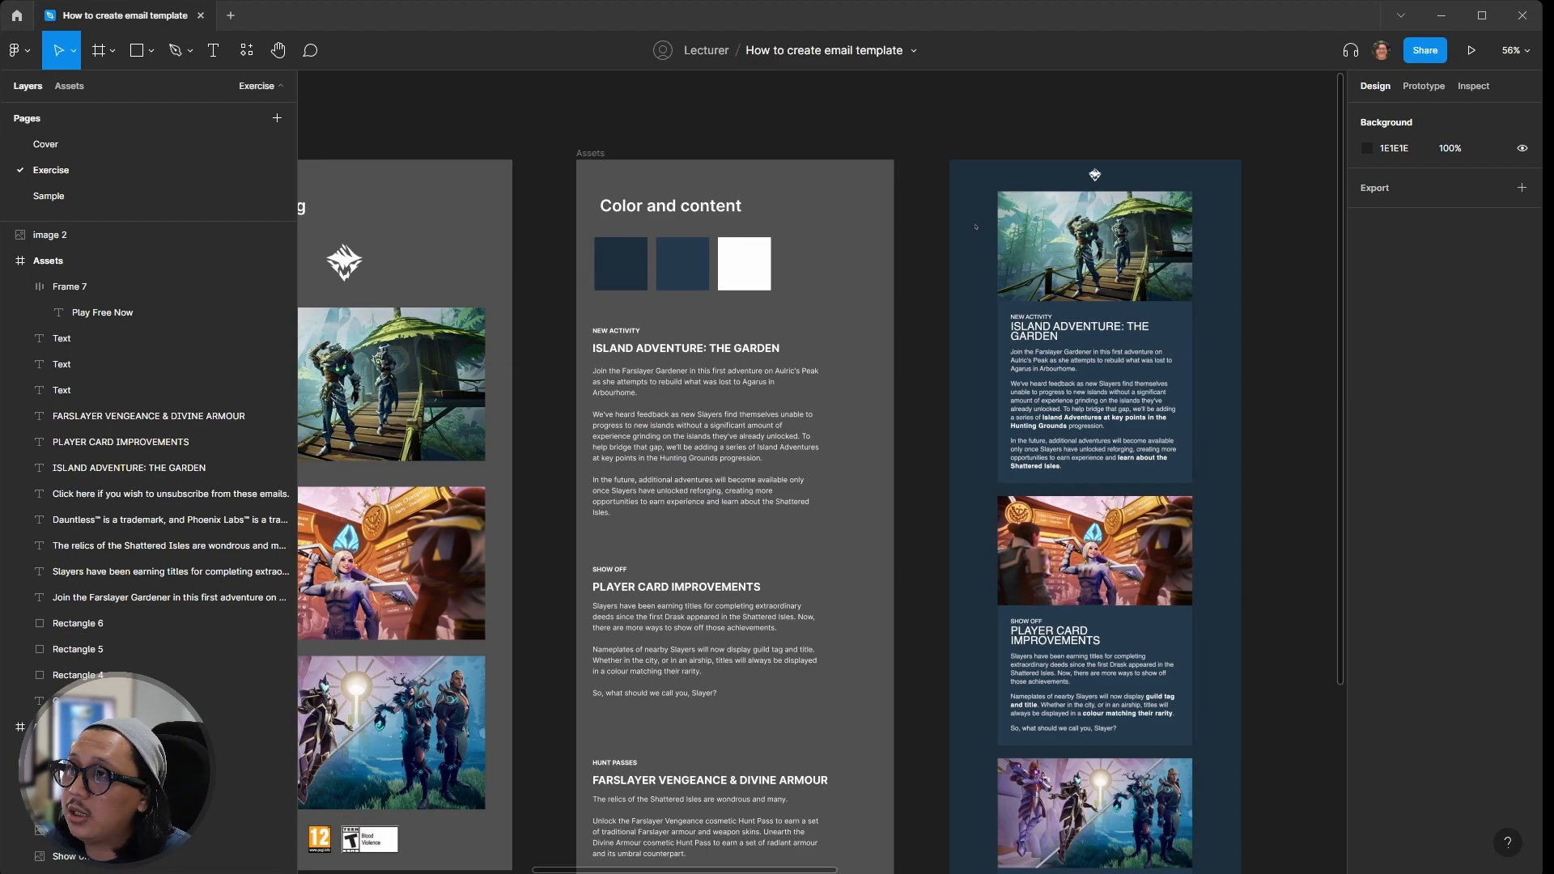
pyautogui.scroll(5, 976, 227)
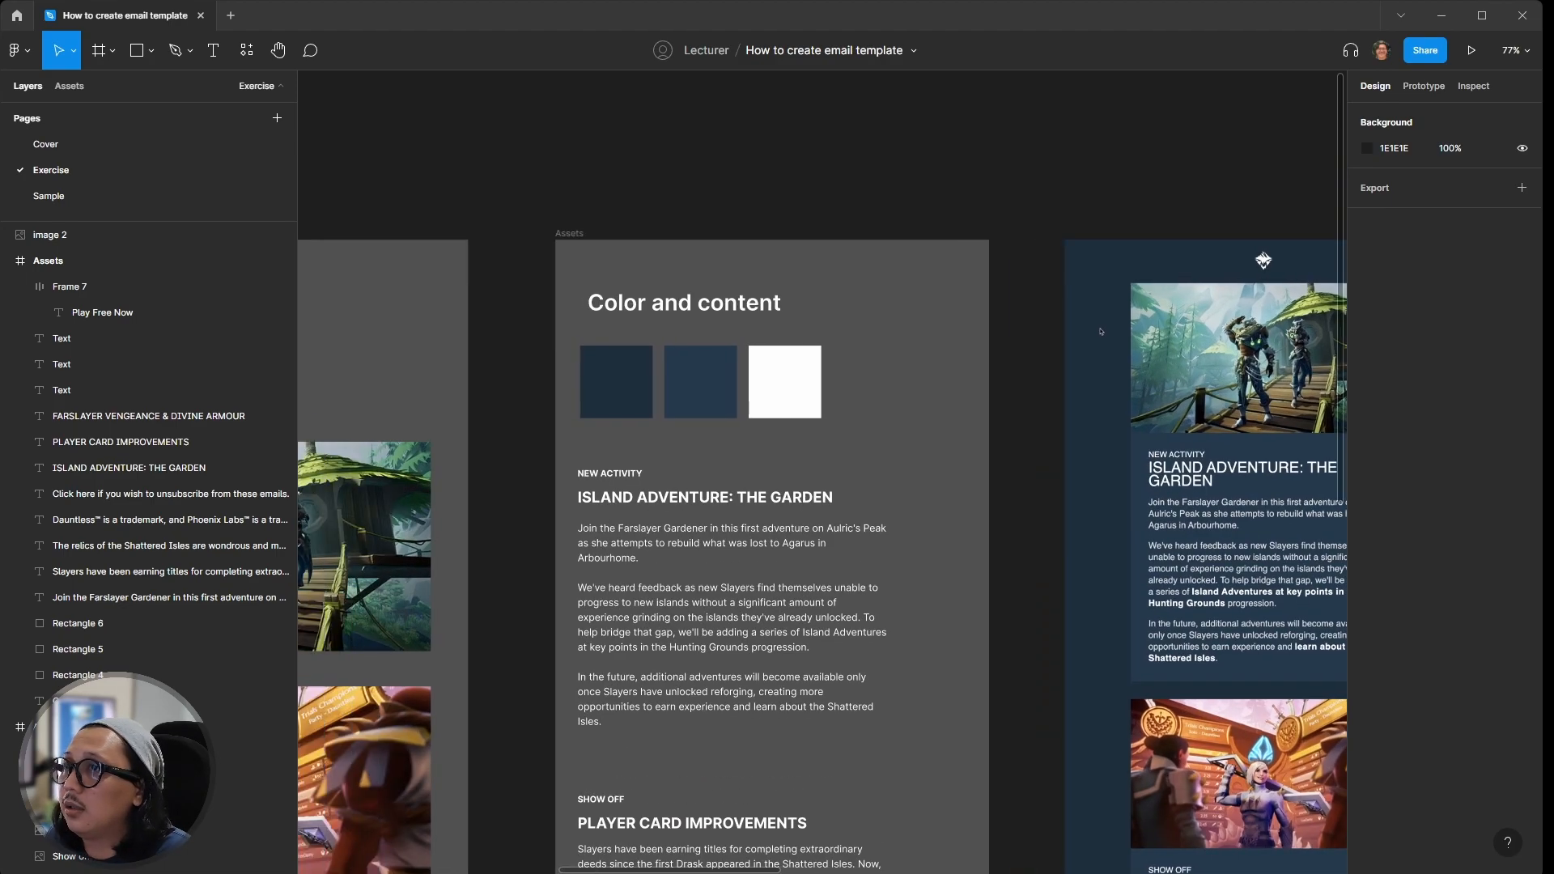
pyautogui.hscroll(-10, 1101, 332)
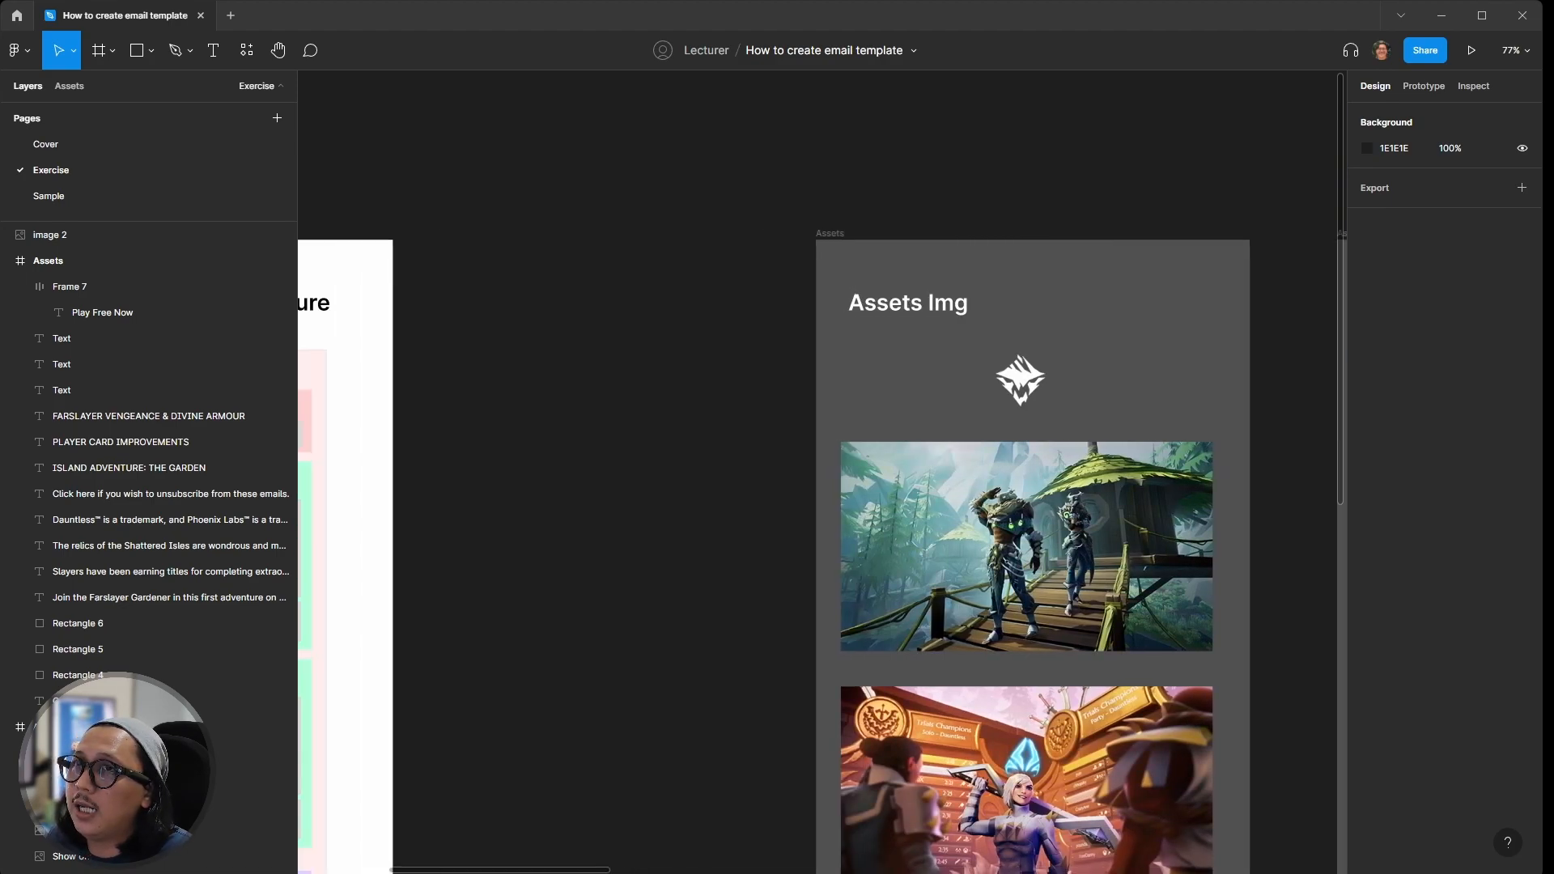
pyautogui.hscroll(-1, 821, 551)
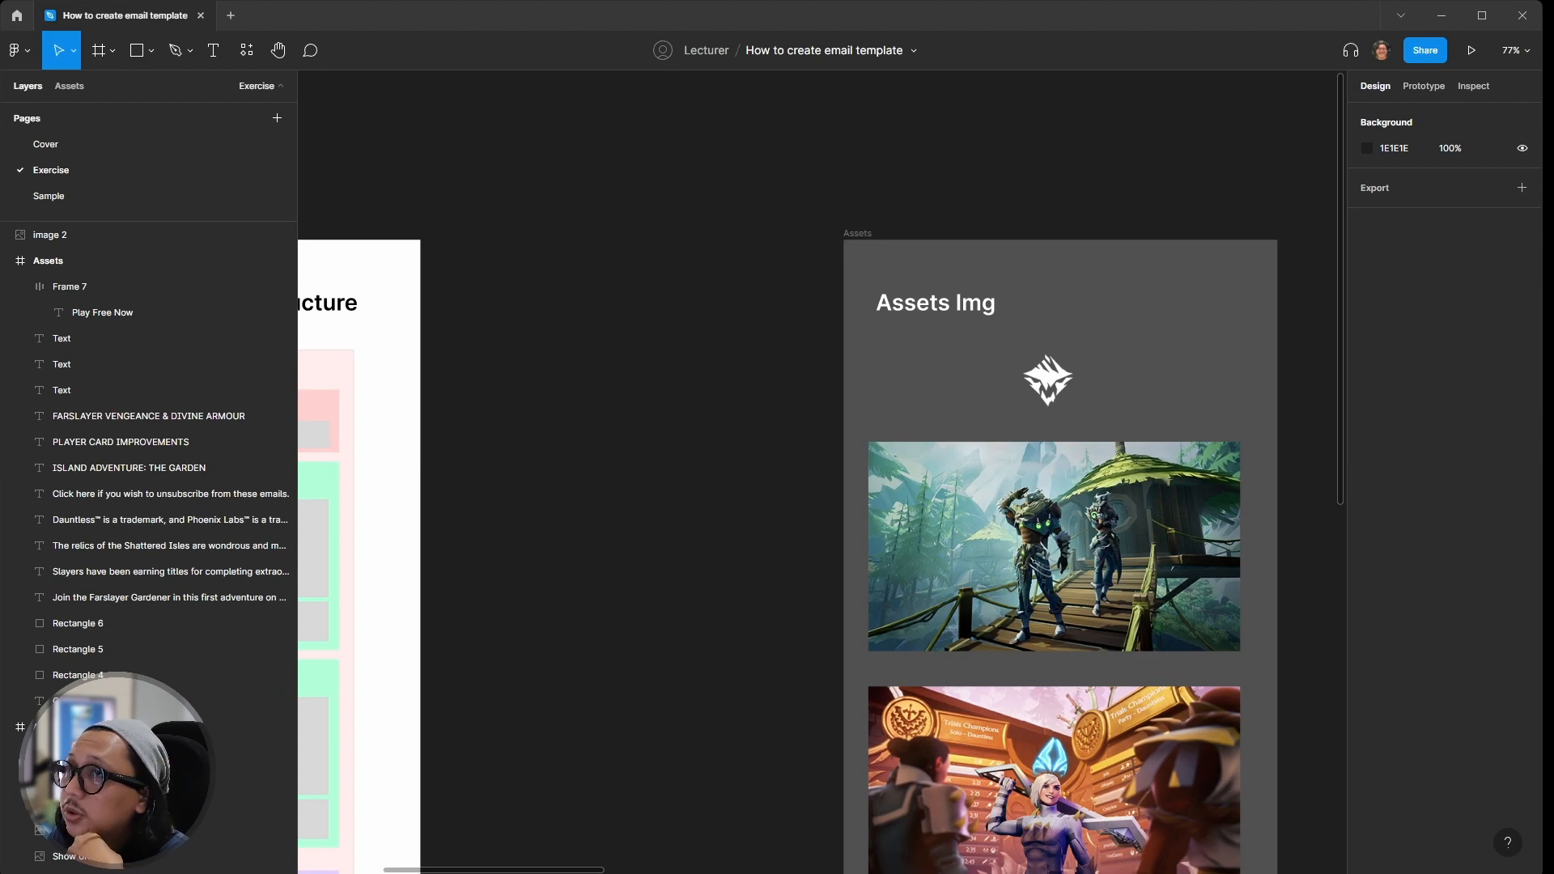
# Step: Run the Ampier HTML and AMP Email Generator plugin and move its window over the Assets Img frame
pyautogui.click(247, 51)
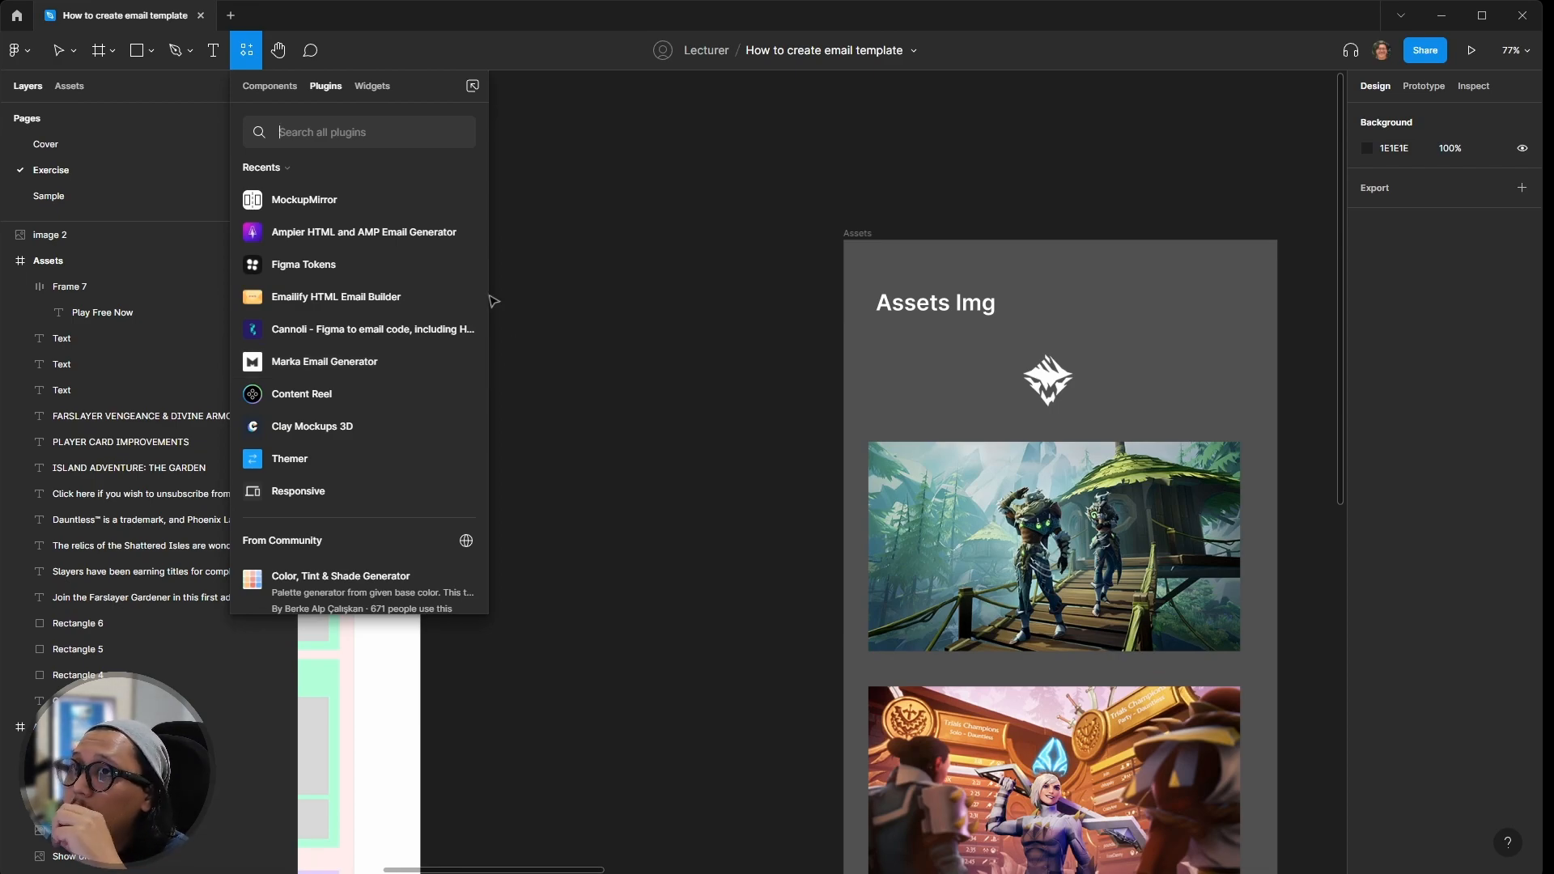
pyautogui.click(353, 235)
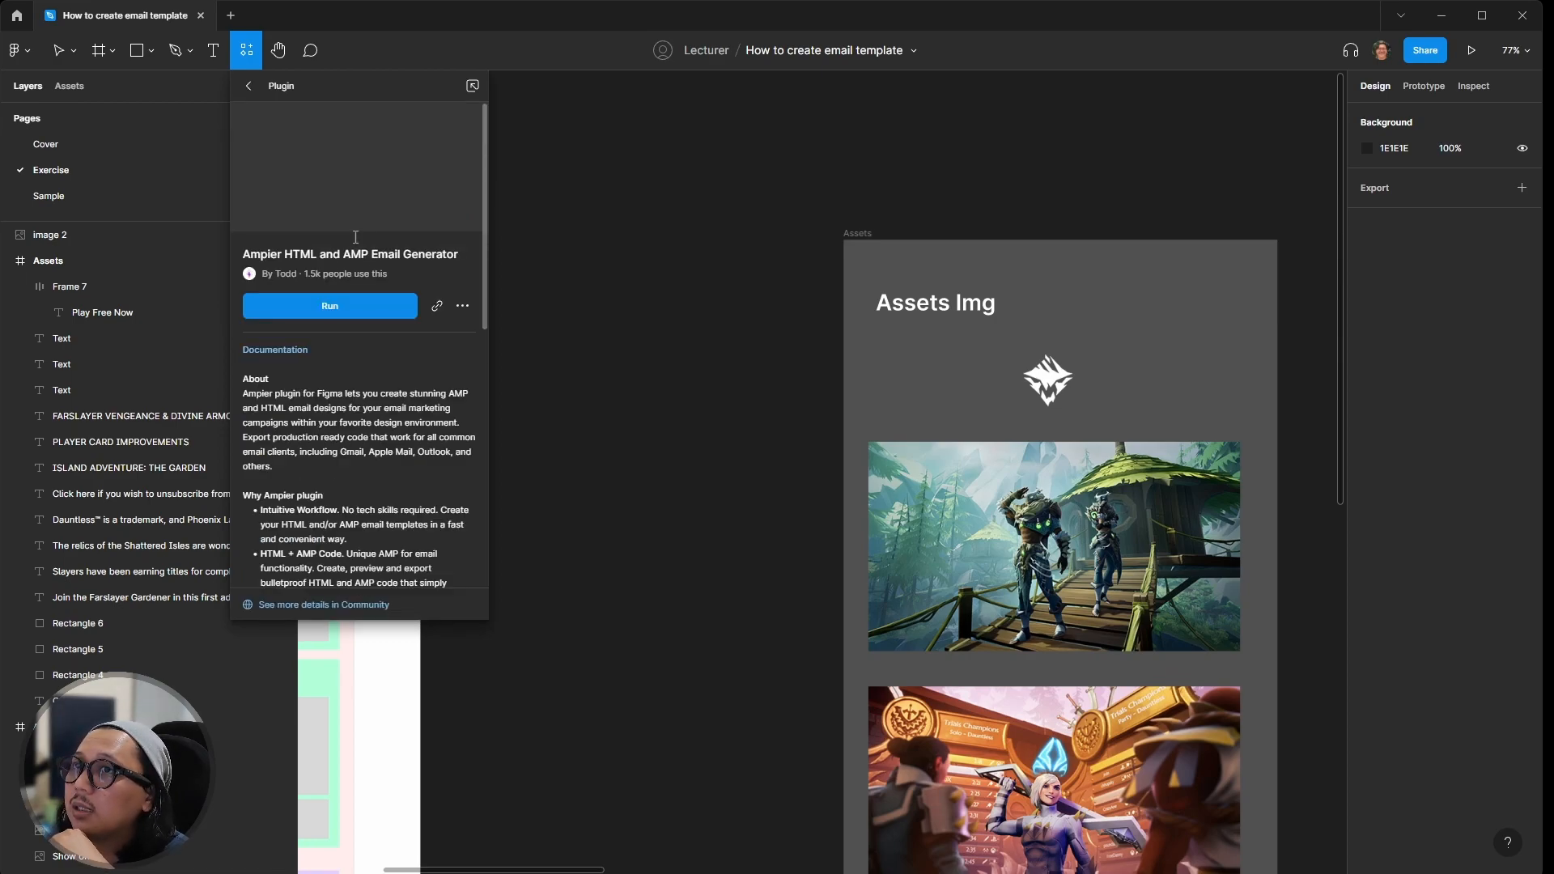
pyautogui.click(321, 307)
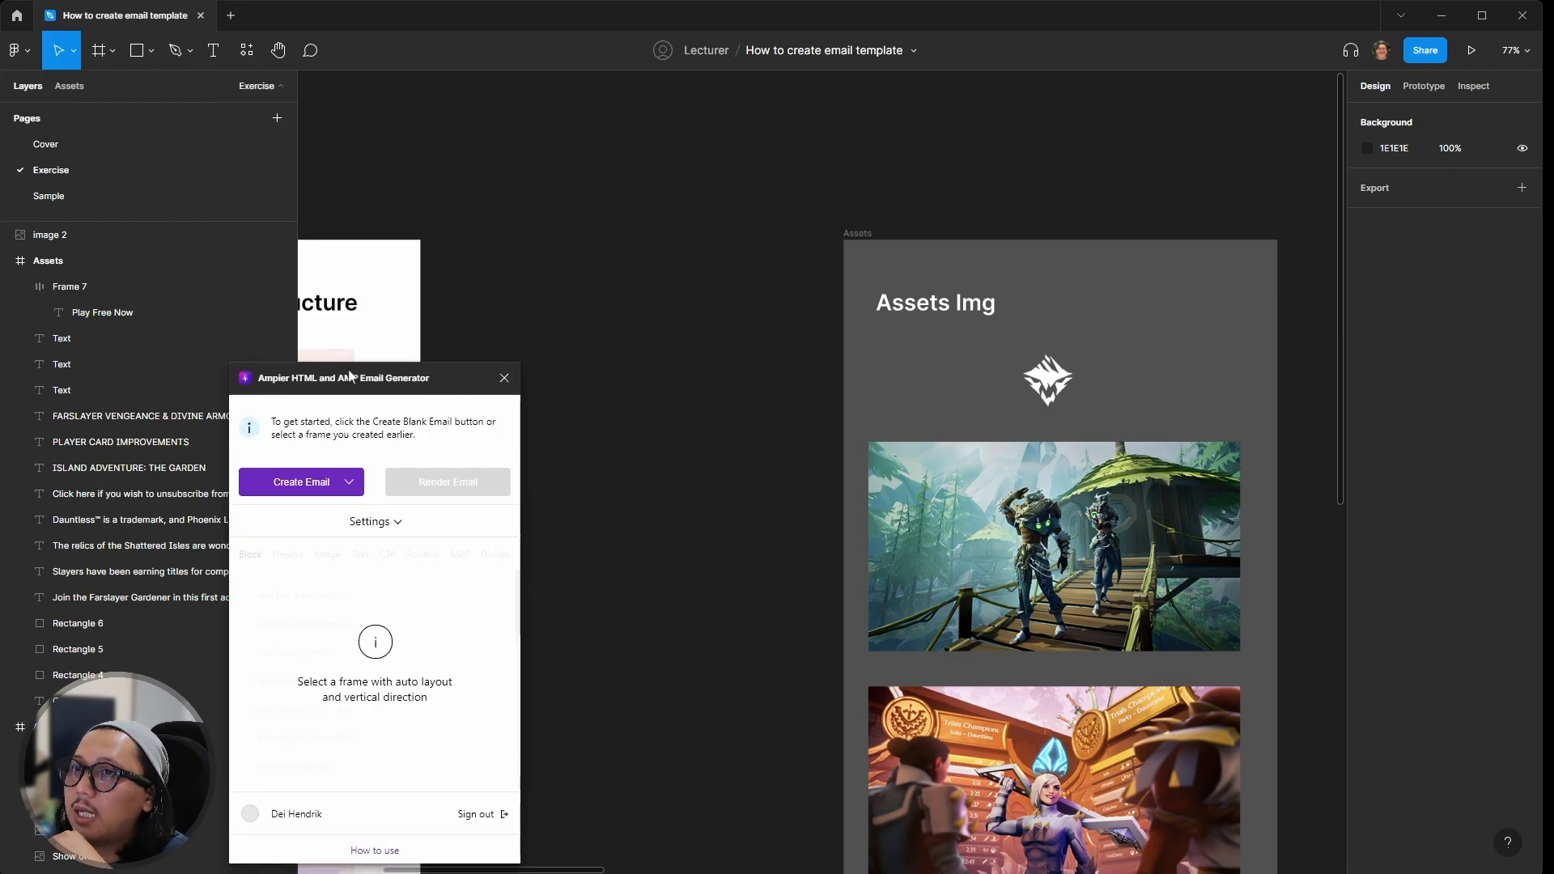
pyautogui.moveTo(324, 376); pyautogui.dragTo(919, 305)
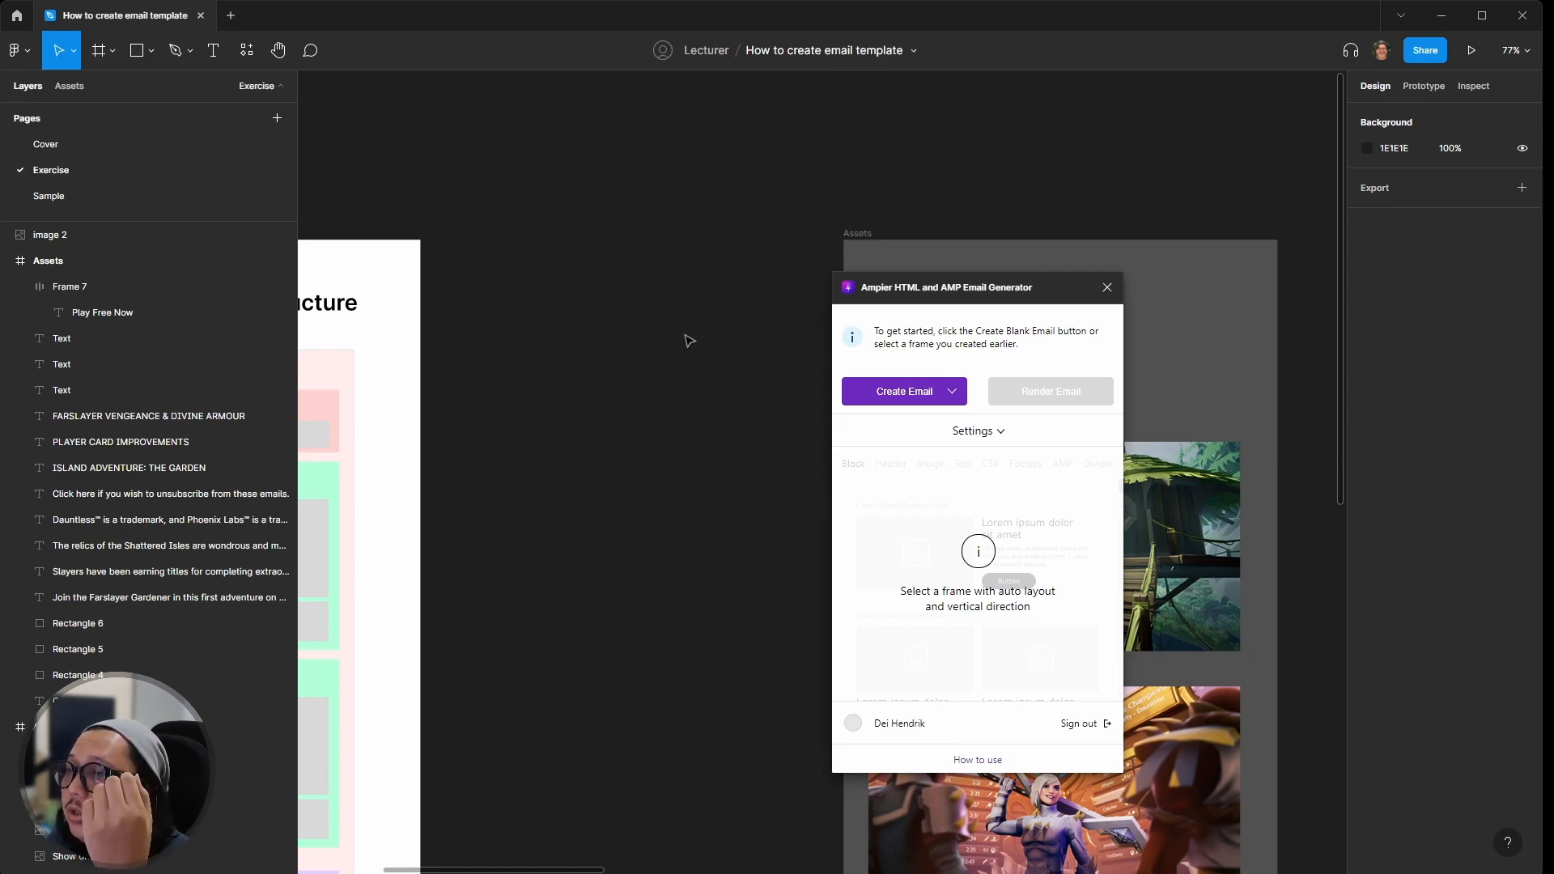
# Step: Create a starter email with the plugin and move its frame closer to the layout structure frame
pyautogui.click(933, 397)
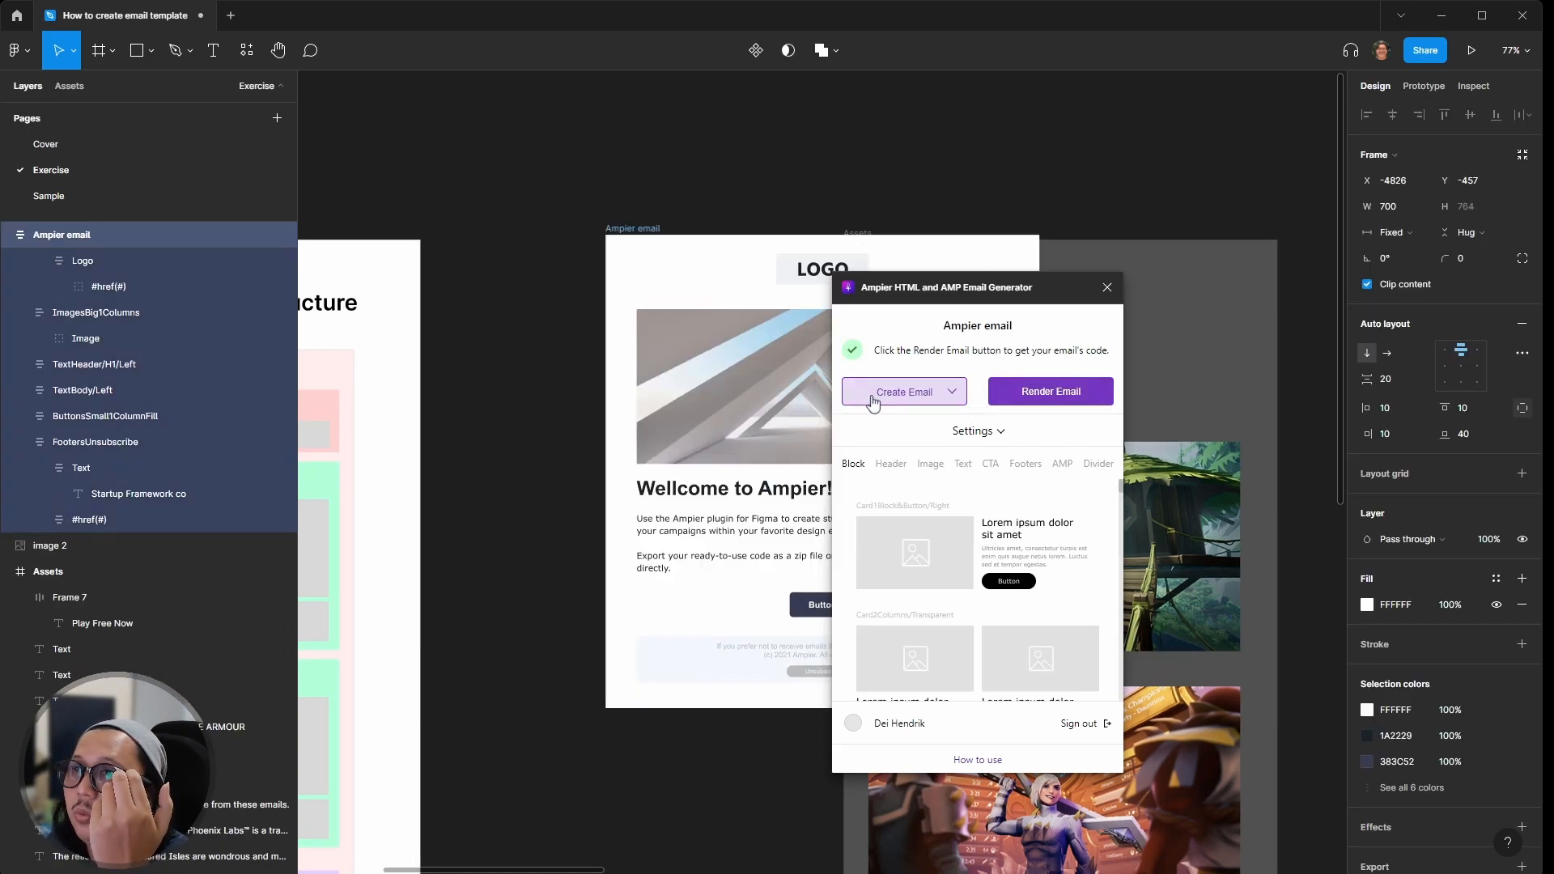
pyautogui.moveTo(628, 229); pyautogui.dragTo(465, 246)
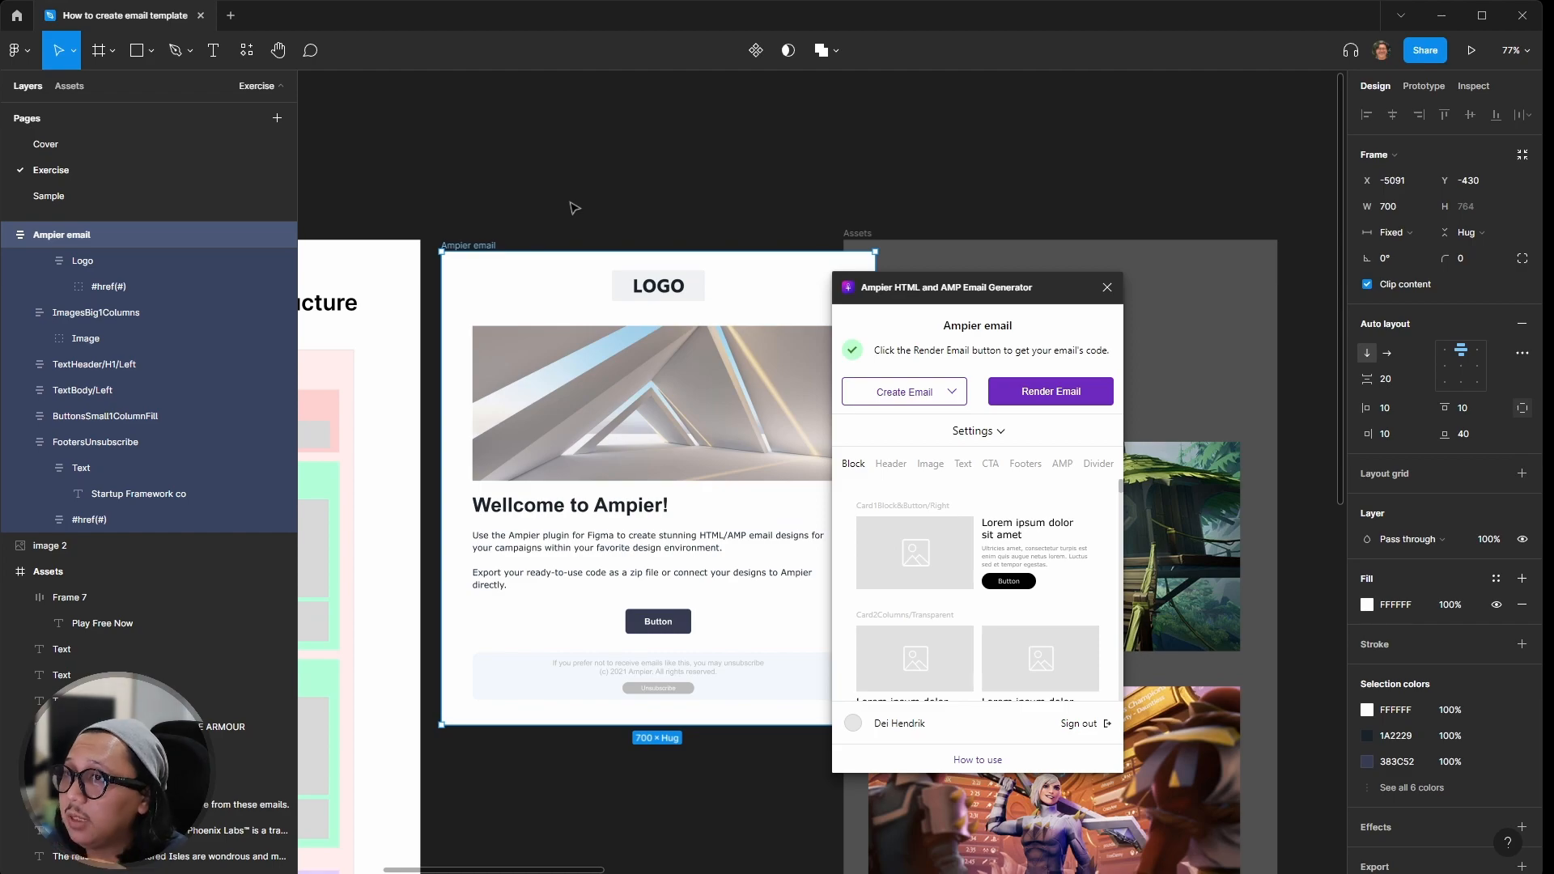
# Step: Collapse the HeadersLogo&Slogan and ImagesBig1Columns layers and move the plugin window clear of the starter email
pyautogui.scroll(1, 84, 280)
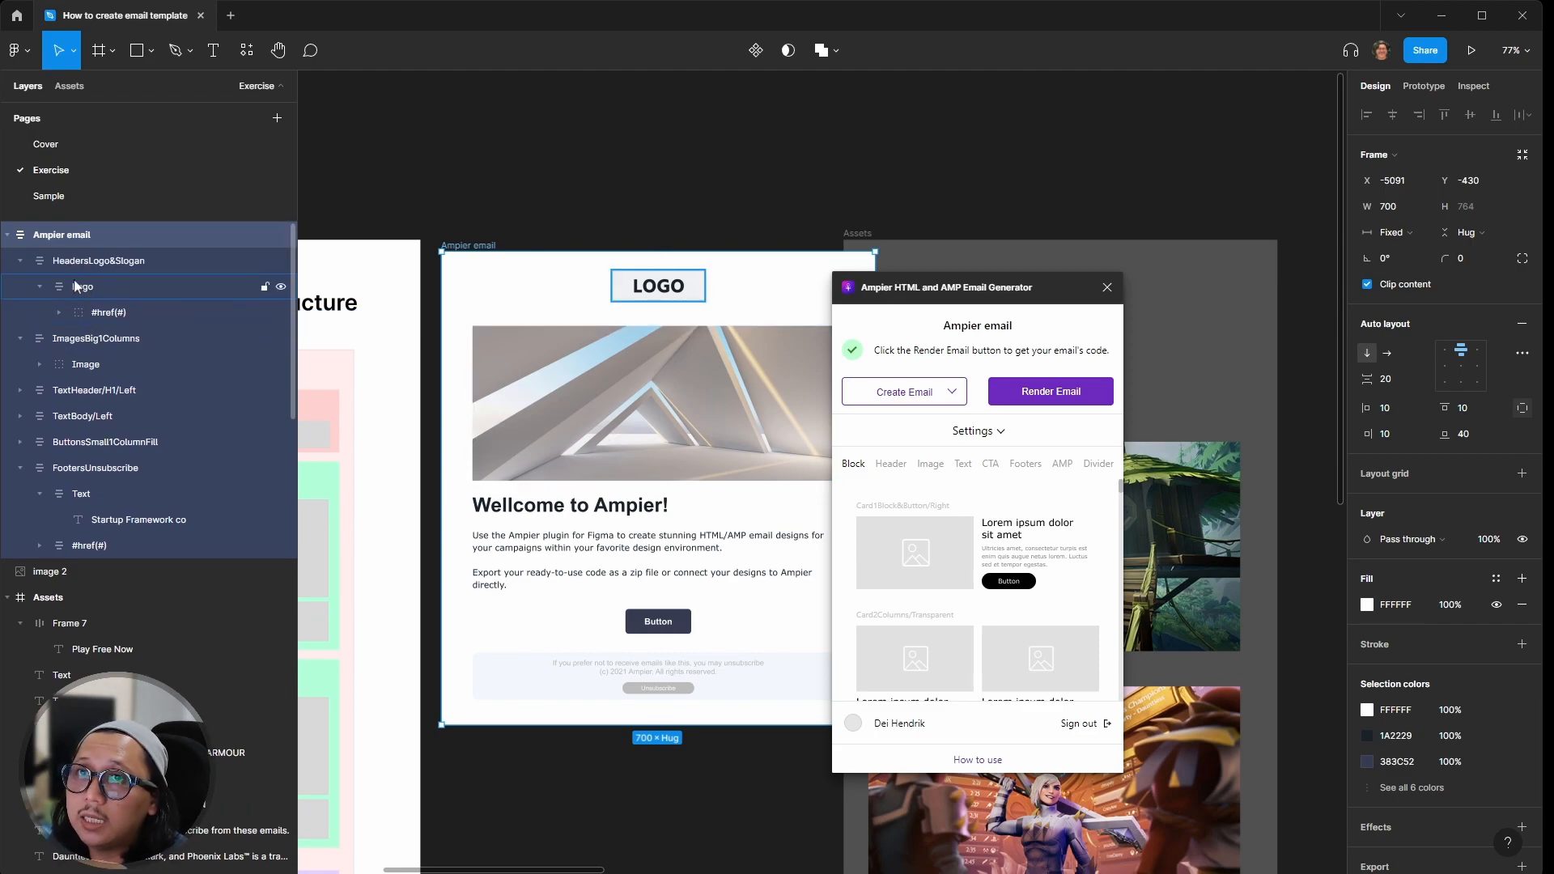
pyautogui.click(21, 260)
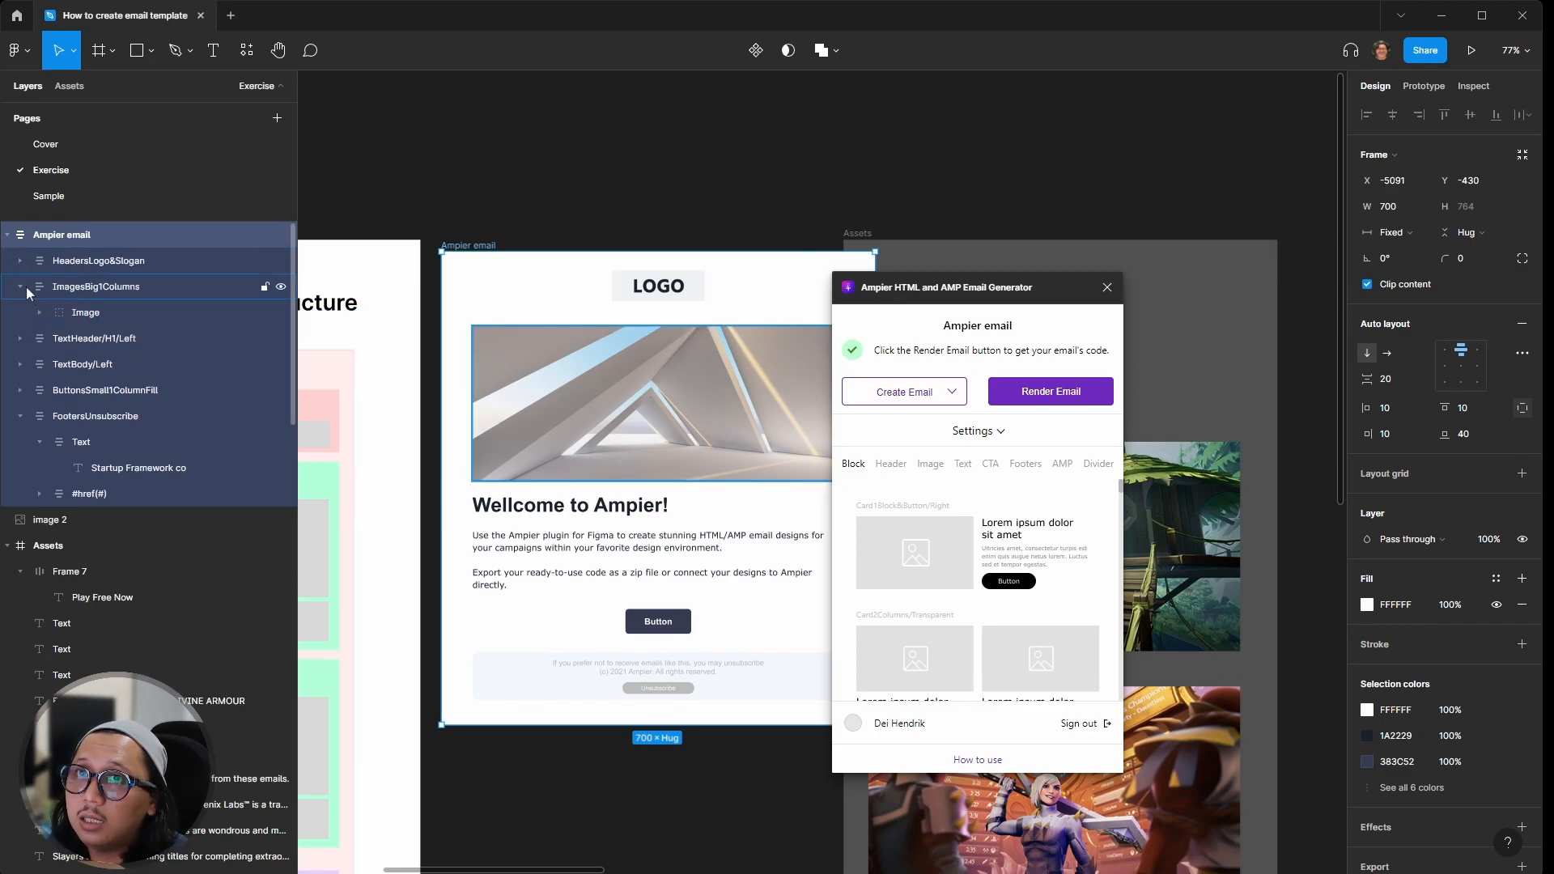
pyautogui.click(25, 287)
pyautogui.hscroll(-2, 455, 188)
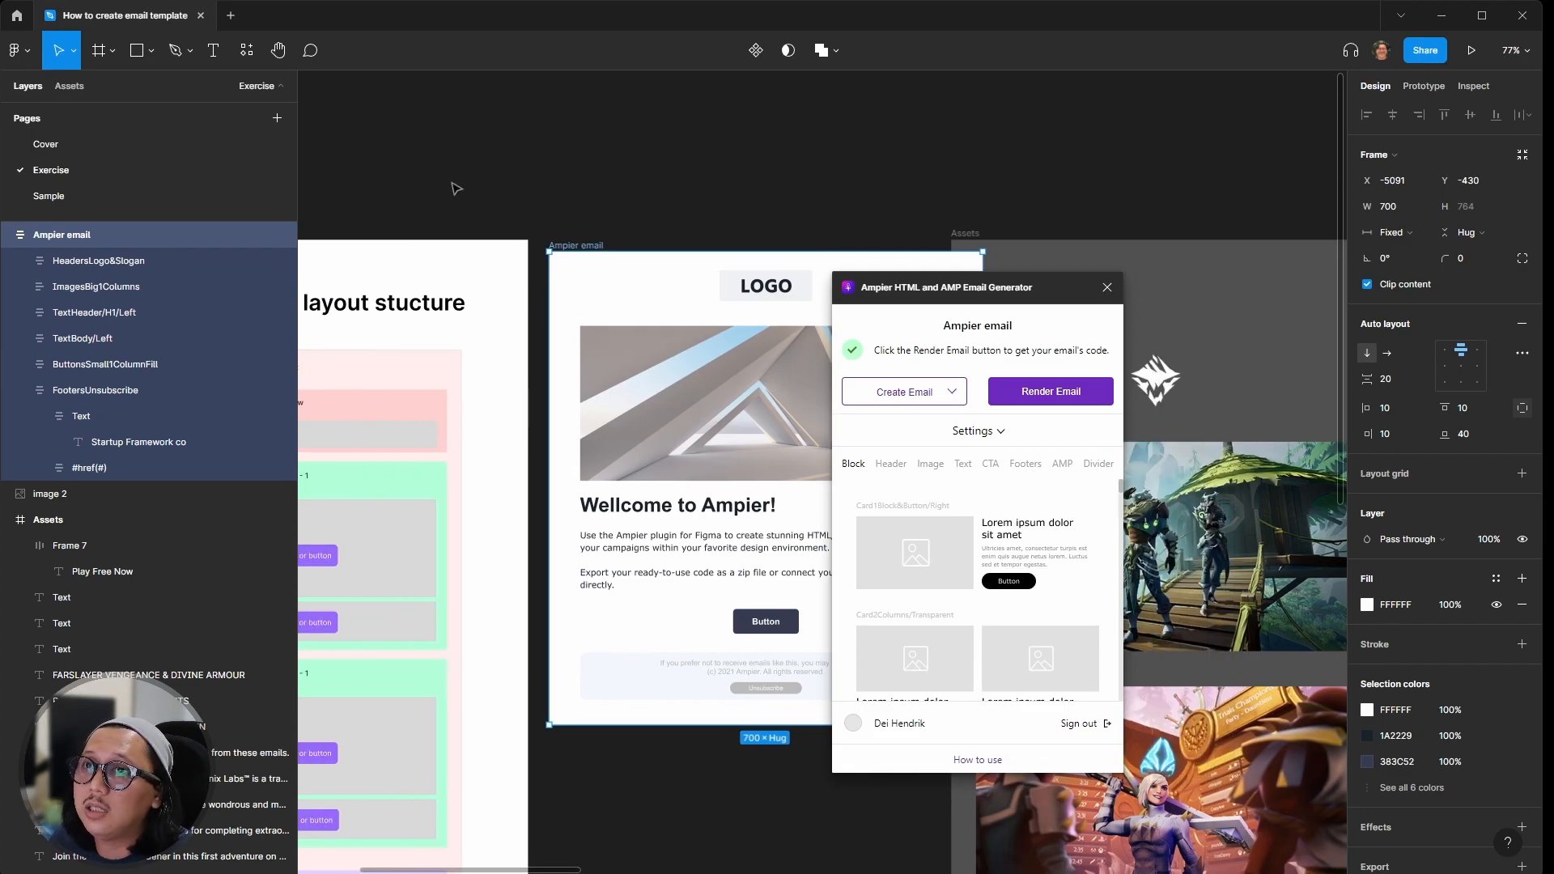
pyautogui.hscroll(-2, 456, 188)
pyautogui.moveTo(953, 288); pyautogui.dragTo(1243, 379)
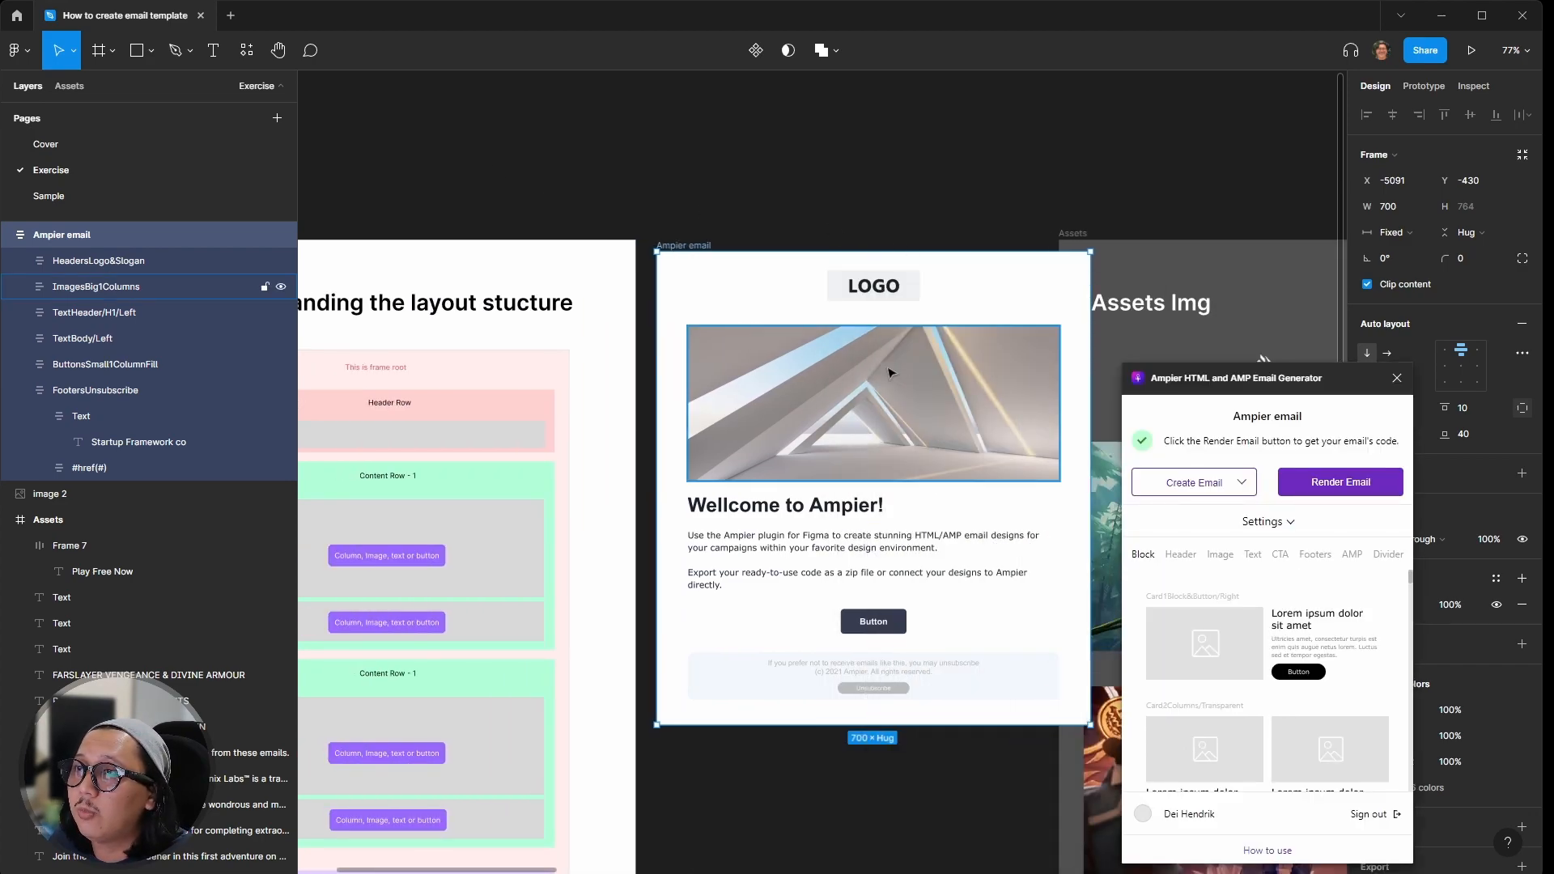
# Step: Examine the starter email's header row and its nested Logo and #href(#) layers, comparing them with the layout structure diagram's Frame Root
pyautogui.click(806, 301)
pyautogui.hscroll(-2, 527, 328)
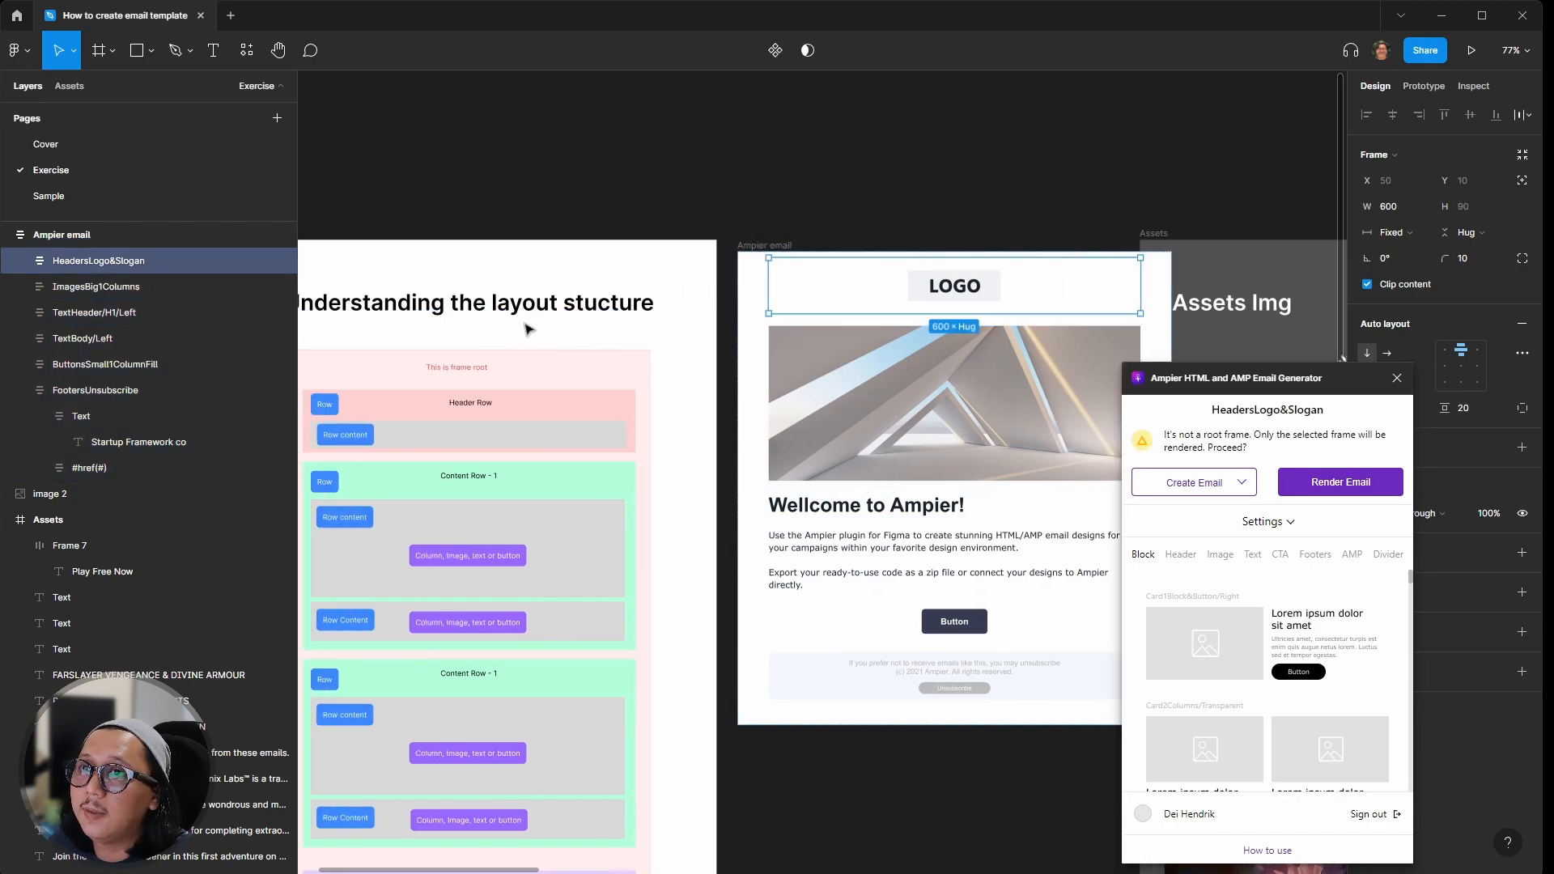
pyautogui.hscroll(-1, 528, 329)
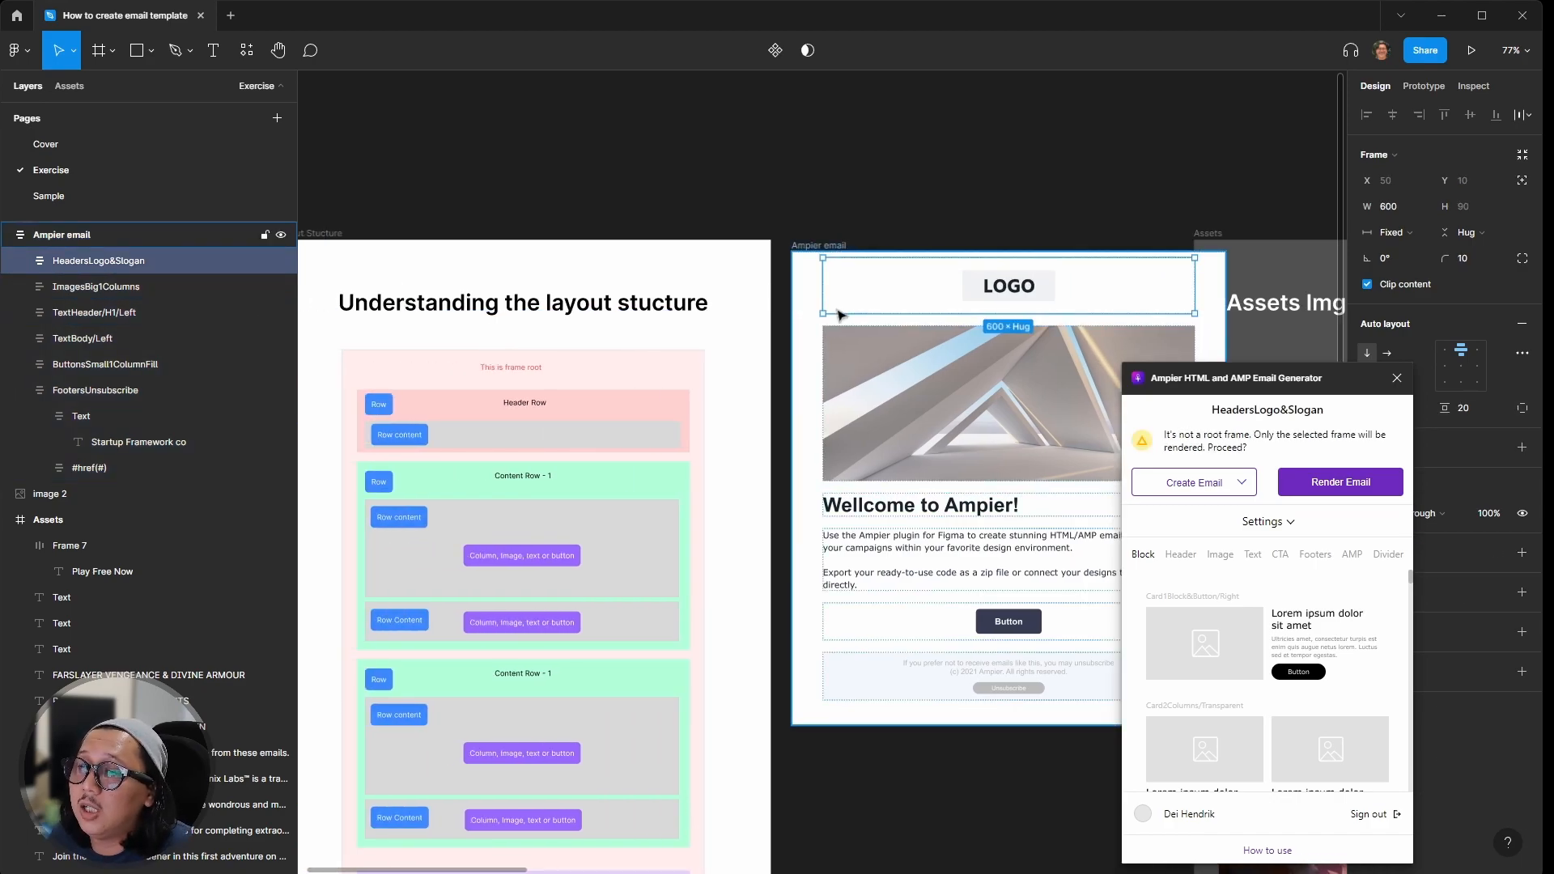
pyautogui.click(21, 261)
pyautogui.click(22, 287)
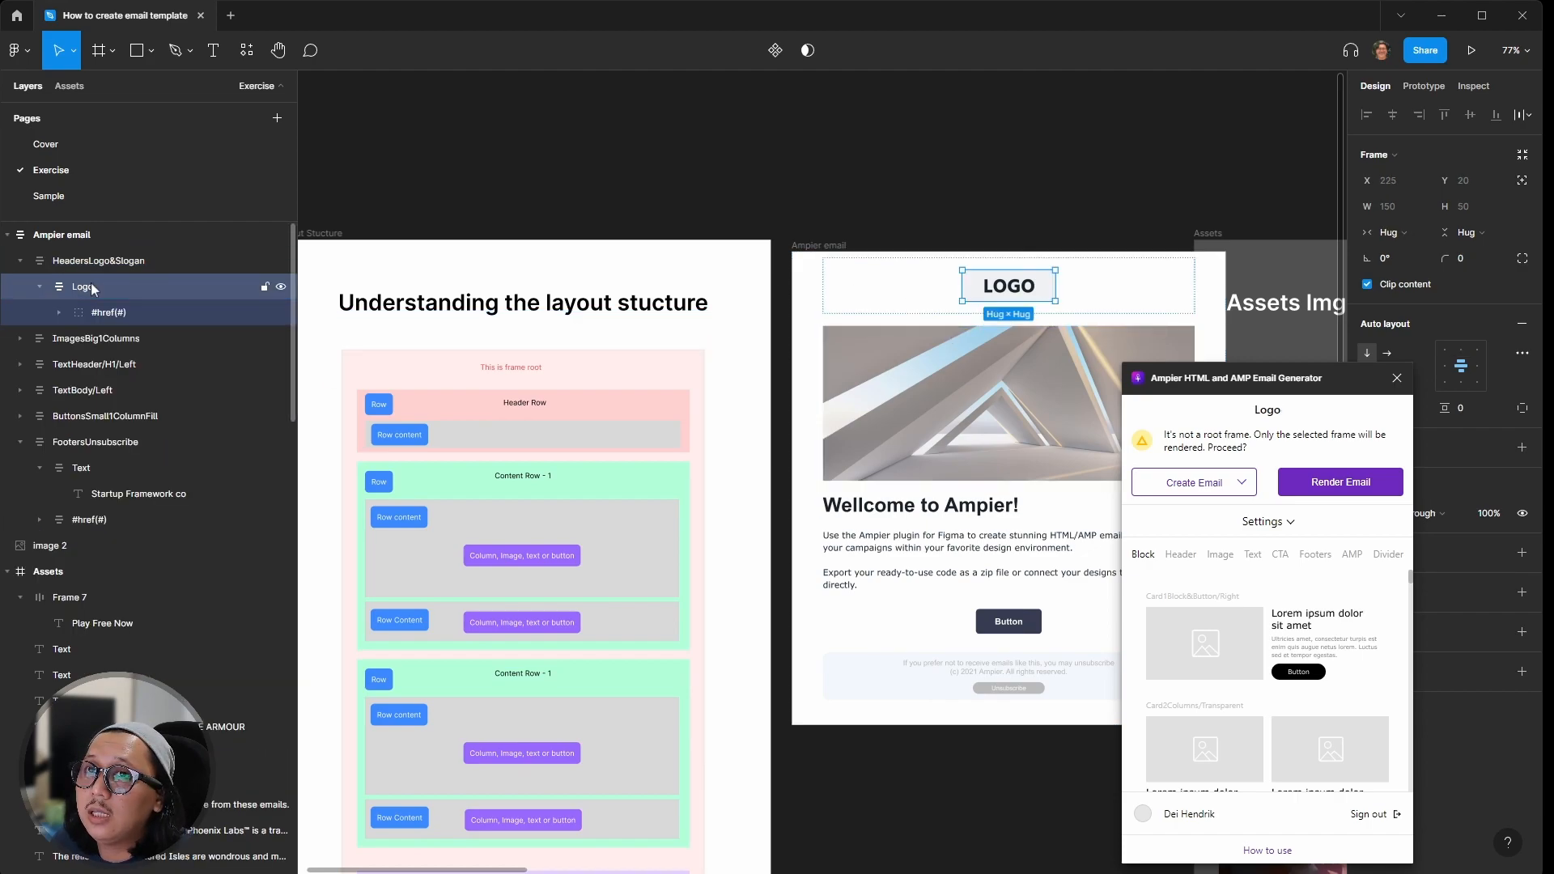
pyautogui.click(89, 314)
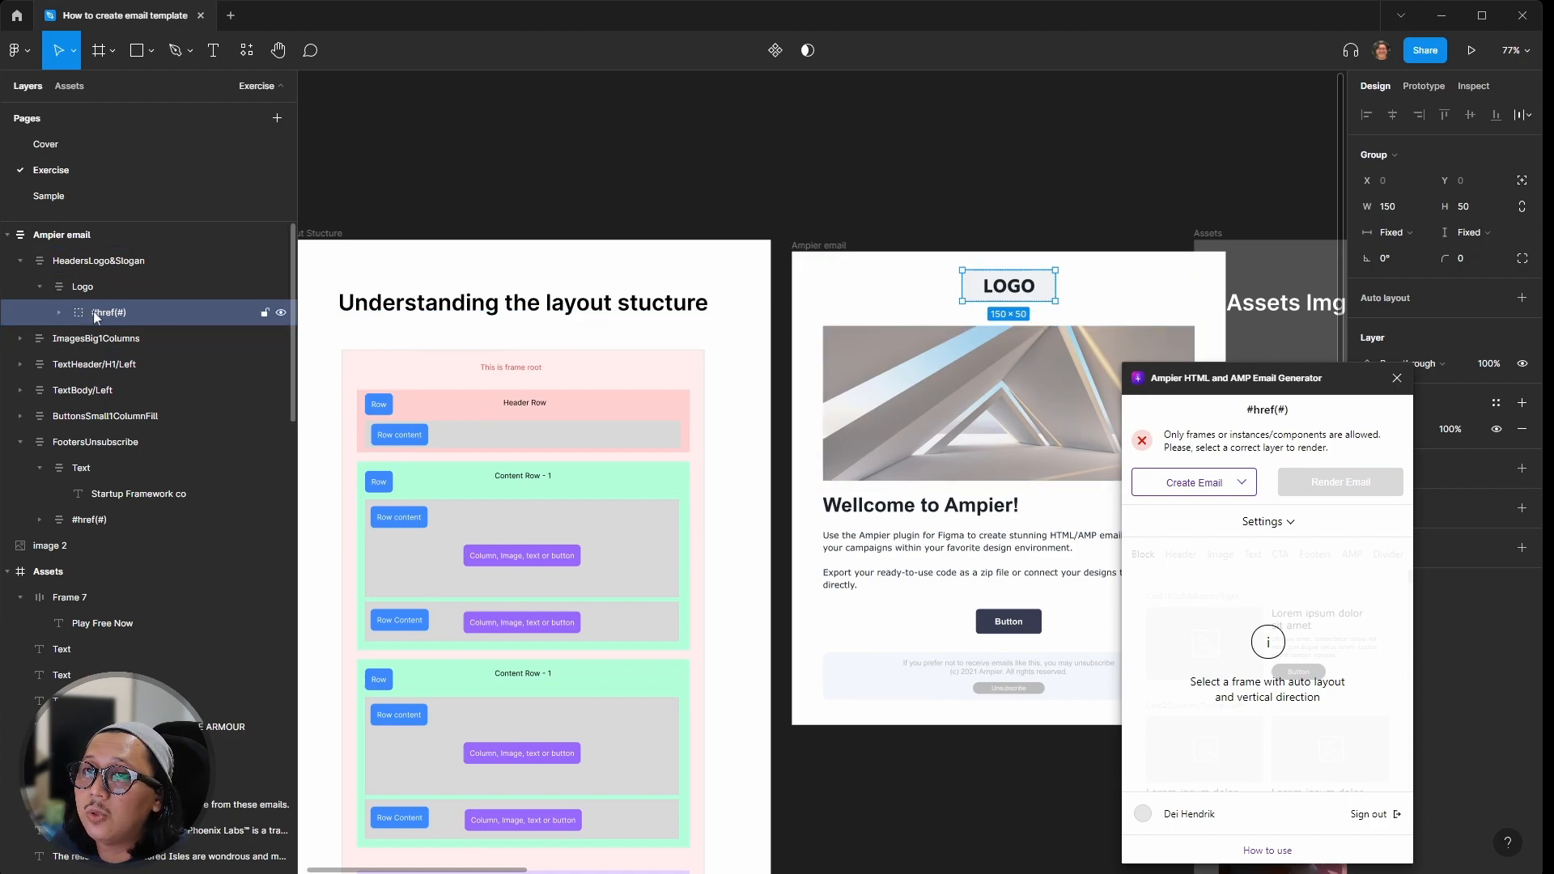
pyautogui.click(577, 201)
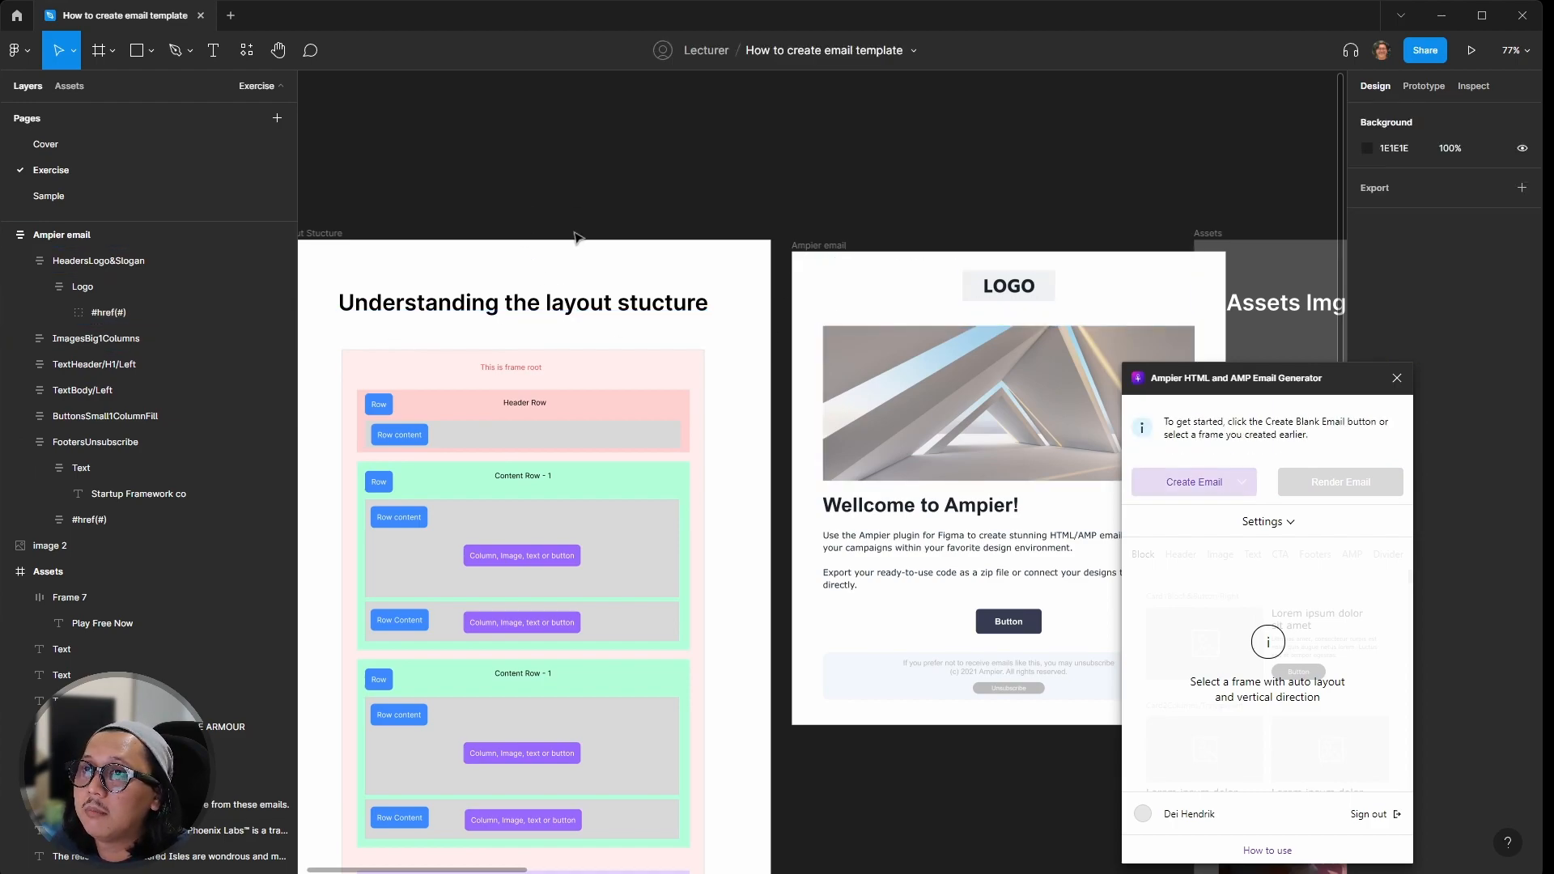
pyautogui.click(503, 415)
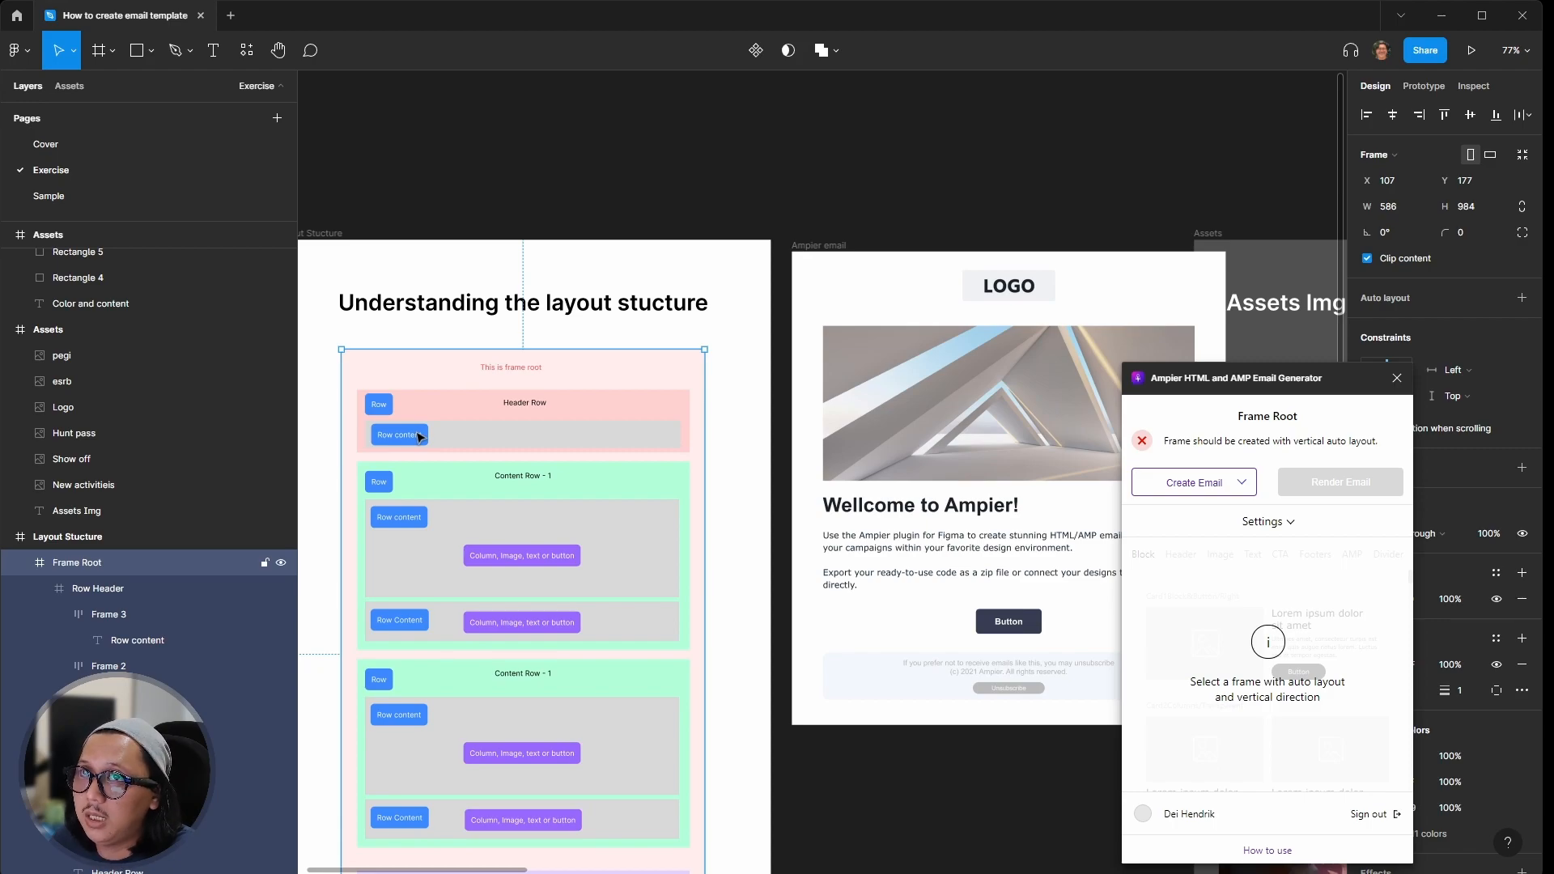
pyautogui.click(1013, 301)
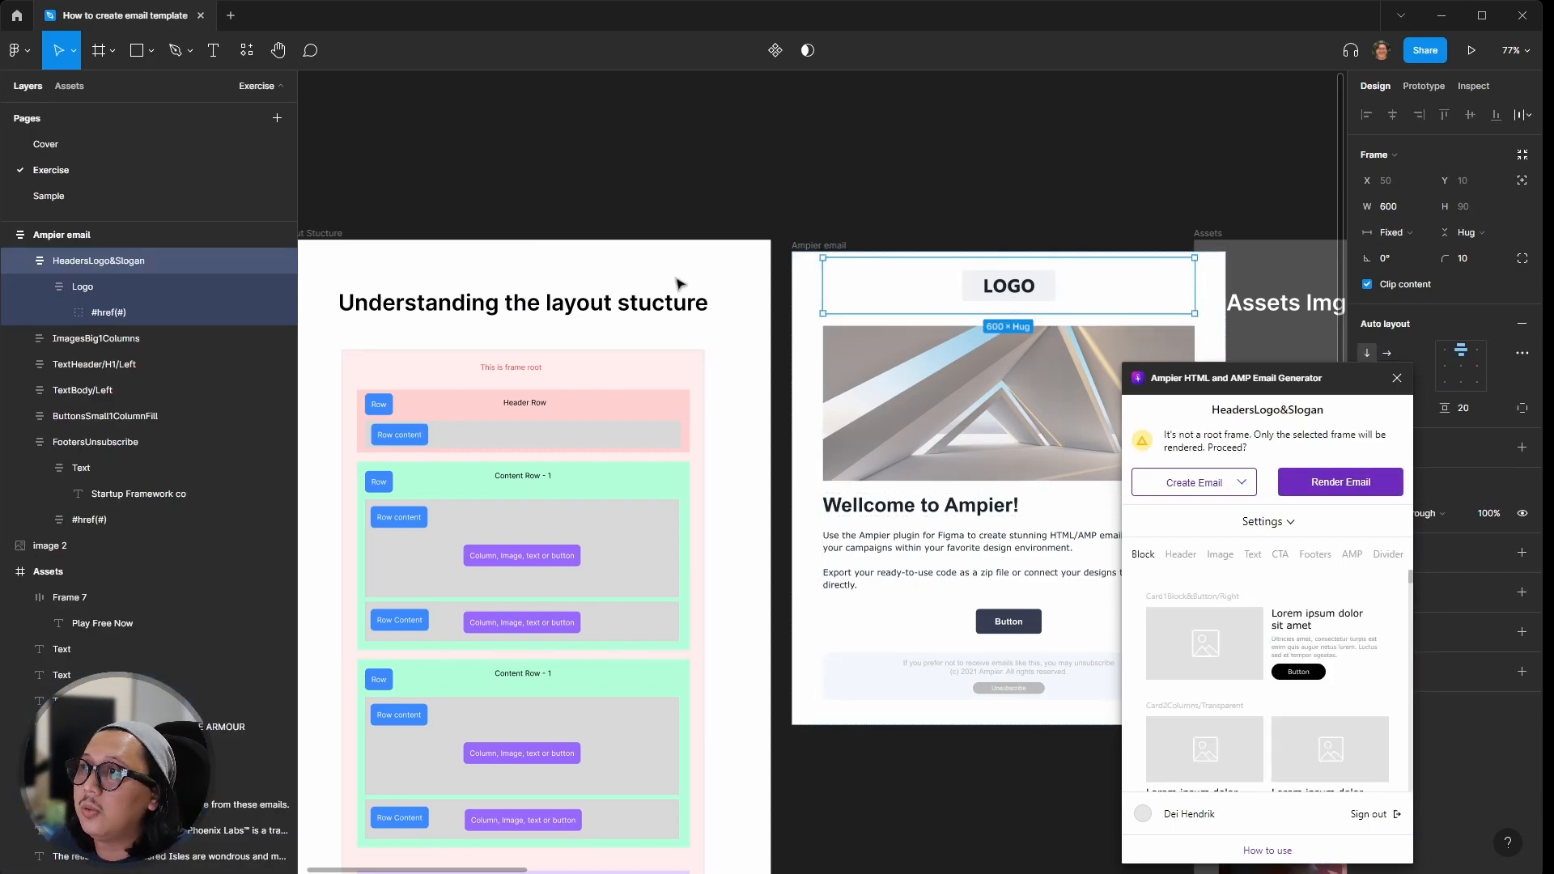
pyautogui.click(806, 217)
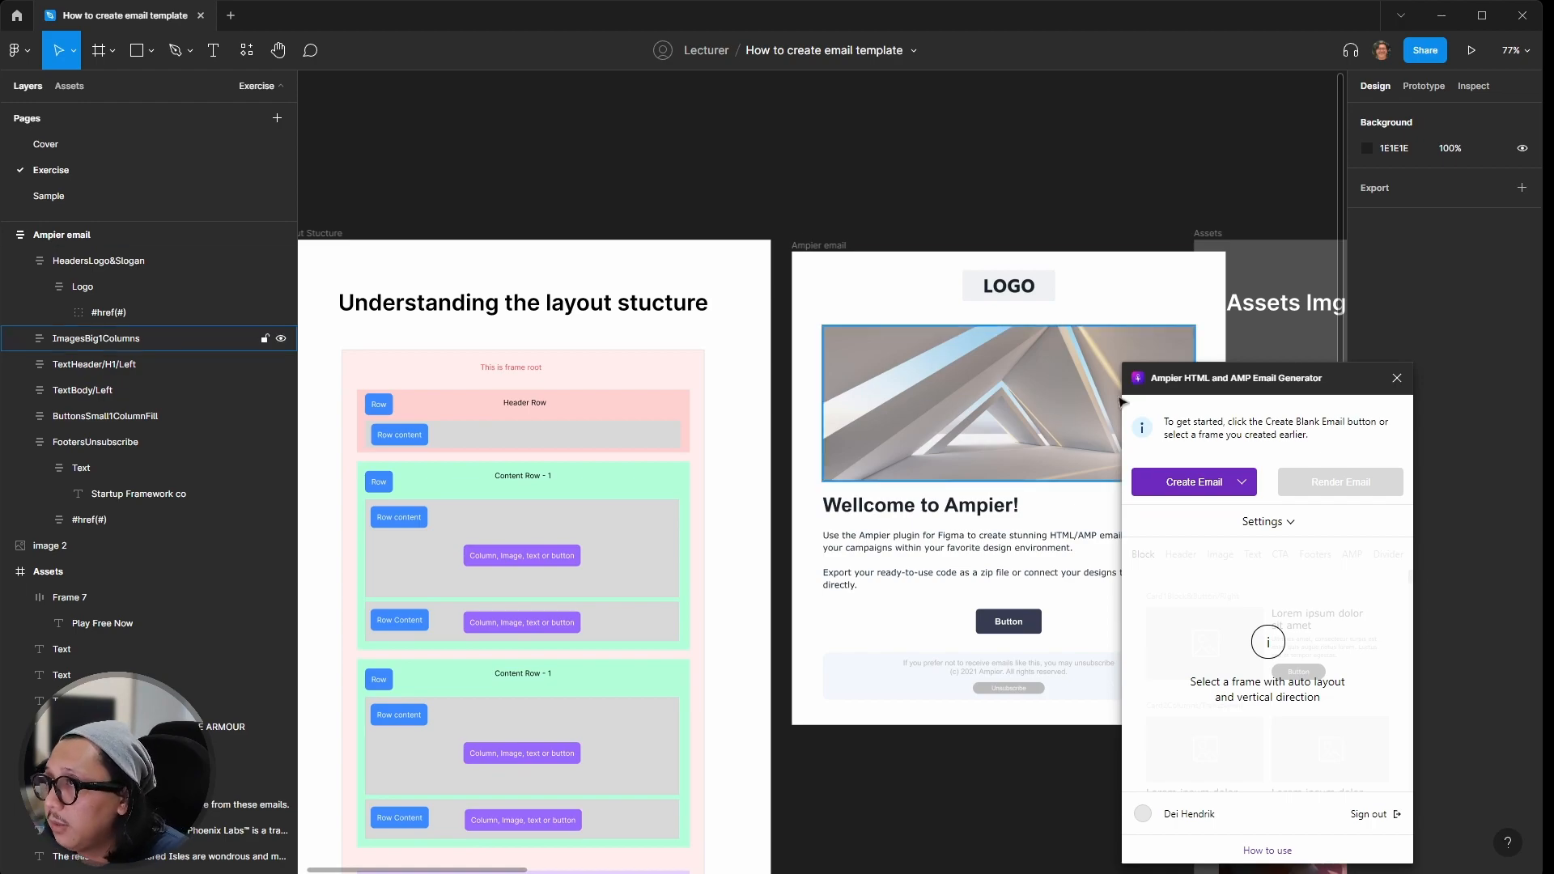
# Step: Move the Ampier plugin window clear of the Dauntless frame and close the plugin
pyautogui.moveTo(1186, 389); pyautogui.dragTo(642, 350)
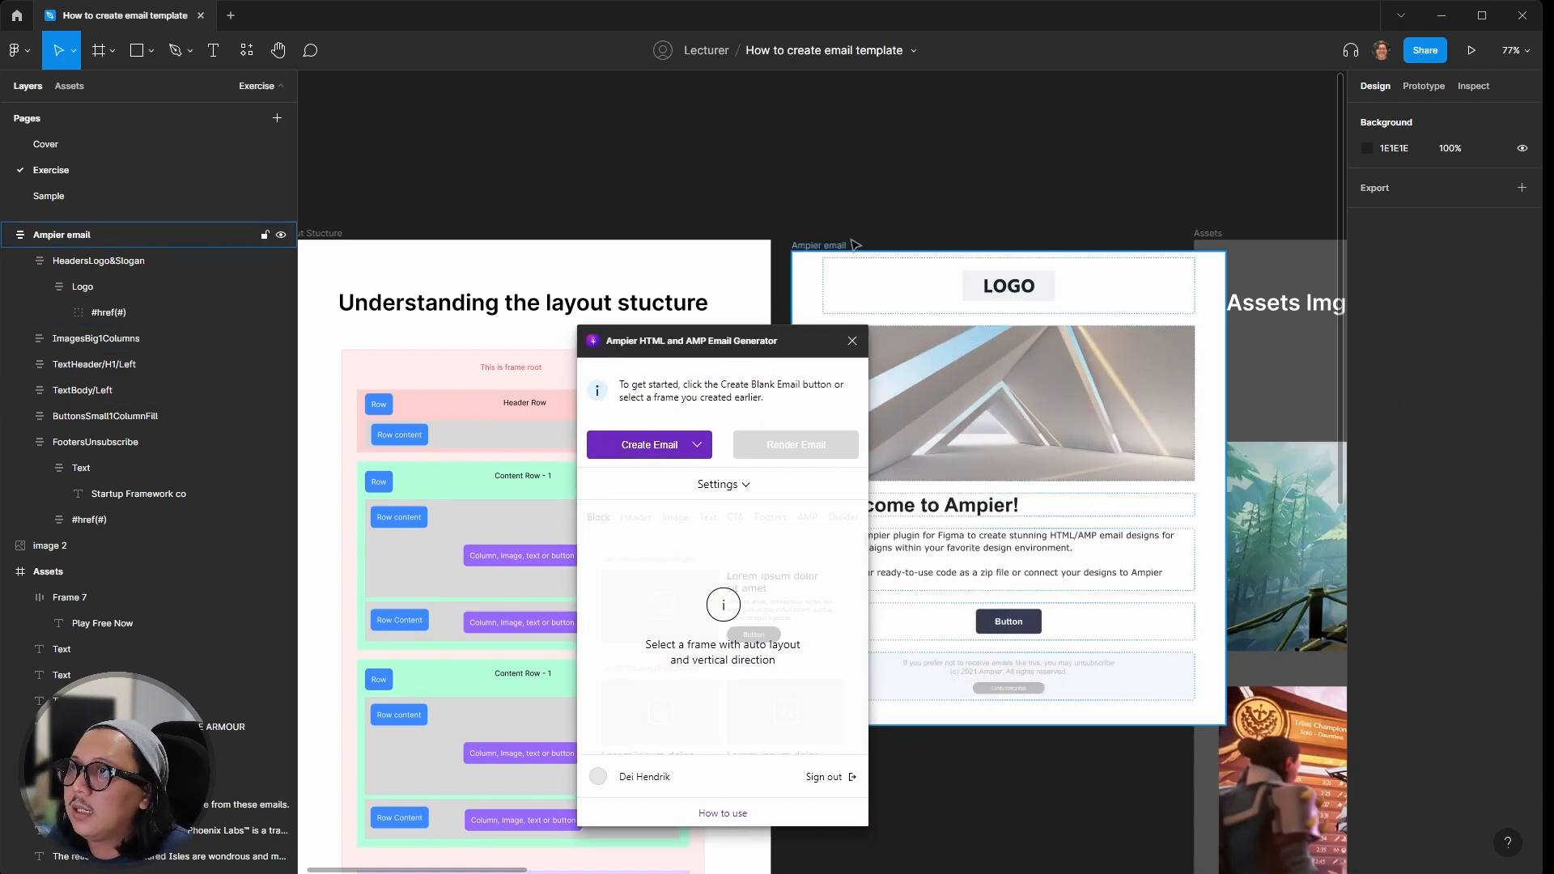
pyautogui.scroll(-3, 899, 177)
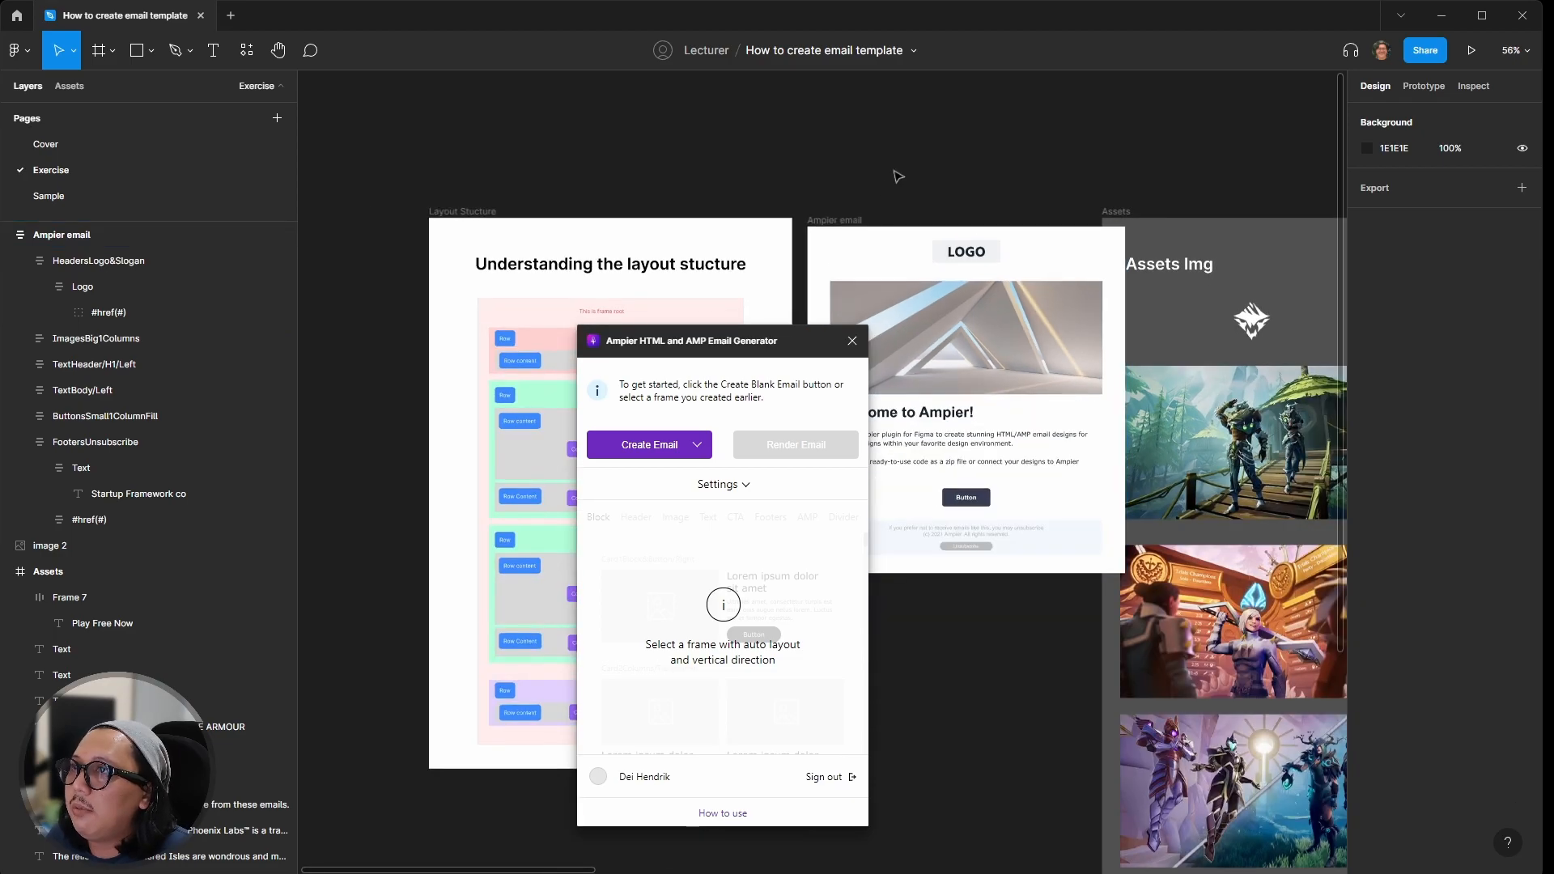
pyautogui.click(841, 226)
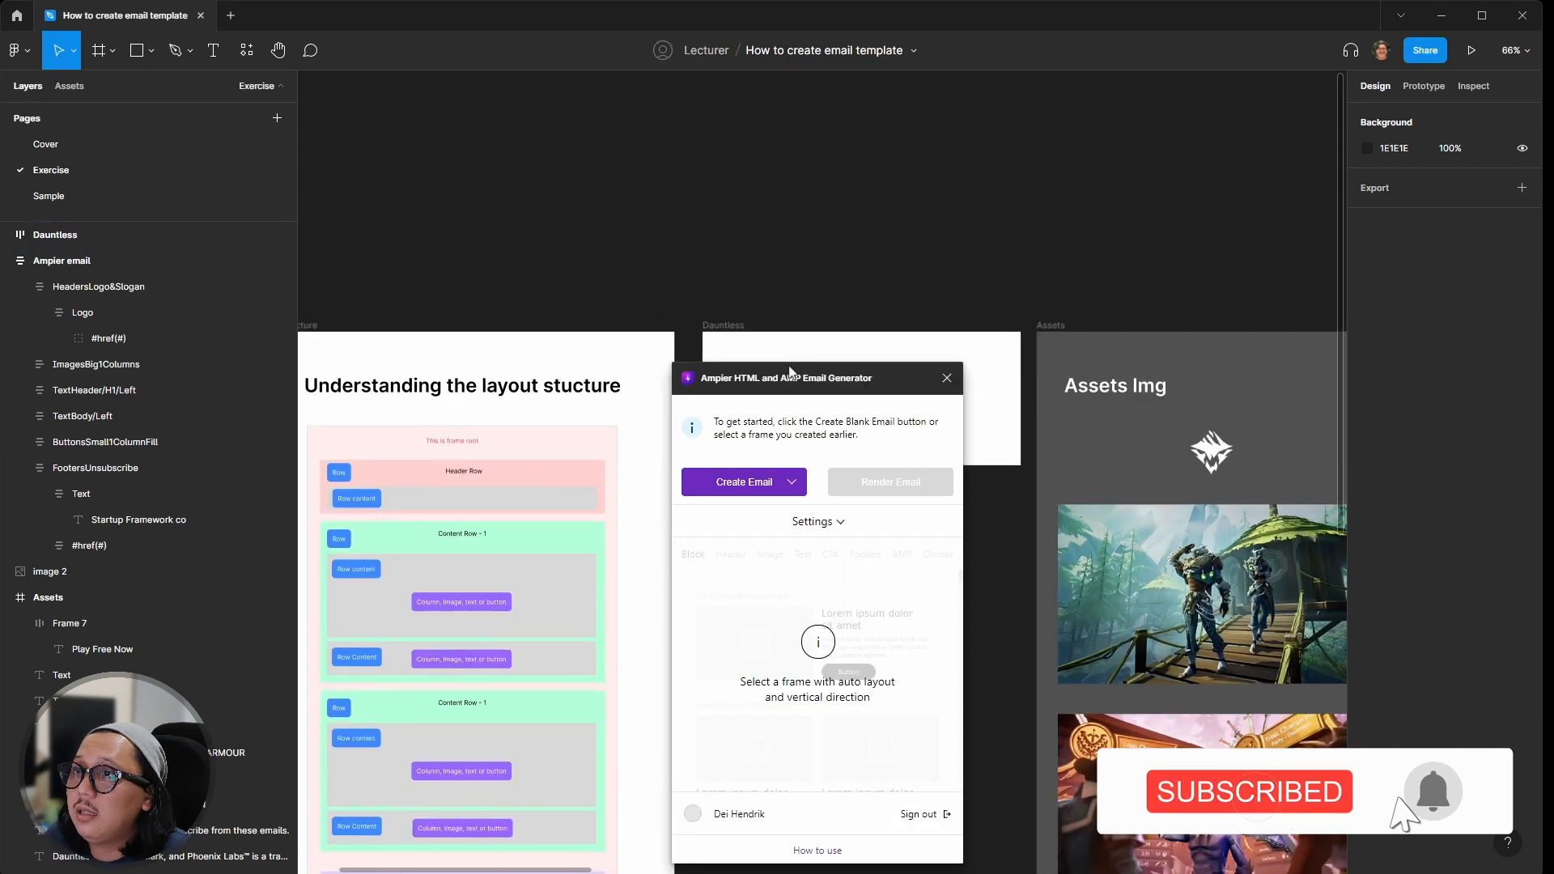
pyautogui.moveTo(926, 380); pyautogui.dragTo(765, 386)
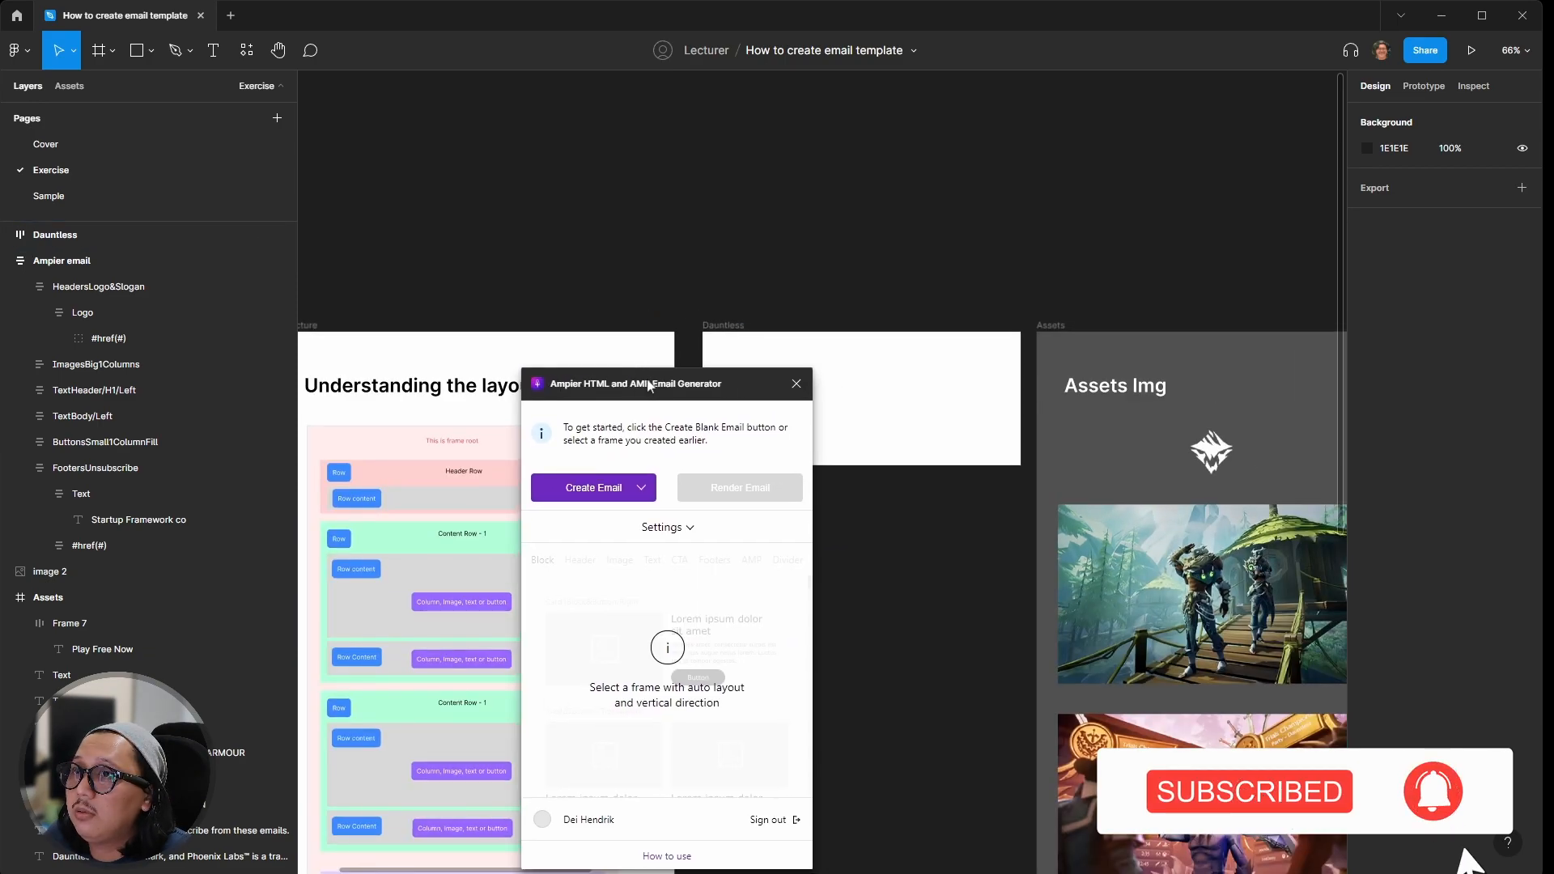
pyautogui.click(796, 378)
pyautogui.scroll(-2, 706, 301)
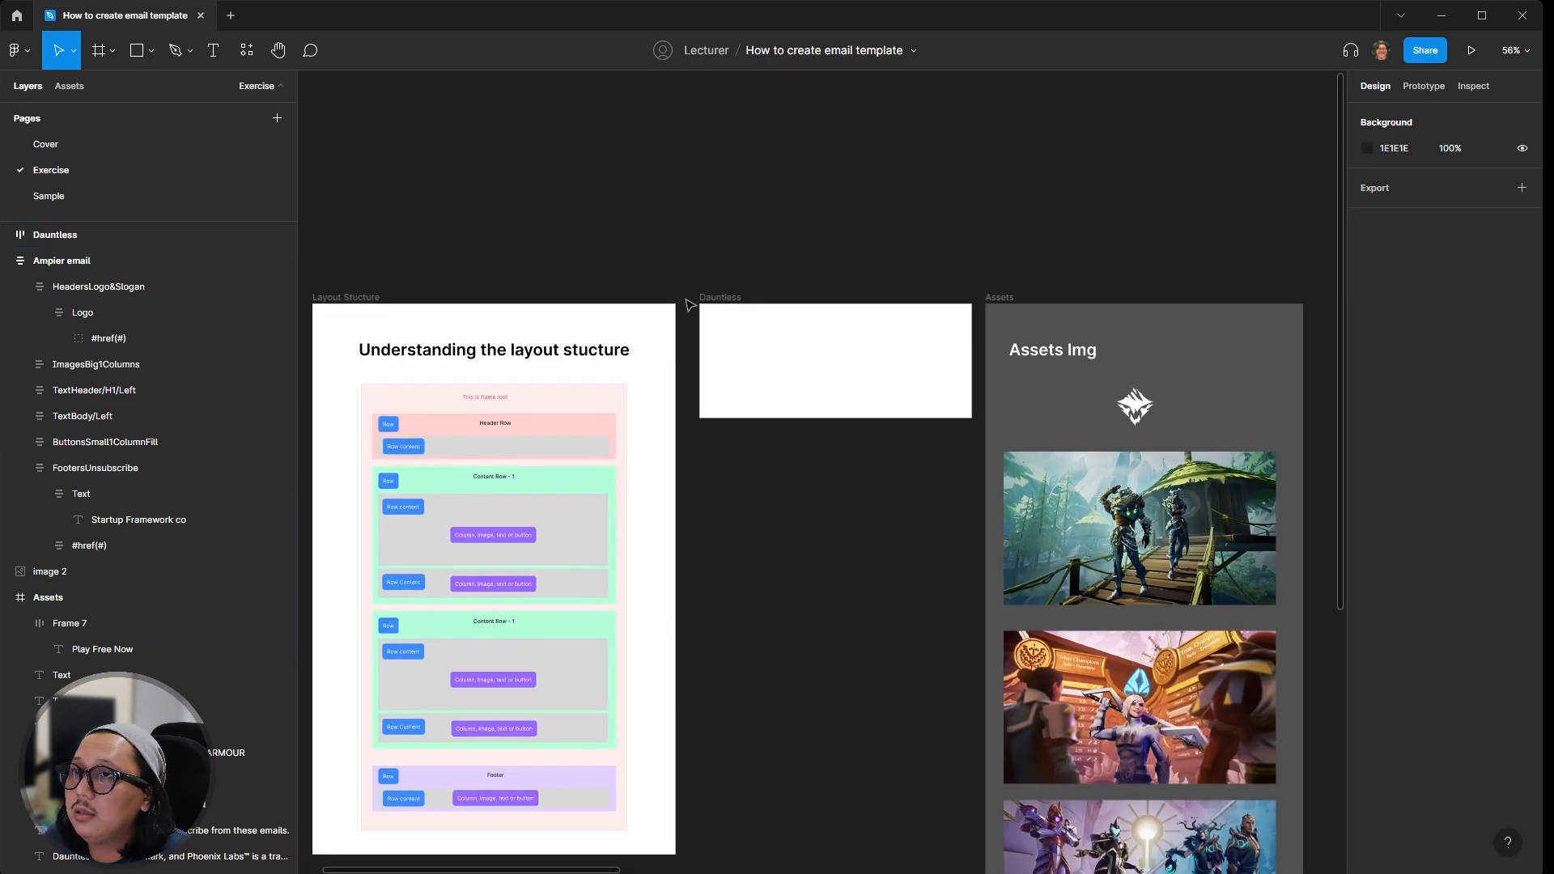
# Step: Draw a frame about 488 × 107 inside the Dauntless frame and name it Row
pyautogui.click(709, 299)
pyautogui.scroll(4, 709, 299)
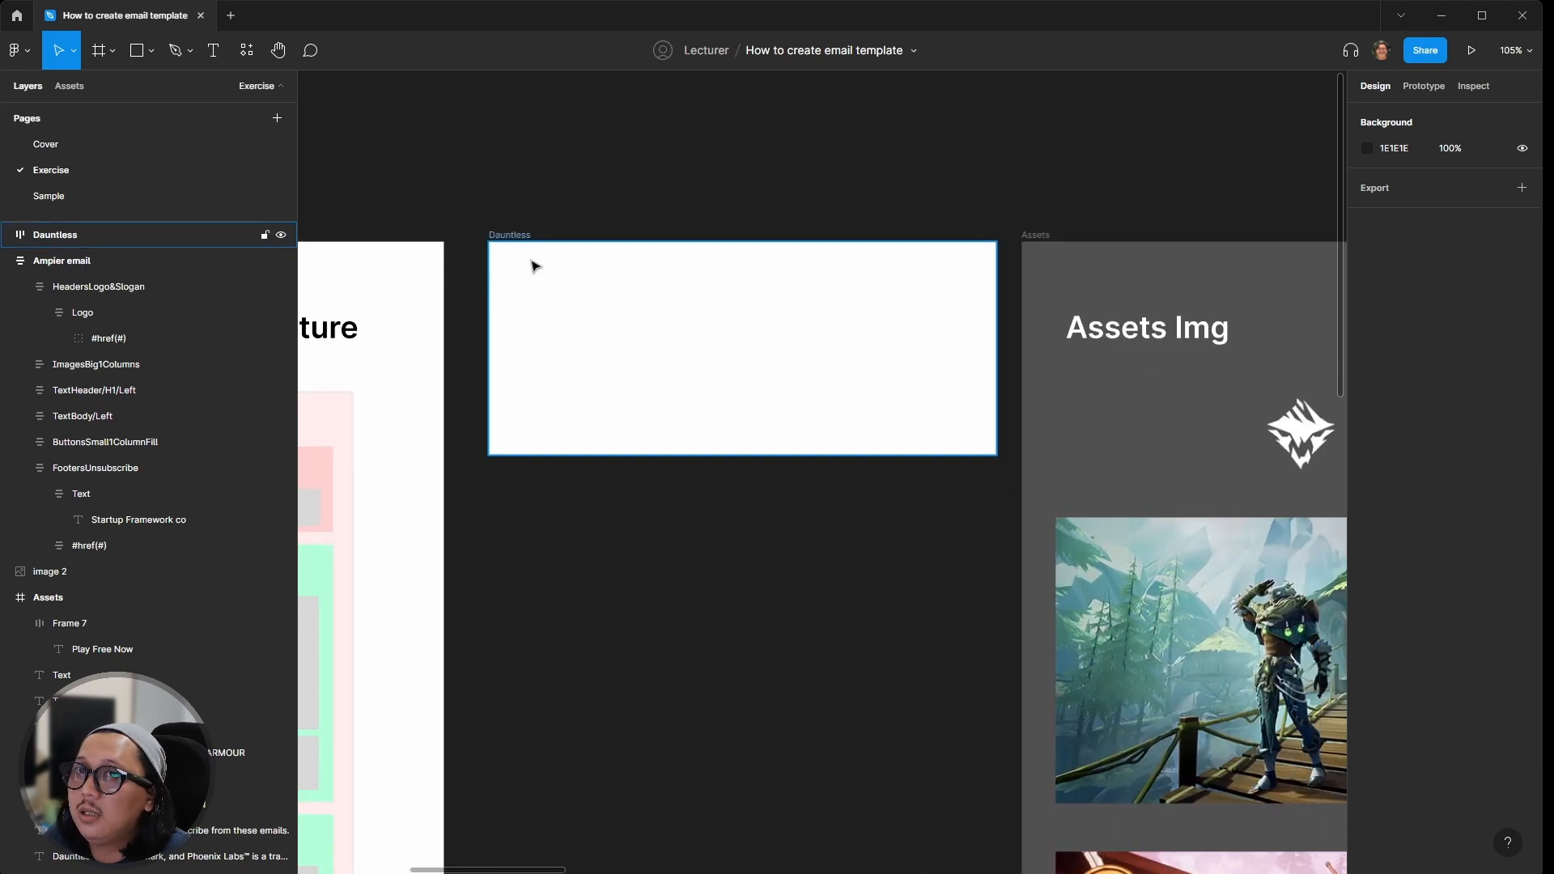
pyautogui.click(524, 255)
pyautogui.press('f')
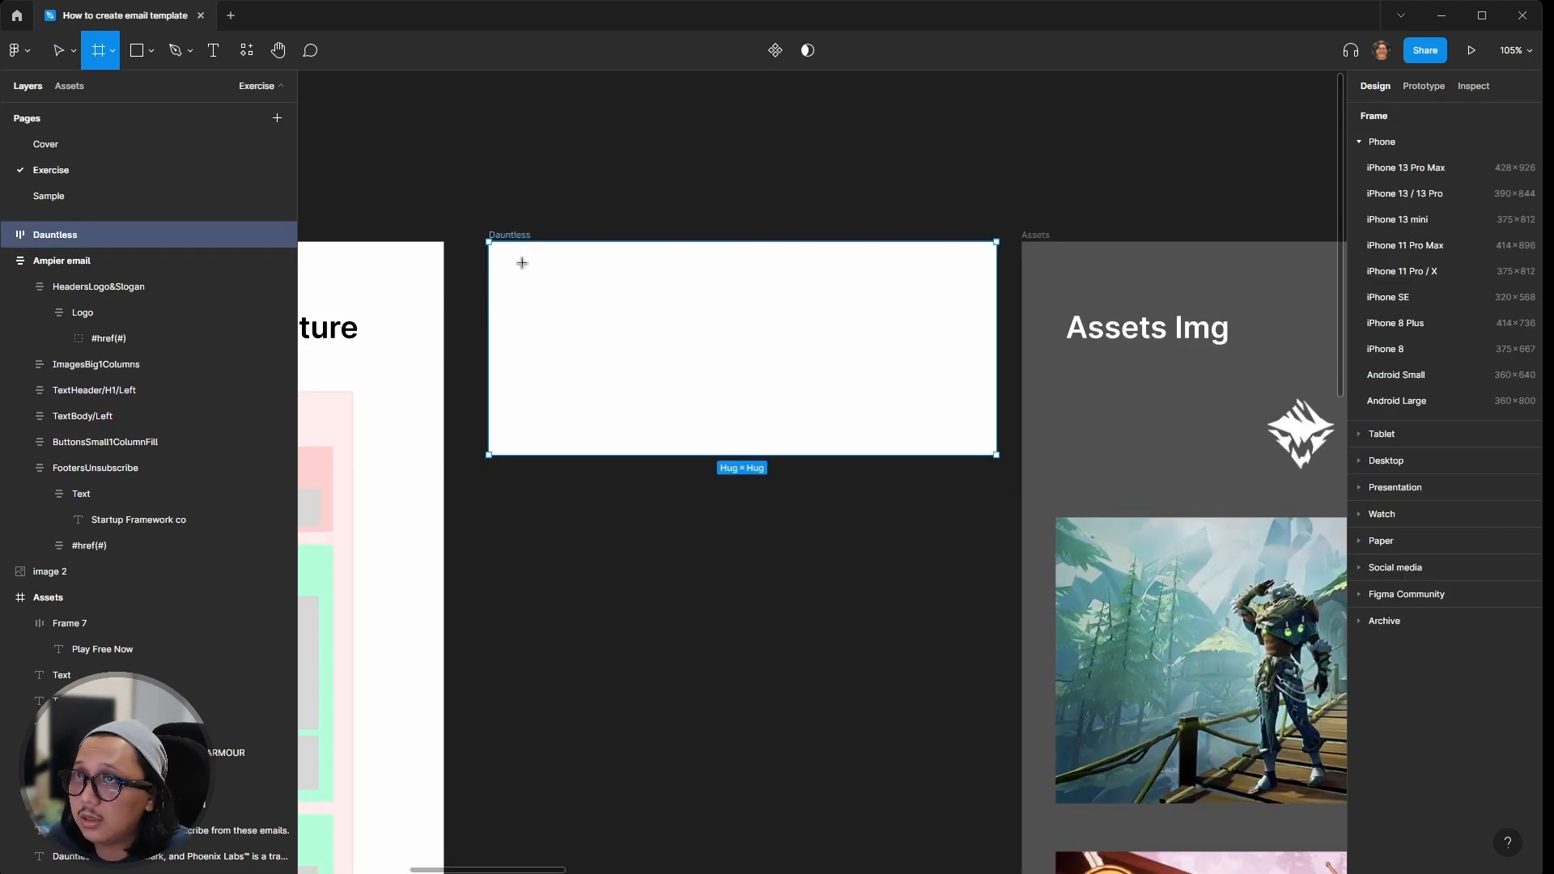
pyautogui.moveTo(520, 267); pyautogui.dragTo(930, 358)
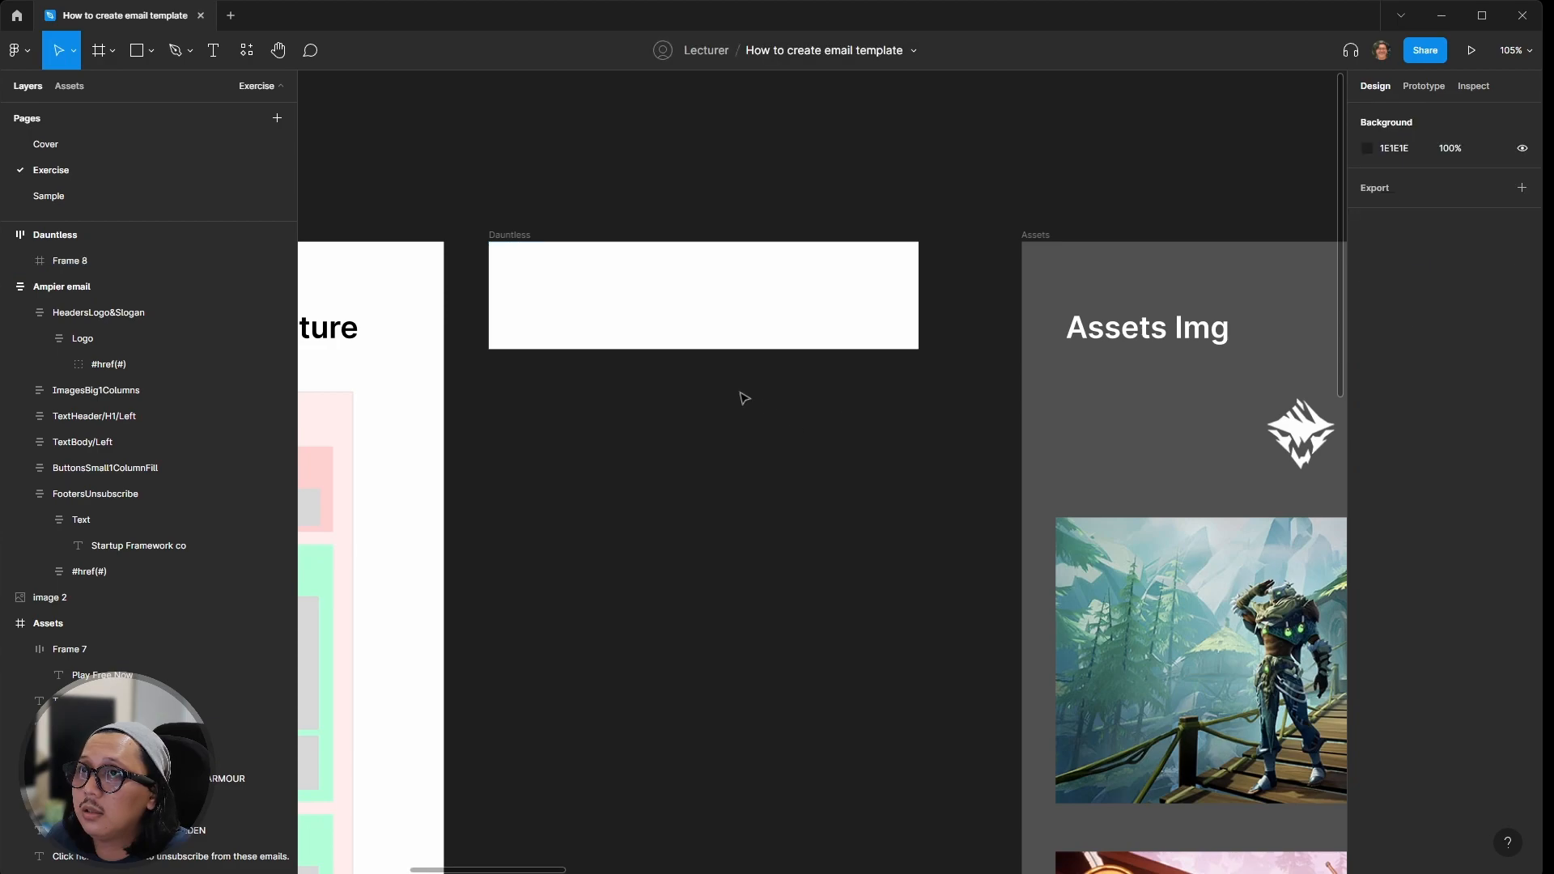
pyautogui.hotkey('ctrl', 'r')
pyautogui.write('R')
pyautogui.press('Return')
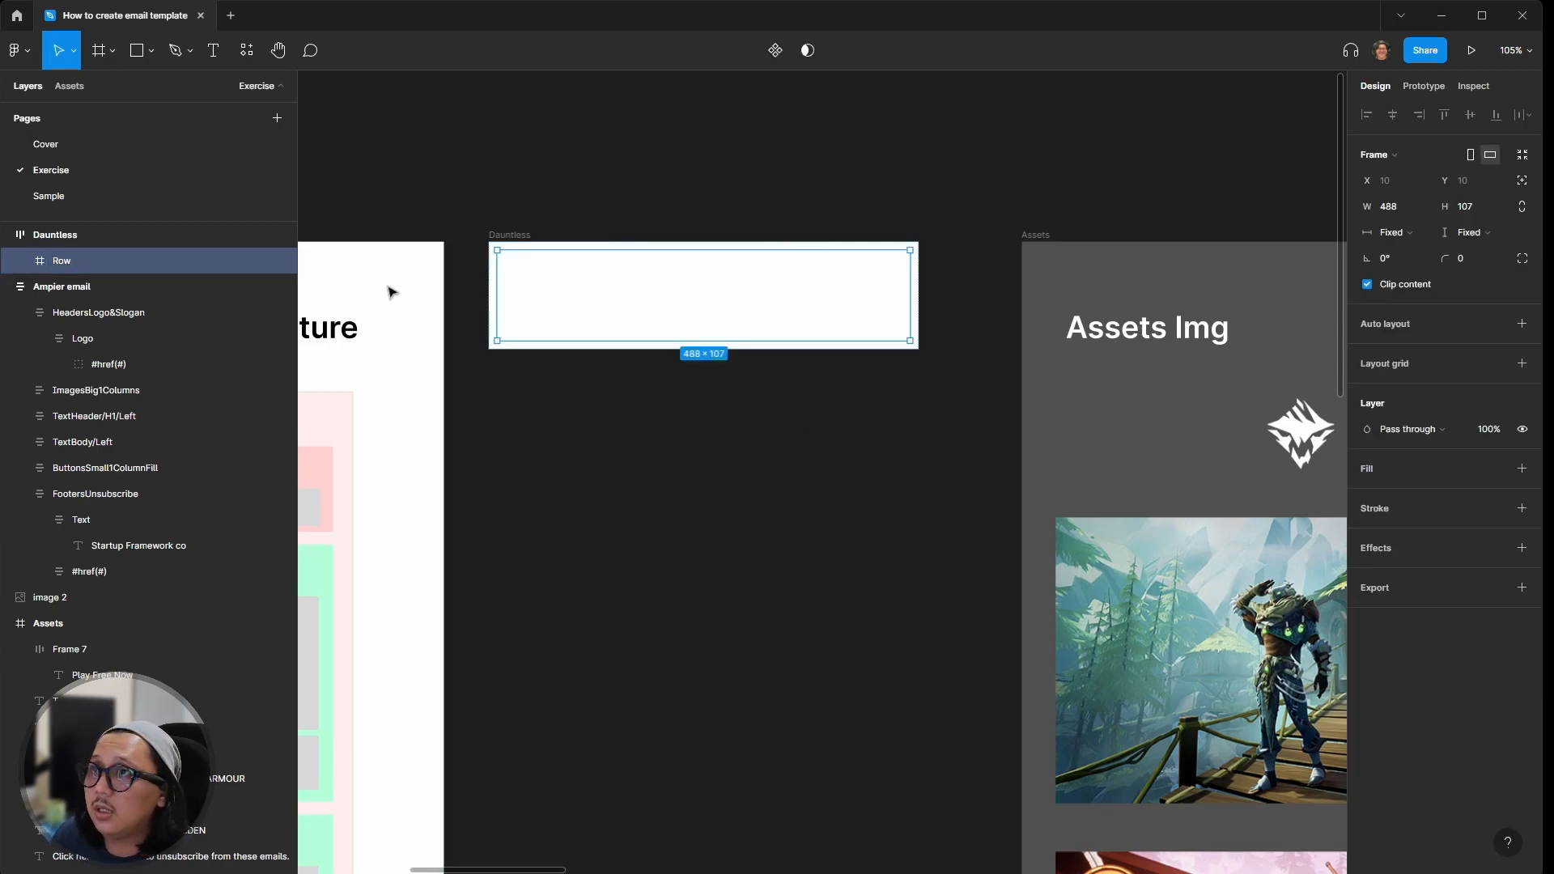
# Step: Draw a nested frame about 258 × 59 inside the Row frame
pyautogui.click(579, 416)
pyautogui.scroll(-3, 543, 324)
pyautogui.click(542, 325)
pyautogui.scroll(4, 555, 312)
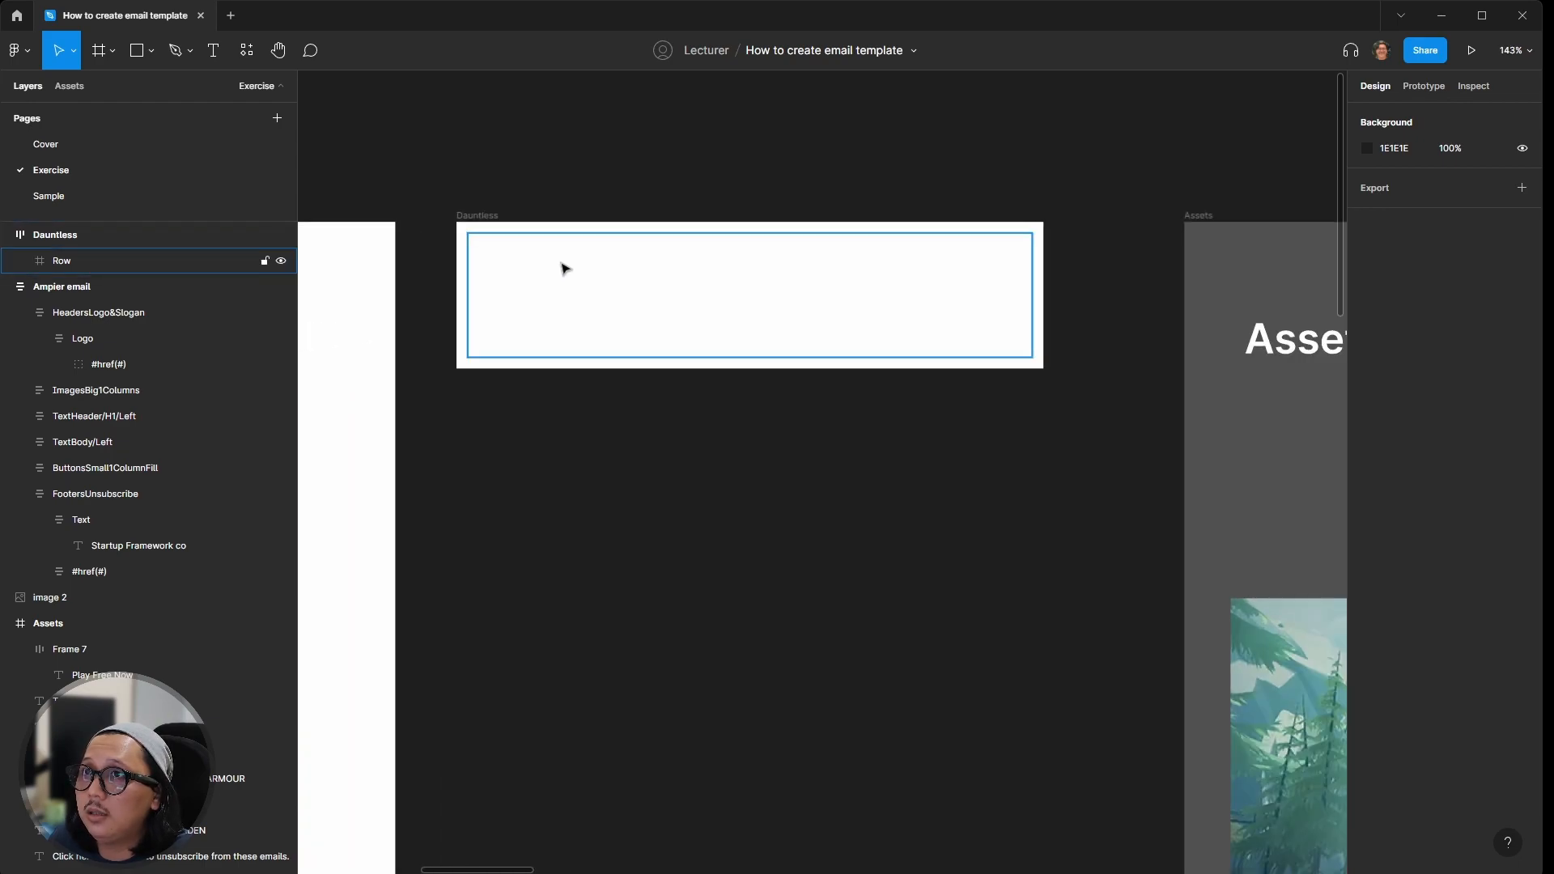
pyautogui.press('f')
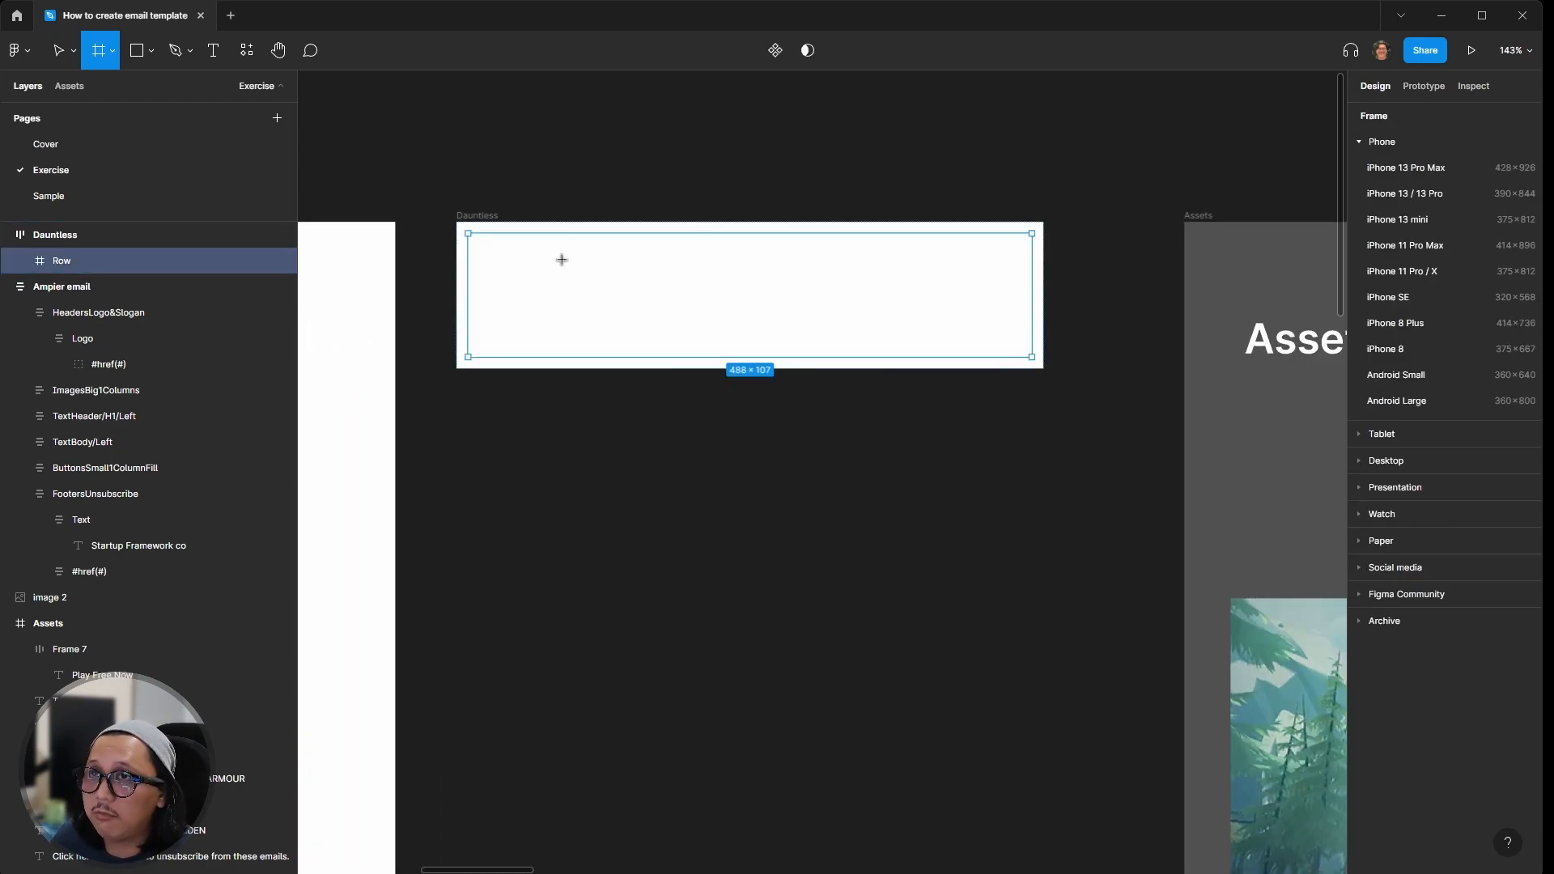
pyautogui.moveTo(516, 257); pyautogui.dragTo(814, 325)
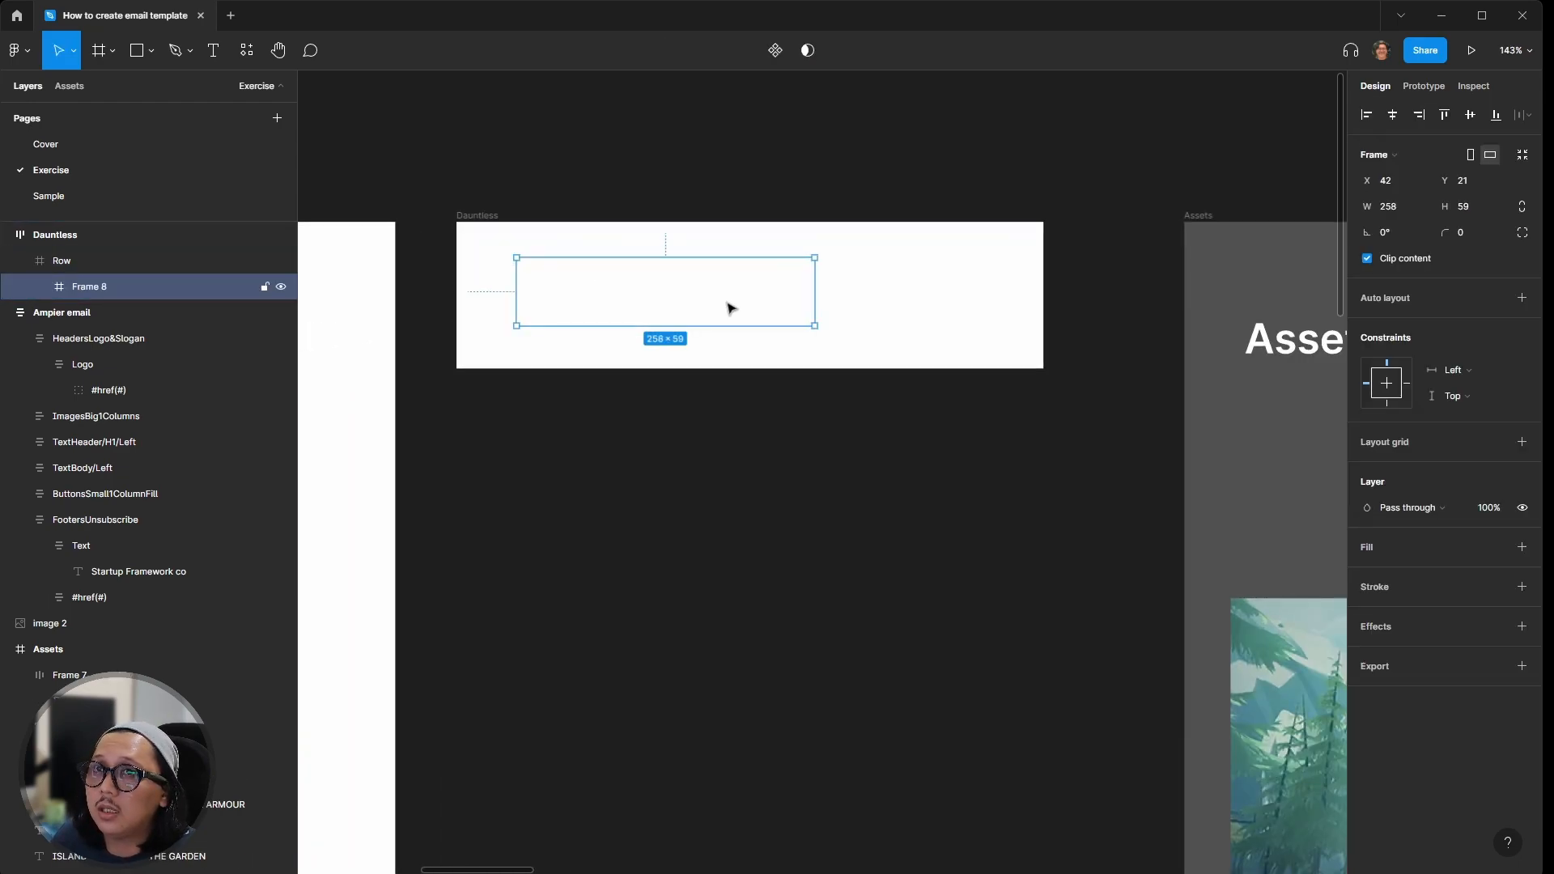
# Step: Rename the frame nested in Row as Content
pyautogui.doubleClick(176, 285)
pyautogui.write('Fram')
pyautogui.press('BackSpace')
pyautogui.press('BackSpace')
pyautogui.press('BackSpace')
pyautogui.press('BackSpace')
pyautogui.write('Content')
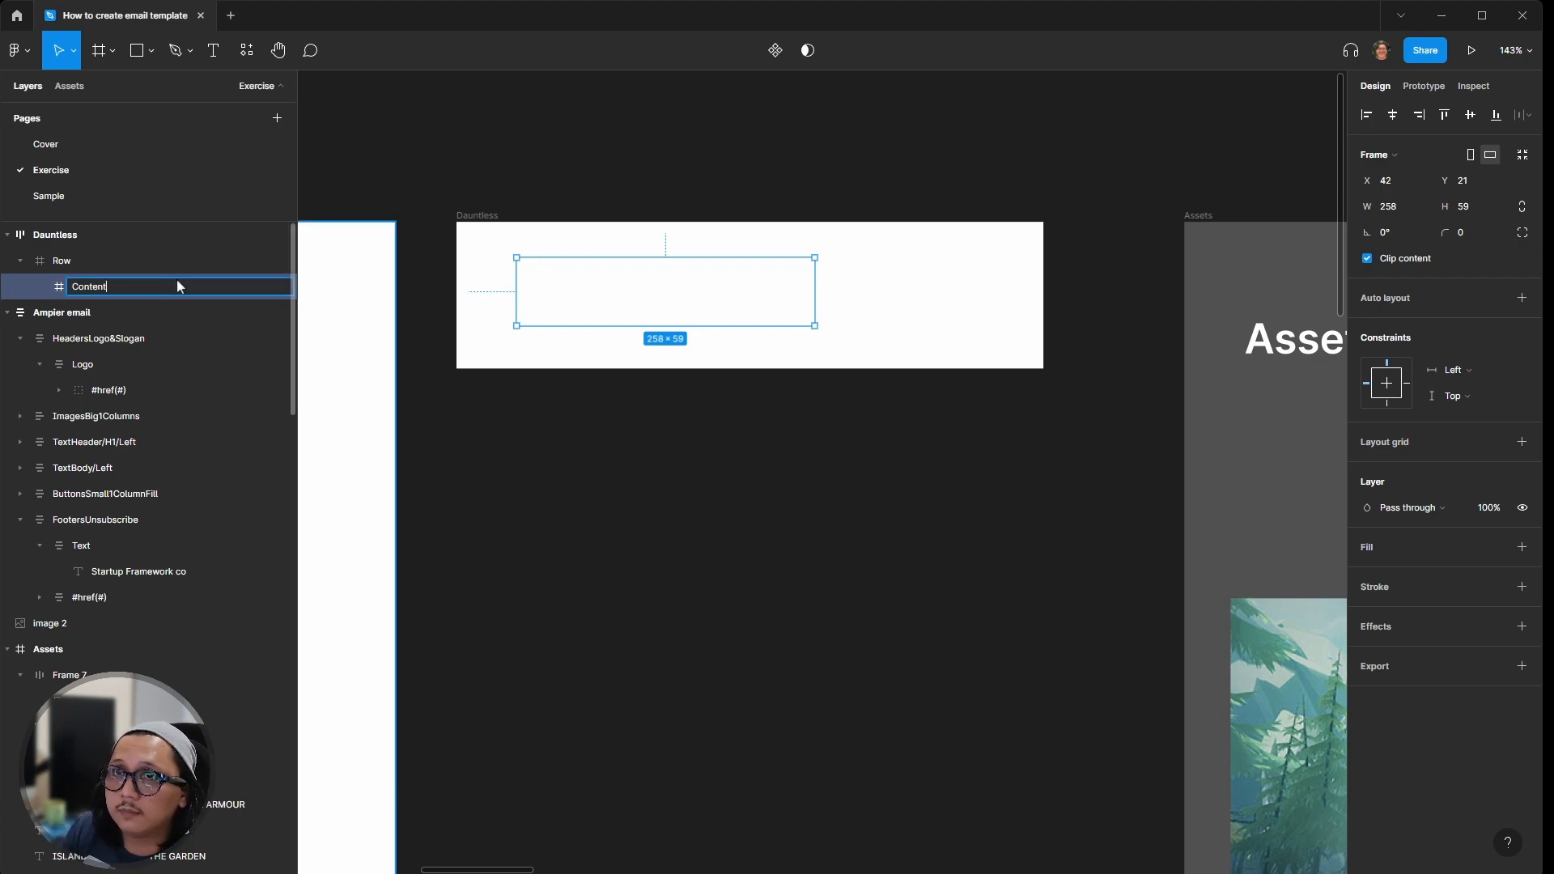
pyautogui.press('Return')
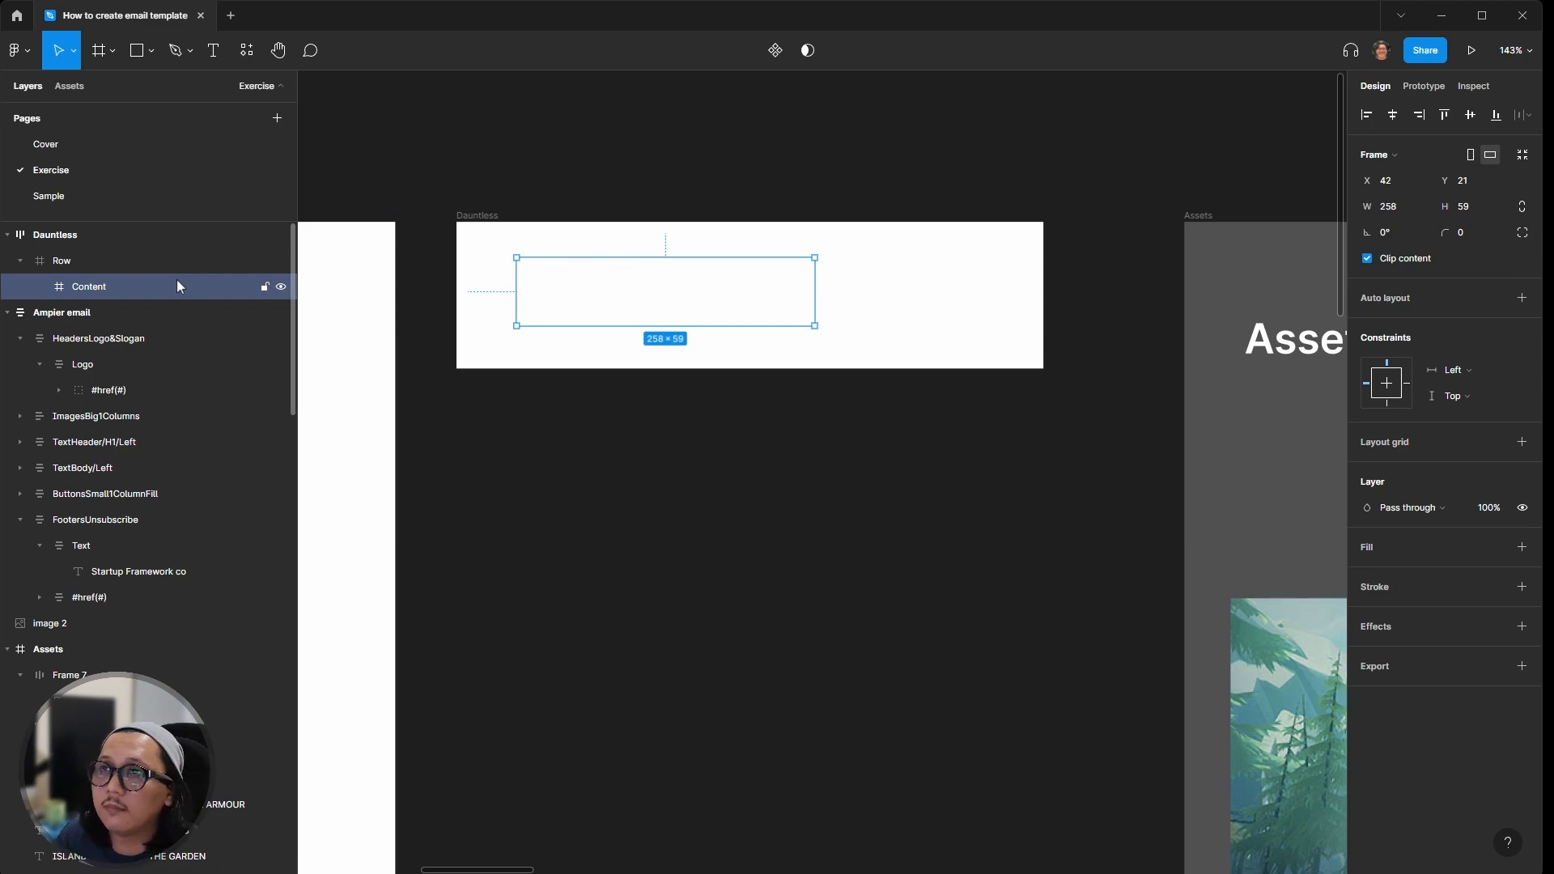
# Step: Add auto layout to the Row frame and to the Content frame nested in it
pyautogui.click(483, 250)
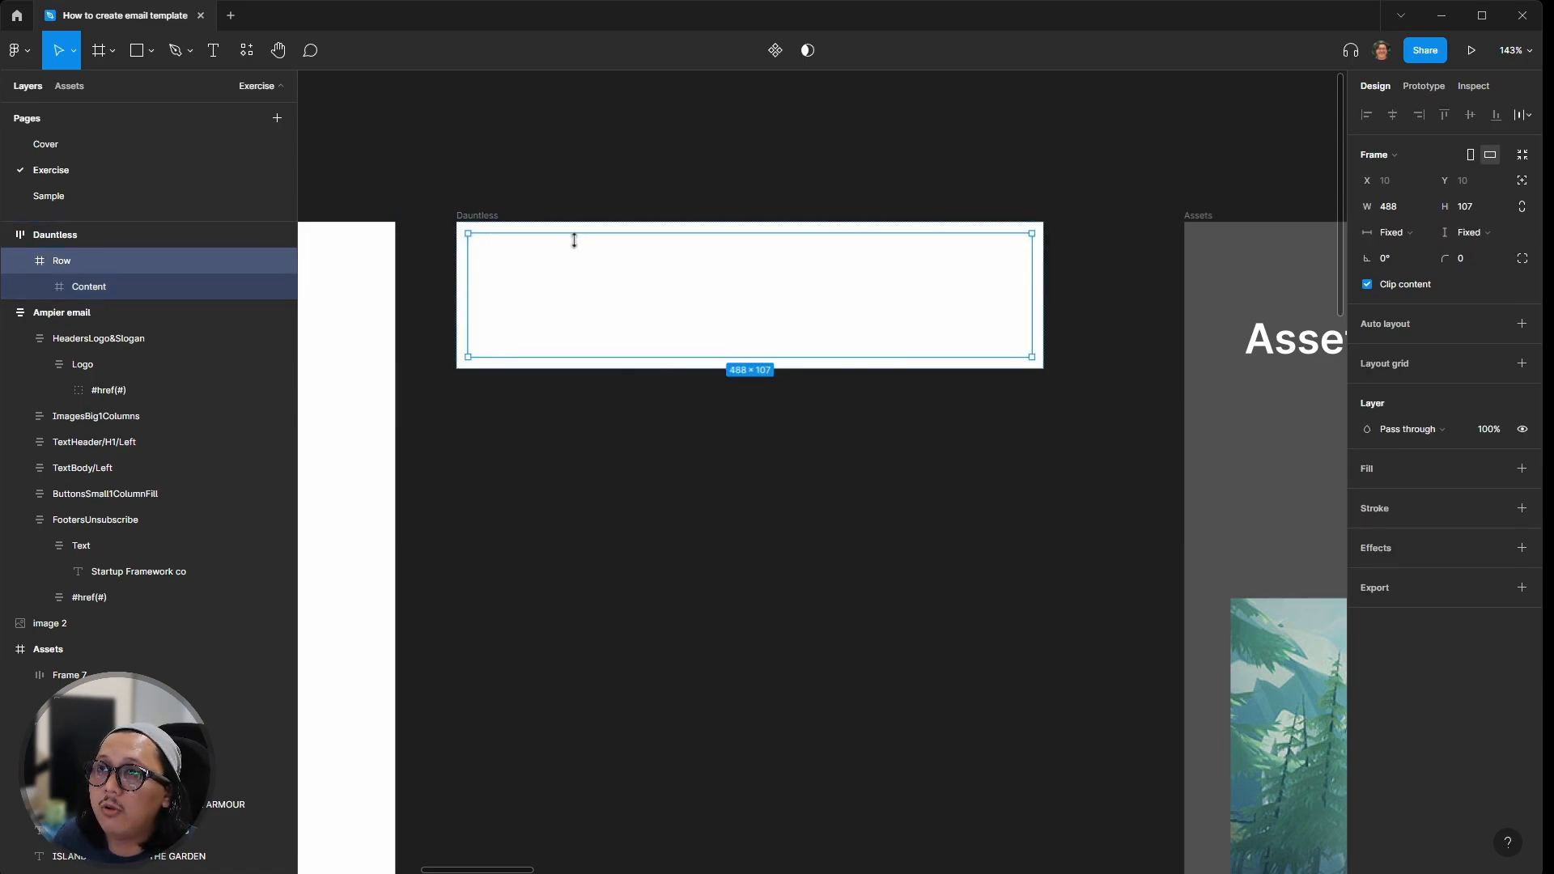
pyautogui.click(1521, 324)
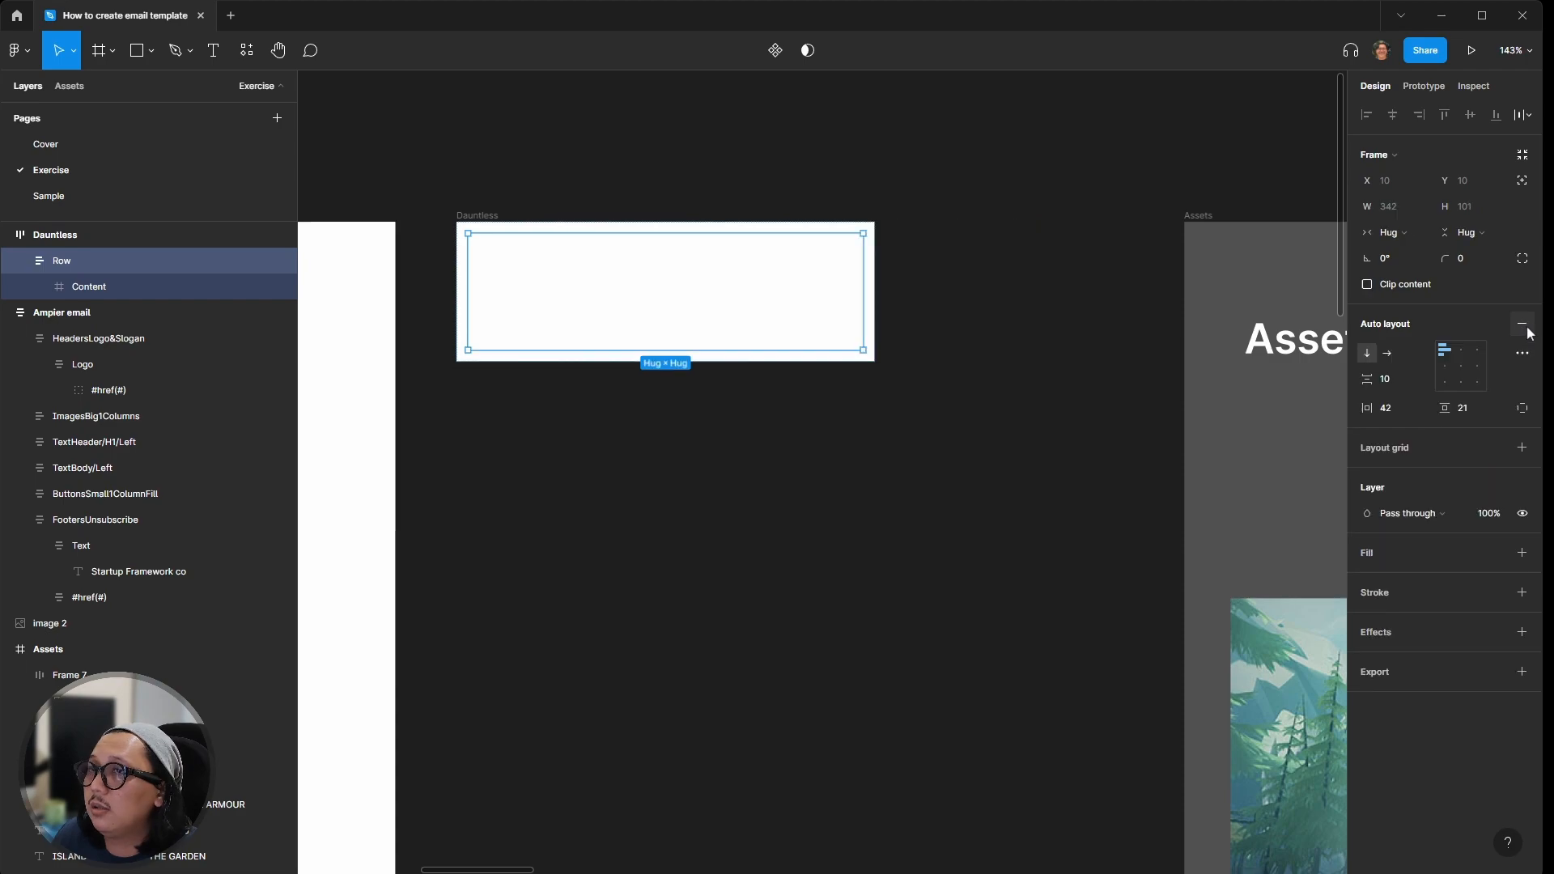
pyautogui.click(580, 278)
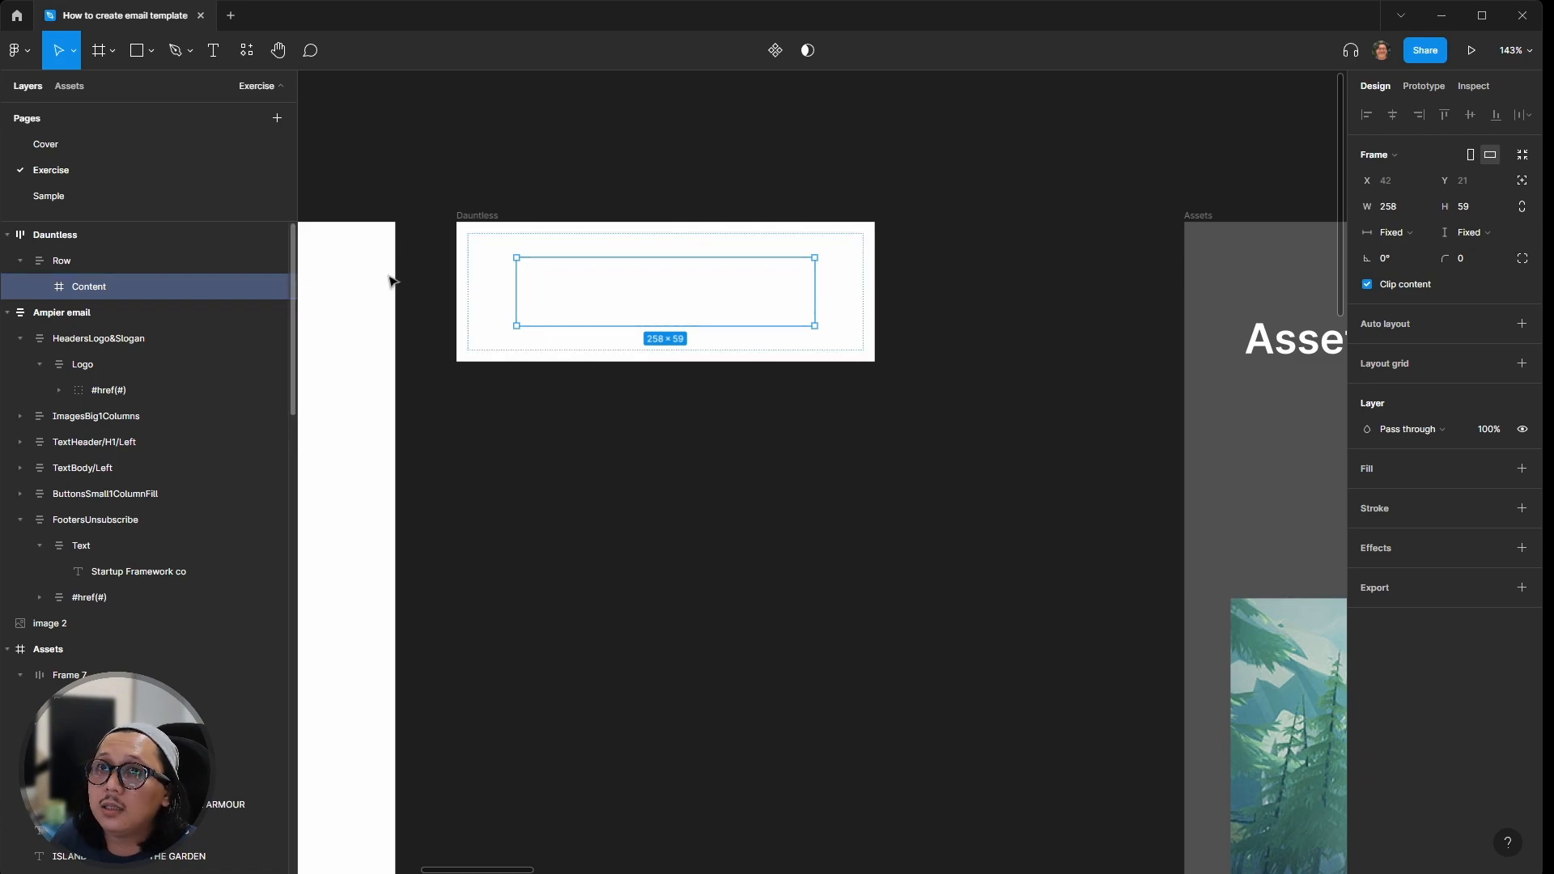
pyautogui.click(1520, 324)
# Step: Fill the Dauntless frame with the dark navy 1D2E3D sampled from the first swatch in the Color and content assets
pyautogui.click(501, 208)
pyautogui.click(487, 215)
pyautogui.scroll(-2, 1027, 340)
pyautogui.hscroll(5, 1027, 340)
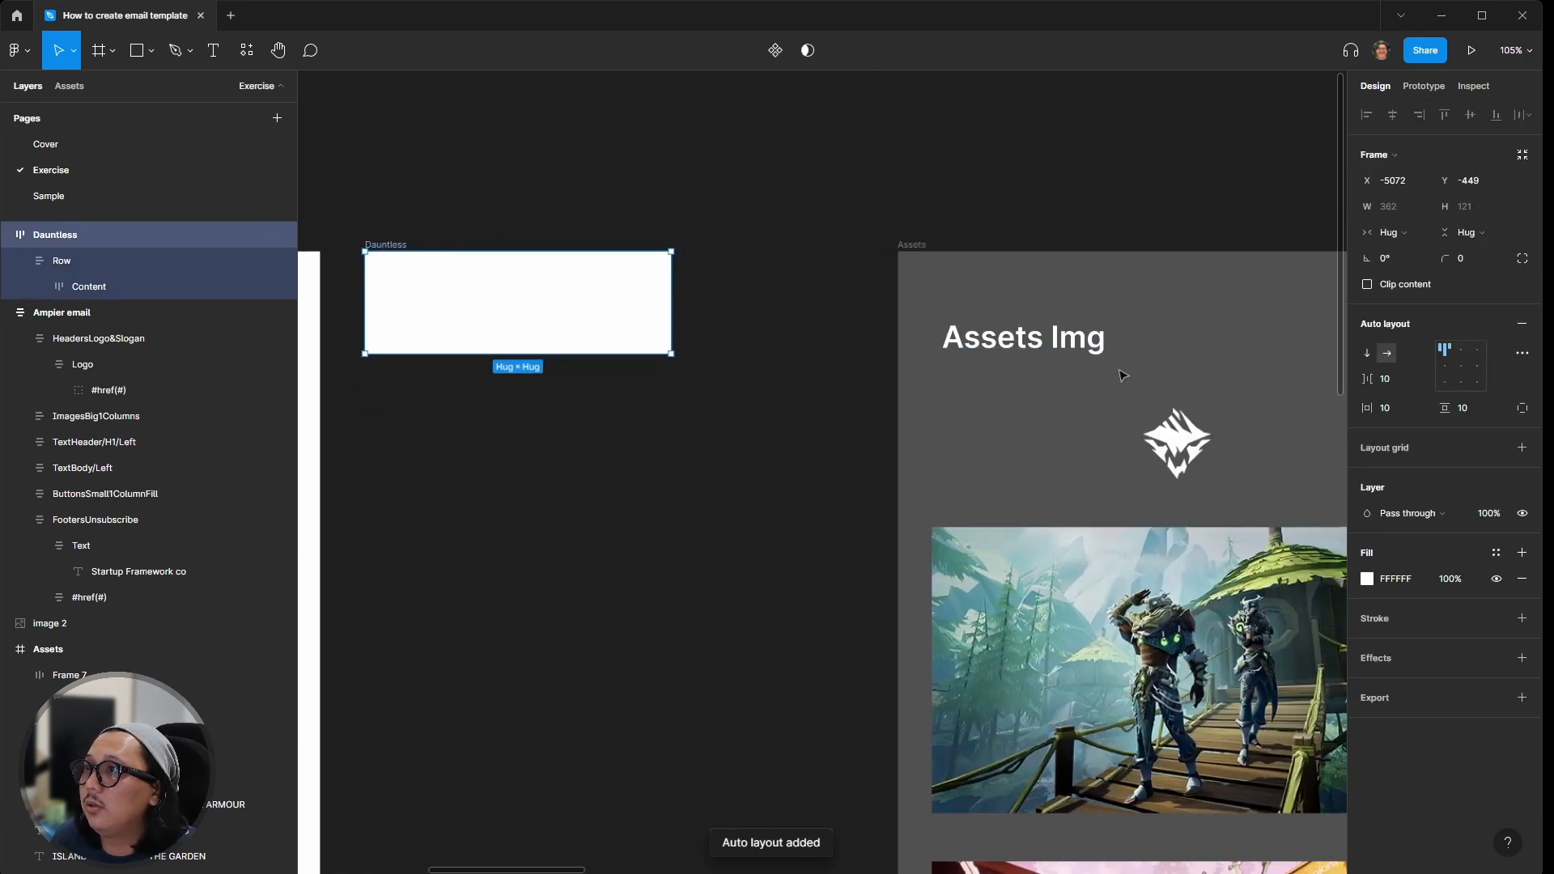
pyautogui.click(1377, 581)
pyautogui.click(1368, 579)
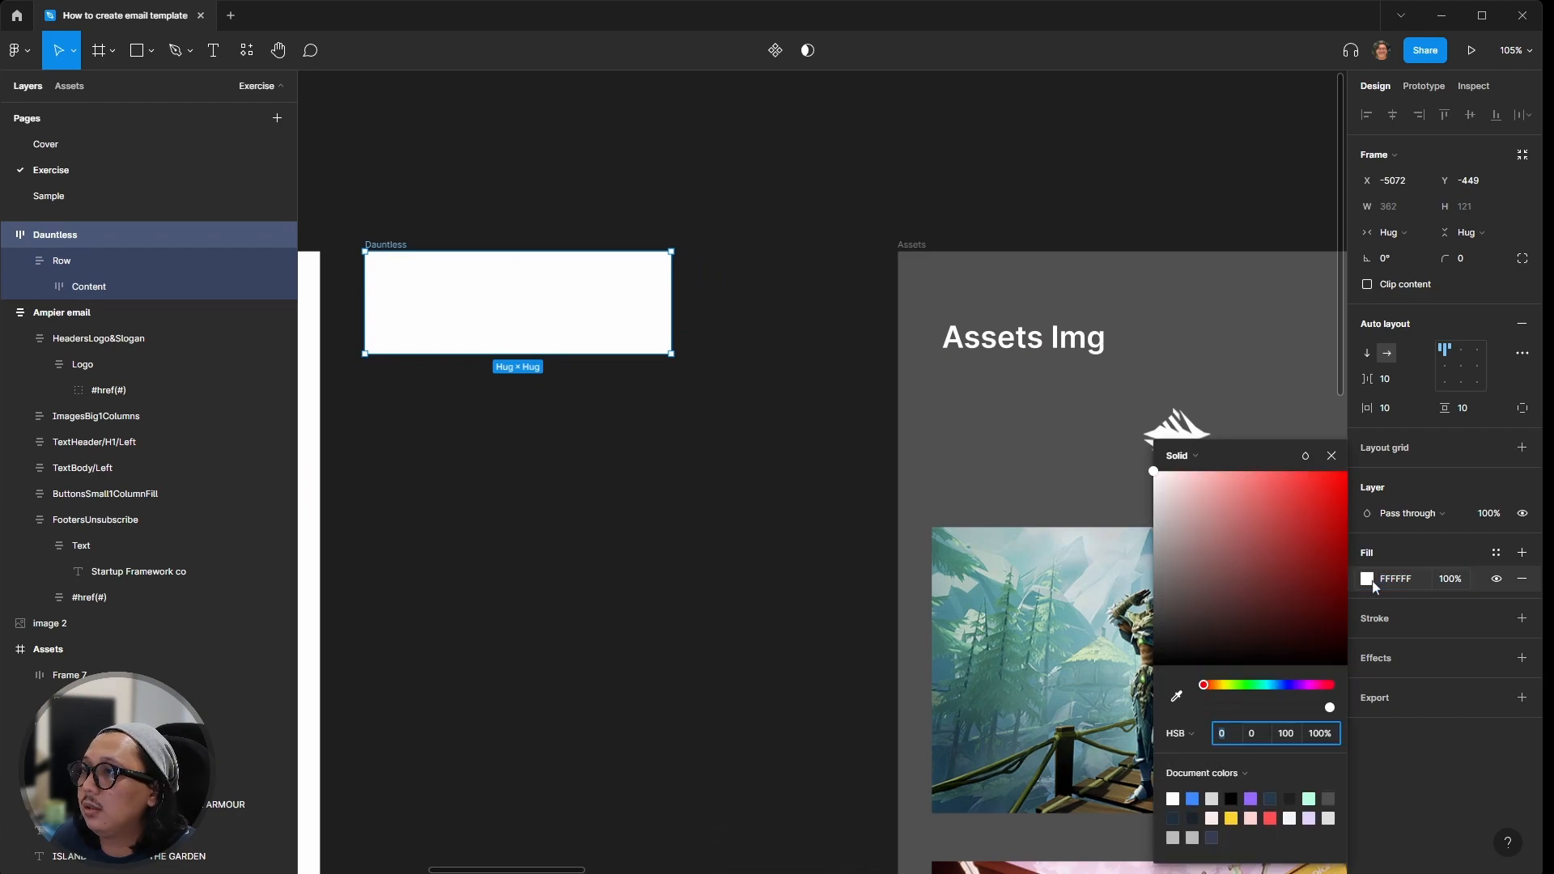
pyautogui.scroll(-3, 951, 461)
pyautogui.hscroll(3, 1154, 606)
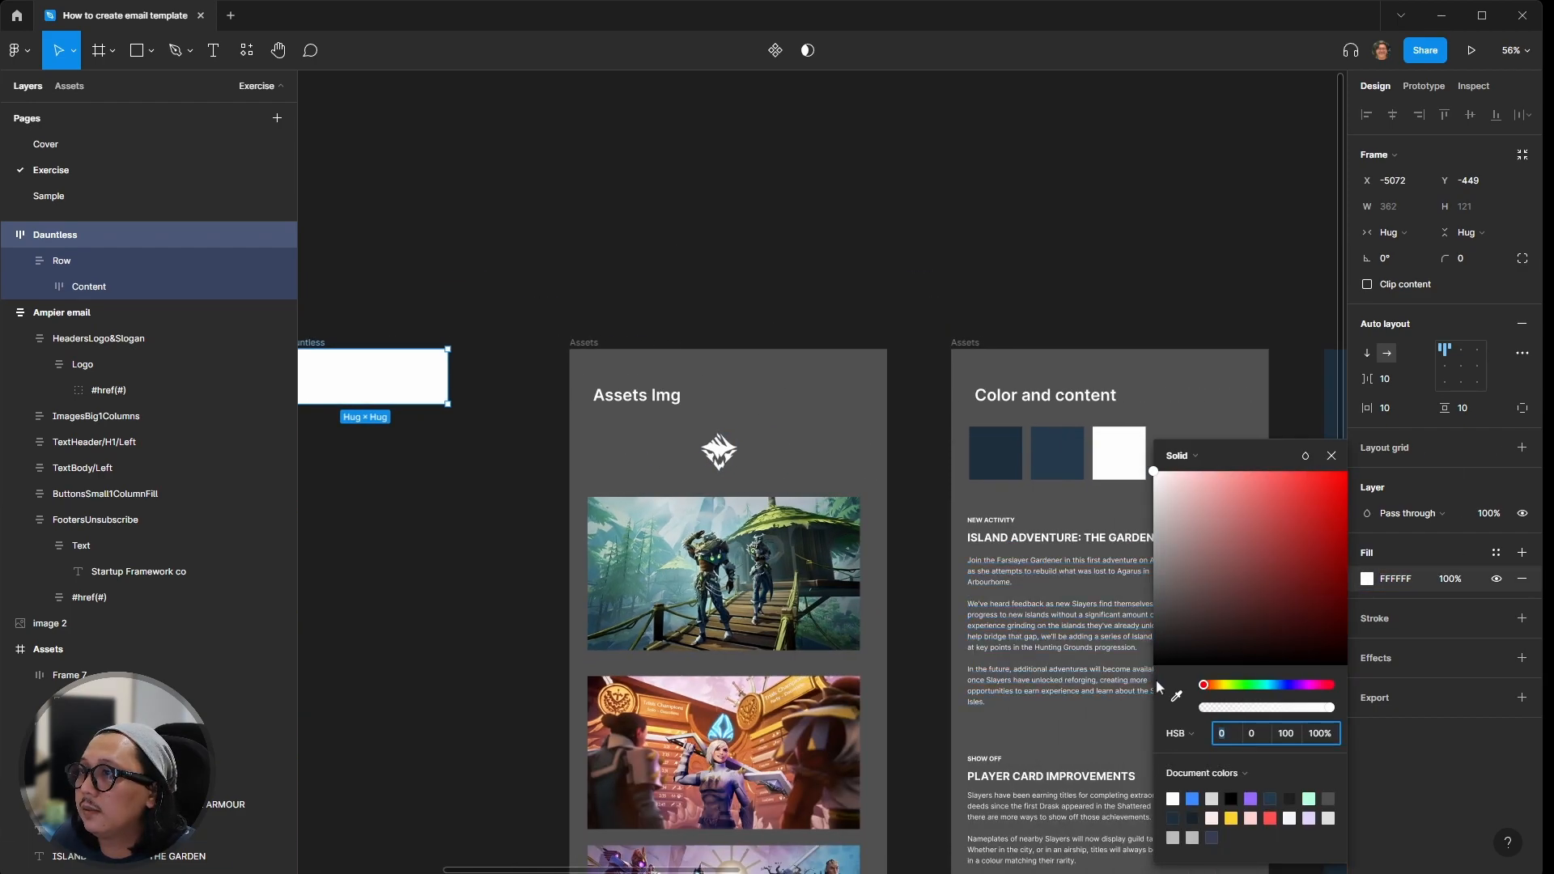
pyautogui.click(1176, 696)
pyautogui.click(995, 453)
pyautogui.click(761, 256)
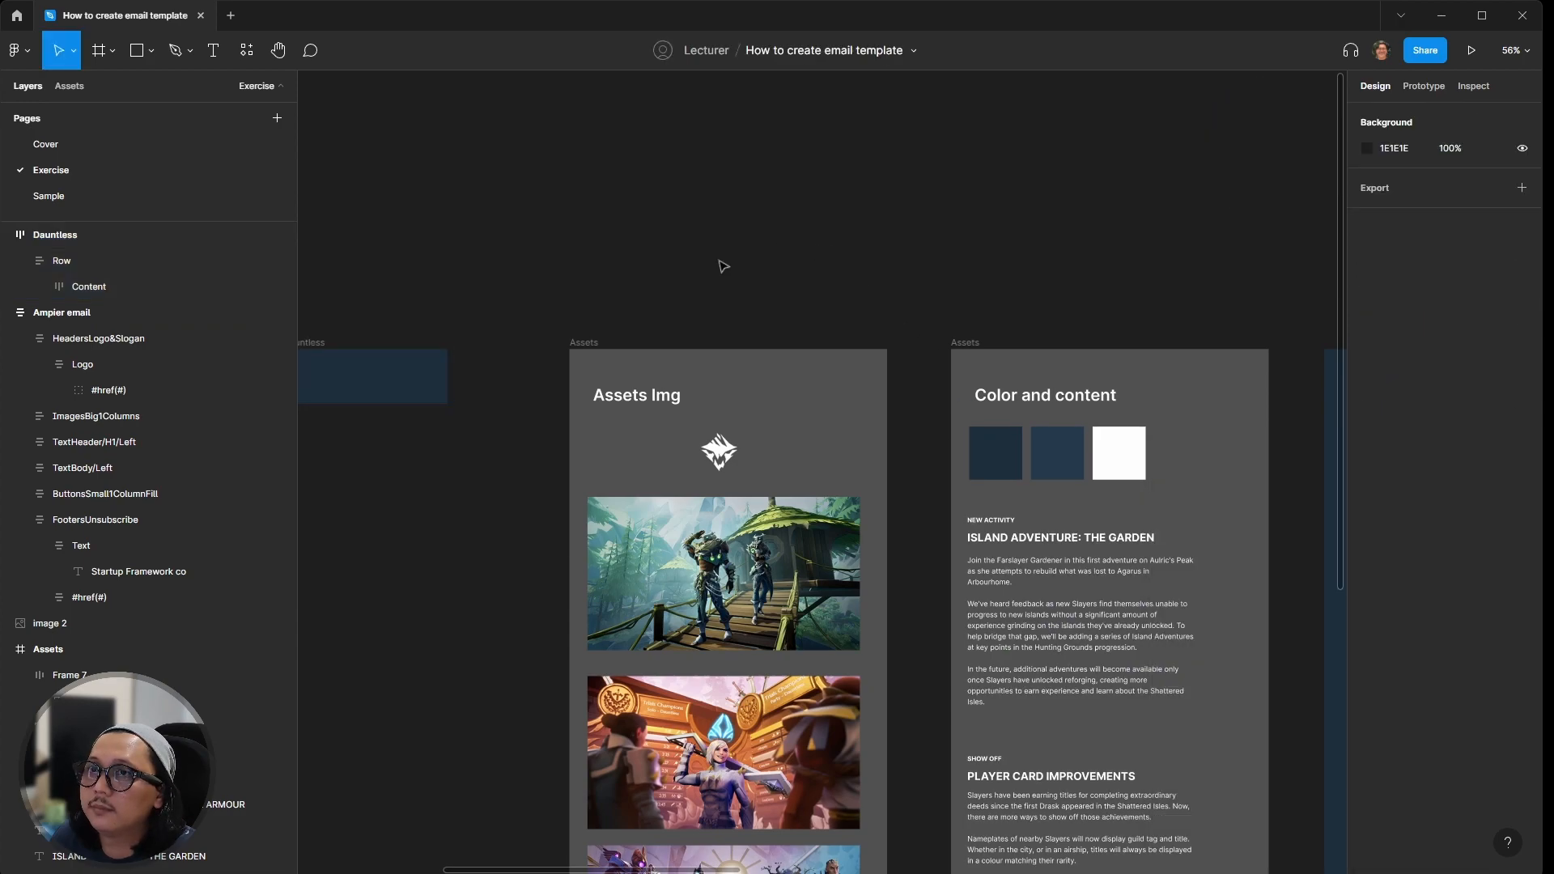
pyautogui.hscroll(-6, 696, 275)
pyautogui.hscroll(3, 620, 389)
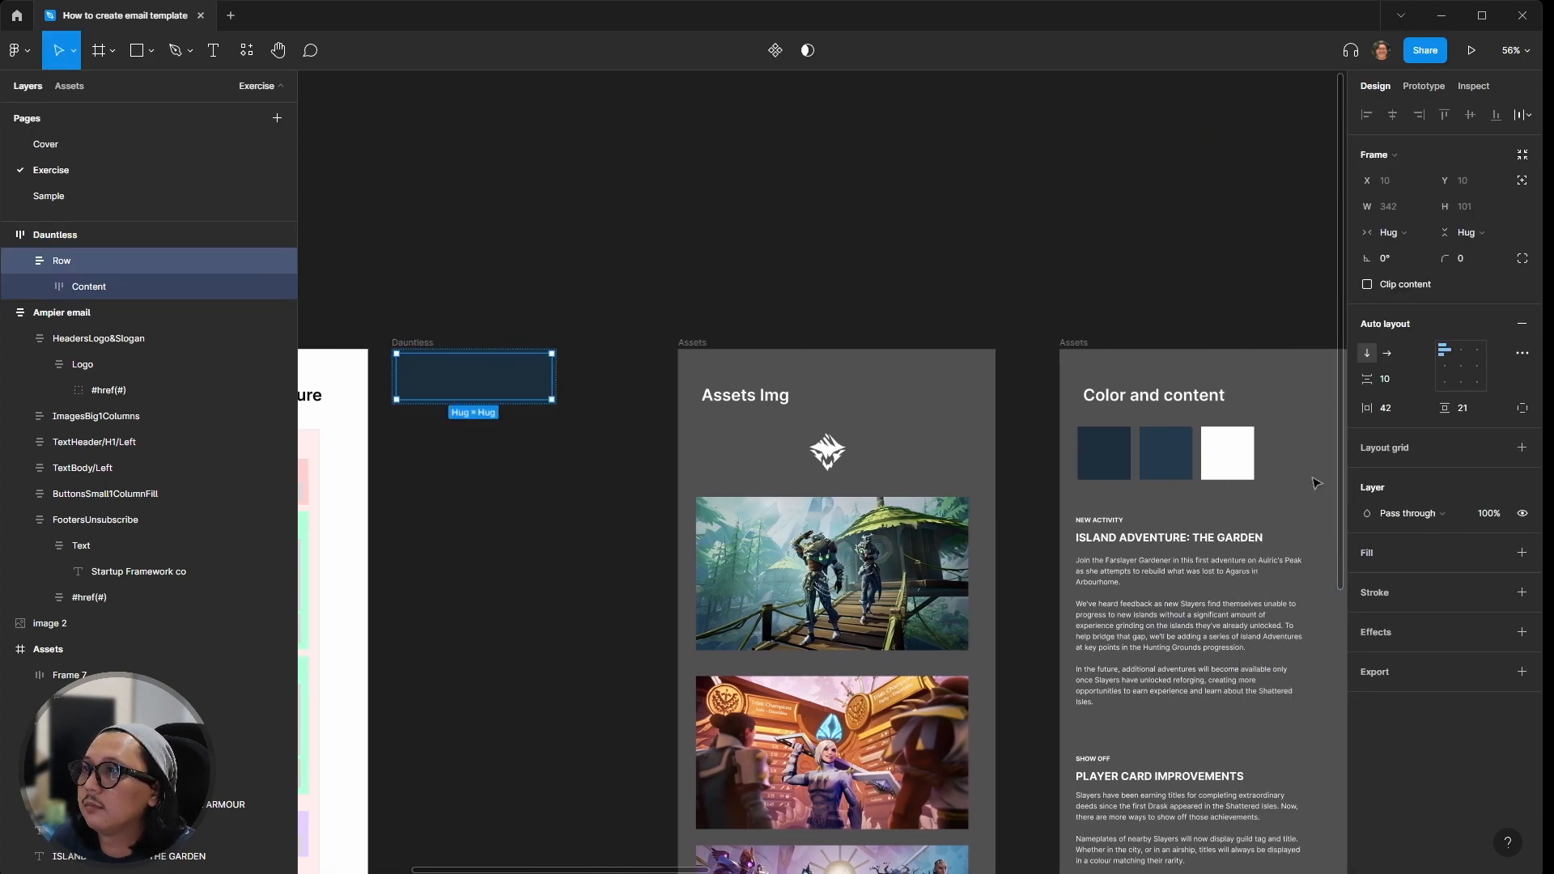
pyautogui.click(827, 451)
pyautogui.scroll(5, 486, 380)
pyautogui.hscroll(-6, 652, 468)
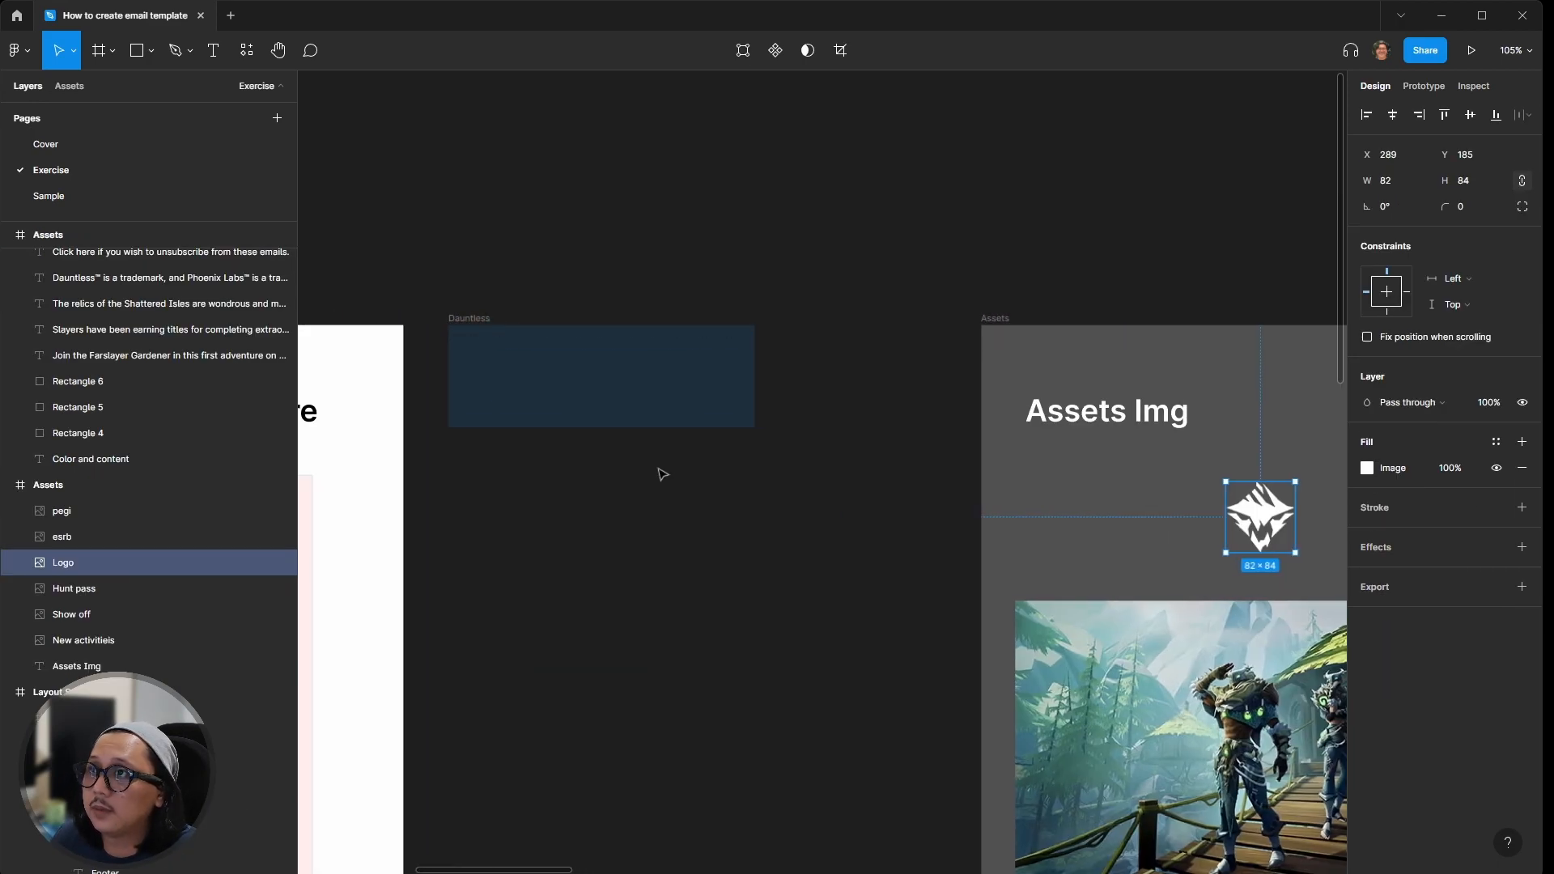
pyautogui.click(740, 565)
# Step: Set the width of the Dauntless frame to 600
pyautogui.click(549, 315)
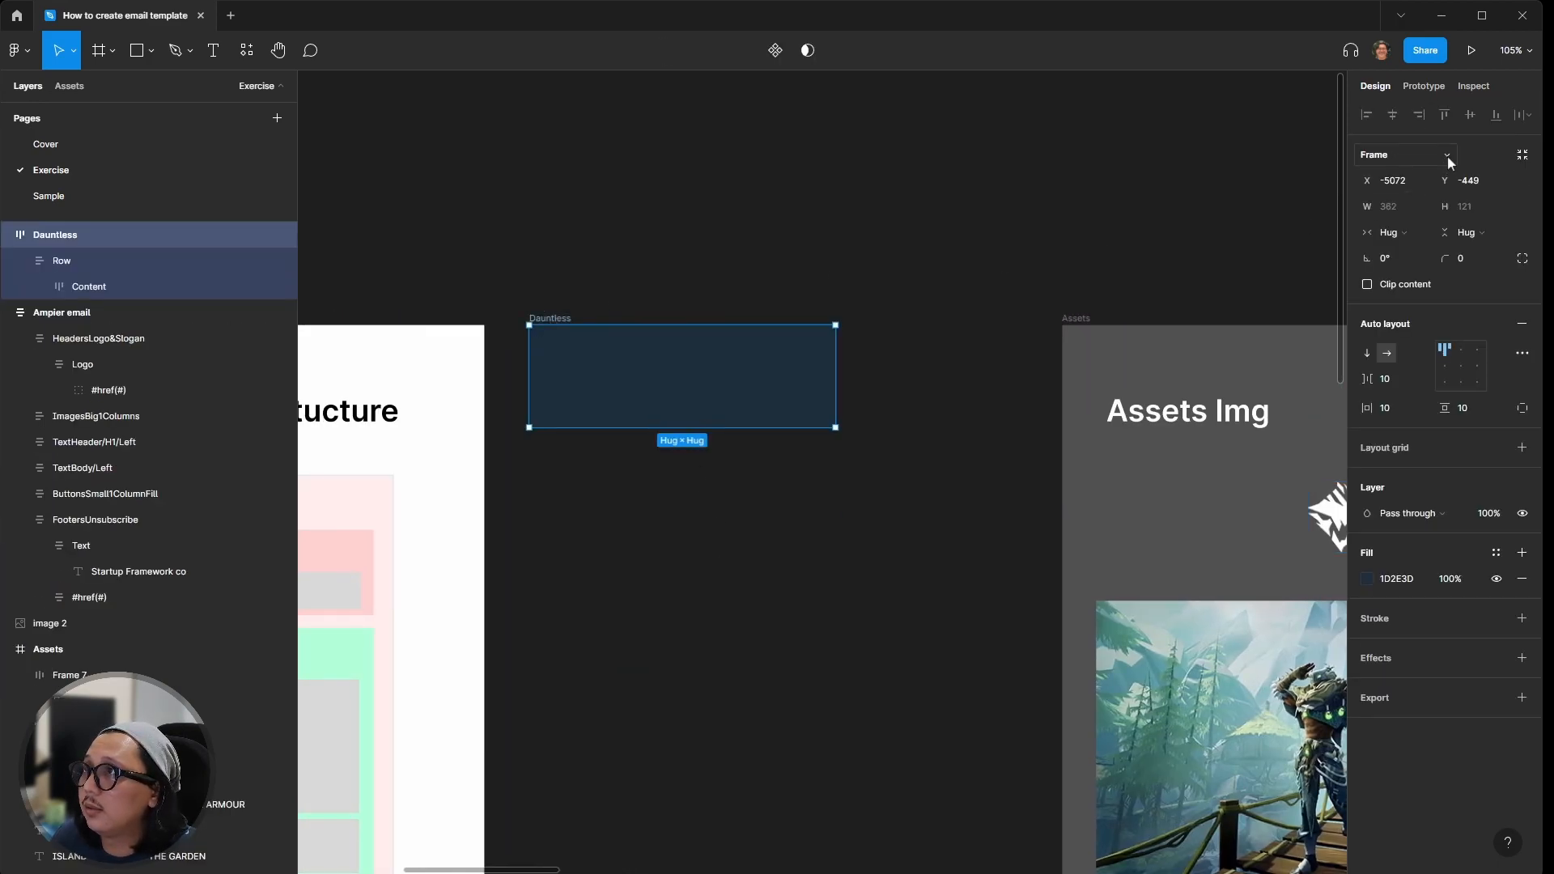
pyautogui.click(1396, 242)
pyautogui.click(1408, 212)
pyautogui.click(1405, 208)
pyautogui.write('600')
pyautogui.press('Return')
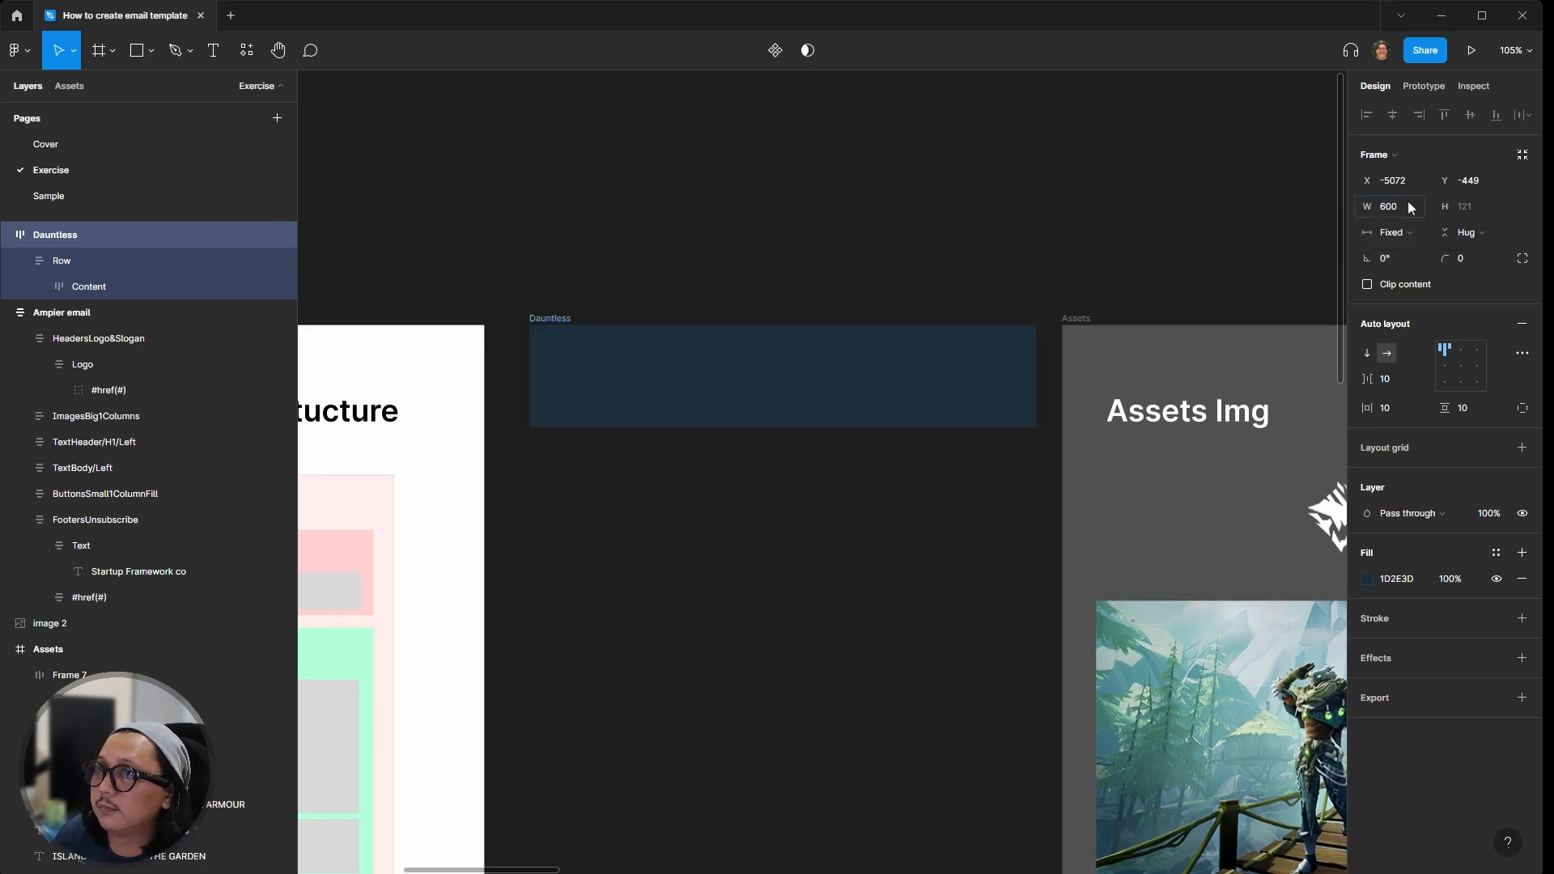
# Step: Move the Dauntless frame slightly down and farther from the Assets Img frame
pyautogui.click(816, 372)
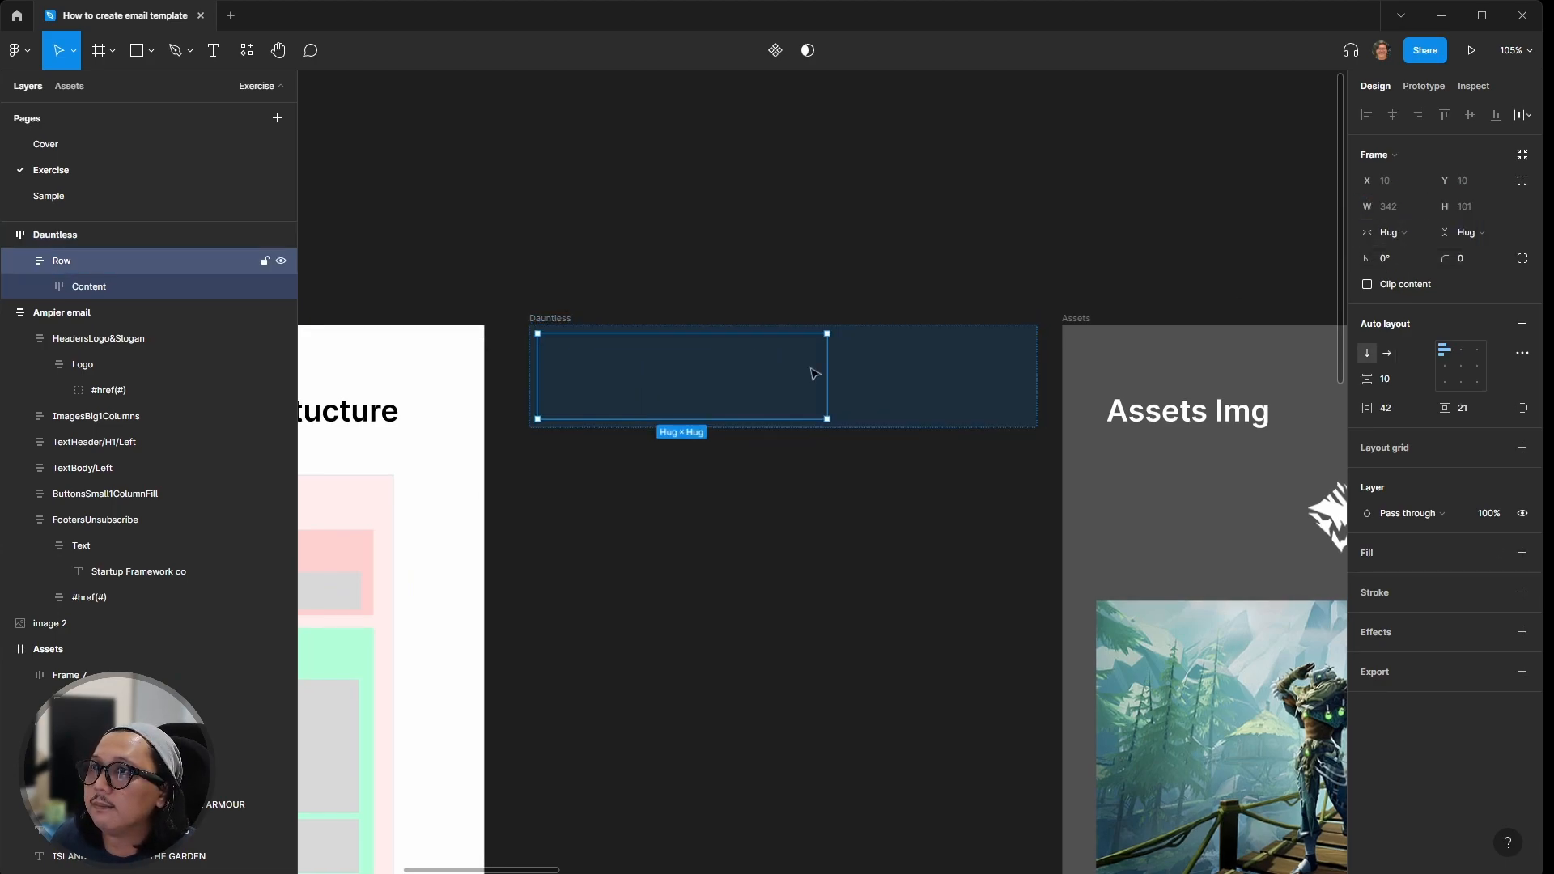
pyautogui.click(688, 259)
pyautogui.moveTo(537, 319); pyautogui.dragTo(522, 343)
pyautogui.click(623, 295)
# Step: Add a solid pink EC8484 fill to the Row frame
pyautogui.click(634, 381)
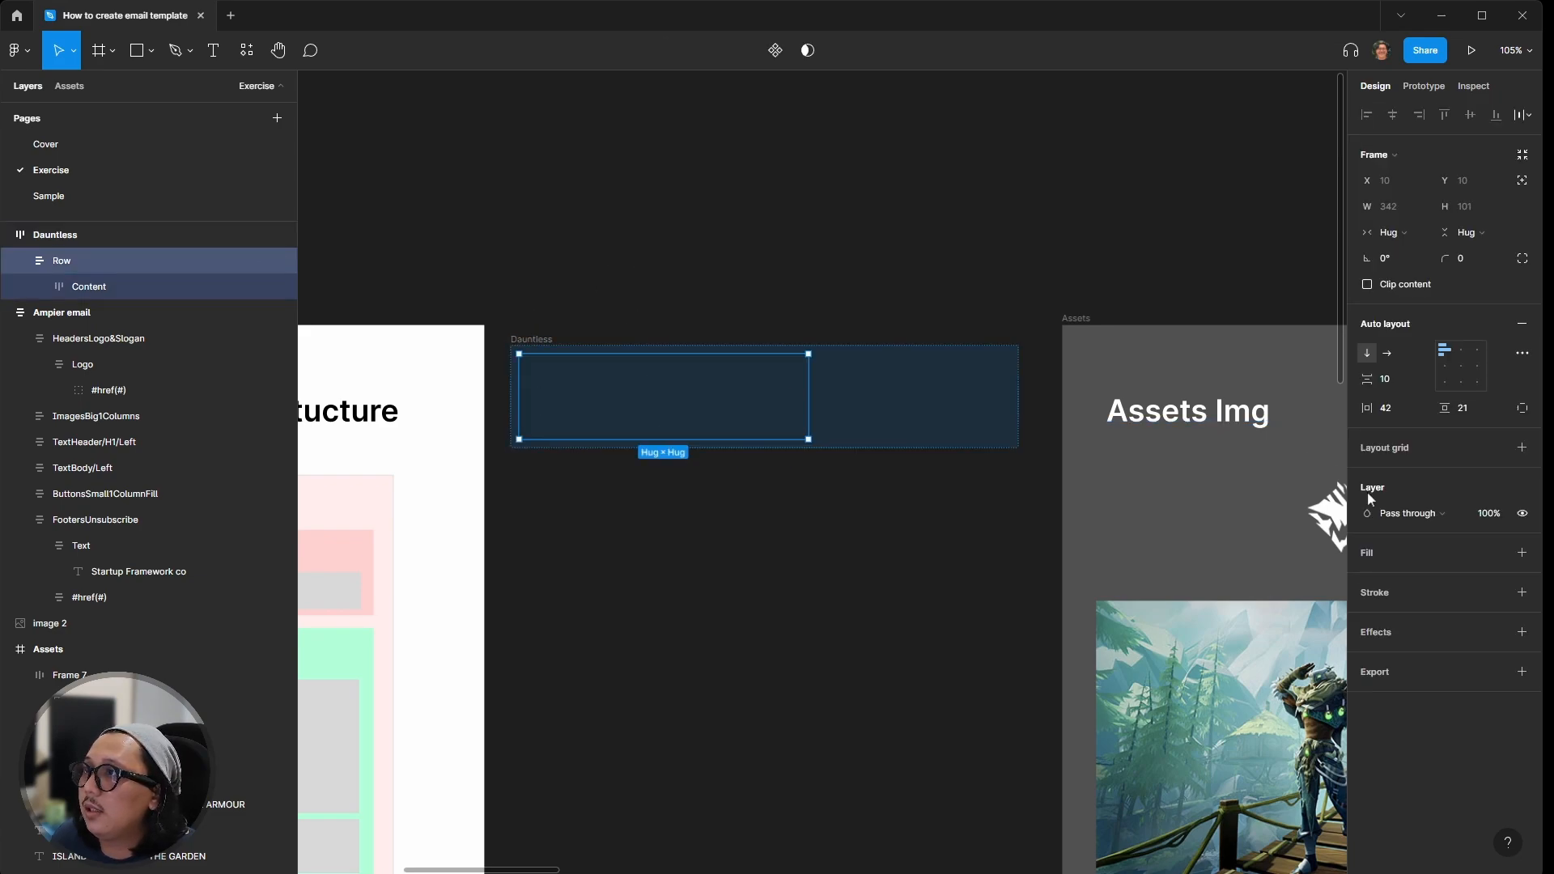
pyautogui.click(1497, 553)
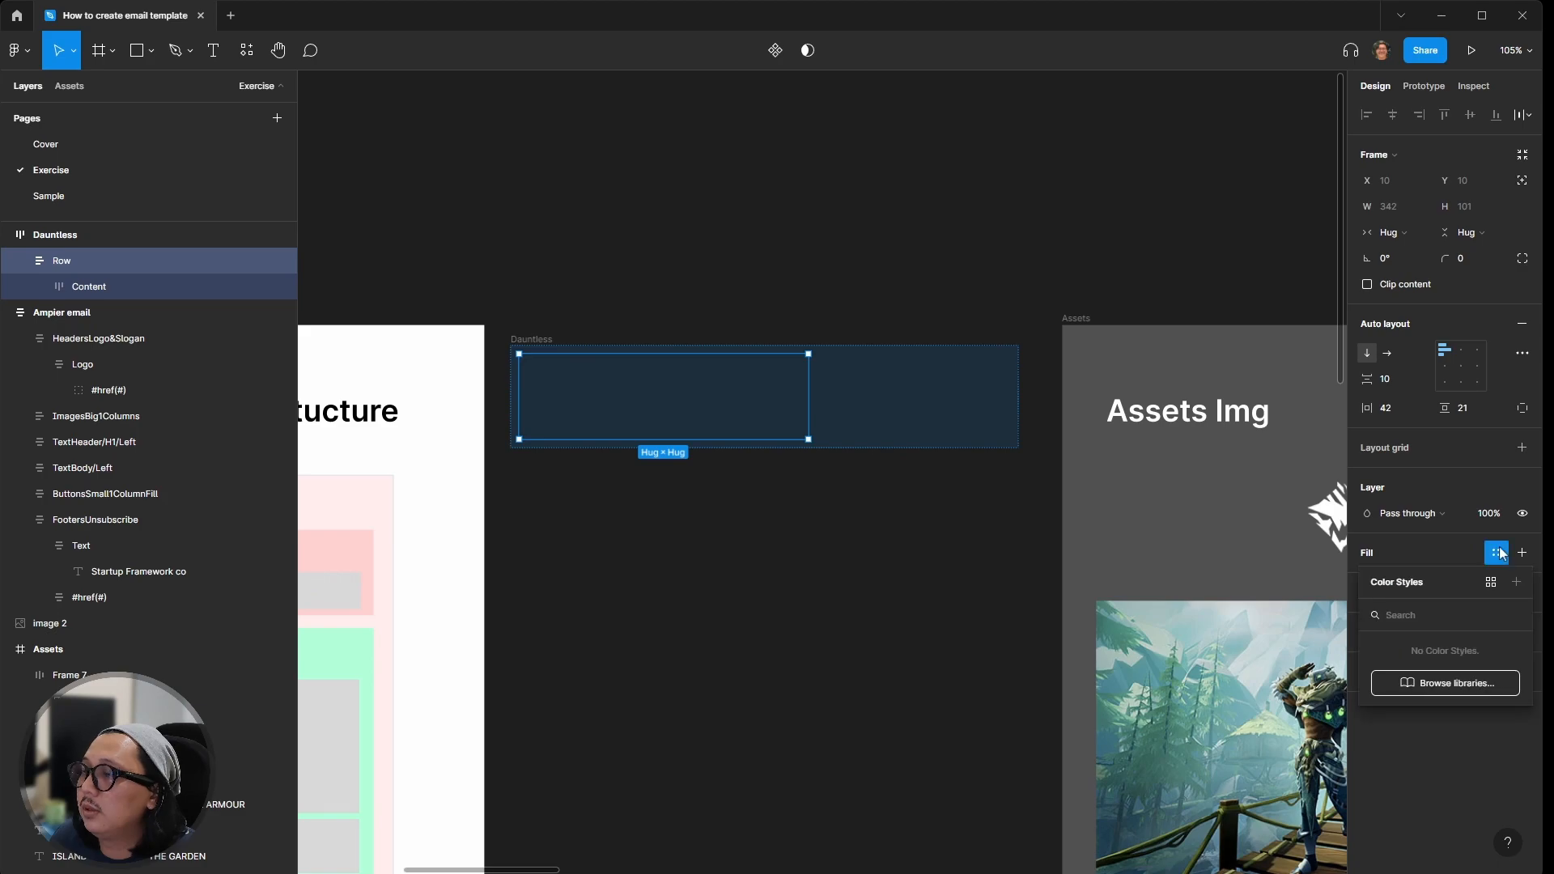
pyautogui.click(1500, 553)
pyautogui.click(1521, 553)
pyautogui.click(1393, 579)
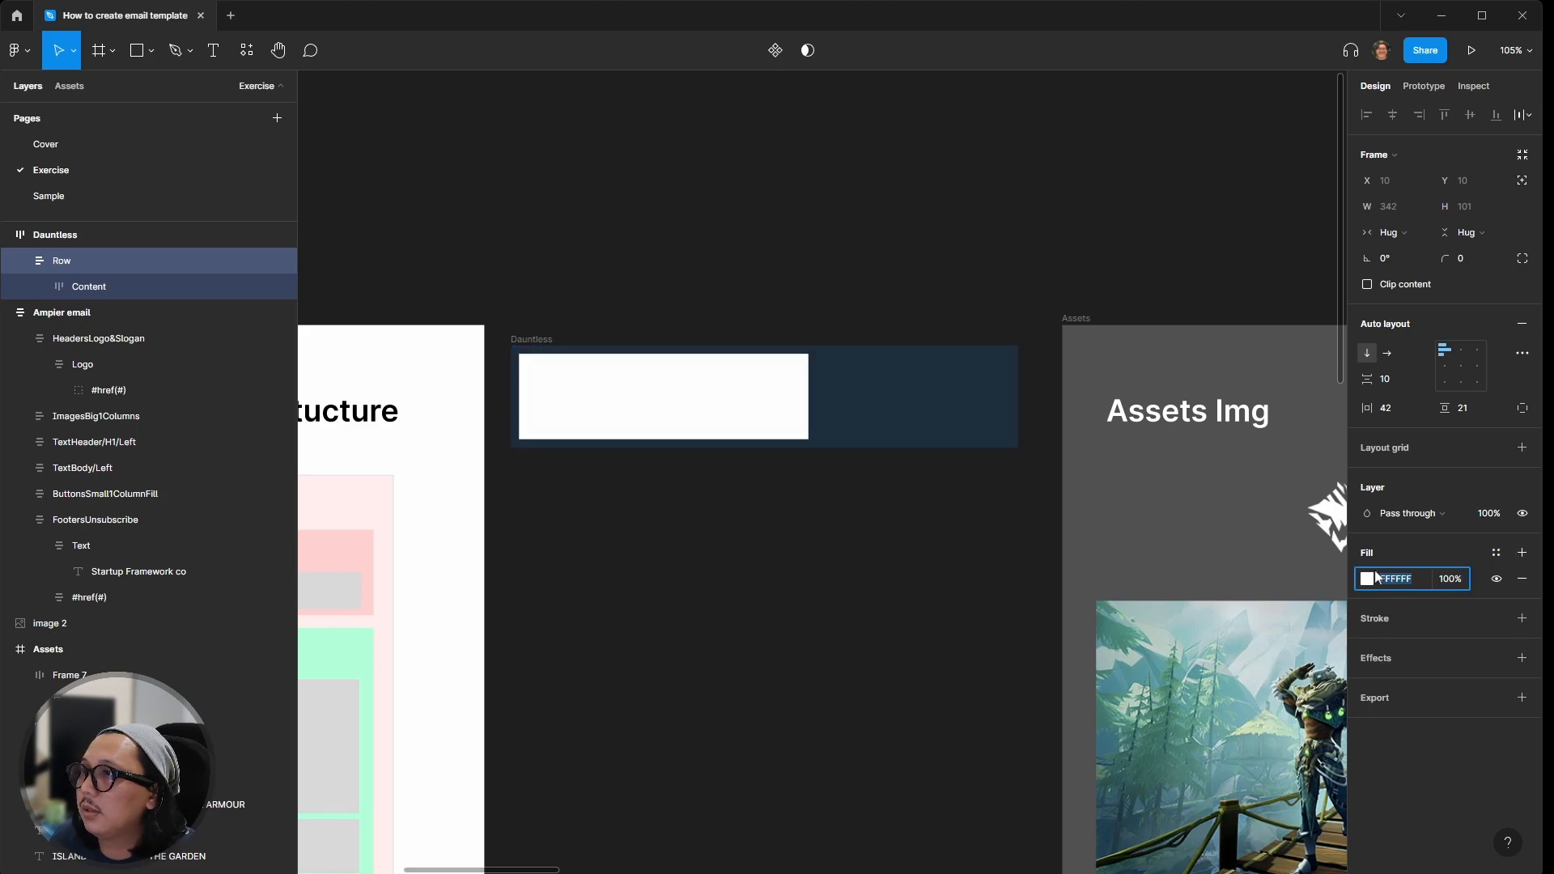
pyautogui.click(1374, 578)
pyautogui.moveTo(1259, 531); pyautogui.dragTo(1238, 485)
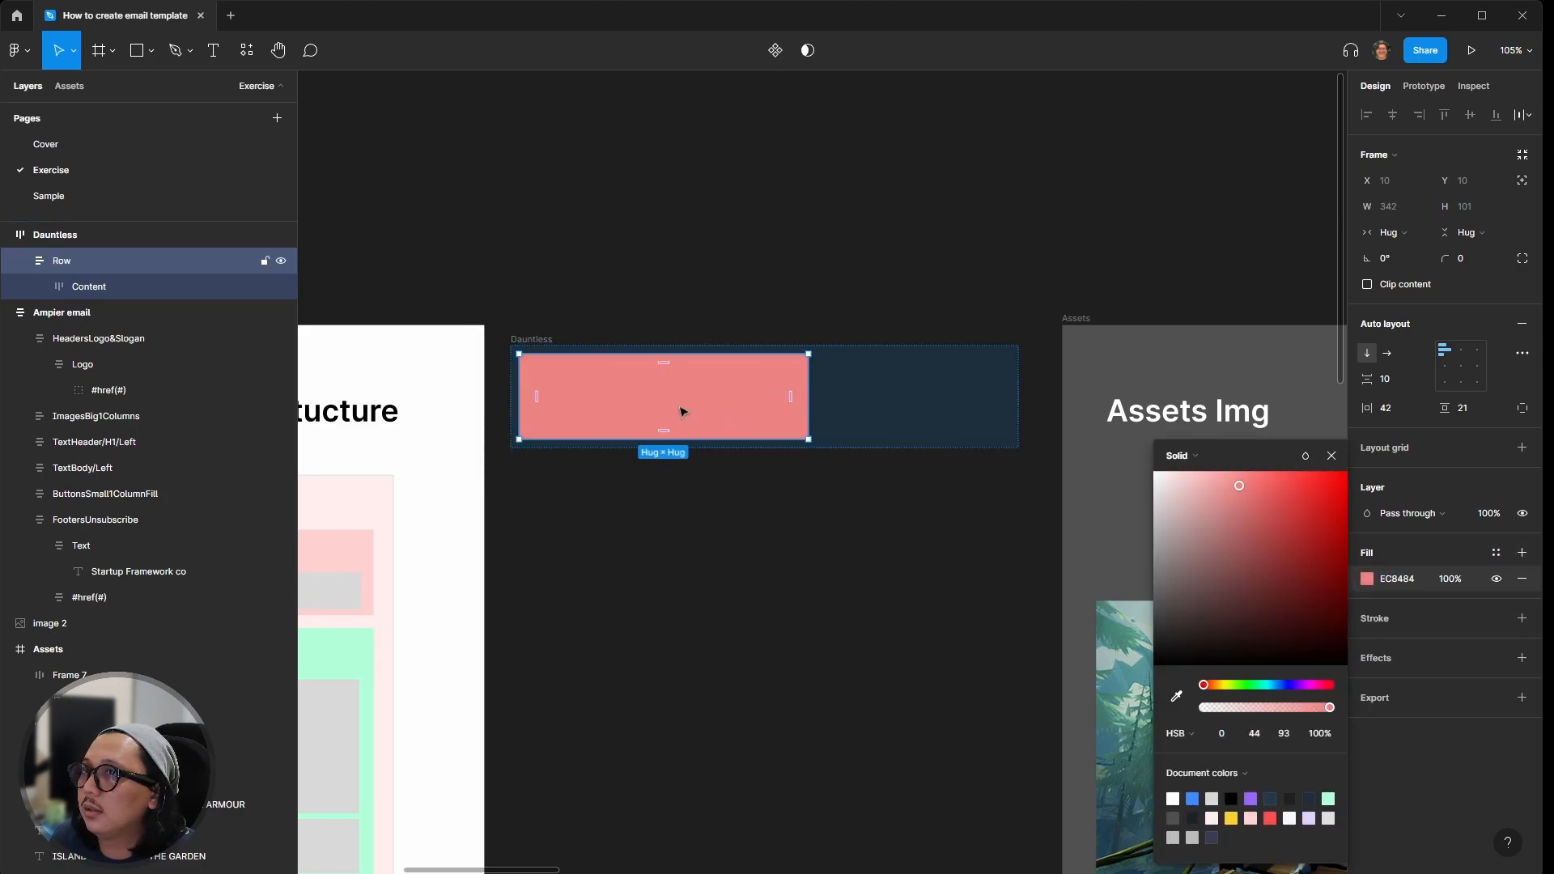
pyautogui.press('Escape')
pyautogui.click(874, 305)
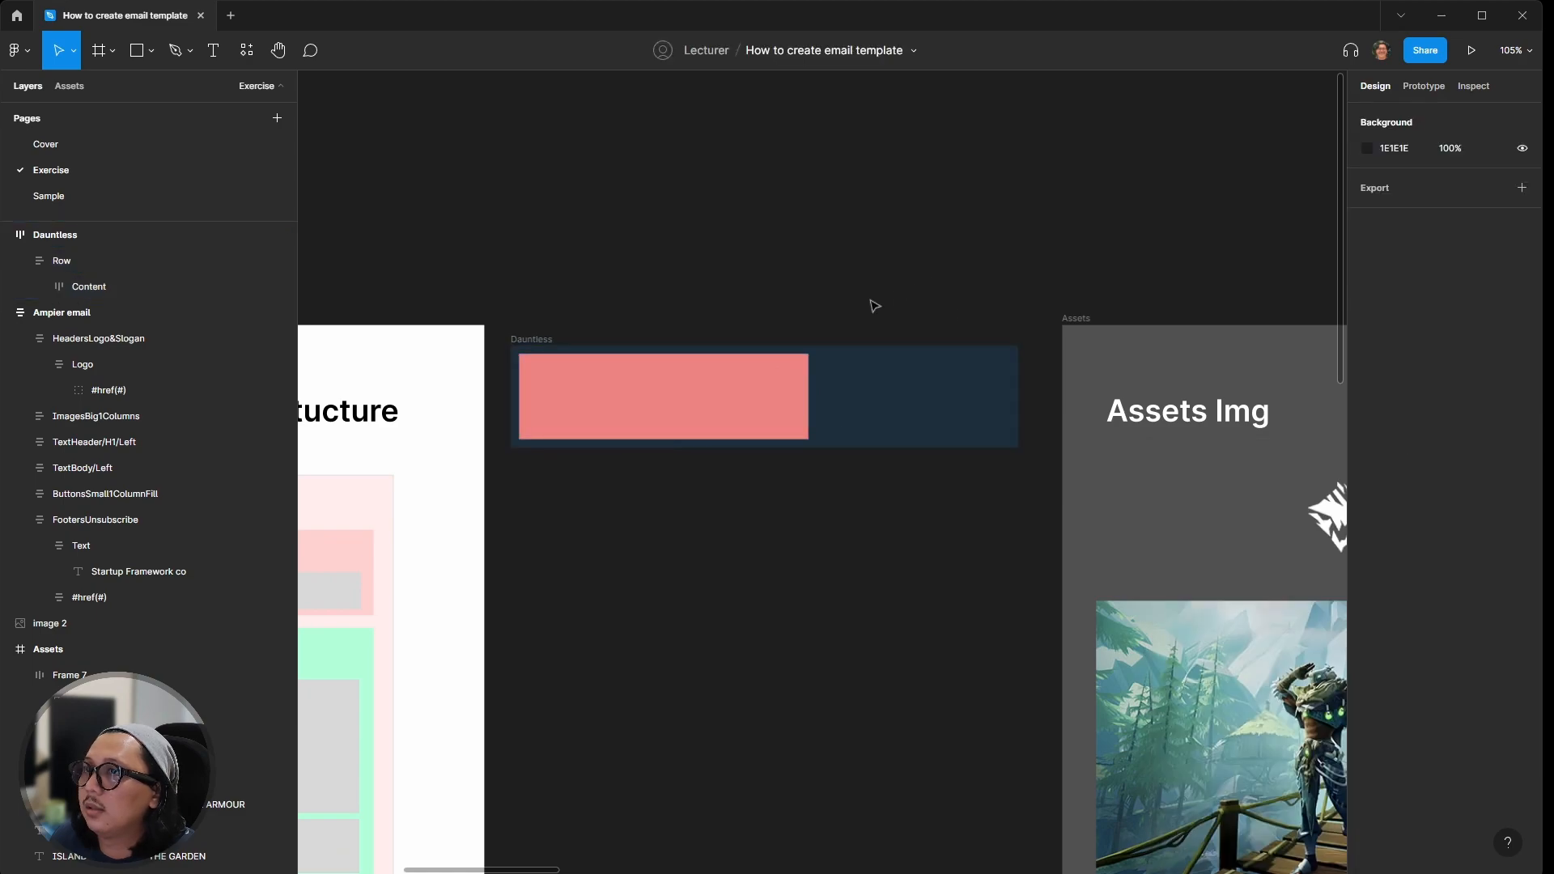
# Step: Set the Row frame's horizontal resizing to Fill container within the Dauntless frame
pyautogui.click(720, 374)
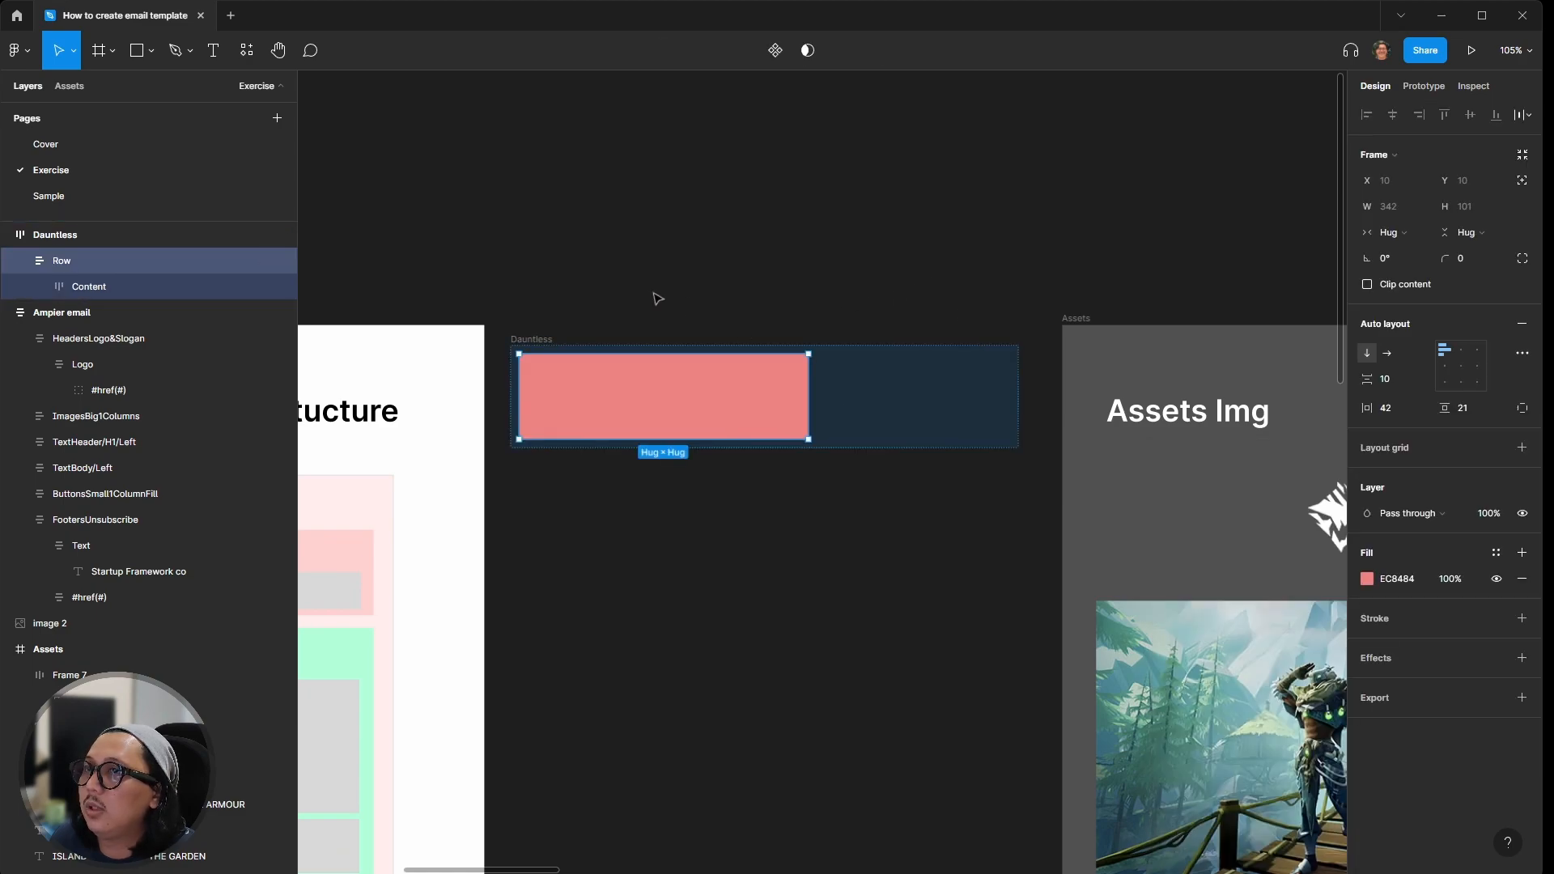
pyautogui.click(1366, 230)
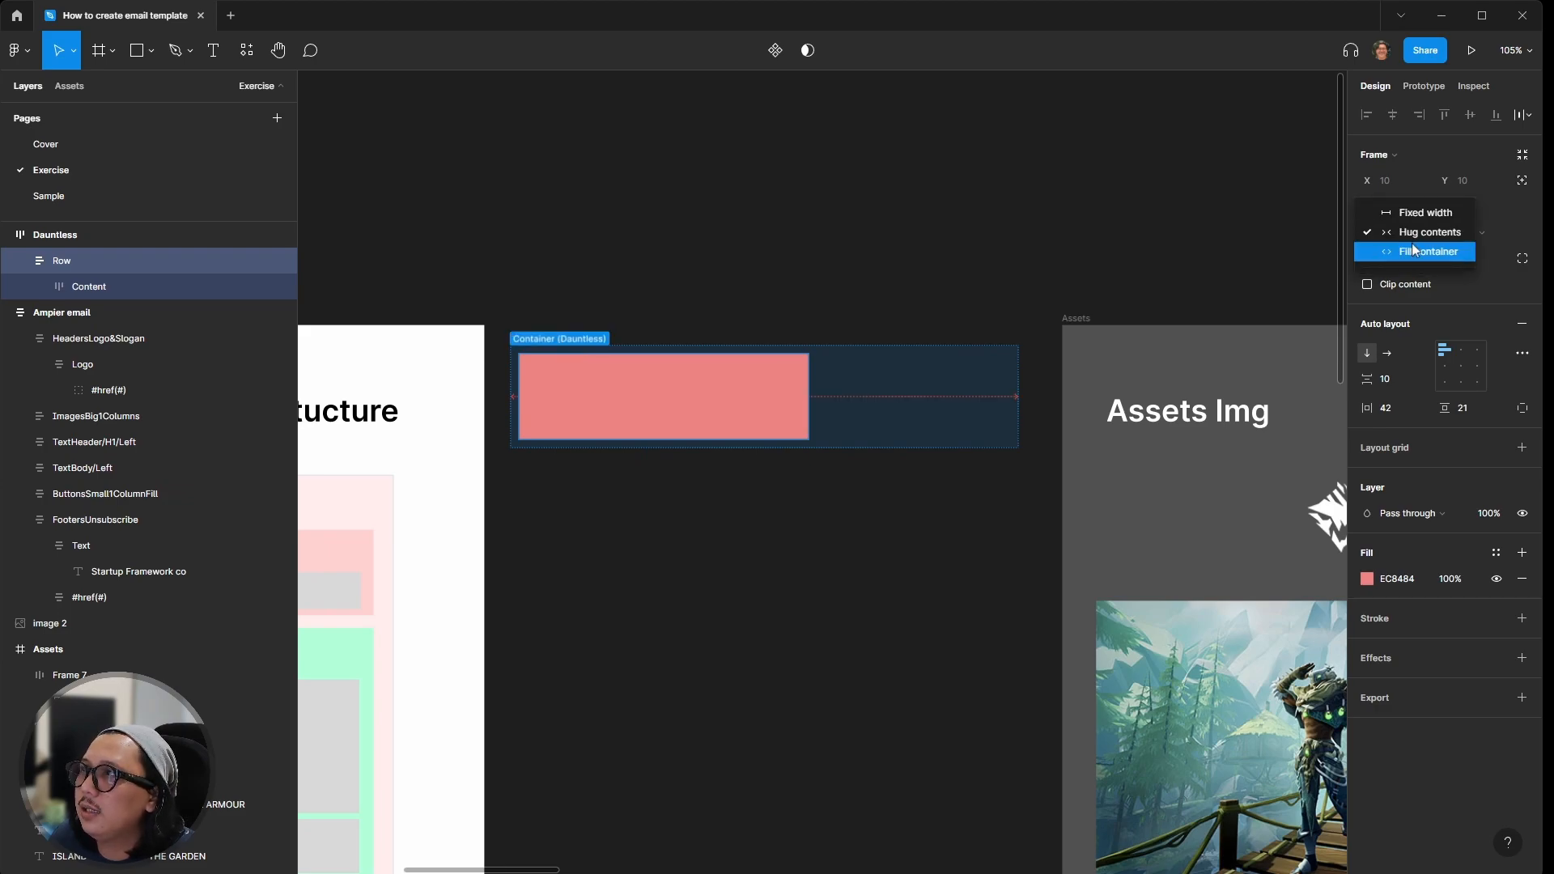
pyautogui.click(1378, 248)
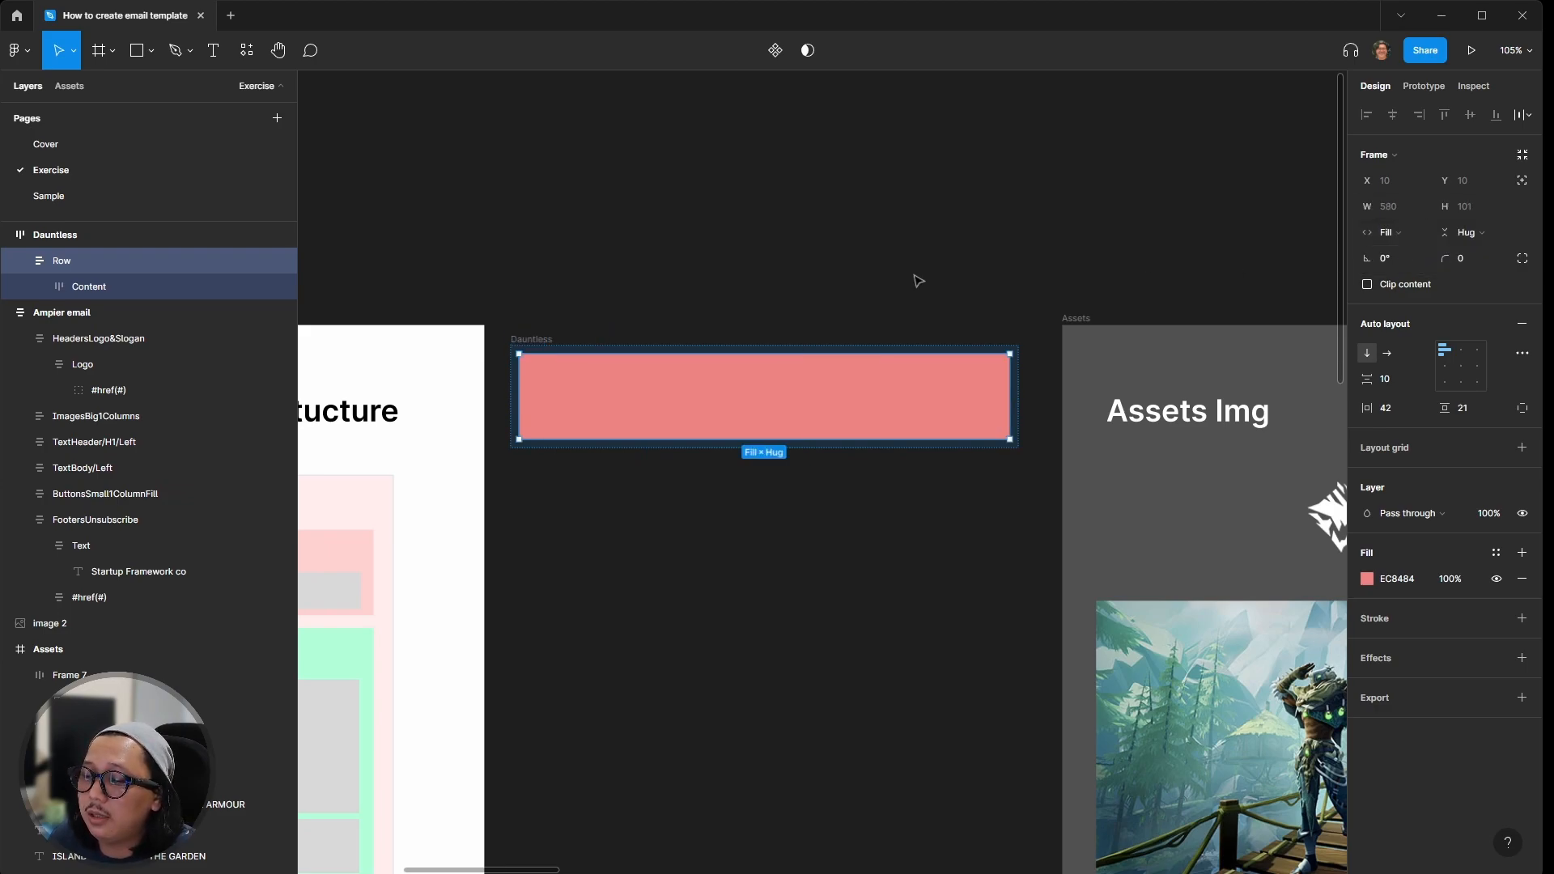
# Step: Set the Content frame's horizontal resizing to Fill container within the Row frame
pyautogui.doubleClick(763, 394)
pyautogui.click(1416, 233)
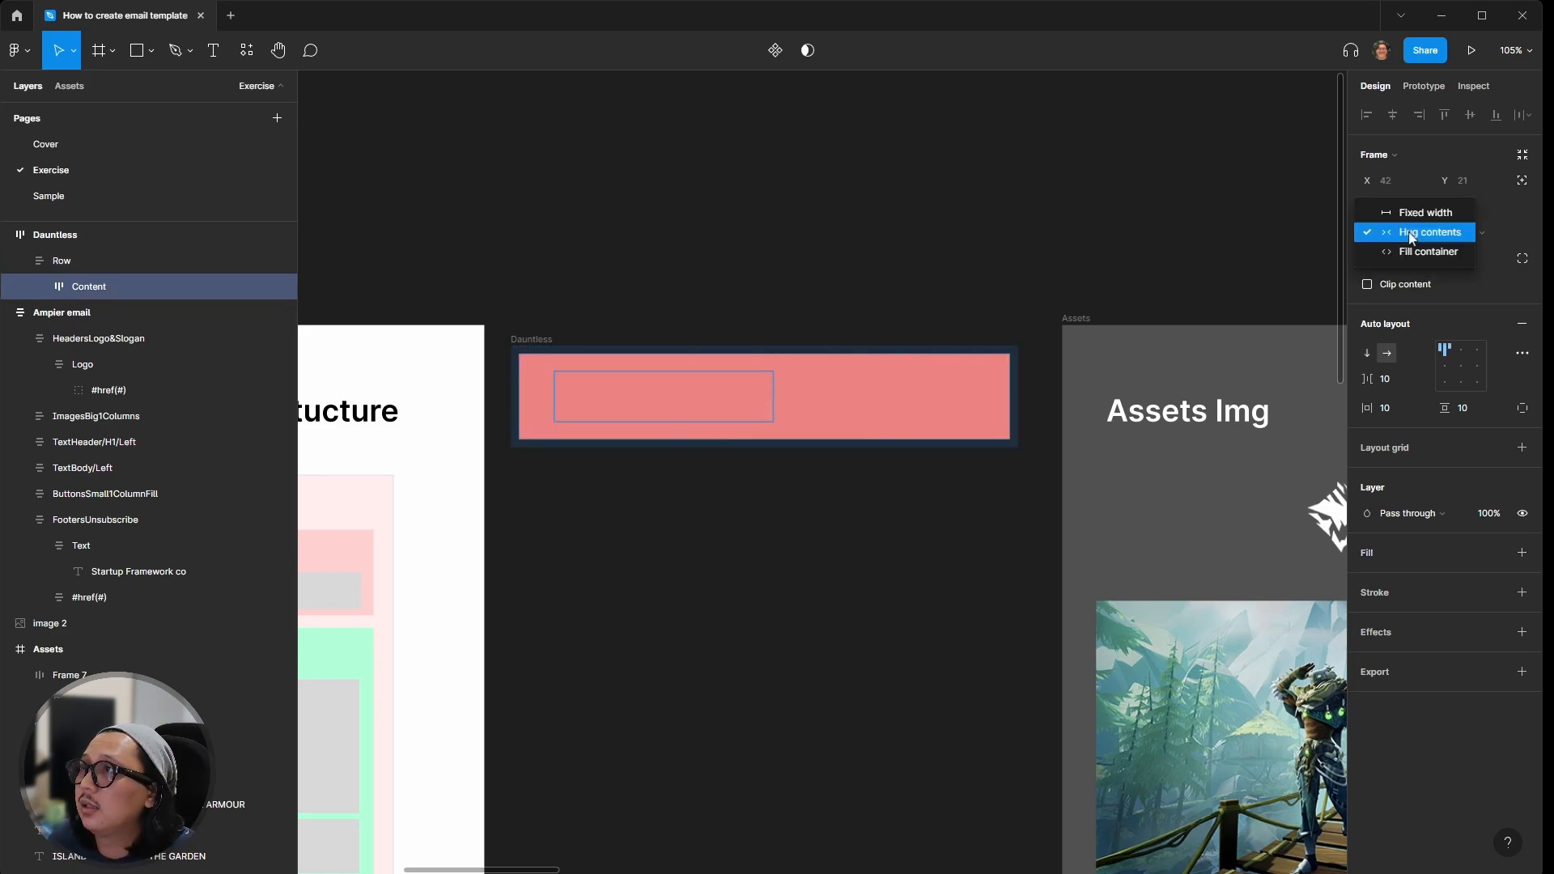
pyautogui.click(1422, 253)
pyautogui.click(821, 214)
# Step: Set the Row frame's horizontal and vertical auto layout padding to 0
pyautogui.click(587, 372)
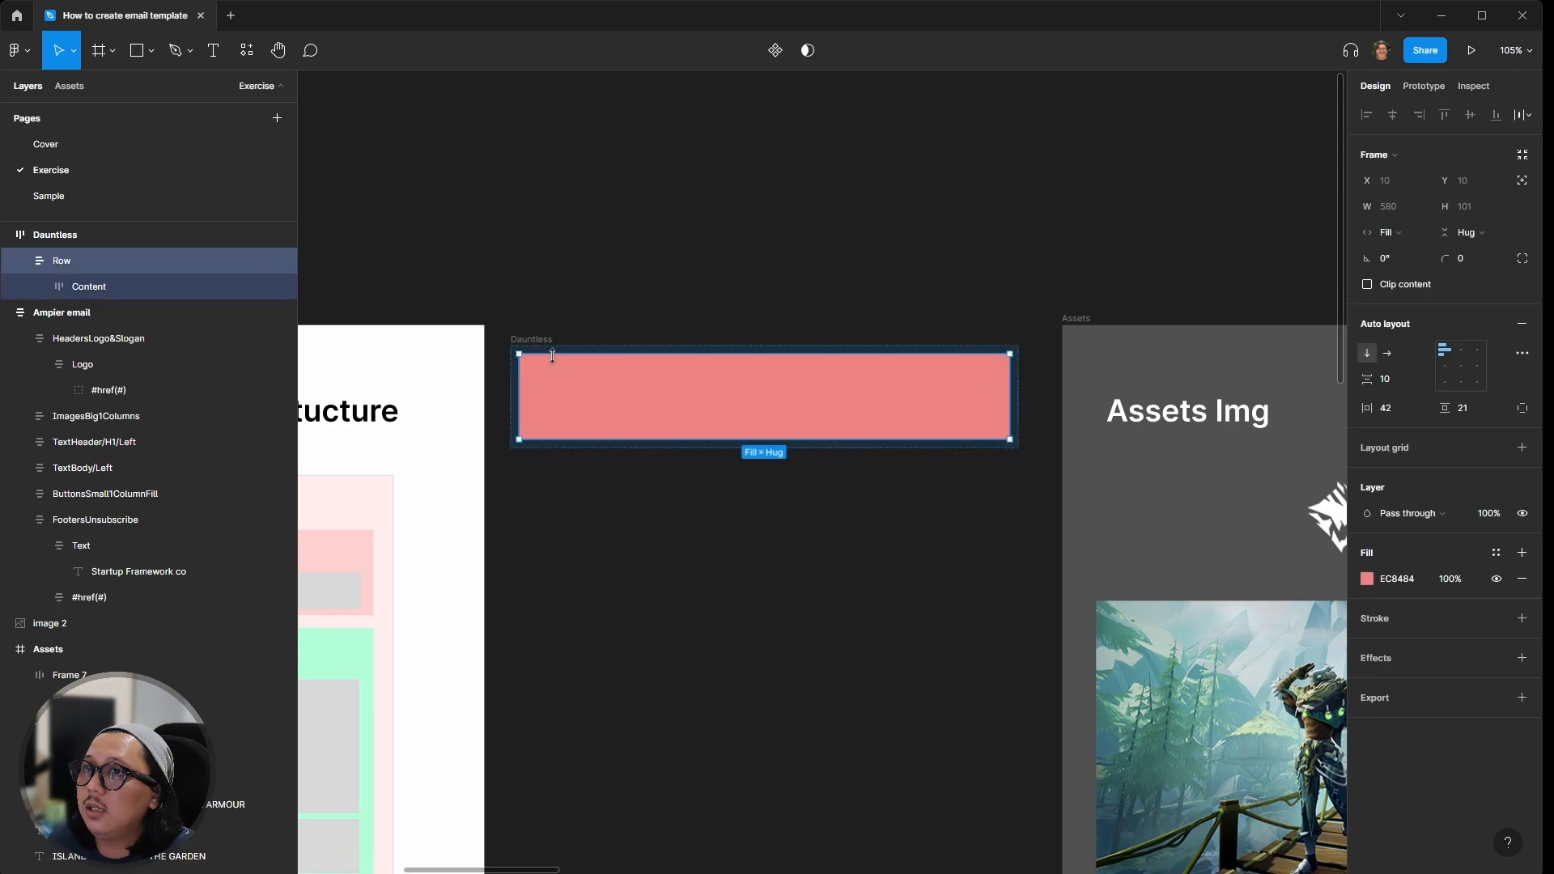
pyautogui.click(602, 511)
pyautogui.click(621, 411)
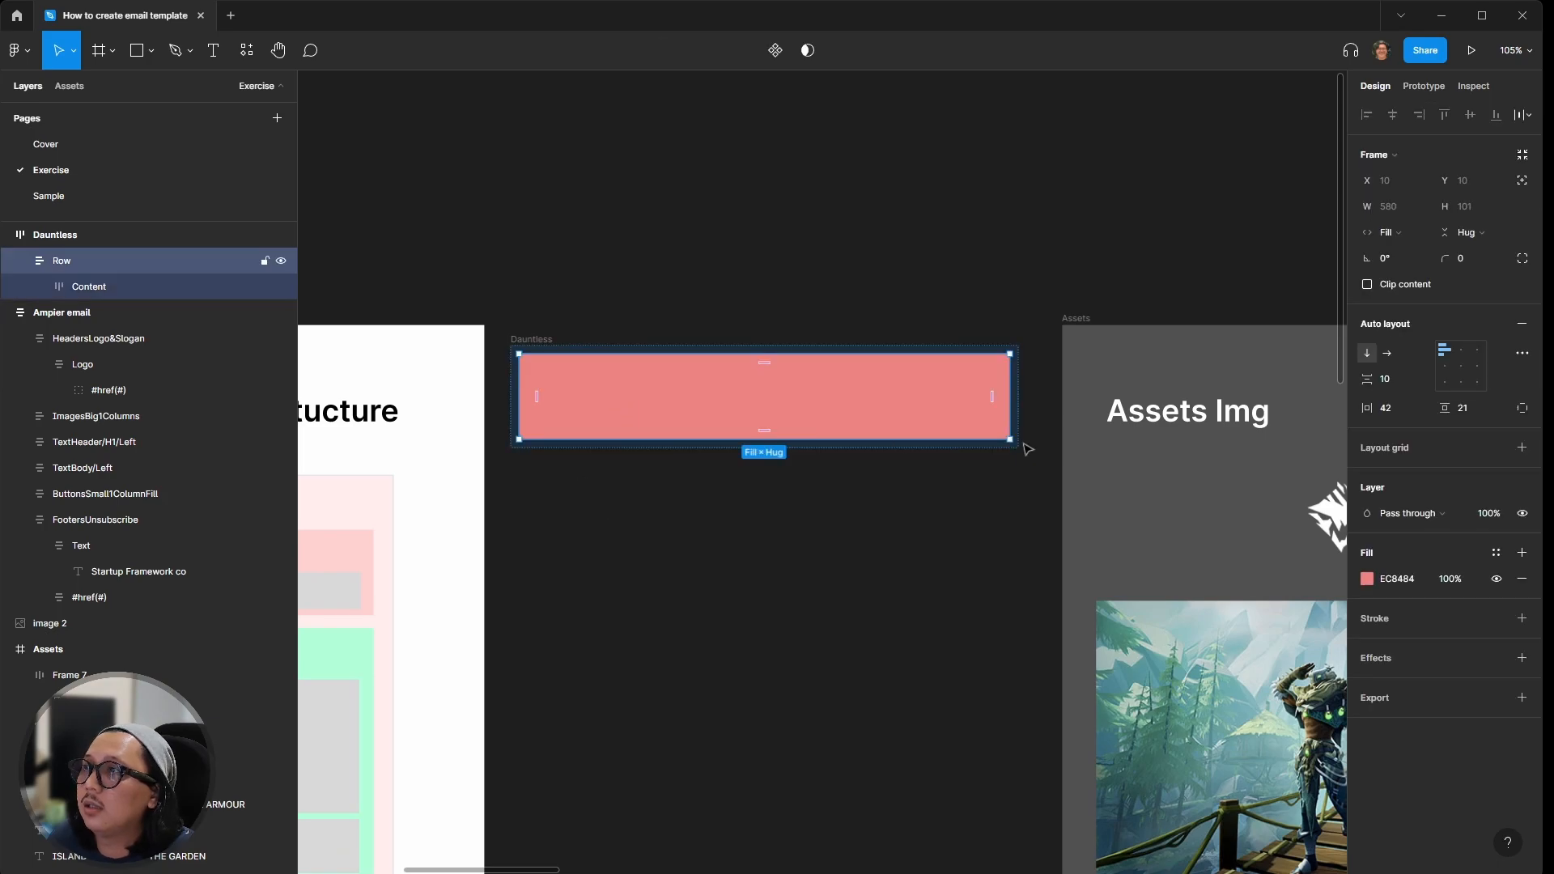
pyautogui.click(1393, 408)
pyautogui.write('0')
pyautogui.press('Tab')
pyautogui.write('0')
pyautogui.press('Tab')
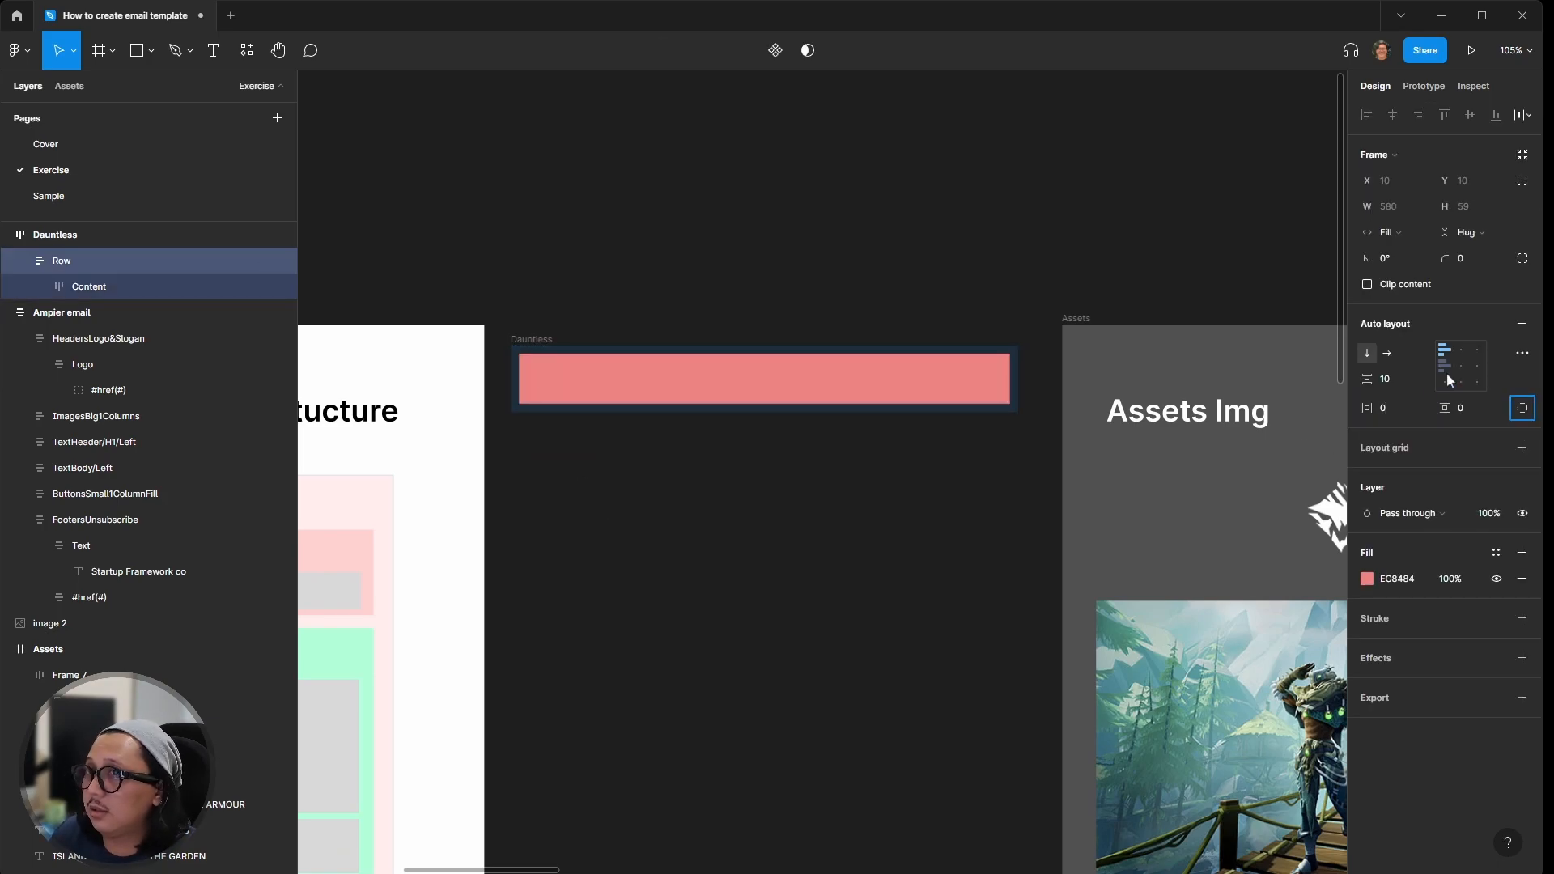
pyautogui.click(711, 381)
pyautogui.click(732, 493)
pyautogui.click(669, 391)
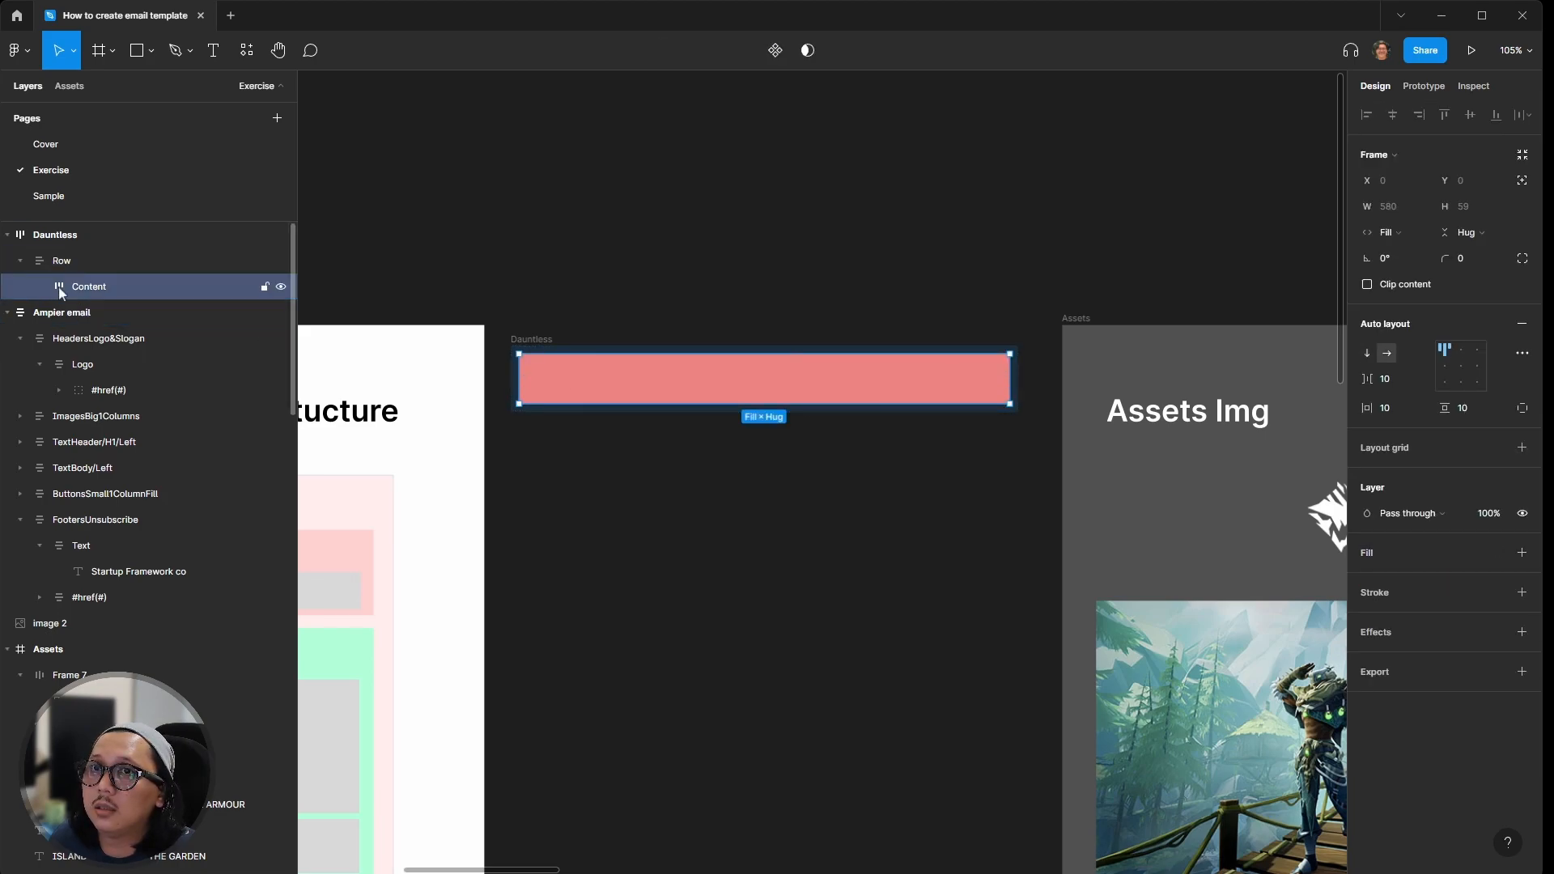
pyautogui.click(600, 445)
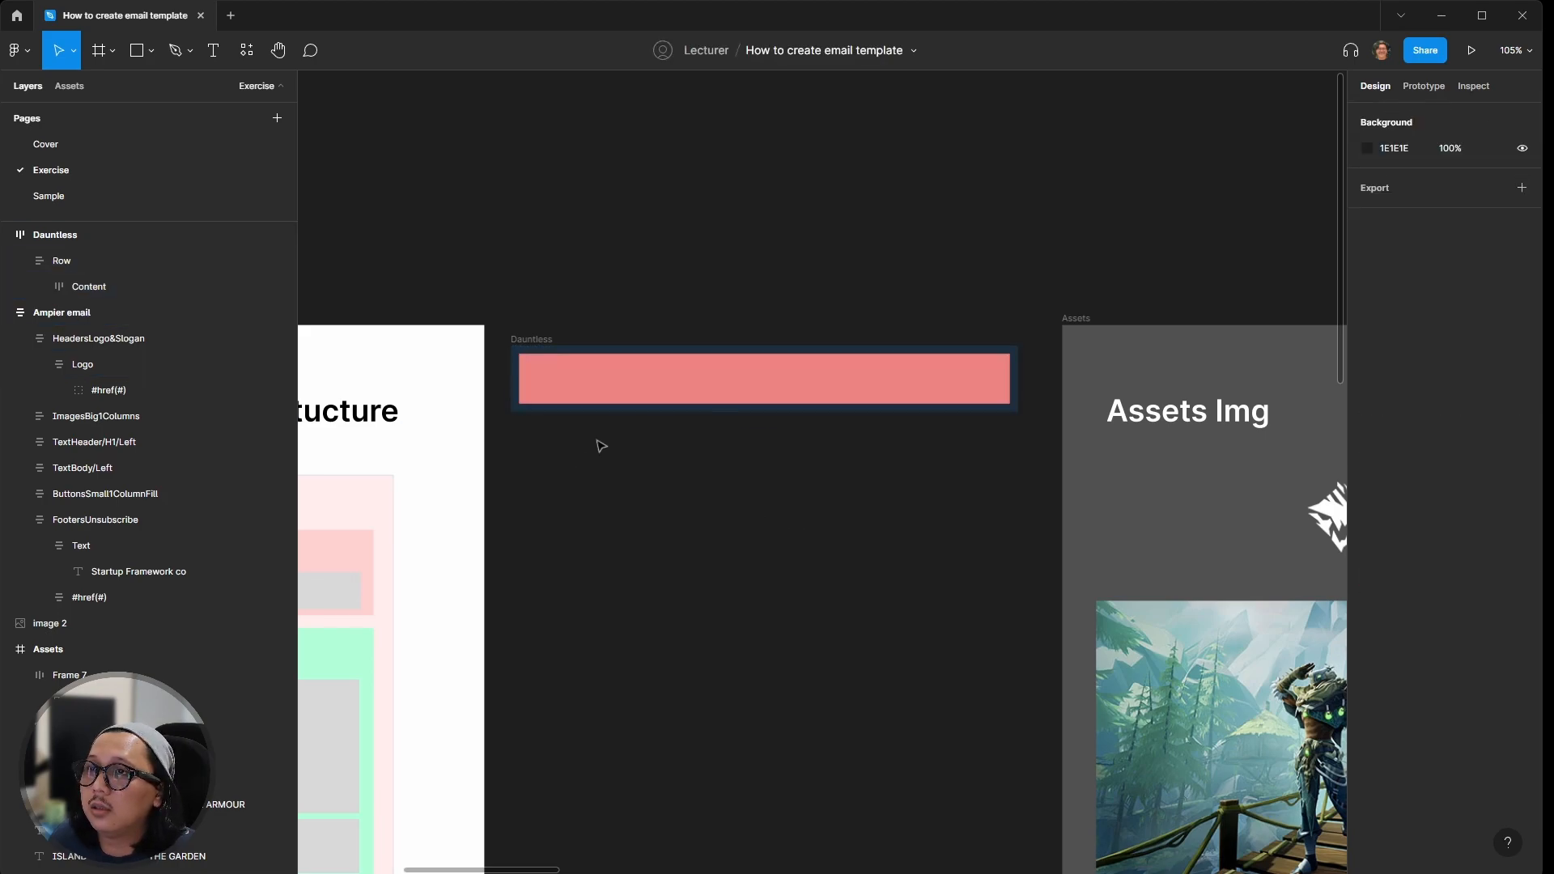
pyautogui.click(83, 285)
pyautogui.click(662, 475)
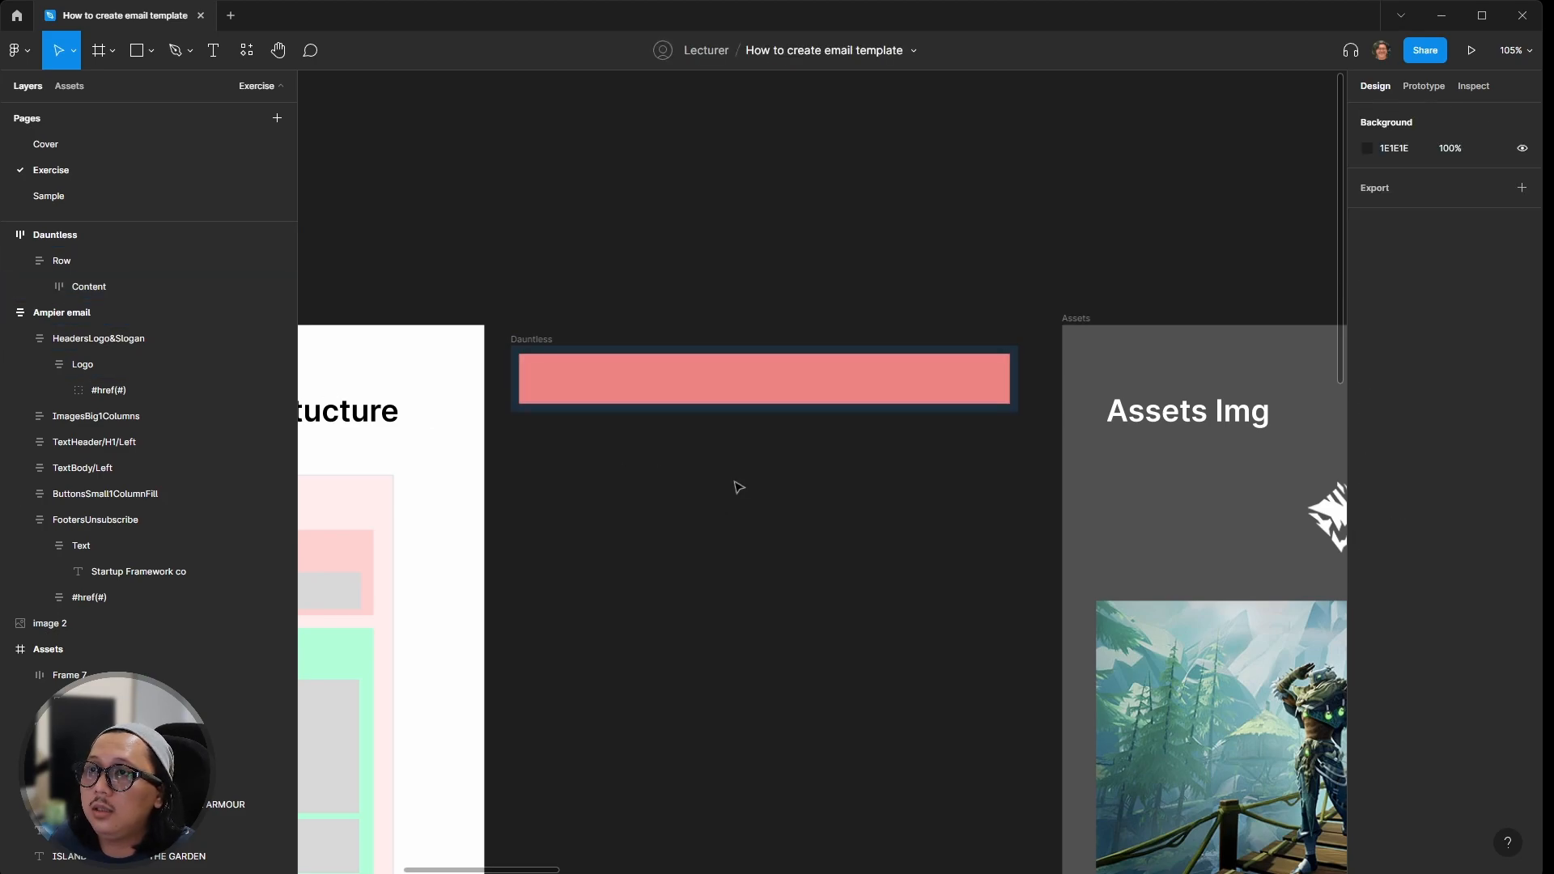
# Step: Draw a new frame about 155 × 51 on the empty canvas just below the Dauntless frame
pyautogui.press('f')
pyautogui.moveTo(709, 479); pyautogui.dragTo(841, 522)
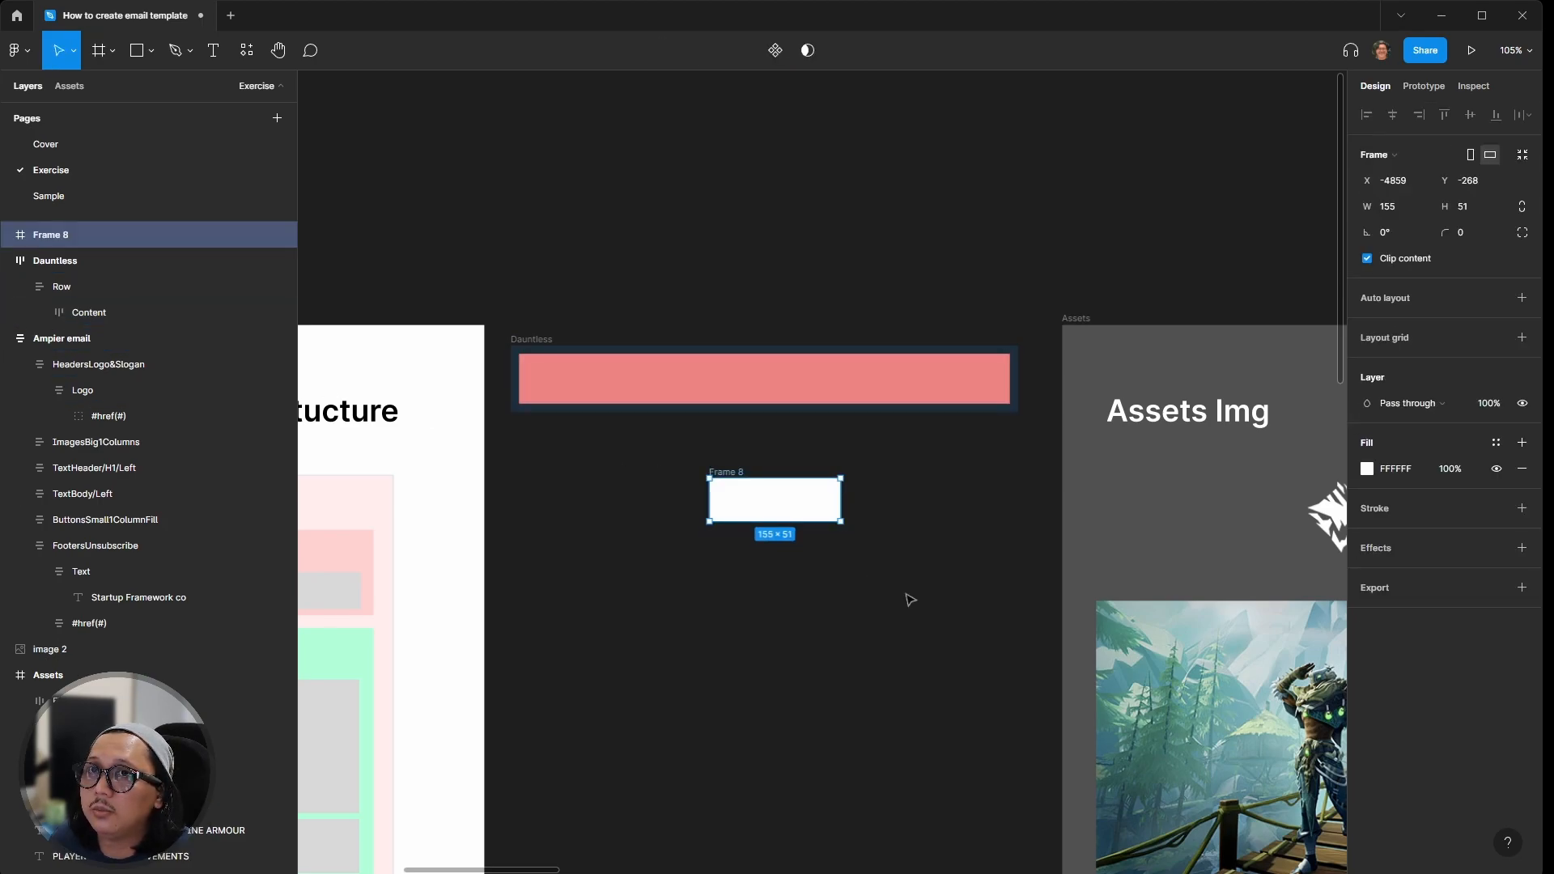
pyautogui.click(956, 605)
pyautogui.click(722, 470)
pyautogui.click(846, 443)
pyautogui.moveTo(733, 472); pyautogui.dragTo(700, 465)
# Step: Rename the newly drawn frame as ImgFrame
pyautogui.hscroll(3, 729, 458)
pyautogui.click(716, 451)
pyautogui.click(605, 464)
pyautogui.hotkey('ctrl', 'r')
pyautogui.write('im')
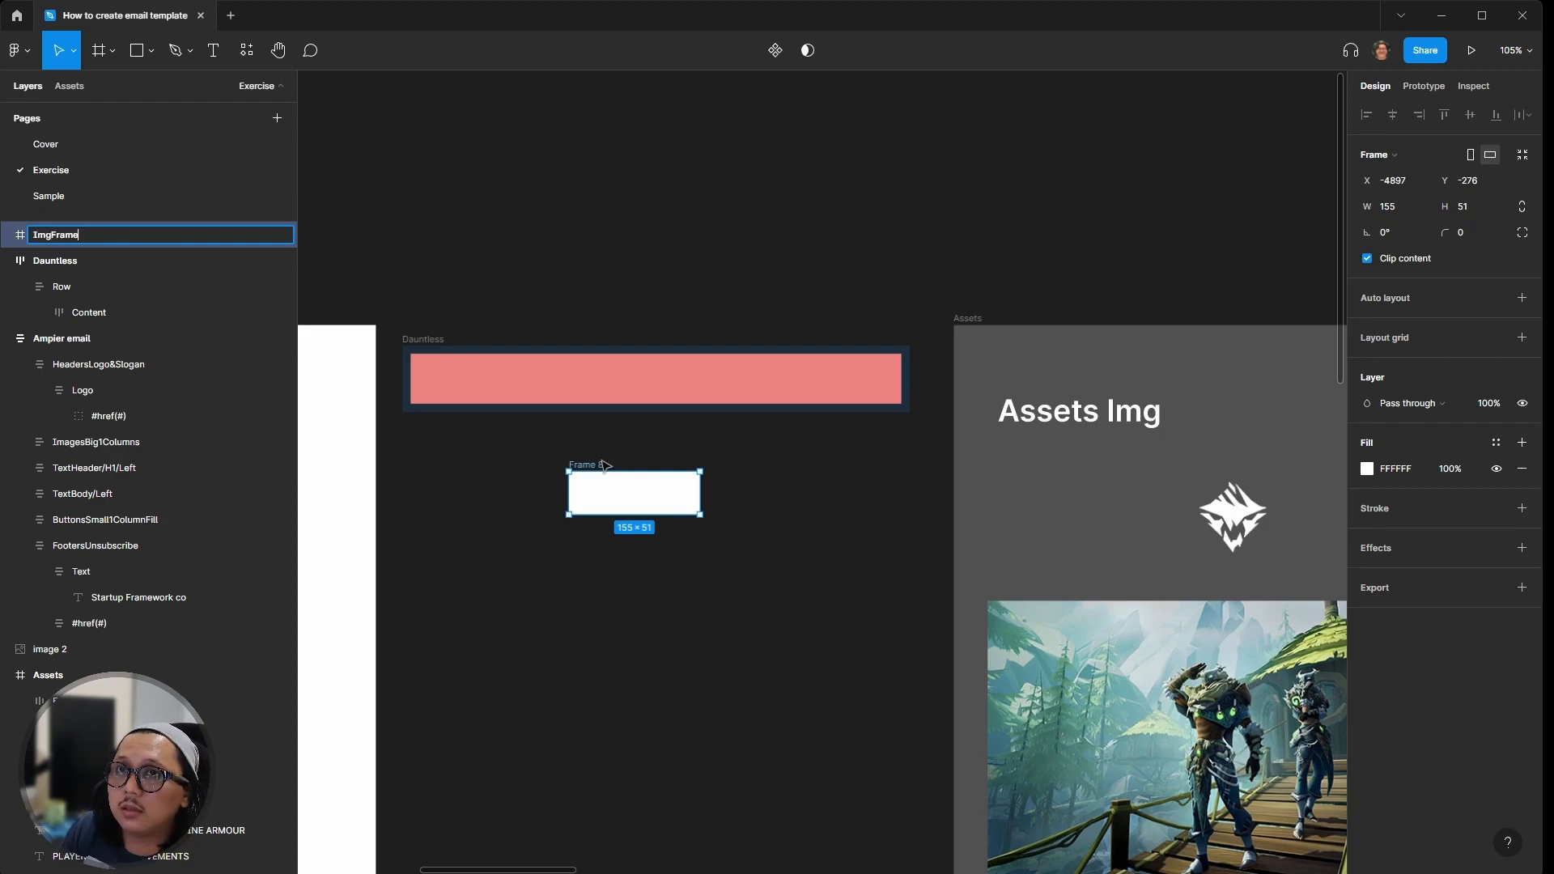
pyautogui.press('Return')
# Step: Hide the white solid fill of the ImgFrame frame
pyautogui.click(812, 728)
pyautogui.click(1240, 486)
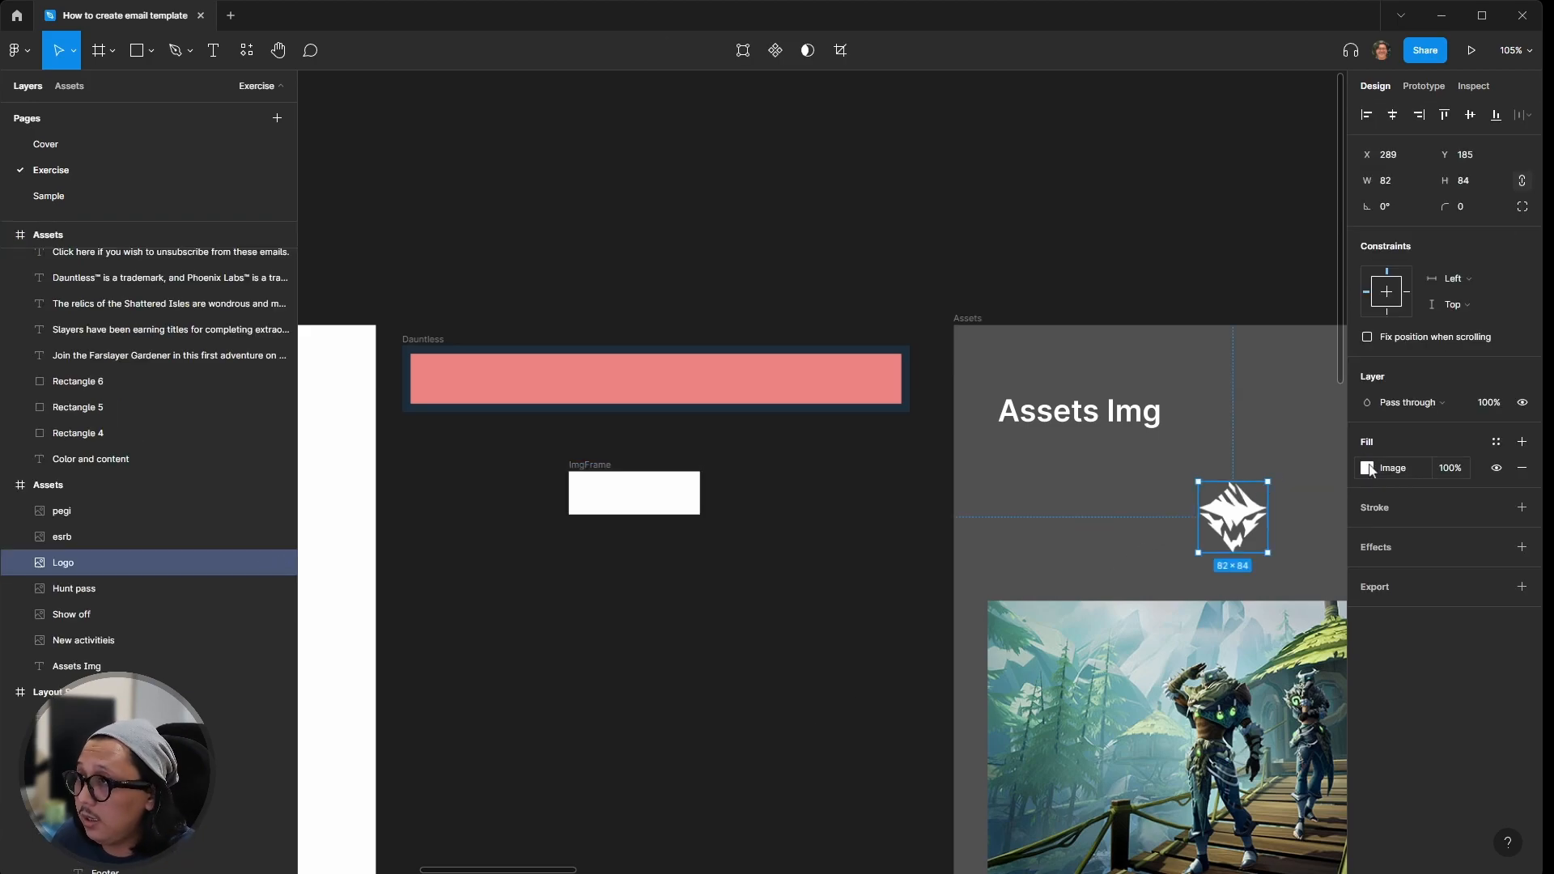
pyautogui.click(664, 579)
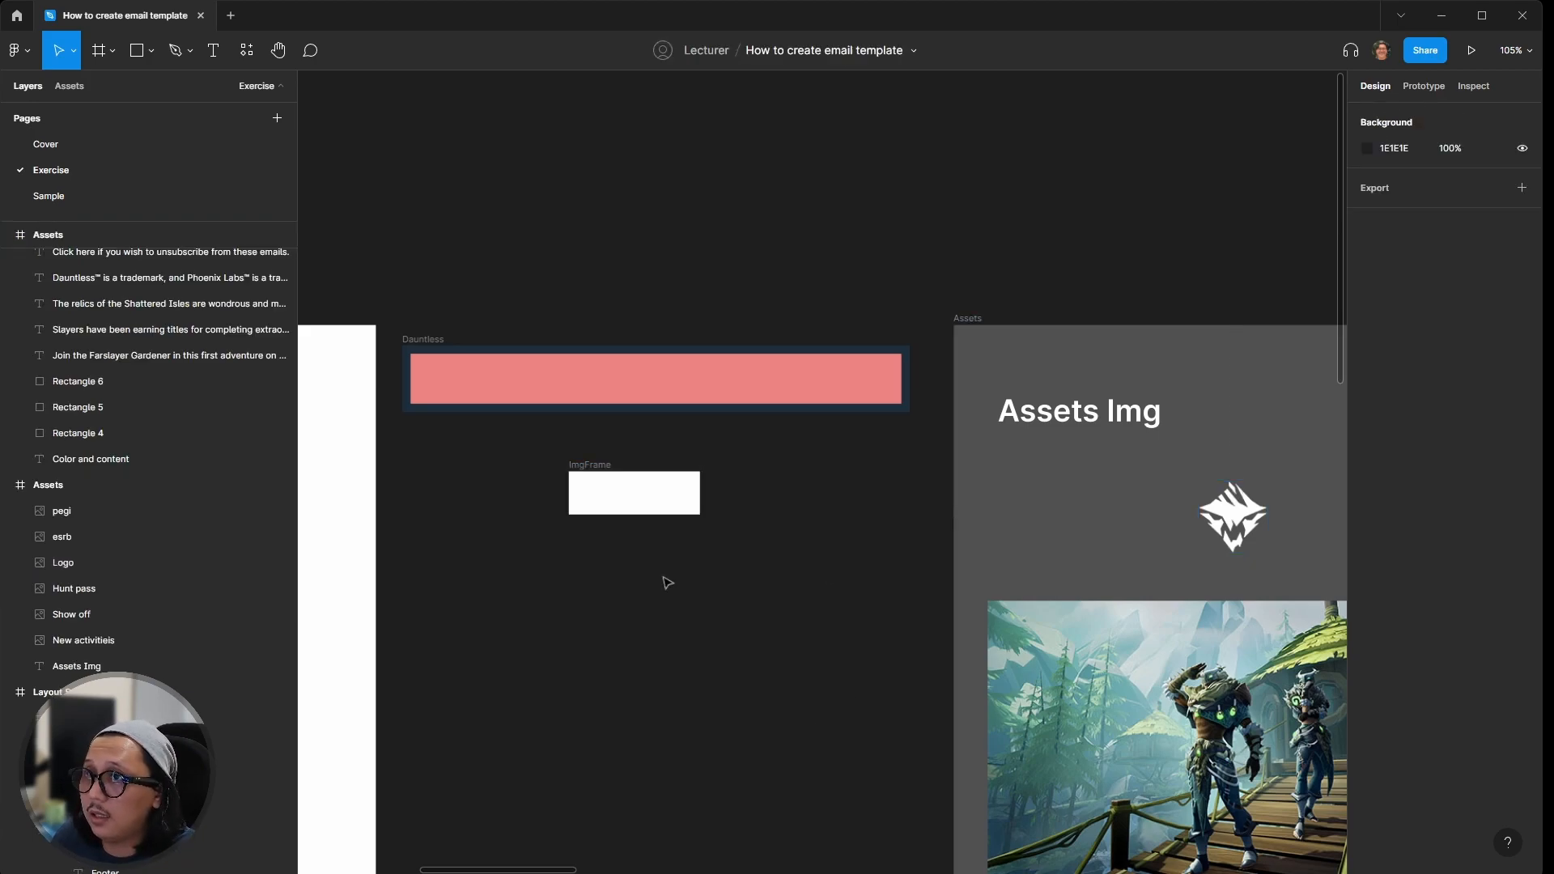
pyautogui.click(614, 484)
pyautogui.click(1495, 468)
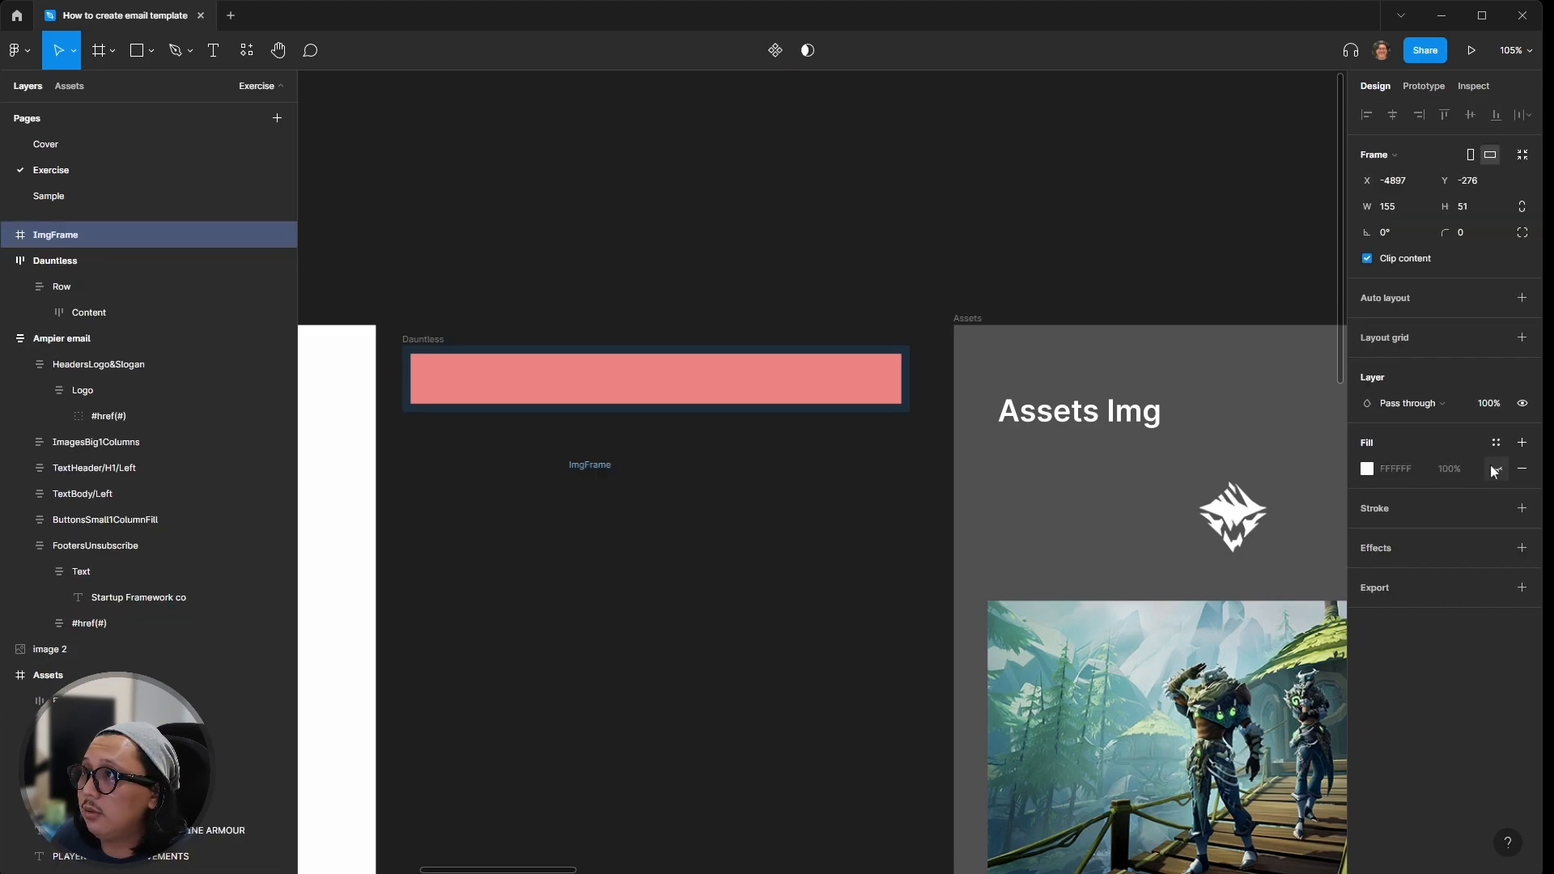
pyautogui.click(719, 487)
pyautogui.click(581, 466)
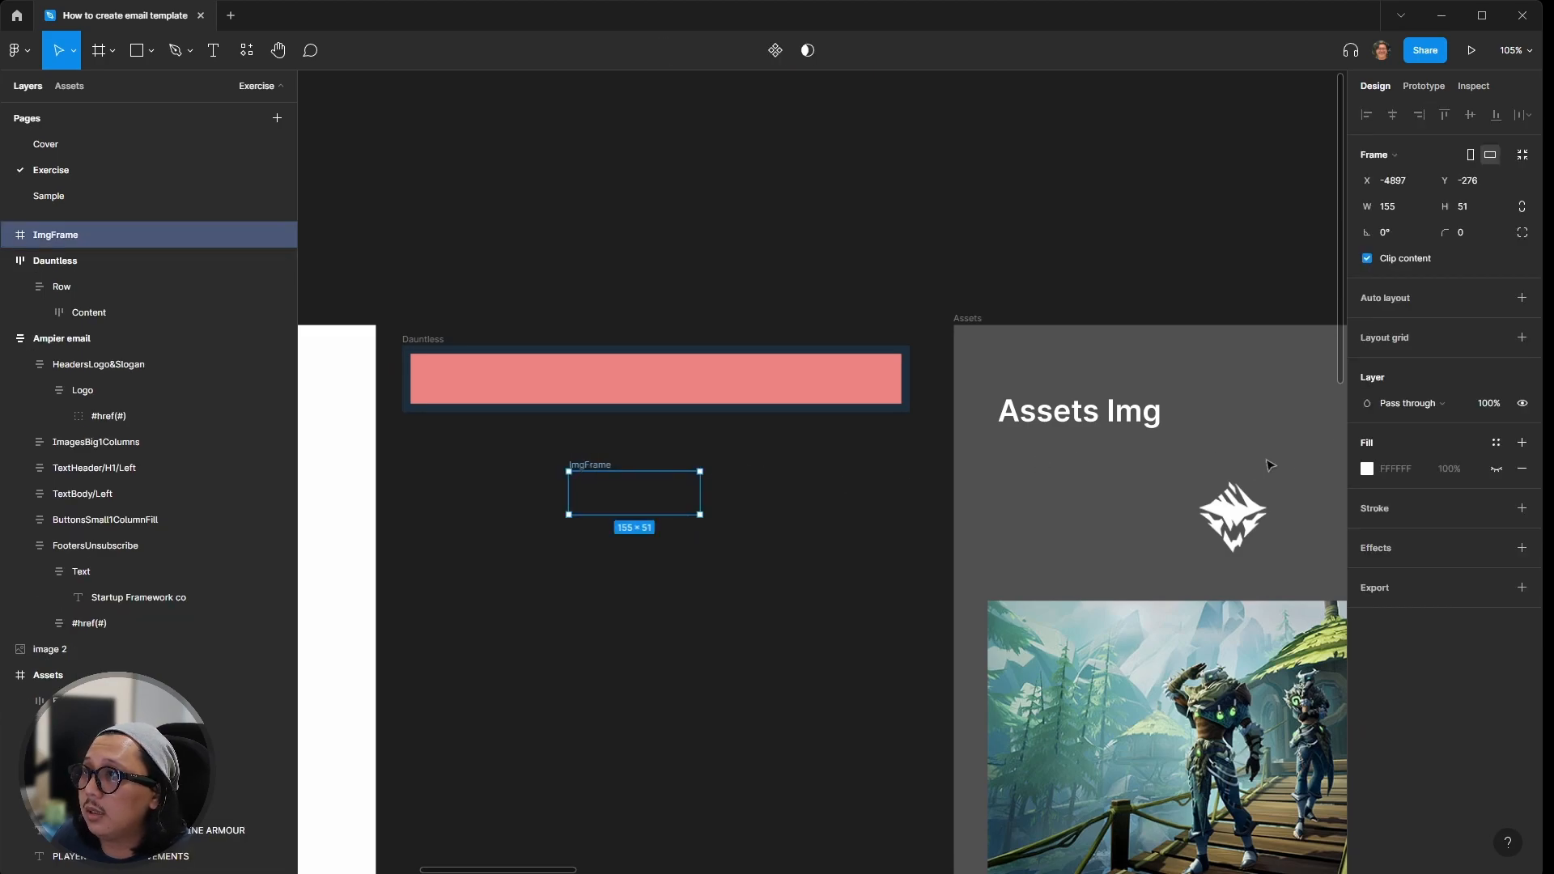
# Step: Change the fill type of the ImgFrame frame to Image
pyautogui.click(1367, 469)
pyautogui.click(1196, 455)
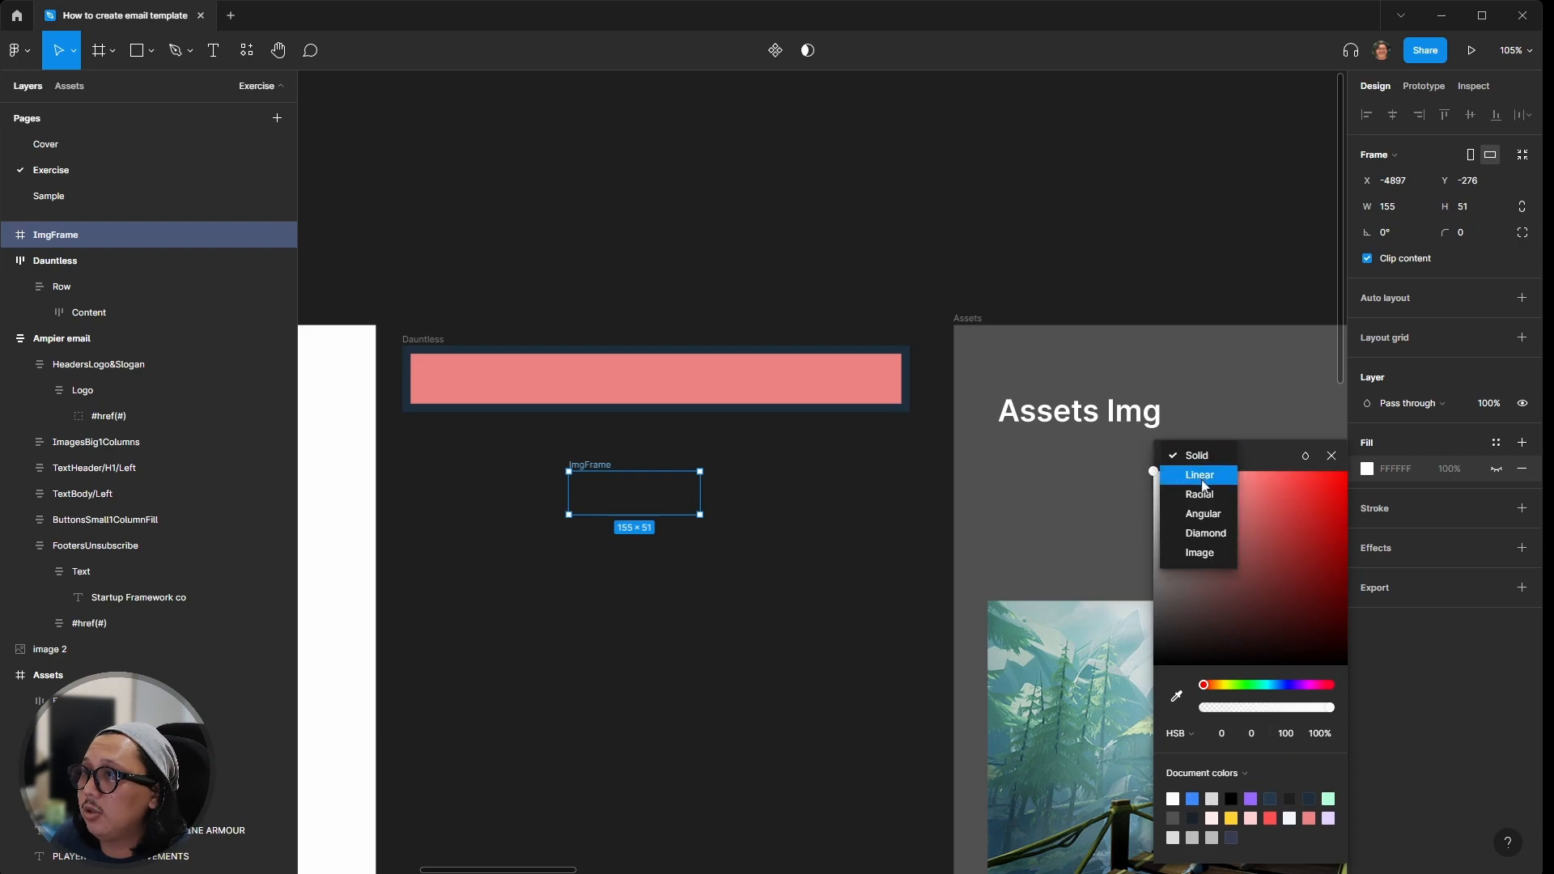
pyautogui.click(1201, 550)
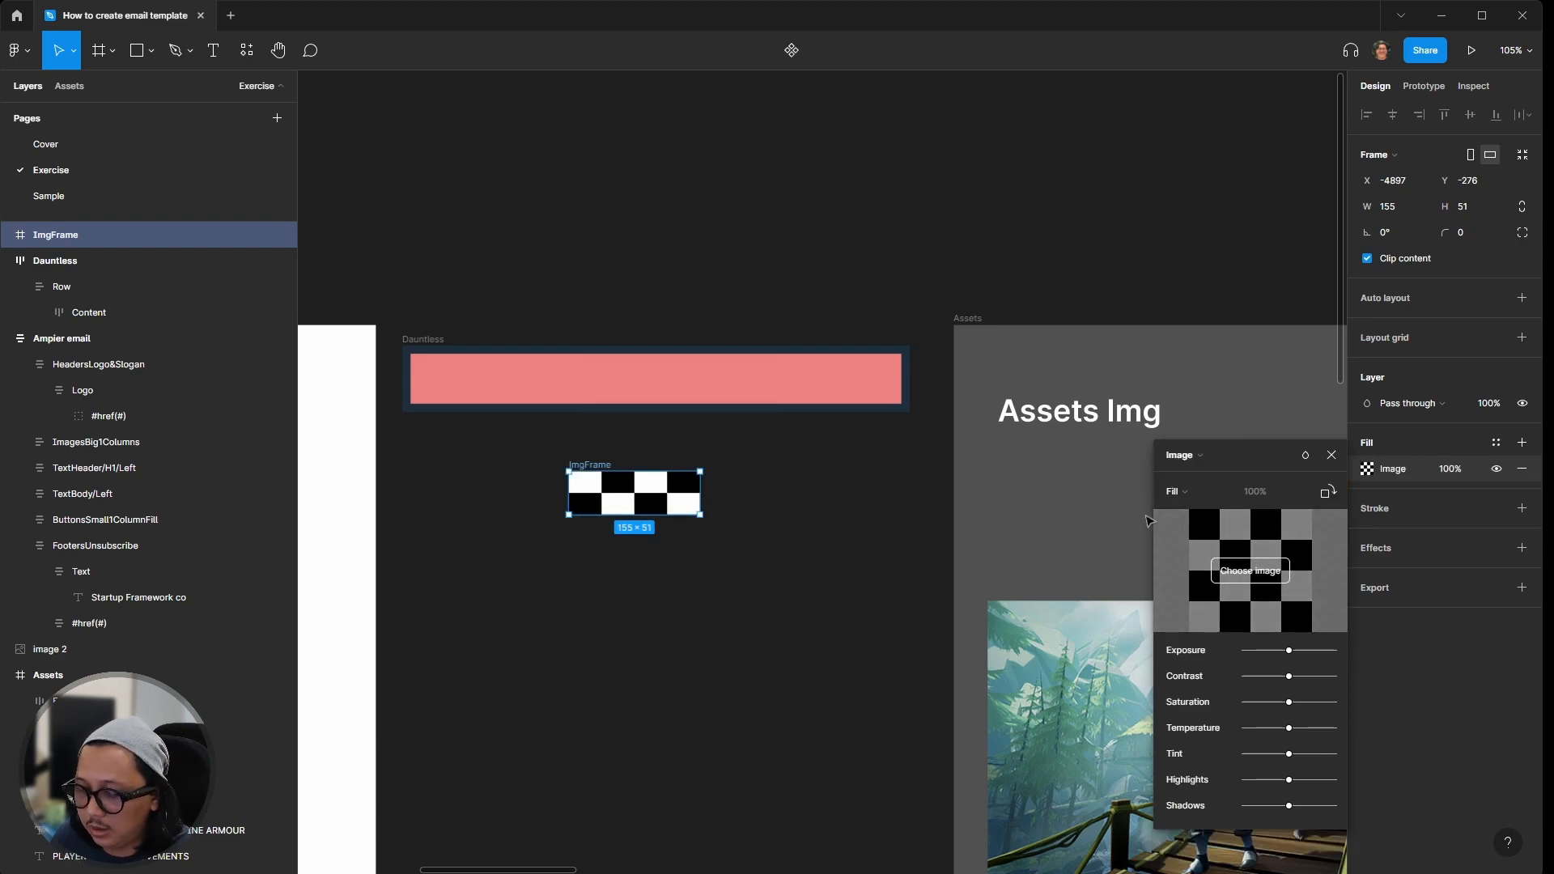
pyautogui.click(819, 479)
# Step: Try to paste the copied Logo layer into the ImgFrame frame, and undo the paste
pyautogui.click(602, 468)
pyautogui.hotkey('ctrl', 'v')
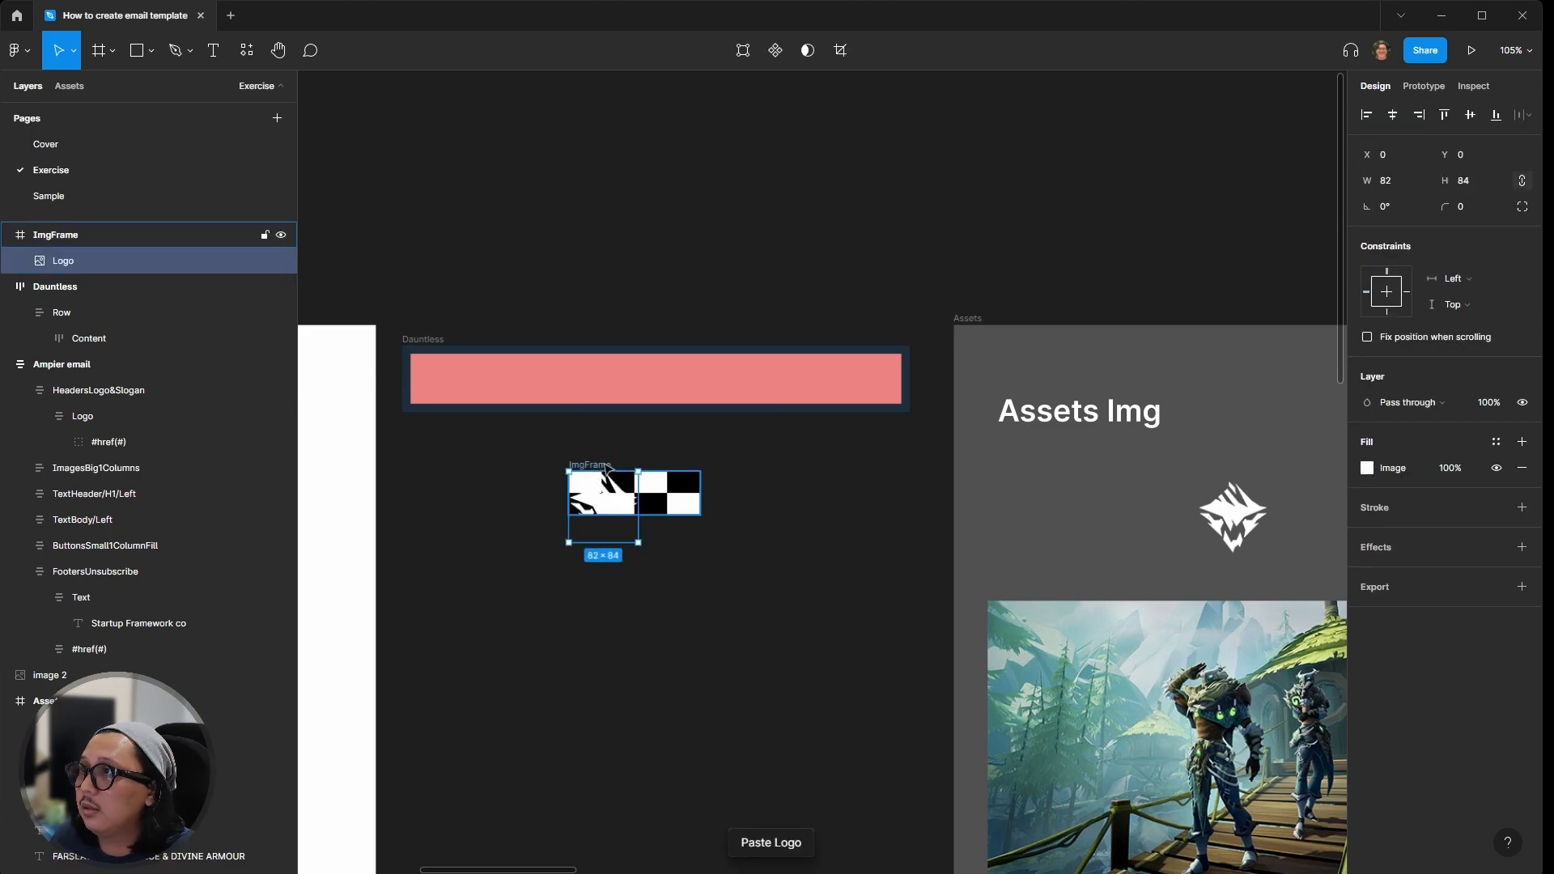
pyautogui.hotkey('ctrl', 'z')
pyautogui.click(736, 493)
pyautogui.click(679, 493)
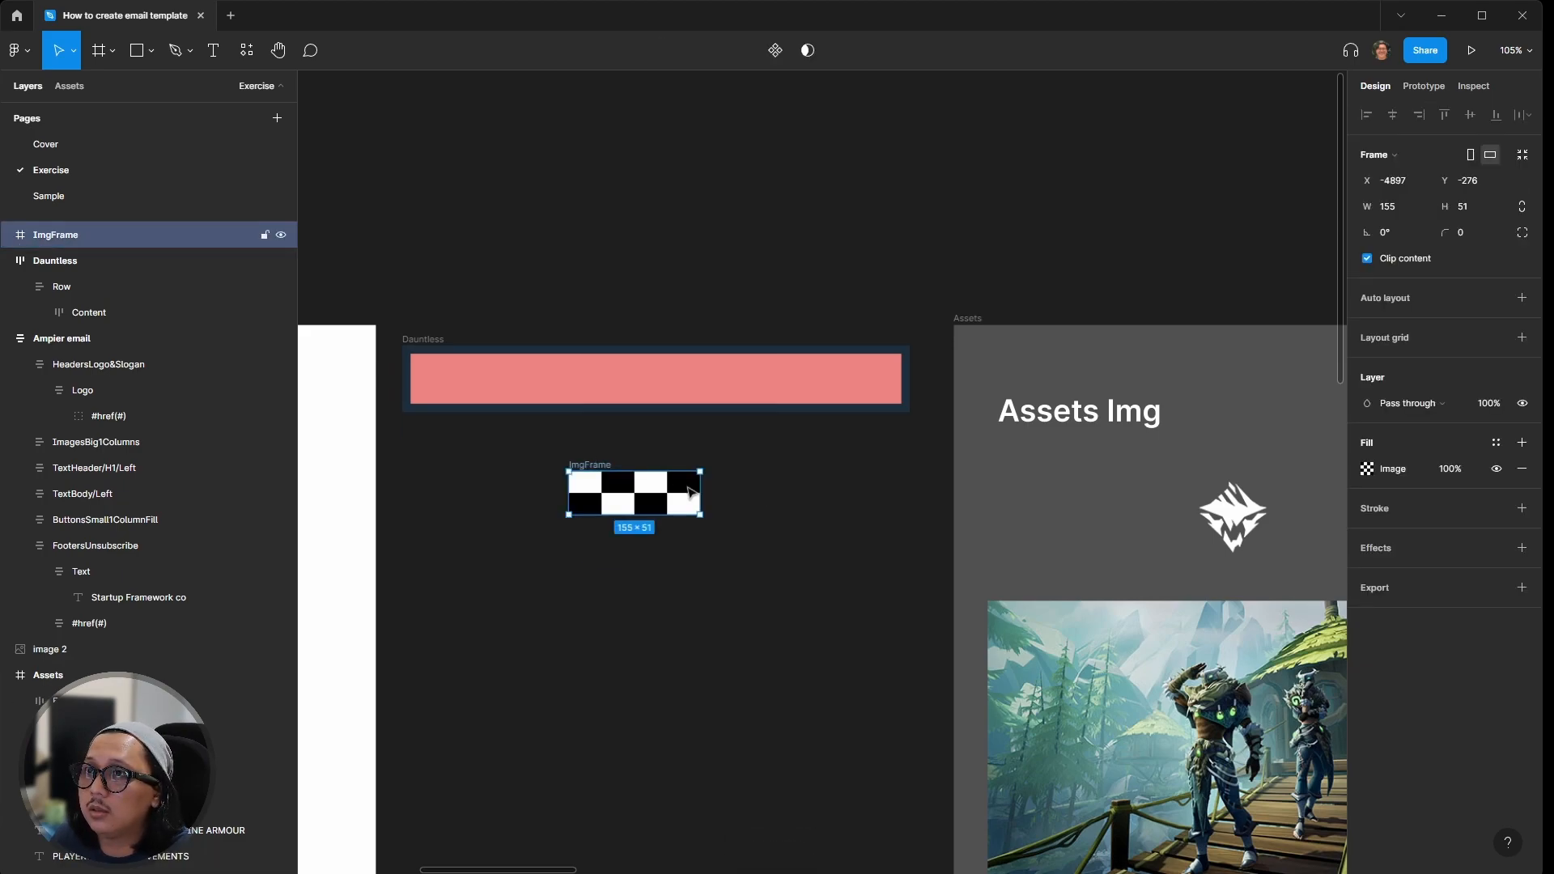
pyautogui.click(1368, 470)
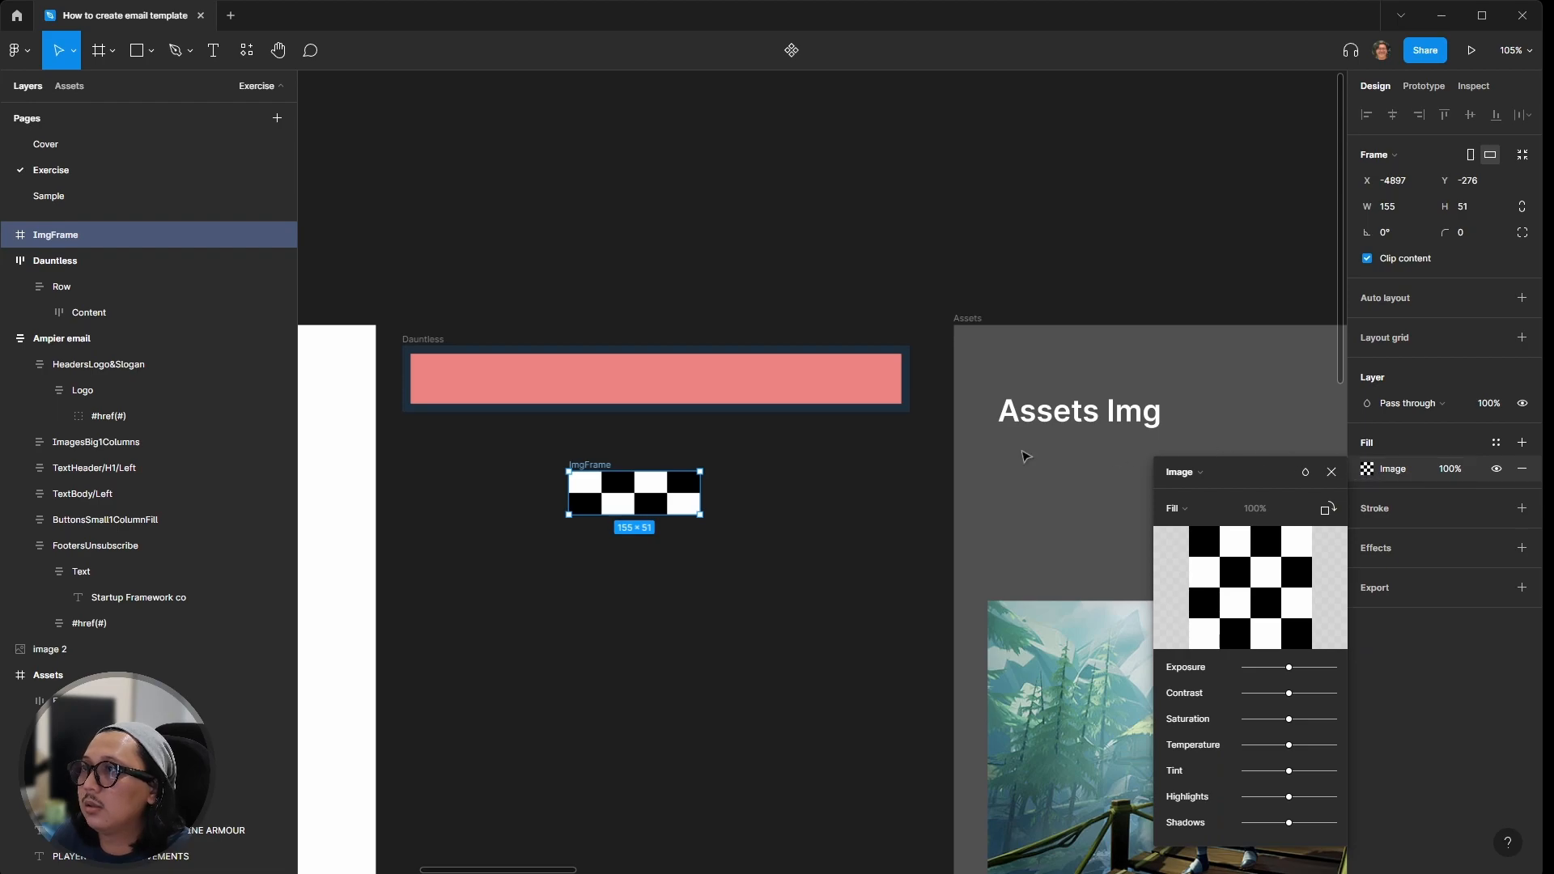
pyautogui.press('Escape')
# Step: Copy the Logo asset's image fill onto the ImgFrame frame and hide the checkerboard placeholder fill
pyautogui.click(1233, 517)
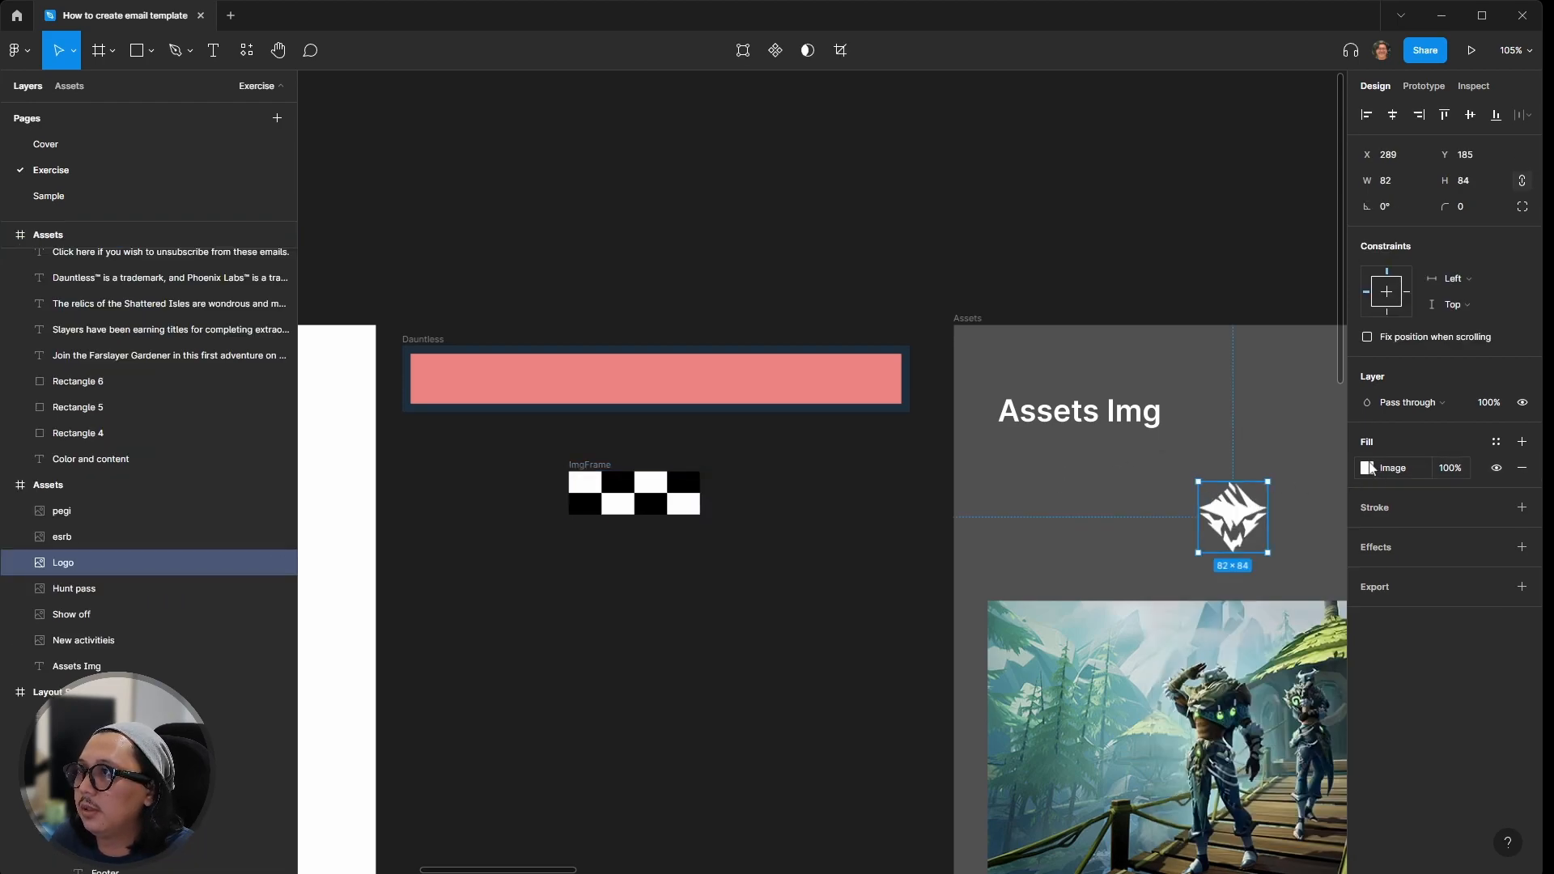
pyautogui.click(1368, 468)
pyautogui.press('Escape')
pyautogui.click(670, 489)
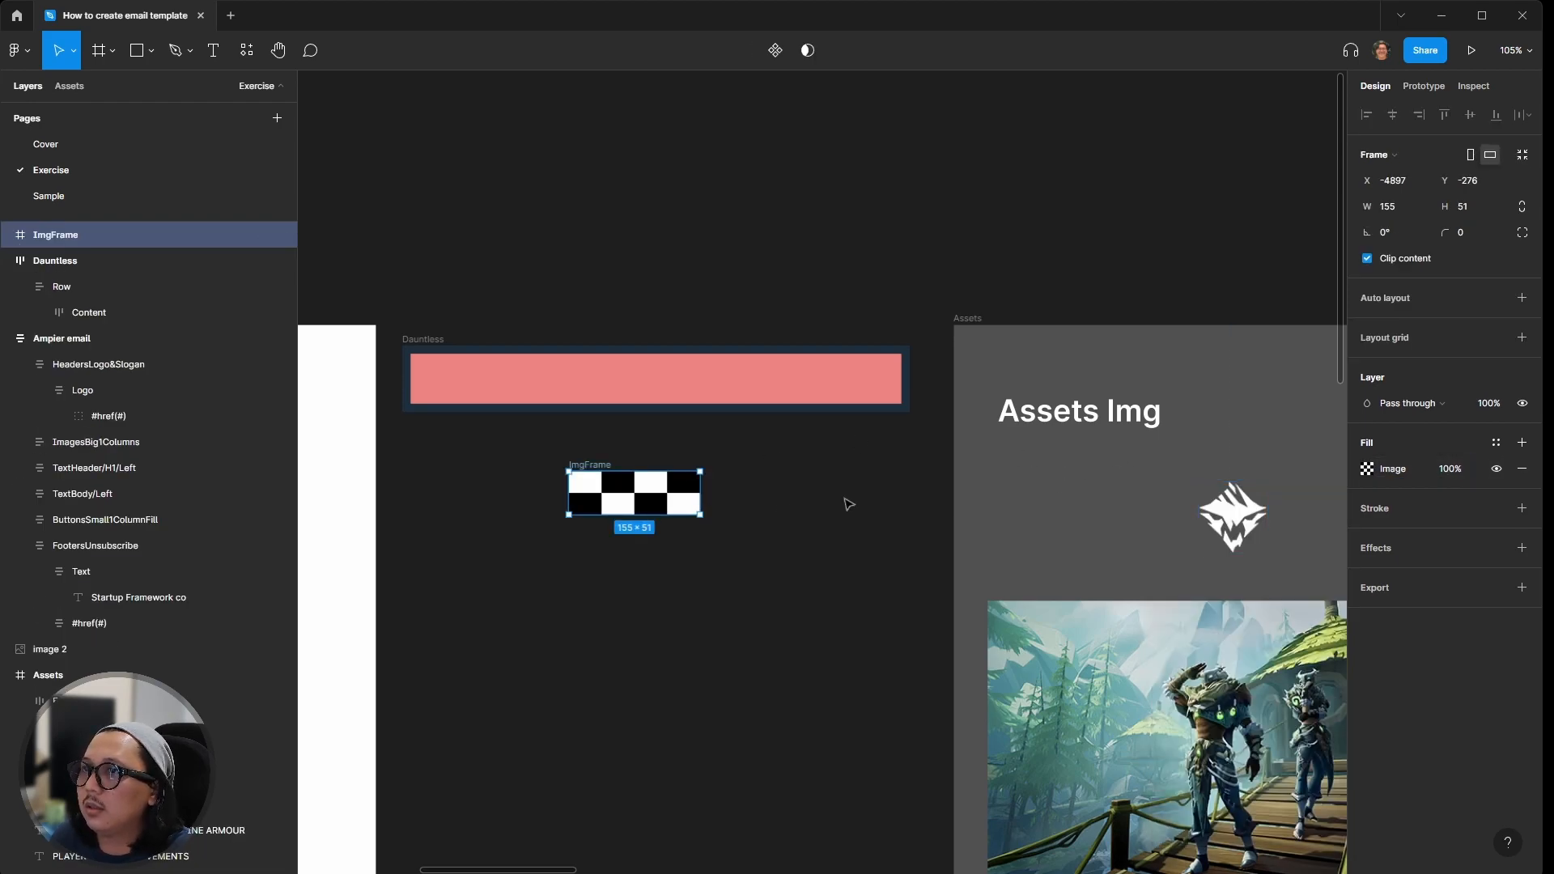
pyautogui.hotkey('ctrl', 'v')
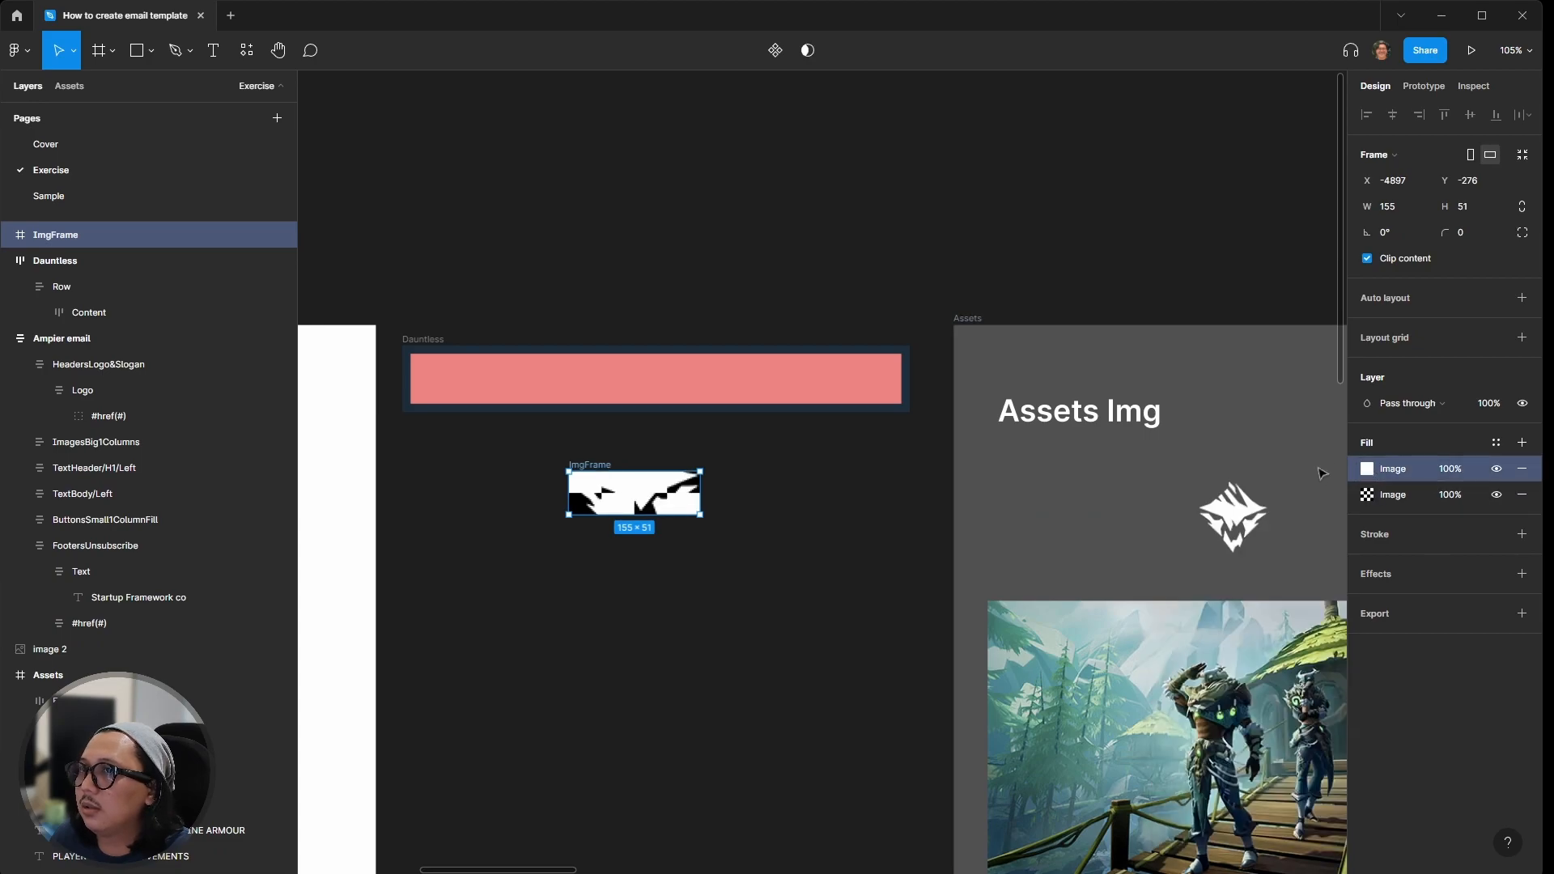
pyautogui.click(1496, 494)
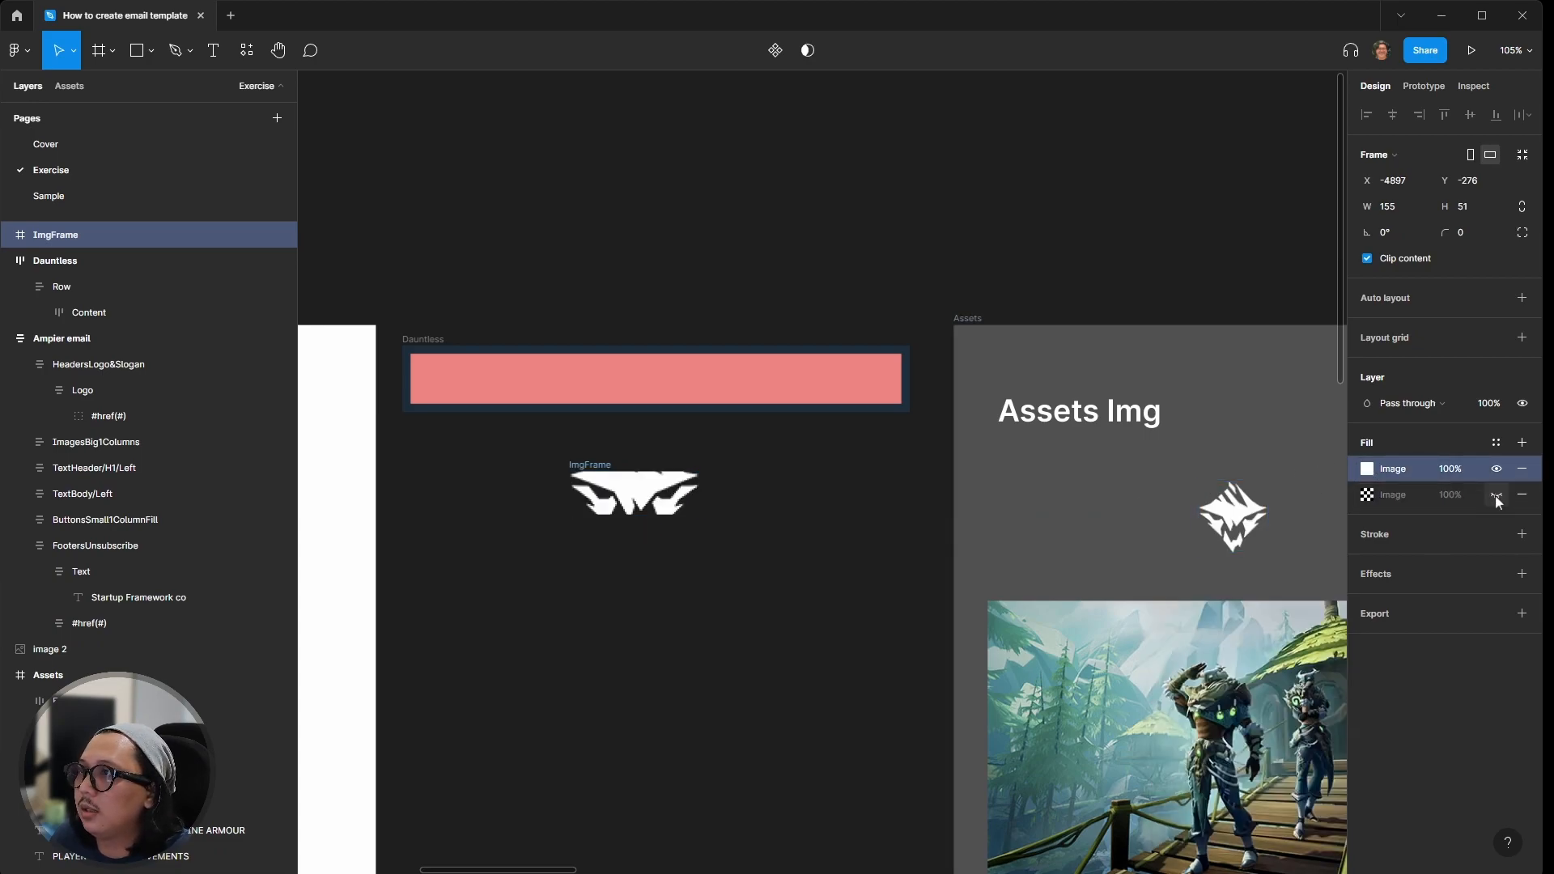
pyautogui.click(812, 497)
# Step: Set the scaling mode of the ImgFrame's logo image fill to Fit
pyautogui.scroll(3, 634, 497)
pyautogui.scroll(2, 635, 497)
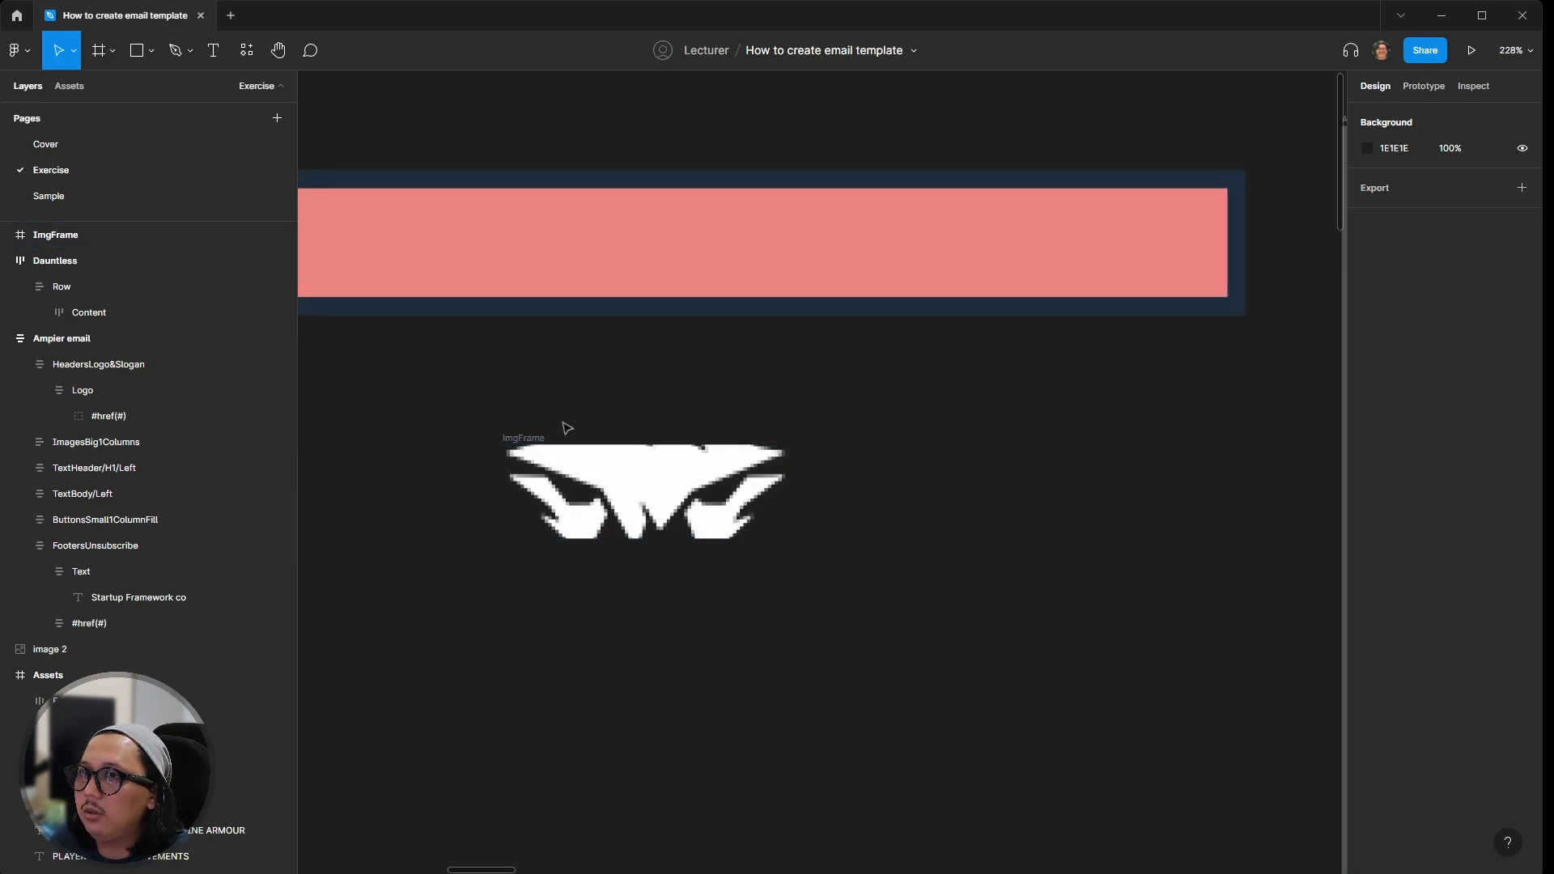
pyautogui.click(526, 438)
pyautogui.click(741, 420)
pyautogui.click(724, 483)
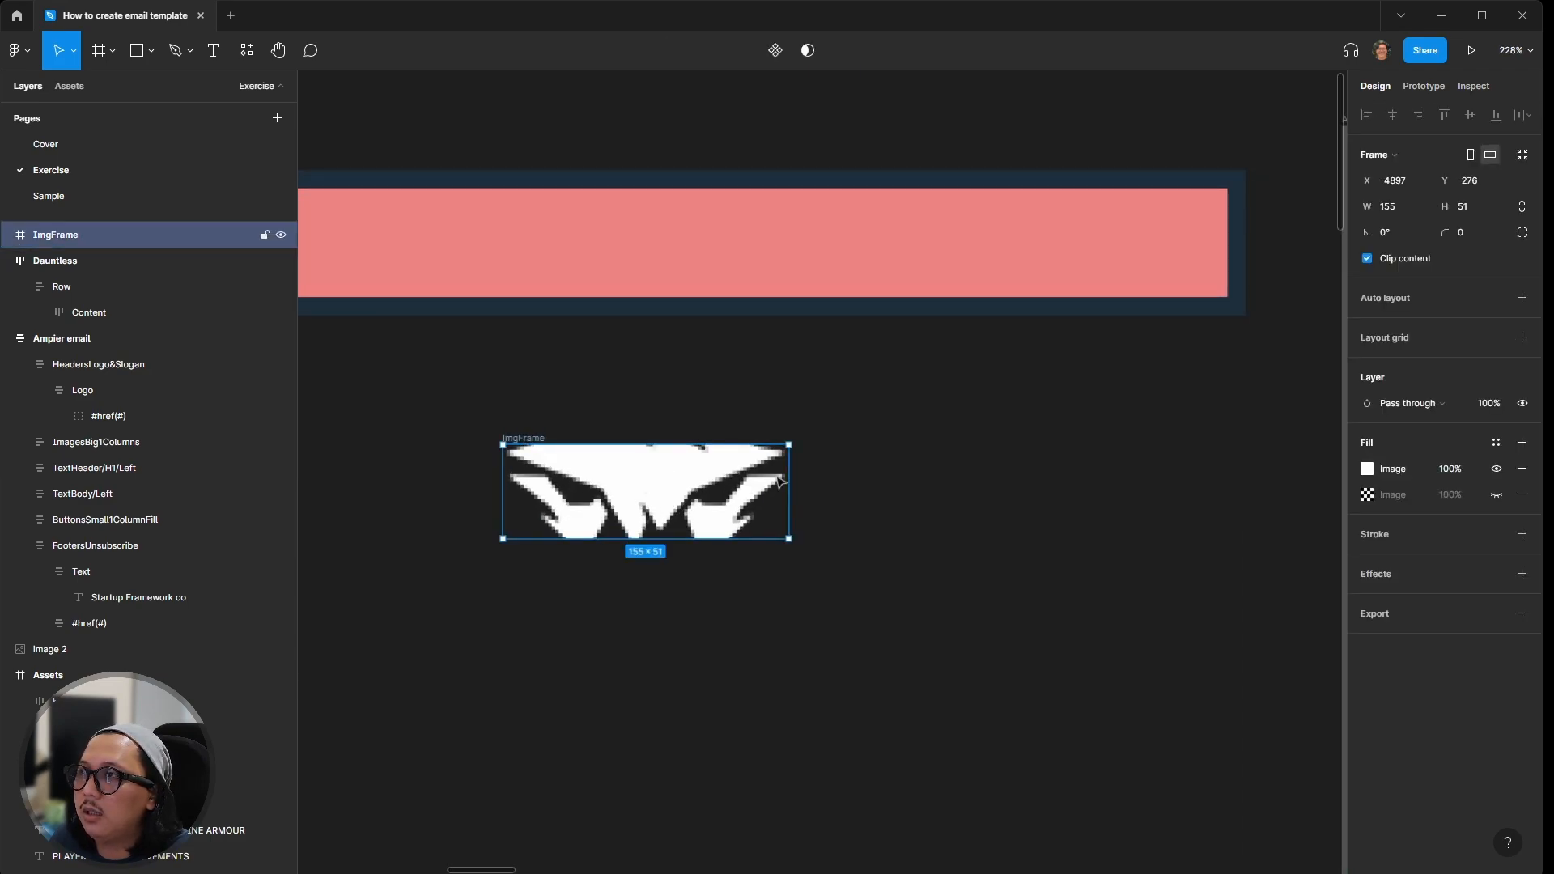
pyautogui.click(1365, 470)
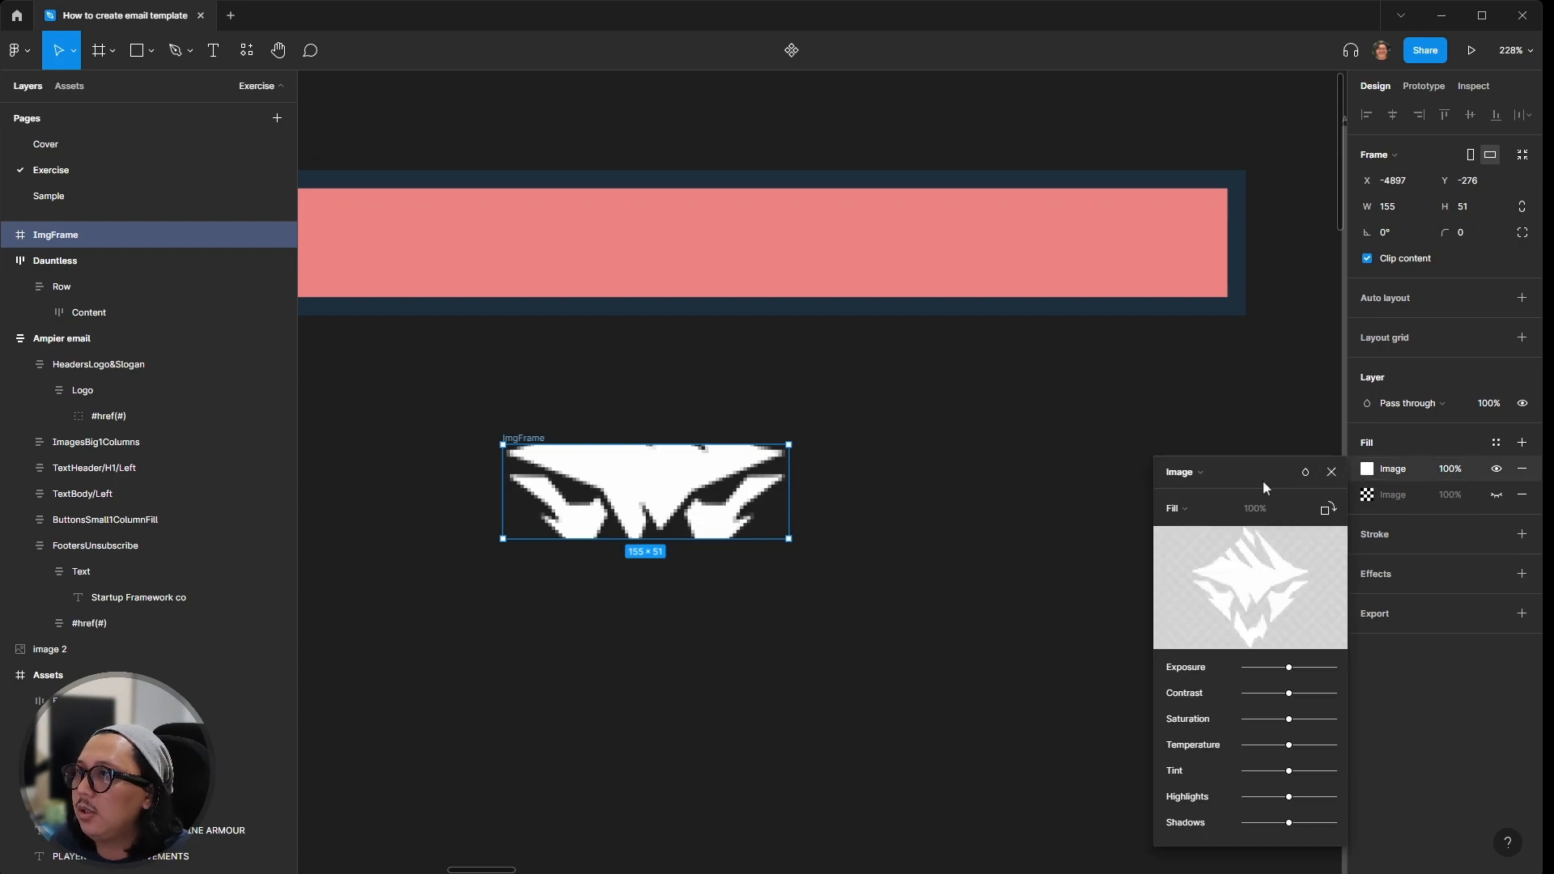
pyautogui.click(1186, 507)
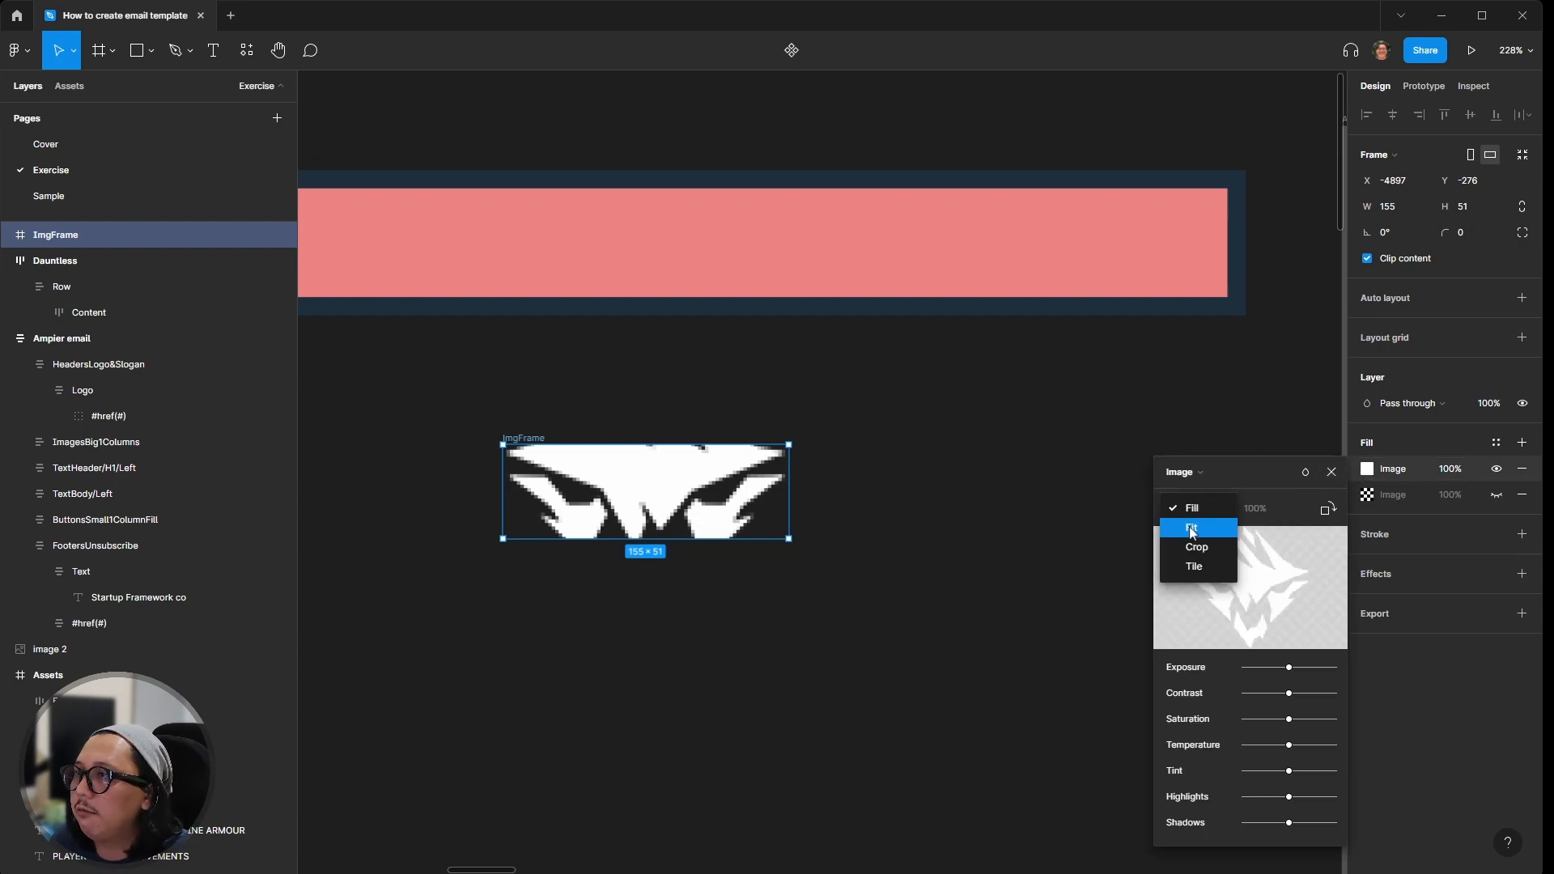
pyautogui.click(1191, 530)
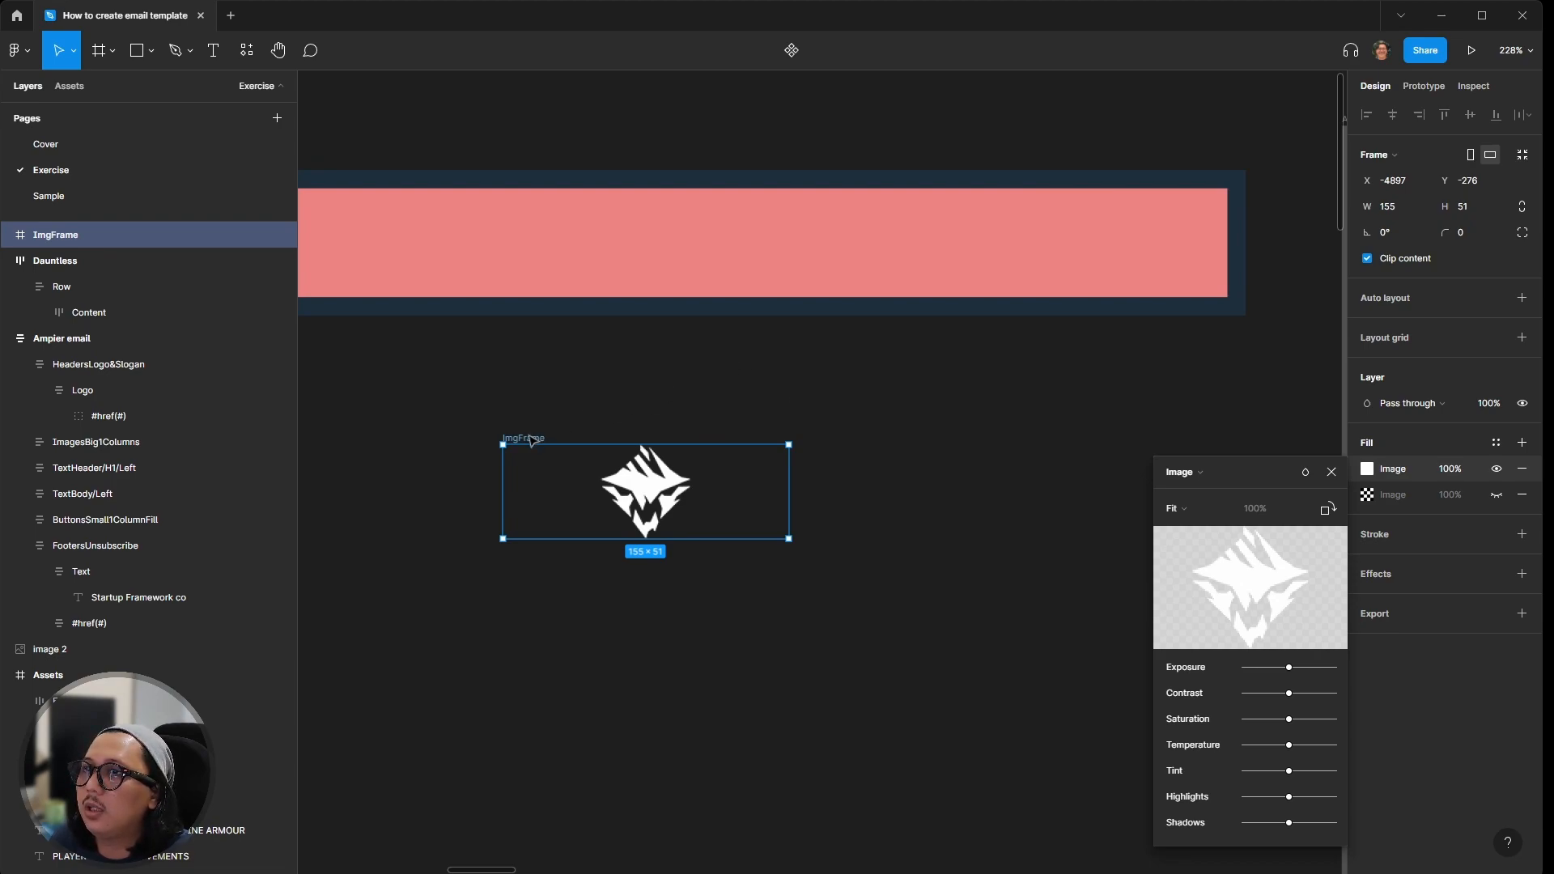
pyautogui.click(1330, 473)
pyautogui.click(720, 440)
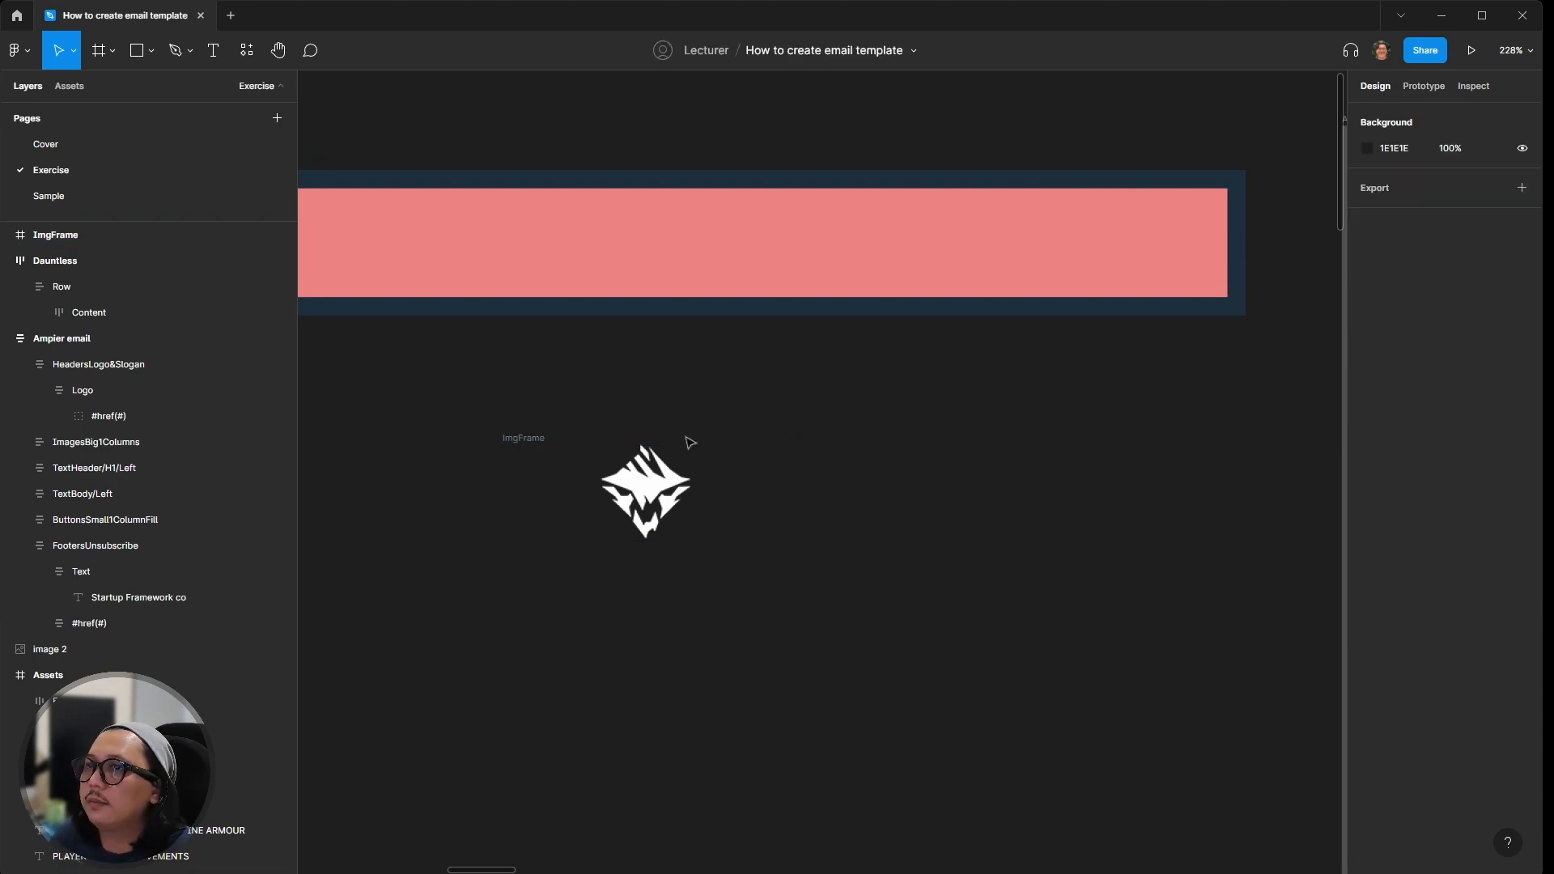
# Step: Move the ImgFrame frame into the Content frame of the Dauntless Row
pyautogui.click(515, 438)
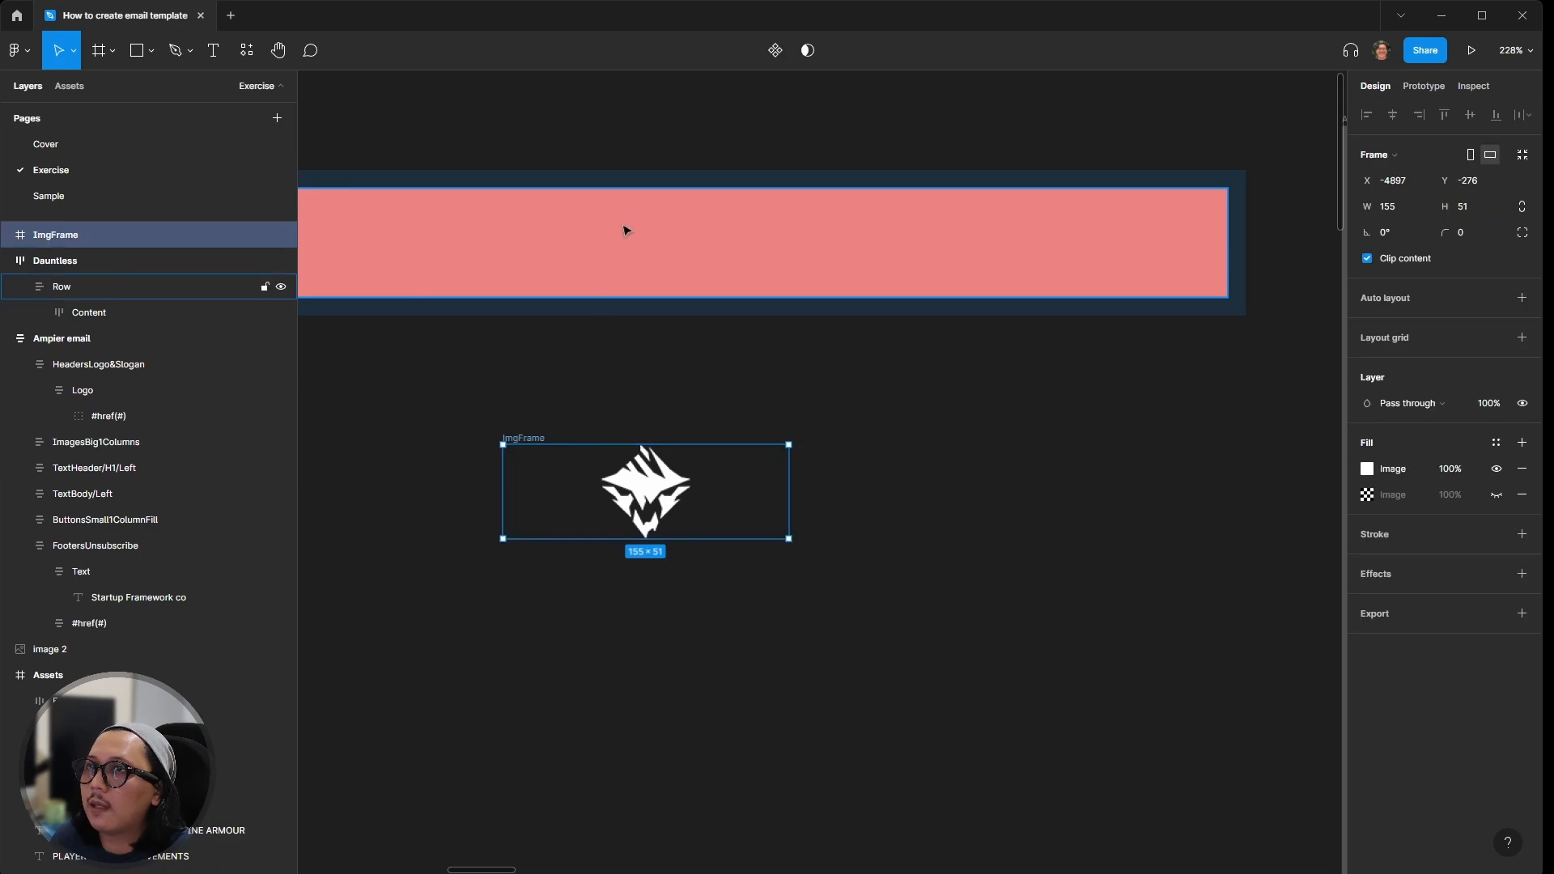
pyautogui.click(89, 312)
pyautogui.hscroll(-2, 712, 281)
pyautogui.hscroll(-1, 711, 291)
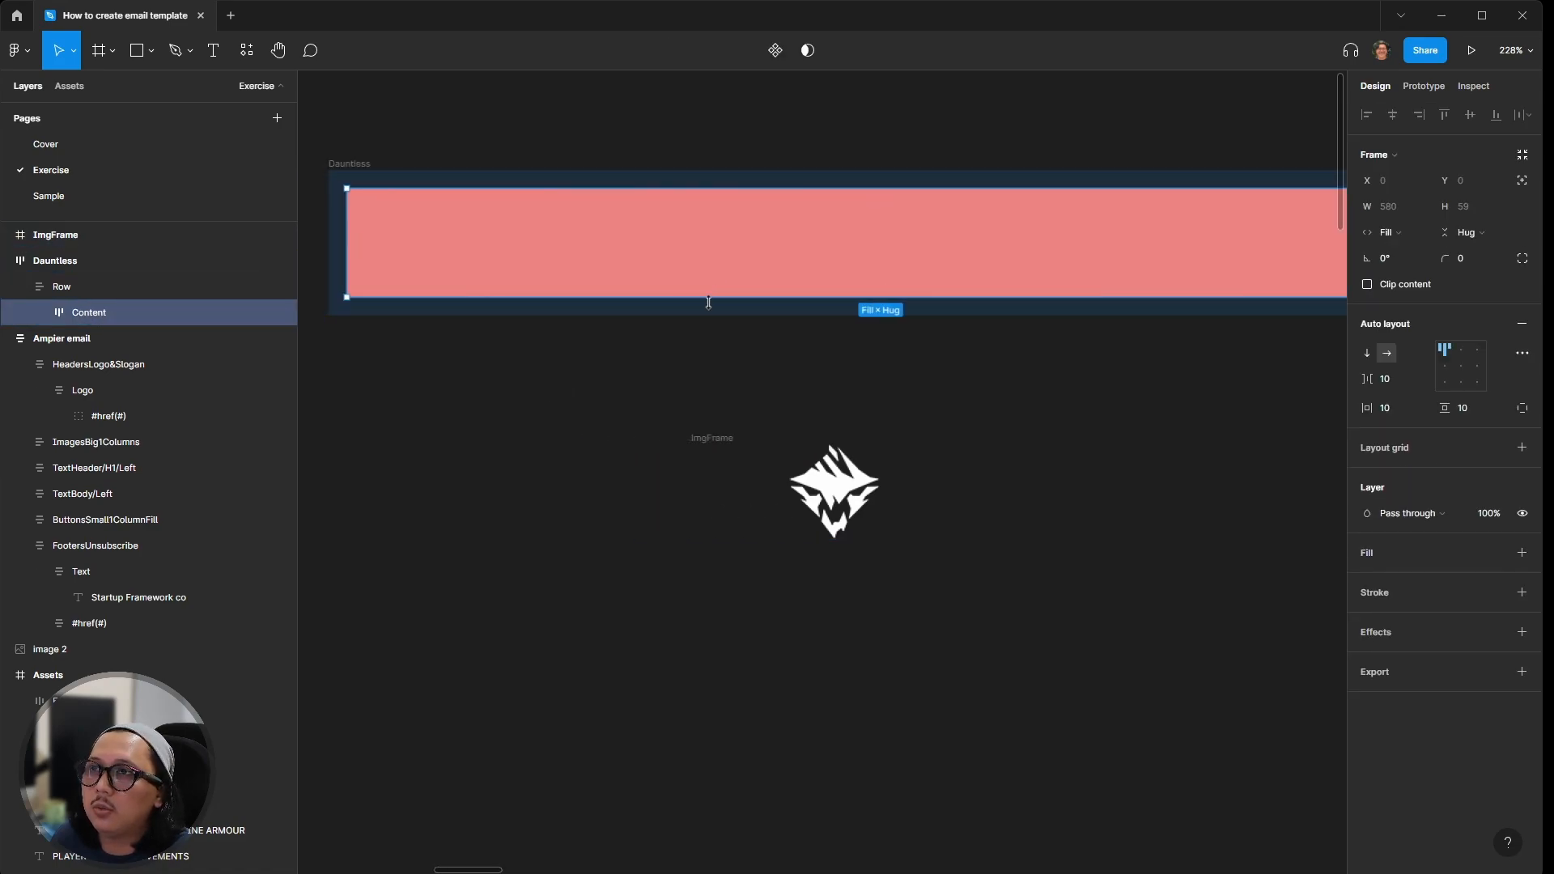
pyautogui.scroll(-4, 707, 304)
pyautogui.hscroll(-8, 708, 308)
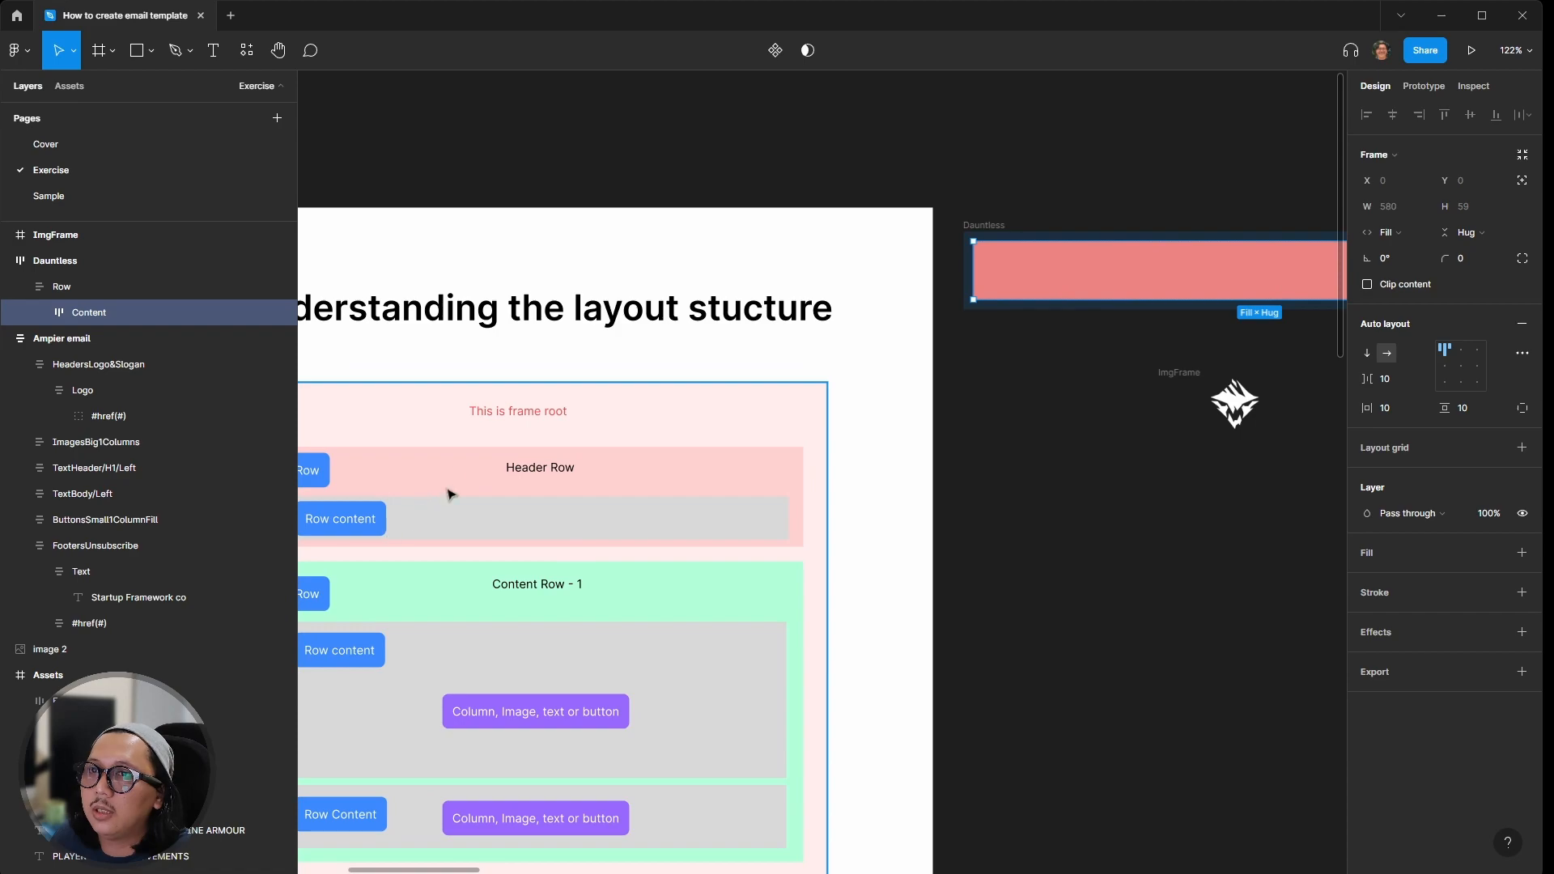
pyautogui.hscroll(4, 509, 398)
pyautogui.click(874, 370)
pyautogui.moveTo(874, 372); pyautogui.dragTo(891, 255)
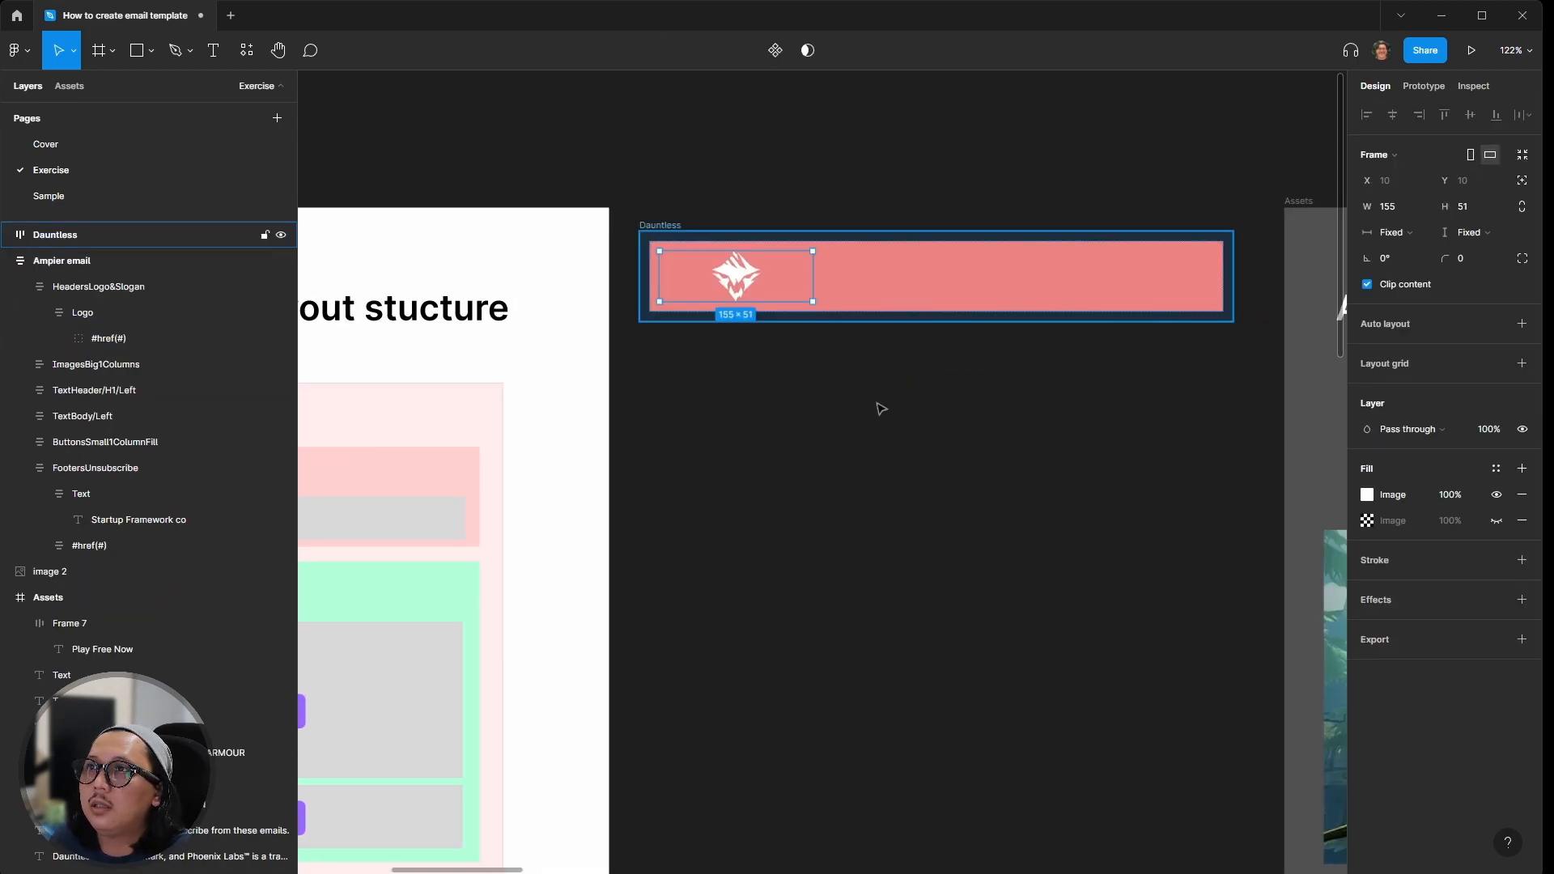
# Step: Set the auto layout alignment of both the Row and Content frames to centre, and select the ImgFrame inside
pyautogui.click(909, 263)
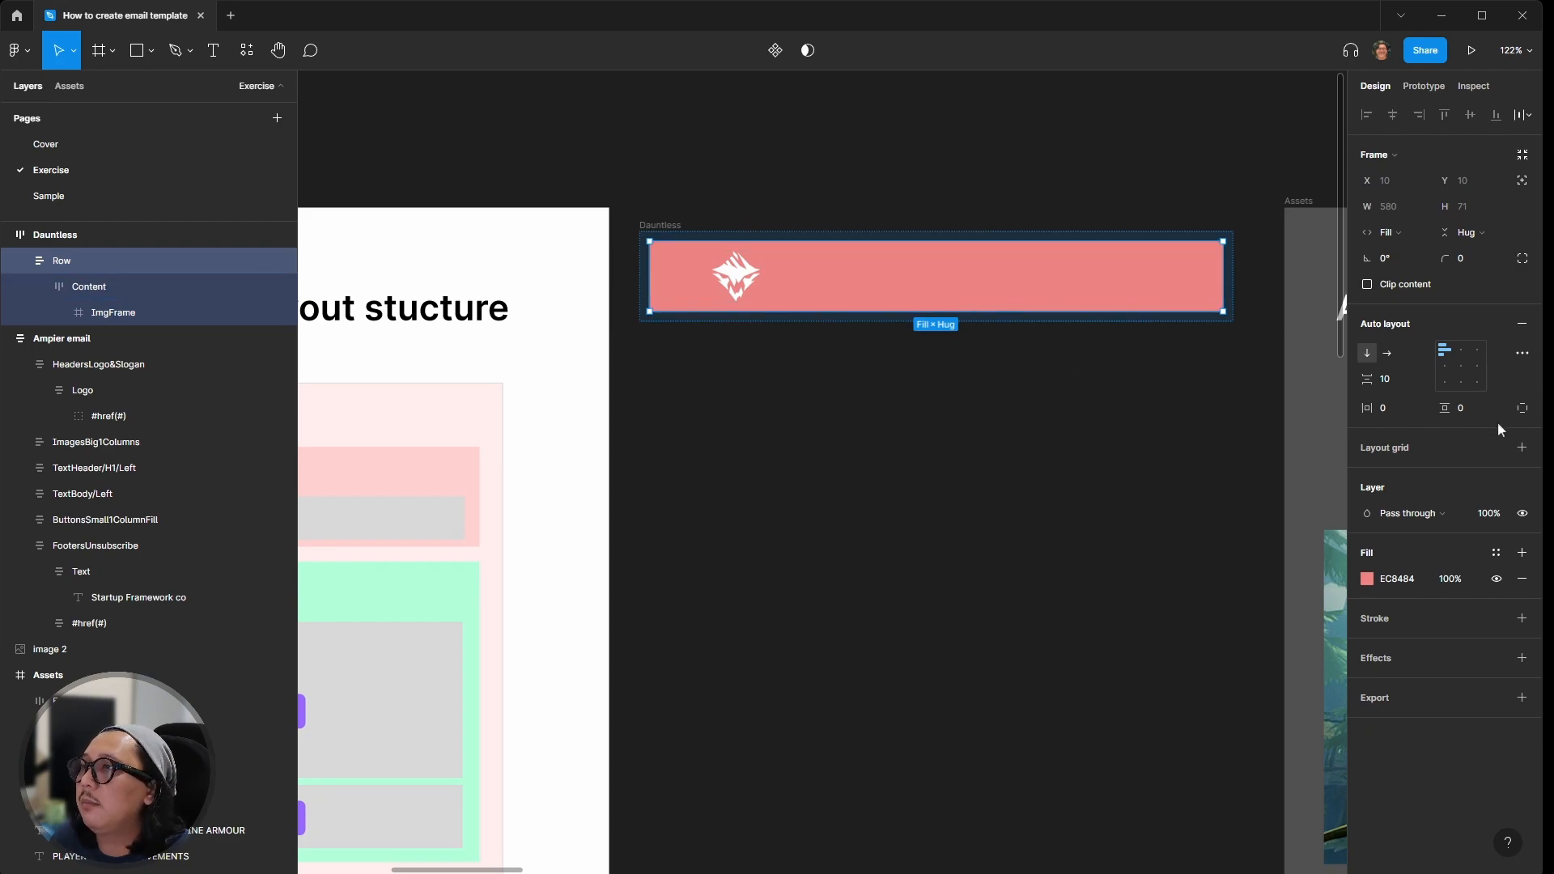
pyautogui.click(1462, 368)
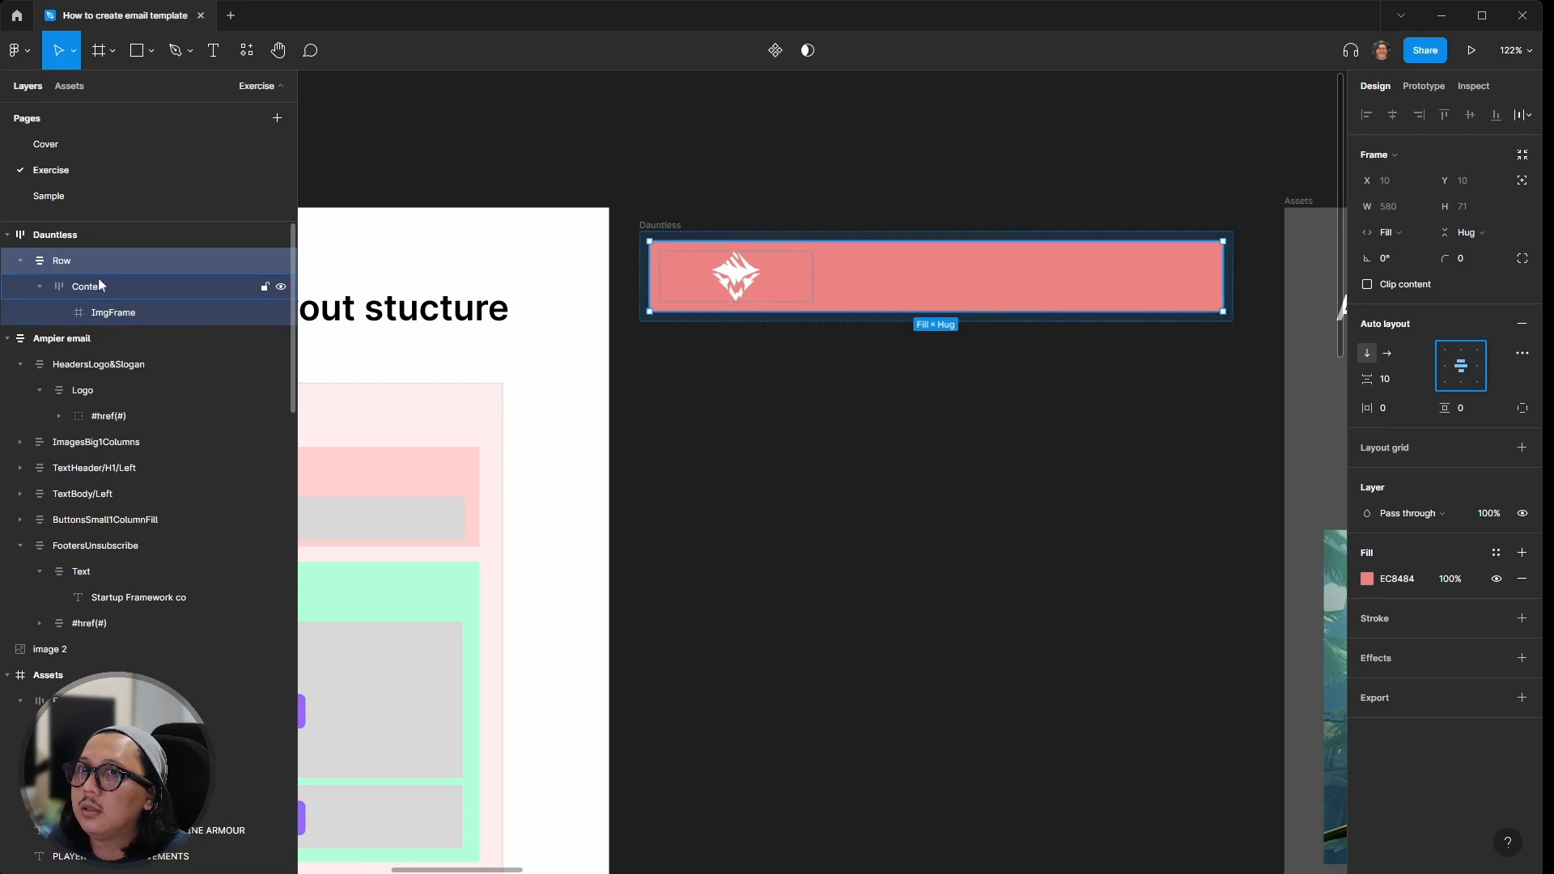
pyautogui.press('Return')
pyautogui.click(1463, 369)
pyautogui.click(934, 378)
pyautogui.doubleClick(940, 276)
pyautogui.doubleClick(940, 276)
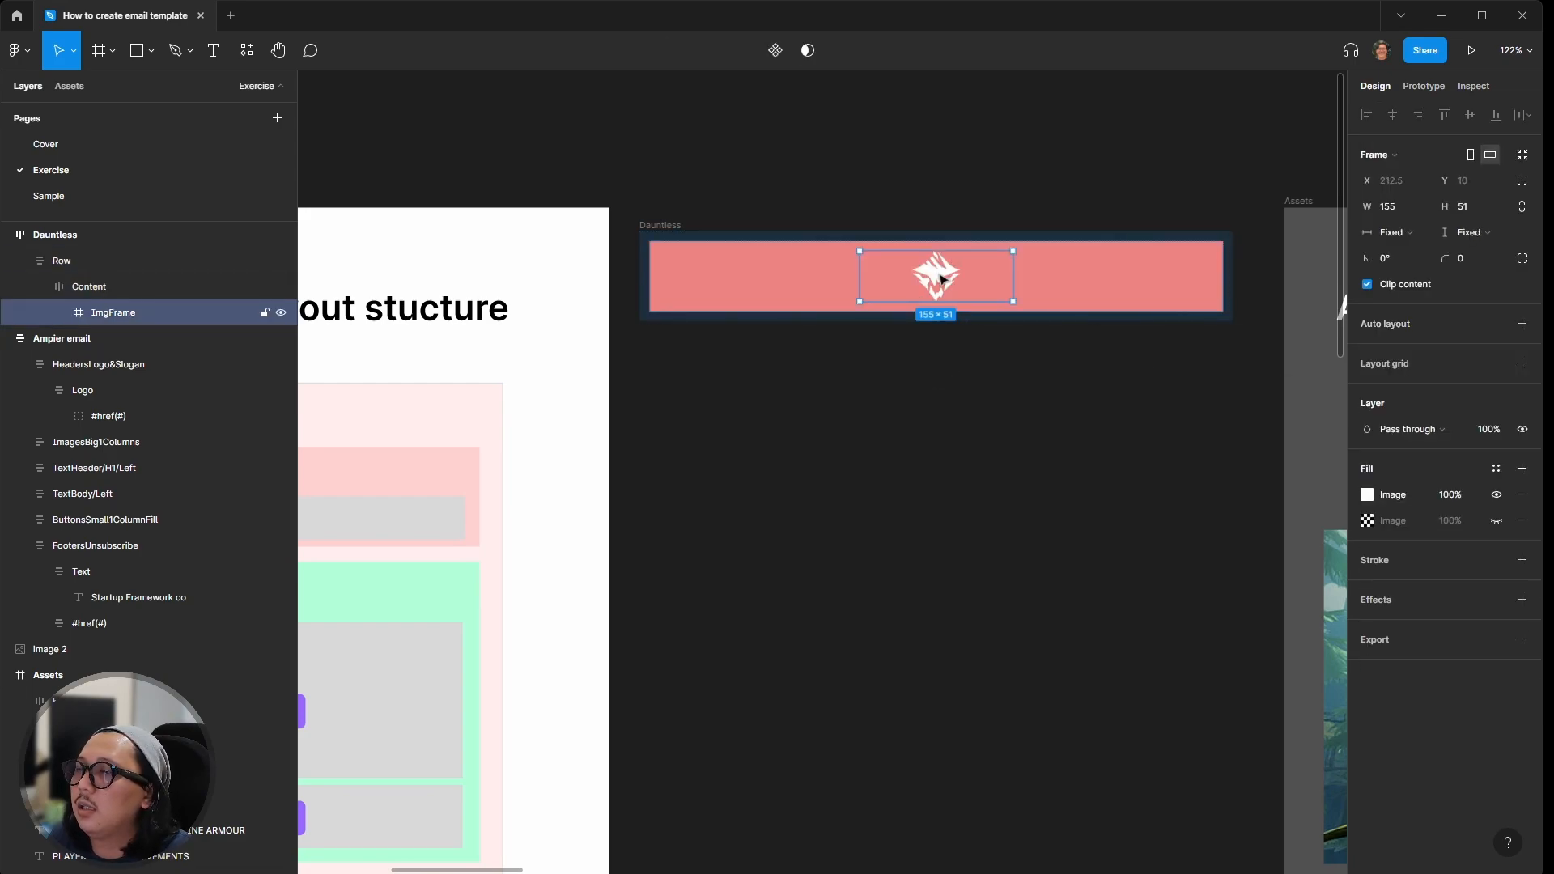
# Step: Hide the EC8484 fill of the Row frame inside the Dauntless frame
pyautogui.click(921, 394)
pyautogui.click(703, 276)
pyautogui.hscroll(2, 738, 375)
pyautogui.scroll(-1, 737, 375)
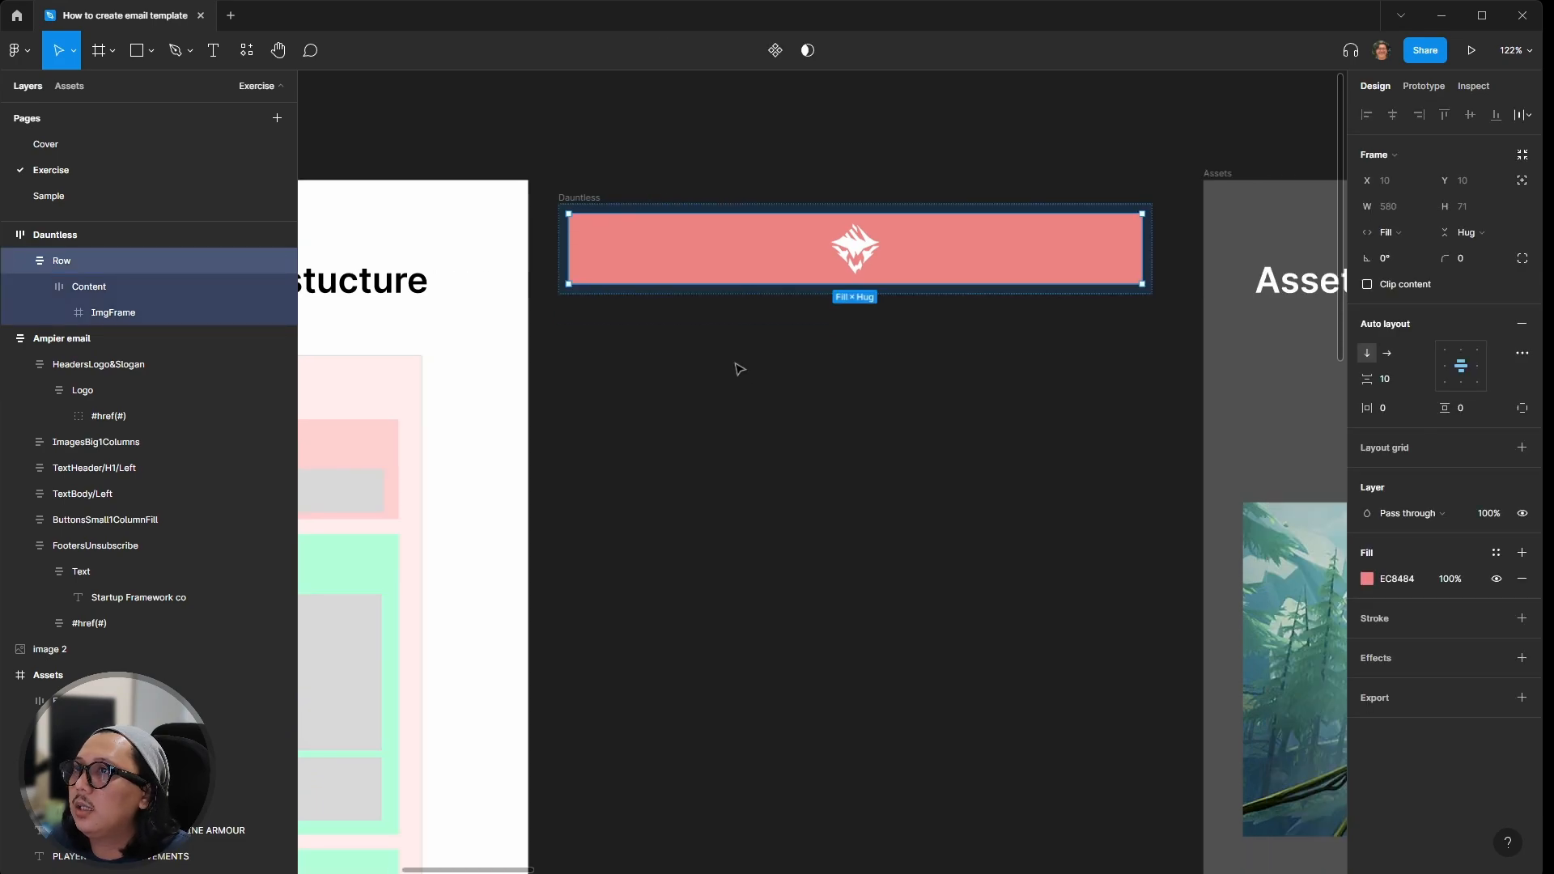
pyautogui.scroll(-3, 739, 369)
pyautogui.scroll(3, 740, 367)
pyautogui.click(692, 344)
pyautogui.click(712, 457)
pyautogui.click(783, 349)
pyautogui.click(711, 454)
pyautogui.scroll(3, 756, 413)
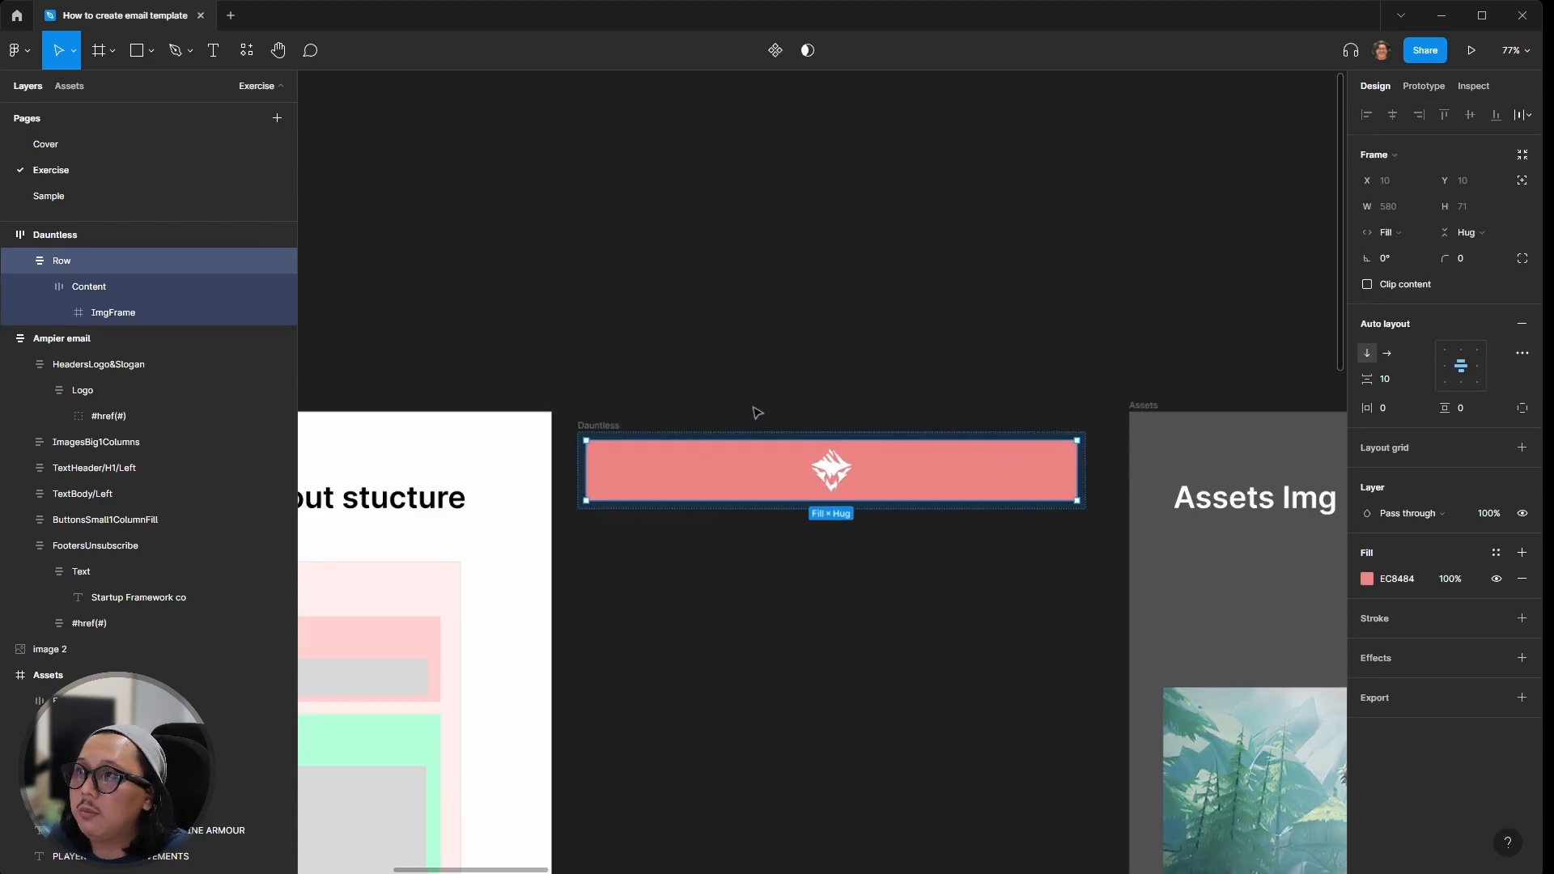
pyautogui.click(1496, 579)
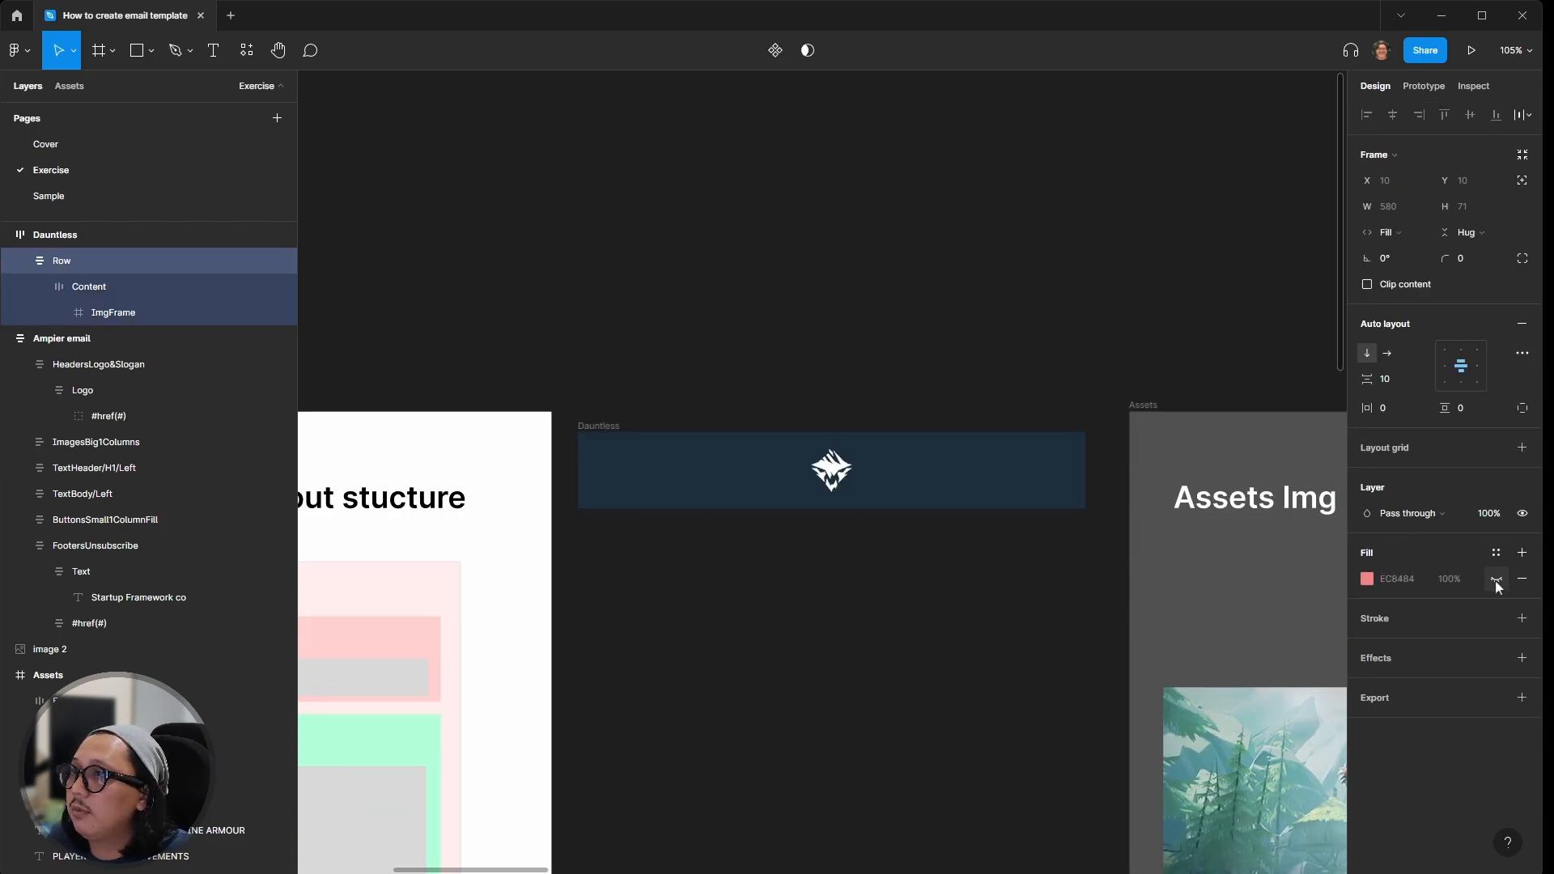
pyautogui.click(979, 385)
# Step: Sample the dark blue background of the finished sample email as the Dauntless frame's fill colour, 1D2E3D
pyautogui.scroll(-3, 791, 381)
pyautogui.click(696, 402)
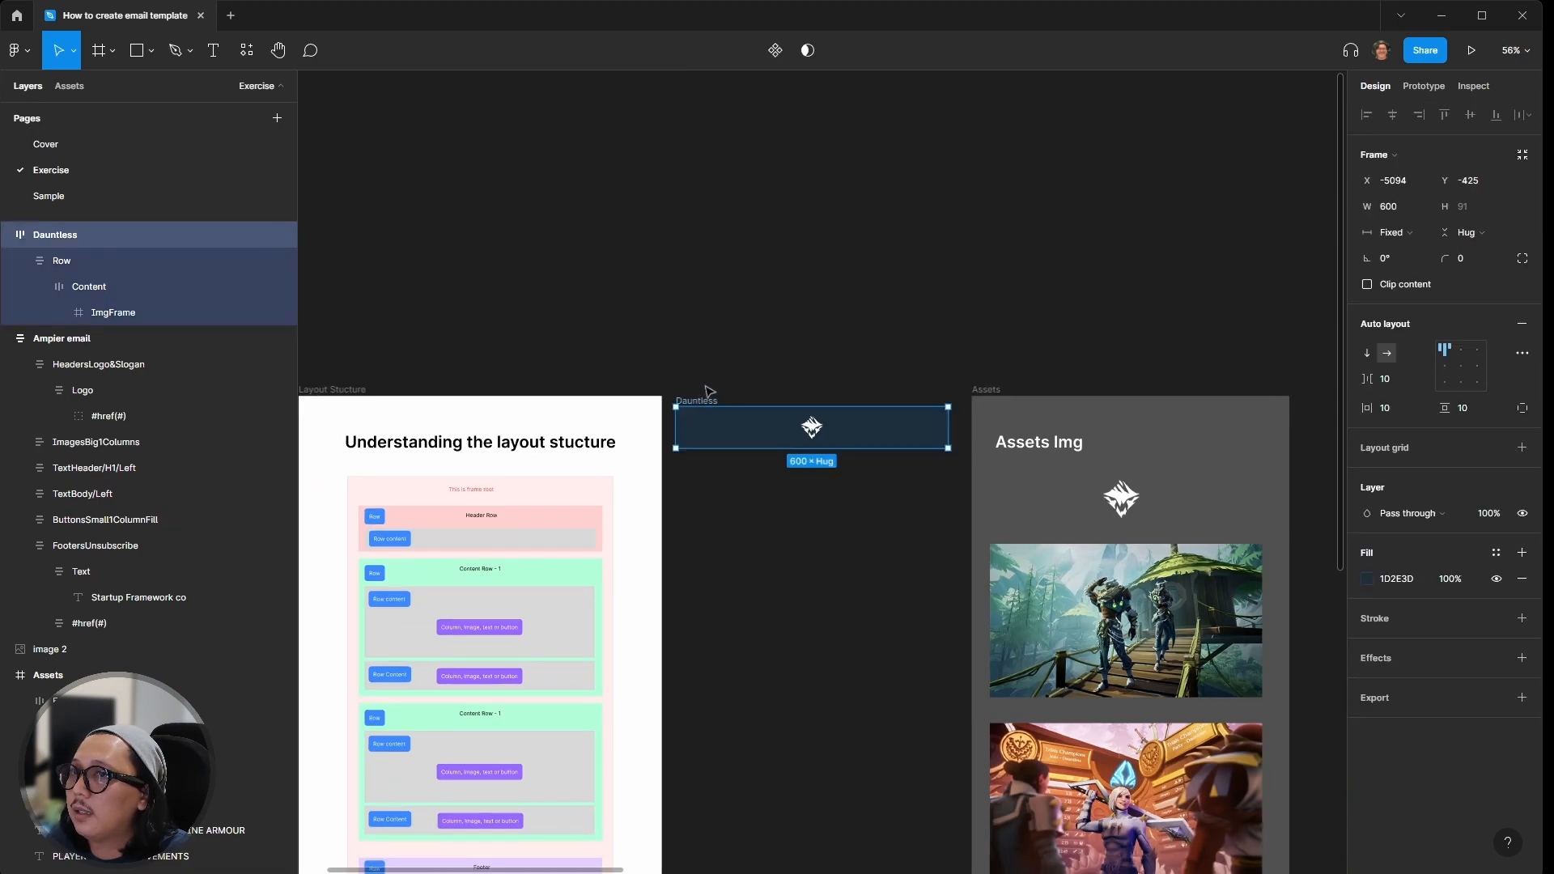
pyautogui.scroll(-3, 713, 407)
pyautogui.scroll(3, 1294, 453)
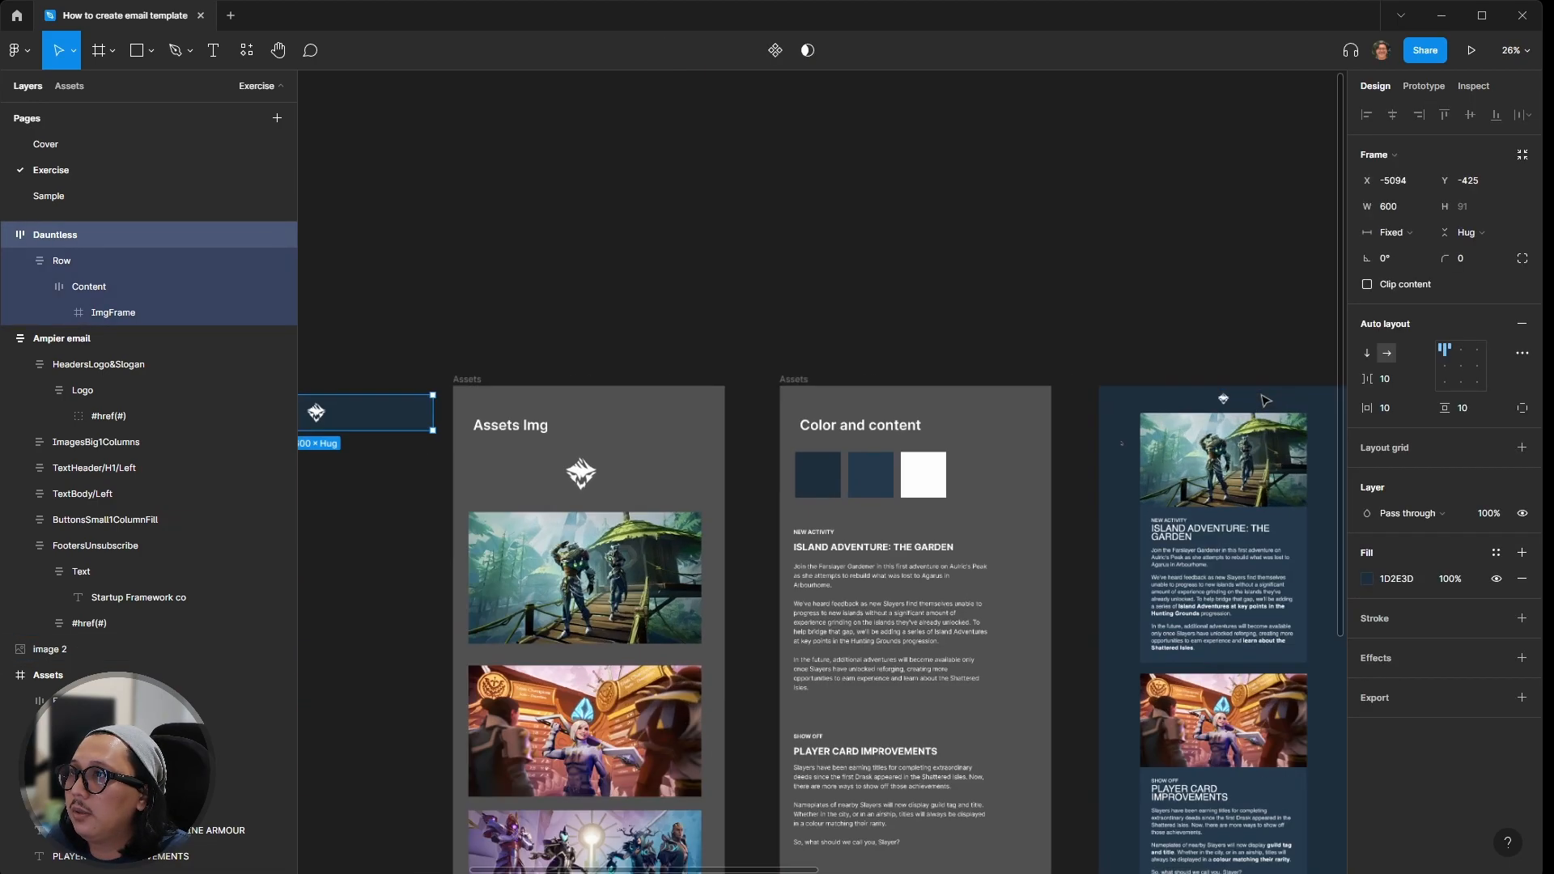
pyautogui.click(1372, 581)
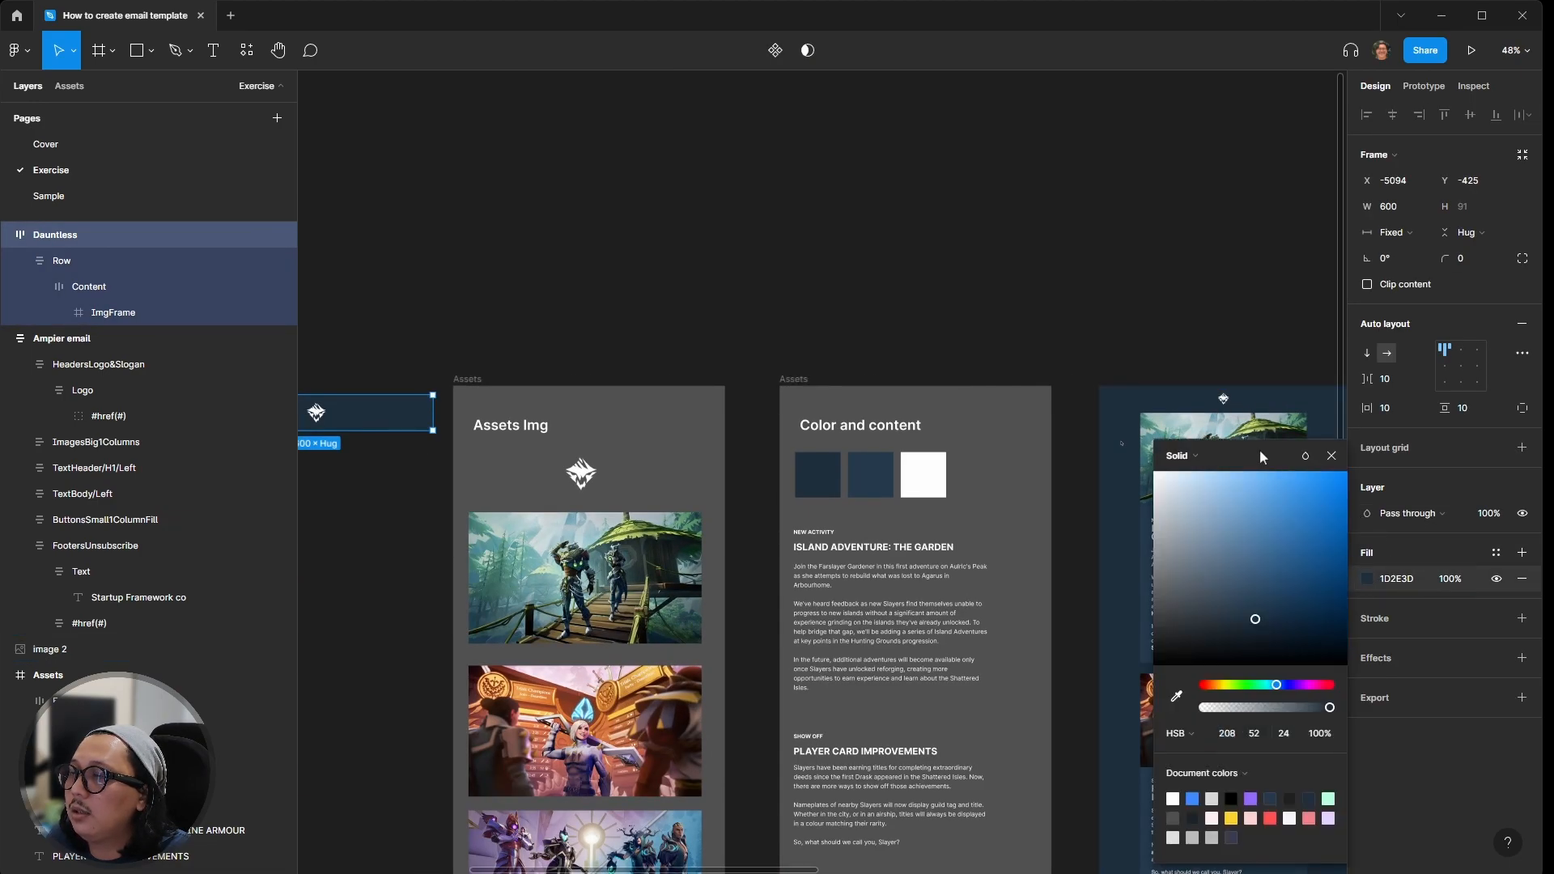
pyautogui.moveTo(1260, 449); pyautogui.dragTo(965, 469)
pyautogui.click(881, 717)
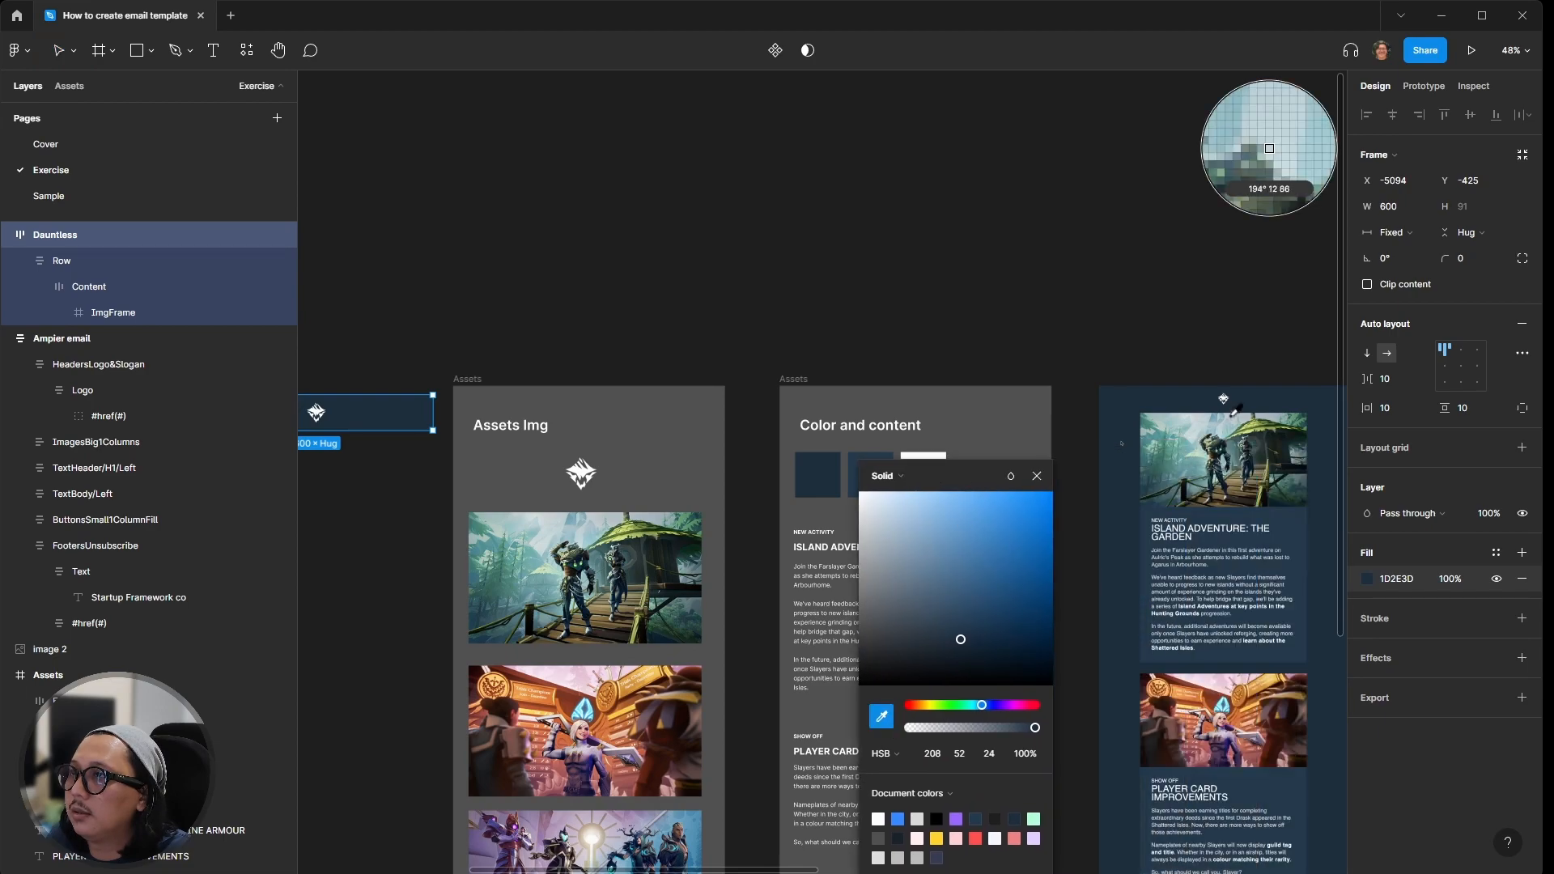
pyautogui.click(1190, 393)
pyautogui.click(1056, 326)
pyautogui.scroll(5, 926, 426)
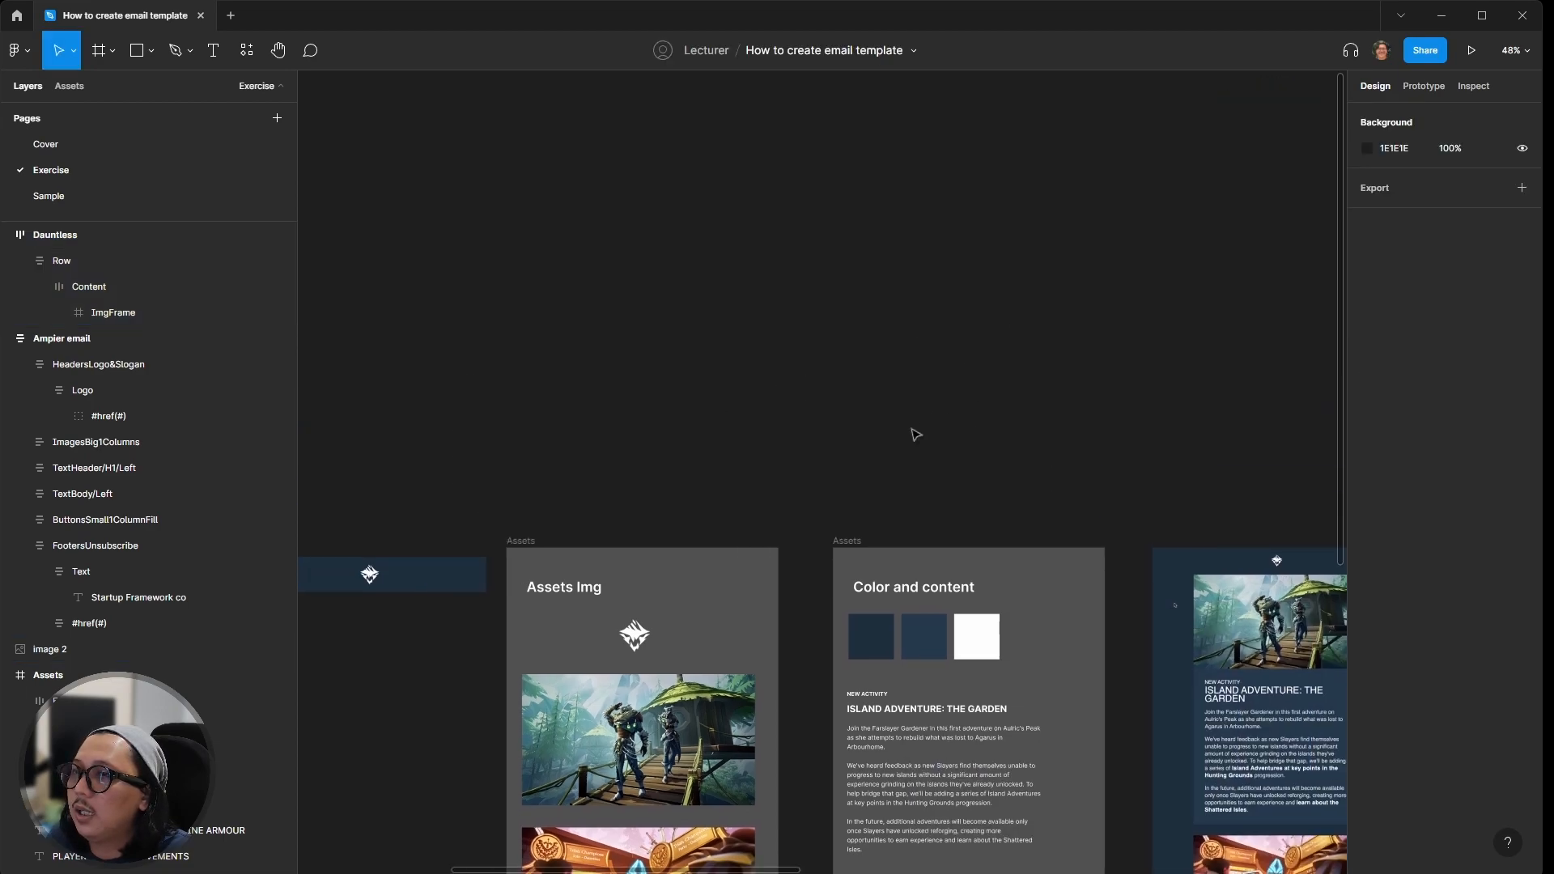
pyautogui.scroll(-5, 670, 543)
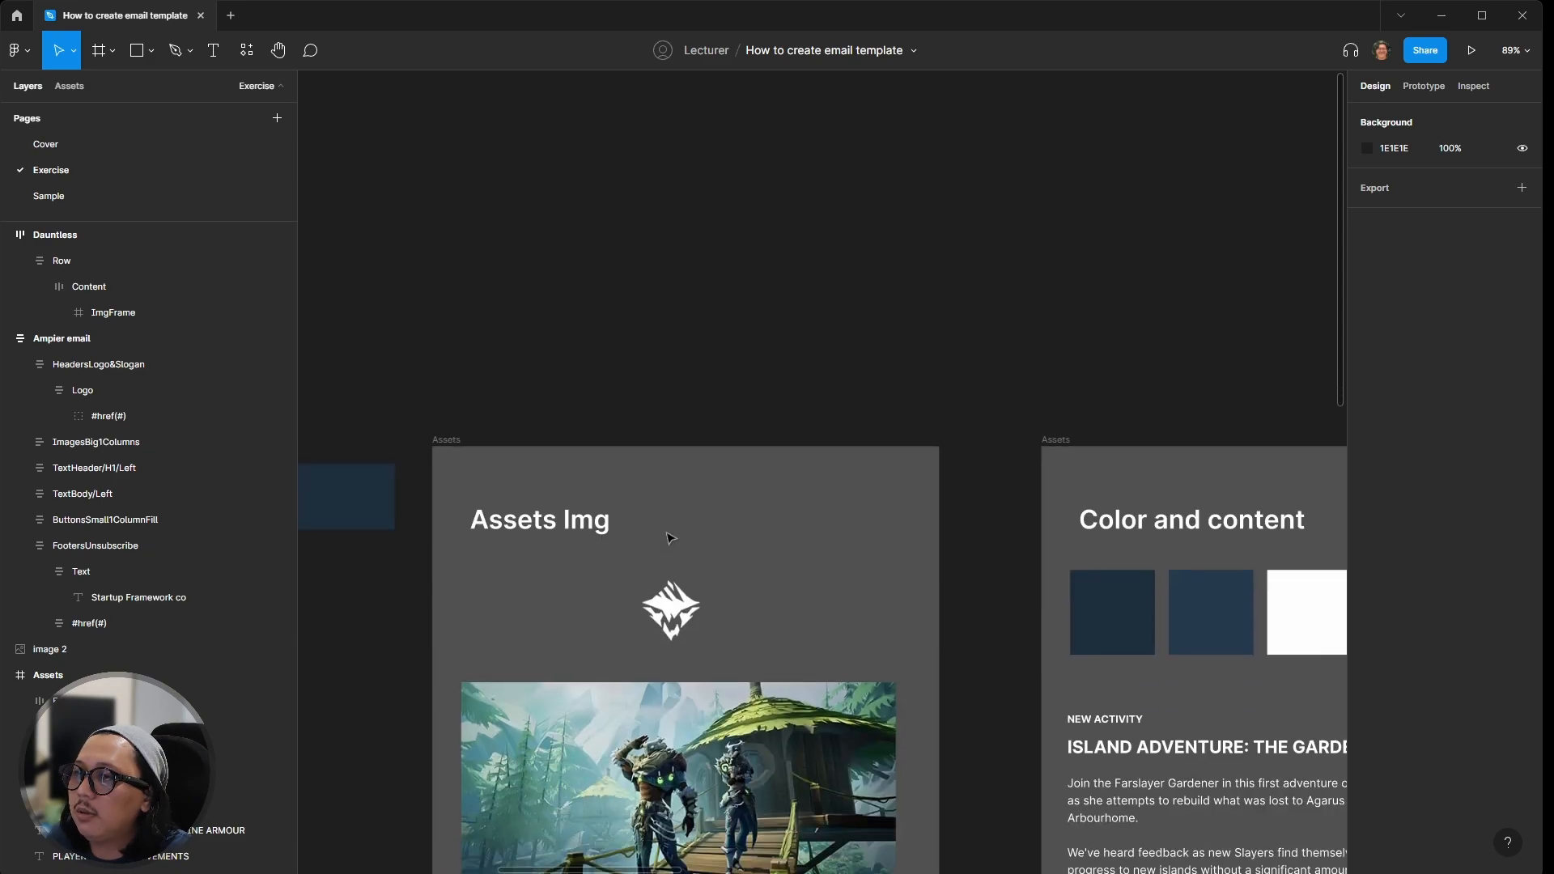
pyautogui.scroll(-1, 670, 515)
pyautogui.scroll(-3, 670, 514)
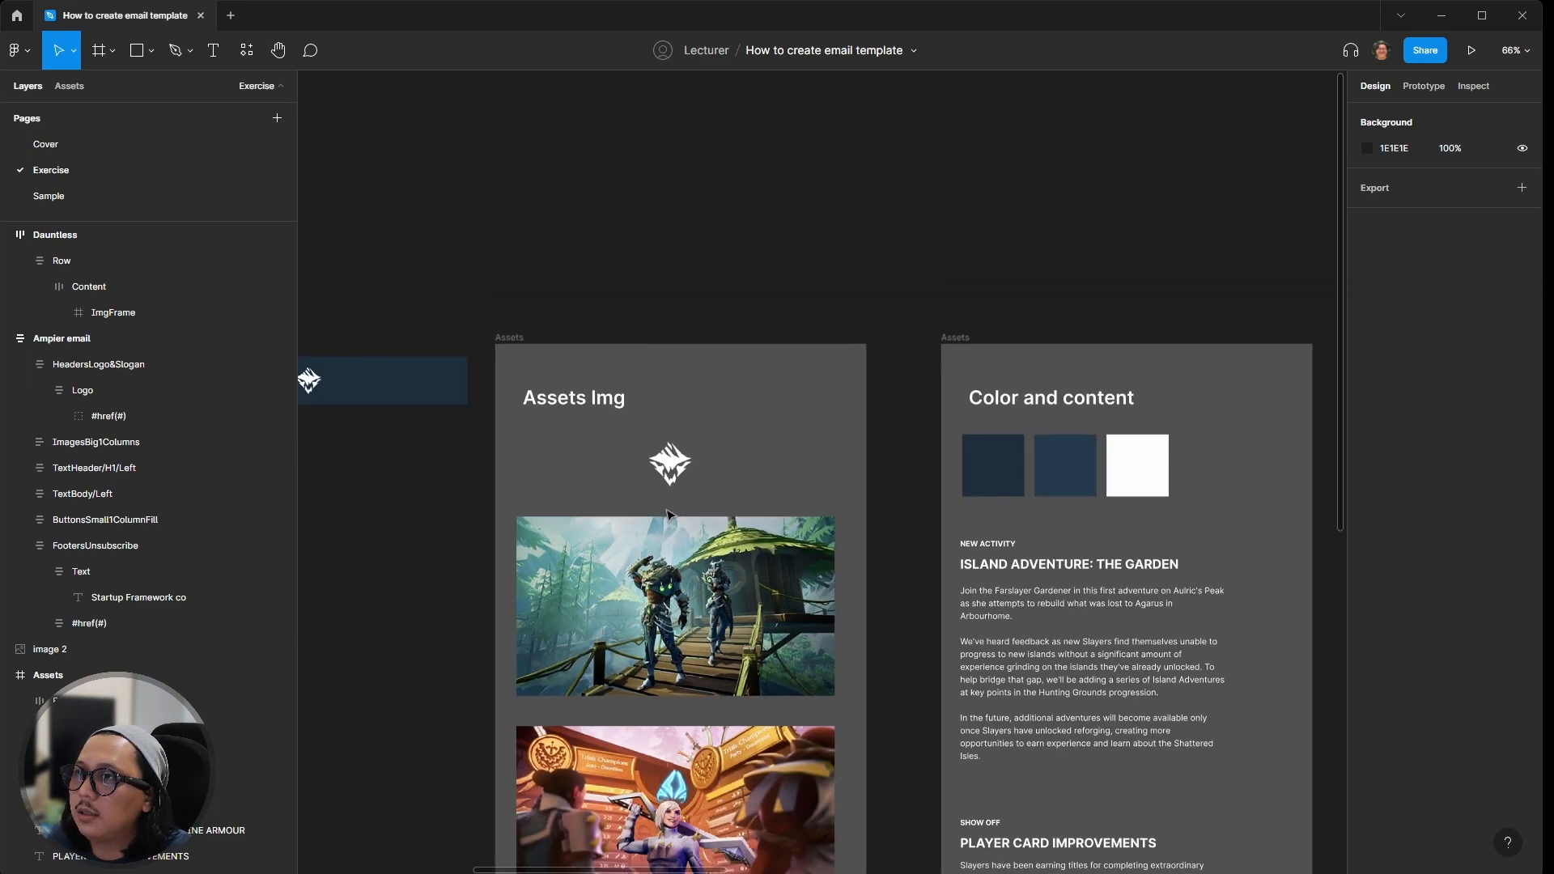
# Step: Rename the Row layer inside the Dauntless frame as "Row header"
pyautogui.hscroll(-2, 670, 515)
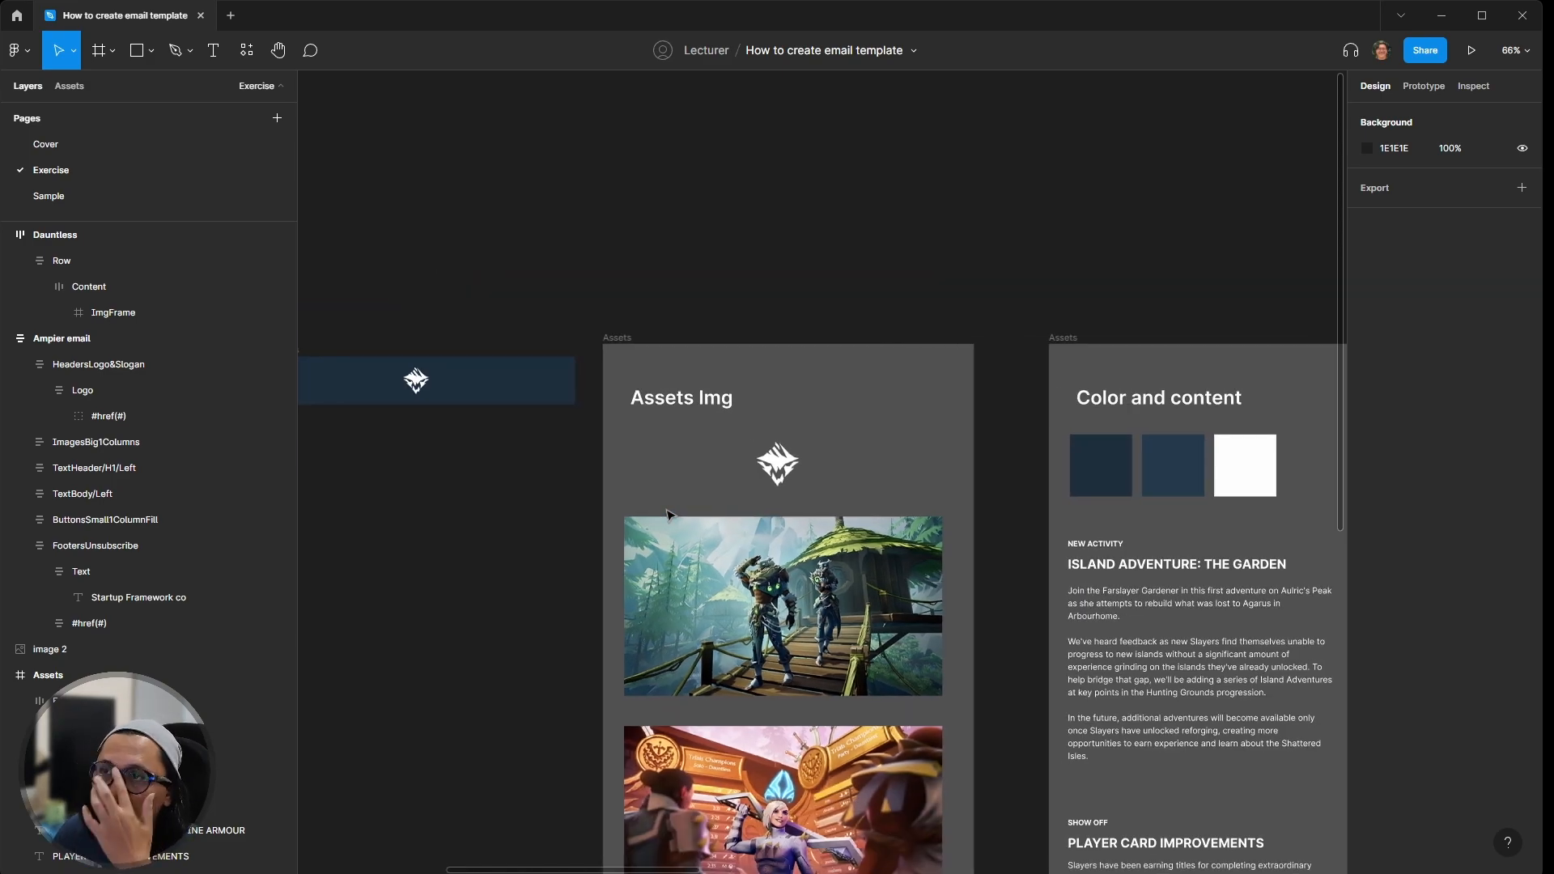
pyautogui.hscroll(-4, 683, 507)
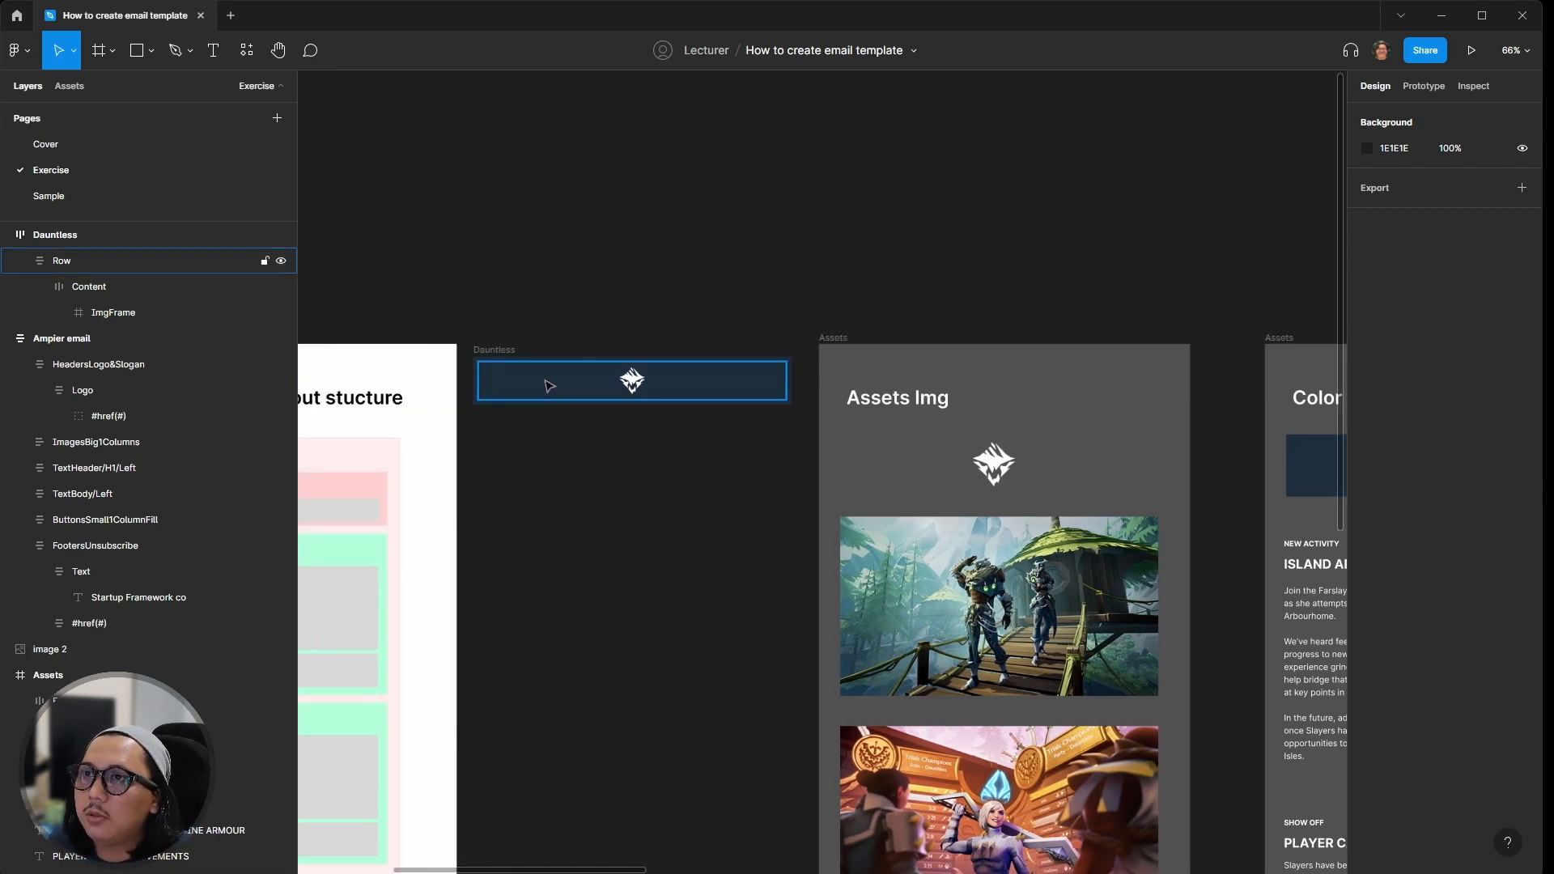
pyautogui.click(548, 386)
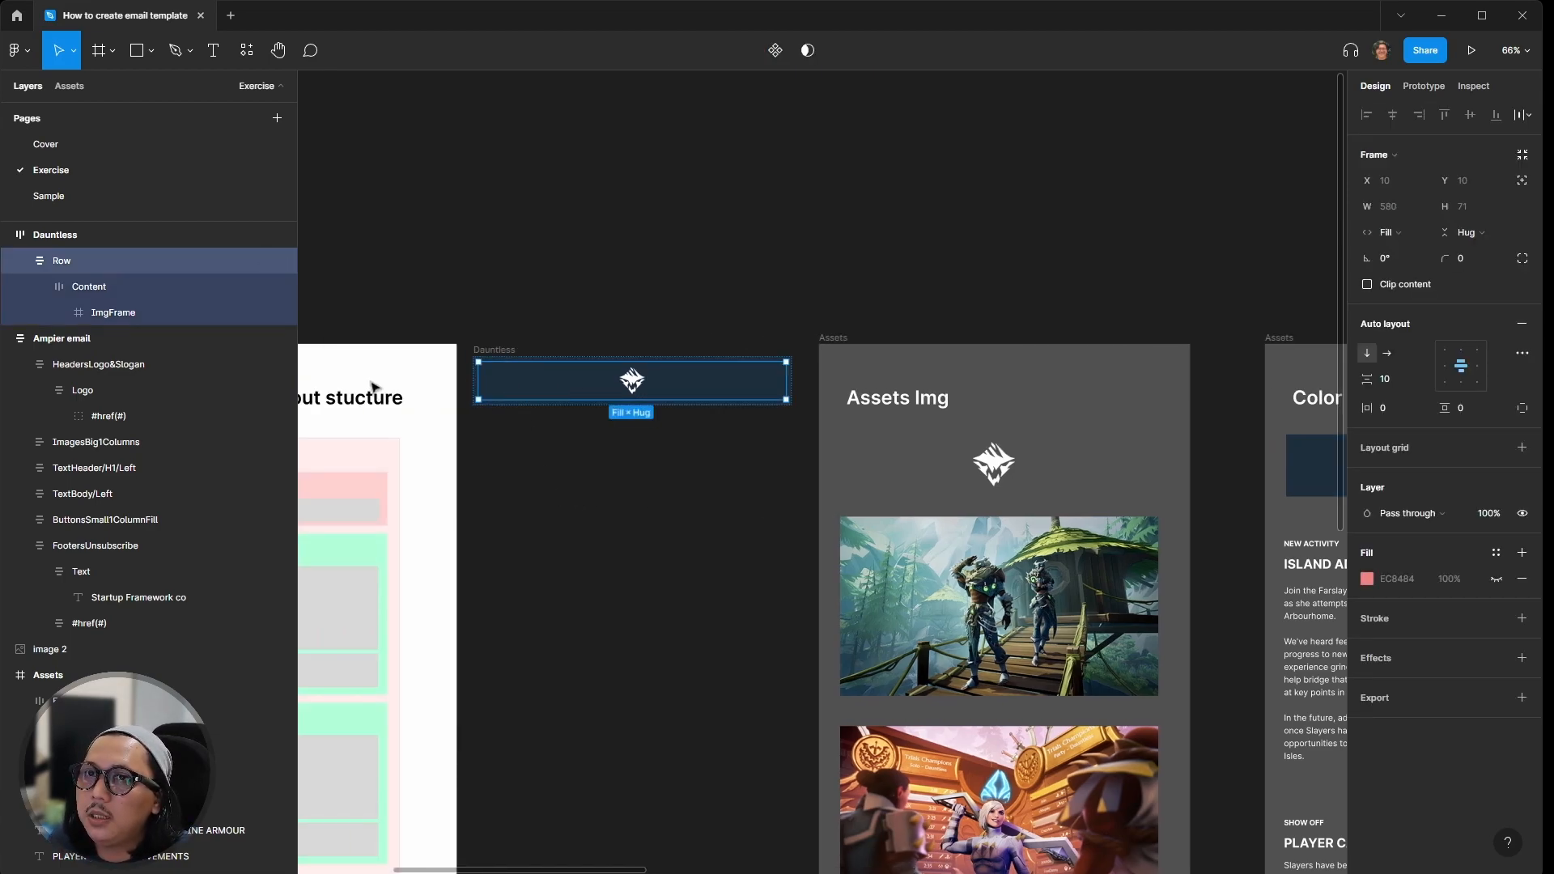
pyautogui.click(46, 285)
pyautogui.click(21, 260)
pyautogui.click(49, 260)
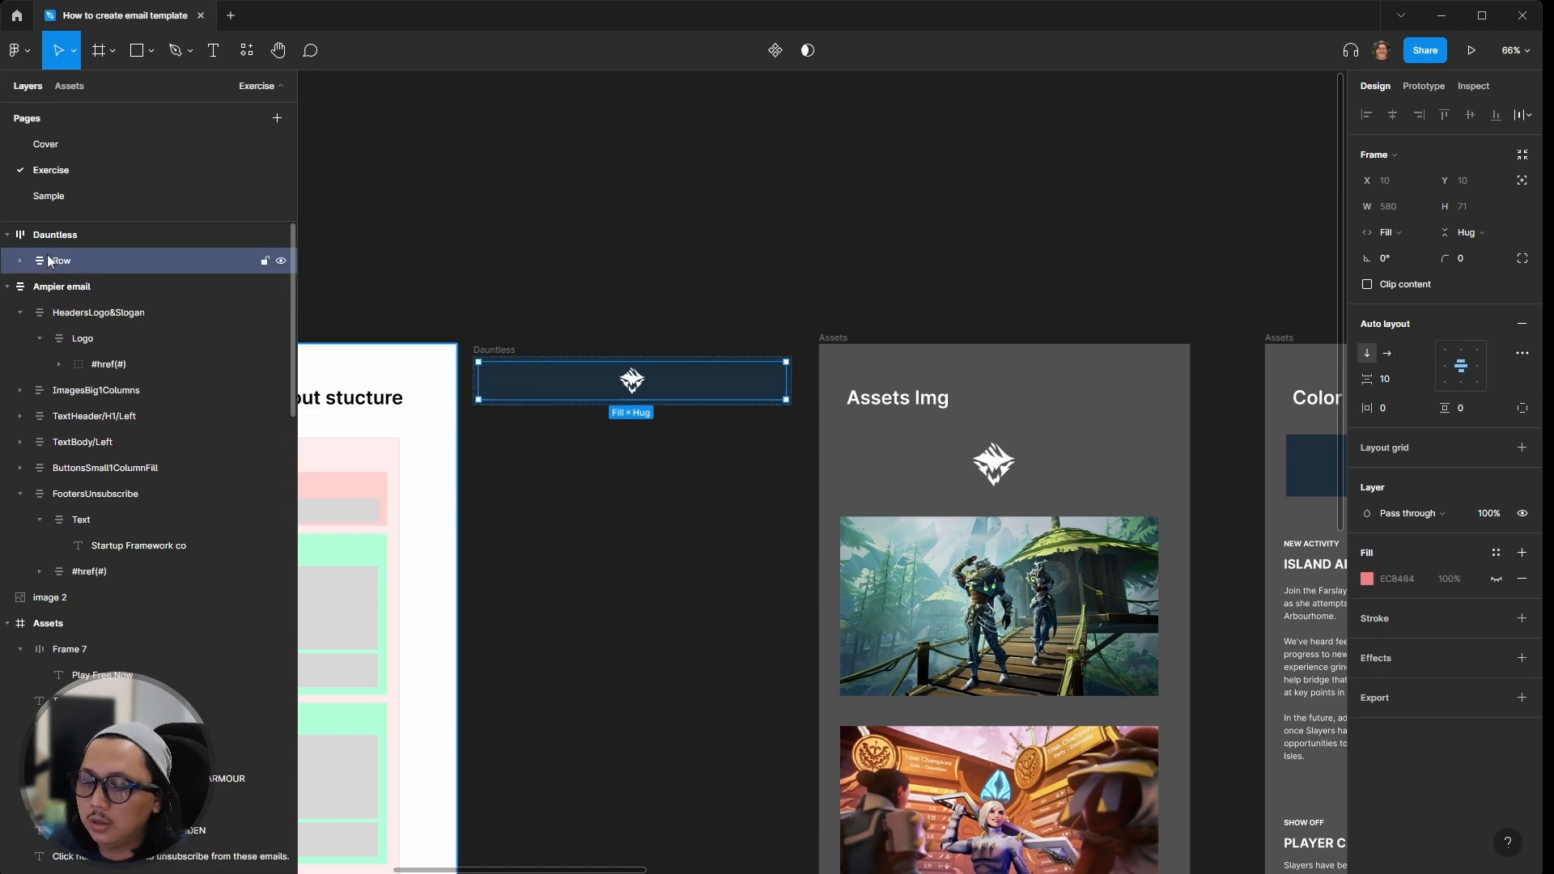
pyautogui.doubleClick(49, 261)
pyautogui.write('head')
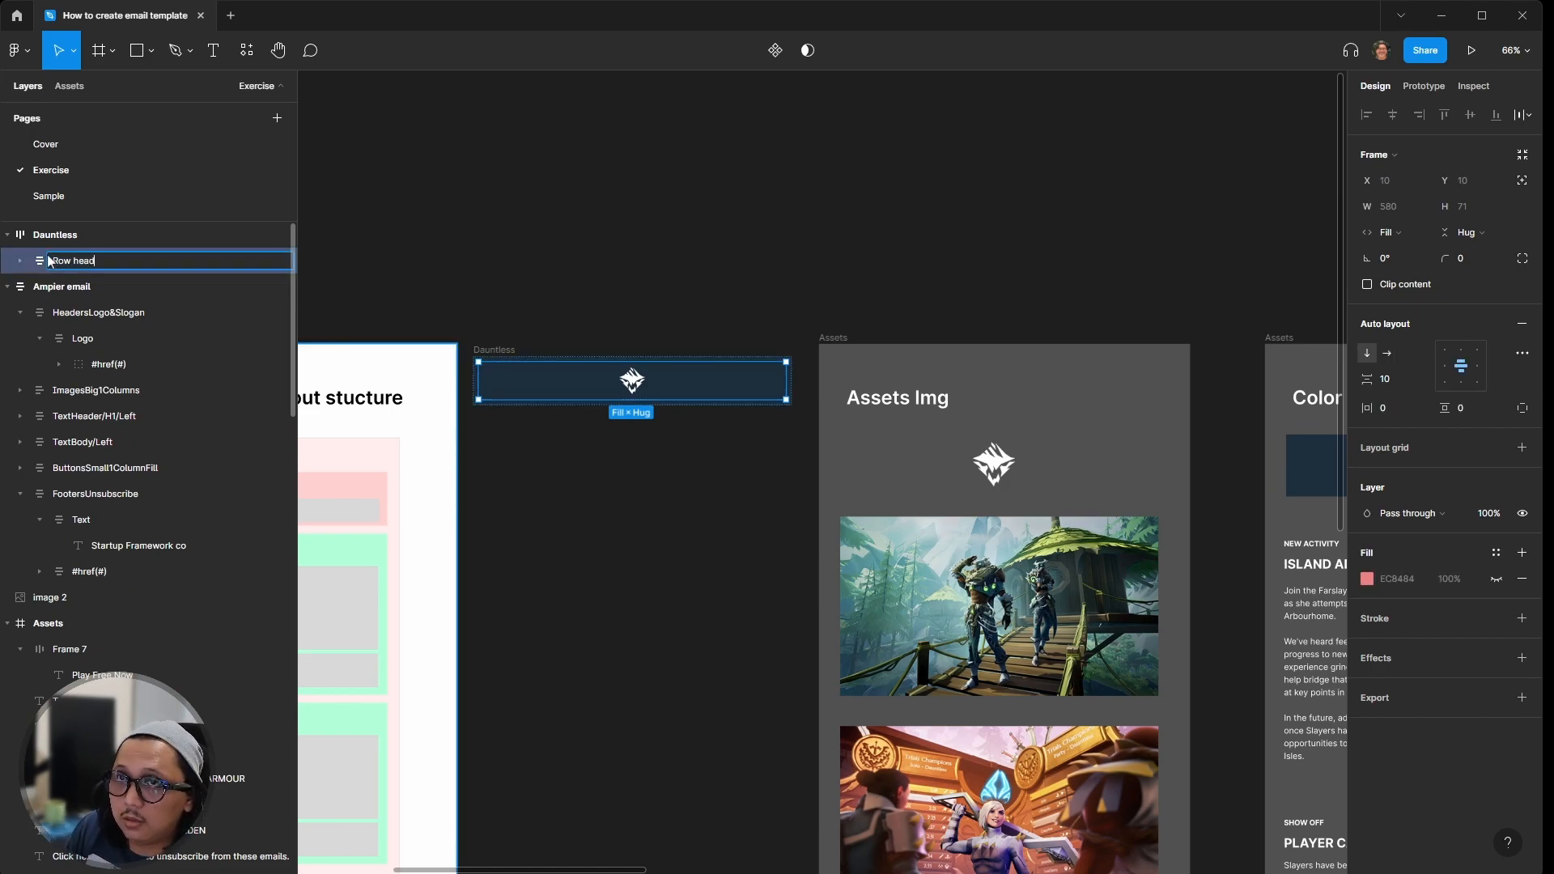
pyautogui.write('er')
pyautogui.press('Return')
pyautogui.click(596, 236)
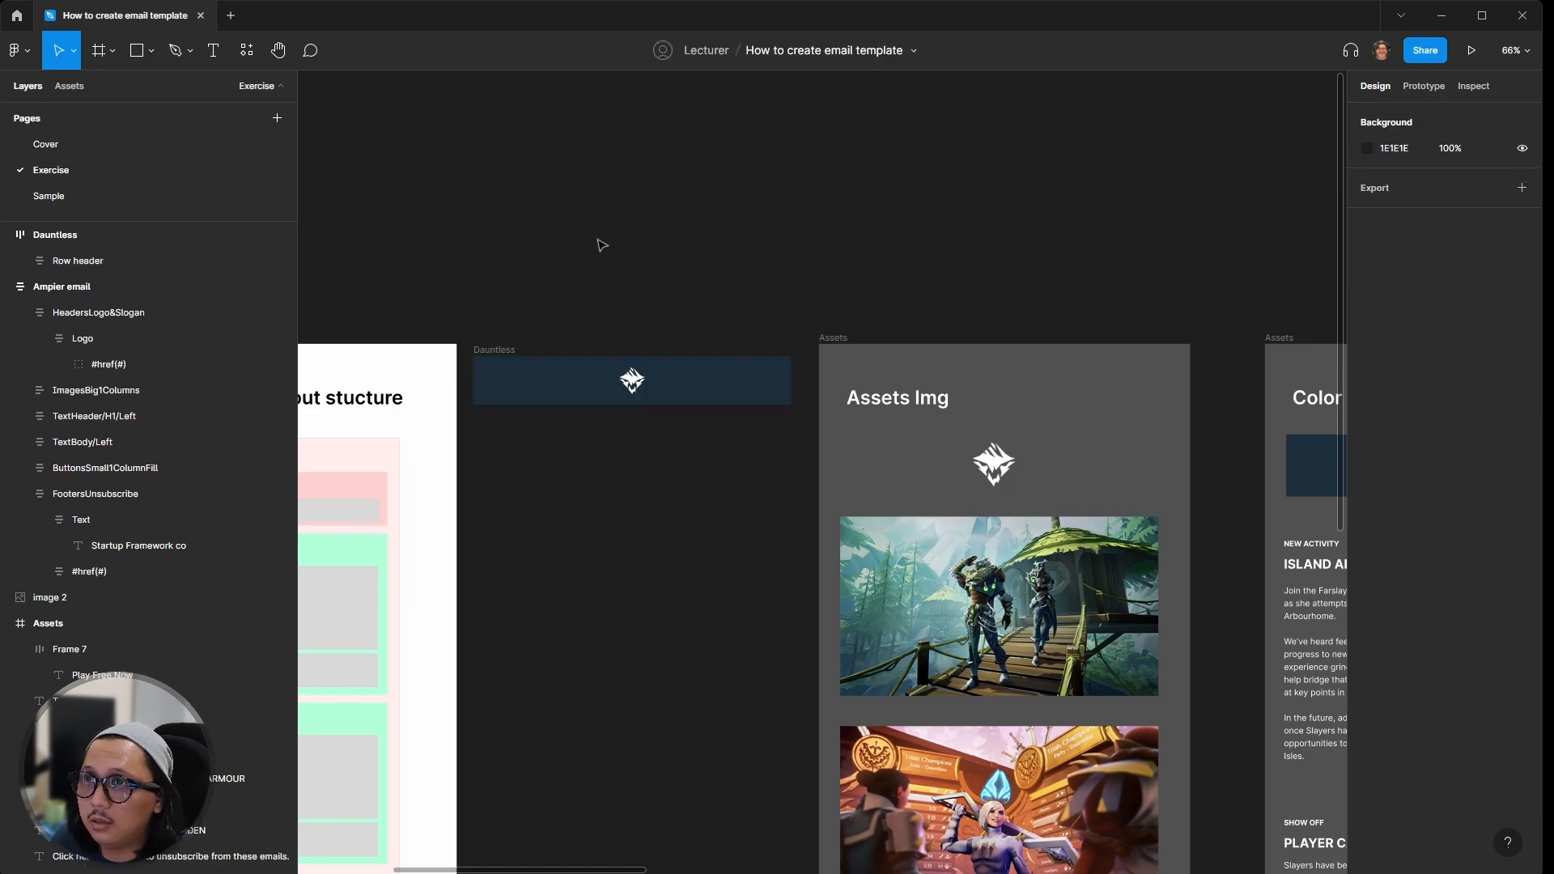
pyautogui.click(628, 392)
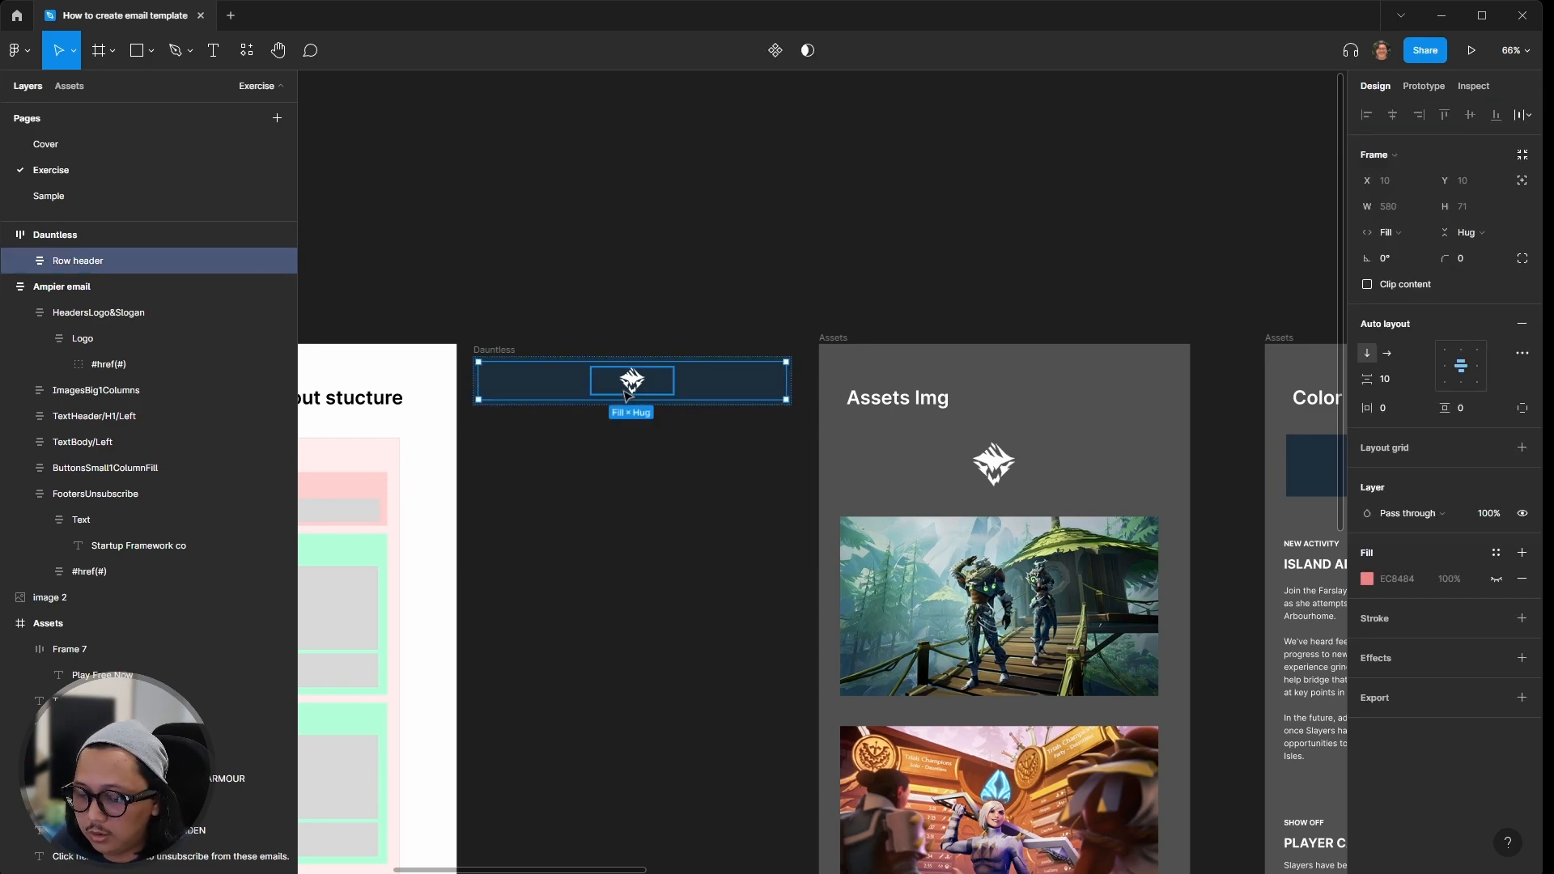
pyautogui.scroll(5, 537, 396)
pyautogui.click(600, 537)
pyautogui.click(607, 381)
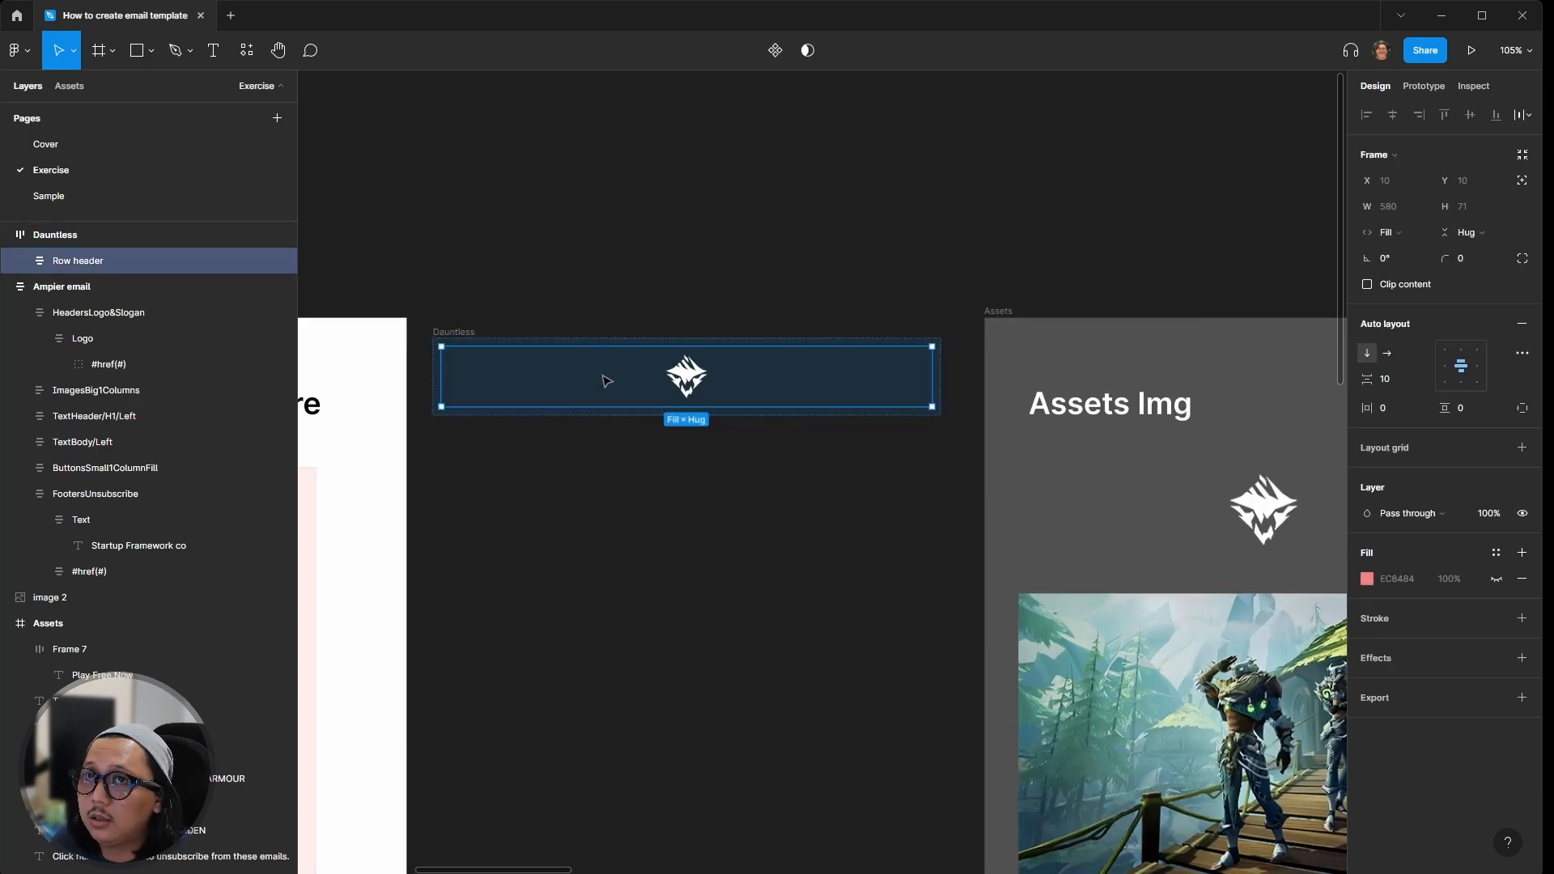
pyautogui.hotkey('ctrl', 'd')
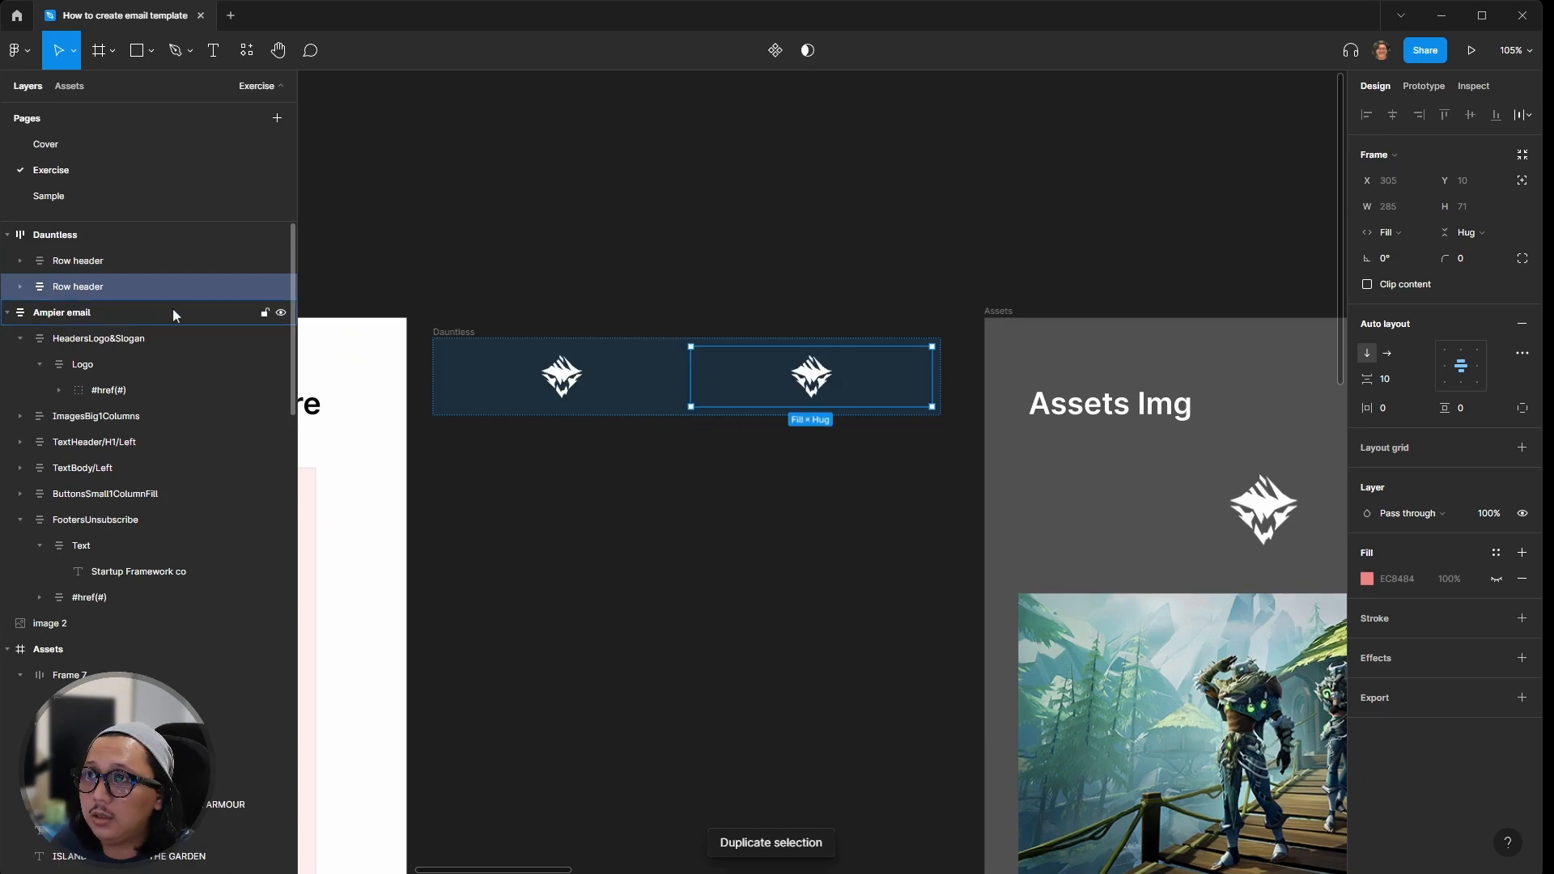
pyautogui.click(570, 301)
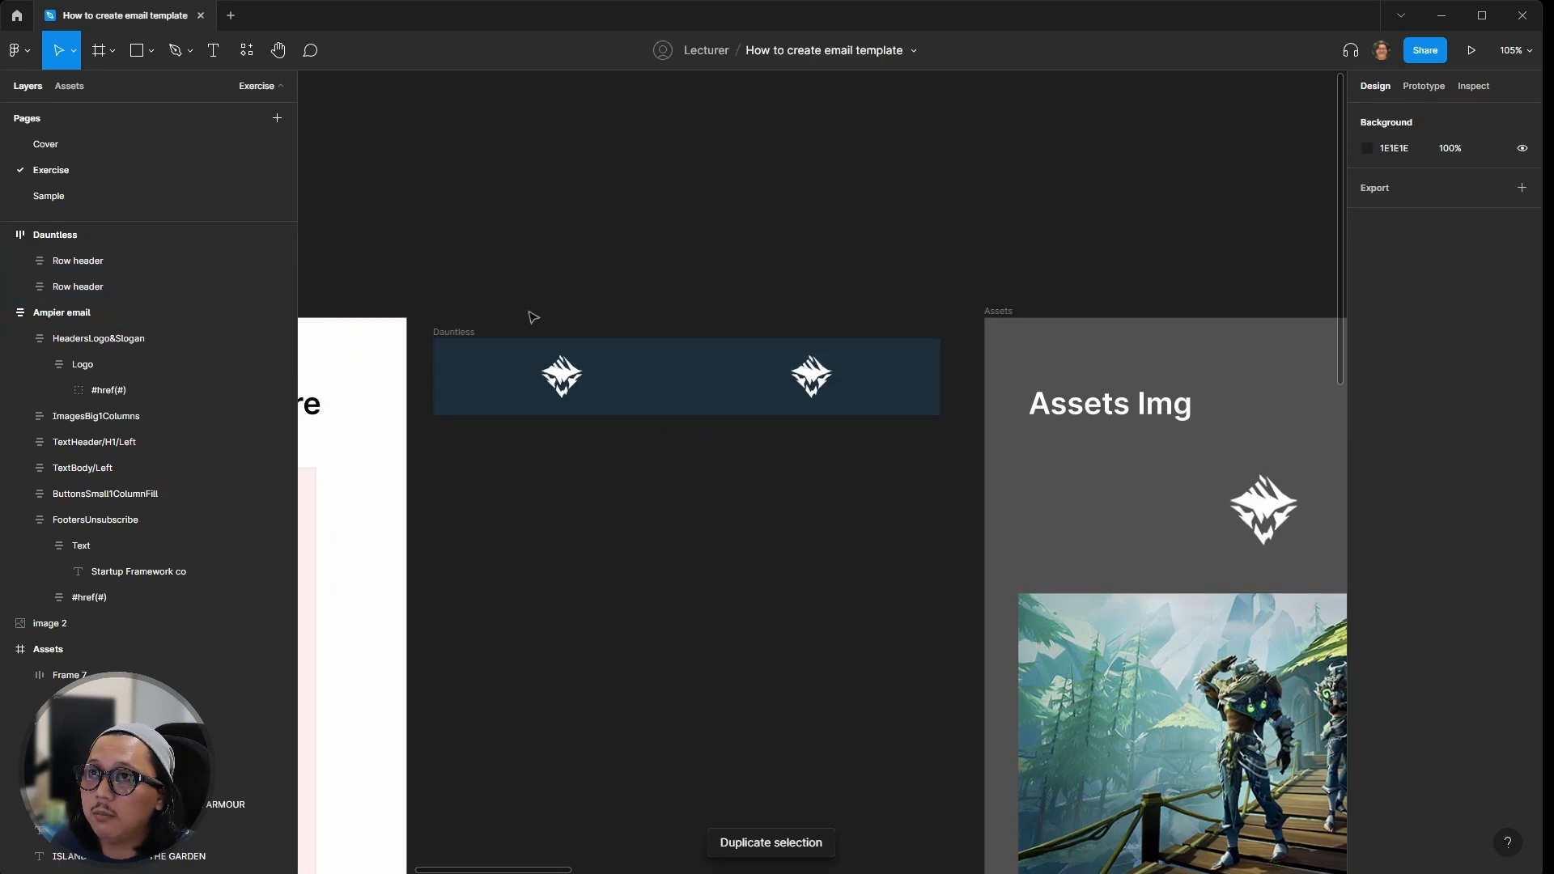
pyautogui.click(437, 333)
pyautogui.click(756, 382)
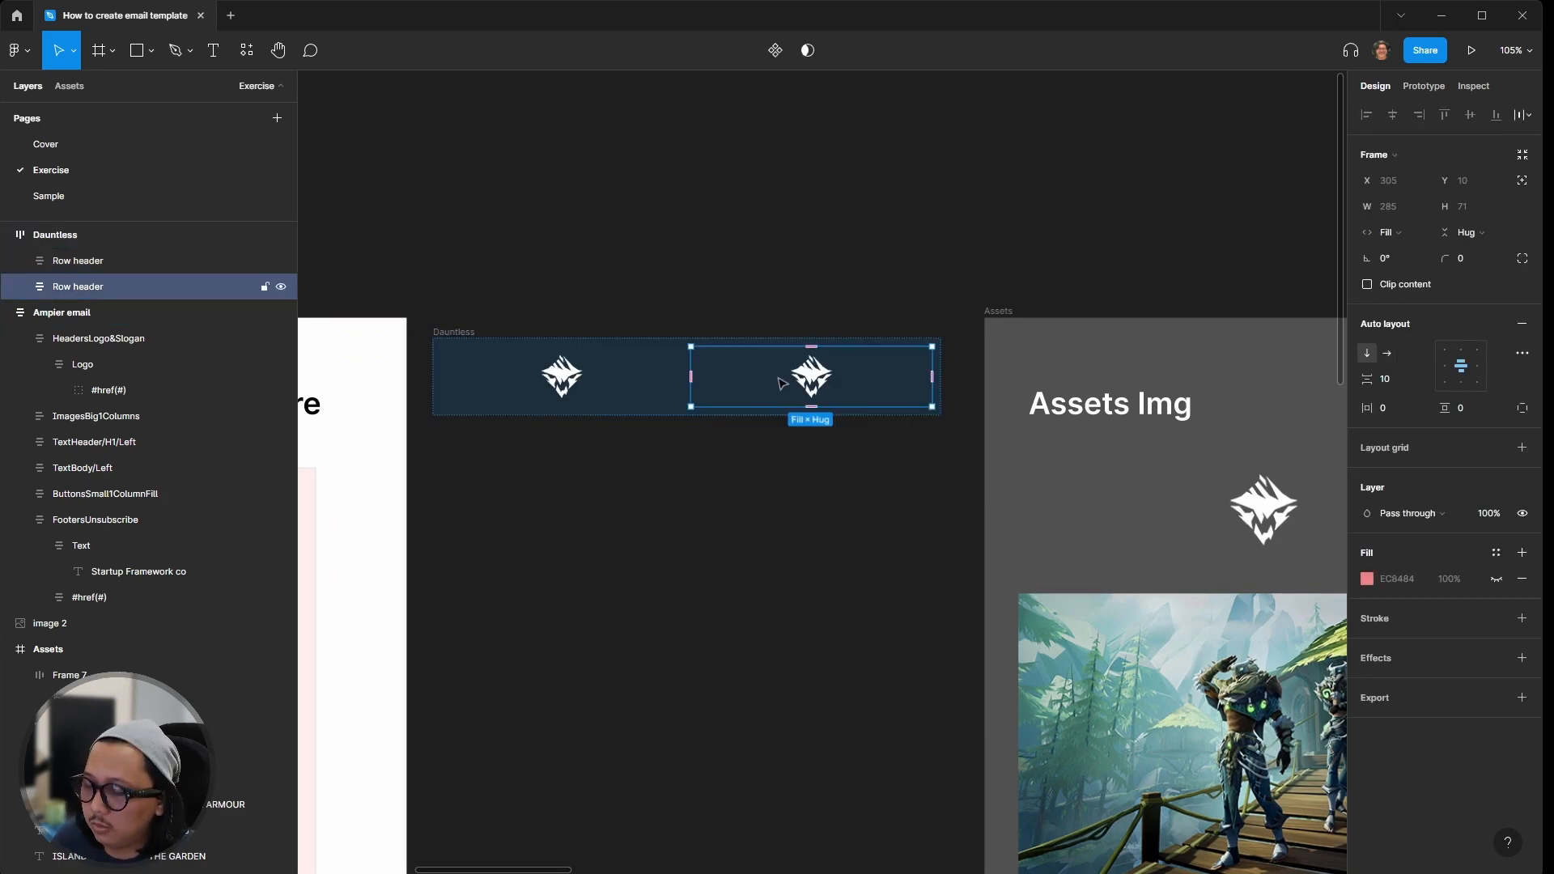
pyautogui.press('Delete')
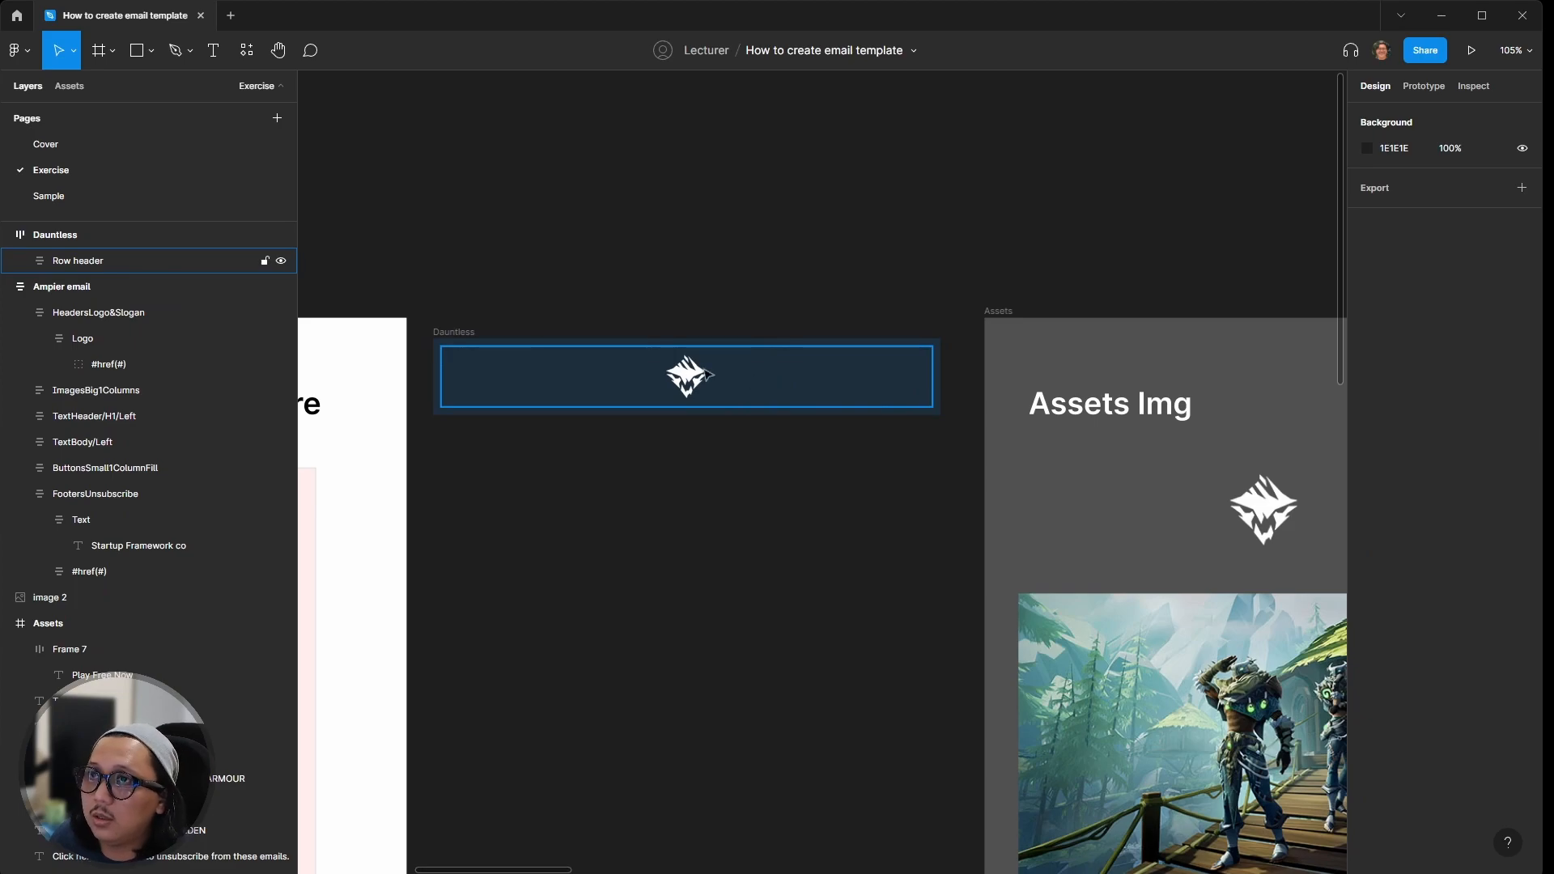
# Step: Set the Dauntless frame's auto layout to vertical direction and duplicate the Row header frame within it
pyautogui.click(457, 332)
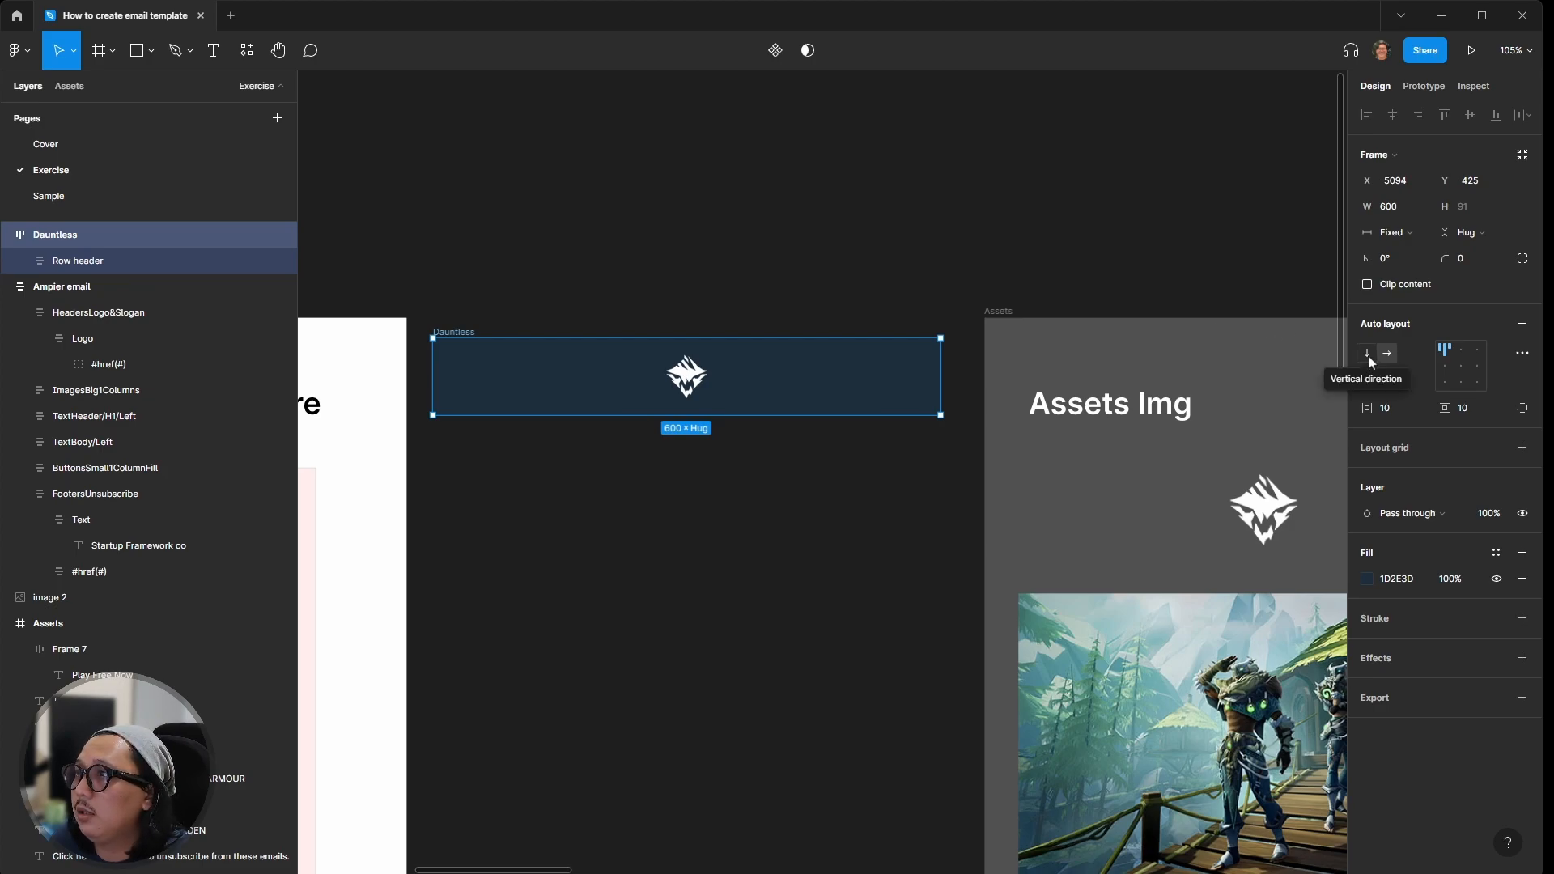
pyautogui.click(576, 256)
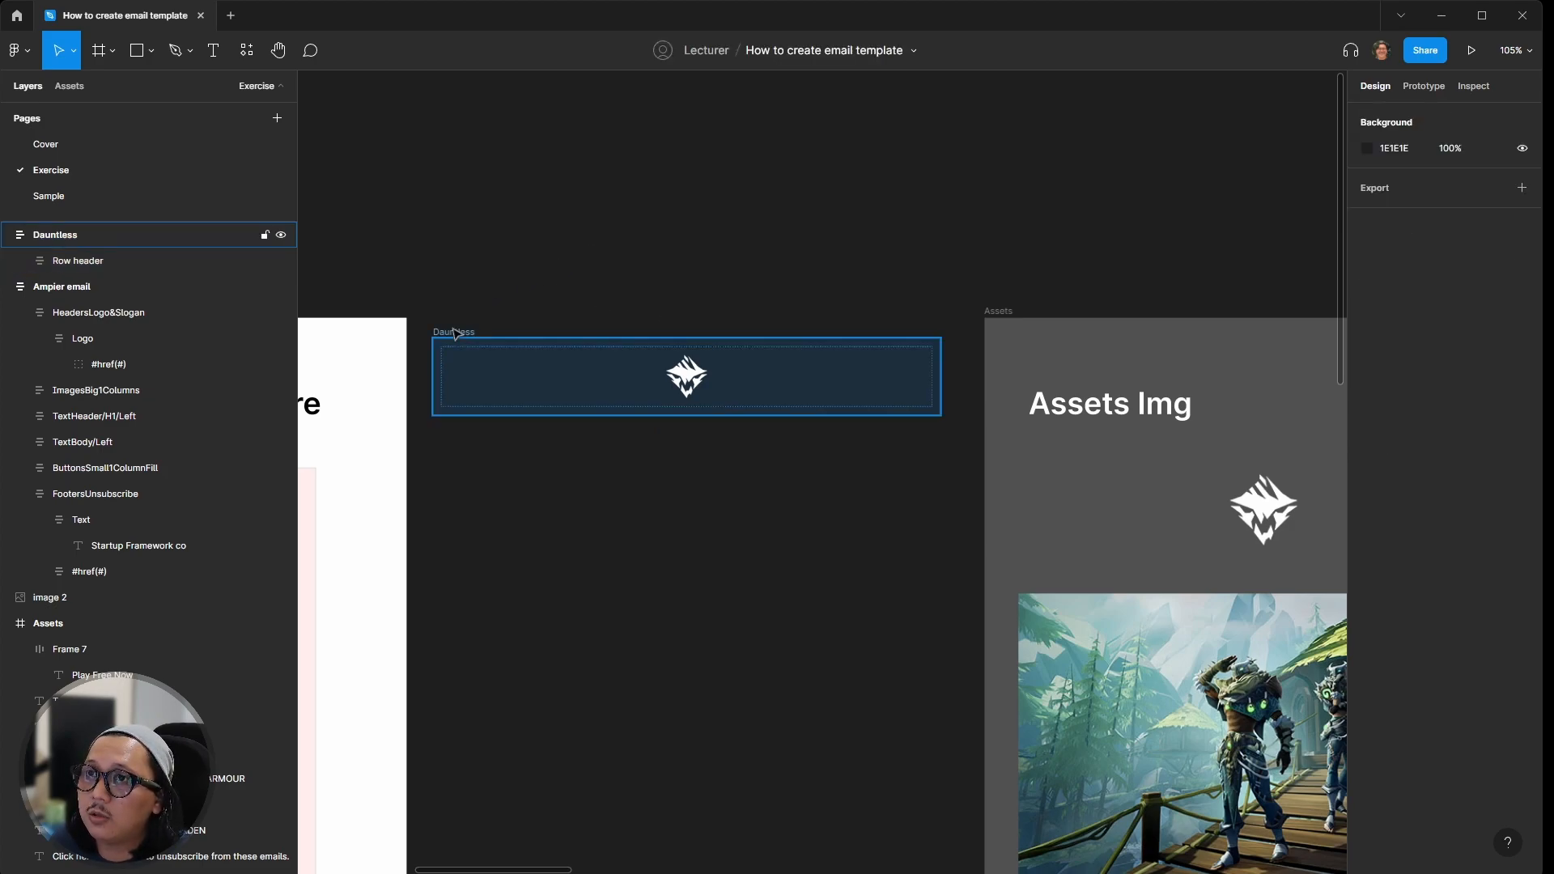
pyautogui.doubleClick(479, 376)
pyautogui.hotkey('ctrl', 'd')
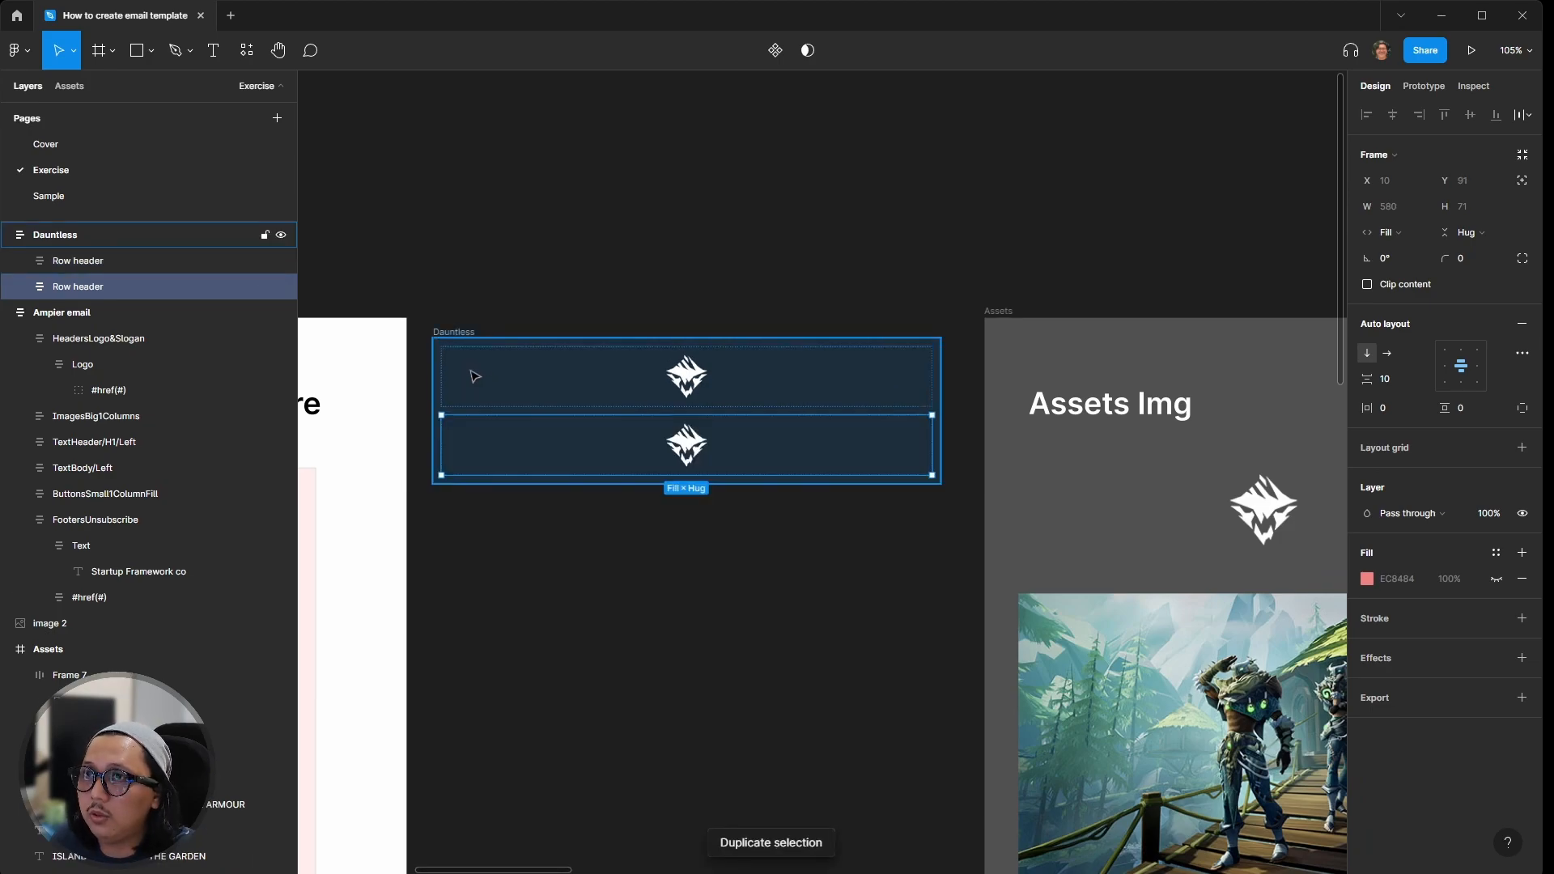
pyautogui.click(660, 234)
# Step: Rename the lower copy of the Row header frame as "Row Content"
pyautogui.click(545, 440)
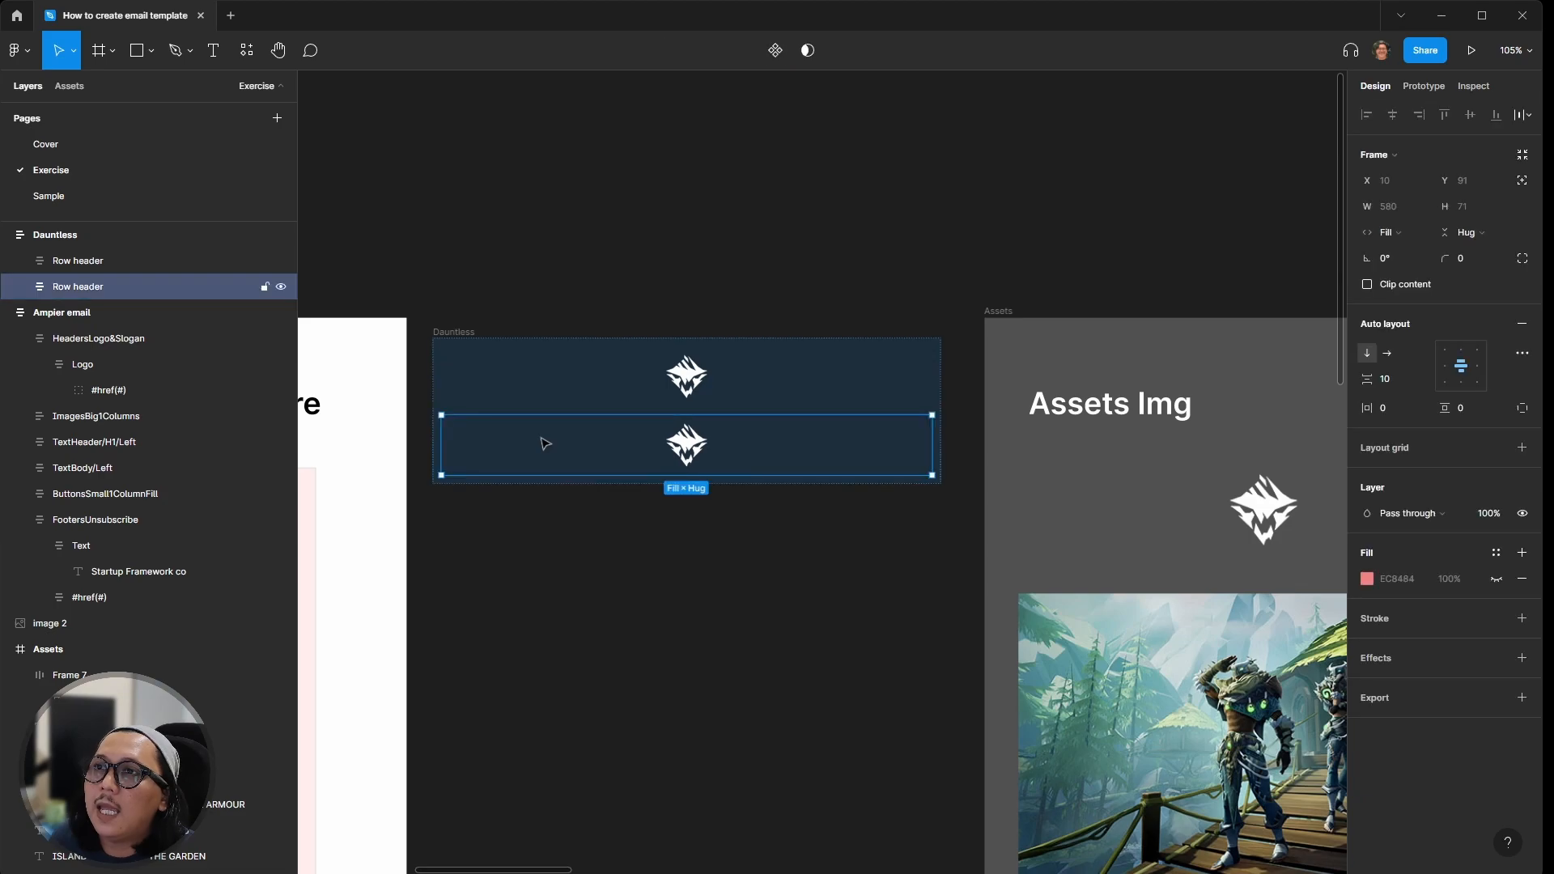
pyautogui.click(20, 286)
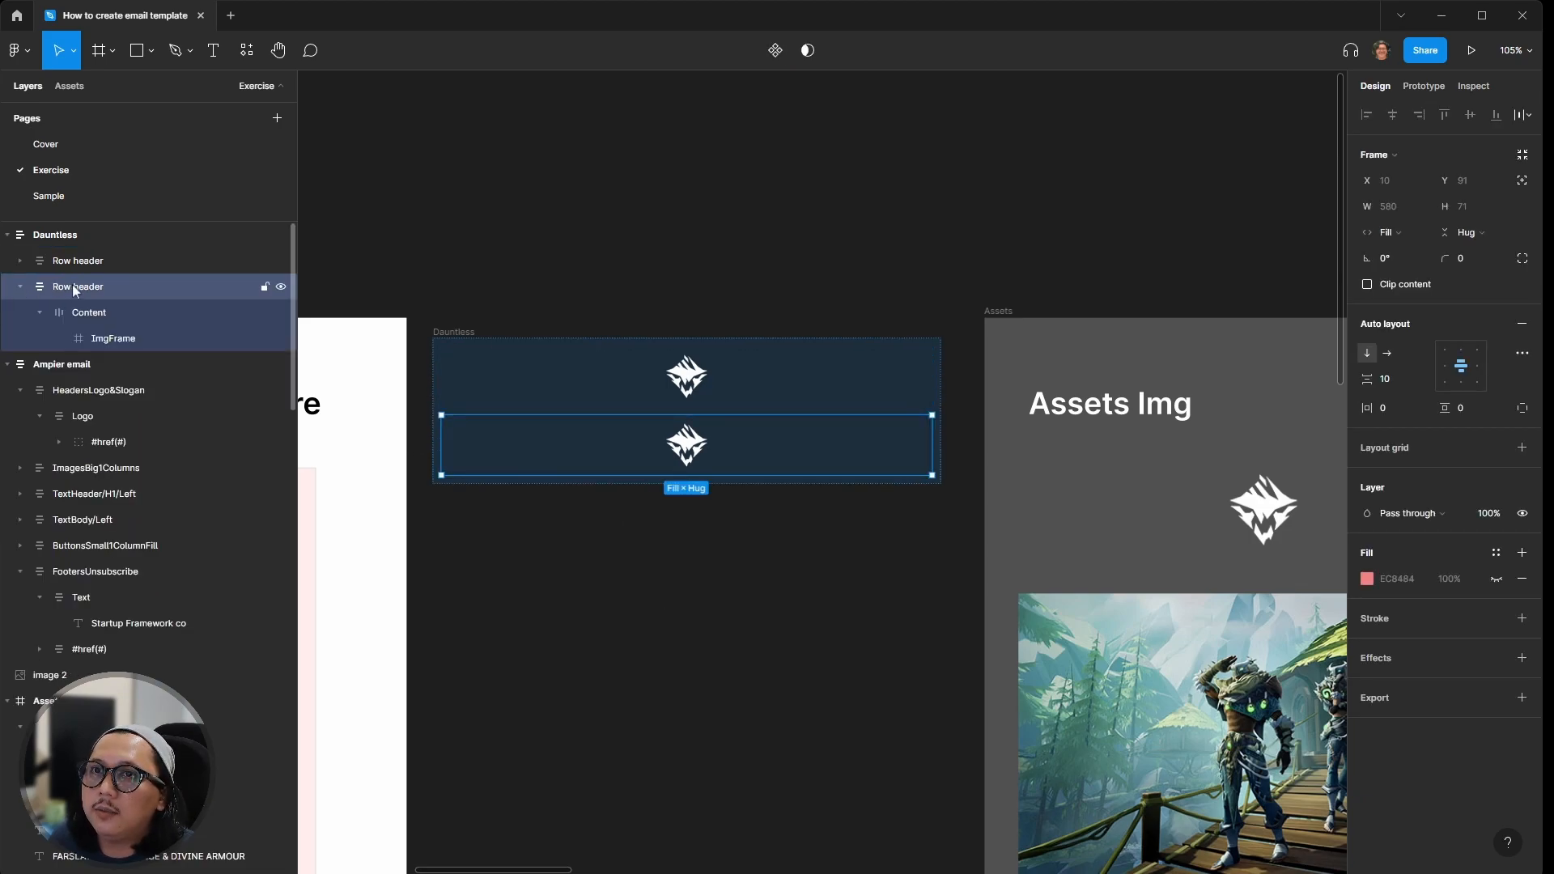
pyautogui.doubleClick(89, 280)
pyautogui.press('End')
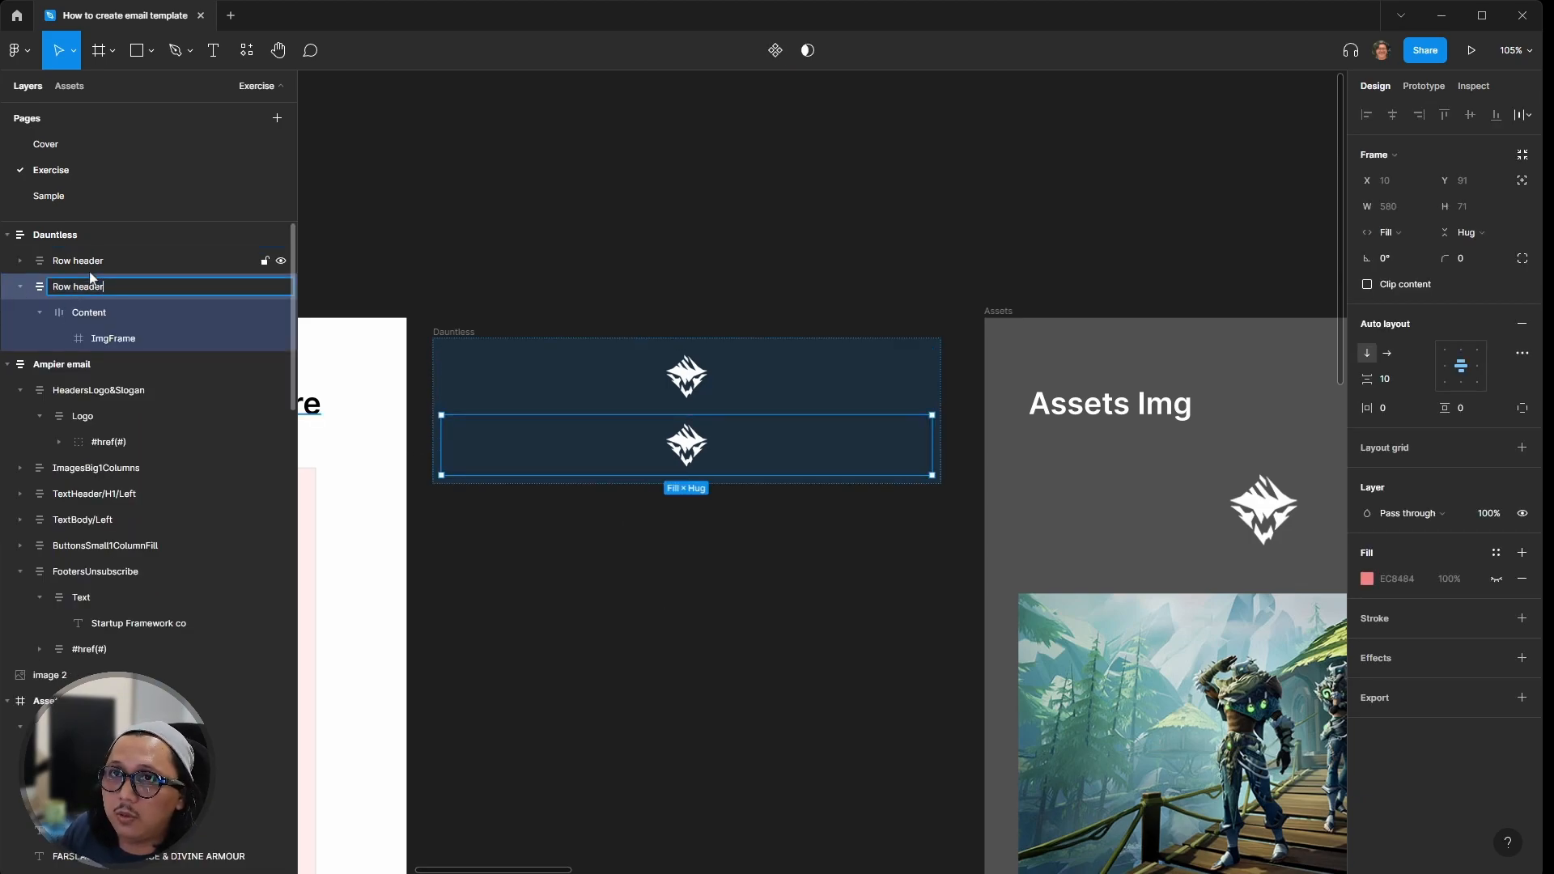
pyautogui.write('C')
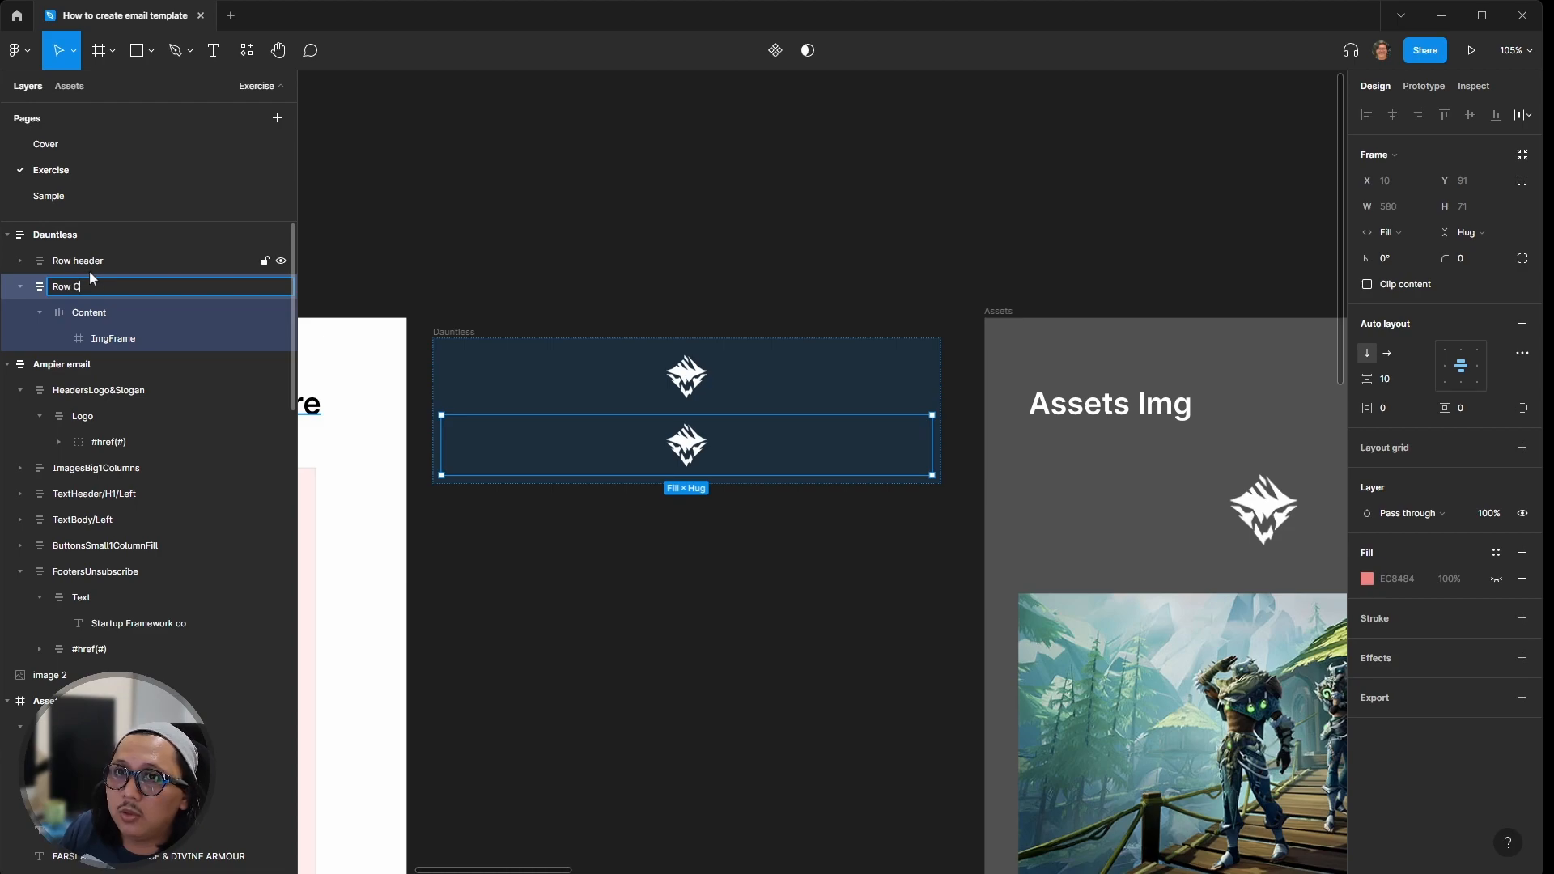
pyautogui.write('ontent')
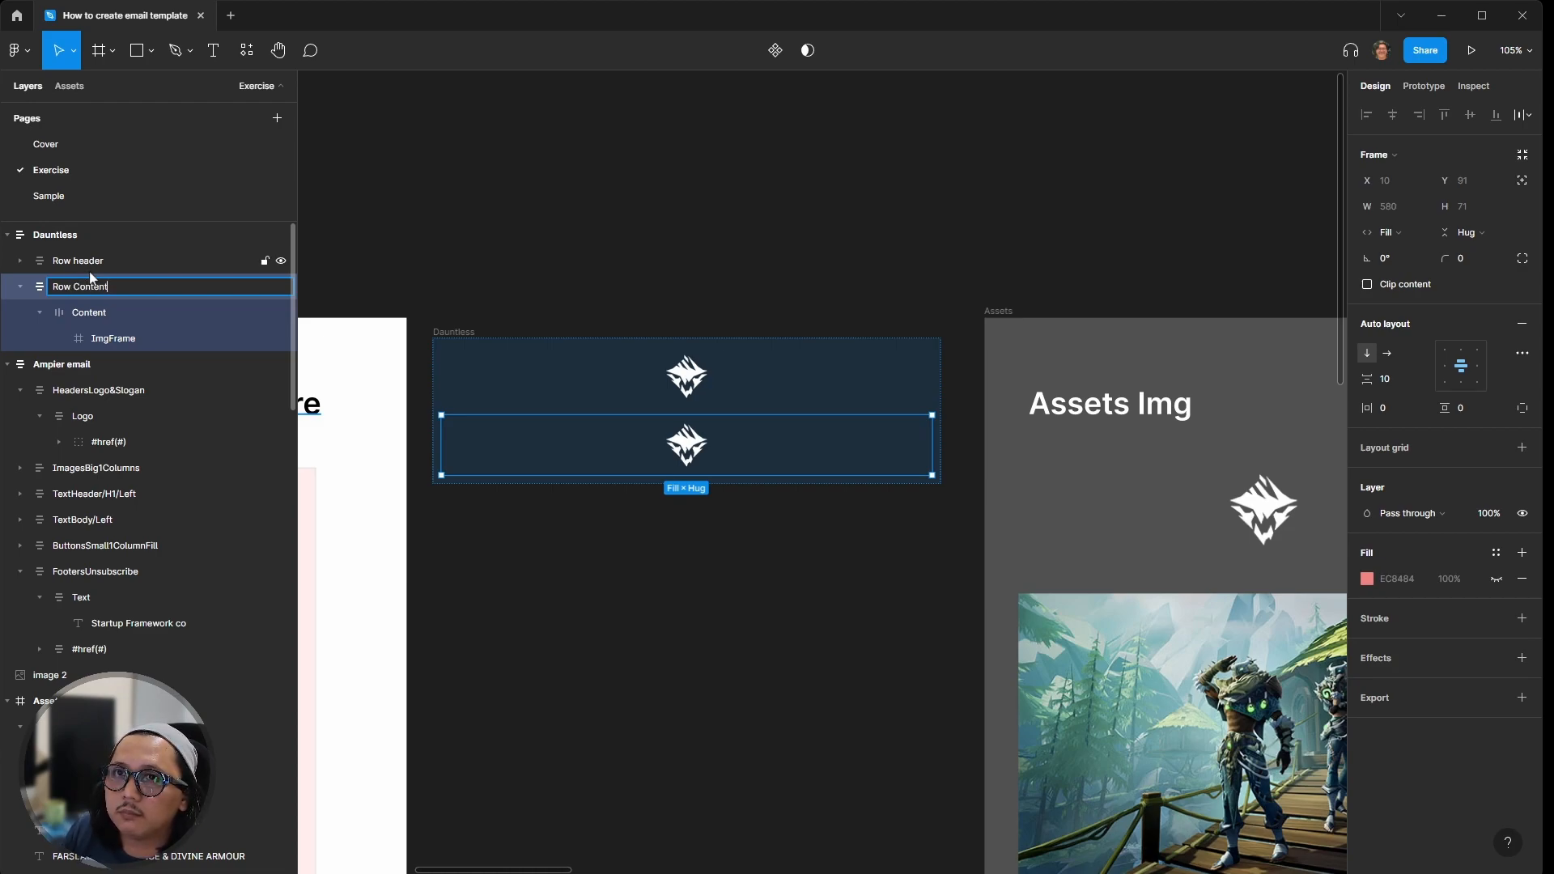
pyautogui.press('Return')
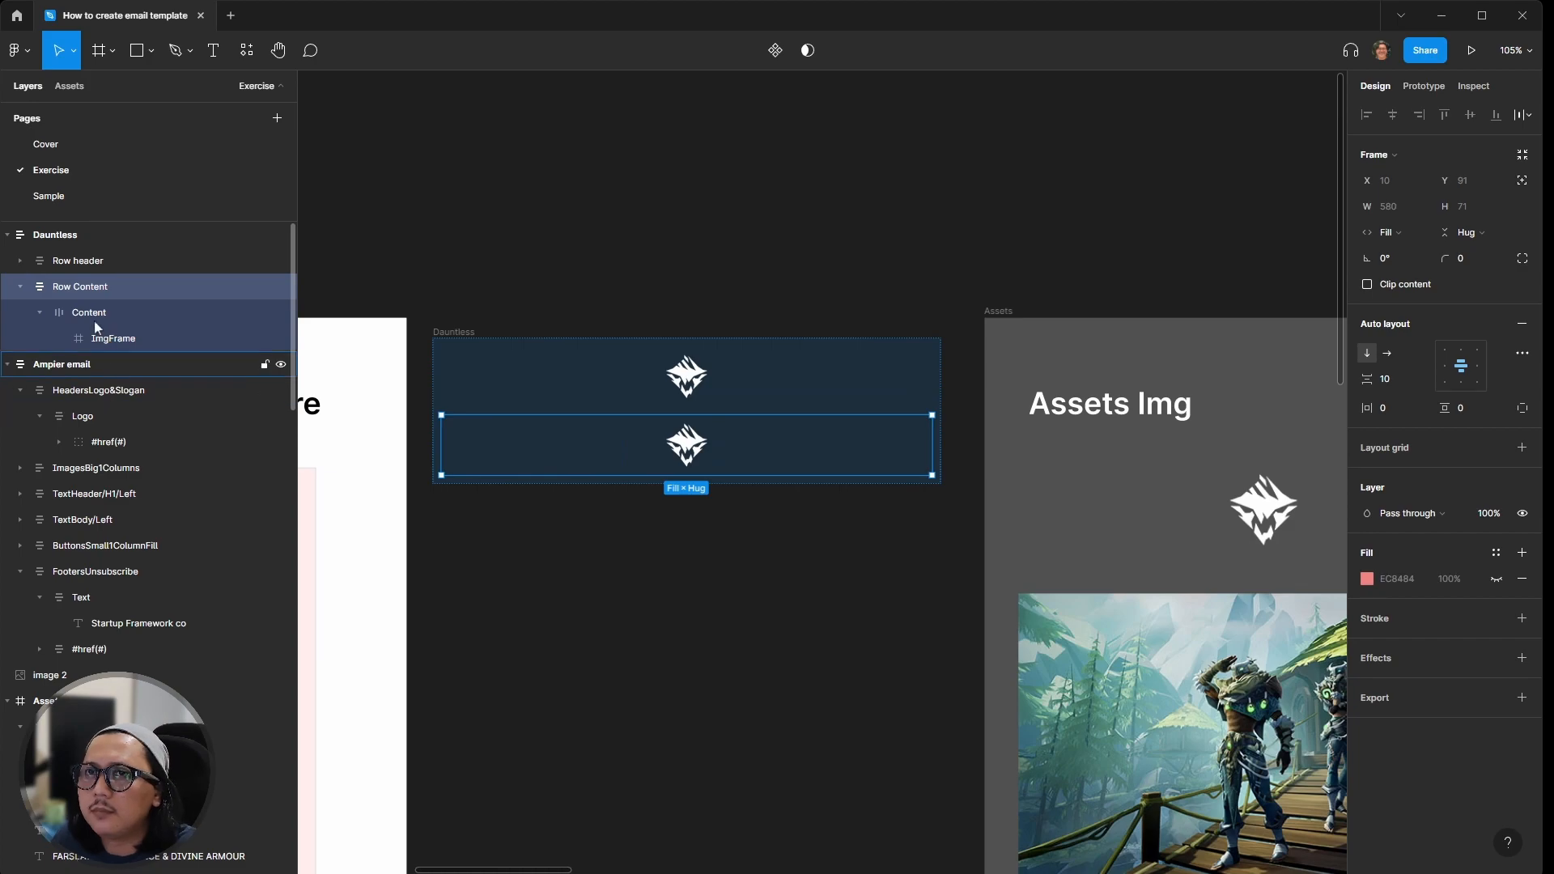
# Step: Compare the nested Content layers of Row header and Row Content with the layout structure diagram
pyautogui.click(90, 310)
pyautogui.scroll(-3, 528, 474)
pyautogui.hscroll(-3, 491, 559)
pyautogui.scroll(3, 495, 580)
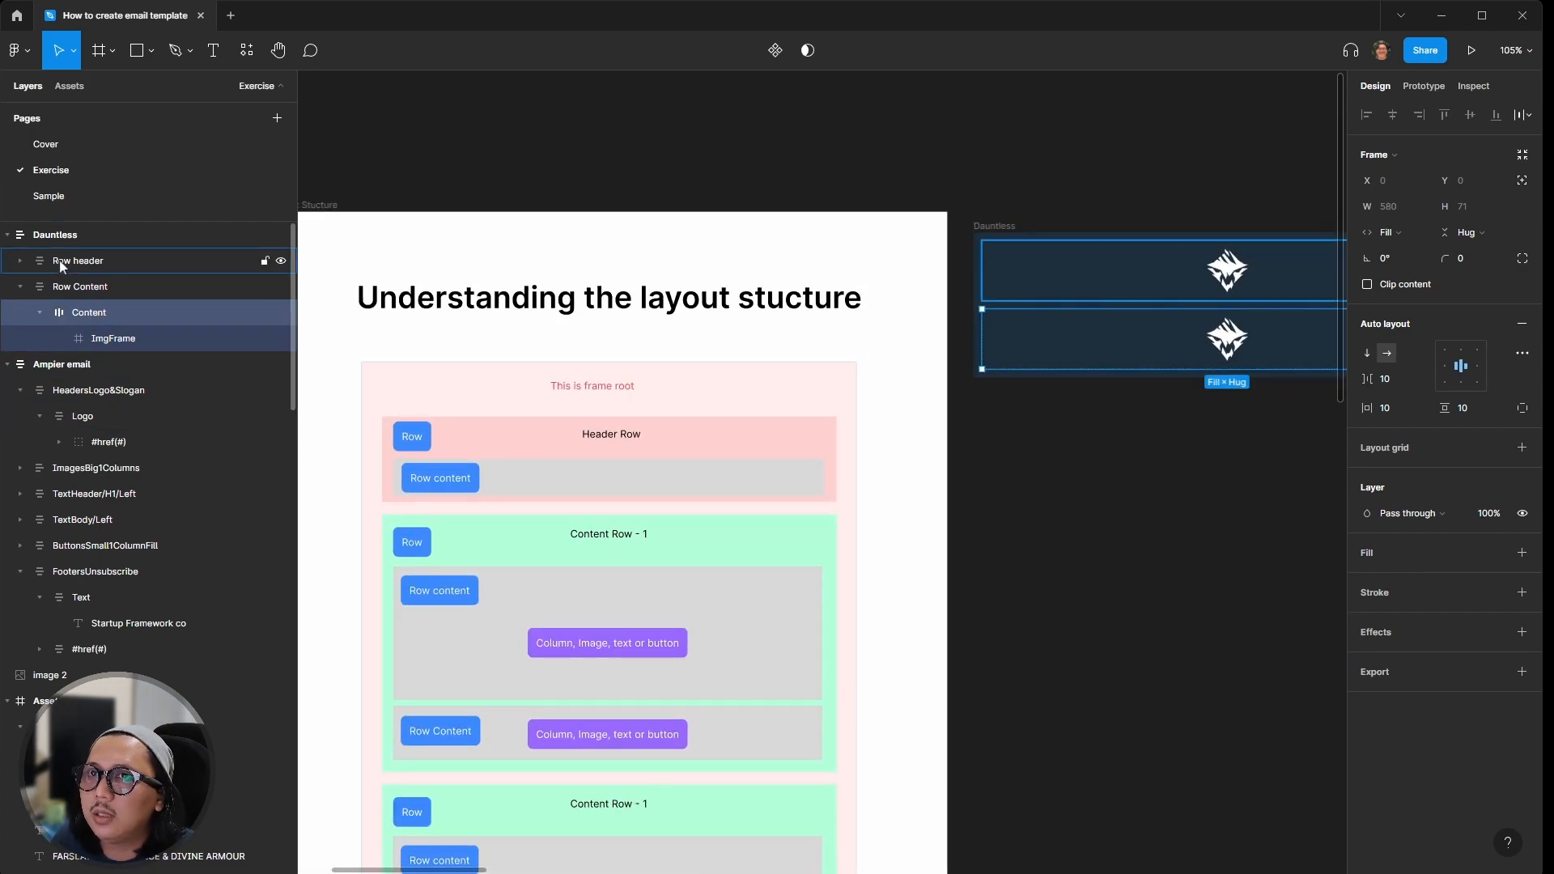
pyautogui.click(18, 261)
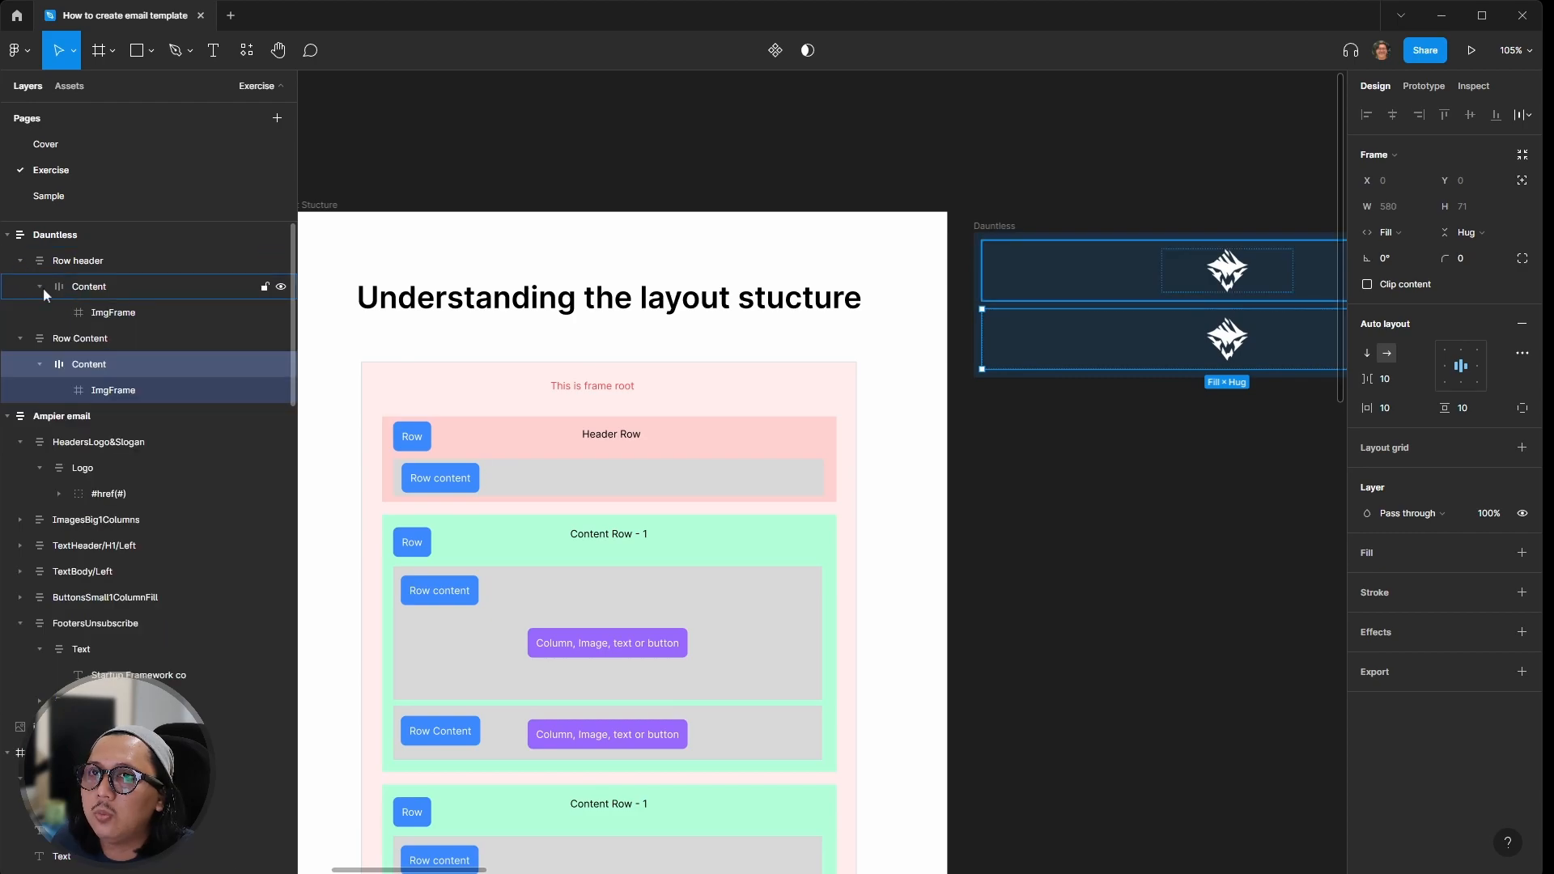
pyautogui.click(40, 287)
pyautogui.scroll(-2, 1011, 485)
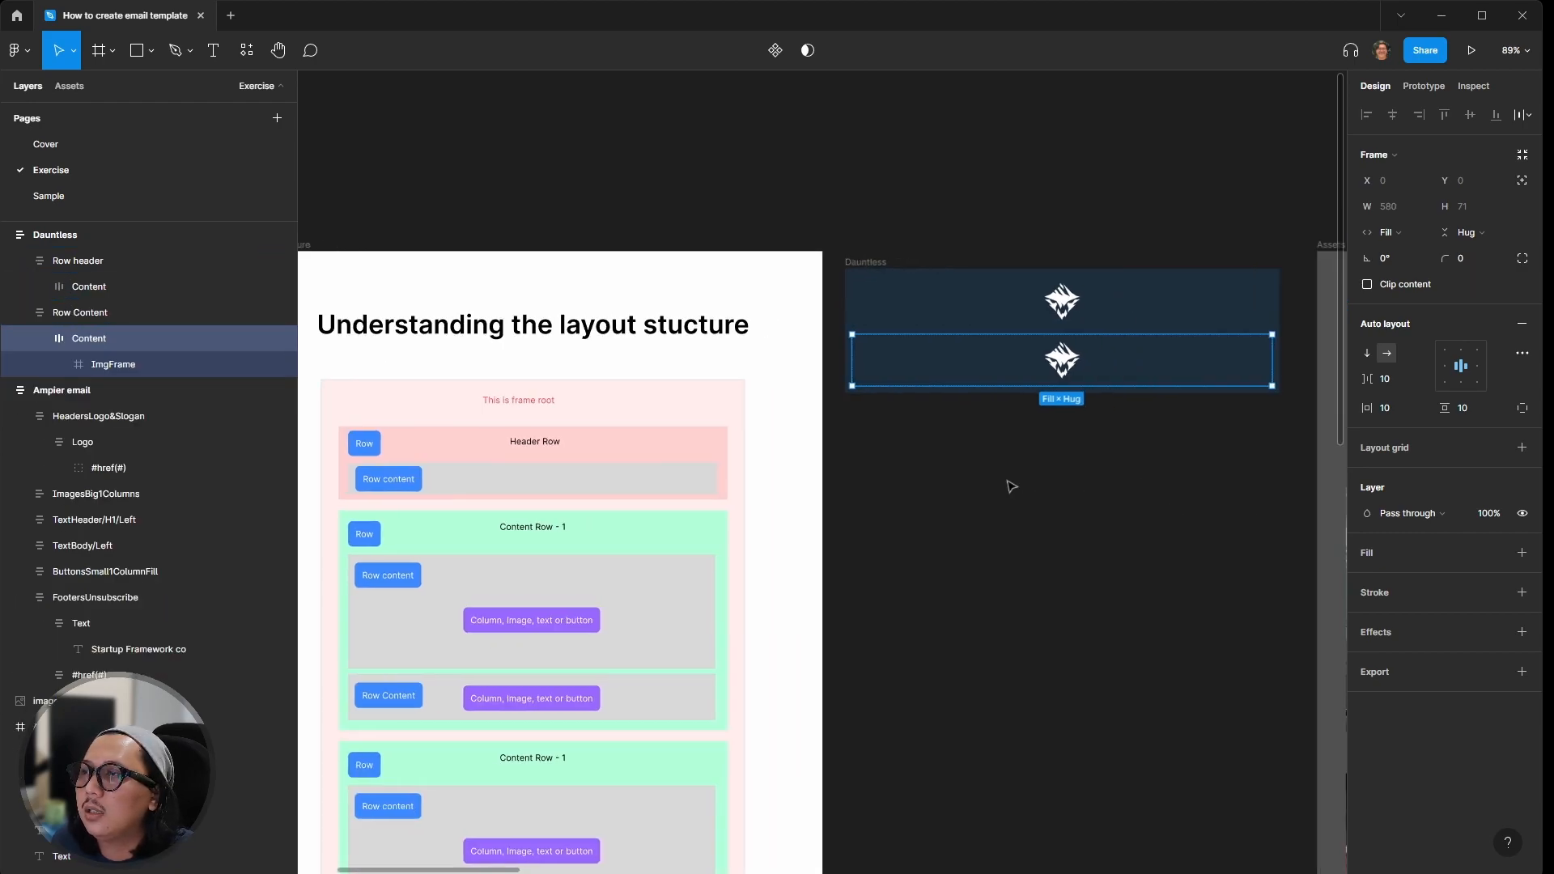
pyautogui.hscroll(3, 1010, 486)
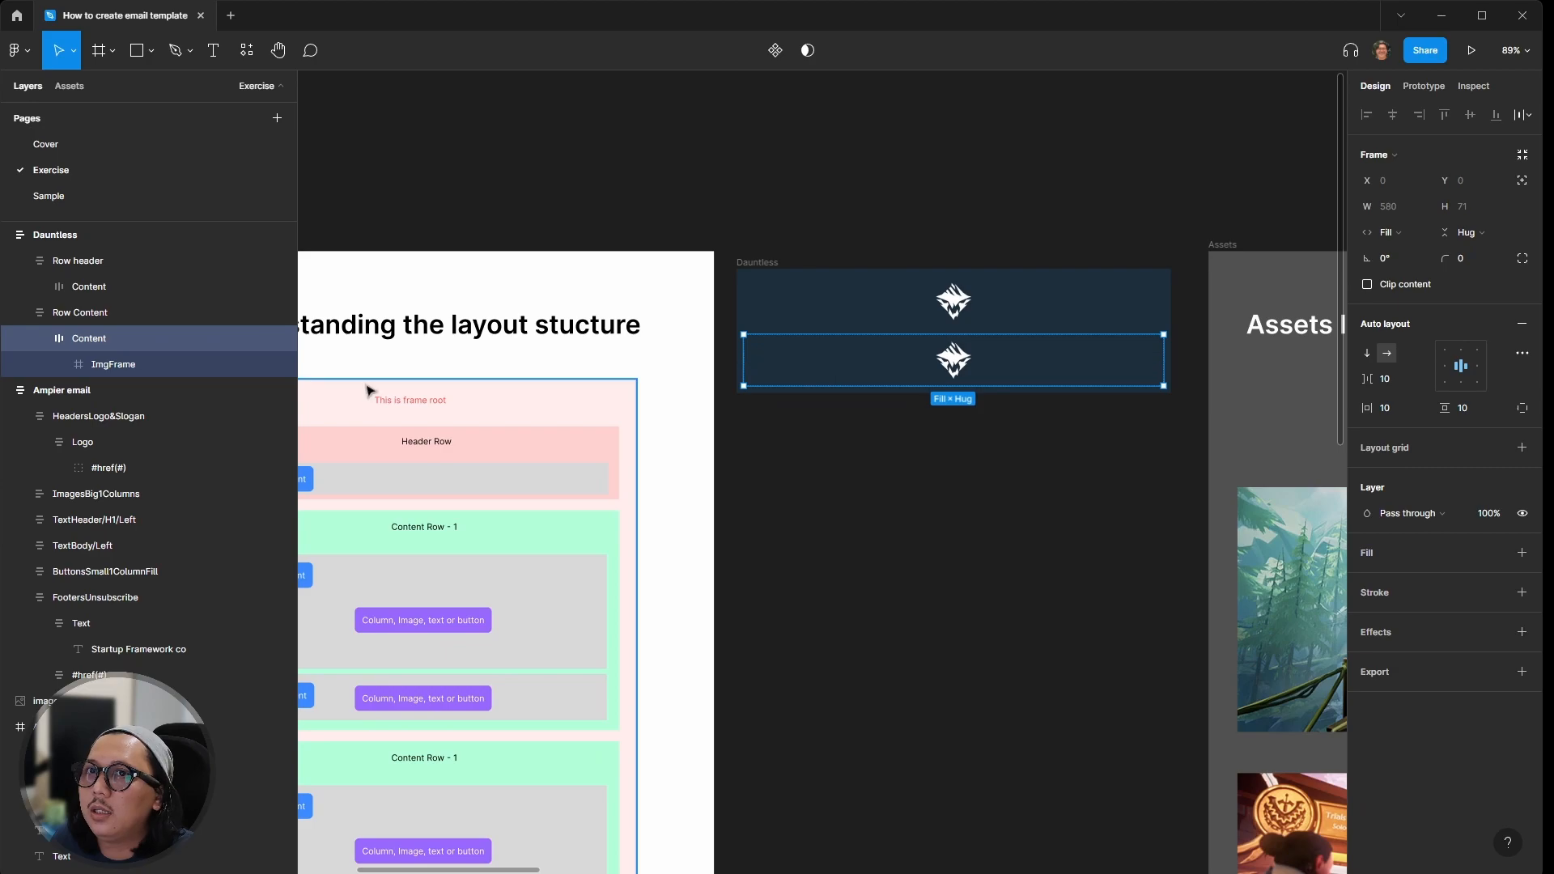
# Step: Duplicate the Content frame inside Row Content
pyautogui.click(110, 362)
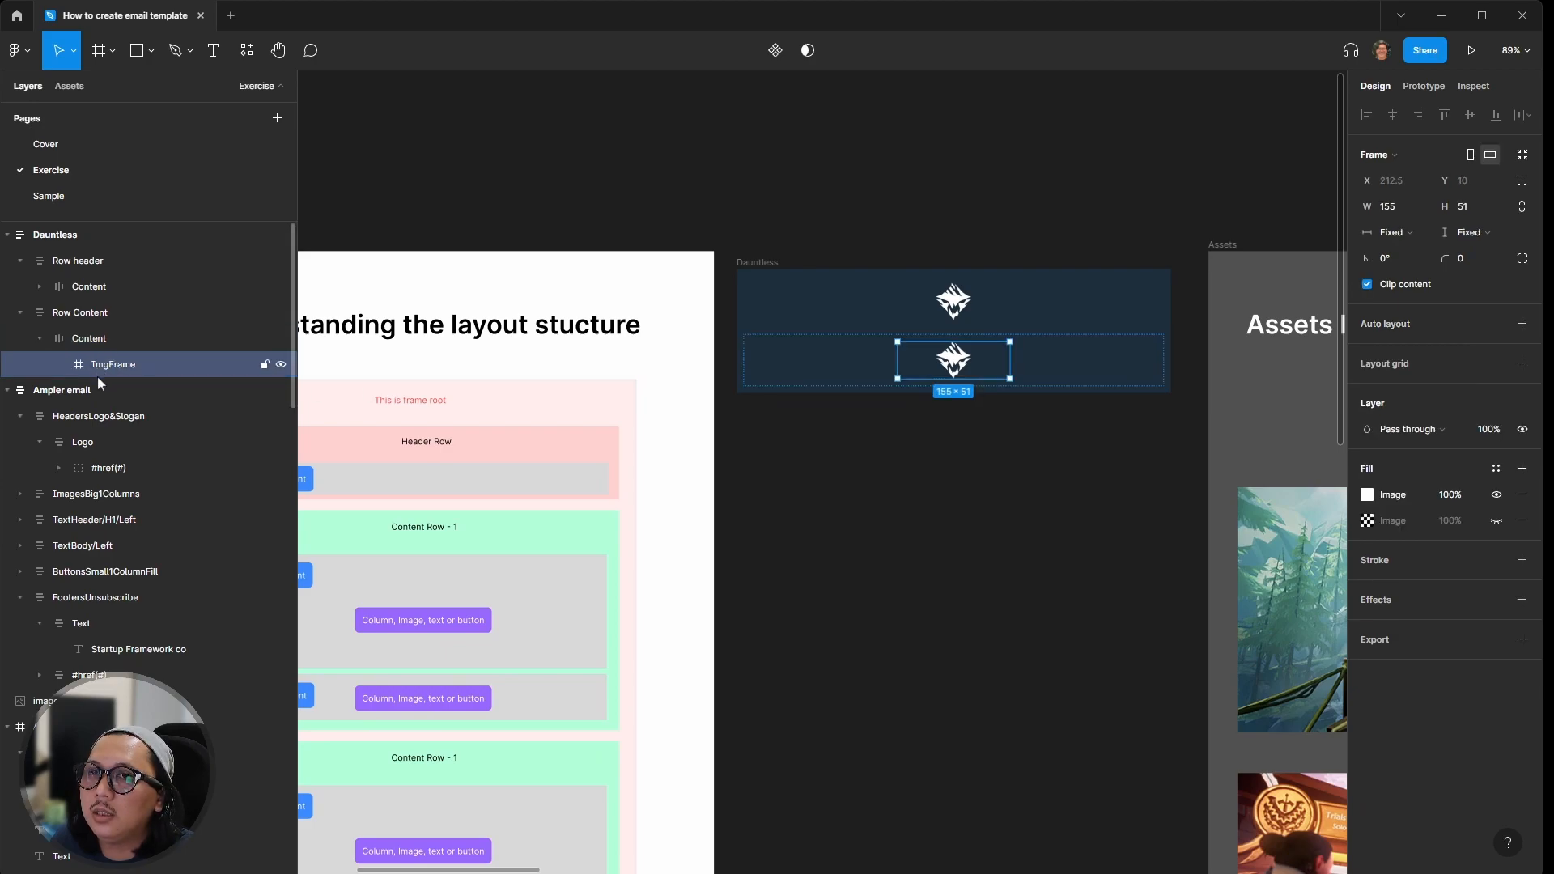
pyautogui.click(38, 337)
pyautogui.click(75, 333)
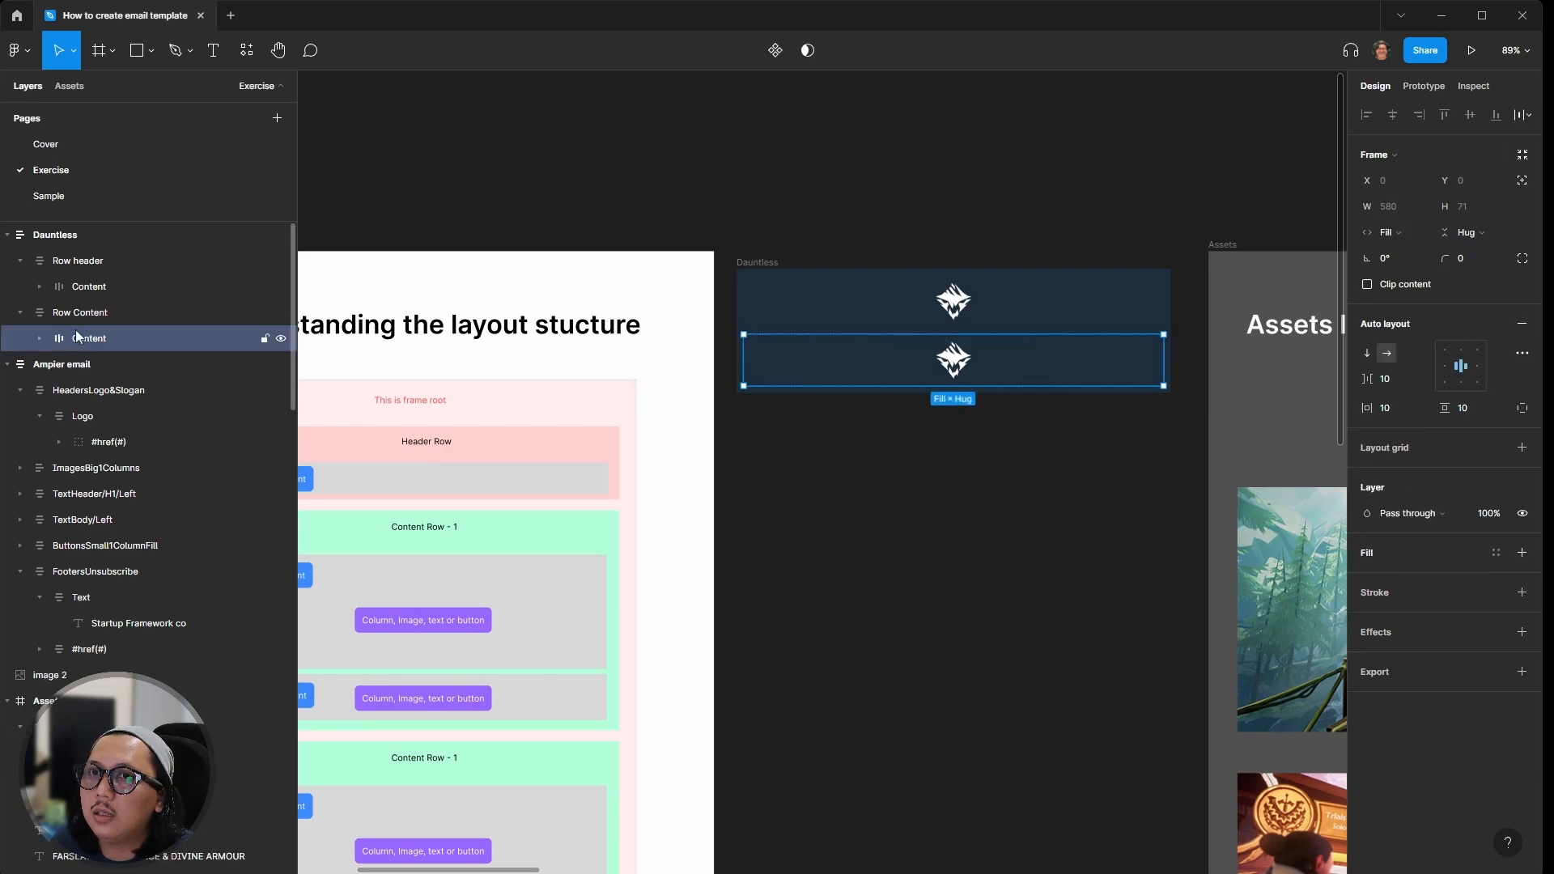
pyautogui.hotkey('ctrl', 'd')
pyautogui.click(1131, 597)
# Step: Copy the image fill of the New activities asset onto the ImgFrame in Row Content's upper Content frame
pyautogui.doubleClick(951, 362)
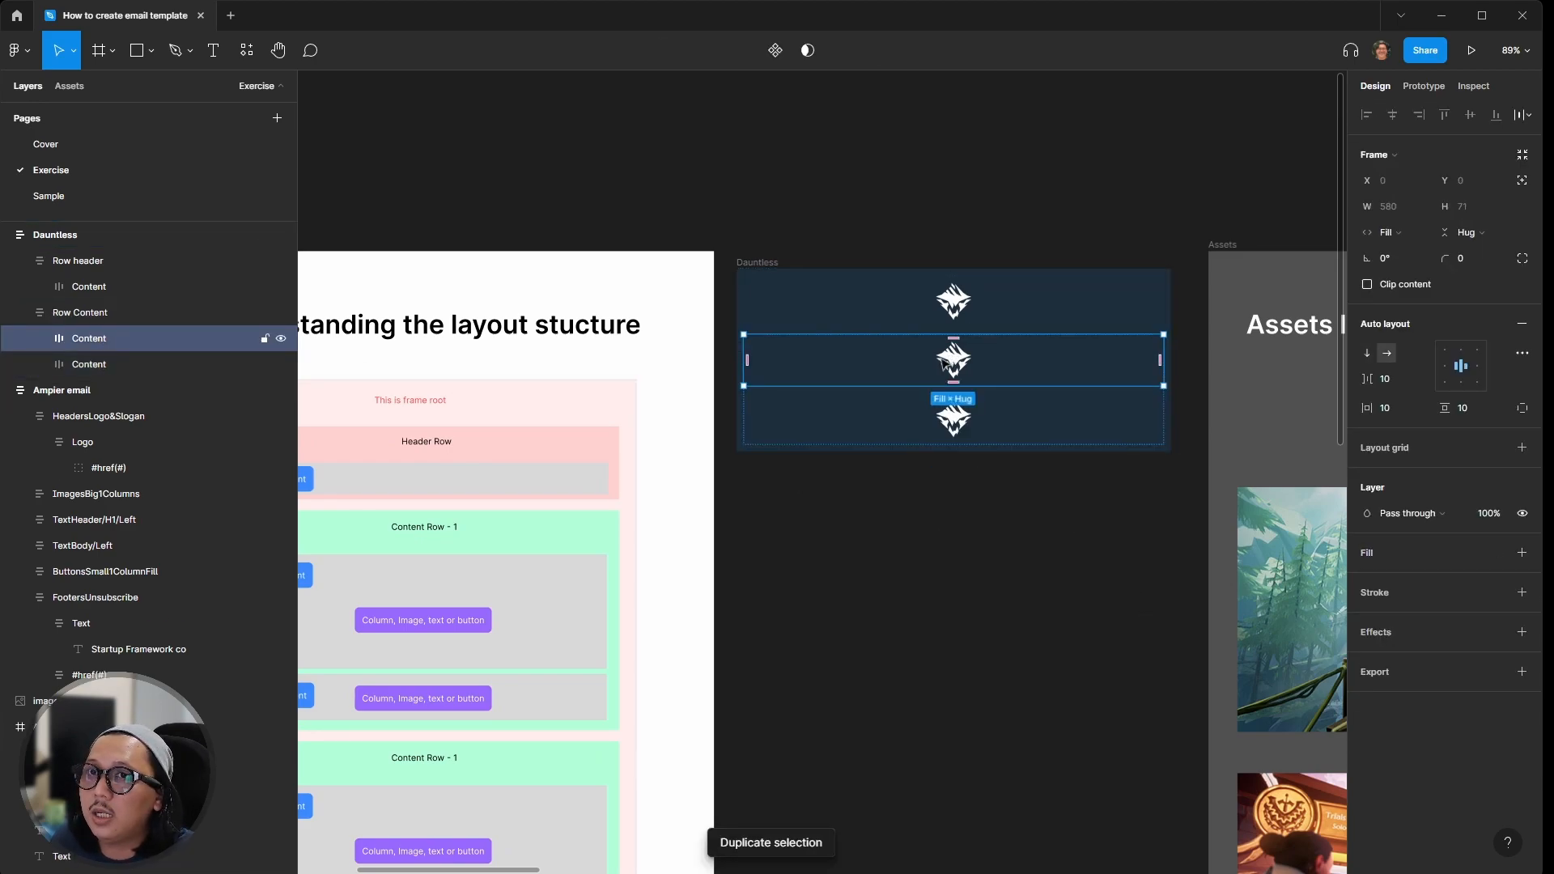
pyautogui.doubleClick(945, 364)
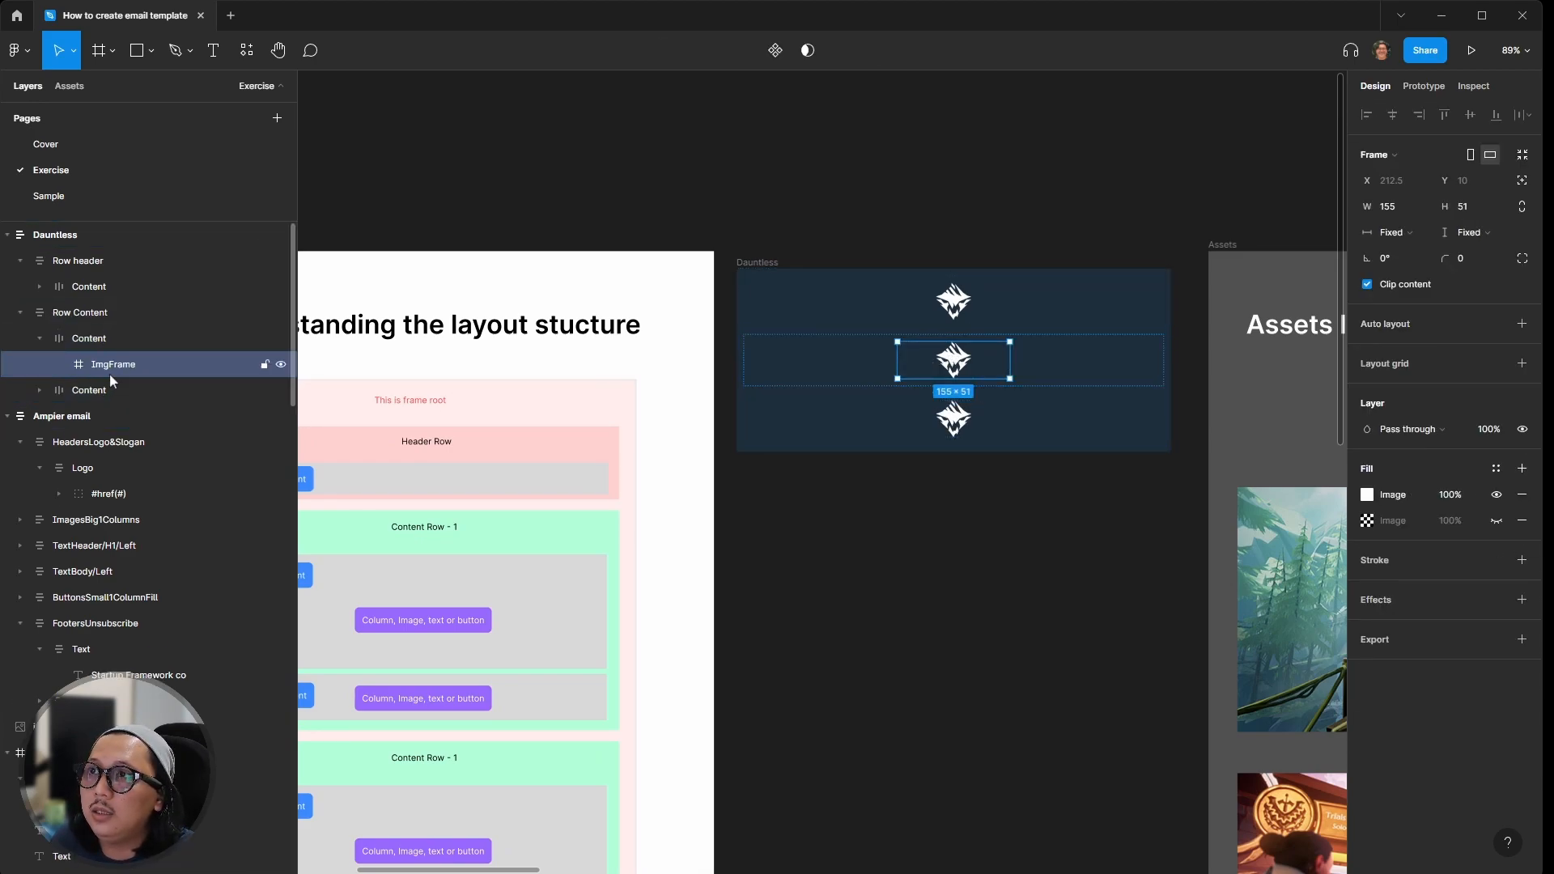
pyautogui.hscroll(3, 850, 543)
pyautogui.hscroll(2, 846, 559)
pyautogui.scroll(-5, 931, 538)
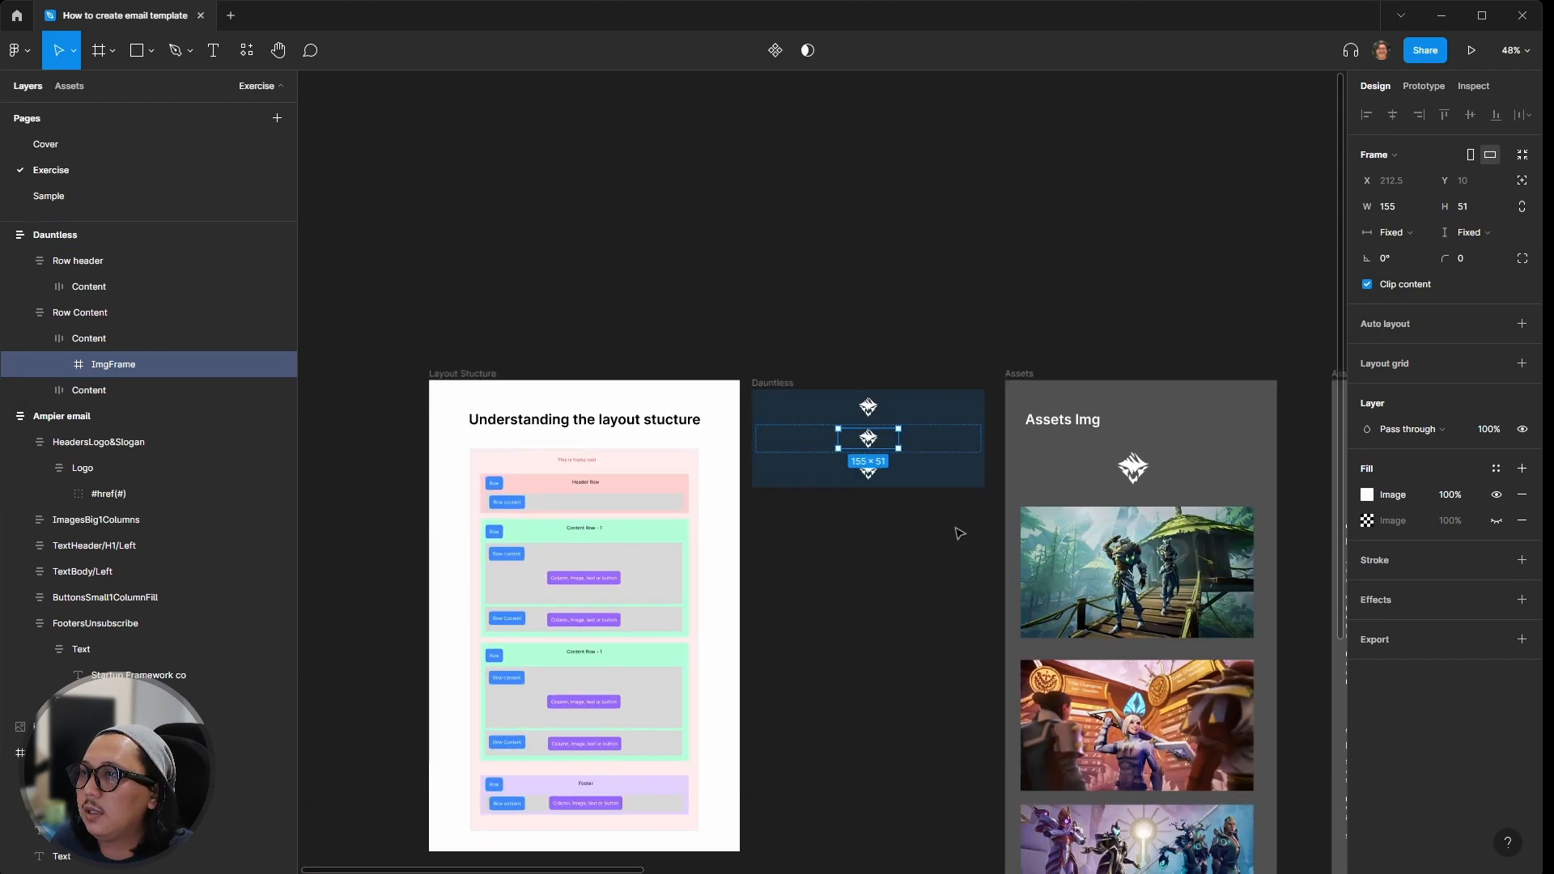
pyautogui.hscroll(5, 951, 532)
pyautogui.scroll(-3, 940, 531)
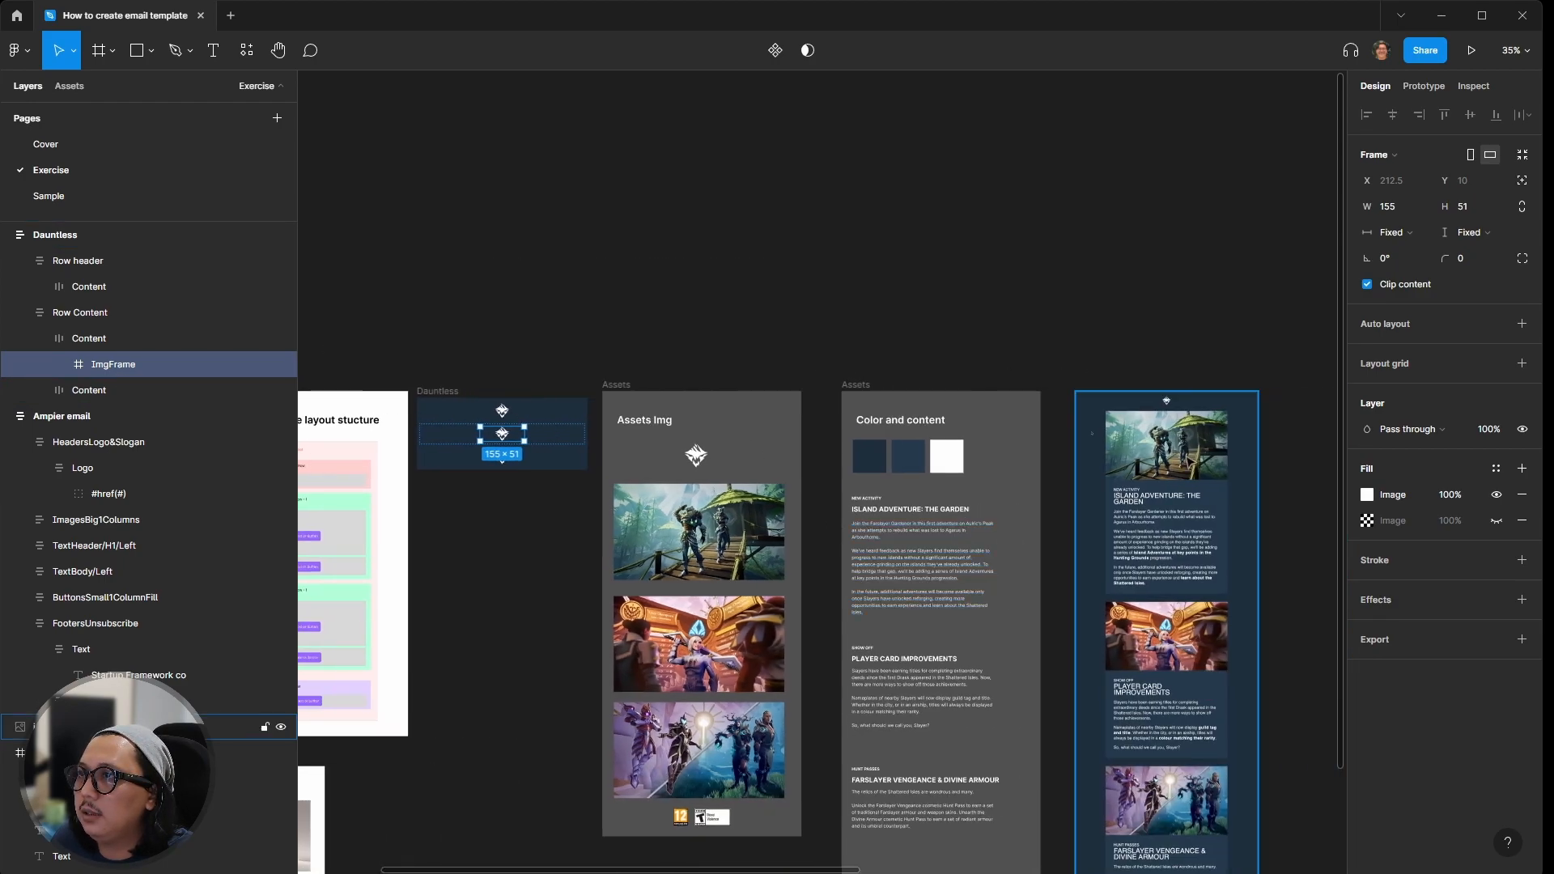
pyautogui.scroll(5, 733, 527)
pyautogui.click(732, 528)
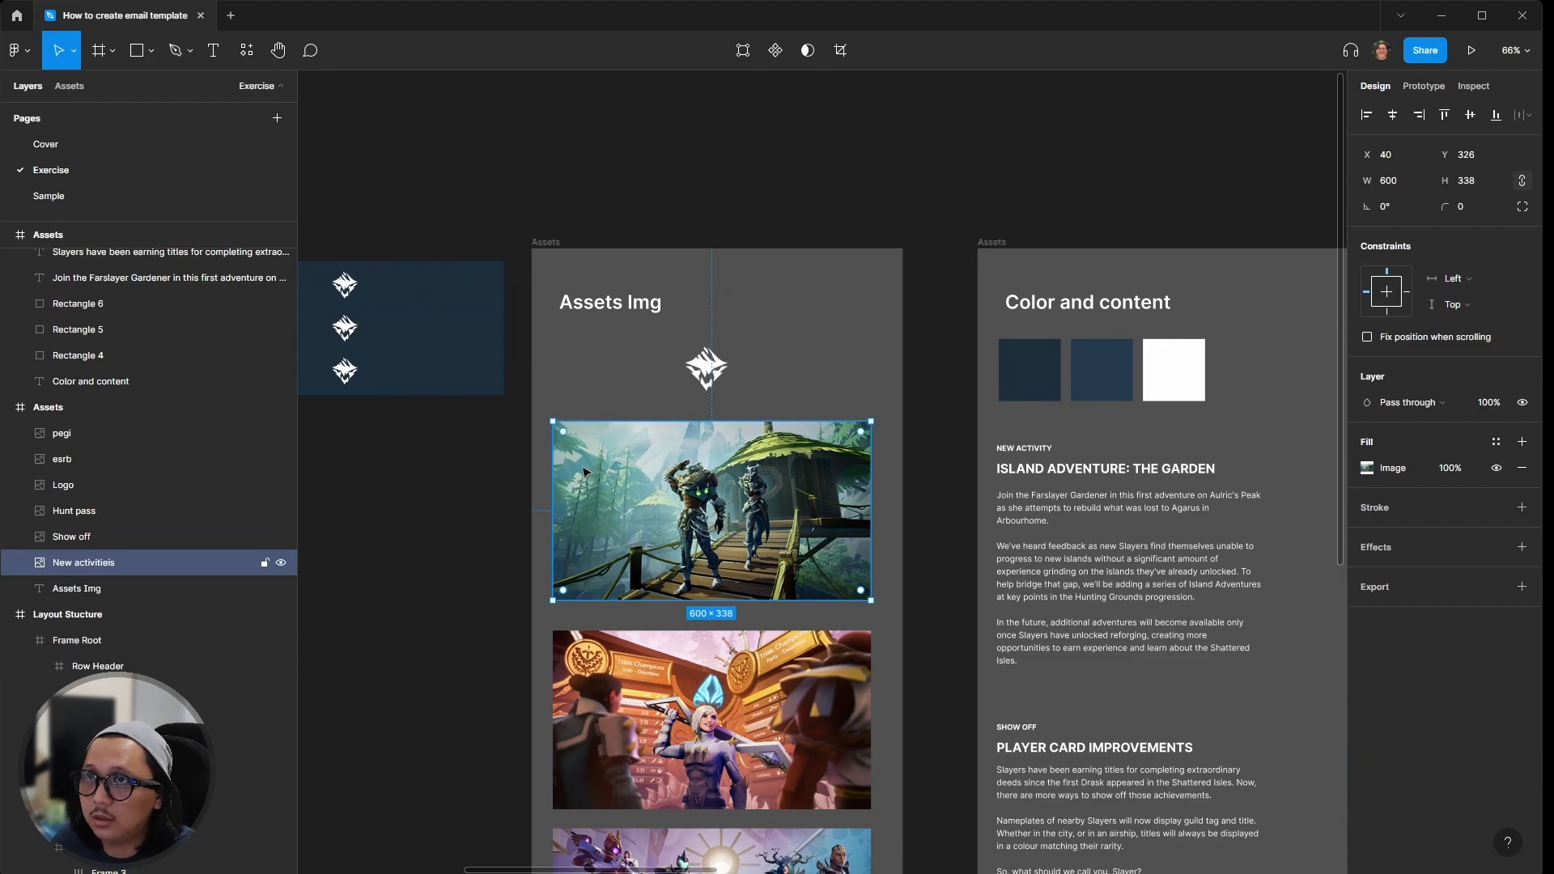
pyautogui.scroll(-2, 572, 468)
pyautogui.hscroll(-3, 647, 372)
pyautogui.scroll(6, 653, 337)
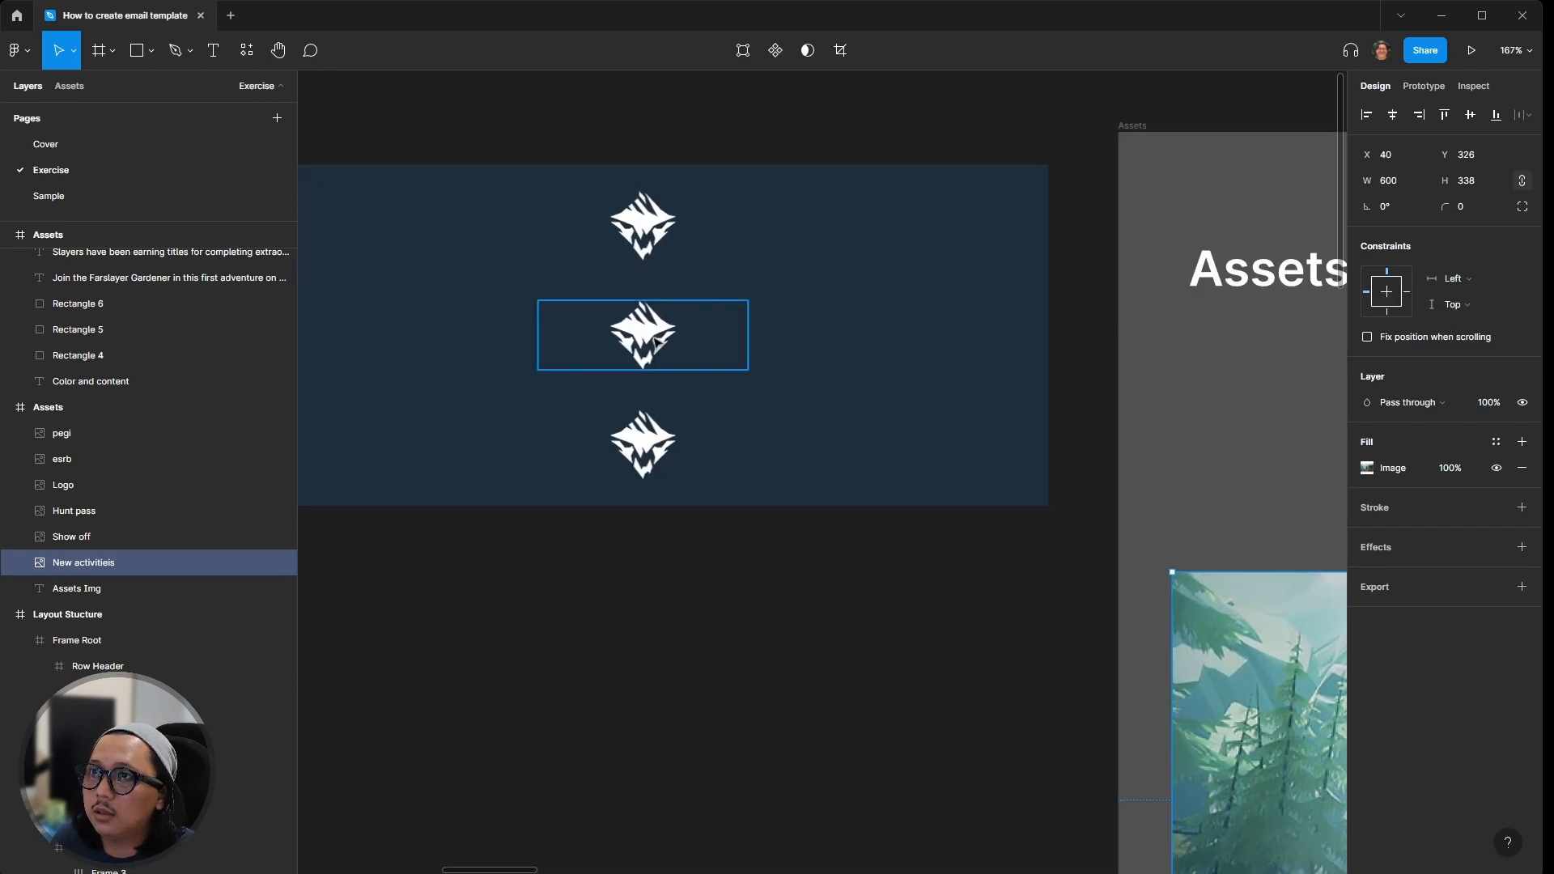
pyautogui.click(656, 340)
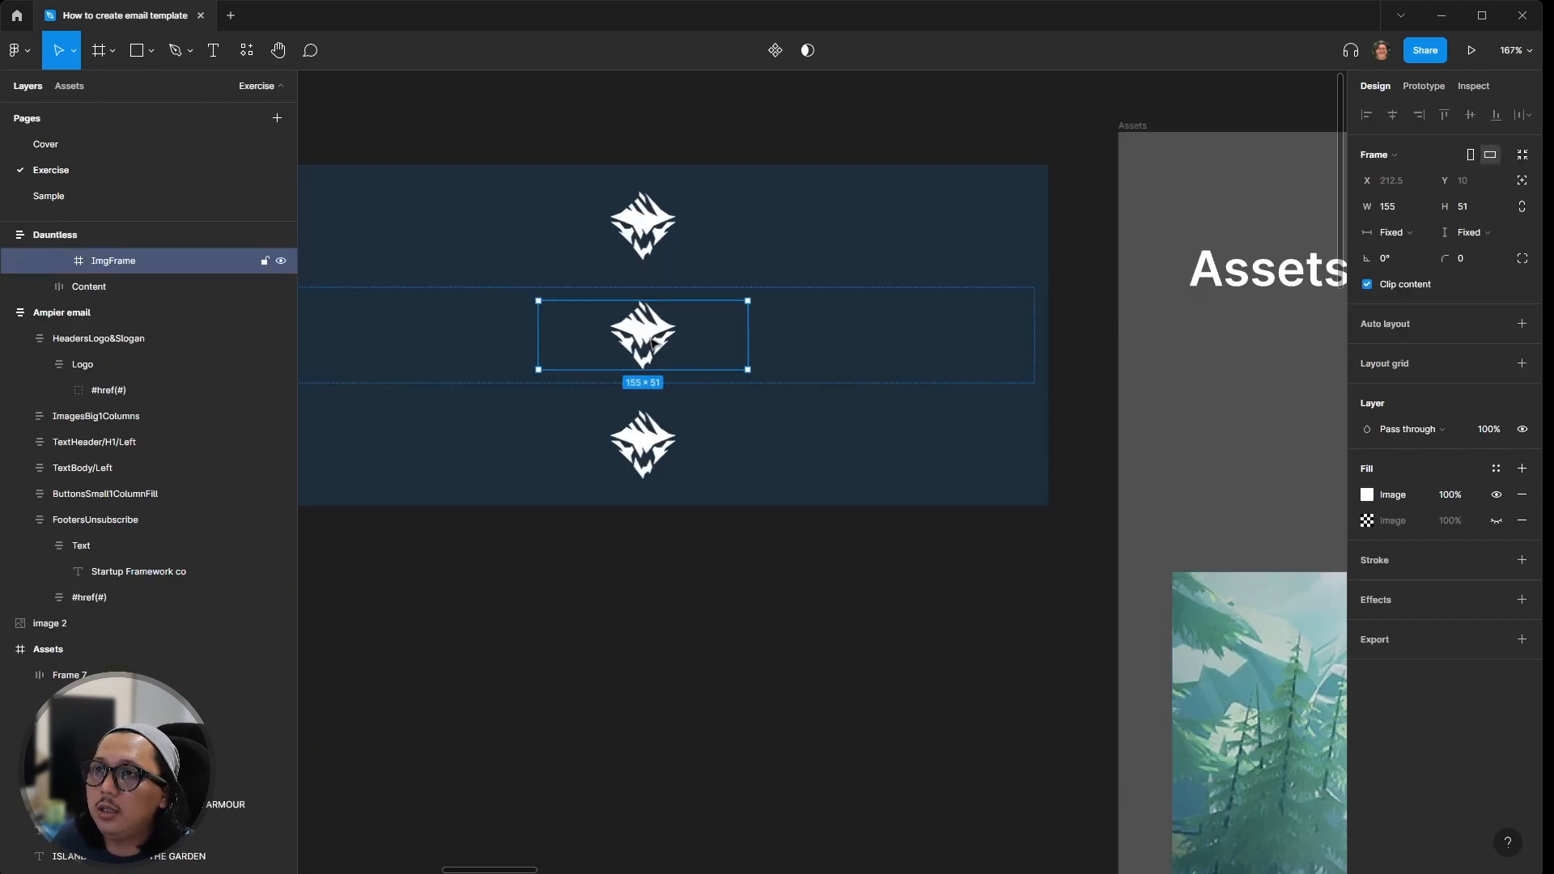
pyautogui.hscroll(-5, 647, 344)
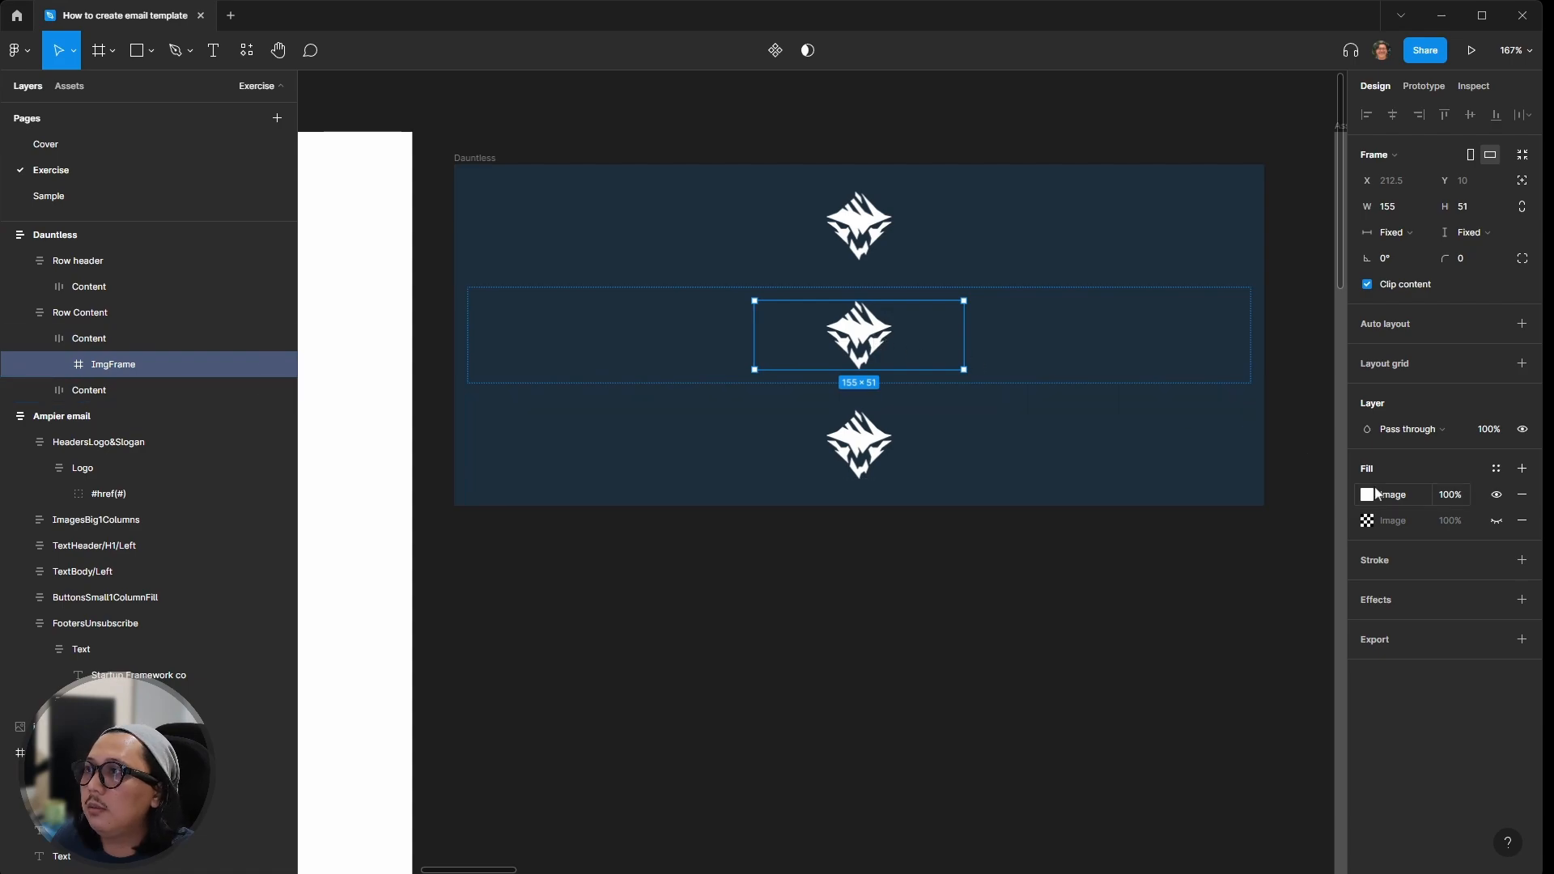
pyautogui.scroll(-3, 947, 479)
pyautogui.hscroll(2, 947, 479)
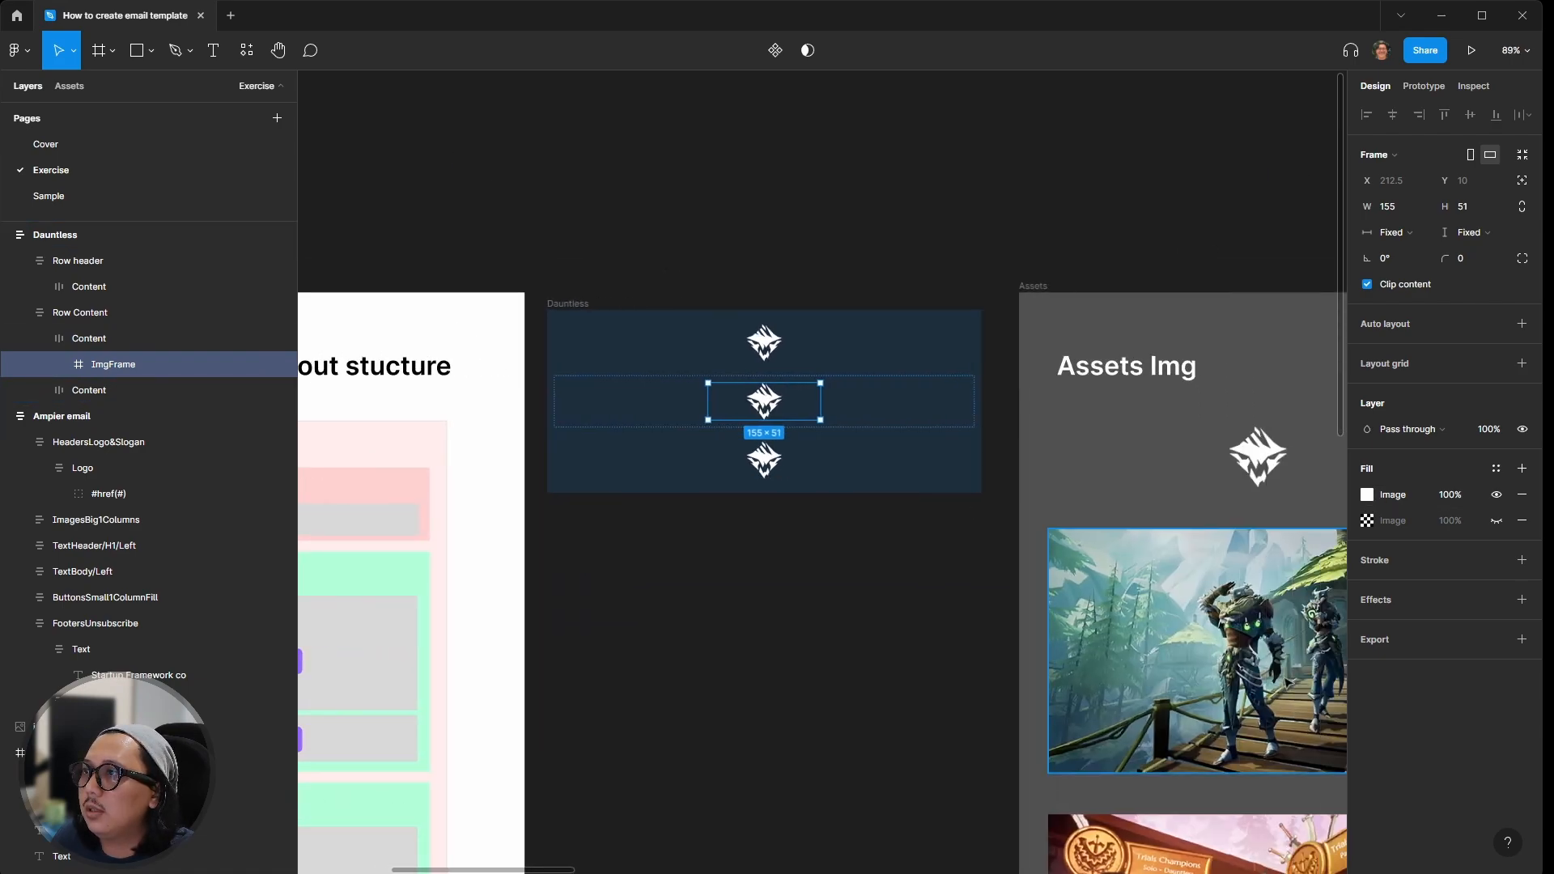
pyautogui.click(1286, 678)
pyautogui.click(1366, 469)
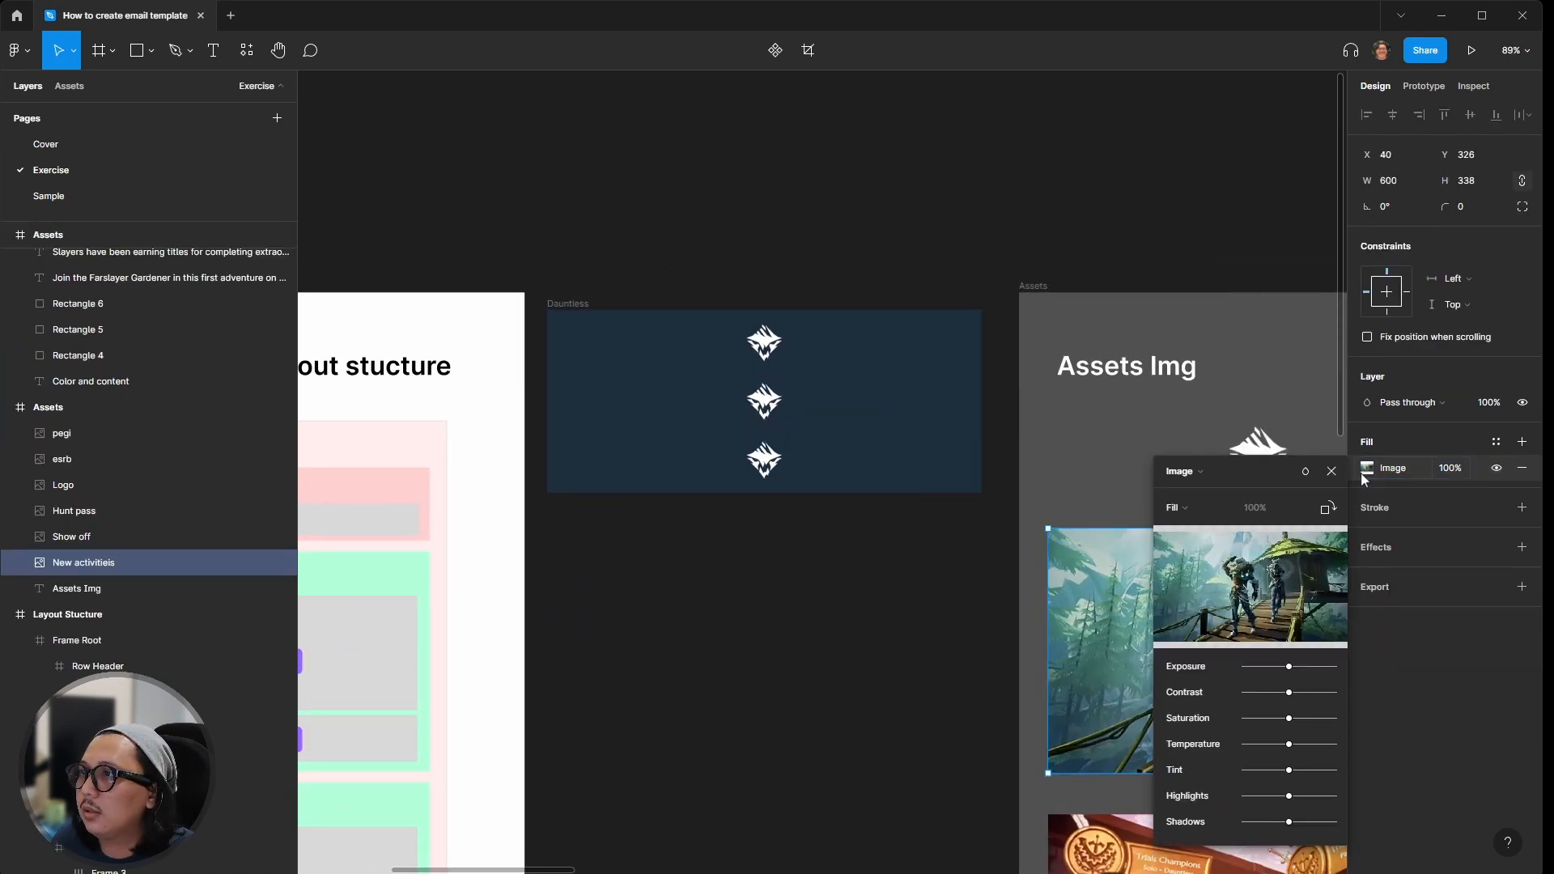
pyautogui.click(890, 541)
pyautogui.keyDown('ctrl'); pyautogui.click(764, 403); pyautogui.keyUp('ctrl')
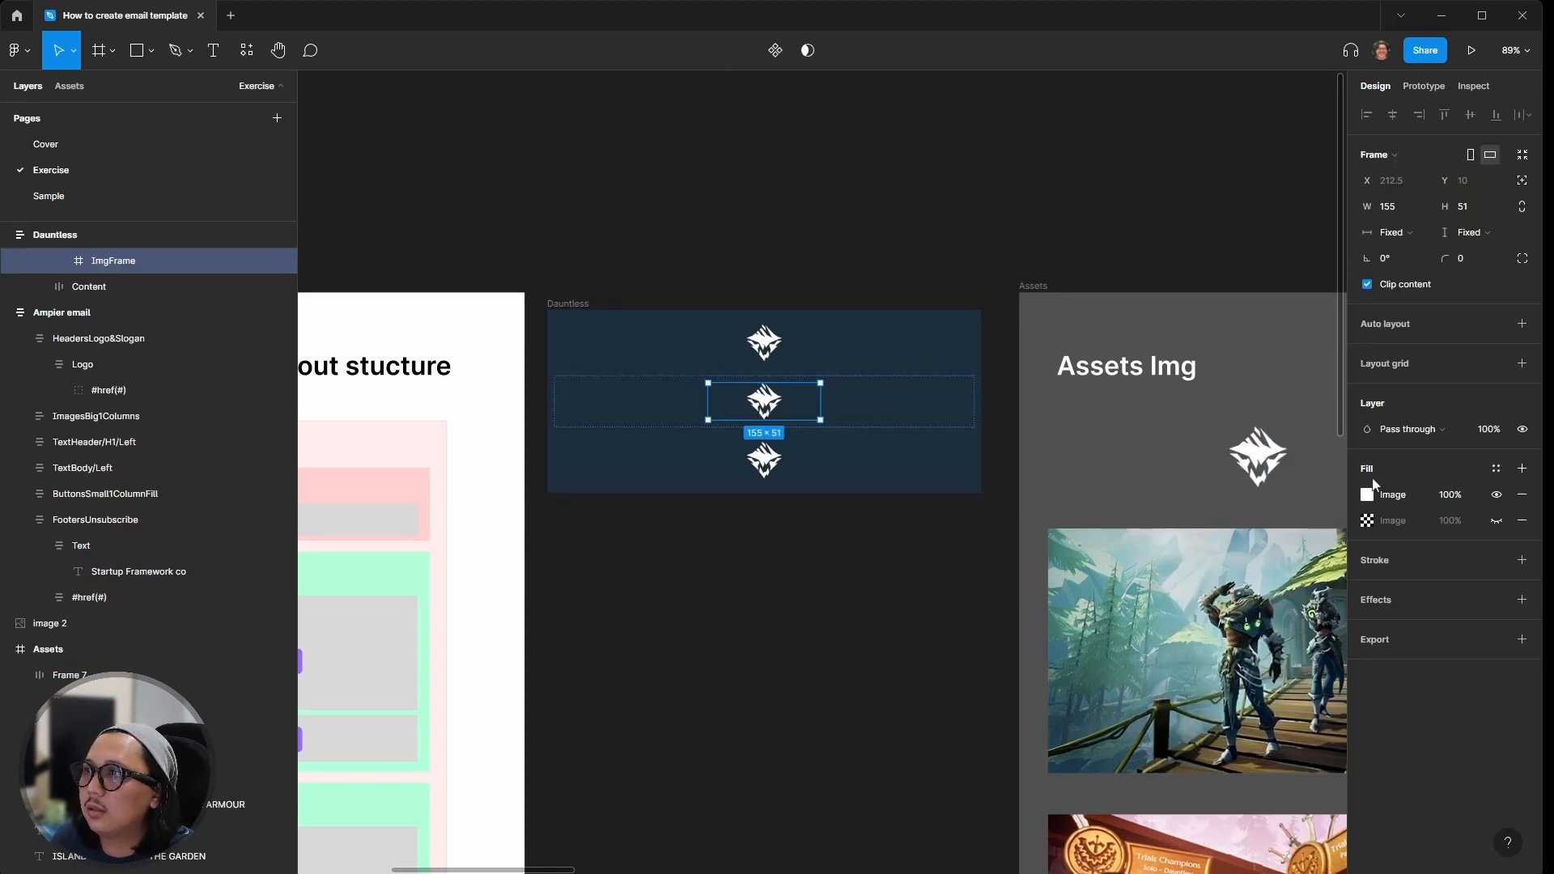
pyautogui.hotkey('ctrl', 'v')
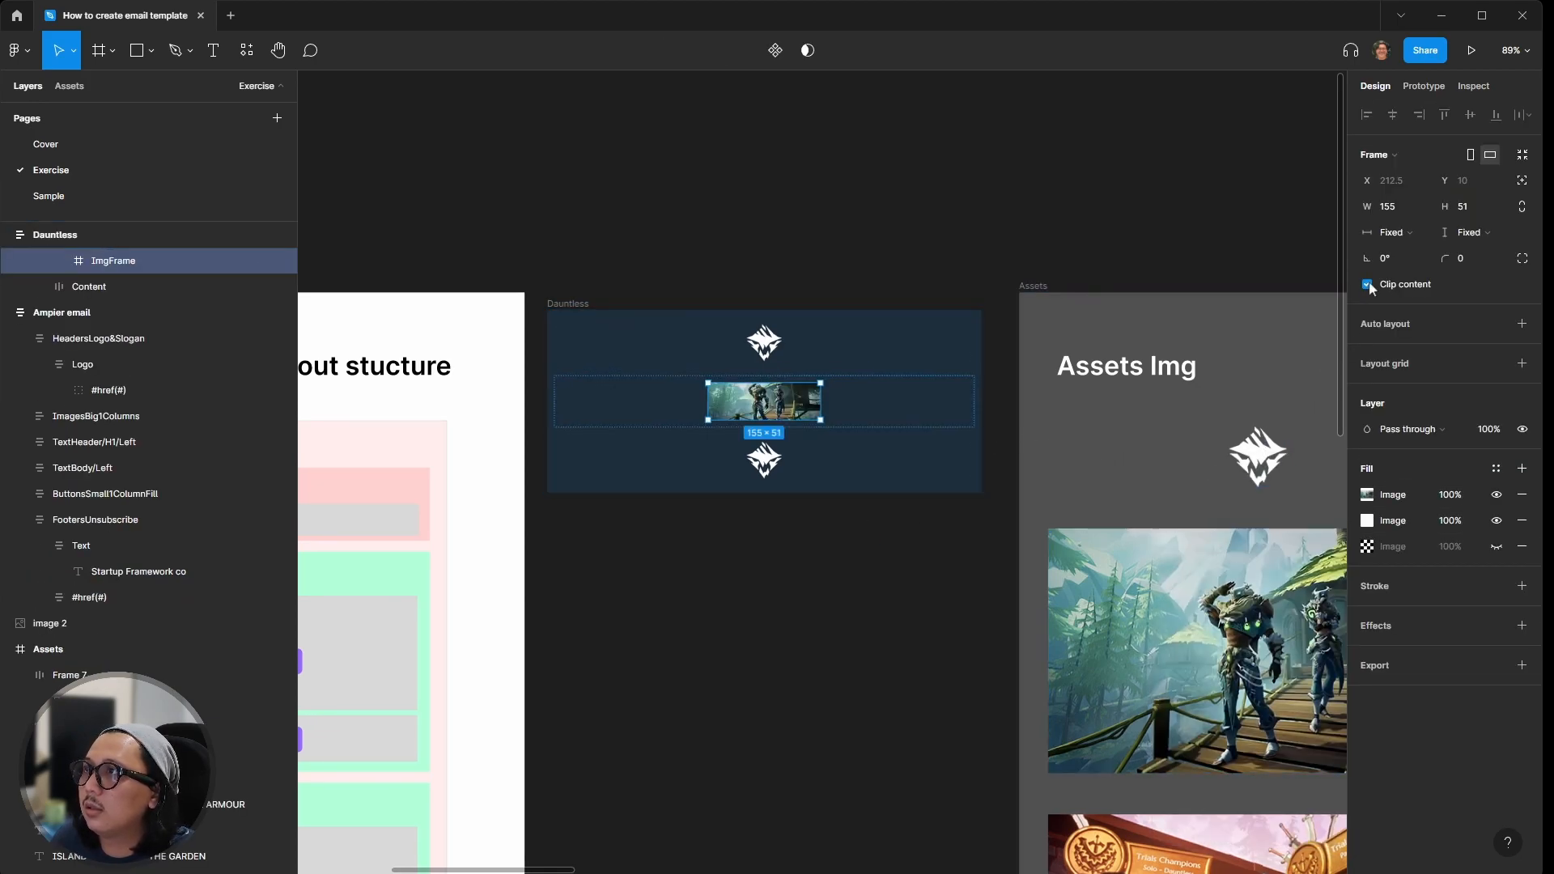
# Step: Set the ImgFrame's horizontal and vertical resizing to Fill container
pyautogui.click(1398, 230)
pyautogui.click(1406, 252)
pyautogui.click(1470, 233)
pyautogui.click(1469, 251)
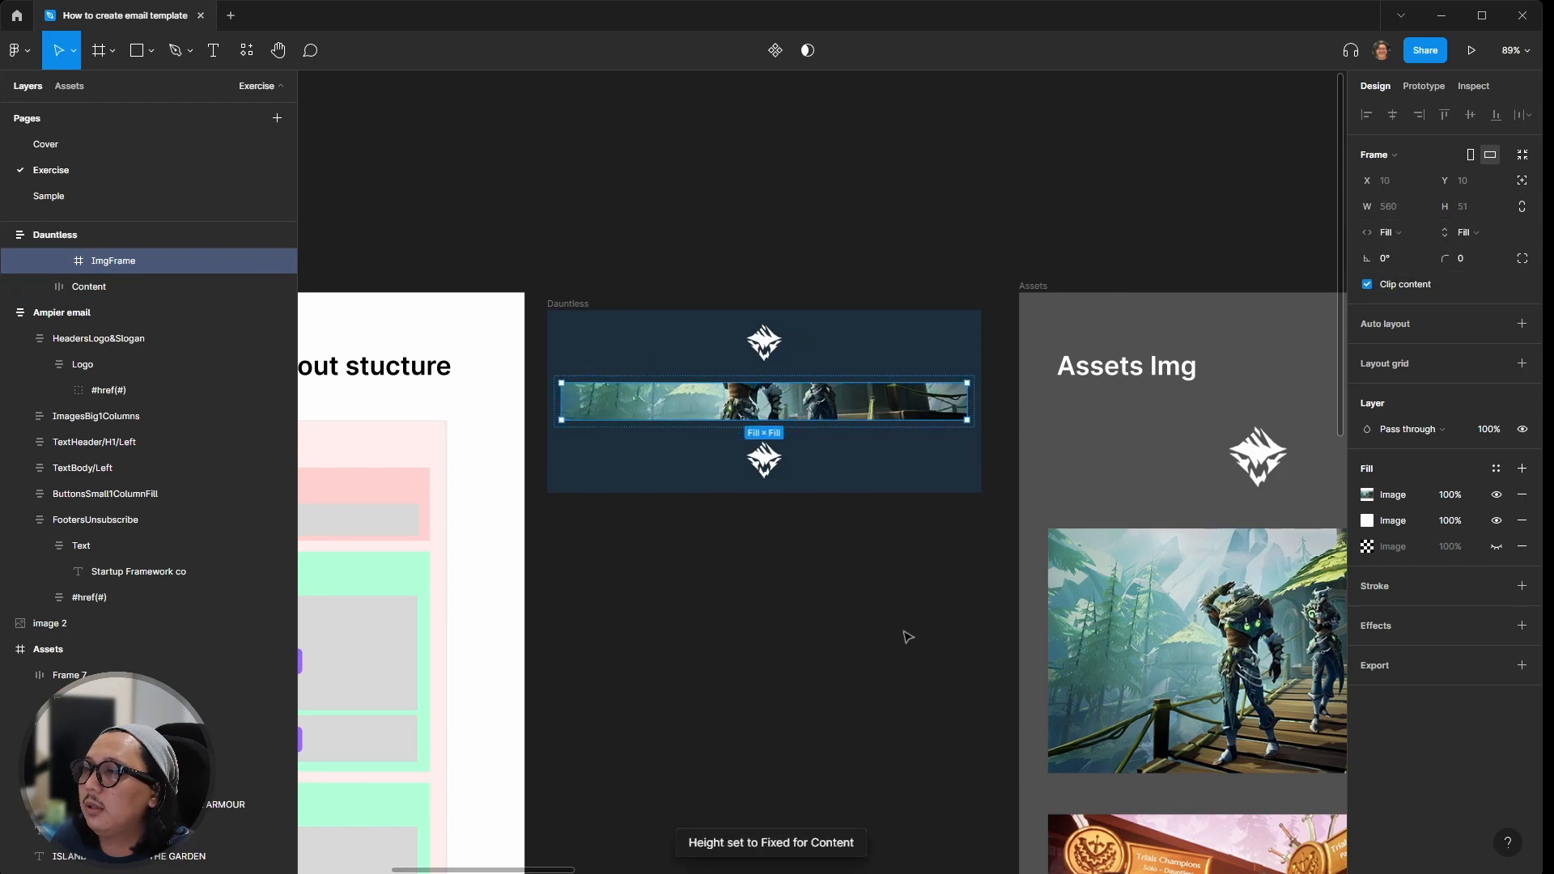
# Step: Switch the vertical resizing of the ImgFrame in Row Content's upper Content frame to Fixed height
pyautogui.click(842, 513)
pyautogui.click(881, 408)
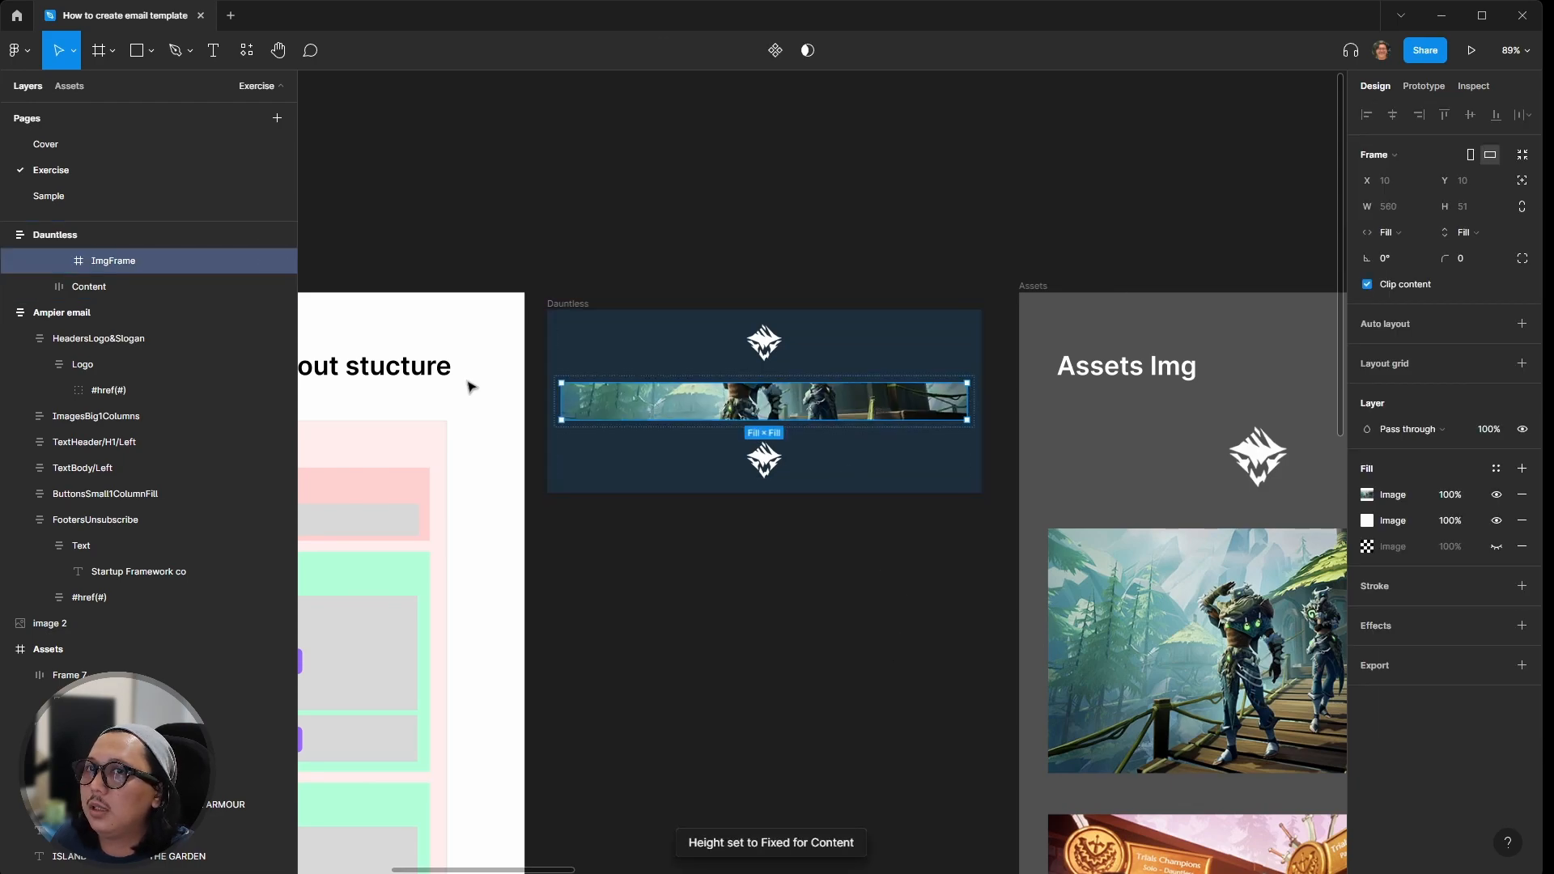
pyautogui.click(721, 536)
pyautogui.doubleClick(931, 405)
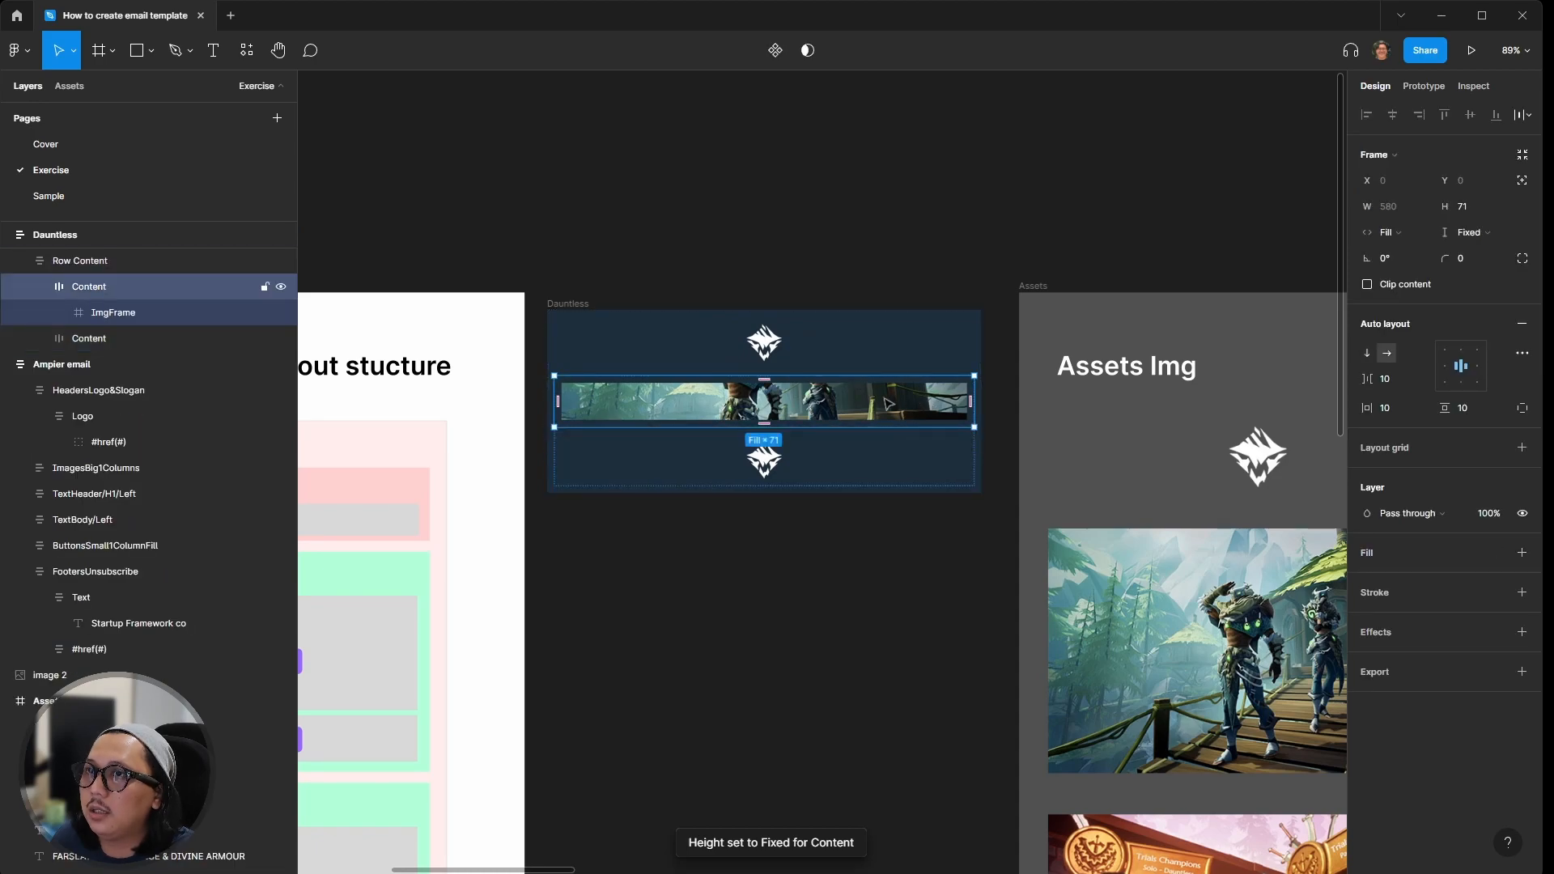
pyautogui.doubleClick(818, 403)
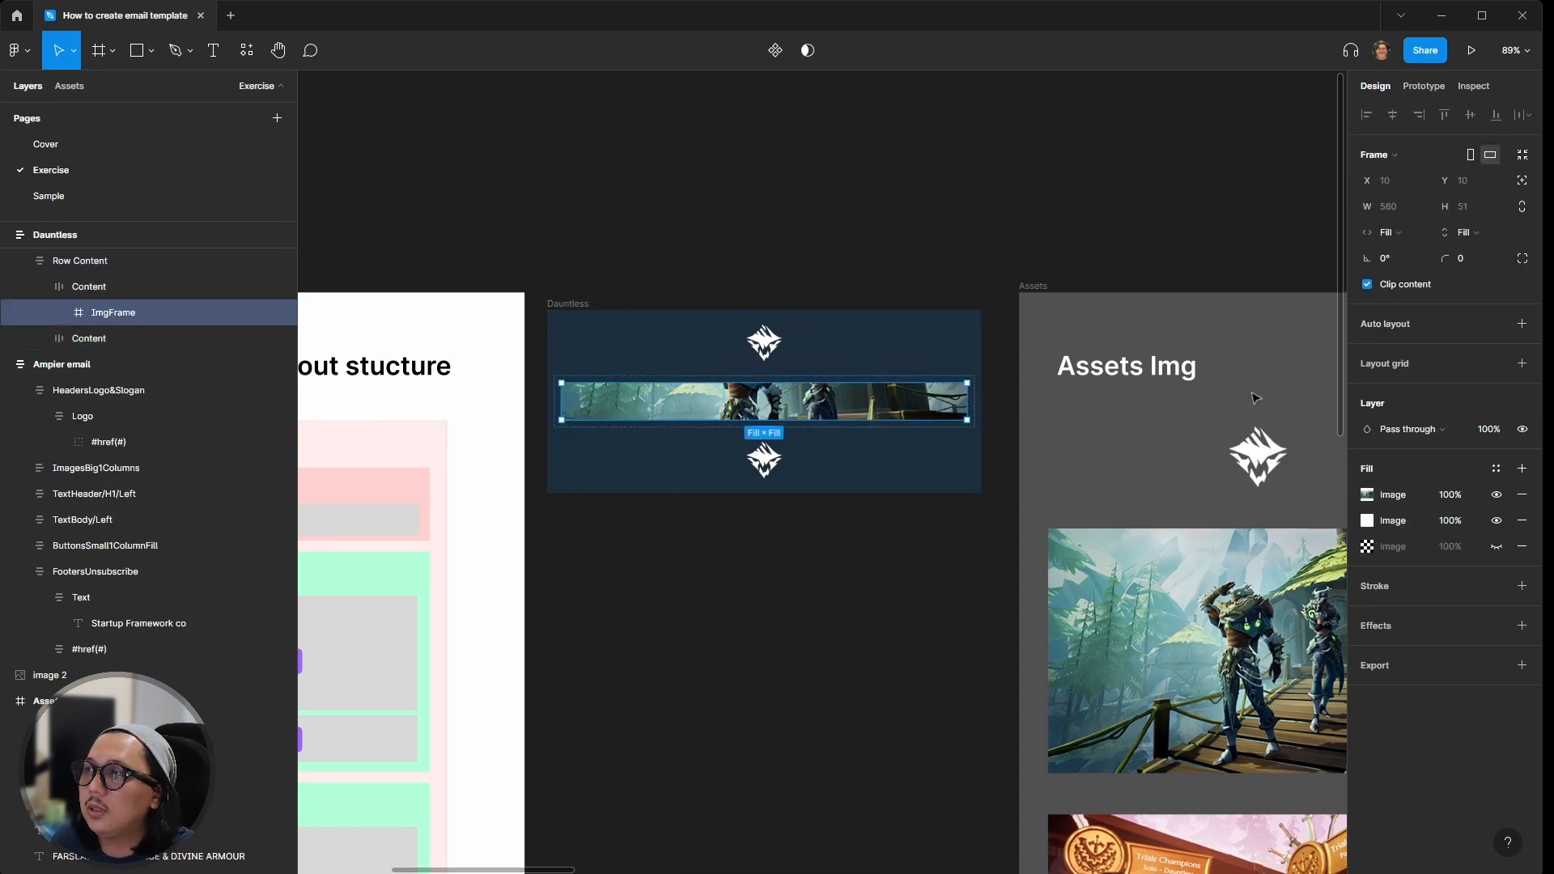
pyautogui.click(1464, 232)
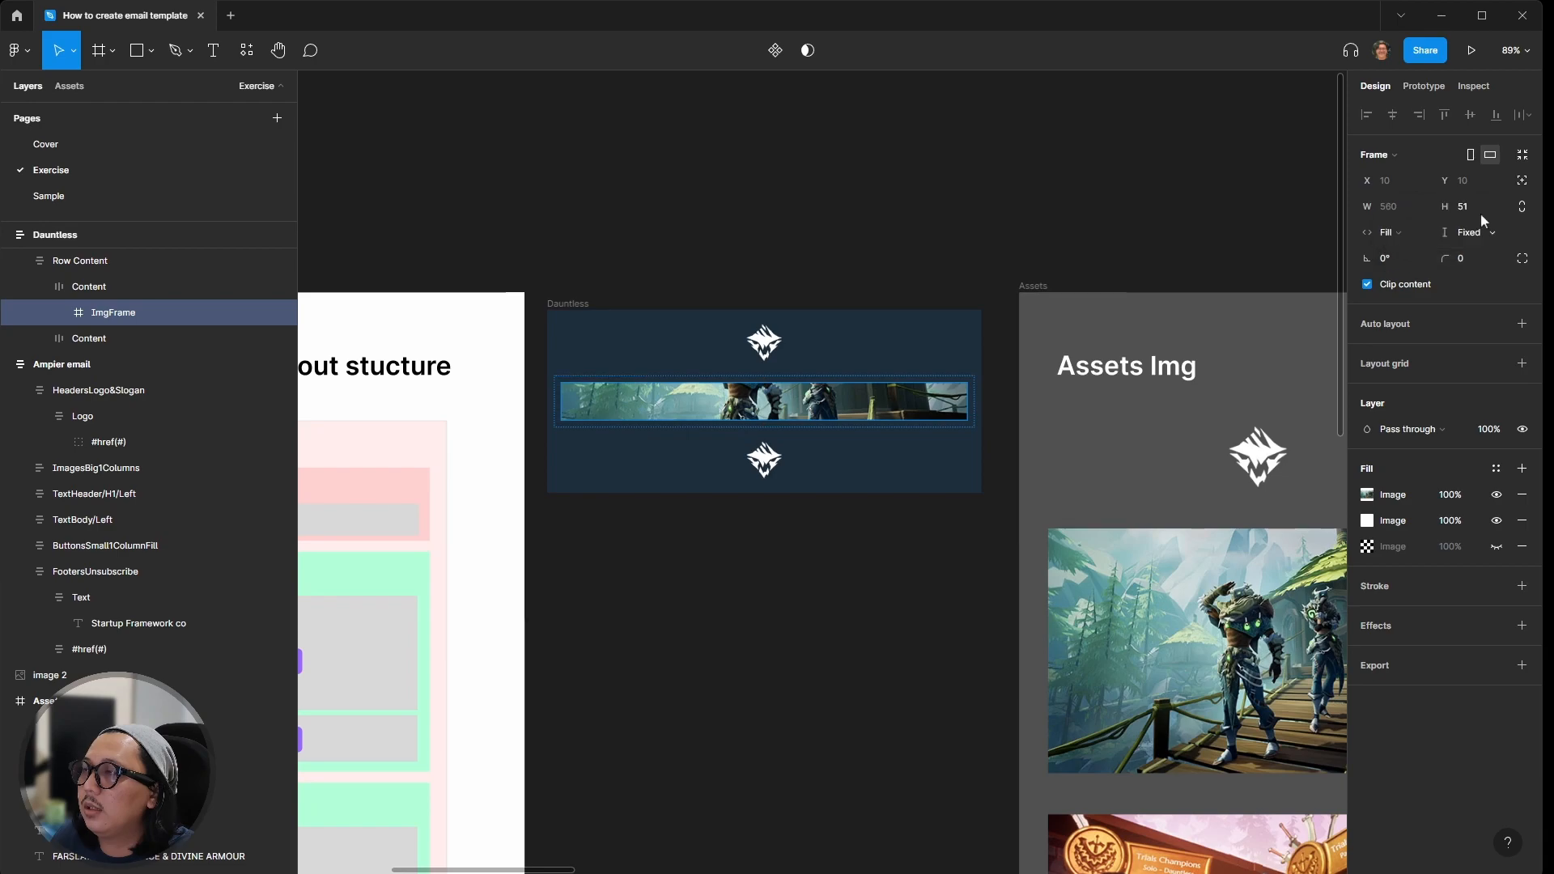
# Step: Increase the ImgFrame's height to 311 so that more of the artwork is shown
pyautogui.click(1484, 212)
pyautogui.hotkey('shift', 'Up')
pyautogui.hotkey('shift', 'Up')
pyautogui.hotkey('shift', 'Up')
pyautogui.hotkey('shift', 'Up')
pyautogui.hotkey('shift', 'Up')
pyautogui.hotkey('shift', 'Up')
pyautogui.hotkey('shift', 'Up')
pyautogui.hotkey('shift', 'Up')
pyautogui.hotkey('shift', 'Up')
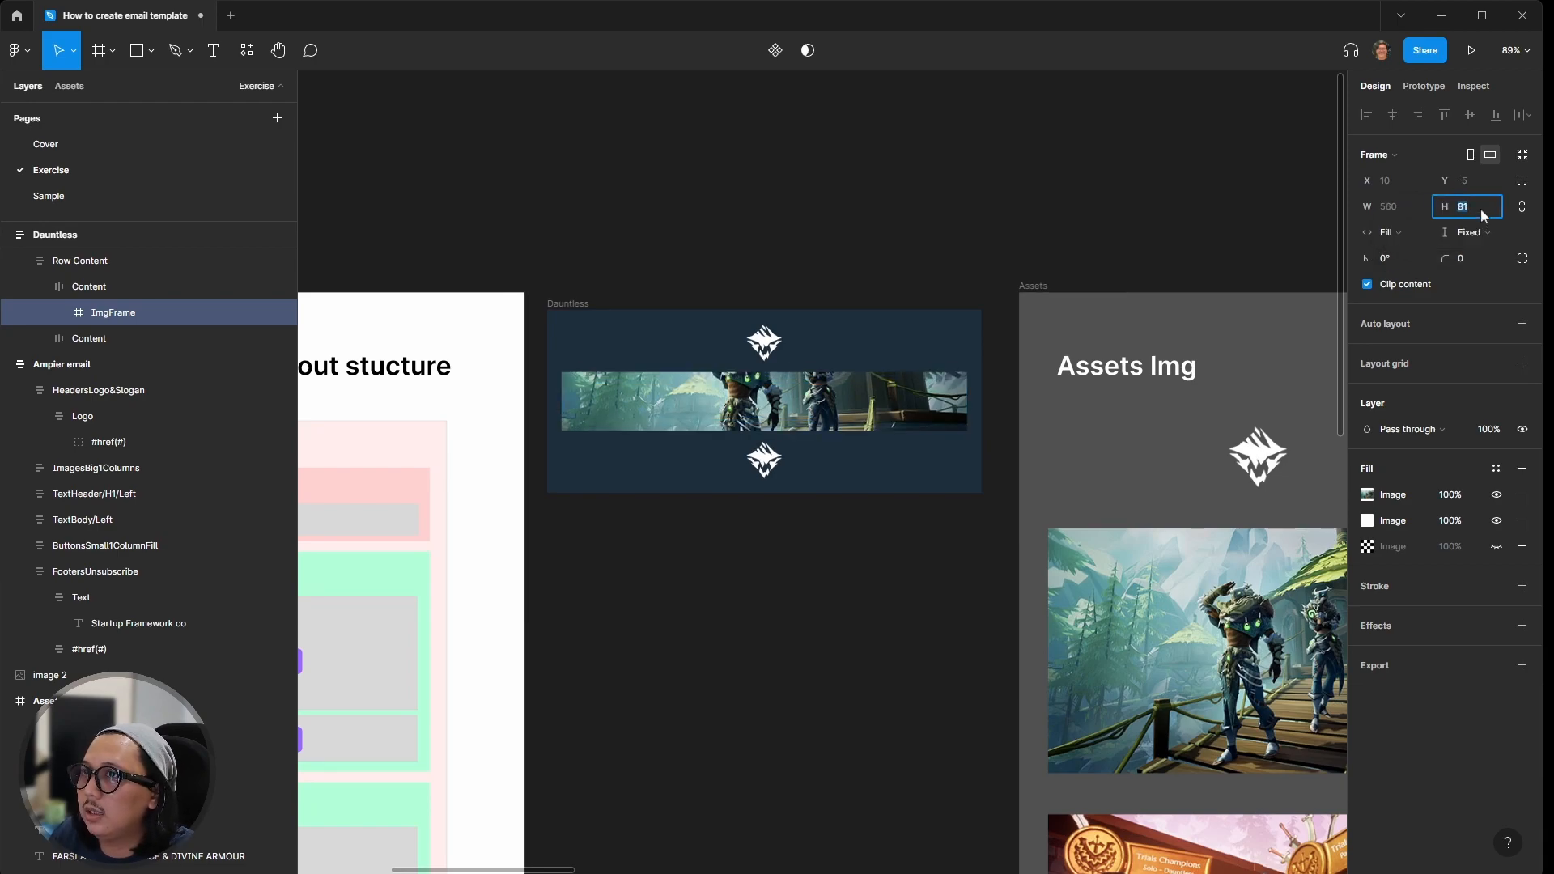
pyautogui.hotkey('shift', 'Up')
pyautogui.hotkey('shift', 'Up')
pyautogui.hotkey('shift', 'Up')
pyautogui.hotkey('shift', 'Up')
pyautogui.hotkey('shift', 'Up')
pyautogui.hotkey('shift', 'Up')
pyautogui.hotkey('shift', 'Up')
pyautogui.hotkey('shift', 'Up')
pyautogui.hotkey('shift', 'Up')
pyautogui.hotkey('shift', 'Up')
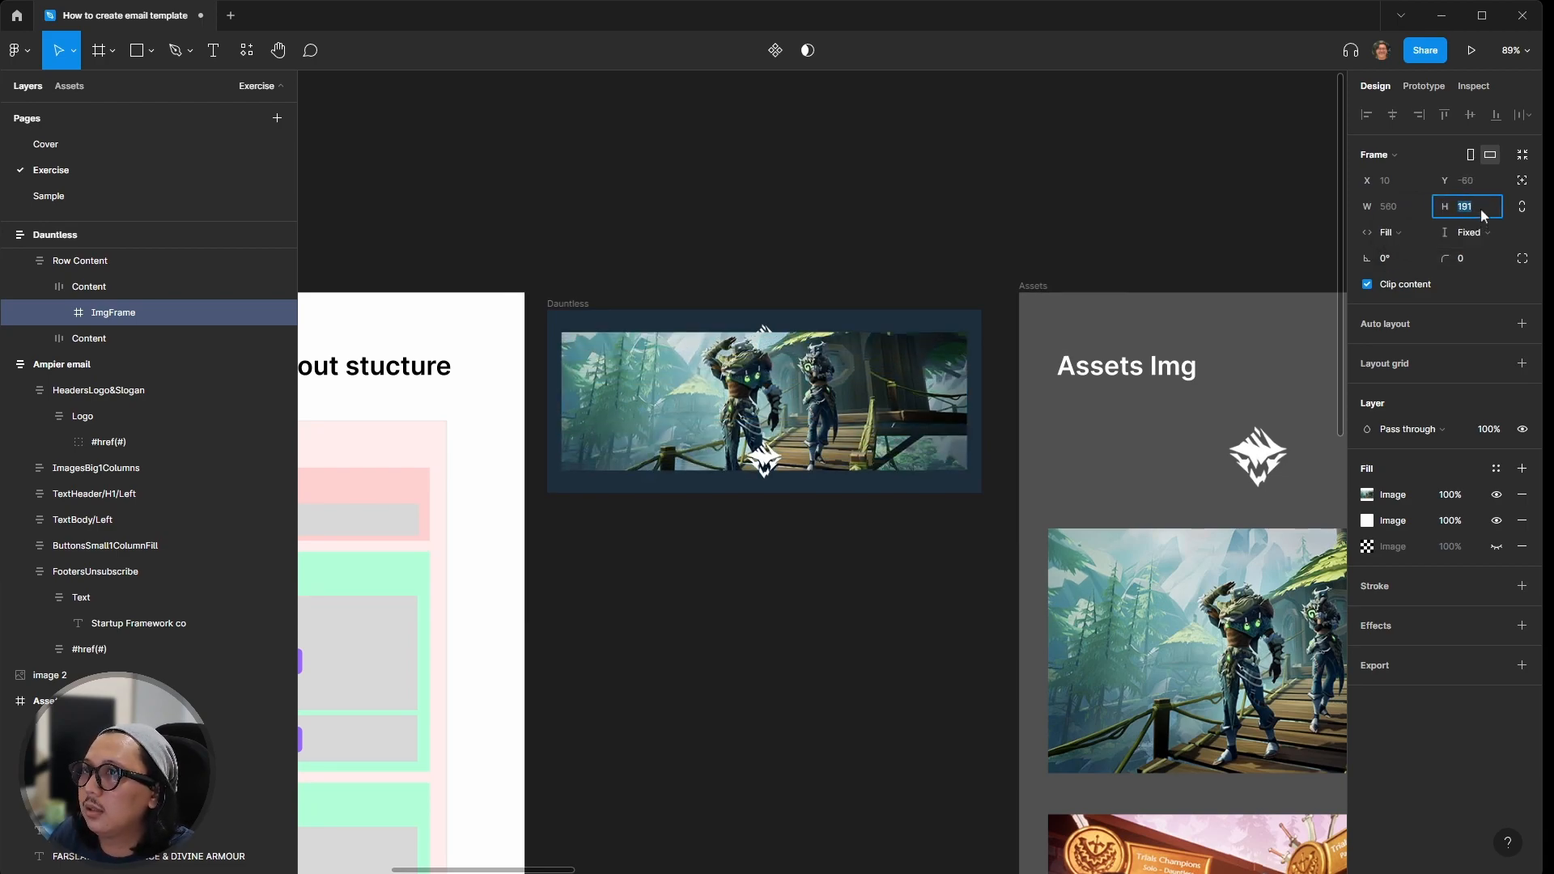
pyautogui.hotkey('shift', 'Up')
pyautogui.hotkey('shift', 'Up')
pyautogui.hotkey('shift', 'Up')
pyautogui.hotkey('shift', 'Up')
pyautogui.hotkey('shift', 'Up')
pyautogui.hotkey('shift', 'Up')
pyautogui.hotkey('shift', 'Up')
pyautogui.hotkey('shift', 'Up')
pyautogui.hotkey('shift', 'Up')
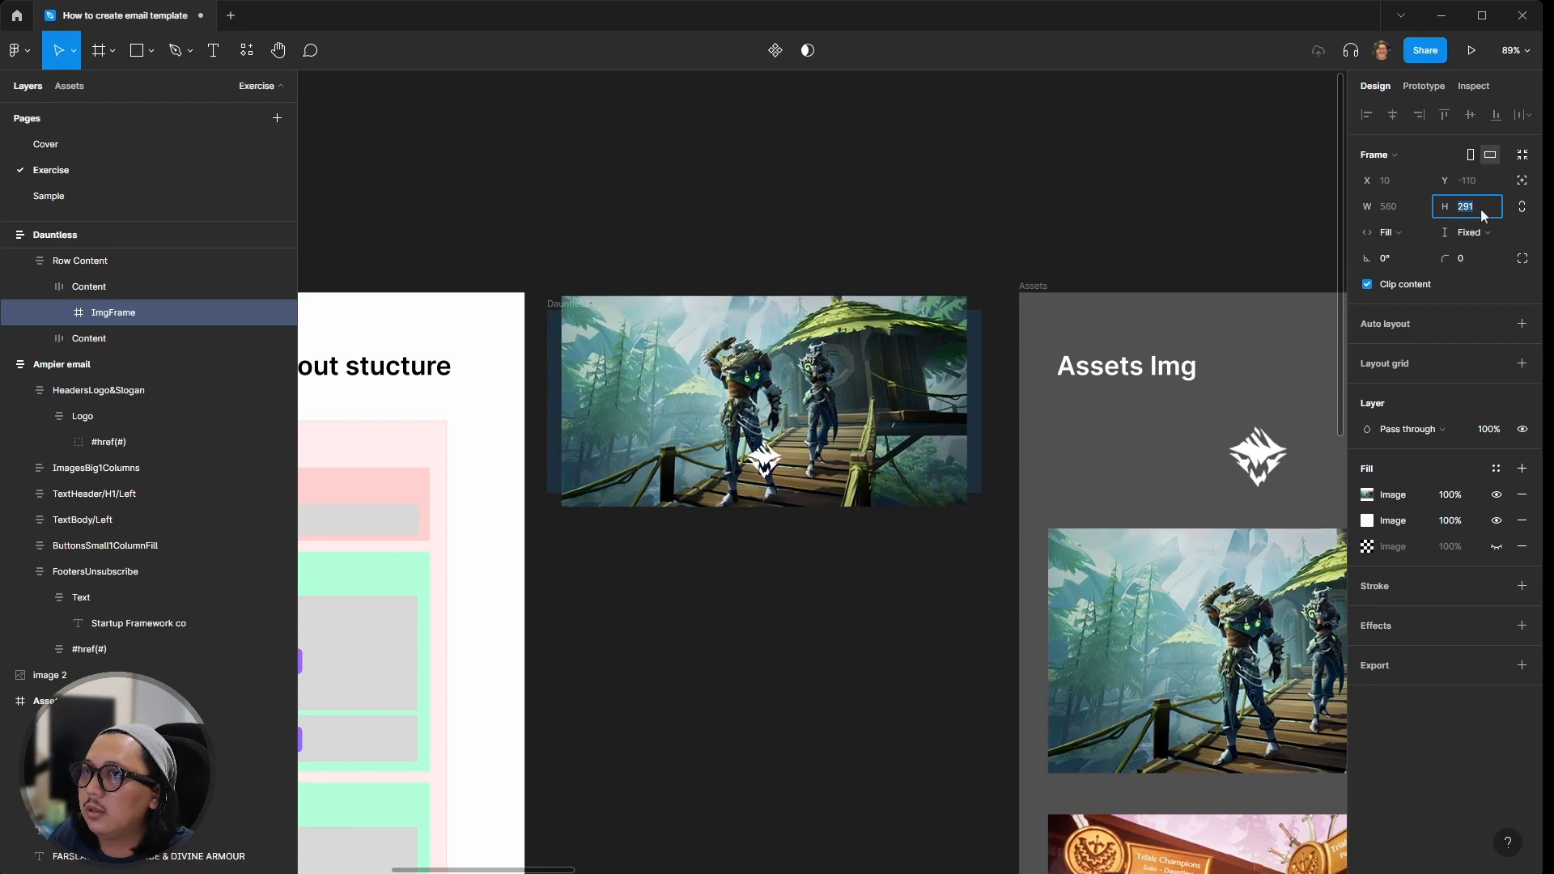
pyautogui.hotkey('shift', 'Down')
pyautogui.hotkey('shift', 'Down')
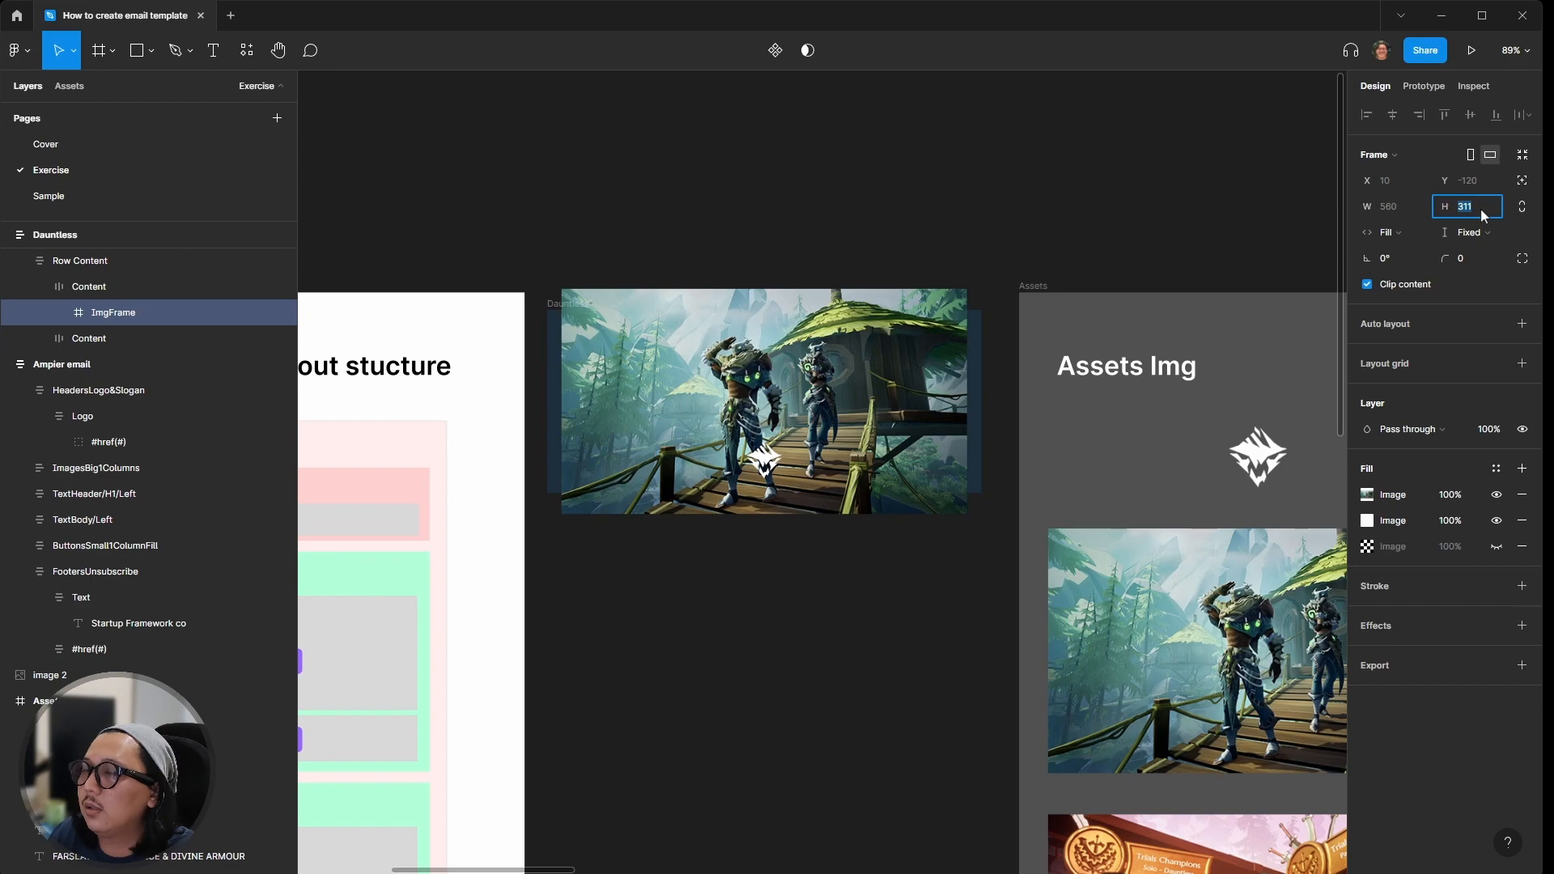
pyautogui.click(732, 715)
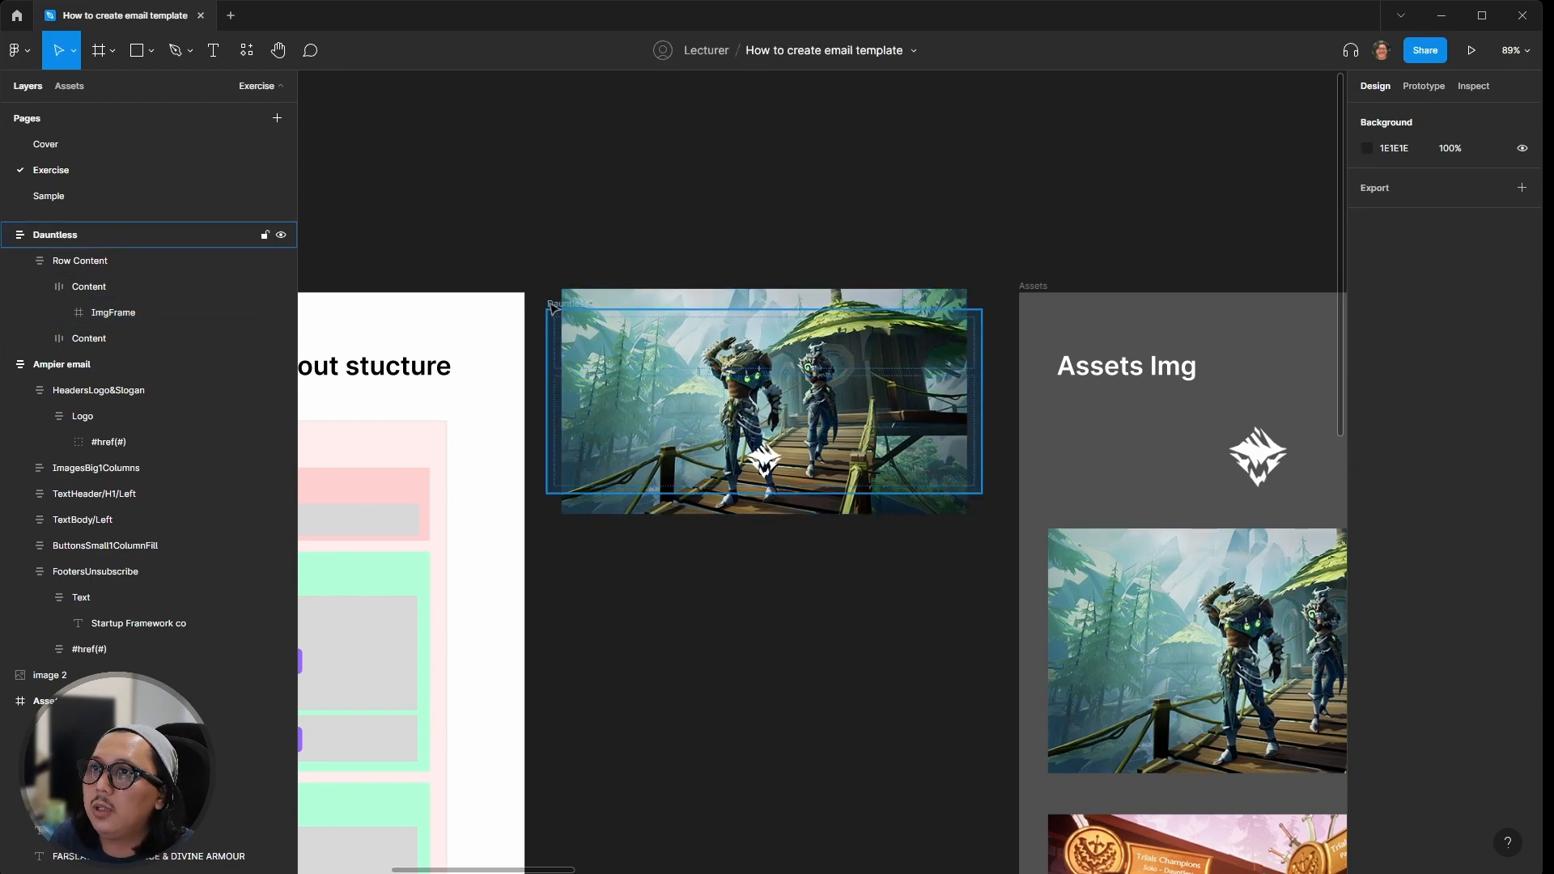
# Step: Check the height resizing of Dauntless and Row Content, and set the upper Content frame's vertical resizing to Hug contents
pyautogui.click(557, 304)
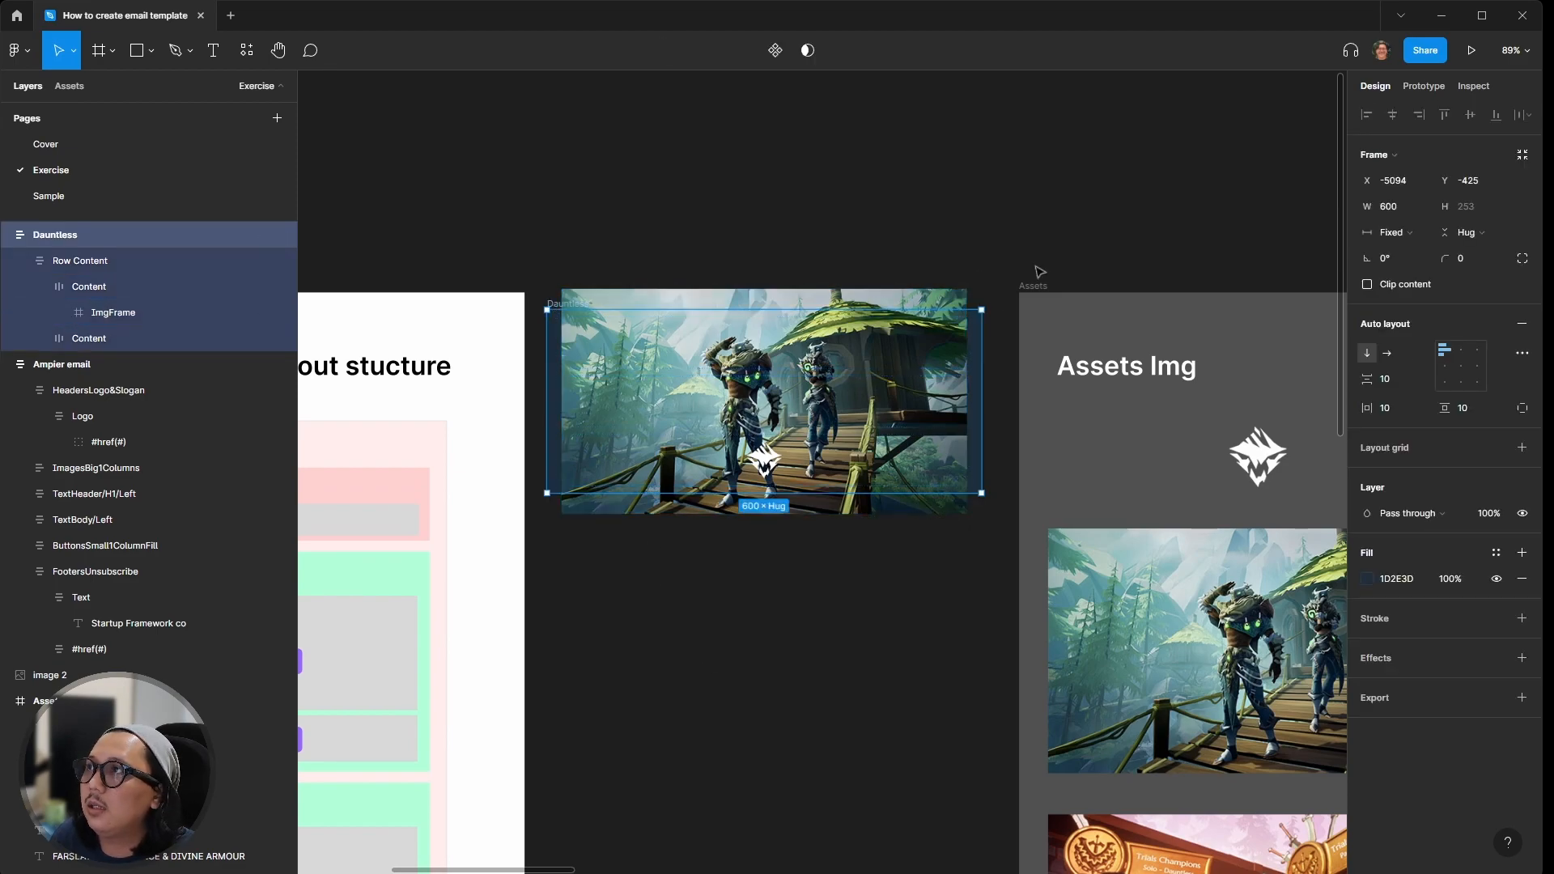
pyautogui.click(1461, 234)
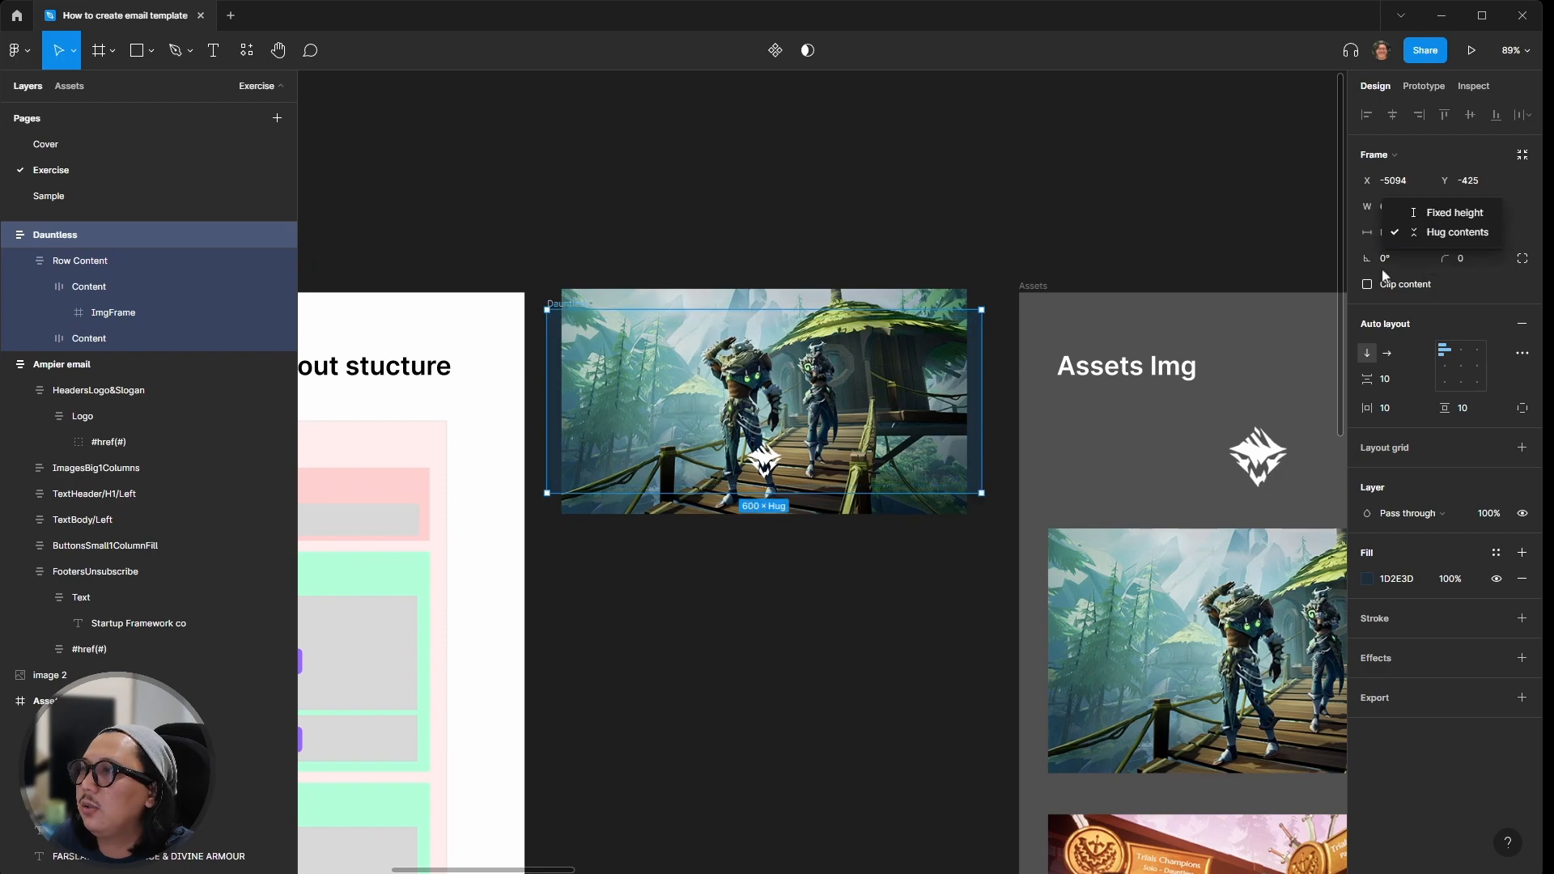
pyautogui.click(915, 573)
pyautogui.click(915, 573)
pyautogui.click(103, 261)
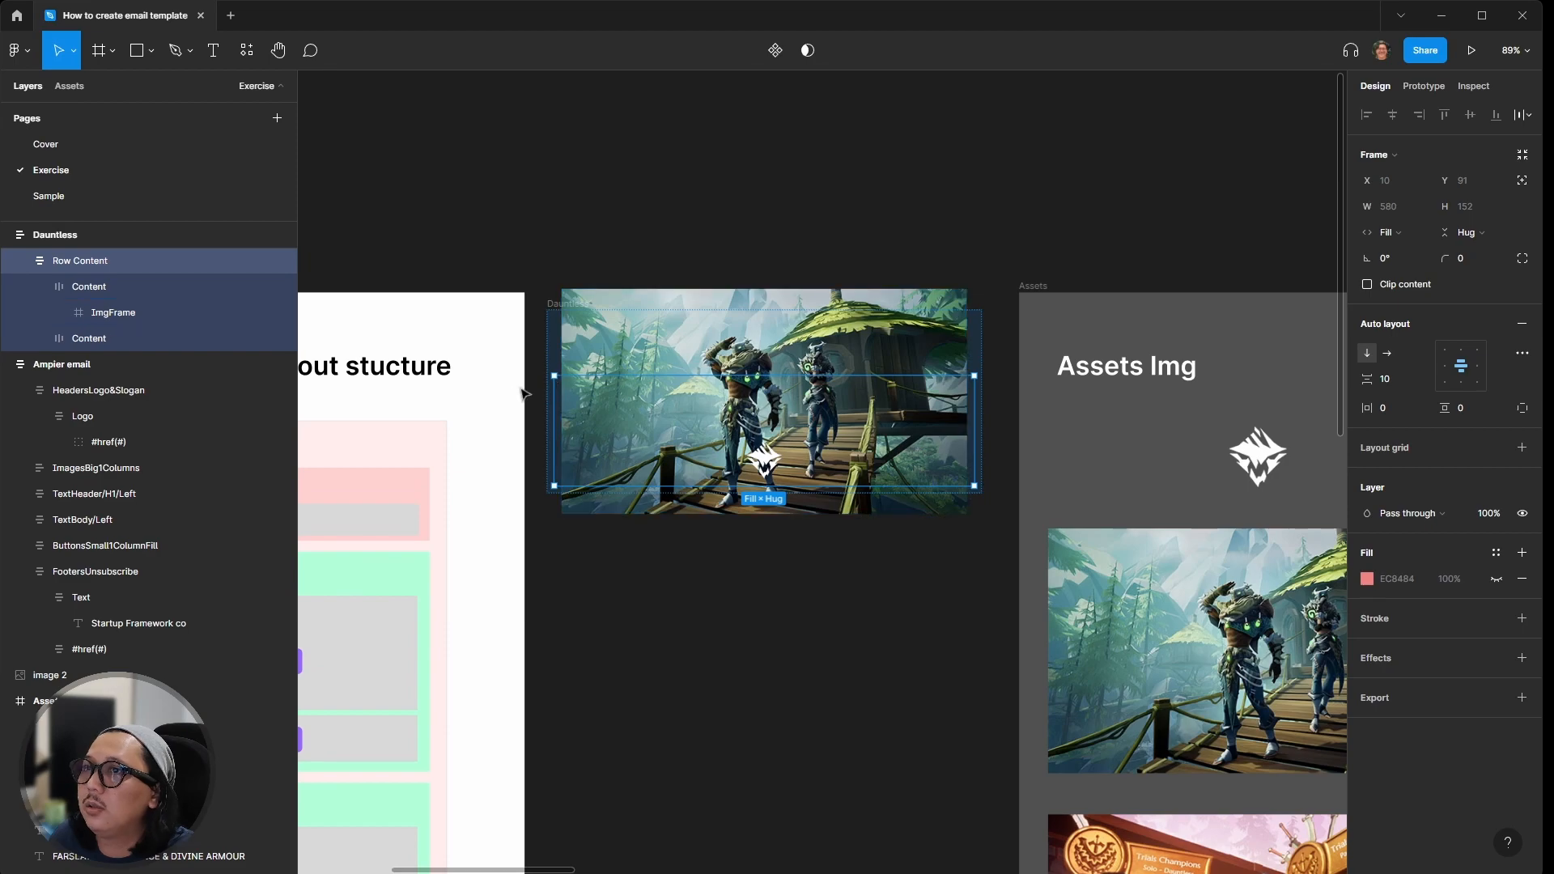
pyautogui.scroll(1, 95, 288)
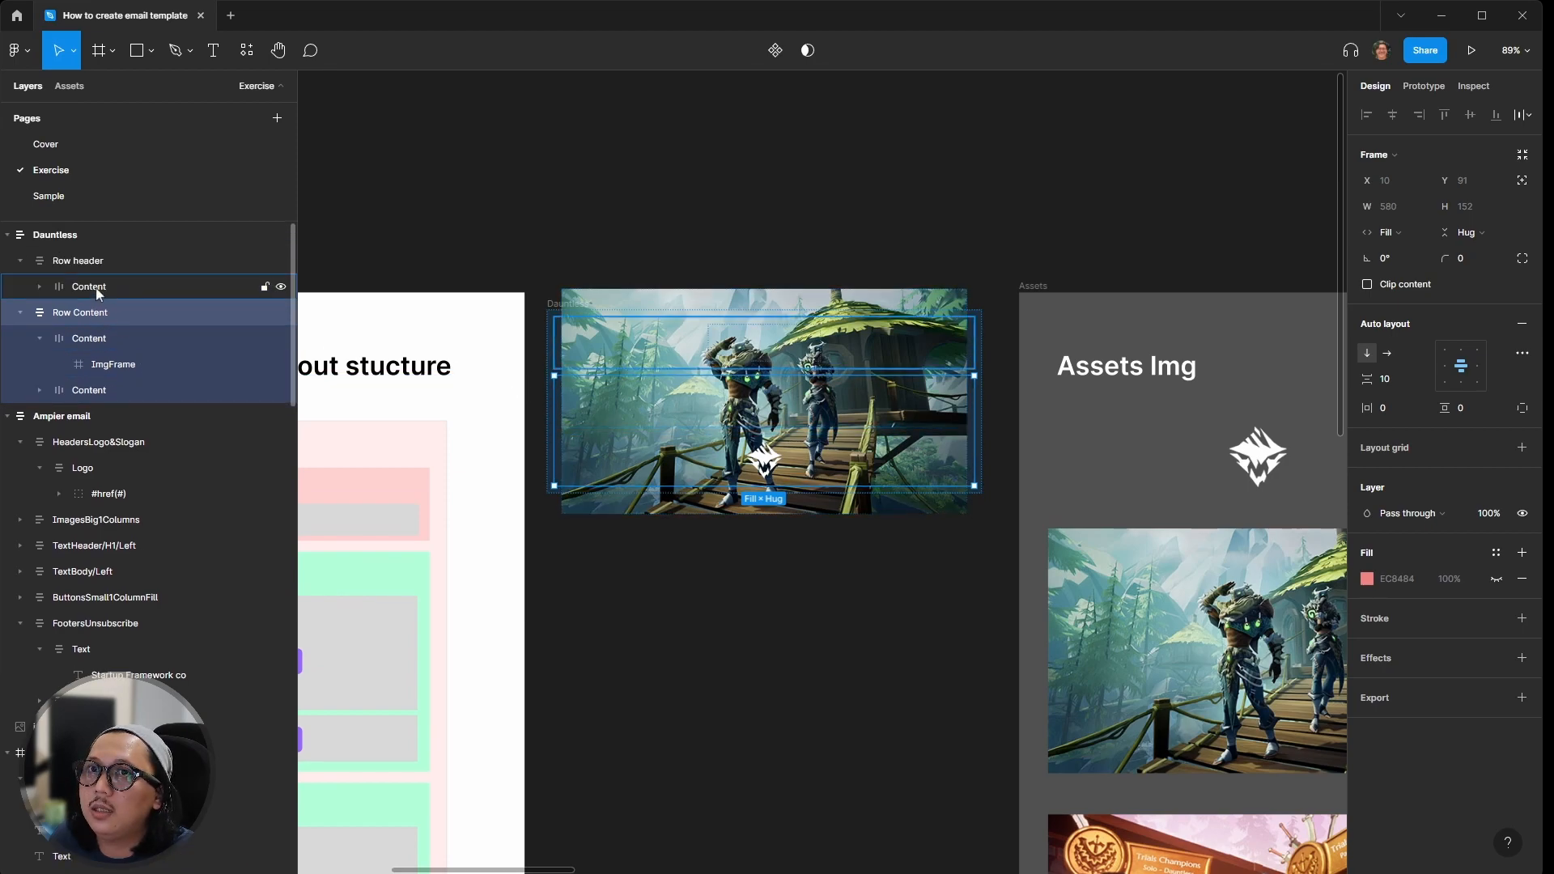
pyautogui.click(95, 339)
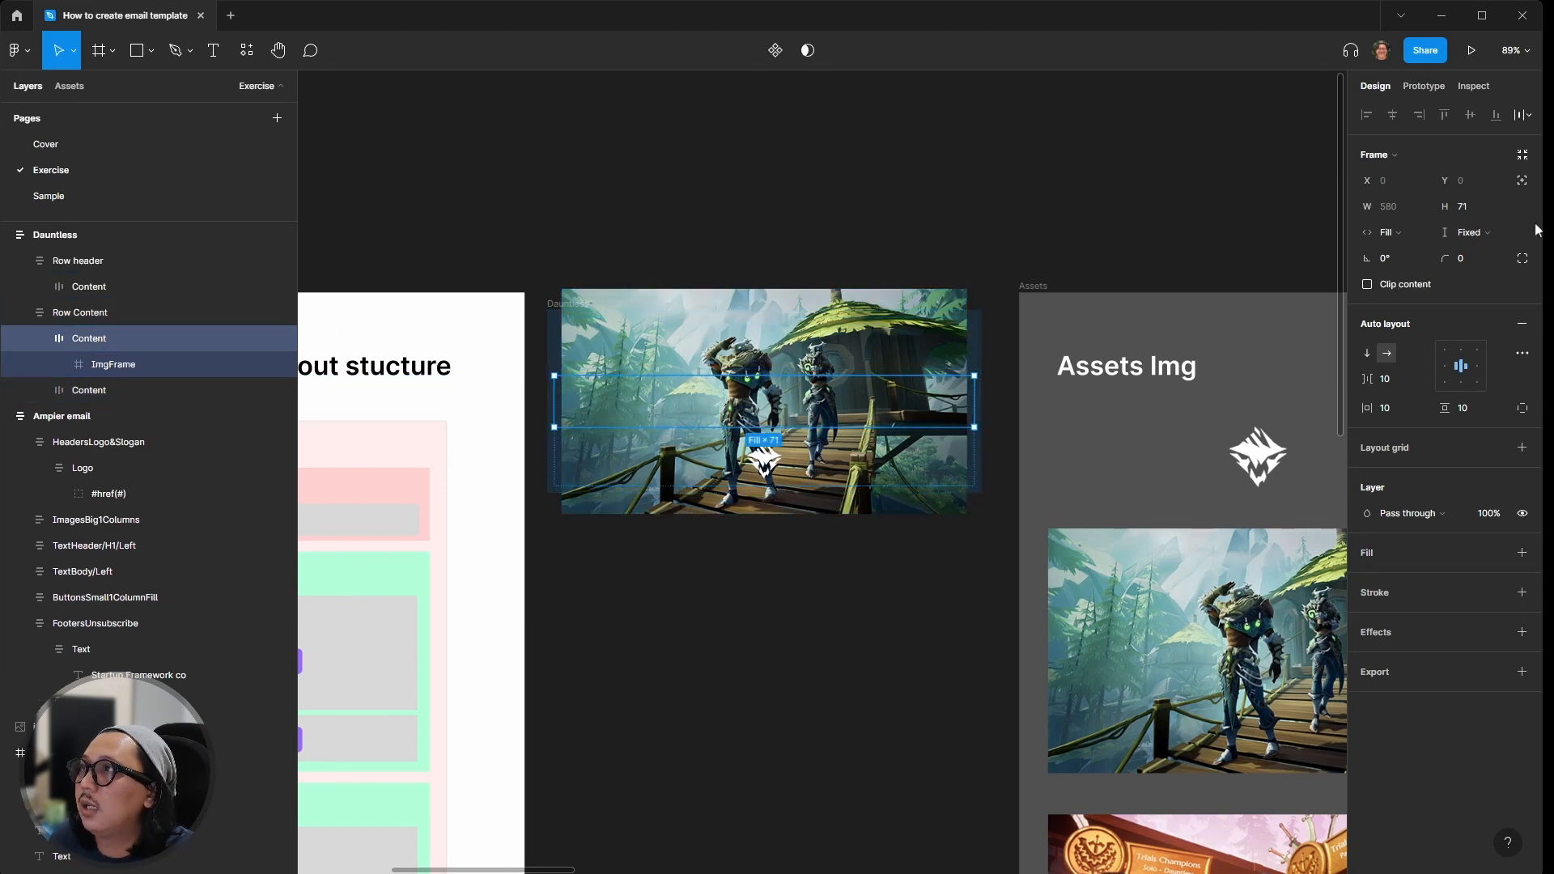
pyautogui.click(1469, 232)
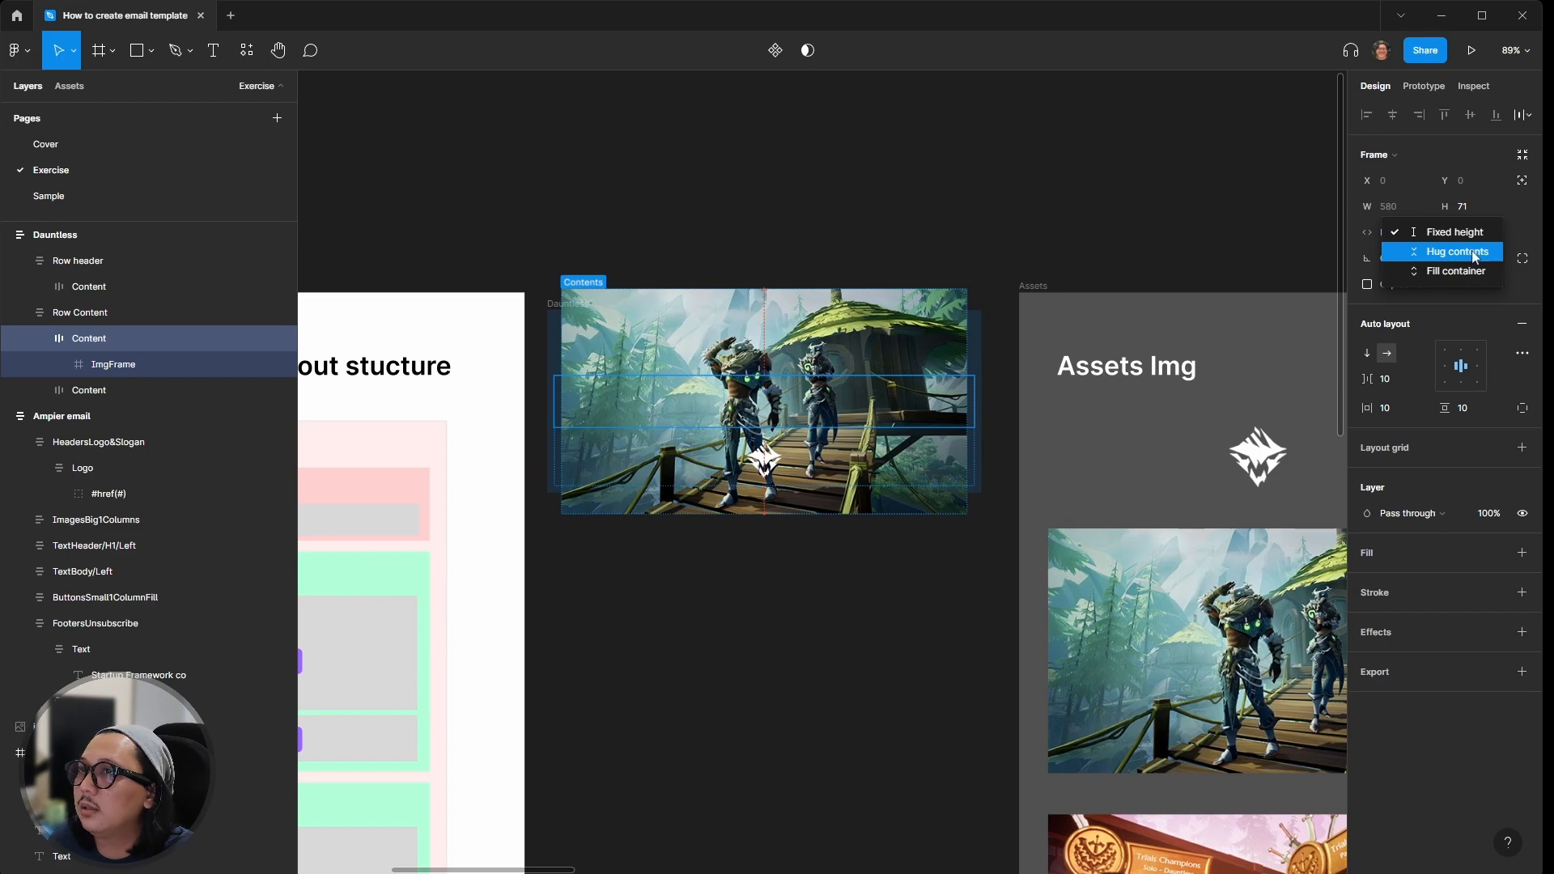
pyautogui.click(1474, 252)
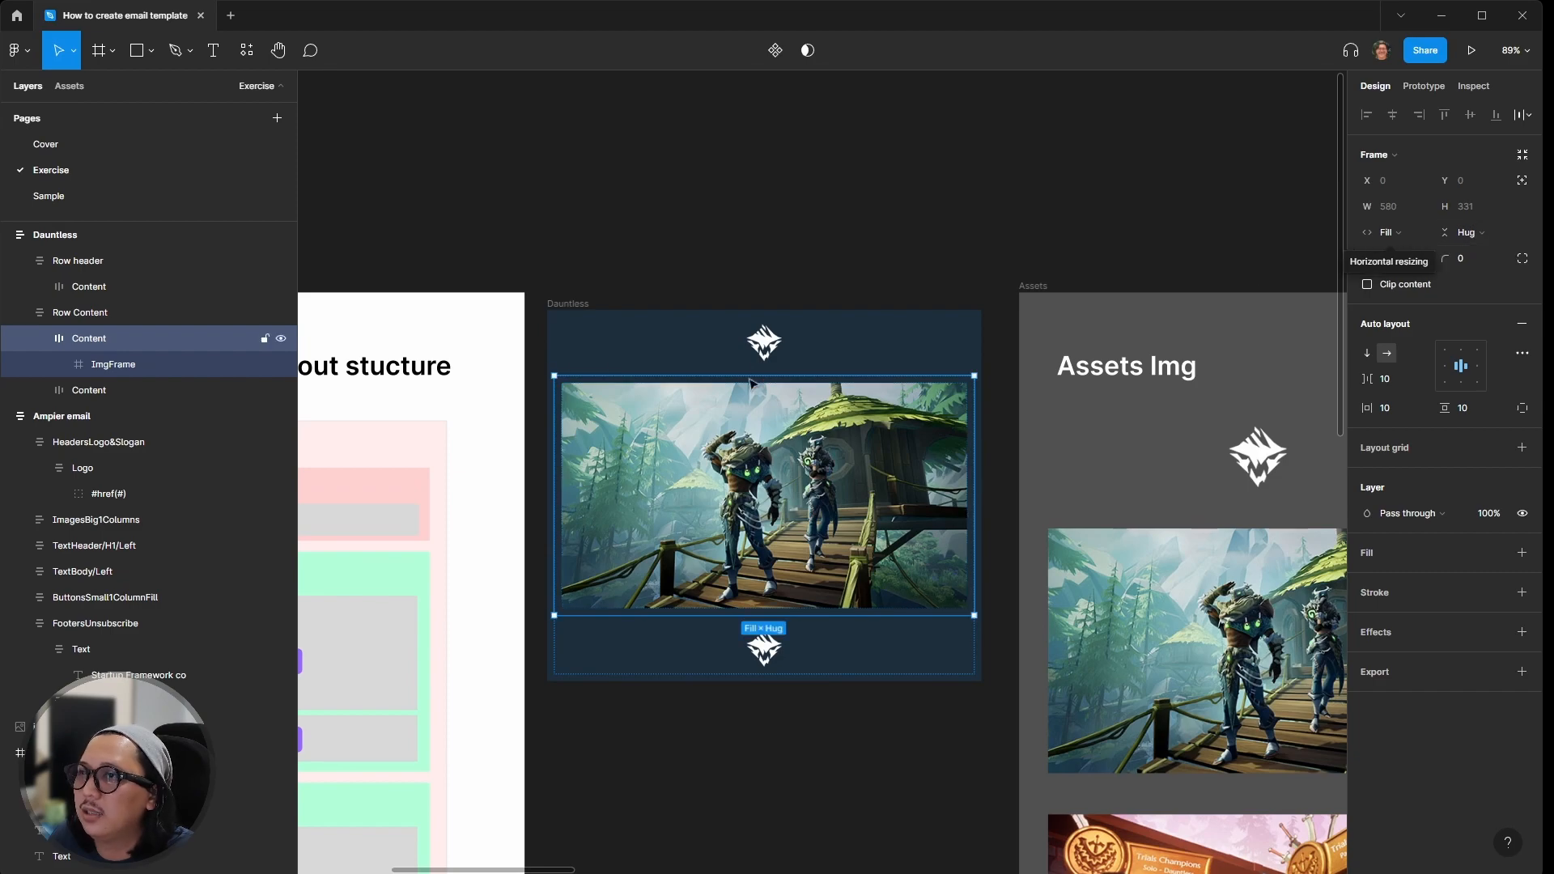
# Step: Set the horizontal padding, vertical padding and item spacing of Row Content's upper Content frame to 0
pyautogui.click(655, 160)
pyautogui.doubleClick(631, 451)
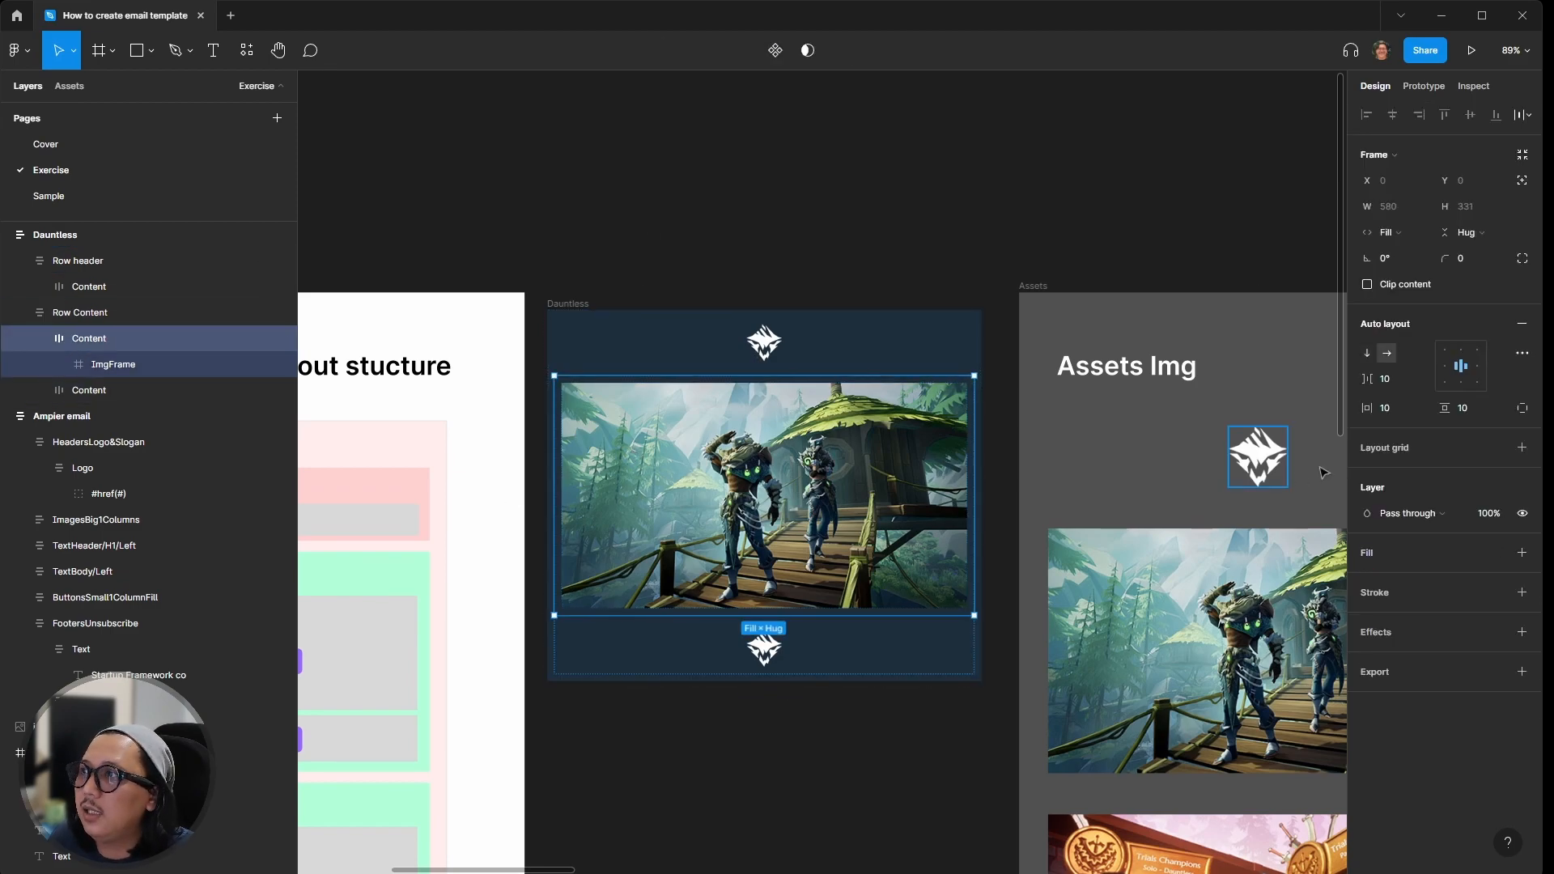
pyautogui.press('Tab')
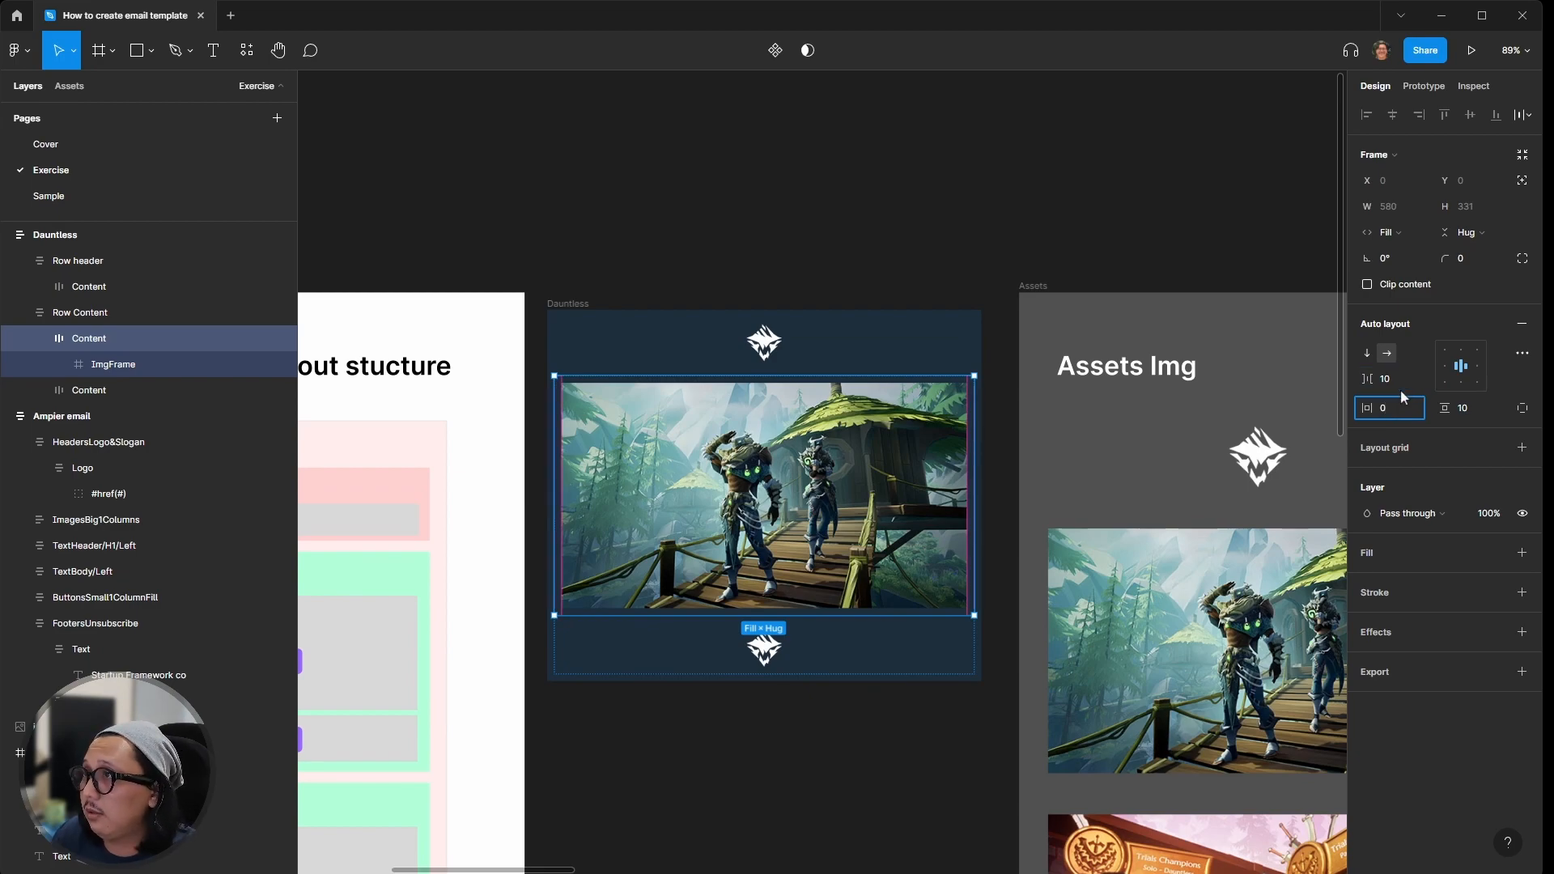
pyautogui.press('Tab')
pyautogui.write('0')
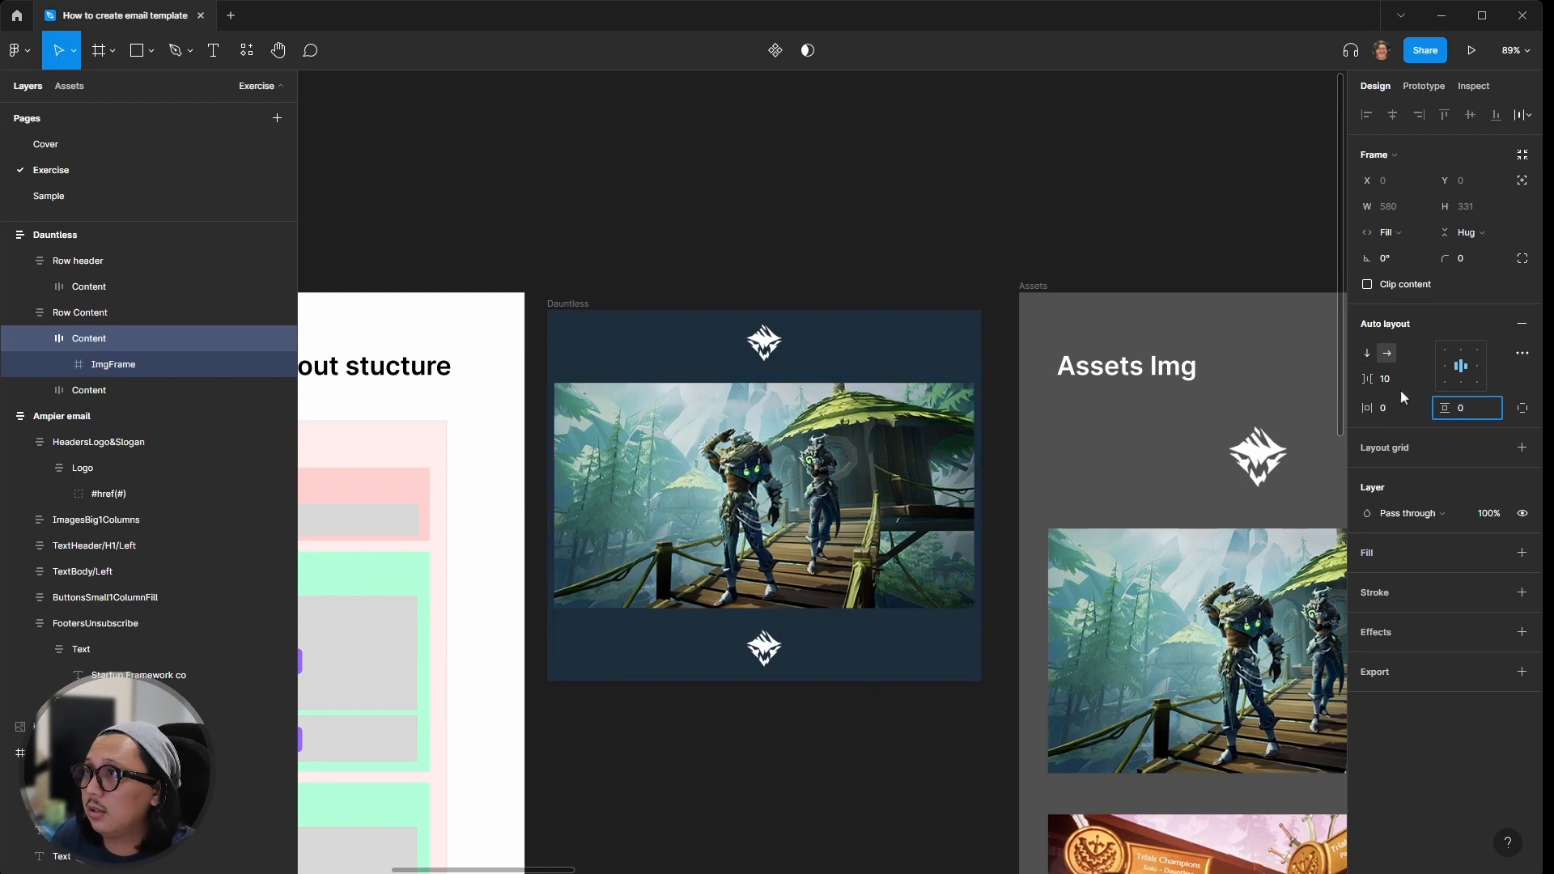
pyautogui.click(1401, 376)
pyautogui.write('0')
pyautogui.press('Return')
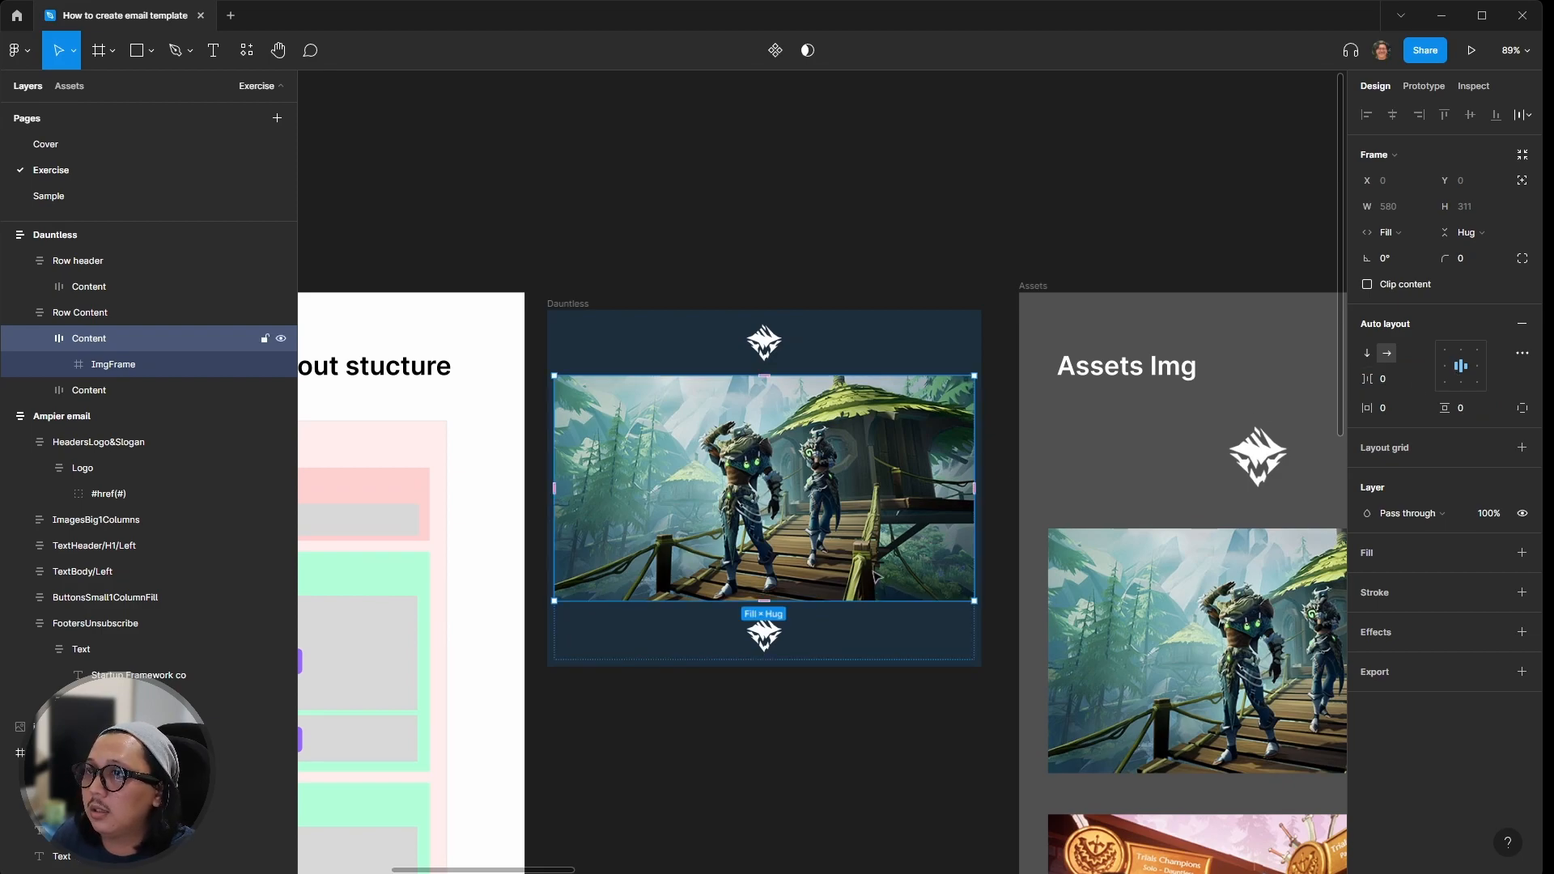
# Step: Select the NEW ACTIVITY label, ISLAND ADVENTURE: THE GARDEN heading and Farslayer Gardener body text in the Color and content assets for copying
pyautogui.click(790, 679)
pyautogui.click(775, 642)
pyautogui.click(776, 642)
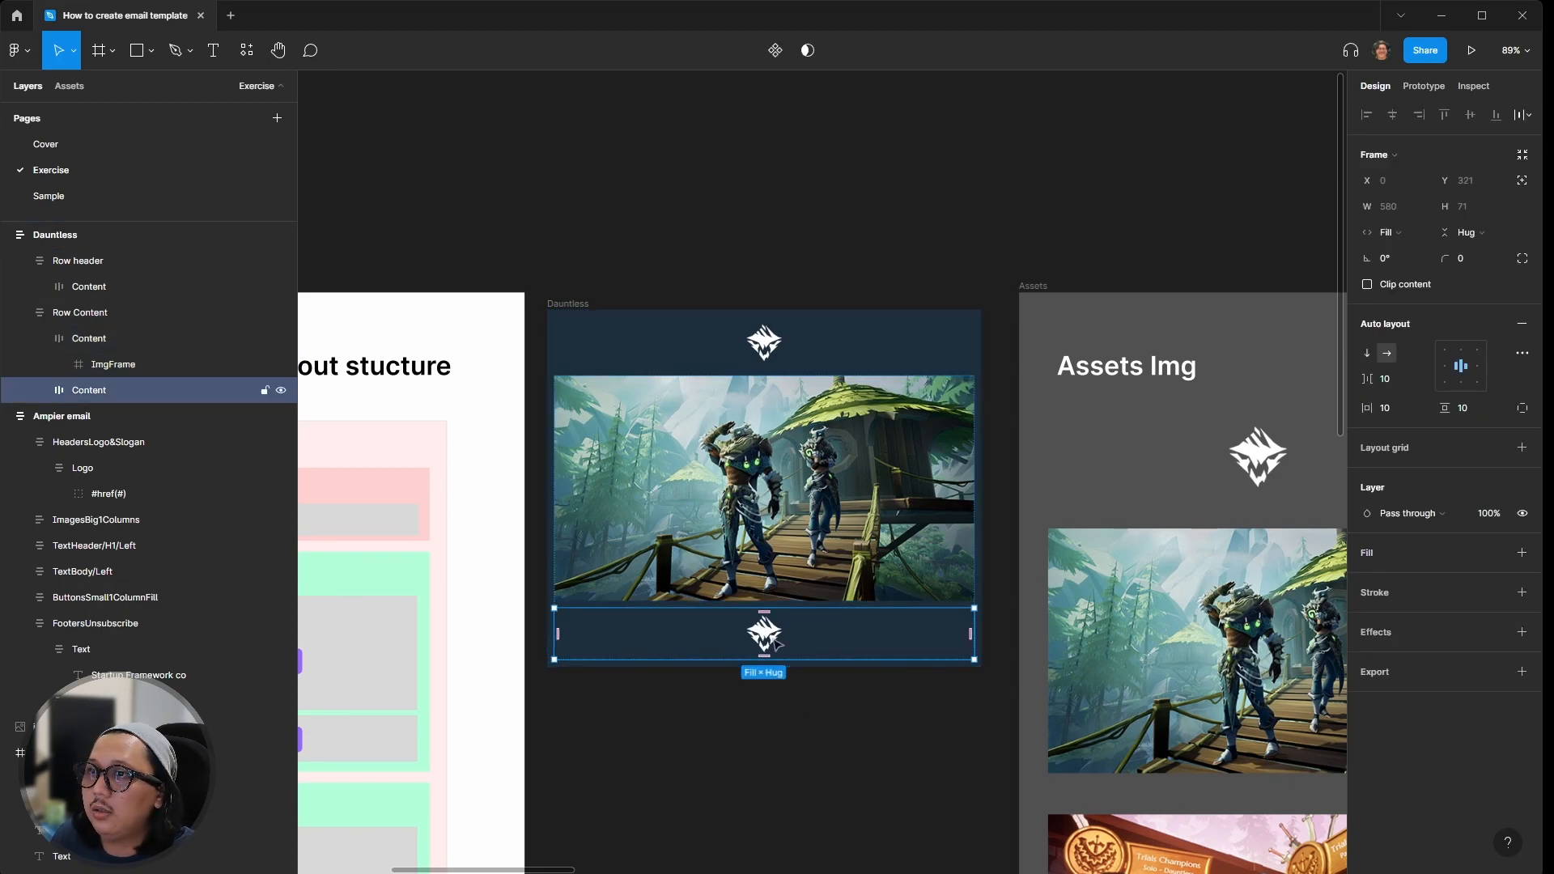
pyautogui.click(775, 642)
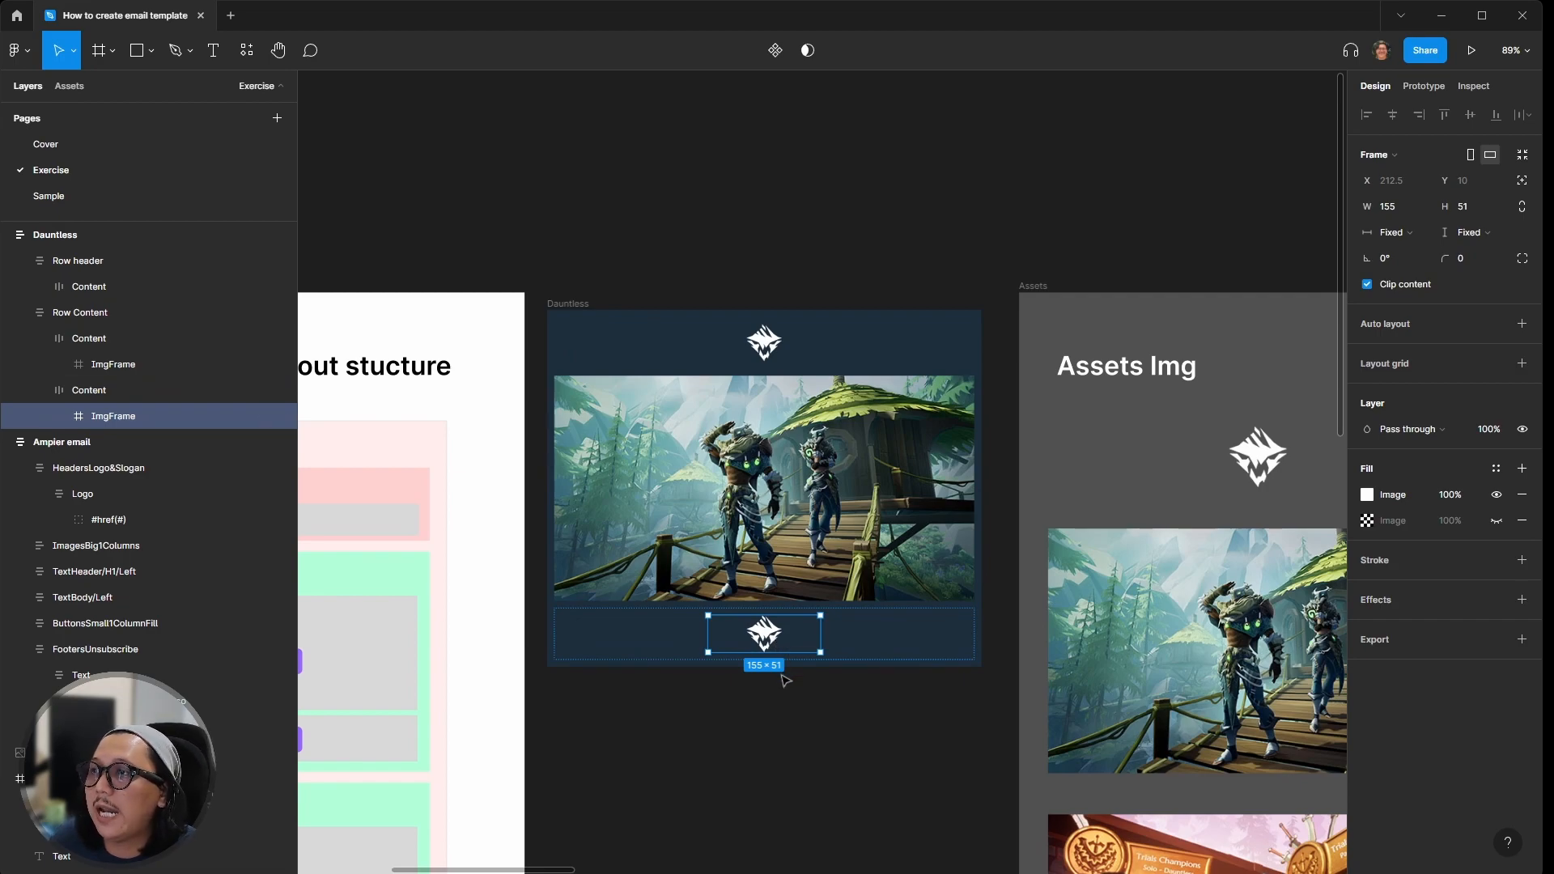
pyautogui.scroll(-3, 784, 680)
pyautogui.scroll(-2, 784, 683)
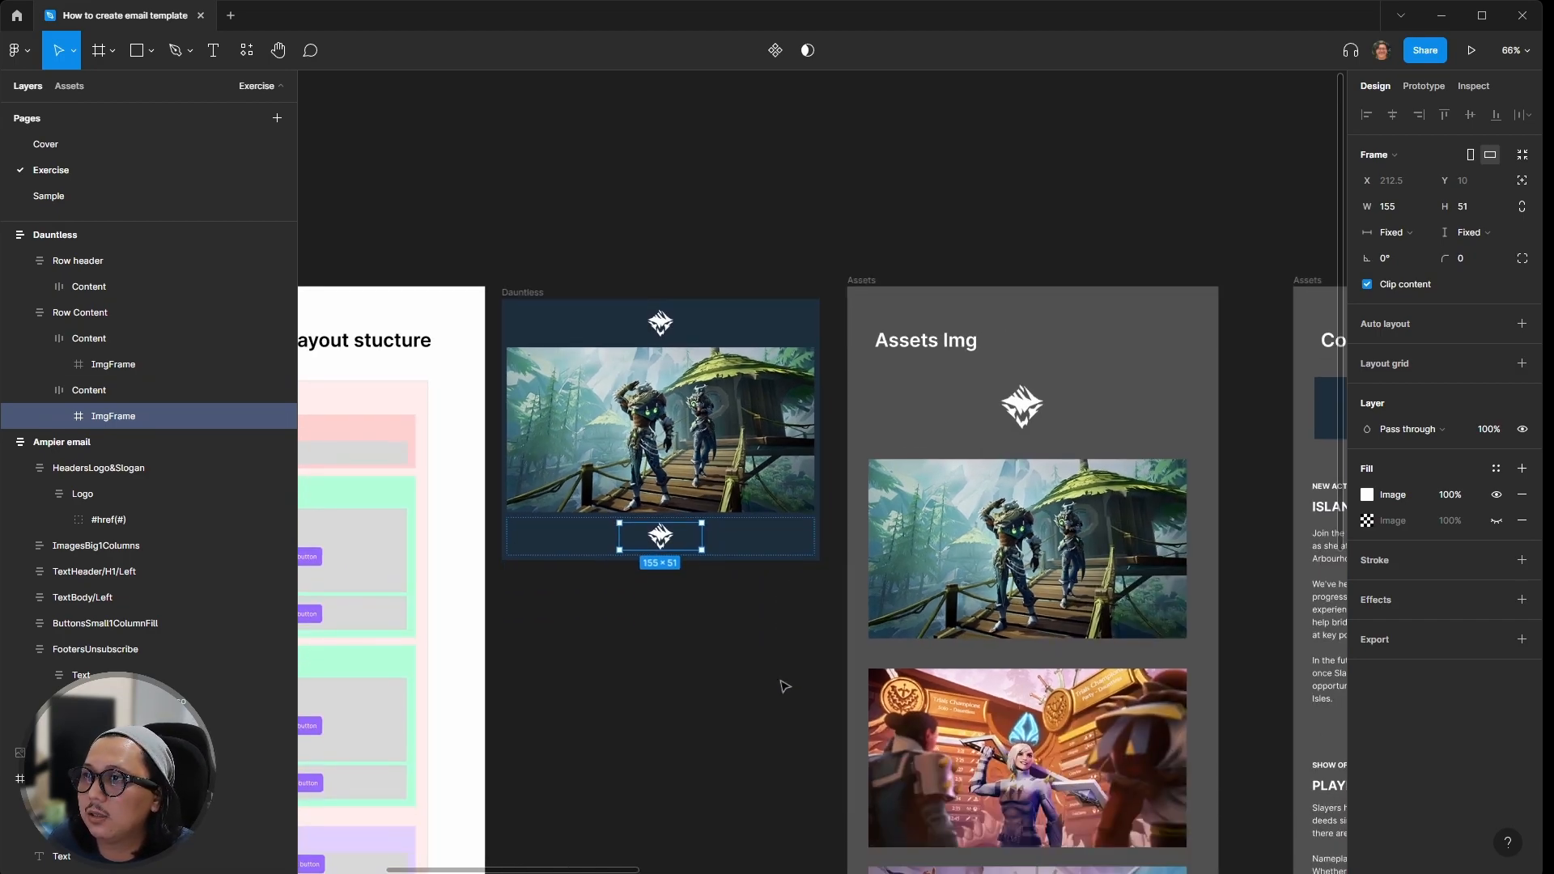
pyautogui.hscroll(1, 746, 658)
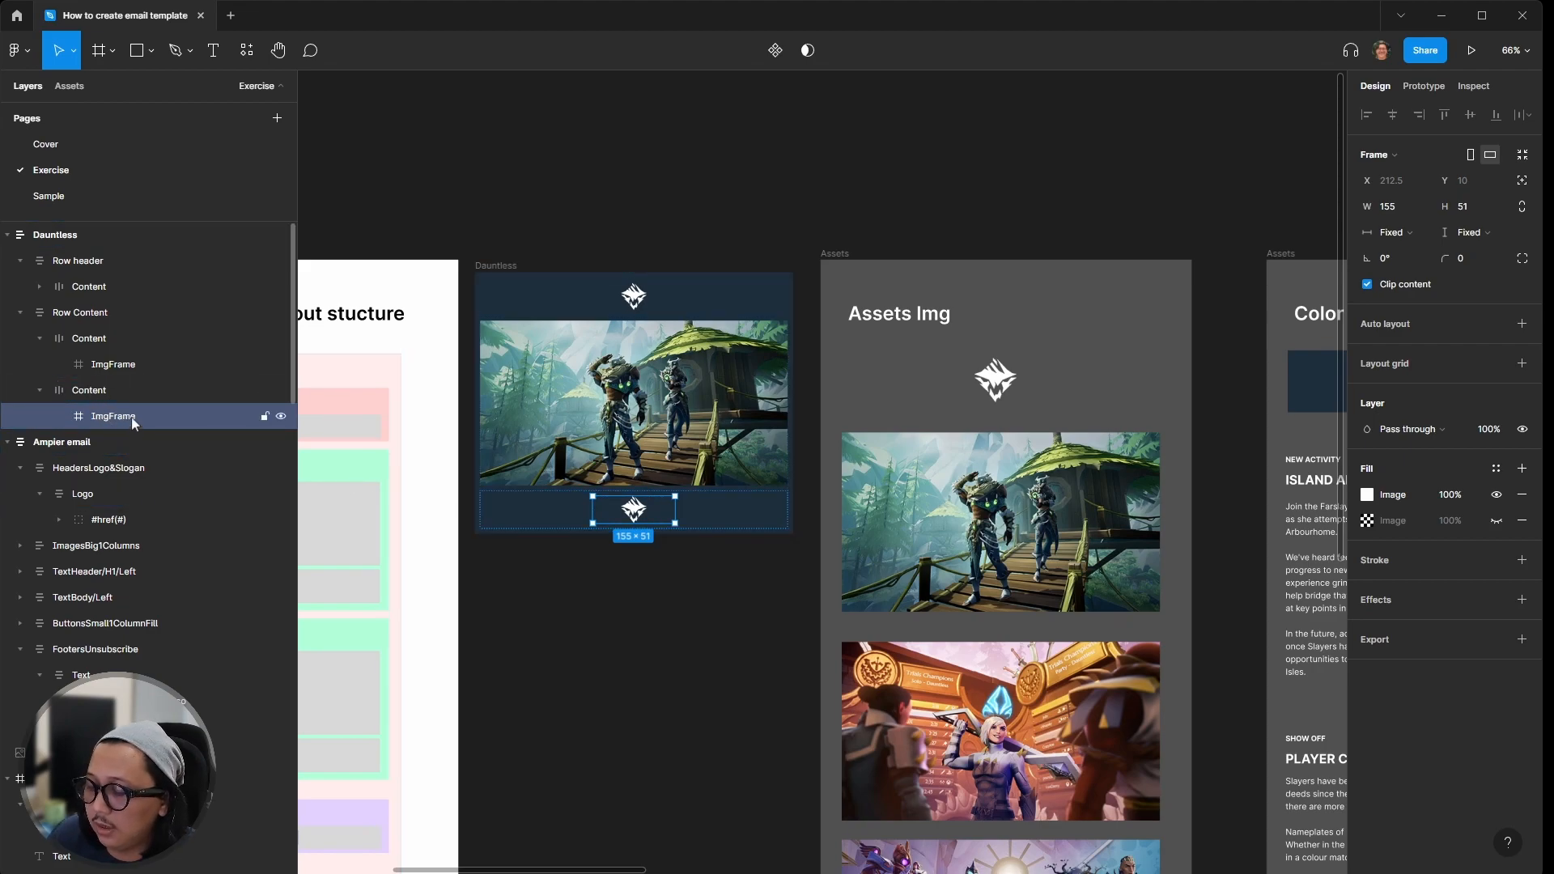
pyautogui.hscroll(3, 1075, 494)
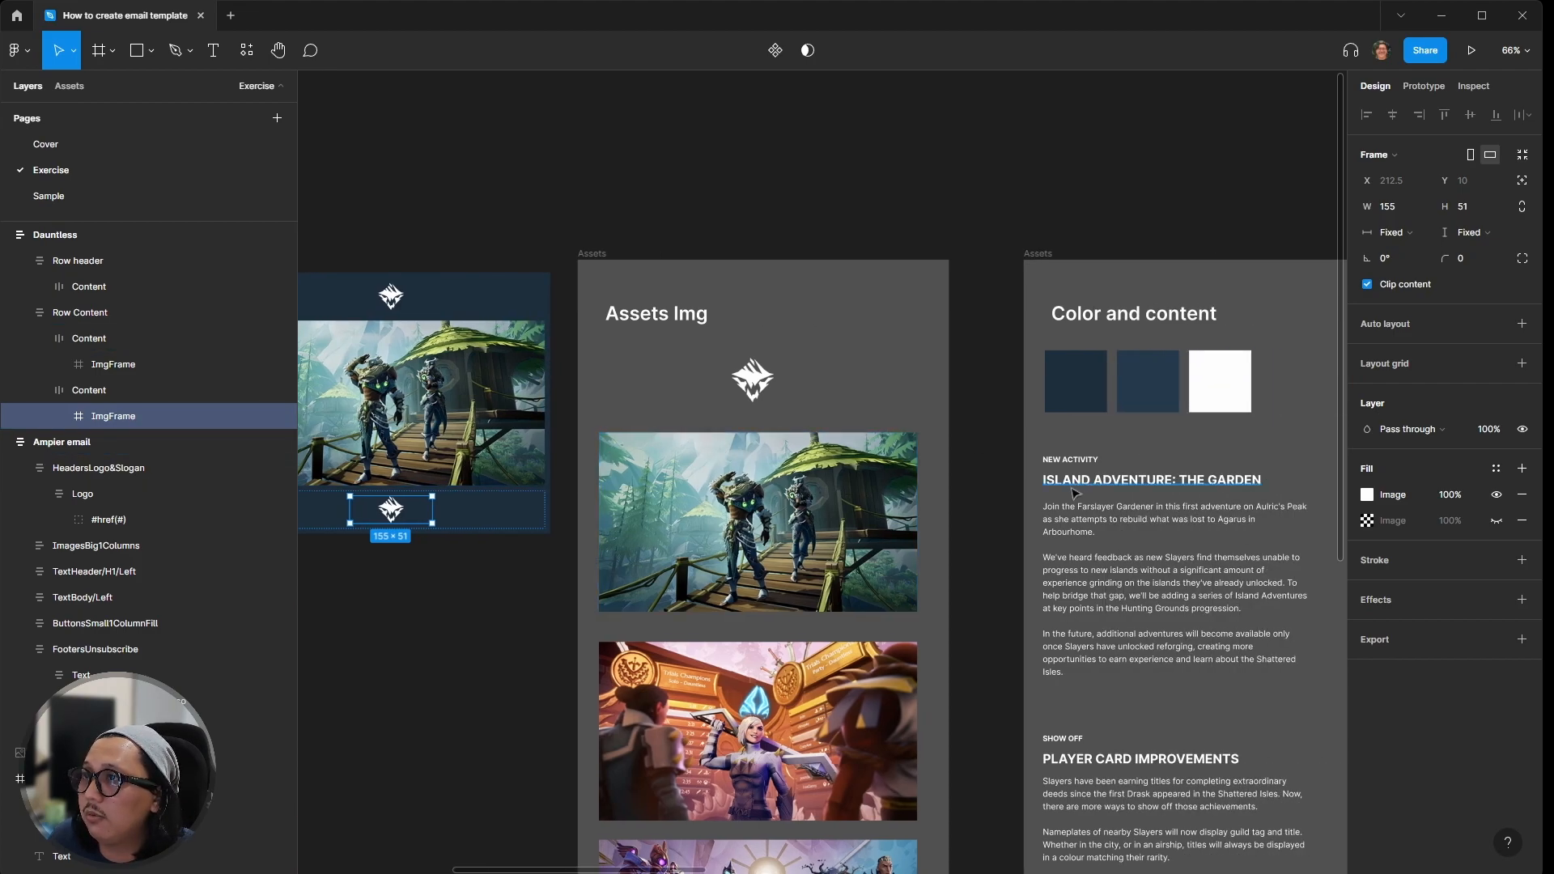
pyautogui.click(1076, 461)
pyautogui.keyDown('shift'); pyautogui.click(1107, 481); pyautogui.keyUp('shift')
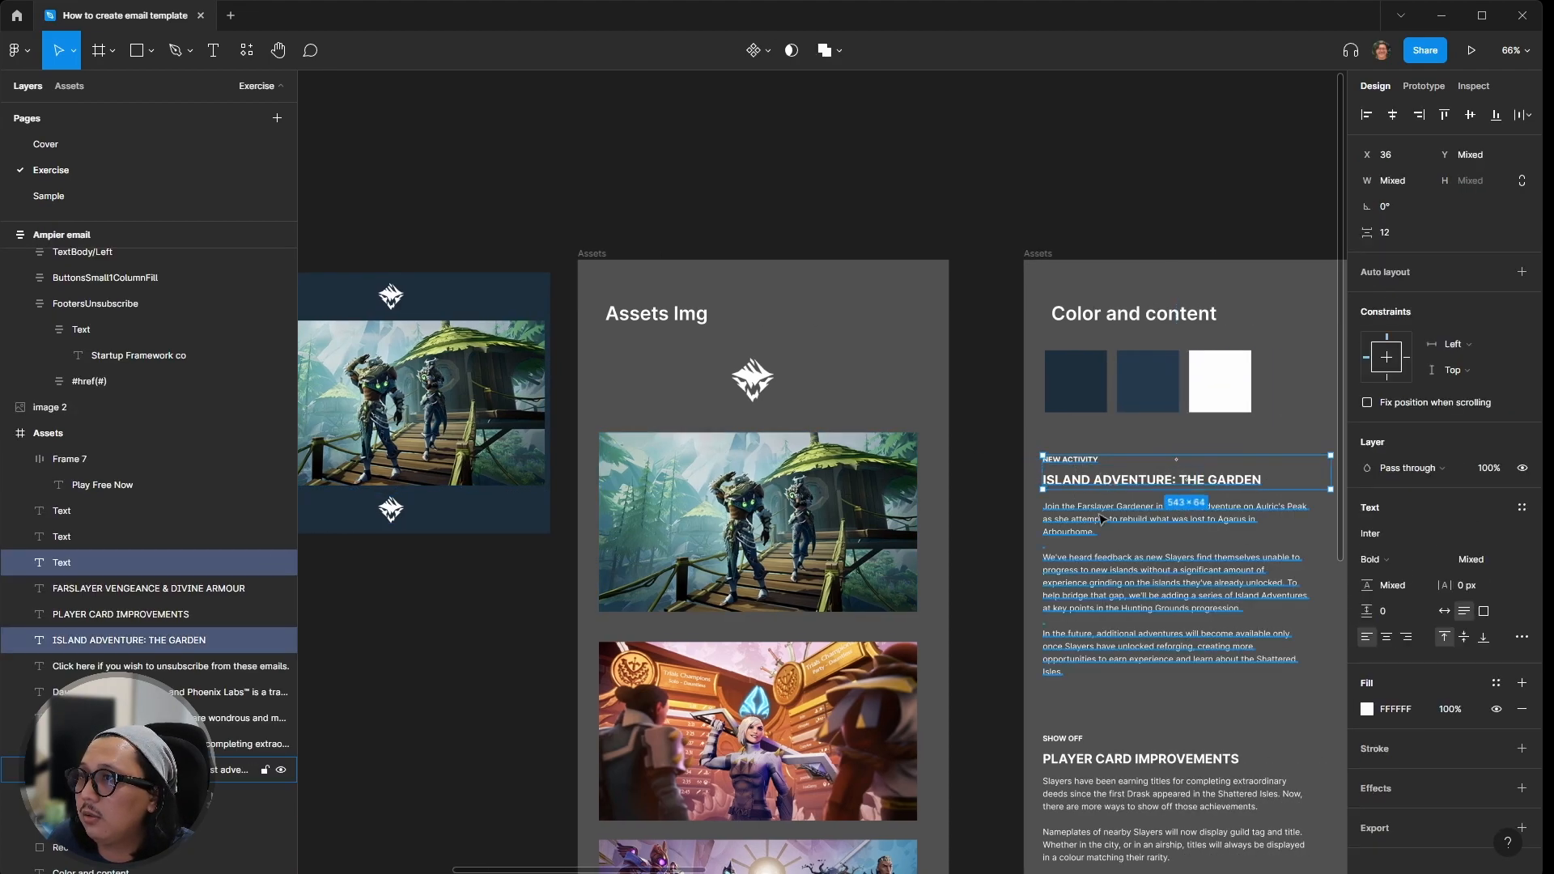
pyautogui.keyDown('shift'); pyautogui.click(1100, 520); pyautogui.keyUp('shift')
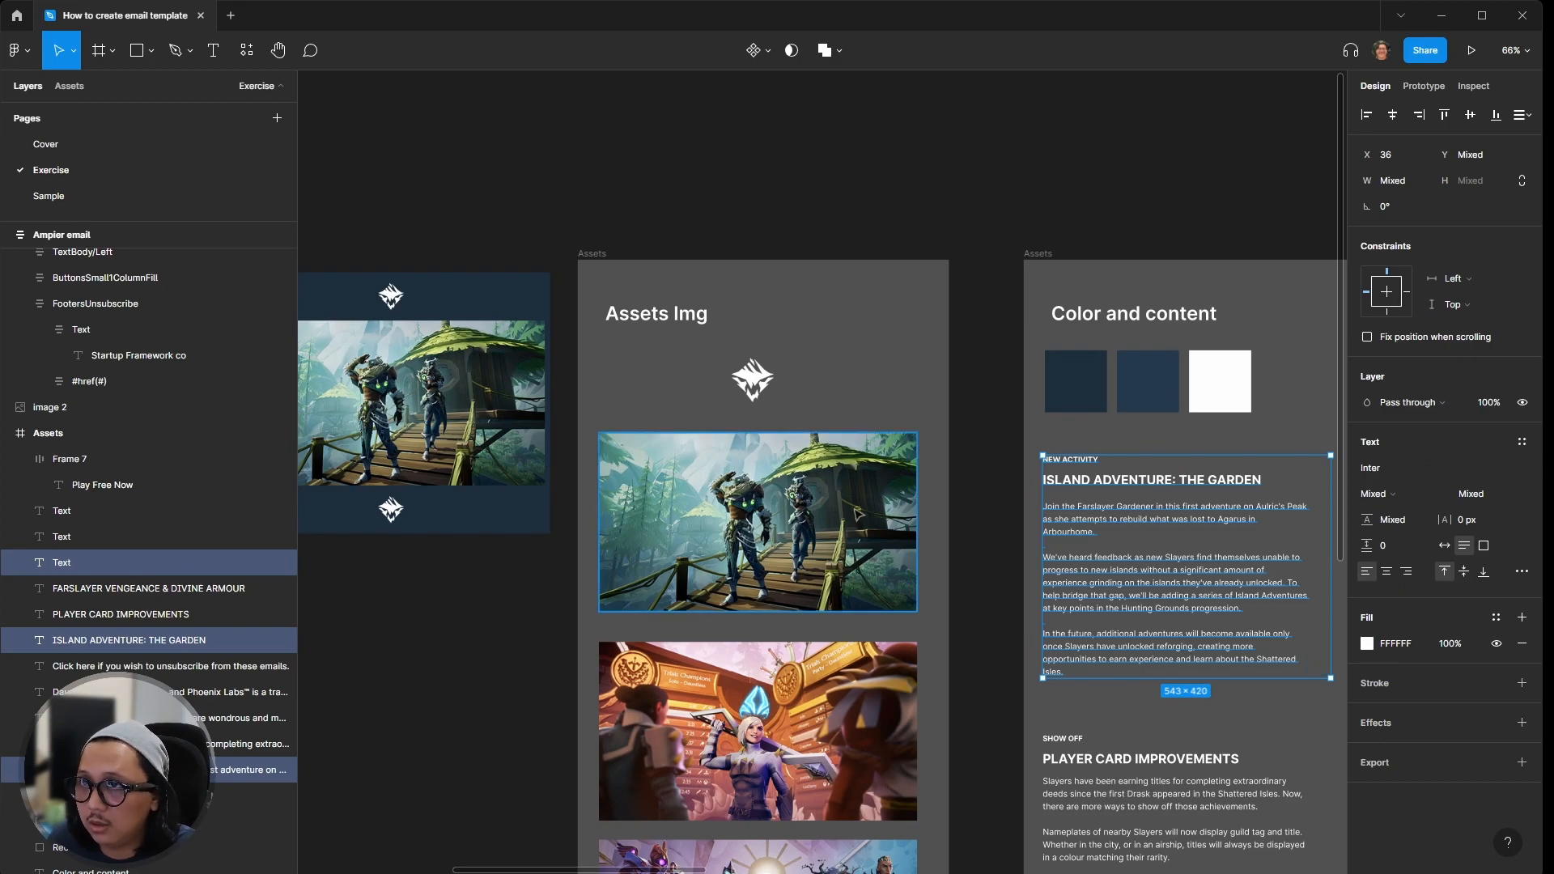
# Step: Replace the logo ImgFrame in Row Content's lower Content frame with the three copied texts
pyautogui.hscroll(-3, 874, 514)
pyautogui.click(645, 512)
pyautogui.click(645, 512)
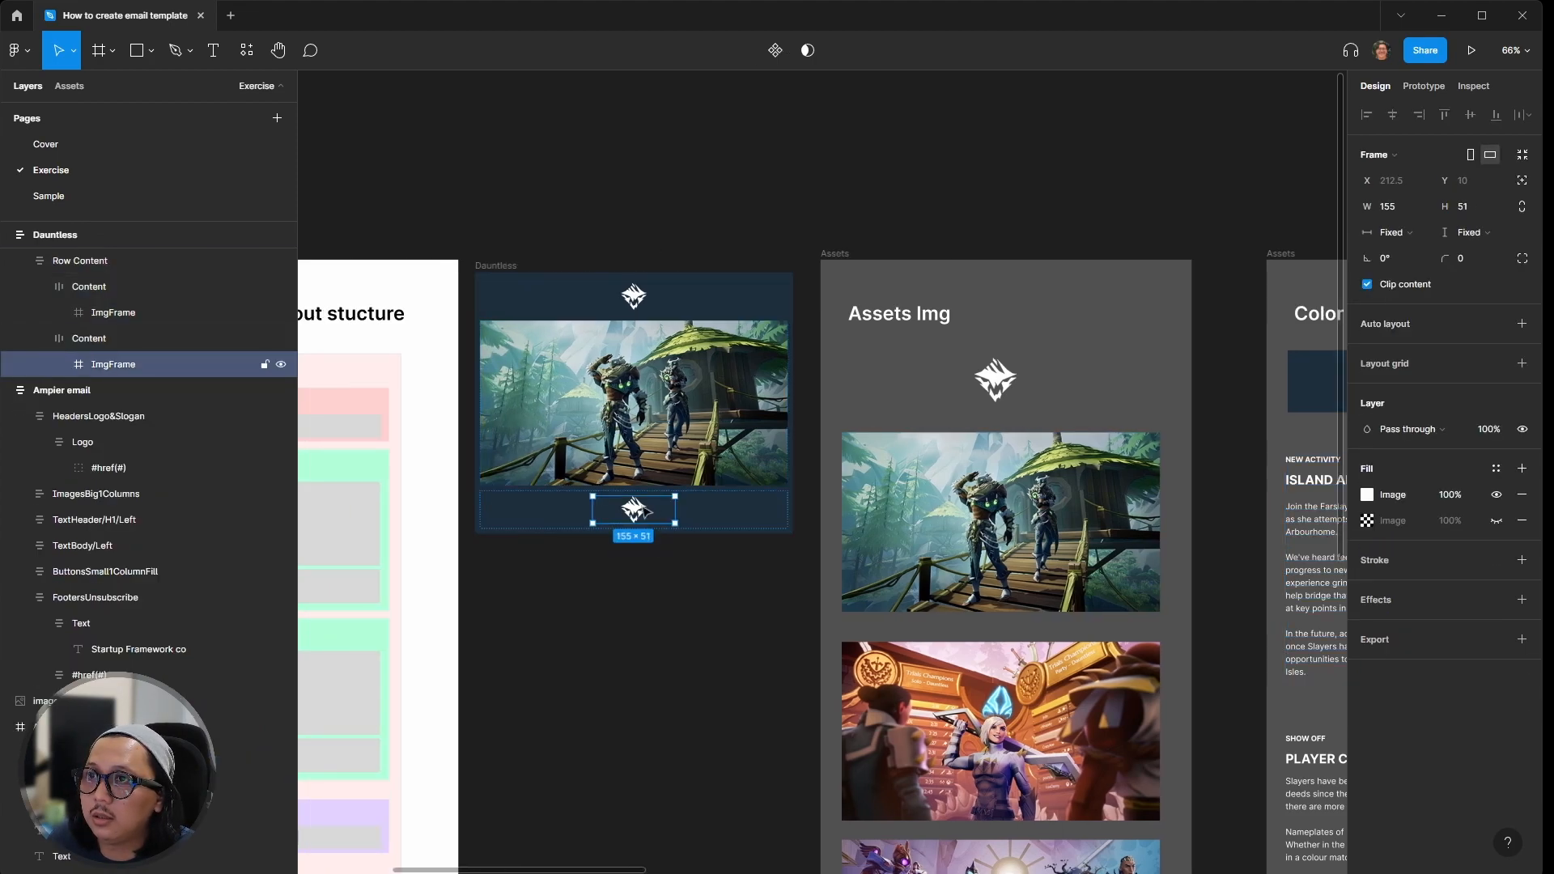
pyautogui.rightClick(645, 511)
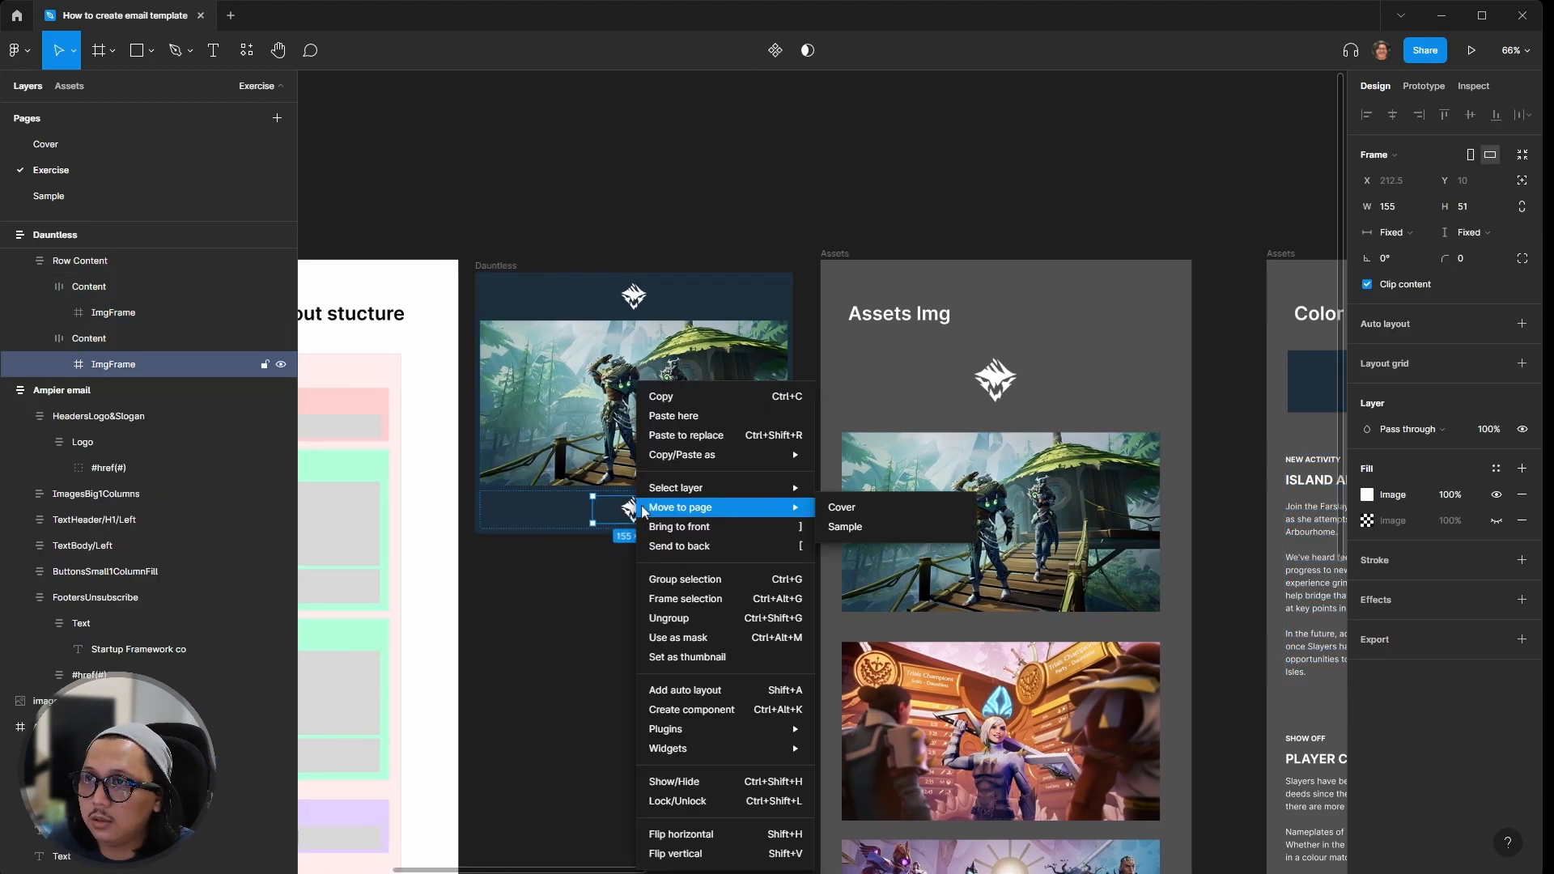
pyautogui.click(699, 435)
pyautogui.hscroll(-3, 736, 599)
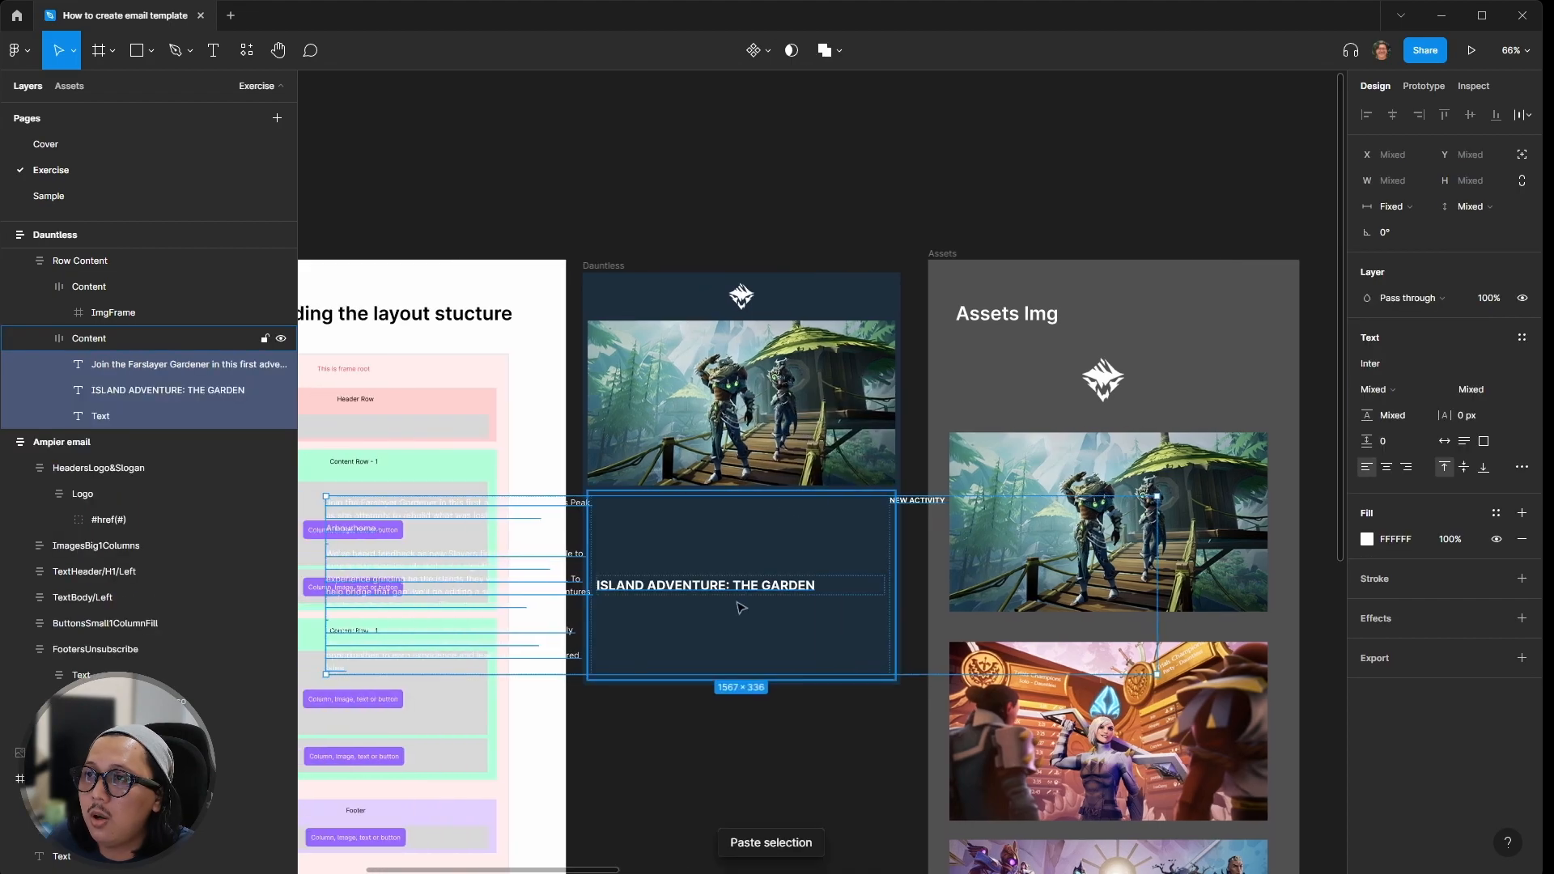
pyautogui.click(868, 749)
# Step: Change the auto layout direction of Row Content's lower Content frame to vertical
pyautogui.click(787, 583)
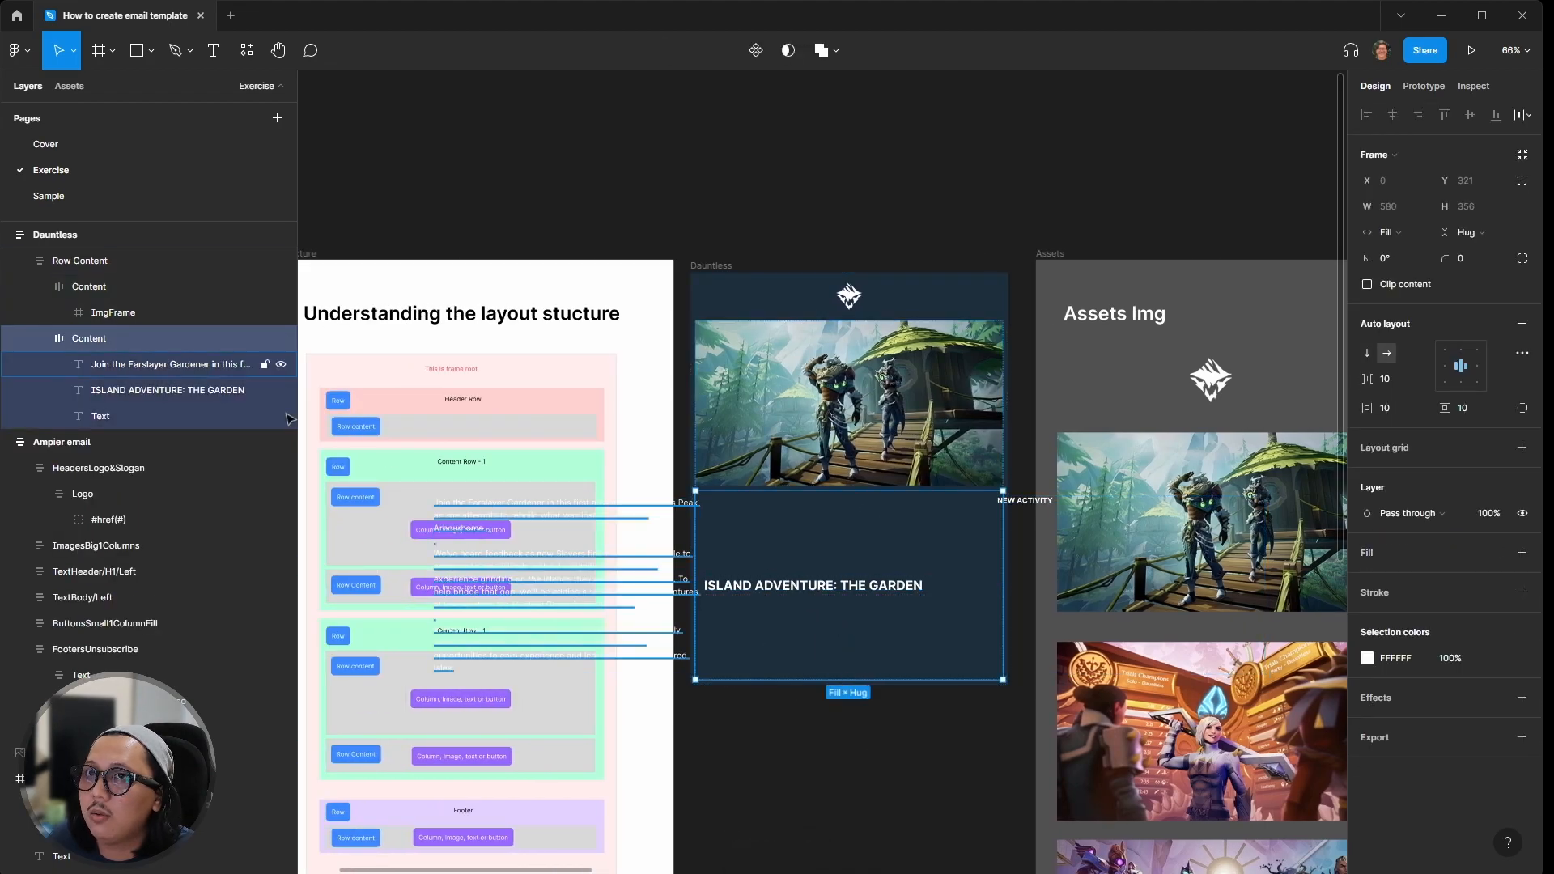
pyautogui.click(159, 365)
pyautogui.click(86, 341)
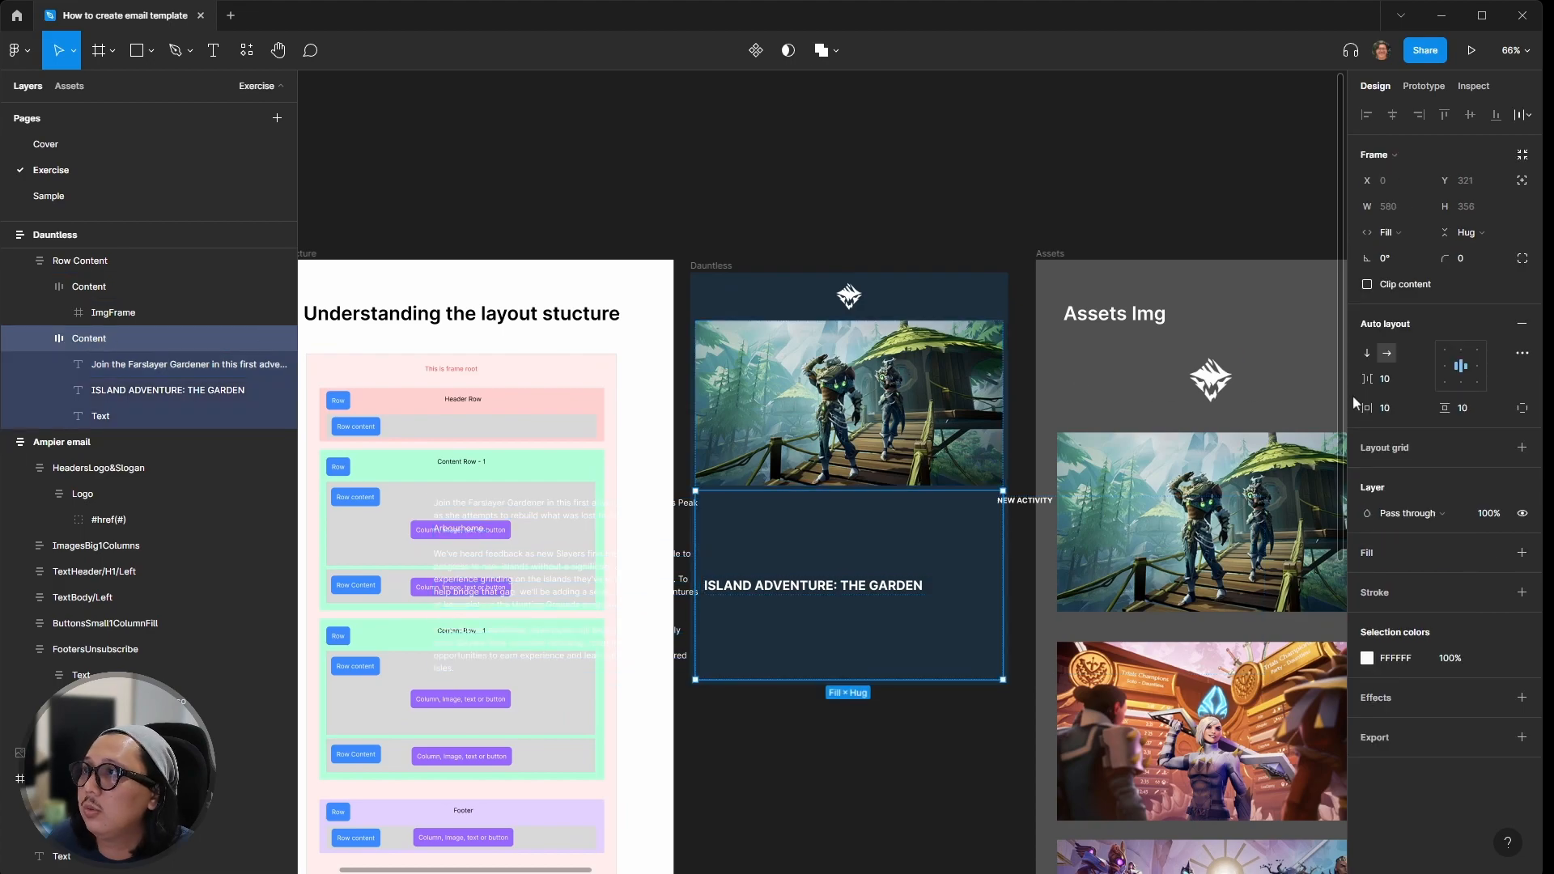
pyautogui.click(1367, 354)
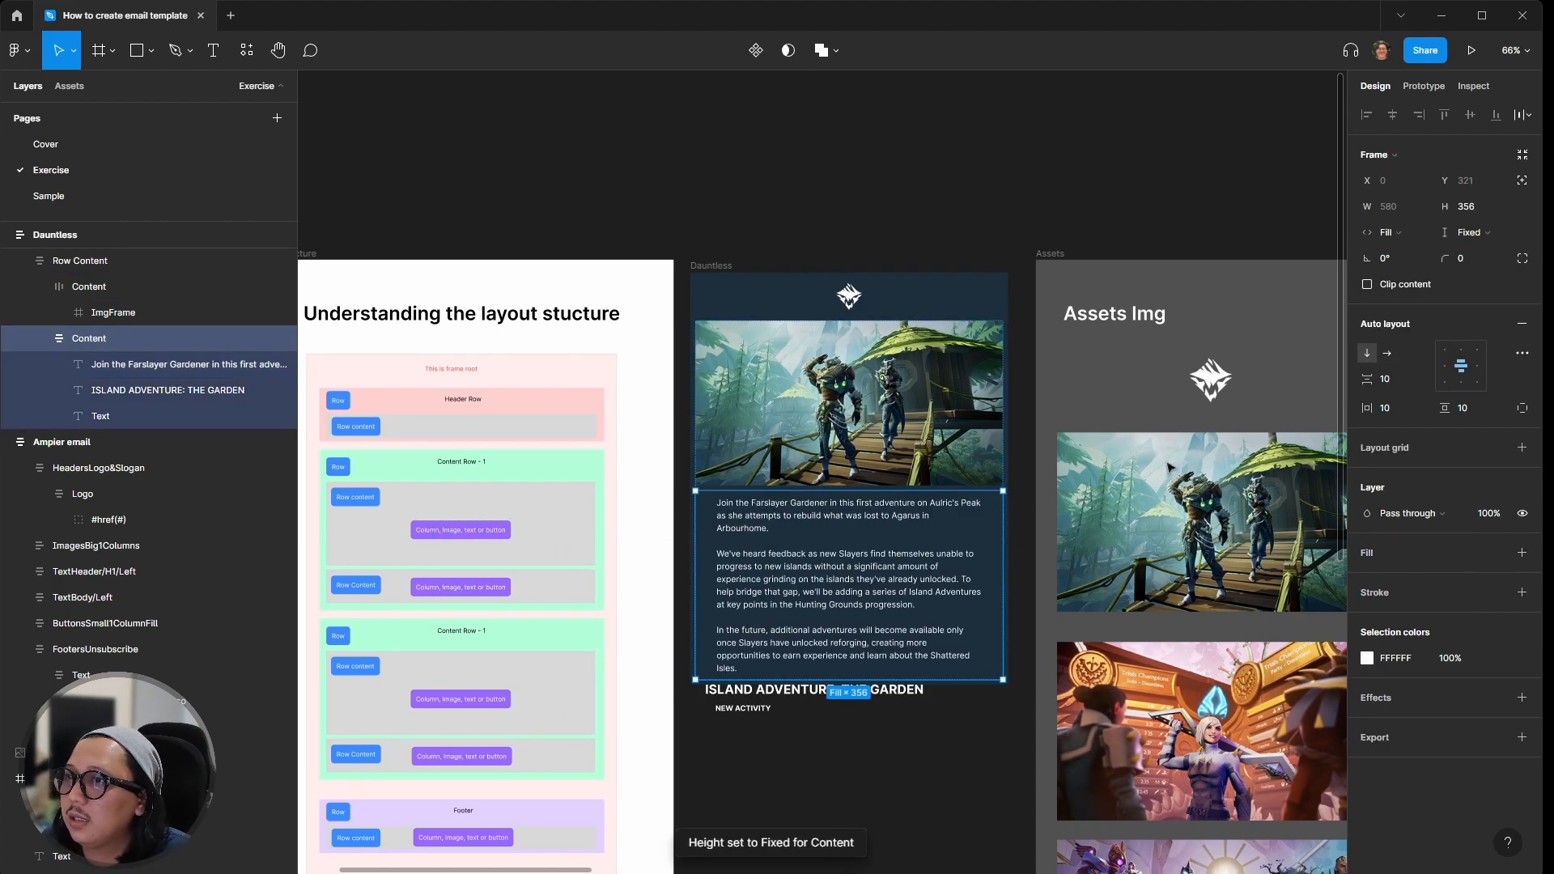
# Step: Move the ISLAND ADVENTURE: THE GARDEN heading above the body text in the lower Content frame
pyautogui.click(845, 599)
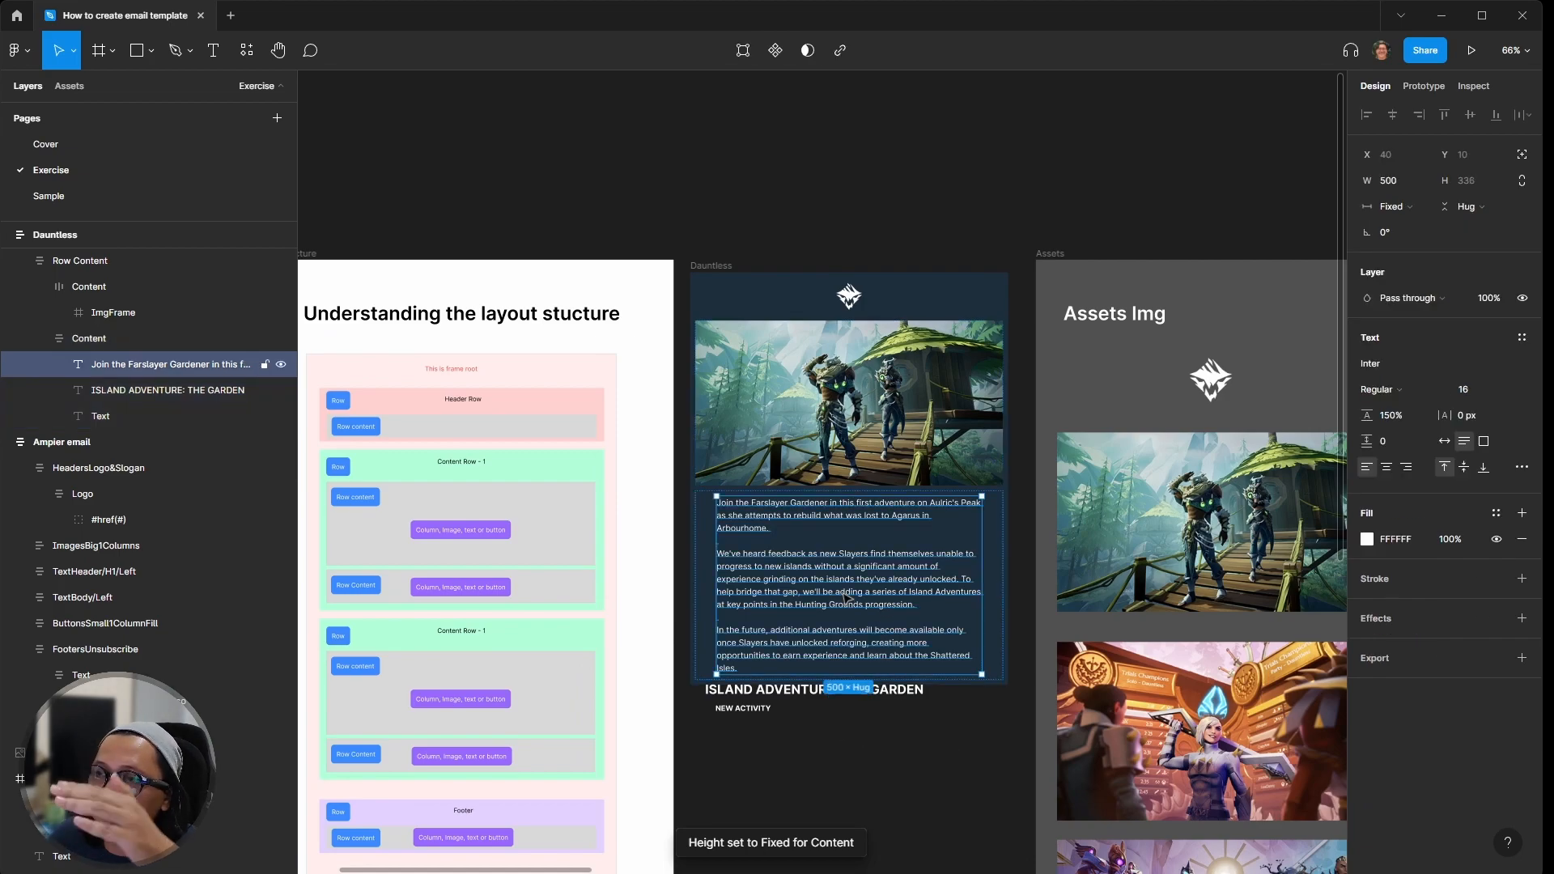
pyautogui.click(752, 695)
pyautogui.press('Down')
pyautogui.press('Up')
pyautogui.press('Up')
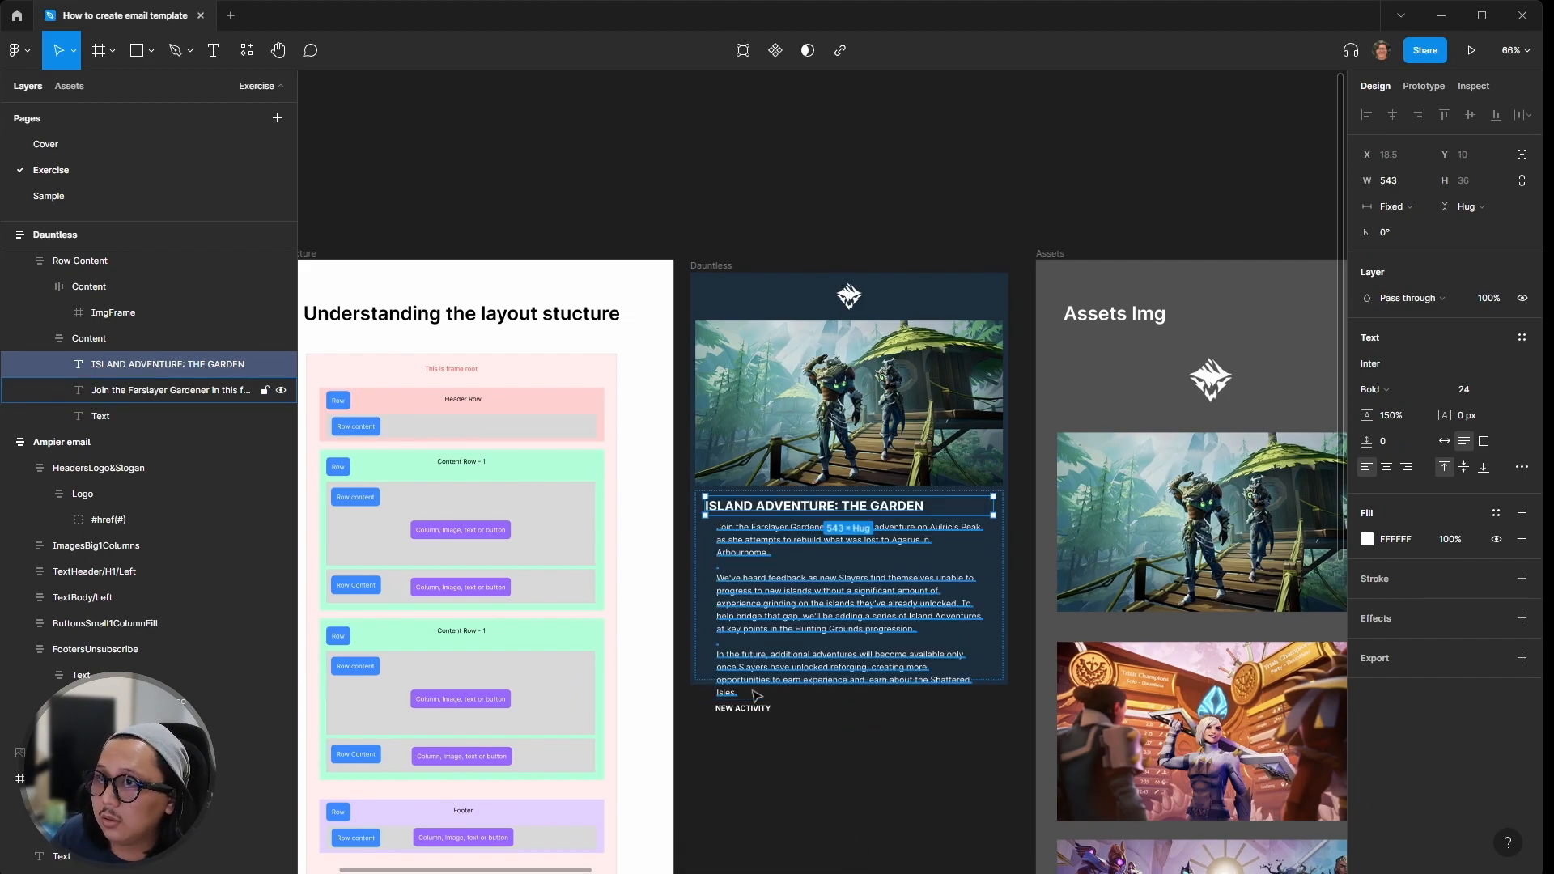
# Step: Move the NEW ACTIVITY label between the heading and body text, and set its vertical resizing to Hug contents
pyautogui.click(737, 708)
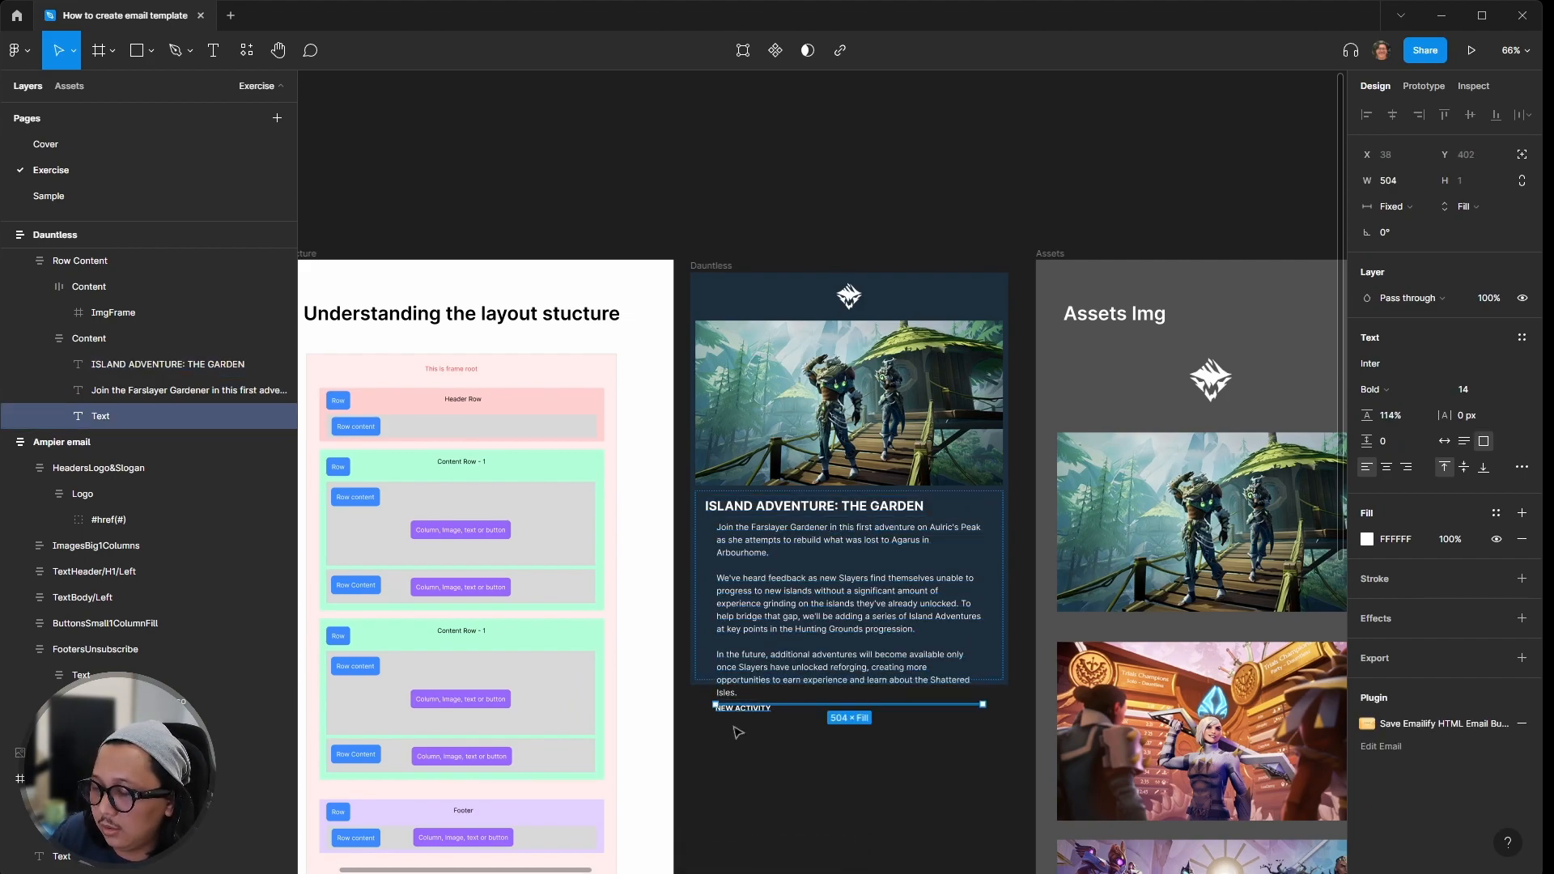
pyautogui.press('Up')
pyautogui.click(1472, 209)
pyautogui.click(1467, 180)
pyautogui.scroll(5, 743, 517)
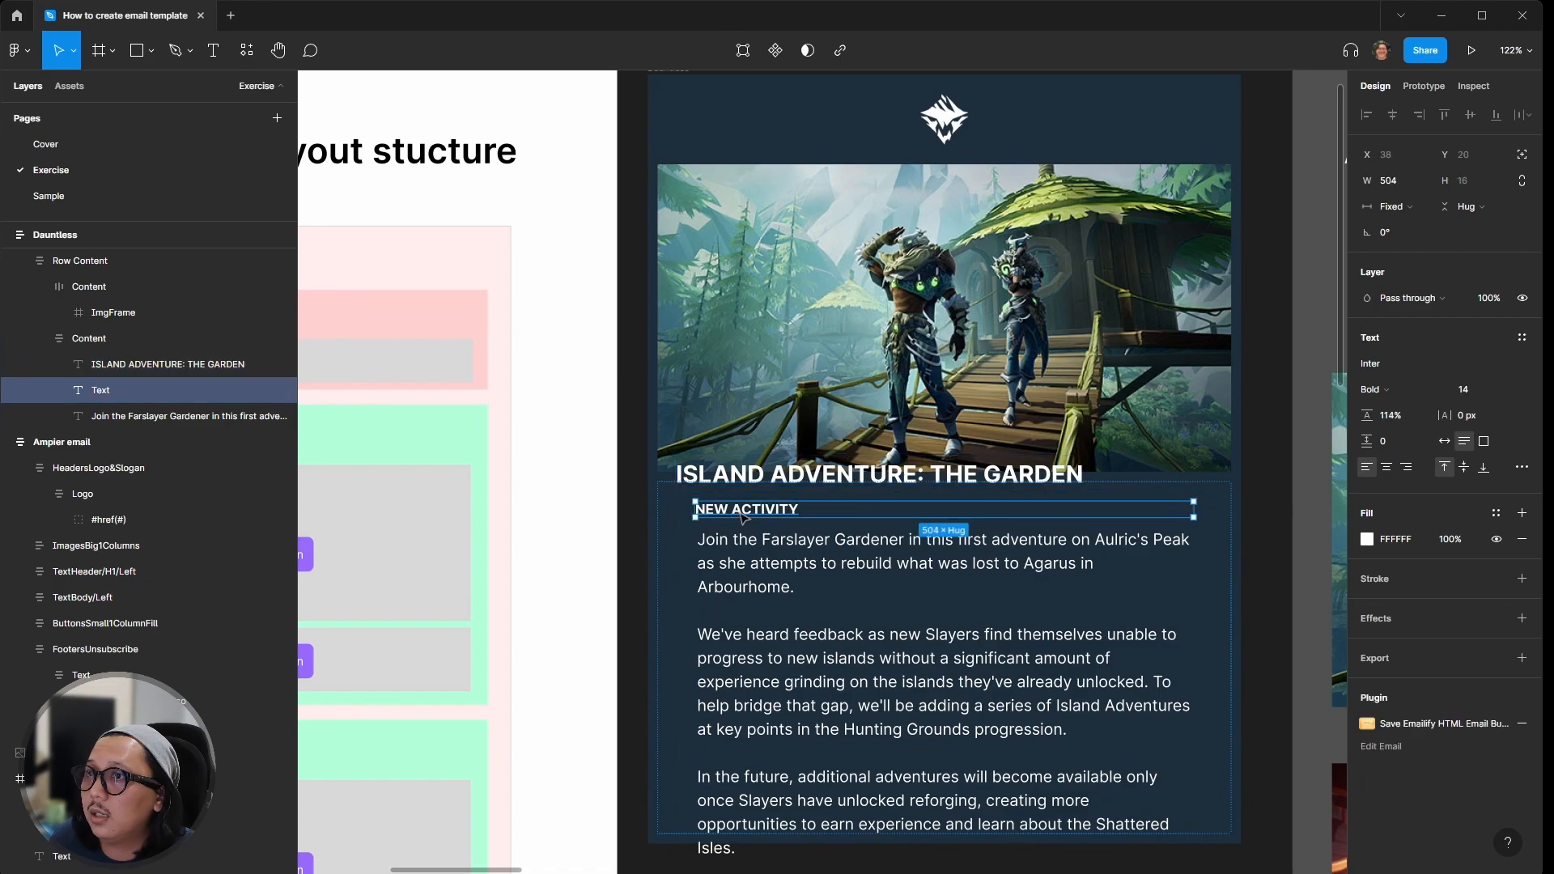
# Step: Move the heading, label and body text from the lower Content frame into the upper one, below the ImgFrame
pyautogui.click(753, 558)
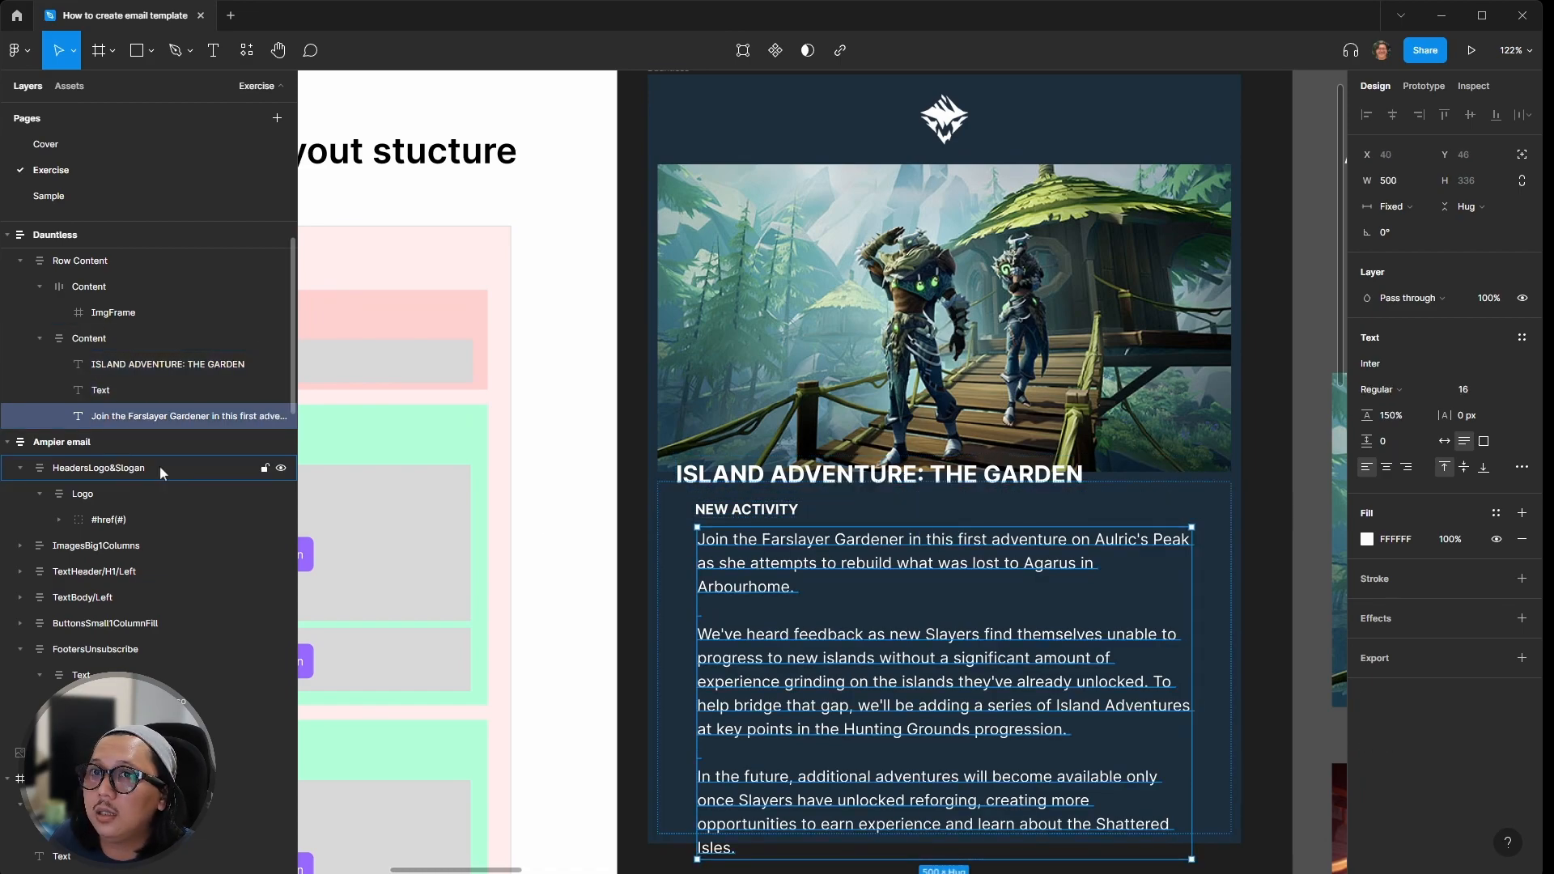
pyautogui.click(89, 339)
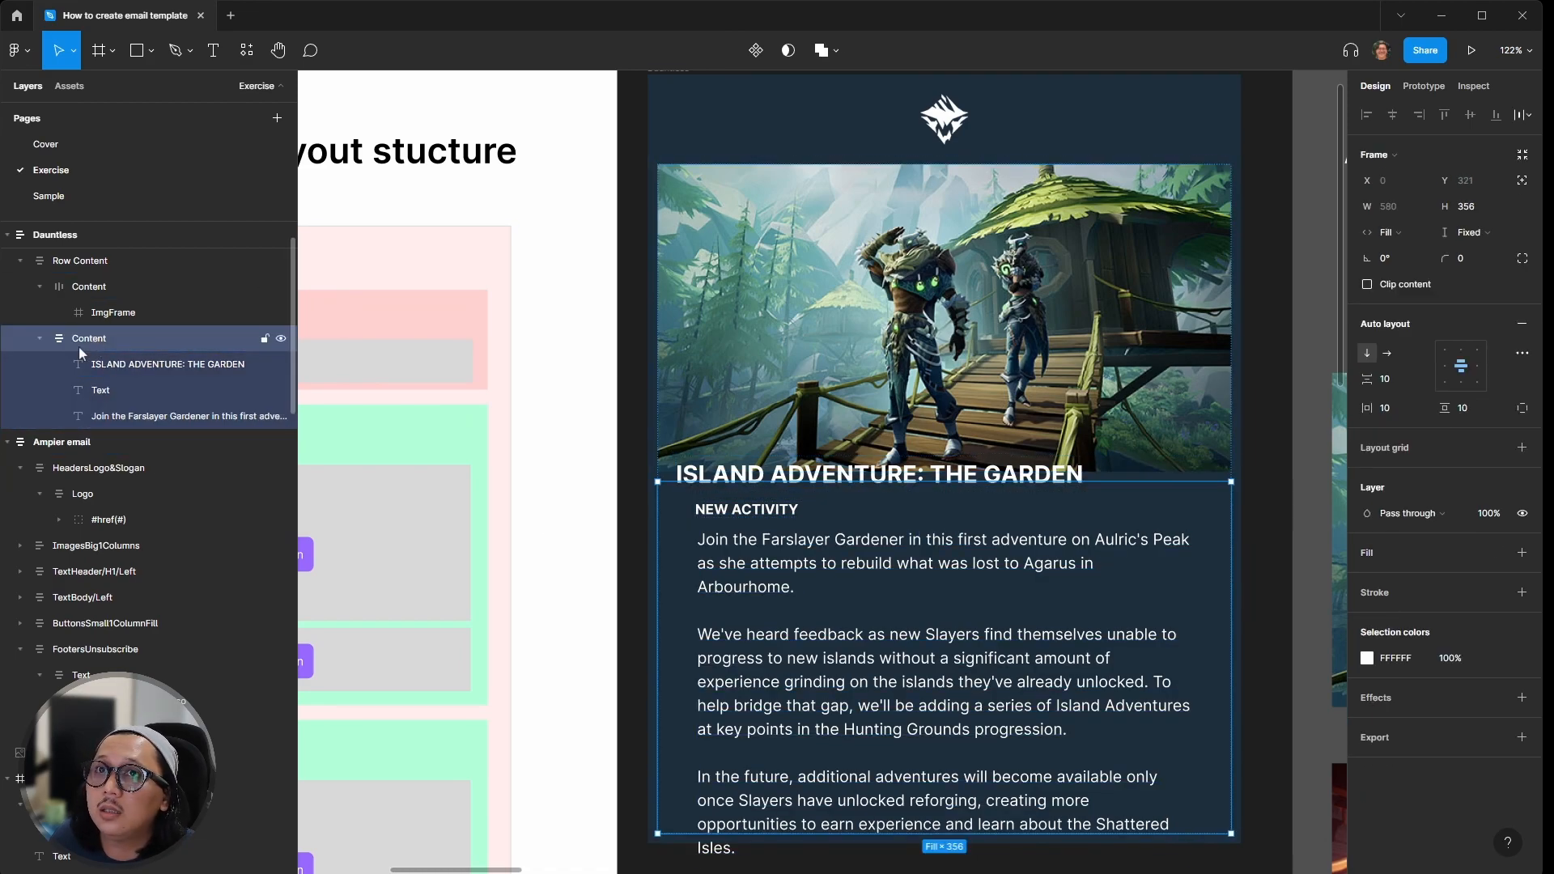
pyautogui.click(102, 363)
pyautogui.keyDown('shift'); pyautogui.click(119, 414); pyautogui.keyUp('shift')
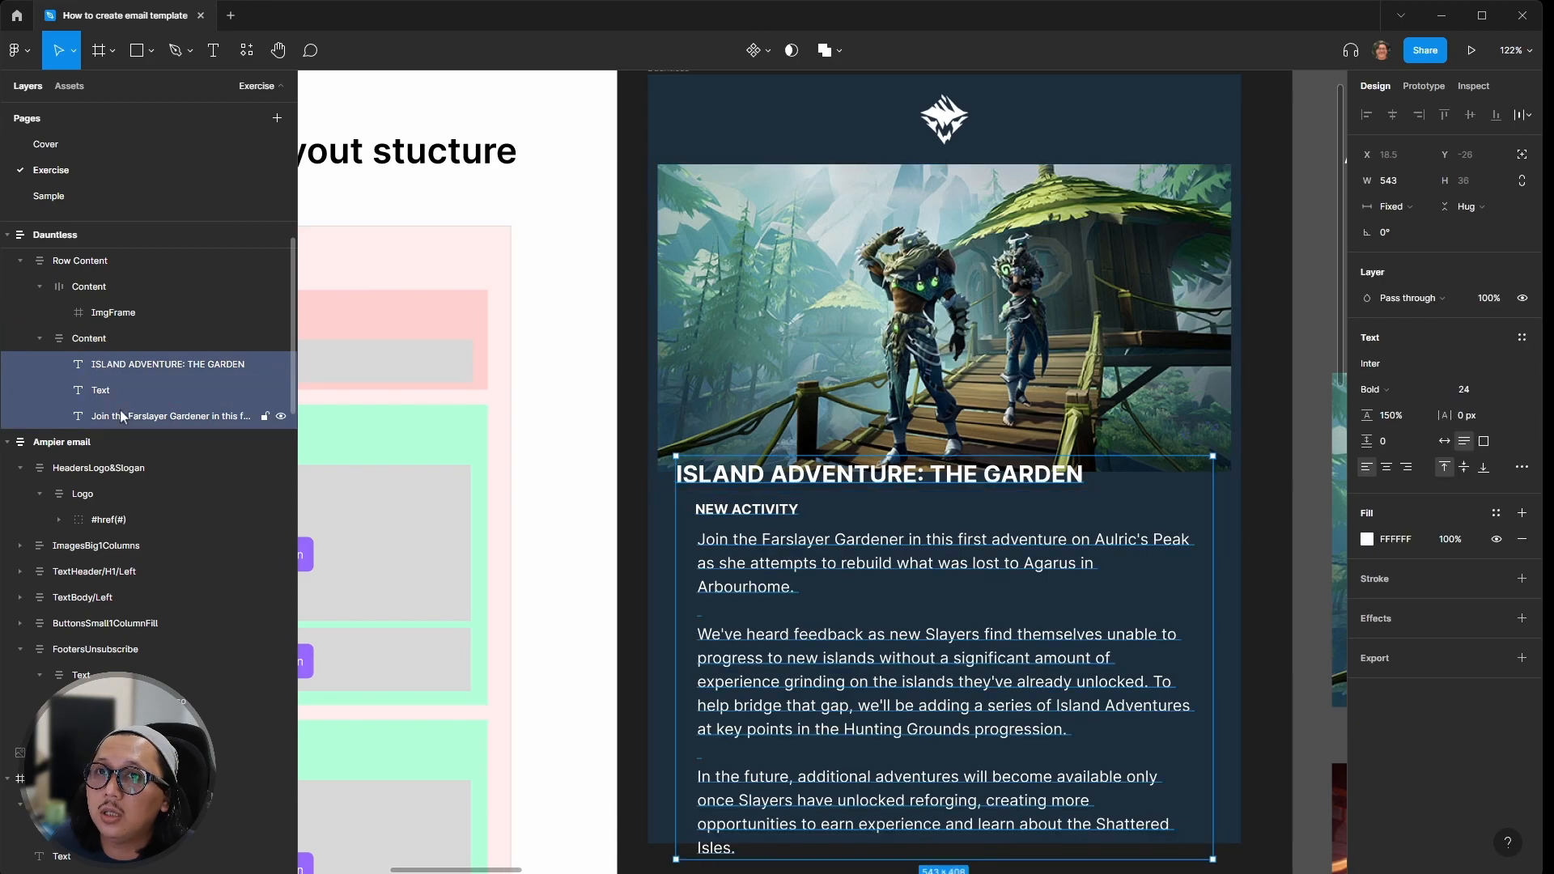
pyautogui.moveTo(125, 343)
pyautogui.mouseDown()
pyautogui.moveTo(125, 325)
pyautogui.moveTo(110, 333)
pyautogui.mouseUp()
pyautogui.click(85, 414)
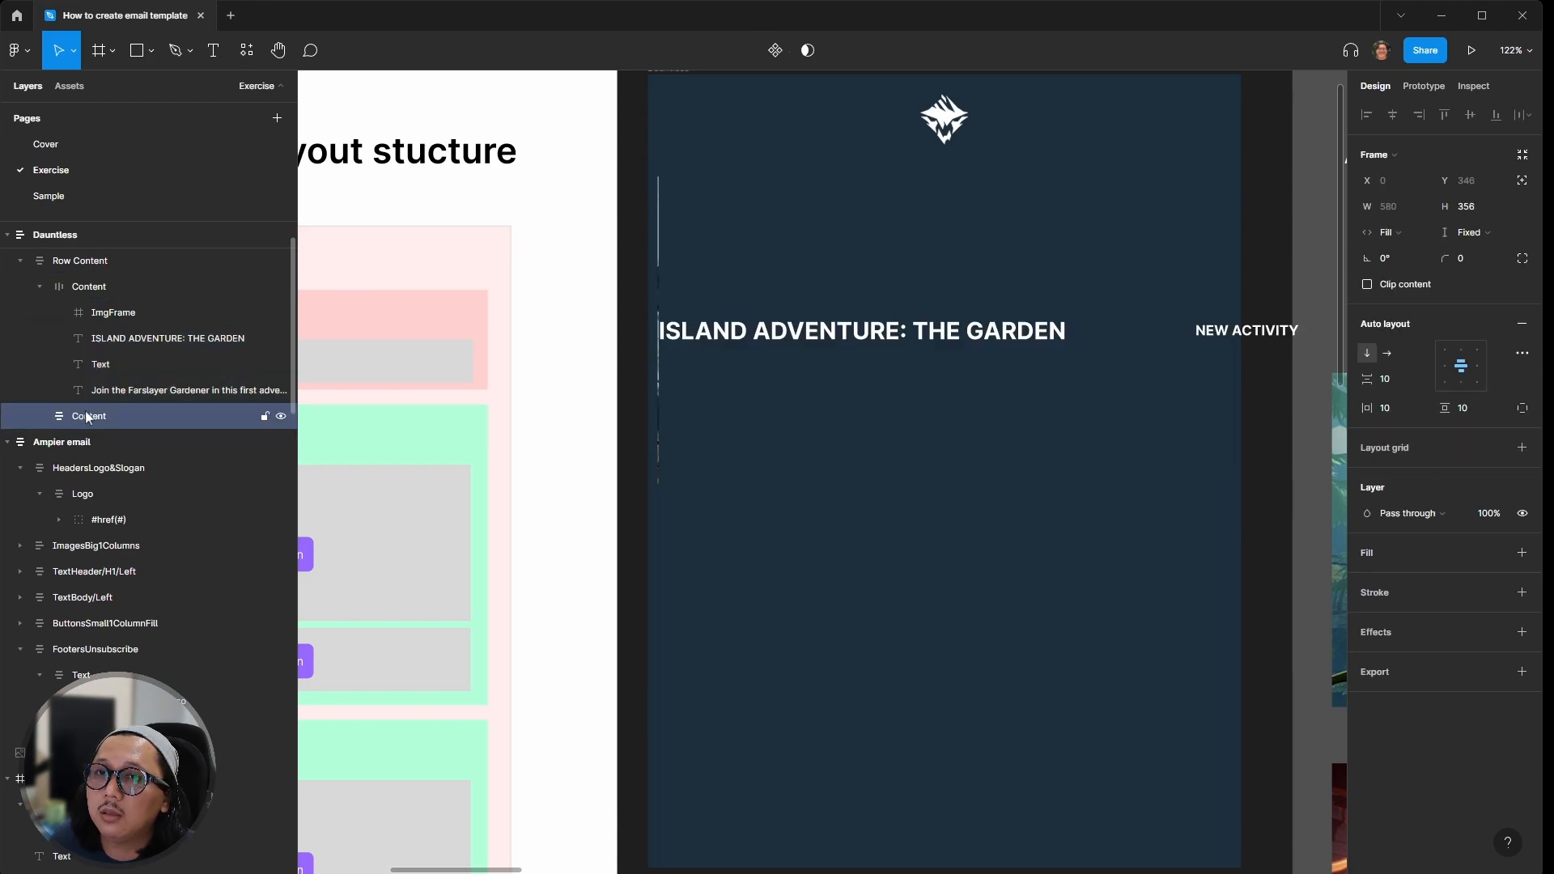
# Step: Set the upper Content frame's auto layout to vertical and delete the emptied lower Content frame
pyautogui.click(109, 288)
pyautogui.click(1363, 355)
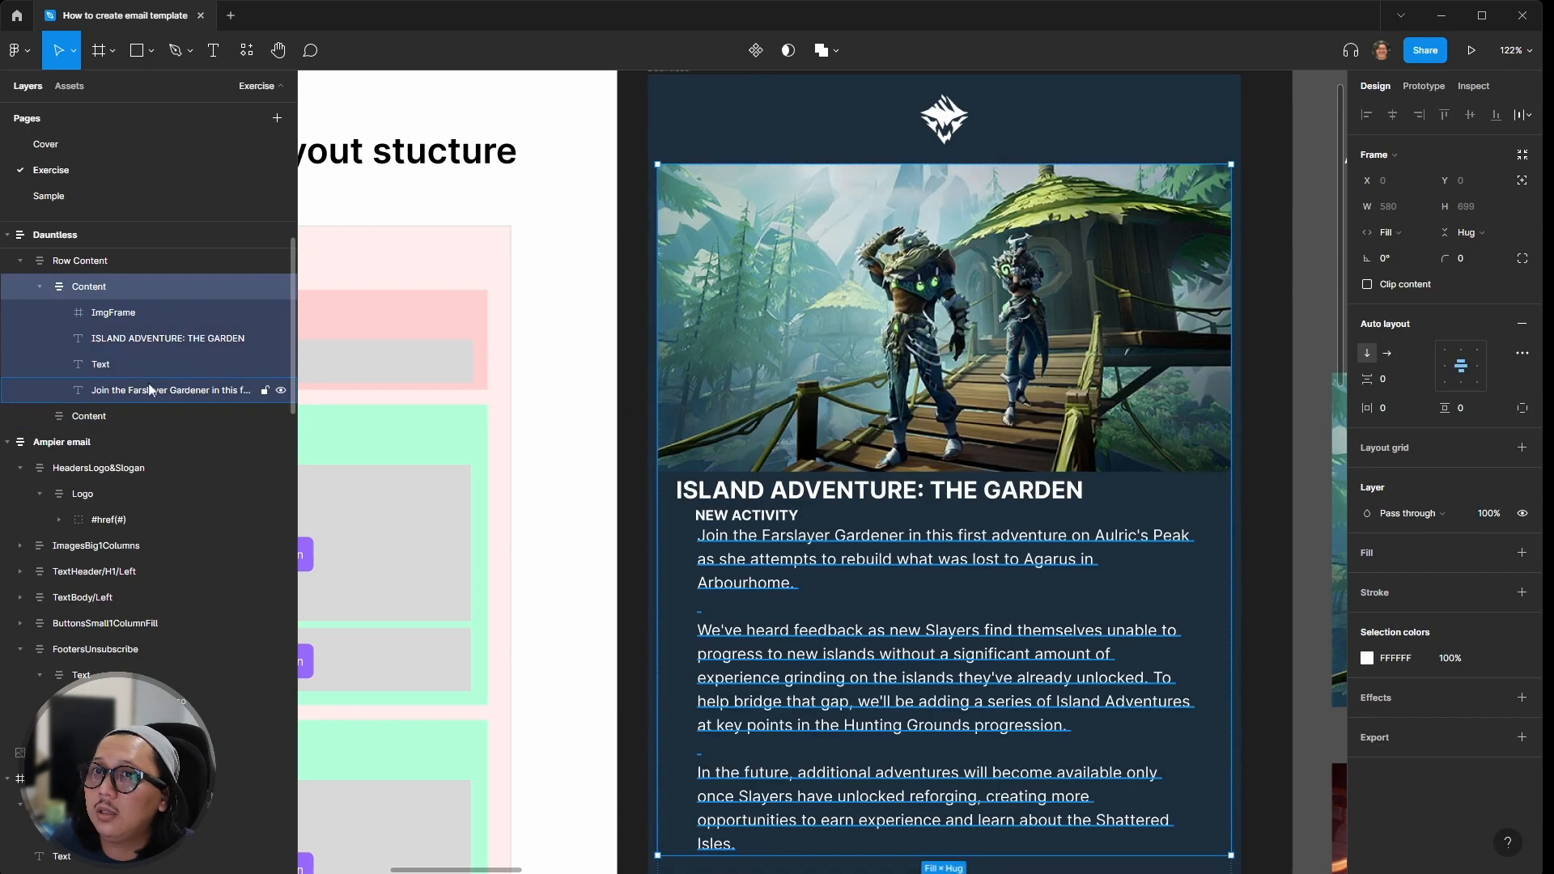
pyautogui.click(94, 414)
pyautogui.press('Delete')
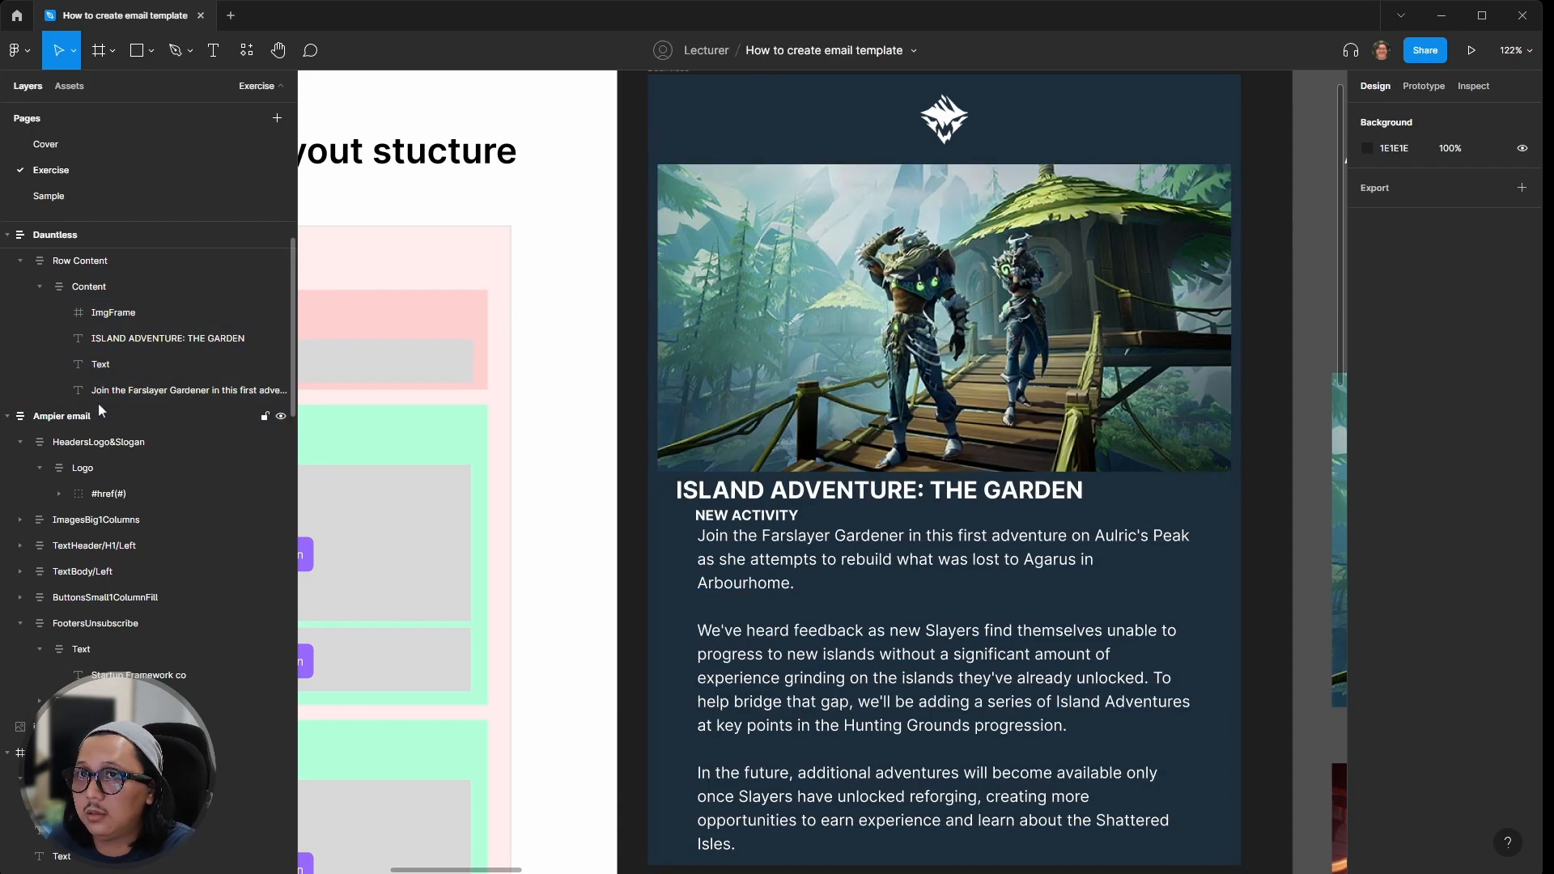
# Step: Set the horizontal resizing of the heading, NEW ACTIVITY label and body text to Fill container
pyautogui.click(872, 530)
pyautogui.click(872, 530)
pyautogui.keyDown('shift'); pyautogui.click(753, 518); pyautogui.keyUp('shift')
pyautogui.keyDown('shift'); pyautogui.click(756, 495); pyautogui.keyUp('shift')
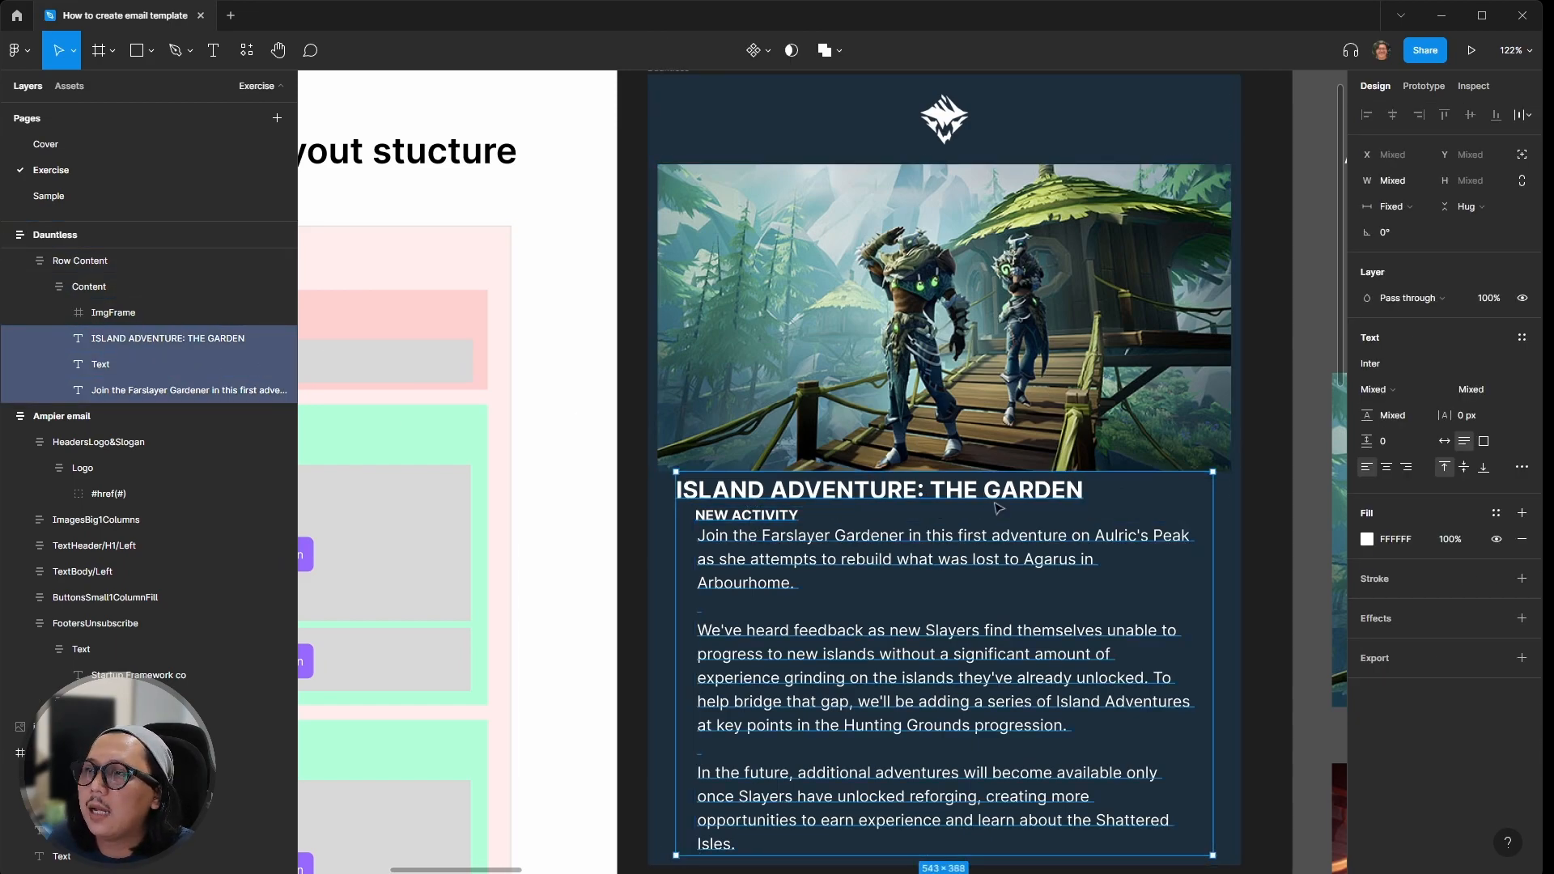
pyautogui.click(1397, 209)
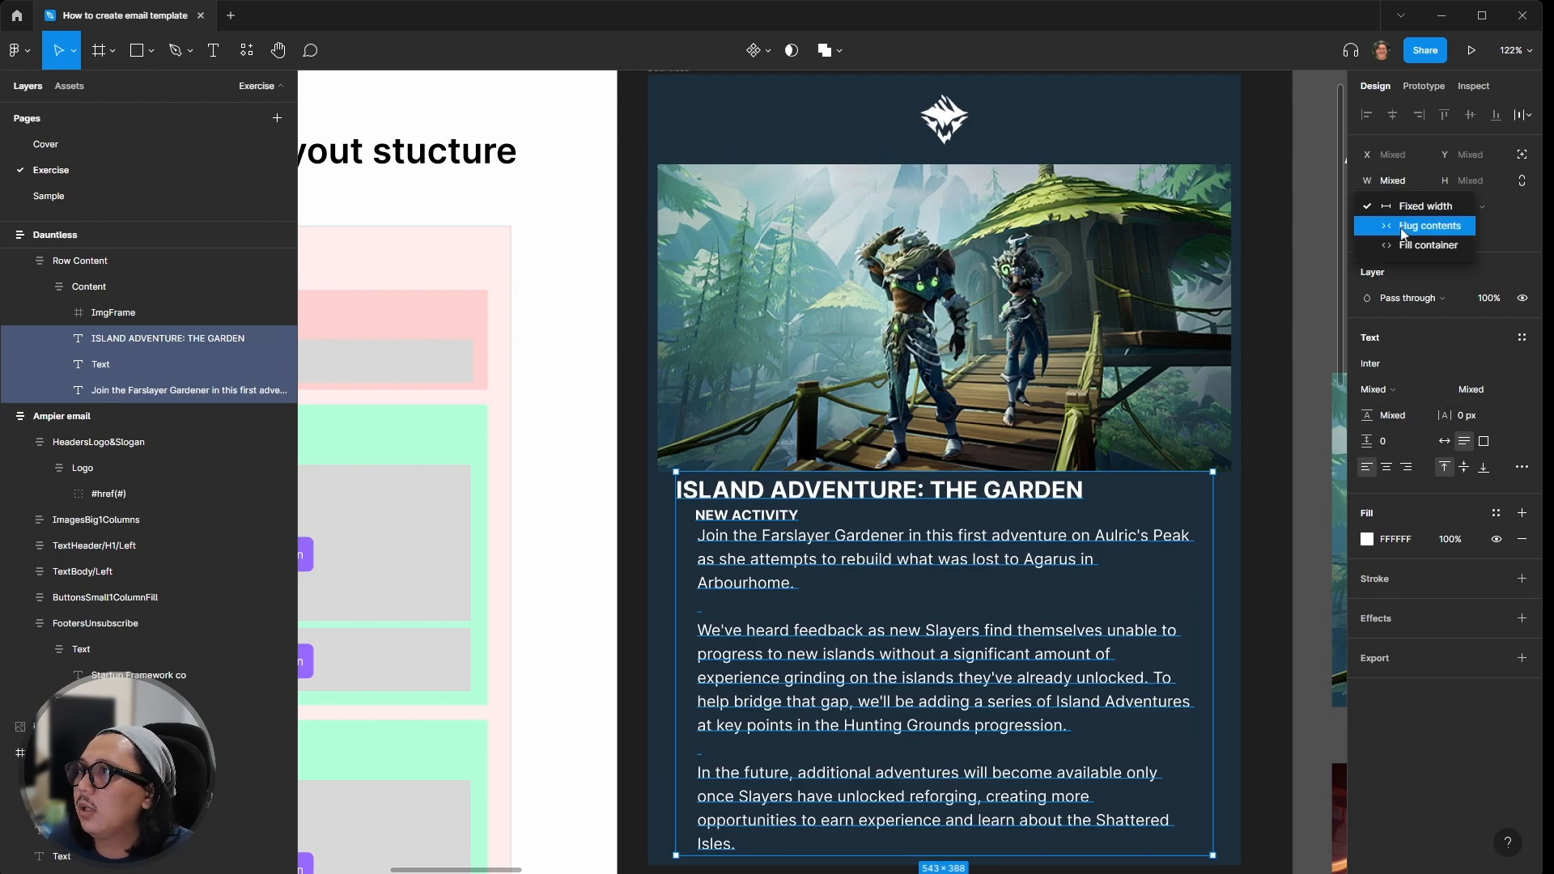
pyautogui.click(1400, 240)
pyautogui.click(1265, 529)
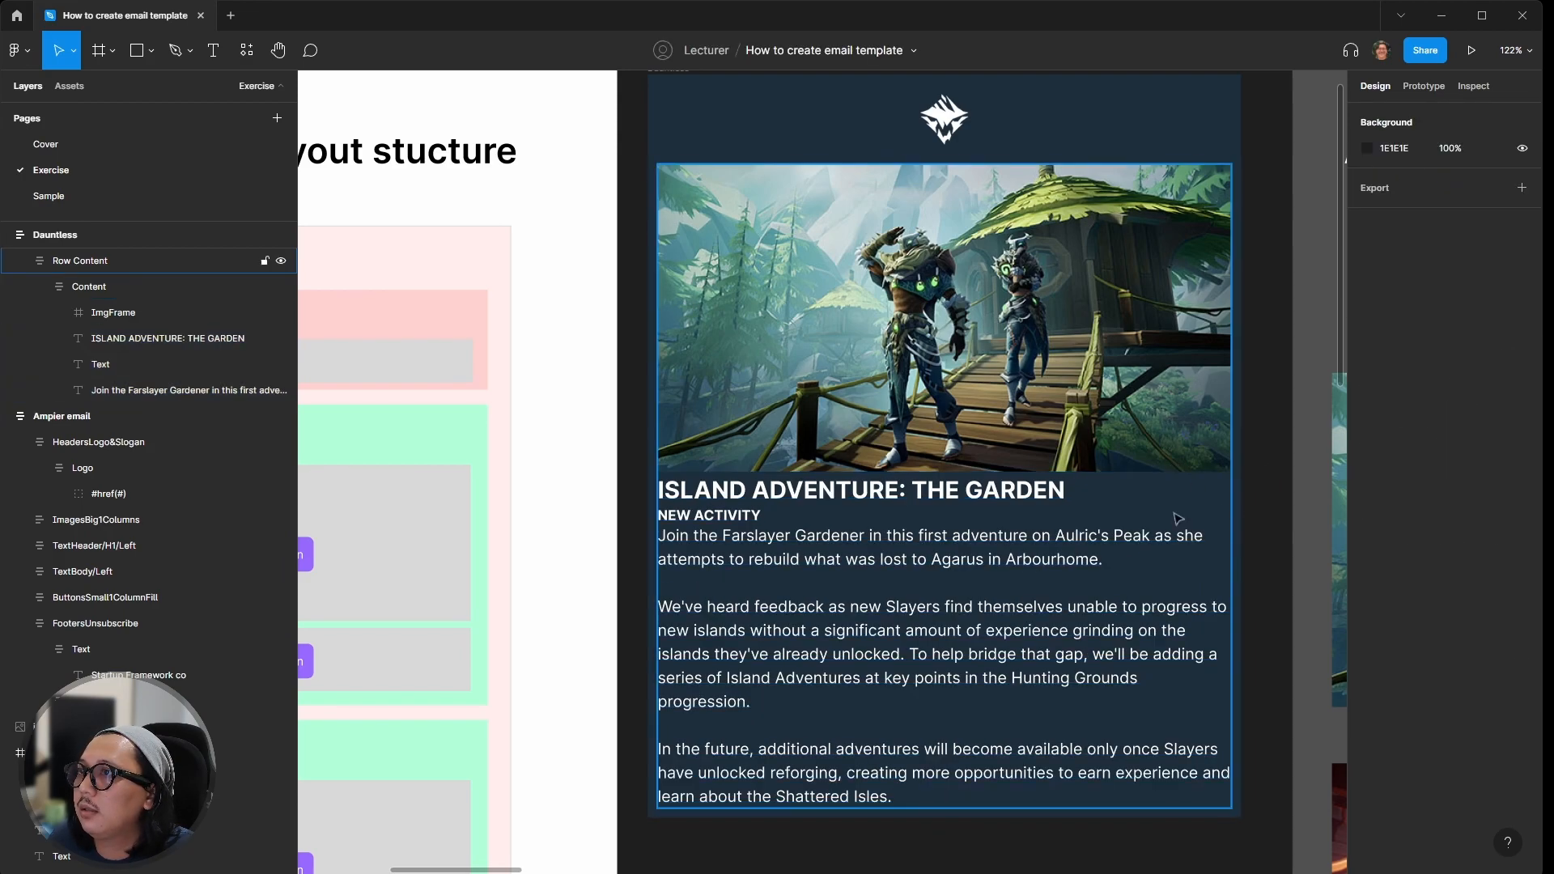
# Step: Duplicate the Content frame holding the image and texts inside Row Content
pyautogui.click(1003, 397)
pyautogui.scroll(-5, 1168, 429)
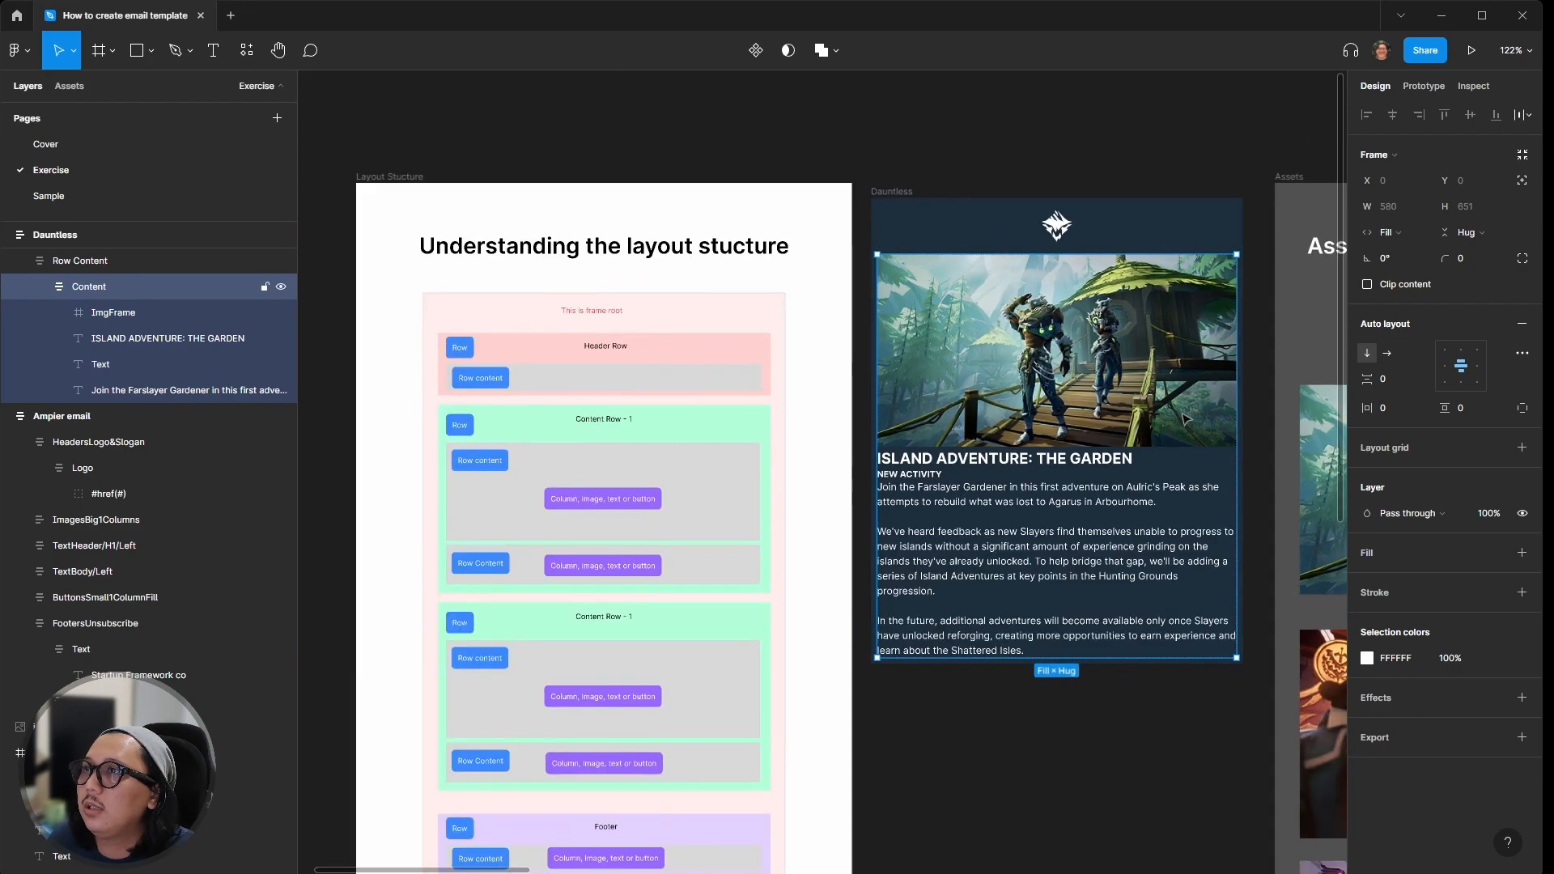
pyautogui.hscroll(2, 1112, 429)
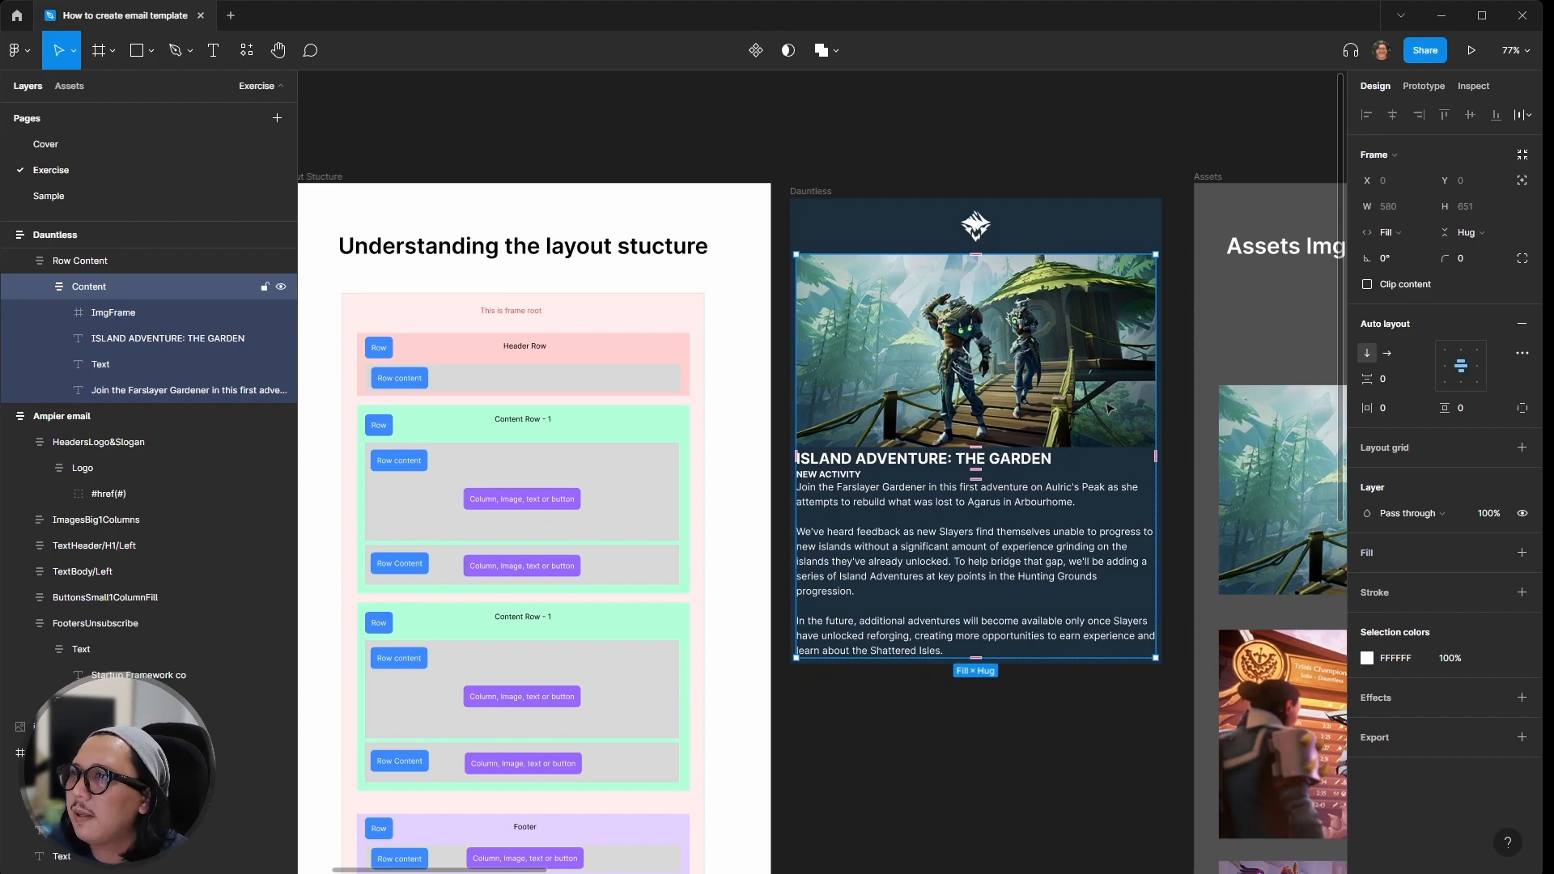
pyautogui.doubleClick(998, 535)
pyautogui.keyDown('shift'); pyautogui.click(801, 475); pyautogui.keyUp('shift')
pyautogui.keyDown('shift'); pyautogui.click(818, 459); pyautogui.keyUp('shift')
pyautogui.scroll(3, 1005, 372)
pyautogui.click(902, 496)
pyautogui.click(66, 262)
pyautogui.click(85, 287)
pyautogui.keyDown('alt'); pyautogui.moveTo(97, 288); pyautogui.dragTo(121, 401); pyautogui.keyUp('alt')
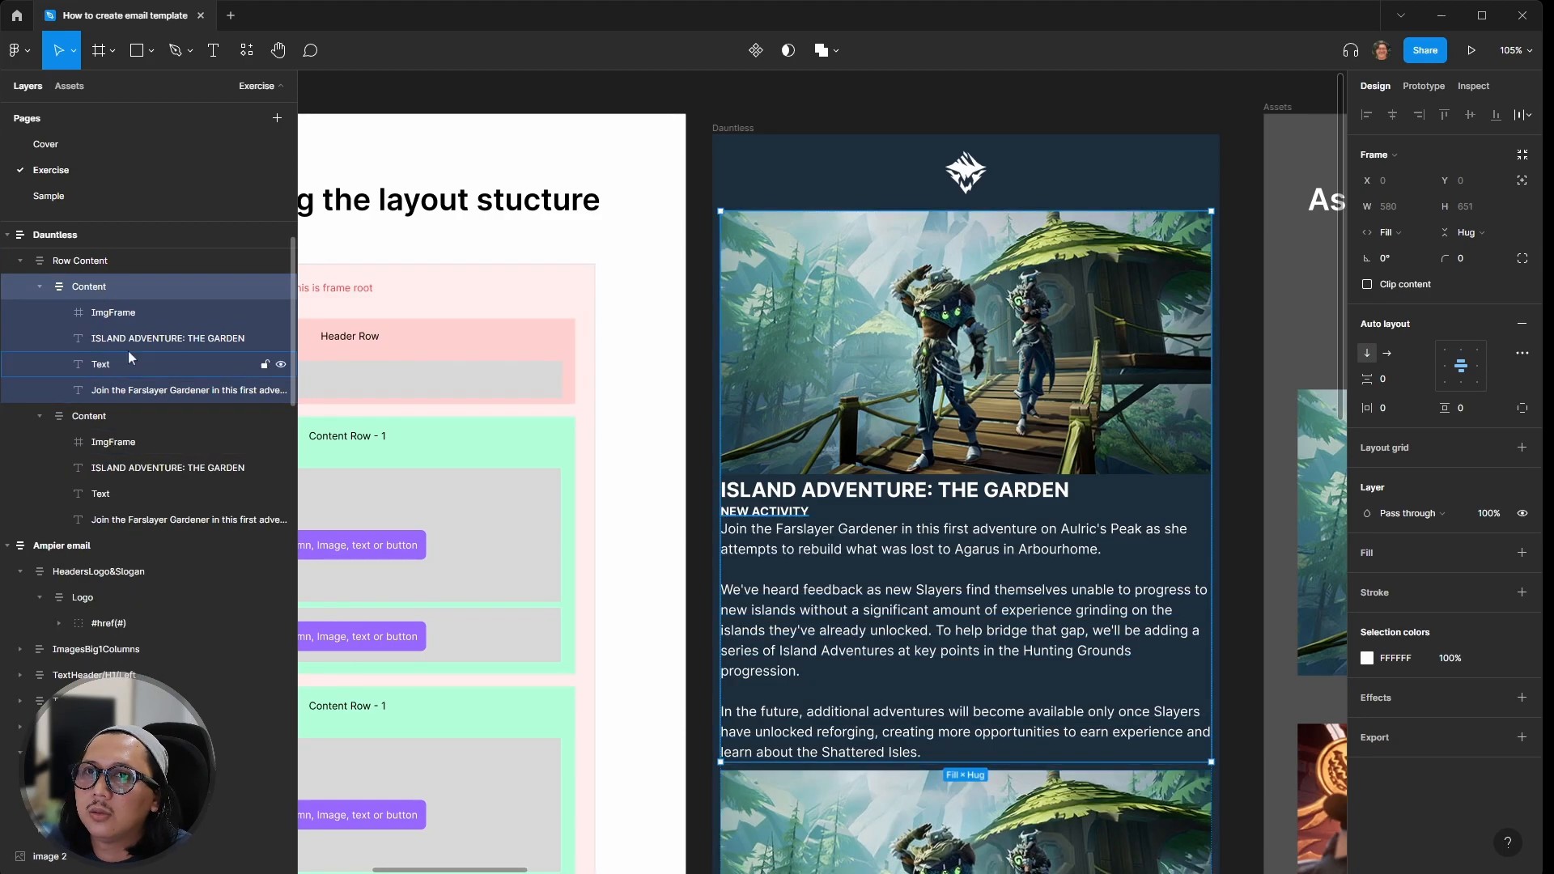
# Step: Delete the three texts from the upper Content frame and the ImgFrame from the lower one
pyautogui.click(124, 390)
pyautogui.keyDown('shift'); pyautogui.click(123, 365); pyautogui.keyUp('shift')
pyautogui.keyDown('shift'); pyautogui.click(123, 340); pyautogui.keyUp('shift')
pyautogui.press('Delete')
pyautogui.click(134, 362)
pyautogui.press('Delete')
pyautogui.click(113, 339)
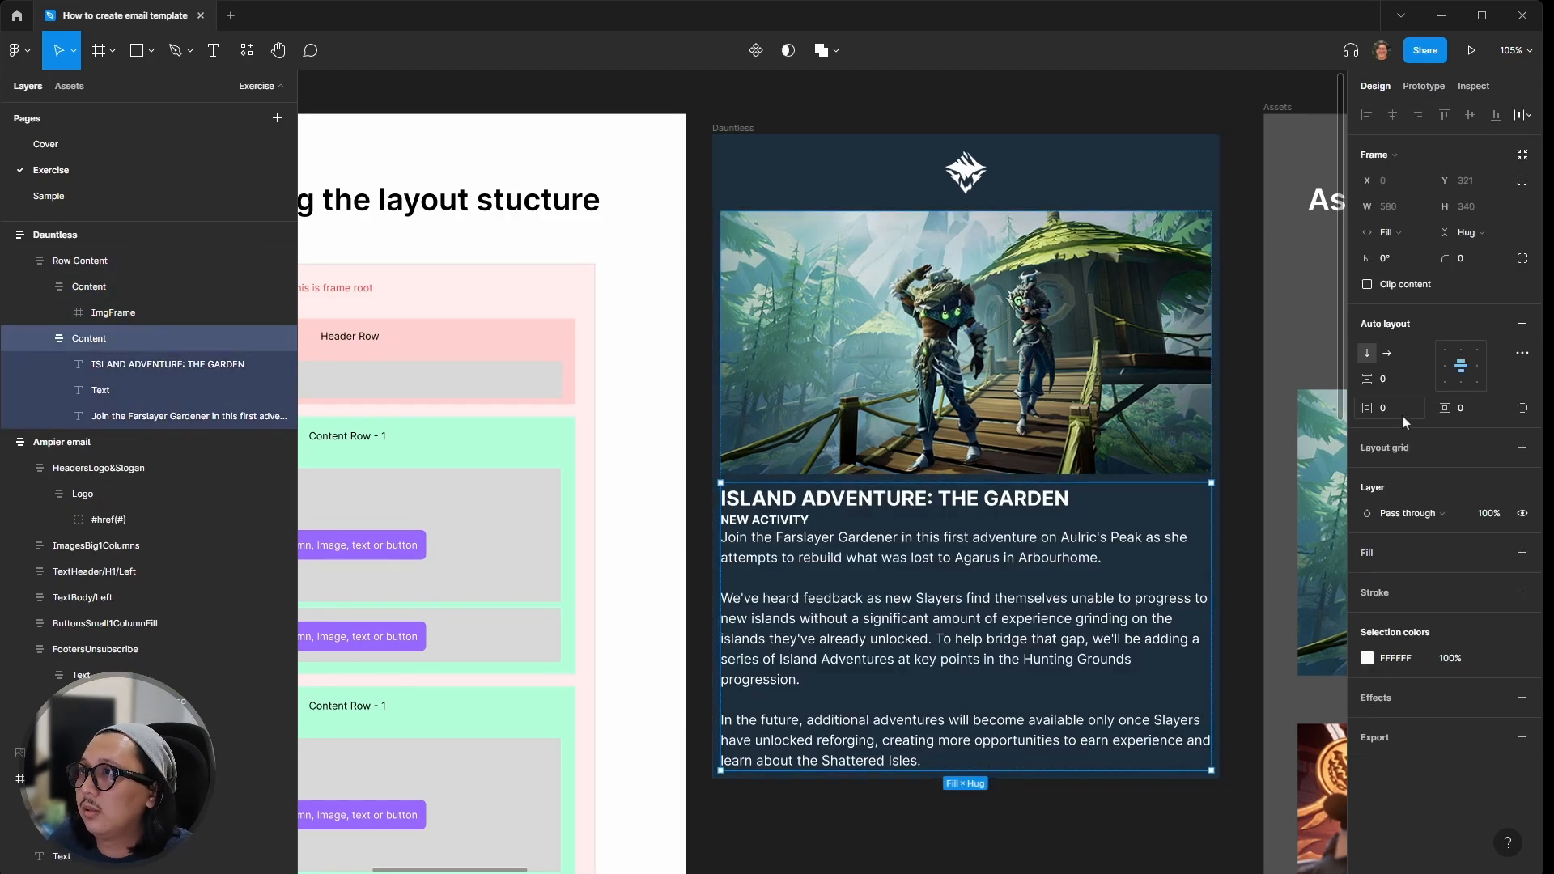
# Step: Set the horizontal and vertical padding of the text Content frame to 16
pyautogui.click(1400, 409)
pyautogui.write('16')
pyautogui.press('Return')
pyautogui.click(1477, 409)
pyautogui.write('16')
pyautogui.press('Return')
pyautogui.click(1241, 373)
# Step: Set the item spacing of Row Content to 0
pyautogui.click(81, 260)
pyautogui.click(1406, 378)
pyautogui.write('0')
pyautogui.press('Return')
# Step: Add a fill to the text Content frame using the dark blue 253A4D sampled from the color assets
pyautogui.click(121, 338)
pyautogui.scroll(-5, 470, 426)
pyautogui.hscroll(3, 1217, 454)
pyautogui.click(1377, 553)
pyautogui.click(1367, 579)
pyautogui.click(1176, 696)
pyautogui.click(1171, 358)
pyautogui.click(1026, 356)
# Step: Set the horizontal and vertical padding of the root Dauntless frame to 12
pyautogui.scroll(5, 493, 388)
pyautogui.click(81, 260)
pyautogui.click(81, 234)
pyautogui.click(81, 261)
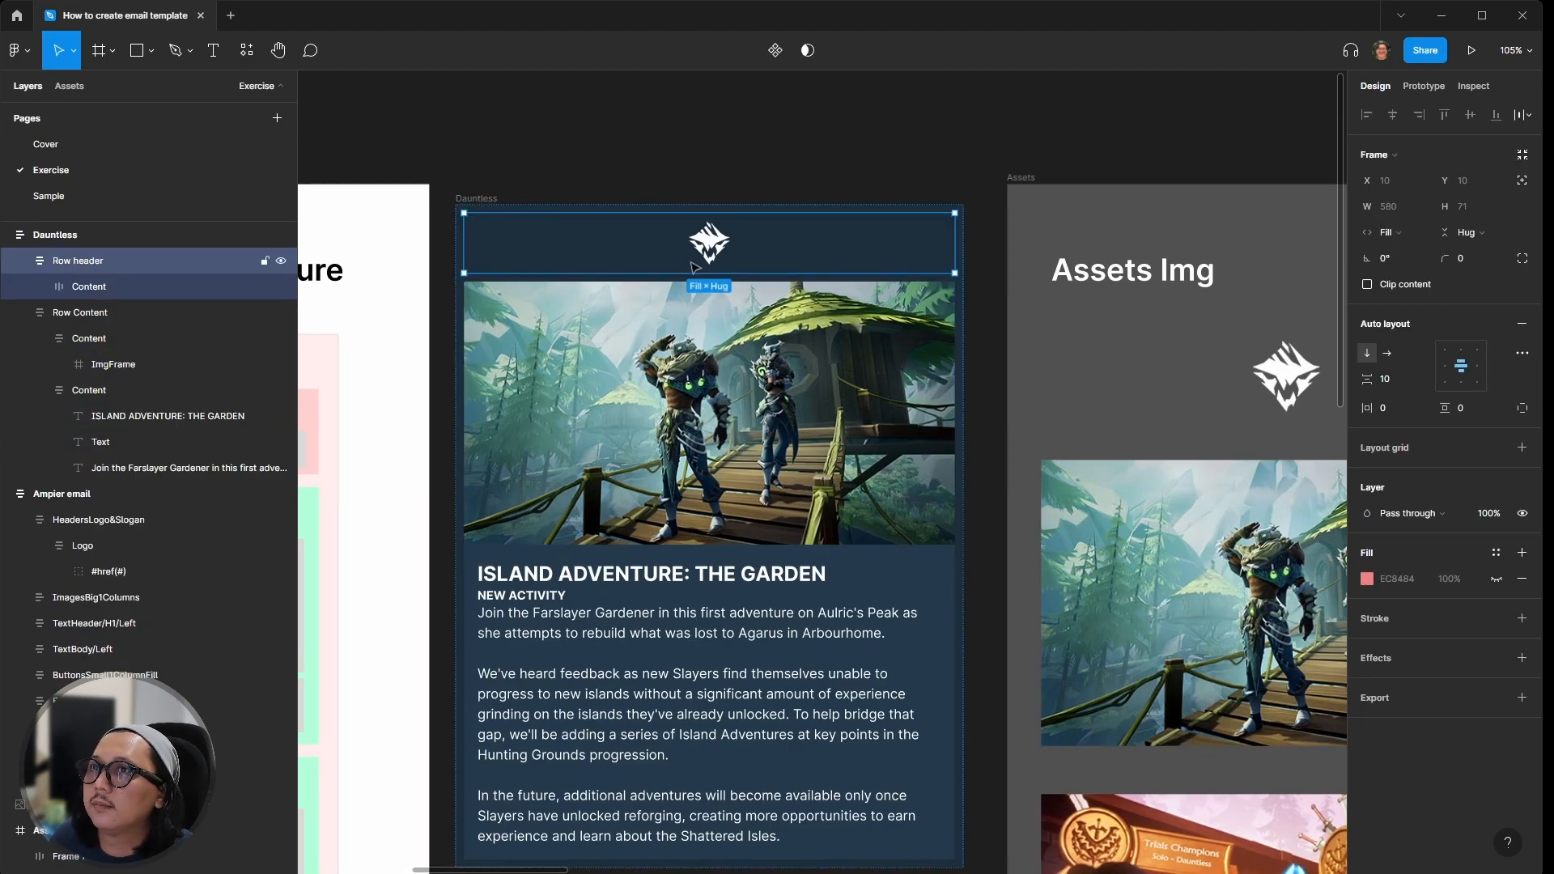
pyautogui.click(81, 235)
pyautogui.click(1408, 410)
pyautogui.write('12')
pyautogui.press('Tab')
pyautogui.write('12')
pyautogui.press('Tab')
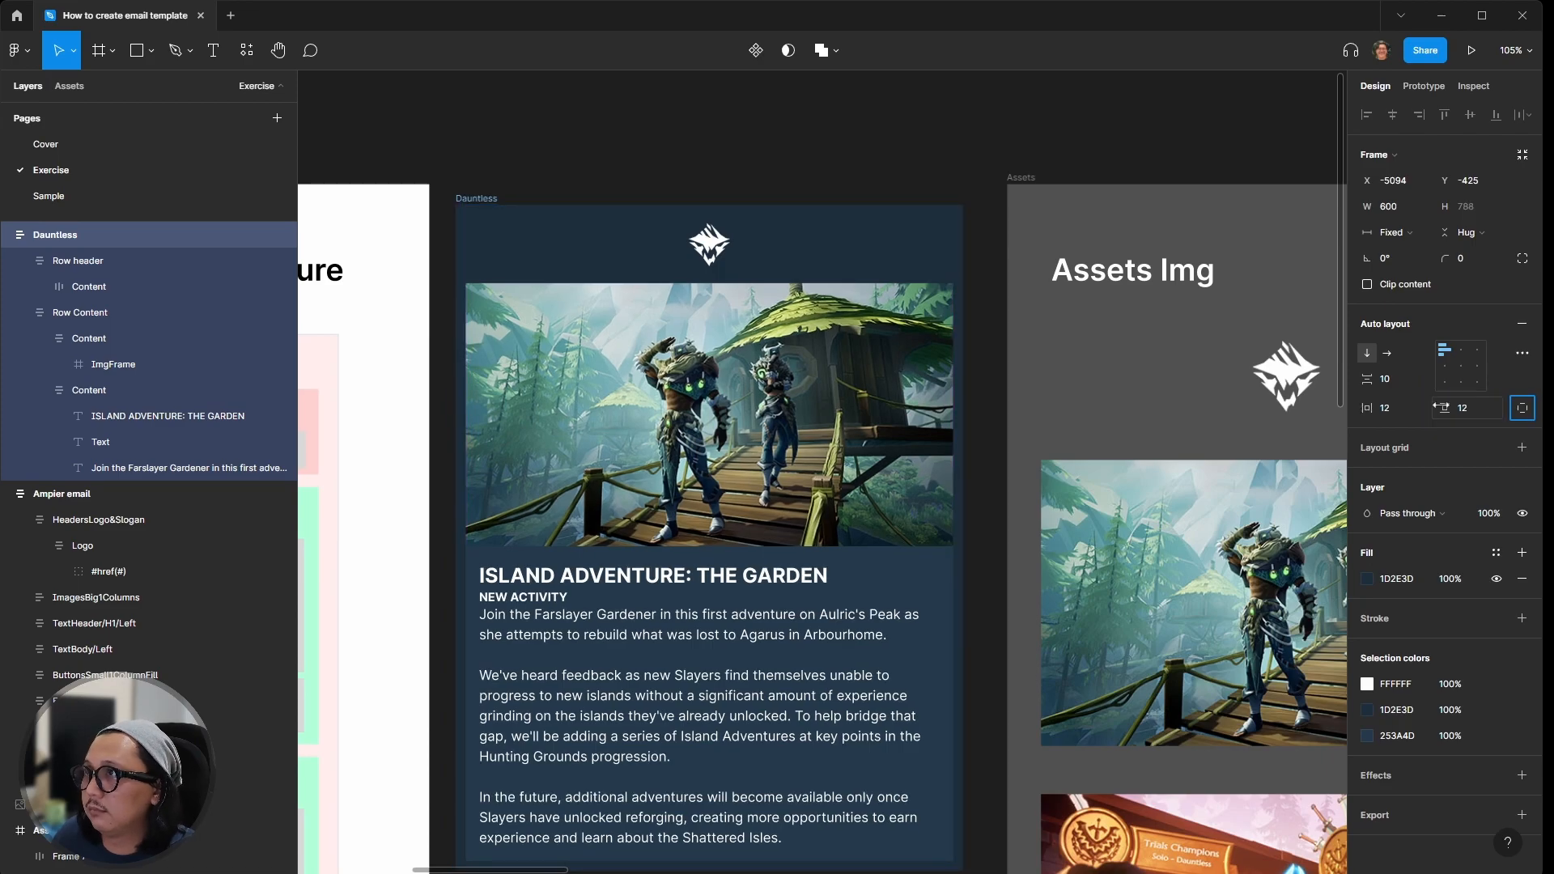
# Step: Set the item spacing of the root Dauntless frame to 0
pyautogui.click(1389, 380)
pyautogui.write('0')
pyautogui.press('Return')
pyautogui.click(766, 179)
# Step: Collapse the Content layers inside Row Content and select the Row Content frame
pyautogui.click(40, 364)
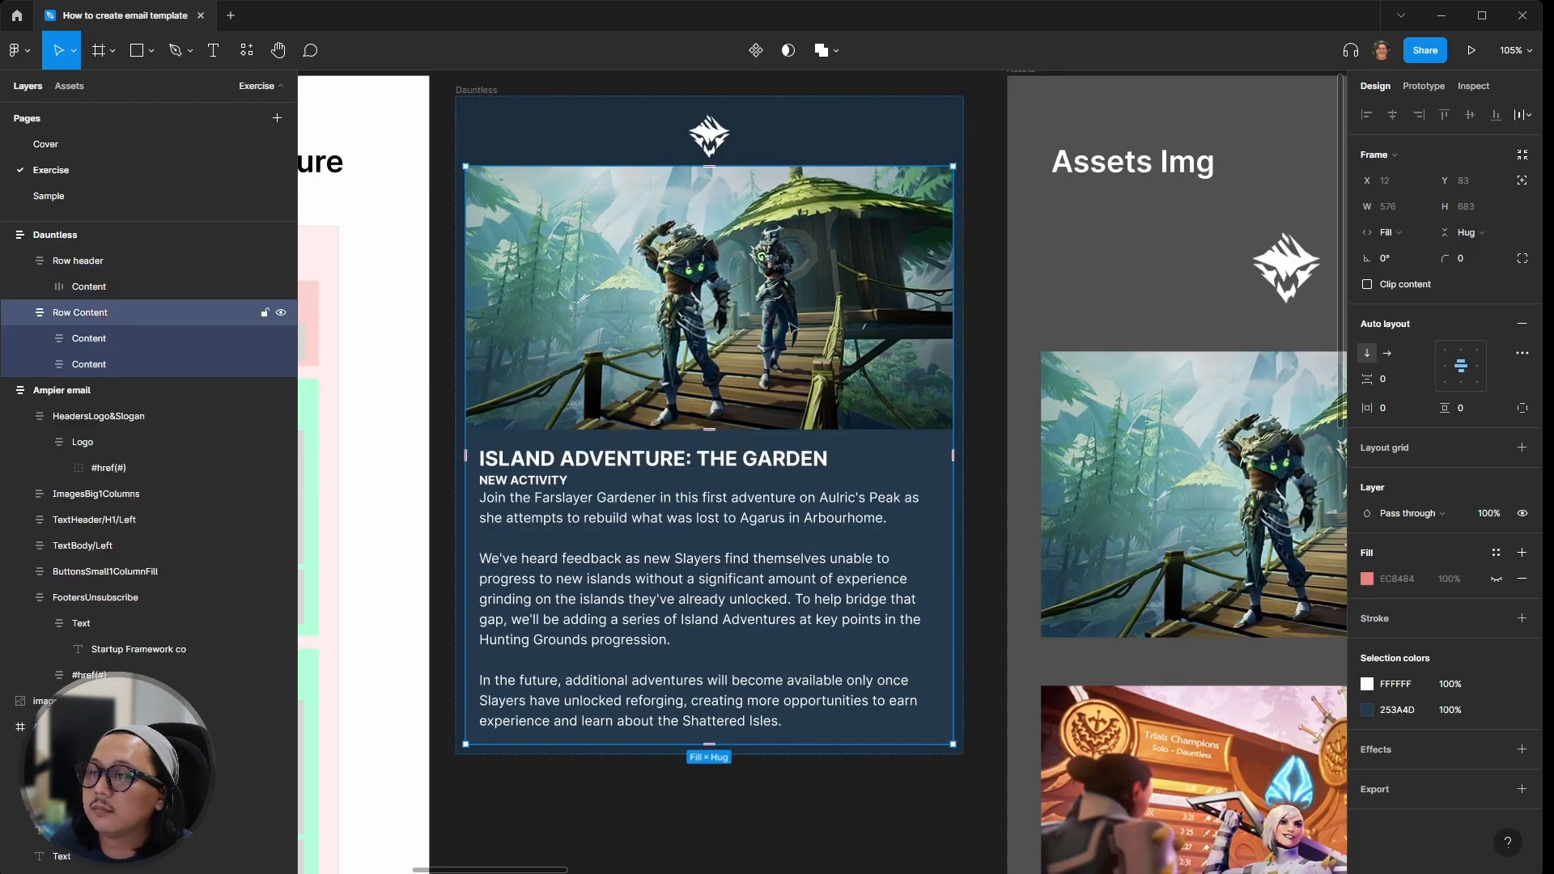
pyautogui.moveTo(486, 202); pyautogui.dragTo(756, 310)
pyautogui.click(754, 173)
pyautogui.moveTo(746, 197); pyautogui.dragTo(746, 182)
pyautogui.click(779, 142)
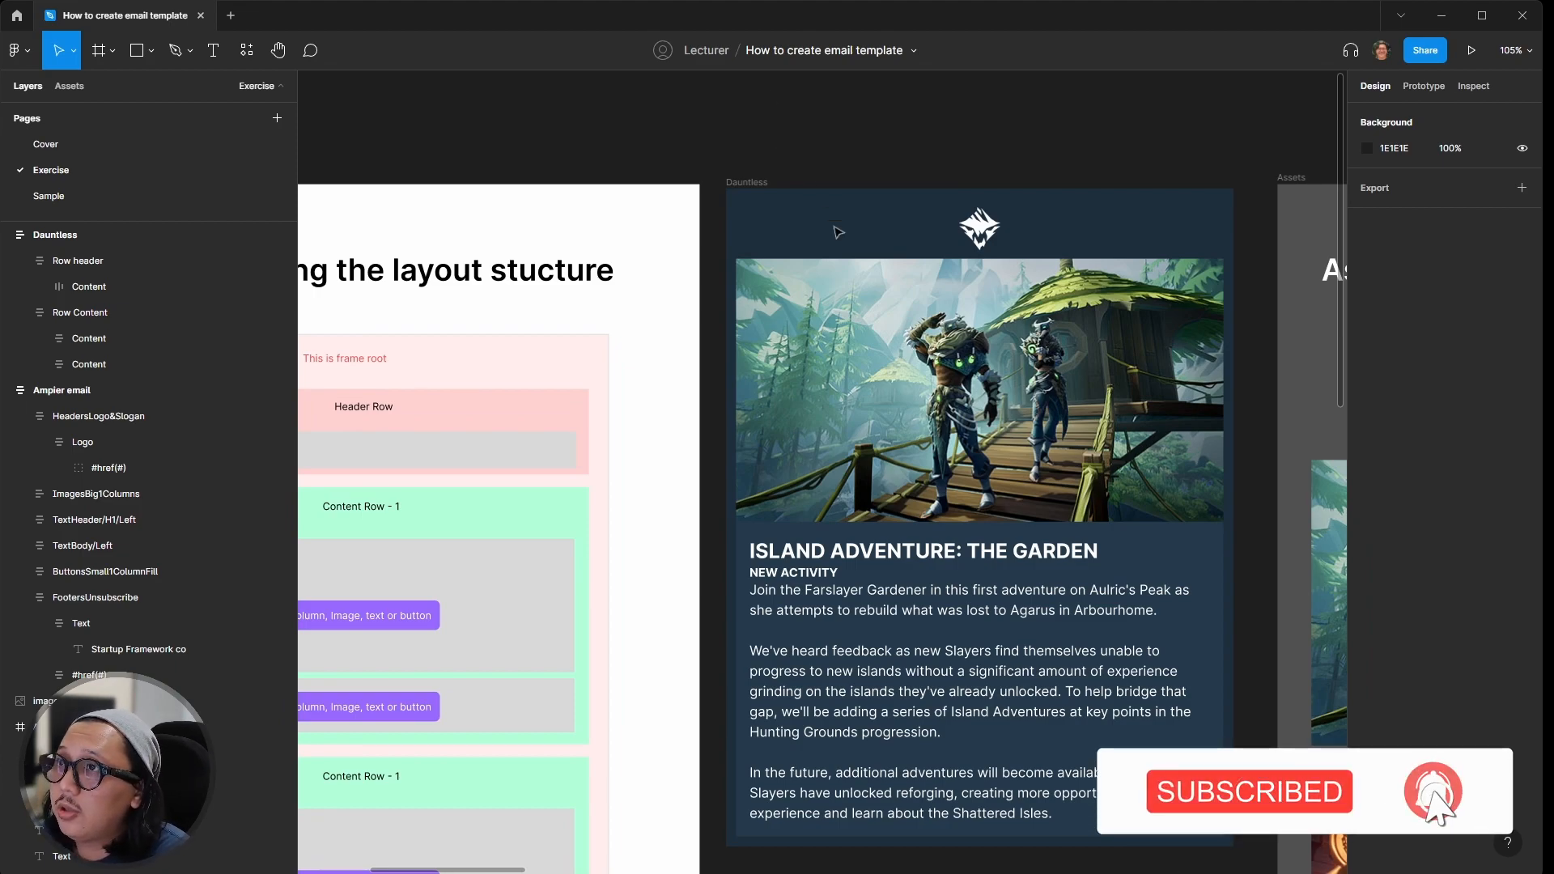
pyautogui.click(897, 424)
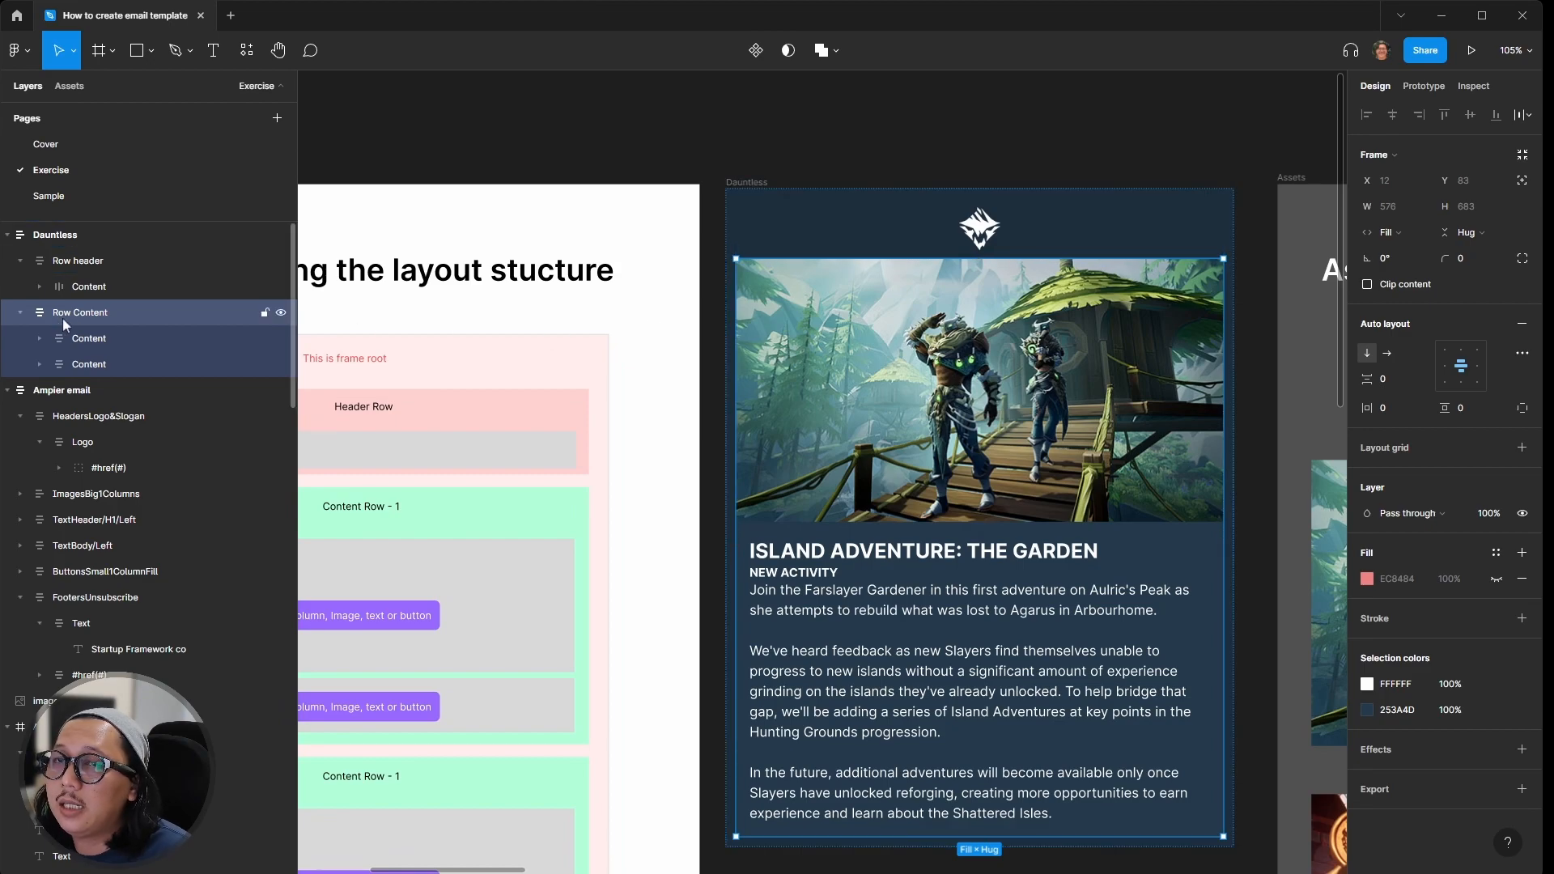
# Step: Expand both Content frames inside Row Content and inspect the nested image frame and heading text layer
pyautogui.click(134, 336)
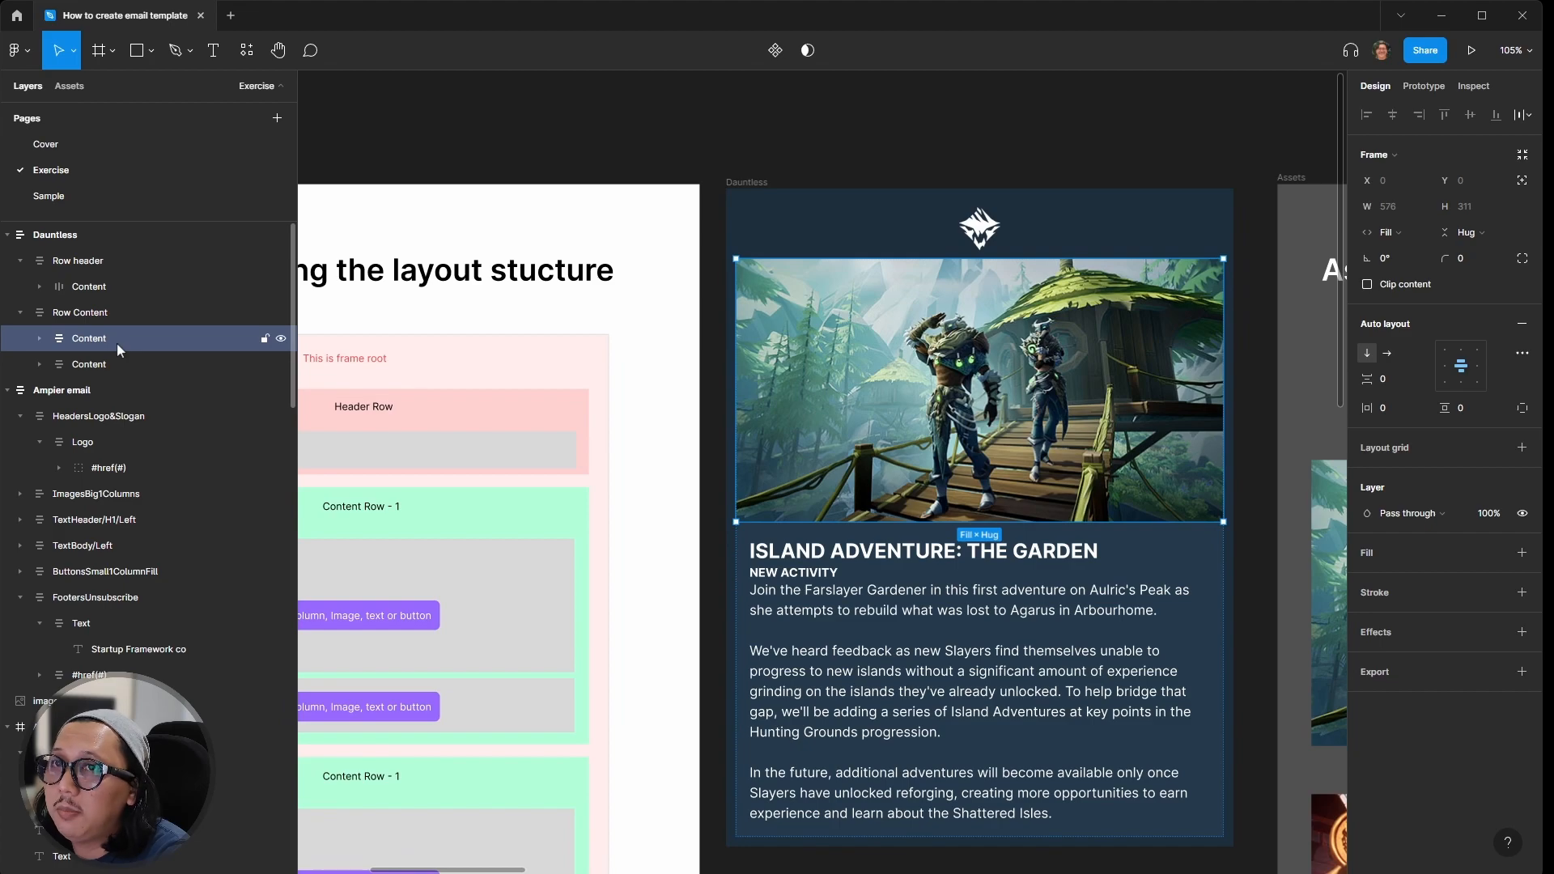
pyautogui.click(92, 367)
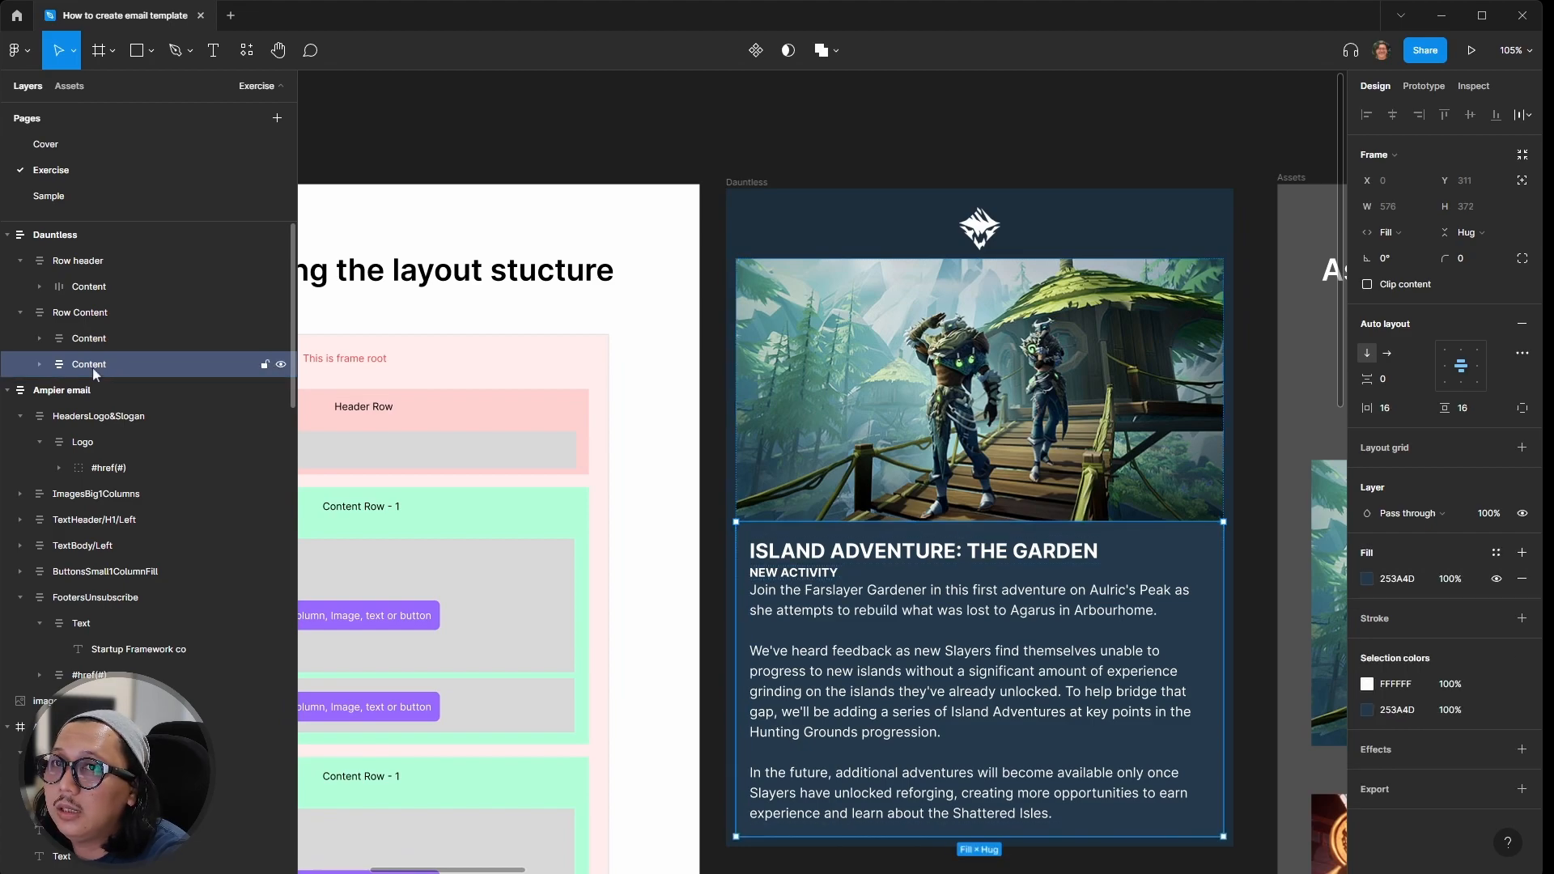
pyautogui.click(40, 365)
pyautogui.click(42, 339)
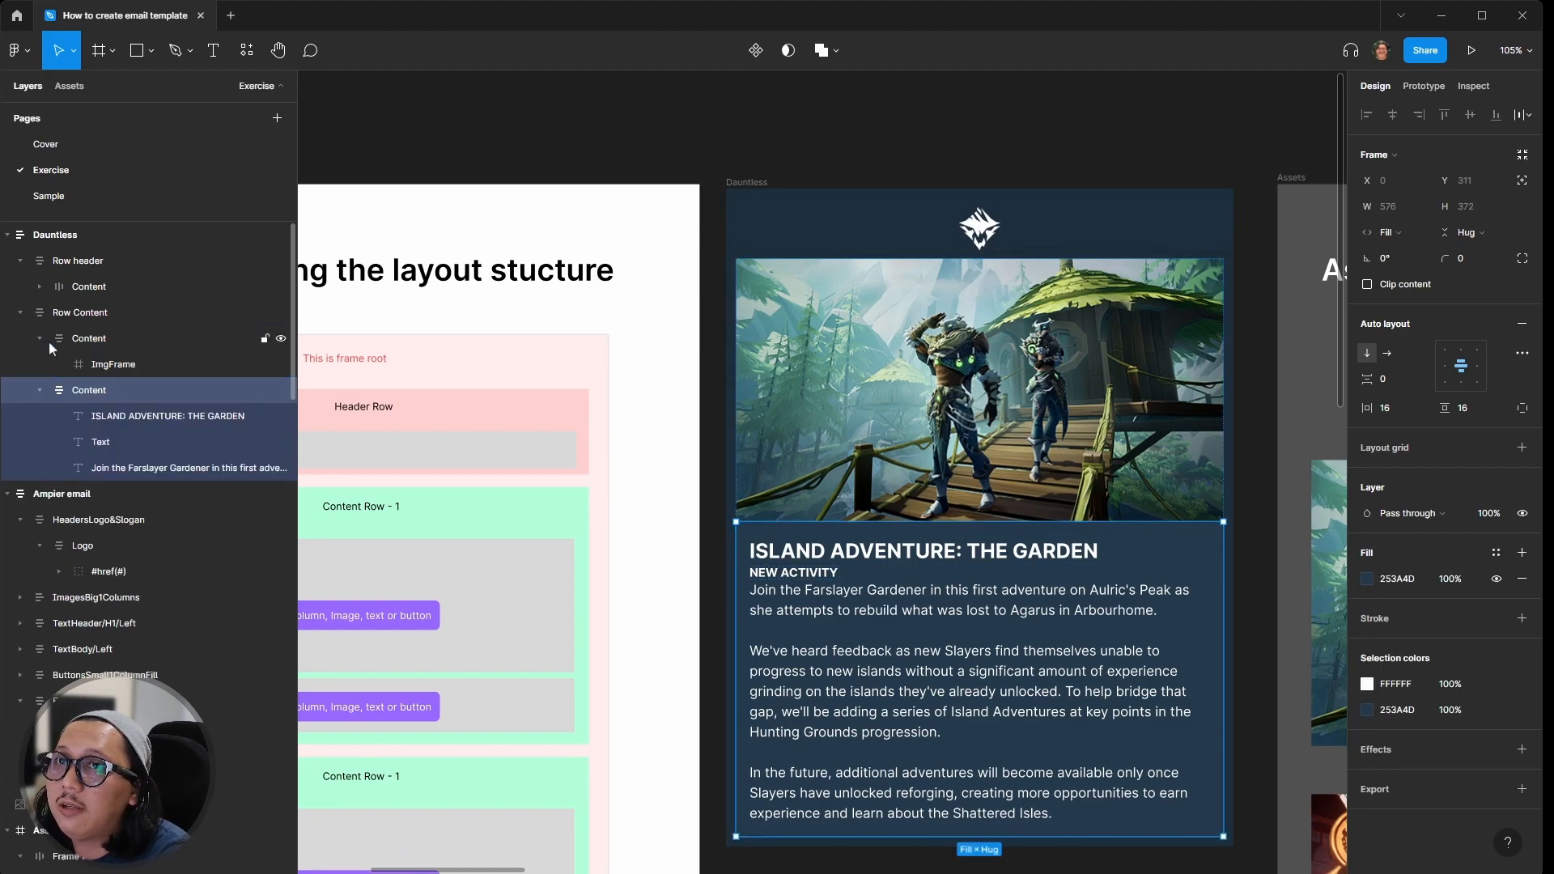
pyautogui.click(93, 366)
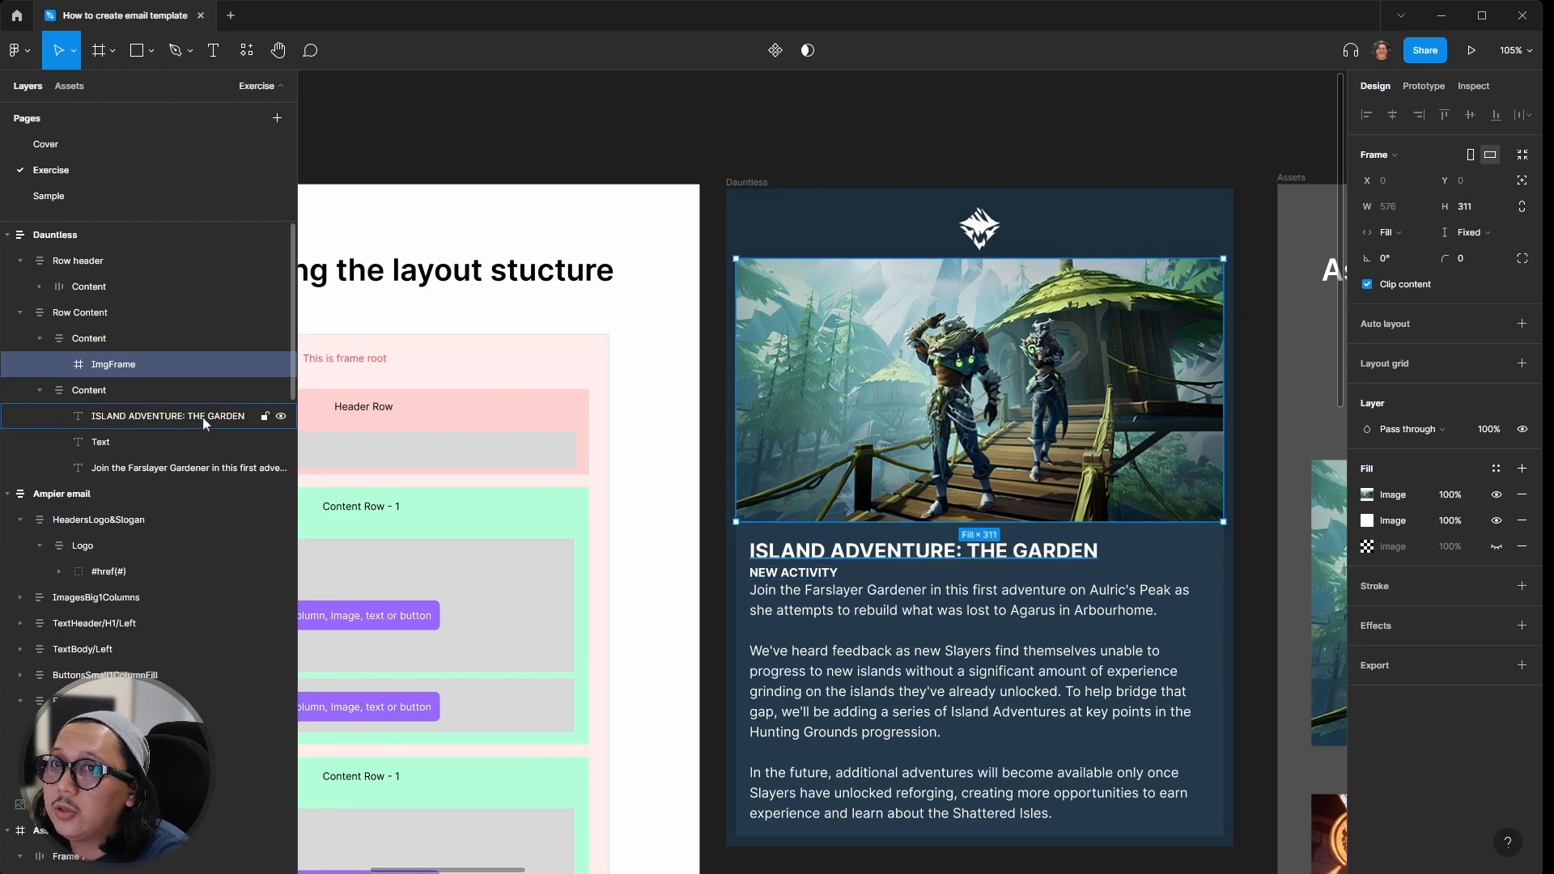
pyautogui.click(99, 416)
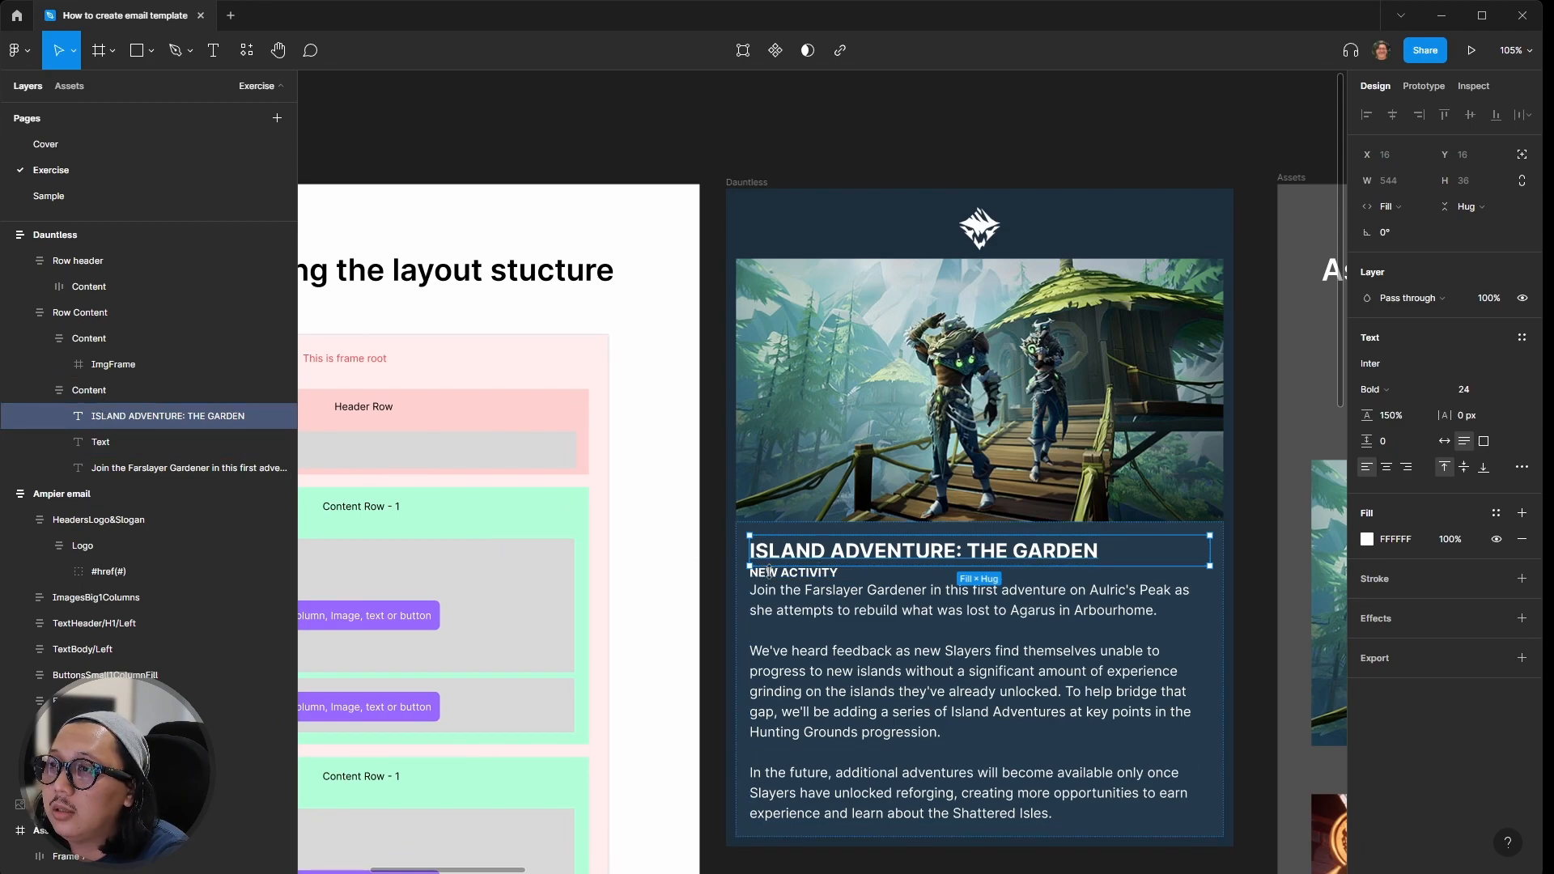
# Step: Move the NEW ACTIVITY text above the ISLAND ADVENTURE: THE GARDEN heading in the text Content frame
pyautogui.click(852, 603)
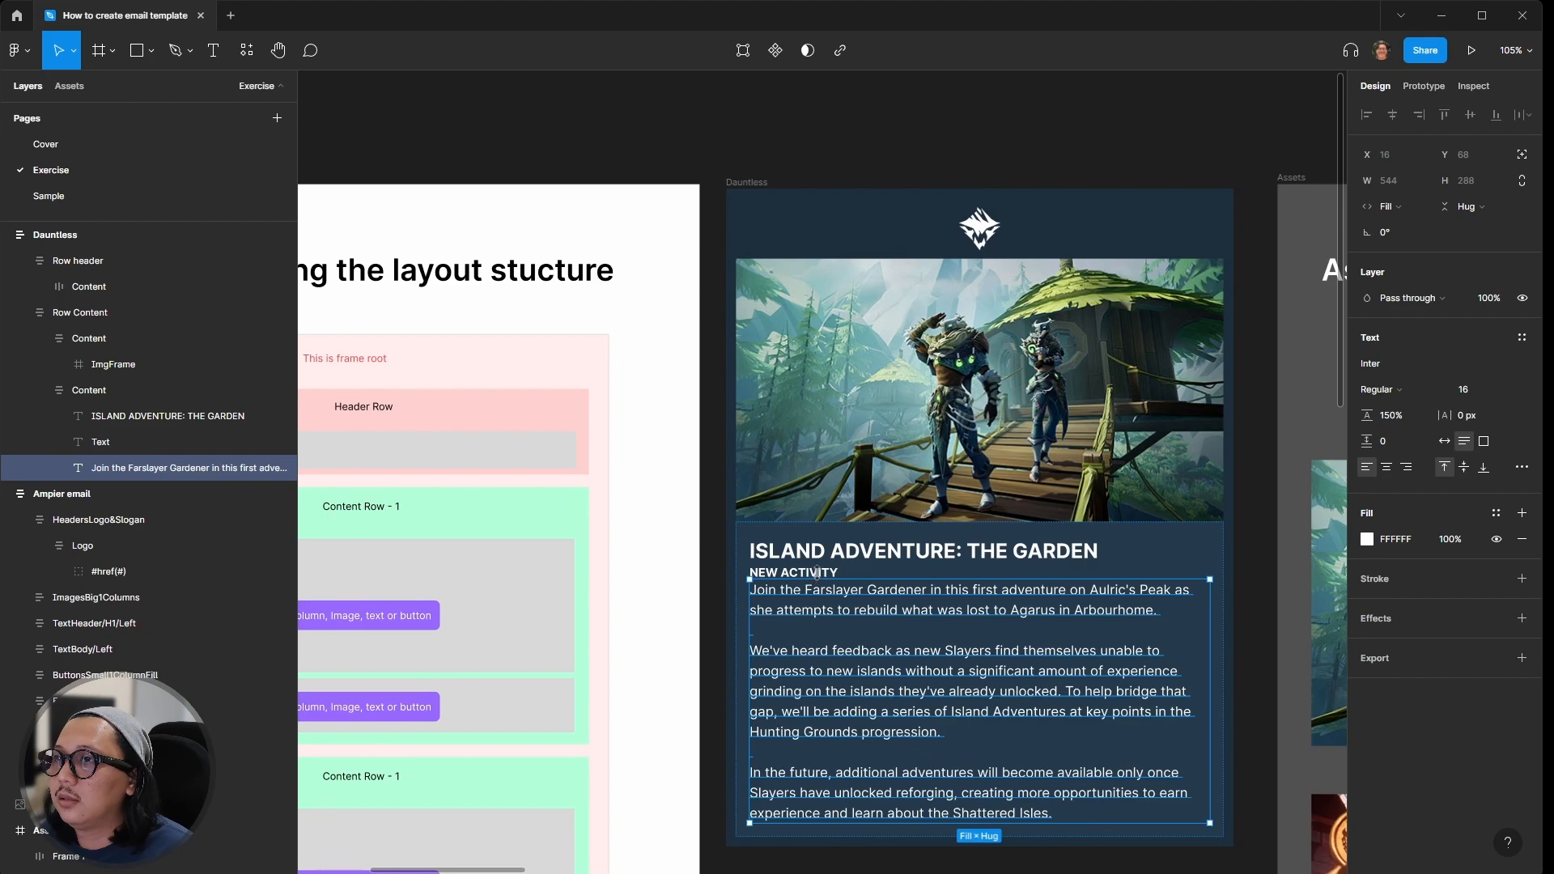
pyautogui.click(816, 573)
pyautogui.press('Up')
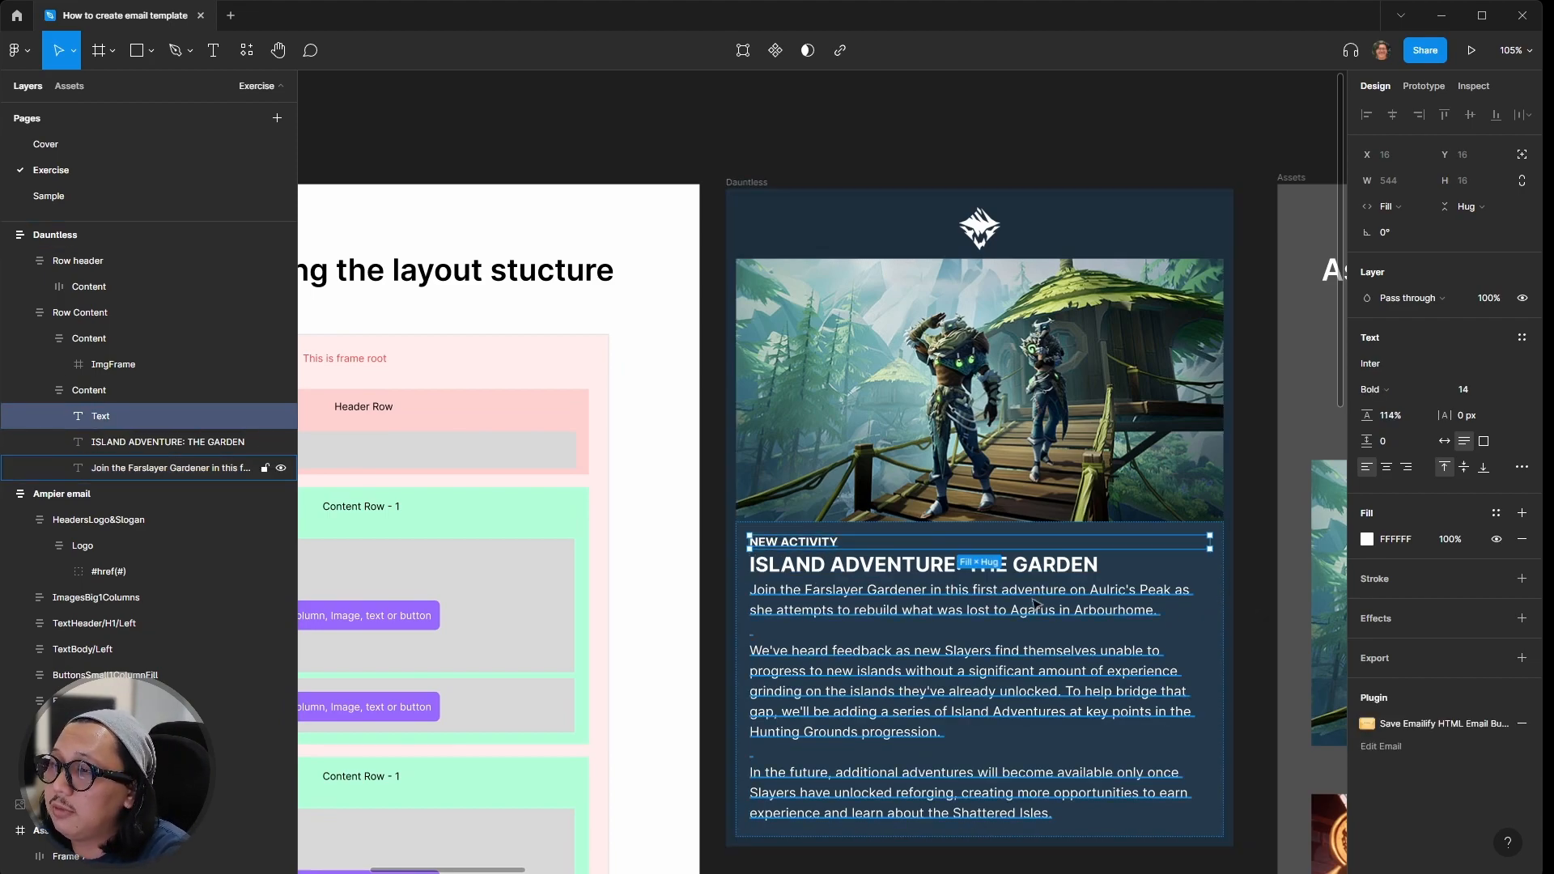
# Step: Compare the image and text Content frames of the Dauntless email with the rows in the layout structure diagram
pyautogui.hscroll(-5, 779, 532)
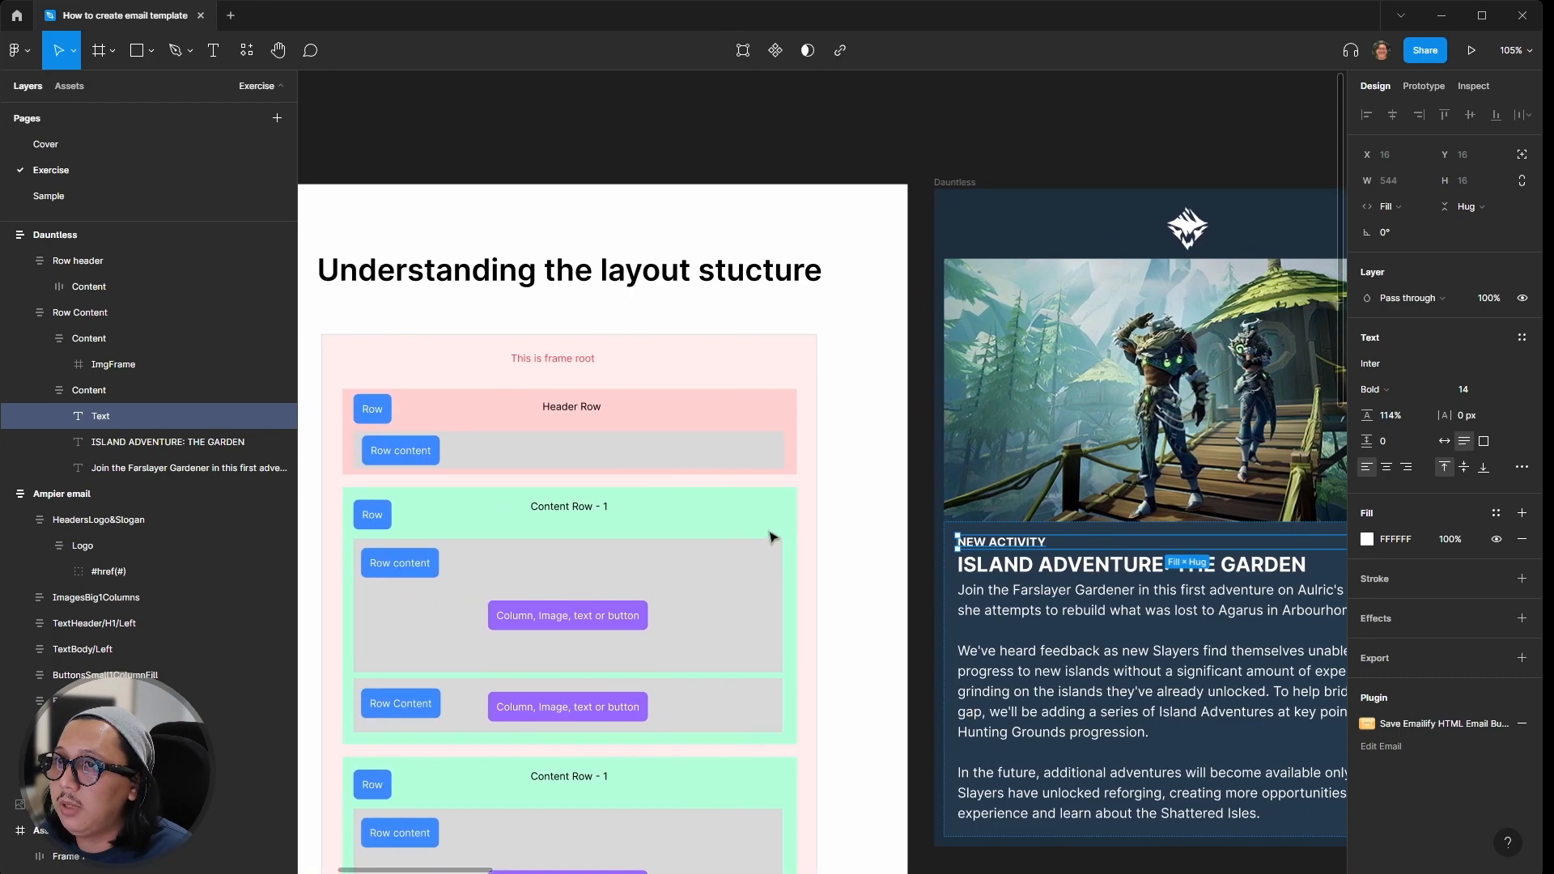
pyautogui.scroll(-1, 769, 532)
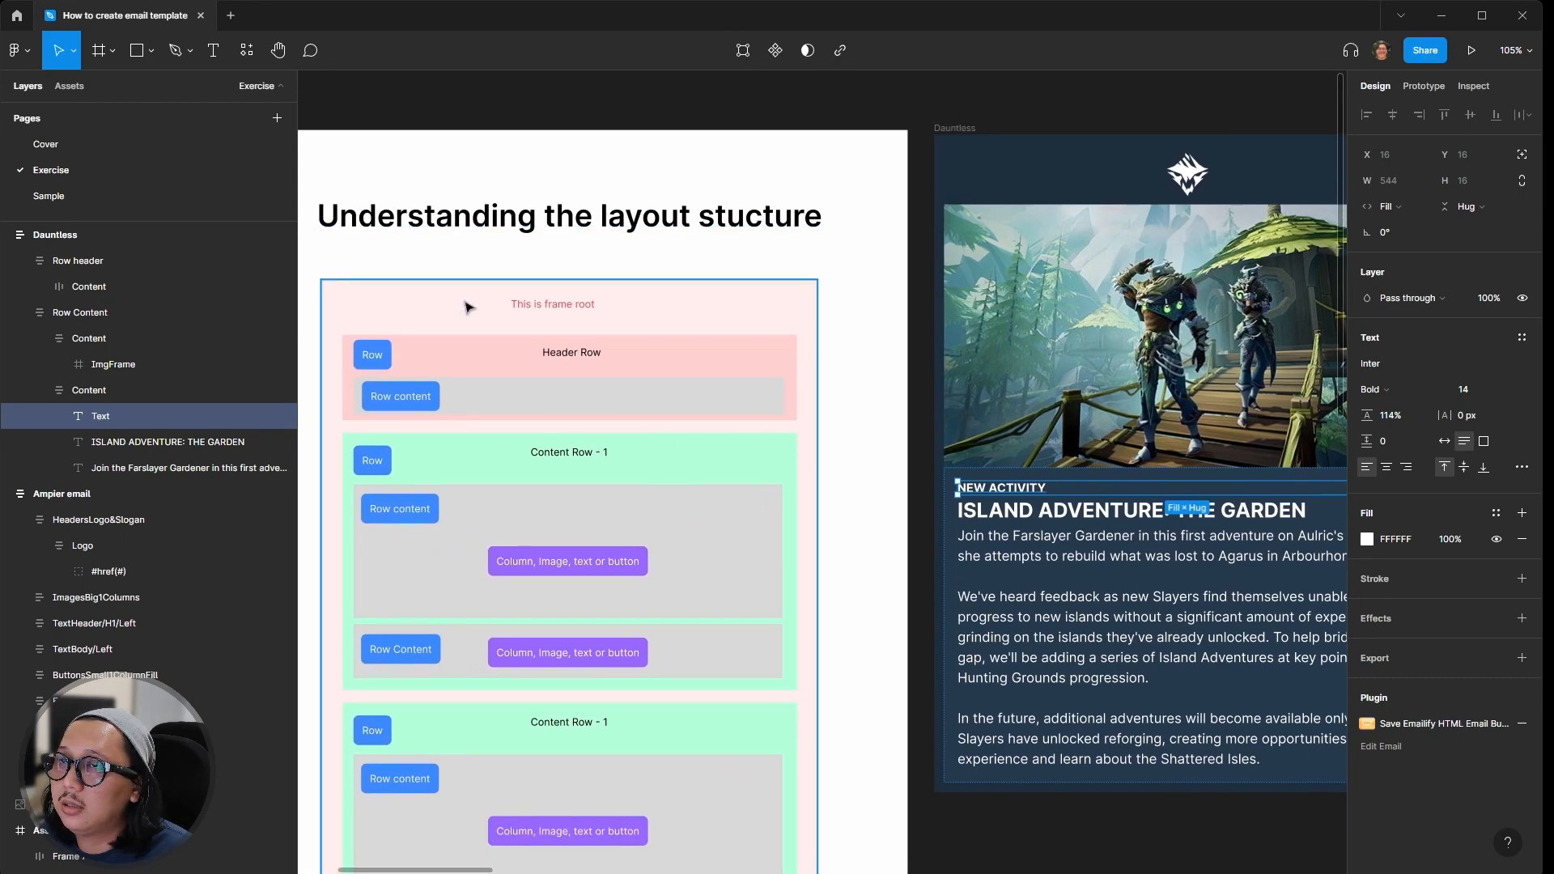
pyautogui.scroll(-1, 502, 522)
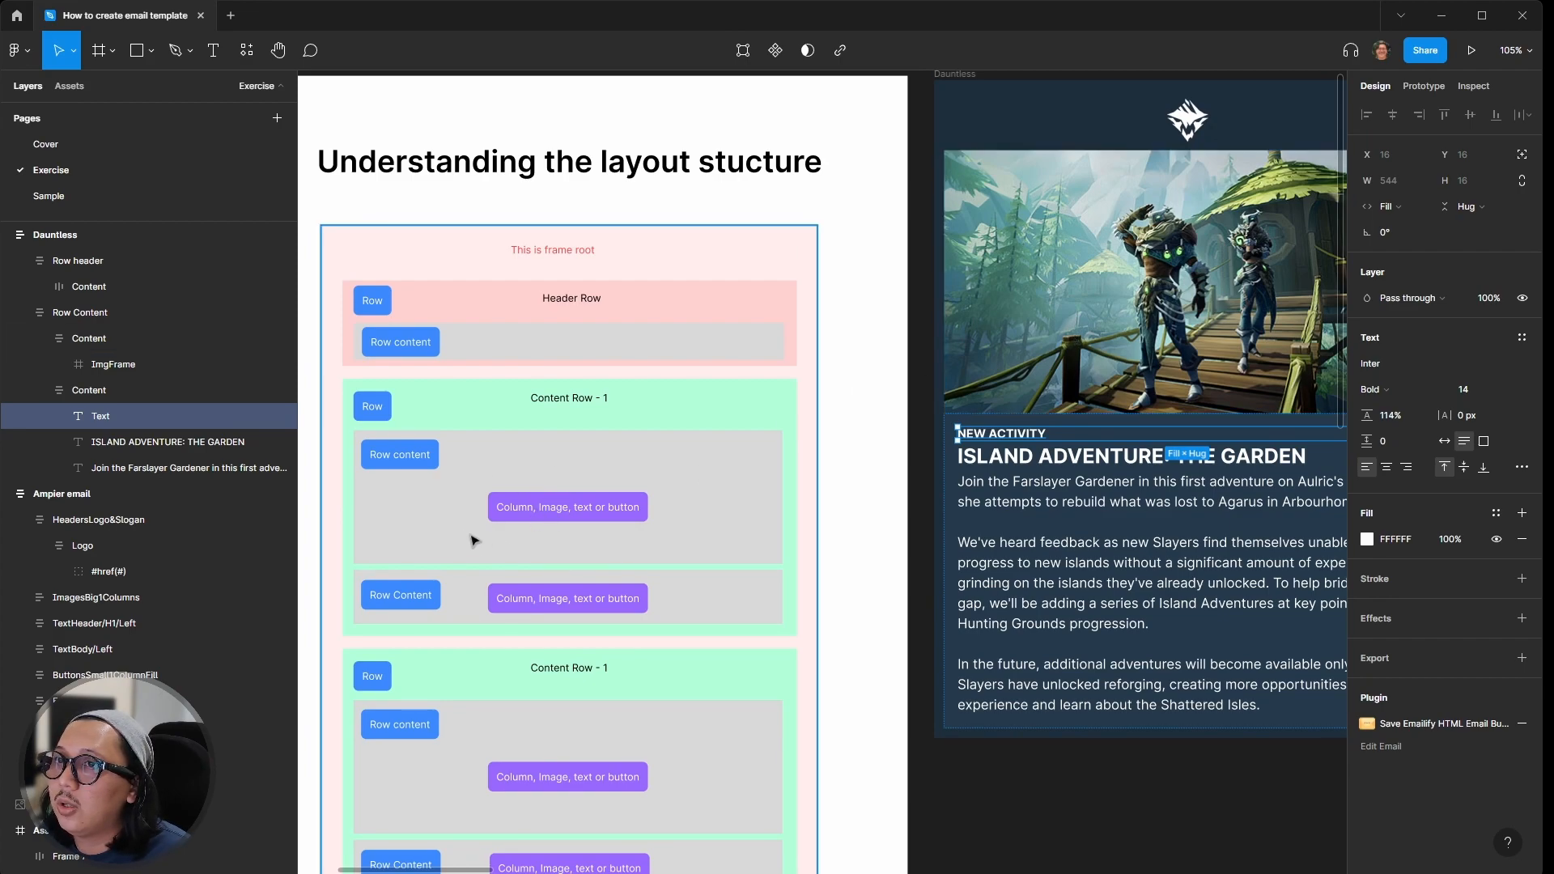
pyautogui.click(1077, 314)
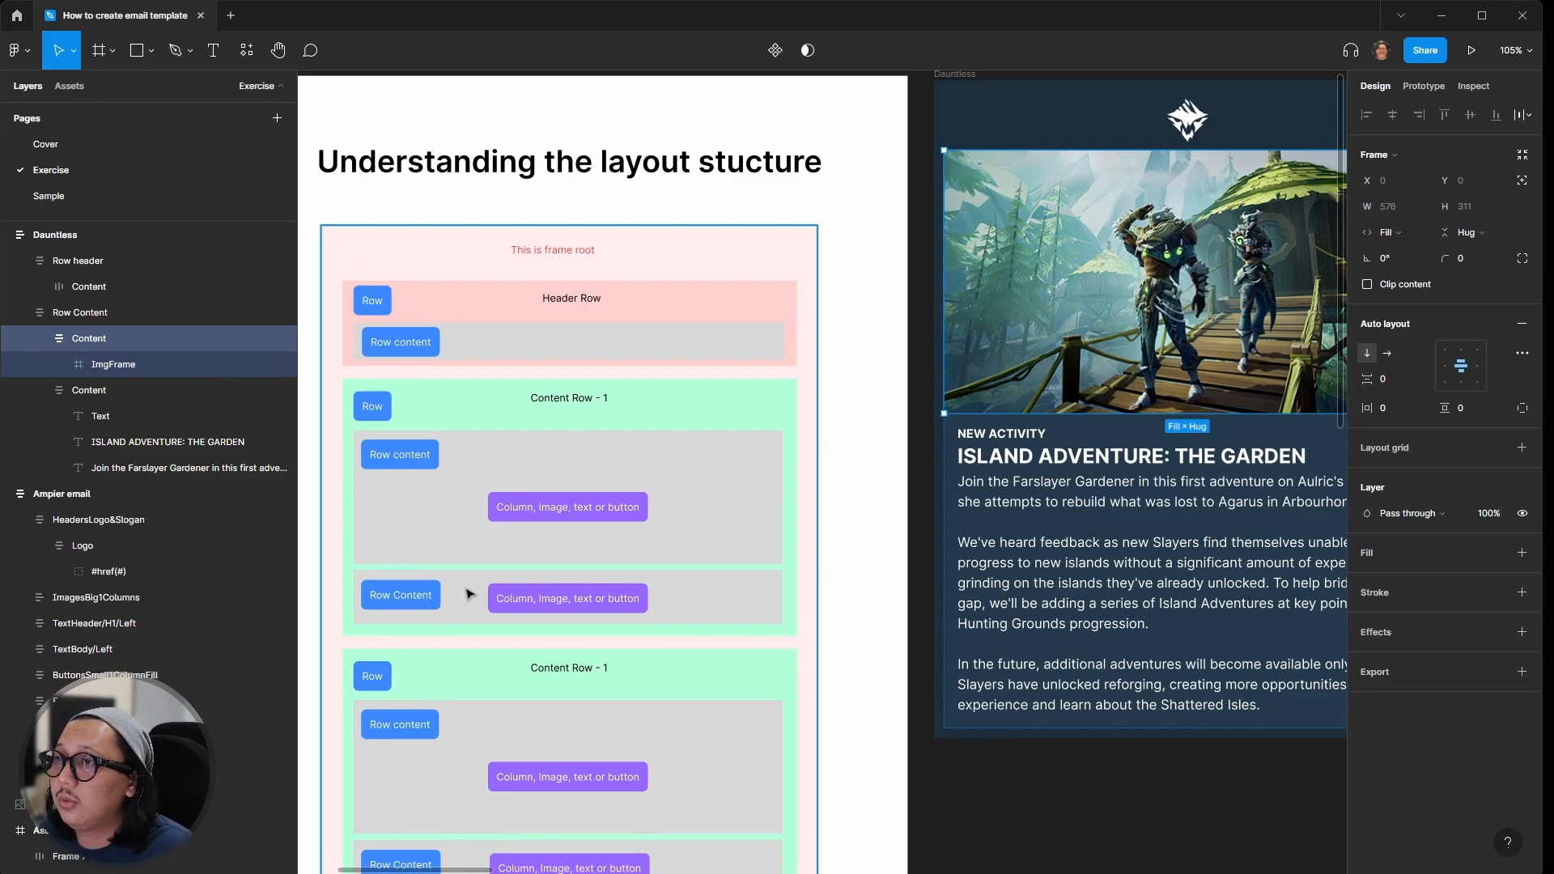
pyautogui.click(1007, 527)
pyautogui.click(1074, 762)
pyautogui.scroll(-5, 858, 454)
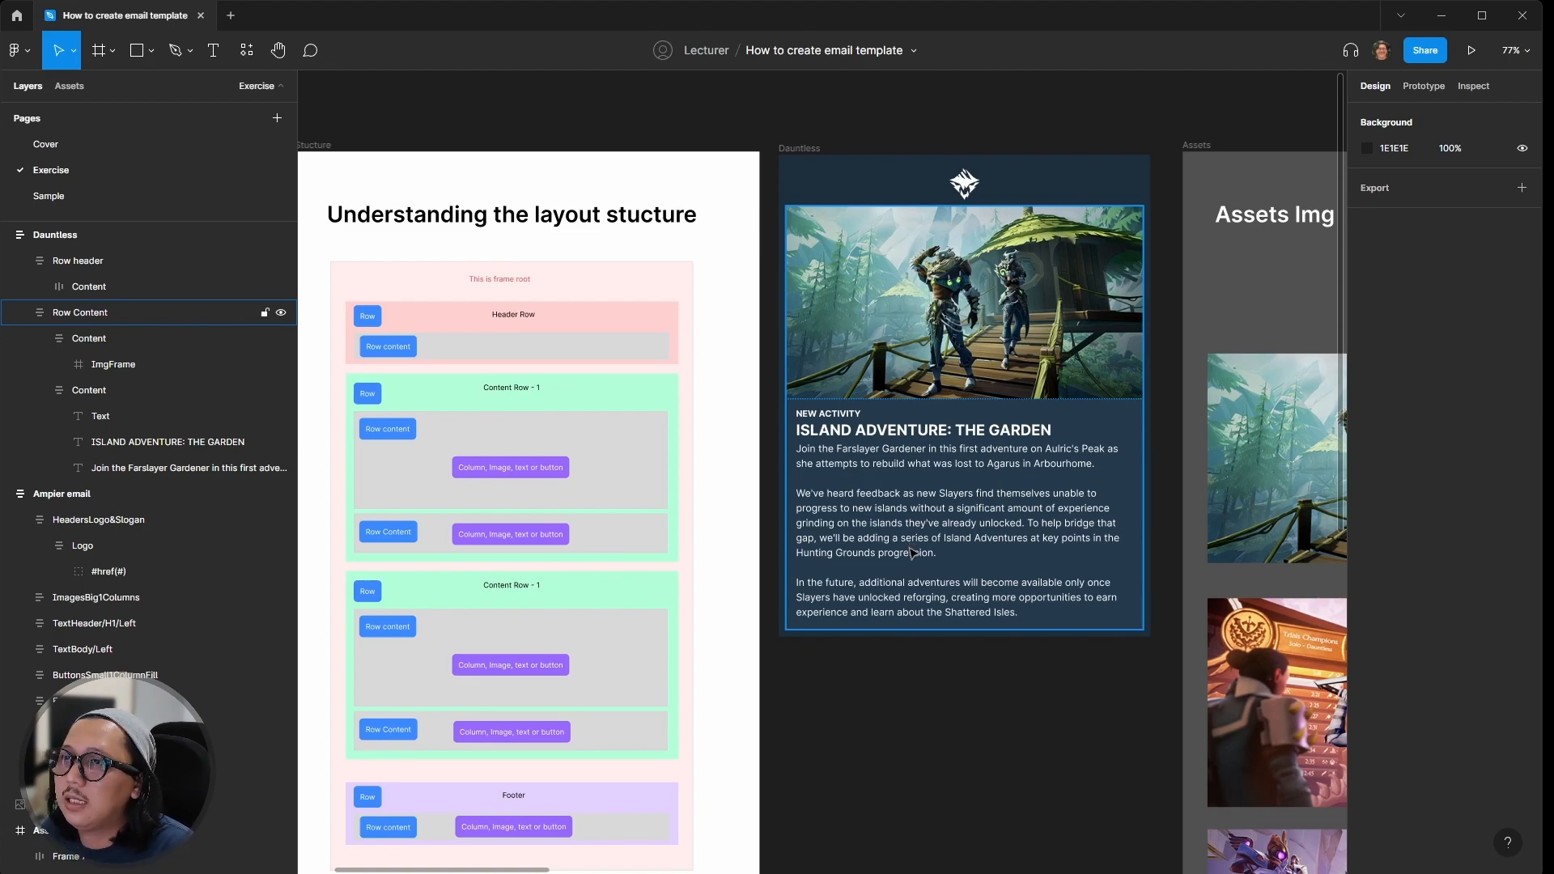
# Step: Duplicate the Row Content frame twice inside the Dauntless frame to make three stacked content rows
pyautogui.click(909, 447)
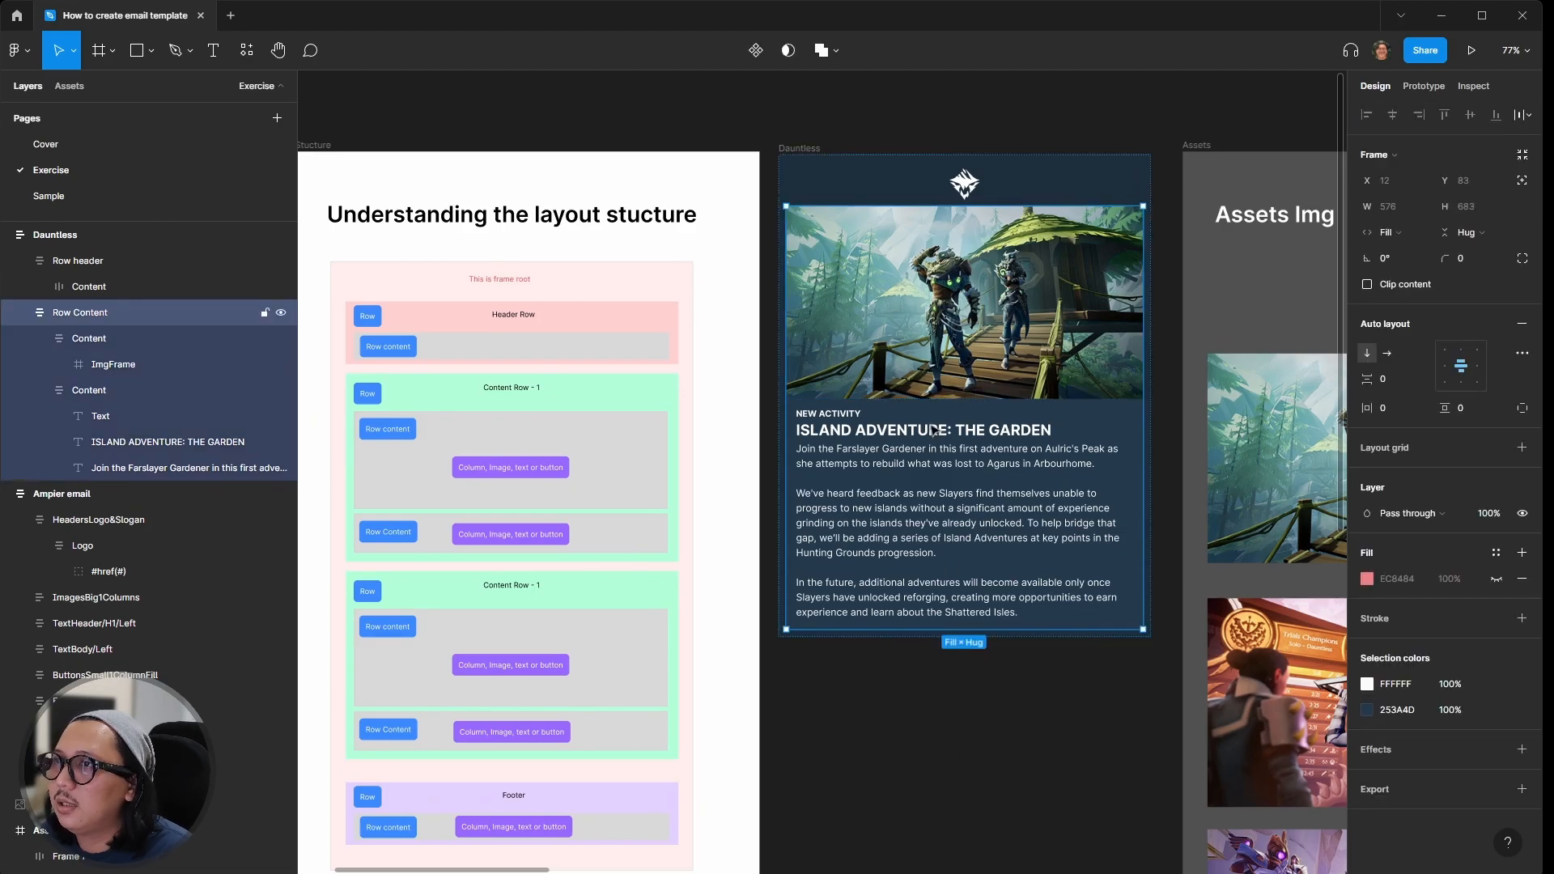
pyautogui.hotkey('ctrl', 'd')
pyautogui.hotkey('ctrl', 'd')
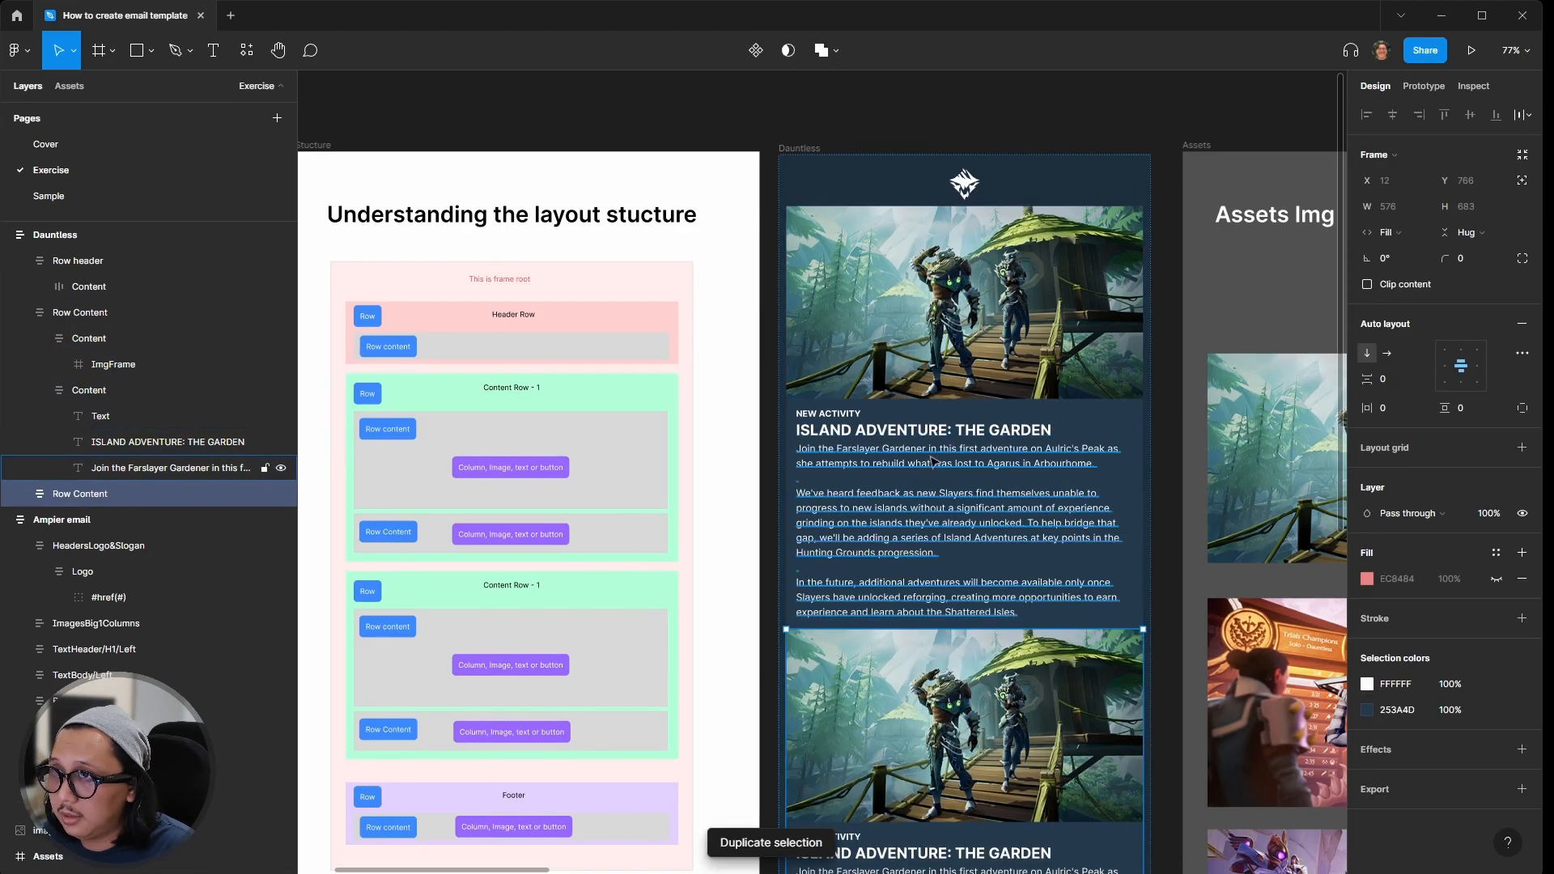
pyautogui.scroll(-5, 936, 463)
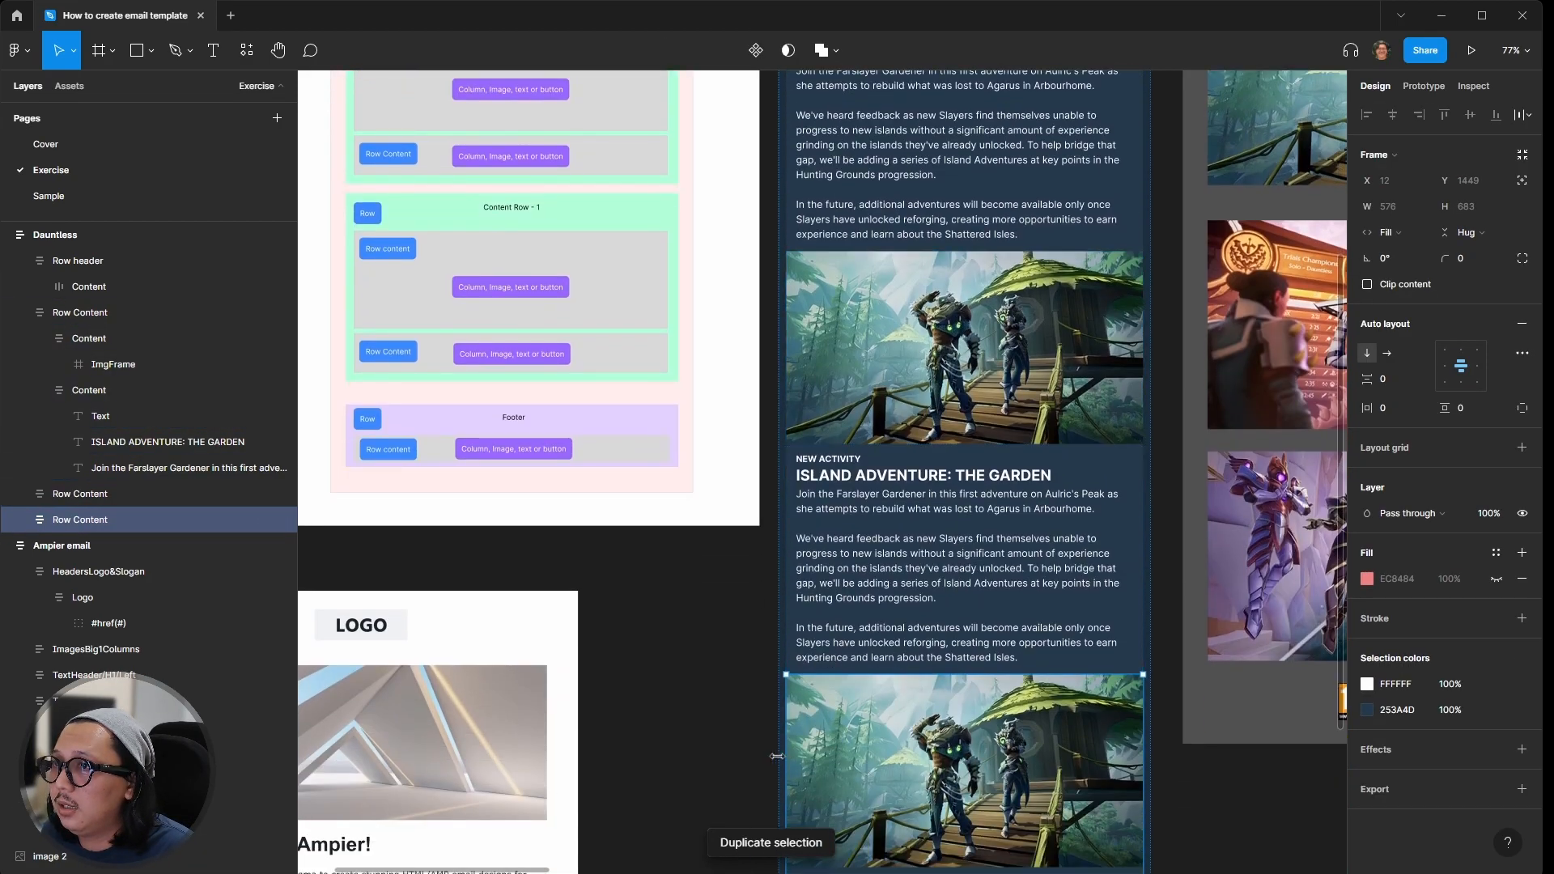
pyautogui.click(663, 718)
pyautogui.scroll(2, 751, 673)
pyautogui.click(928, 550)
pyautogui.scroll(5, 934, 494)
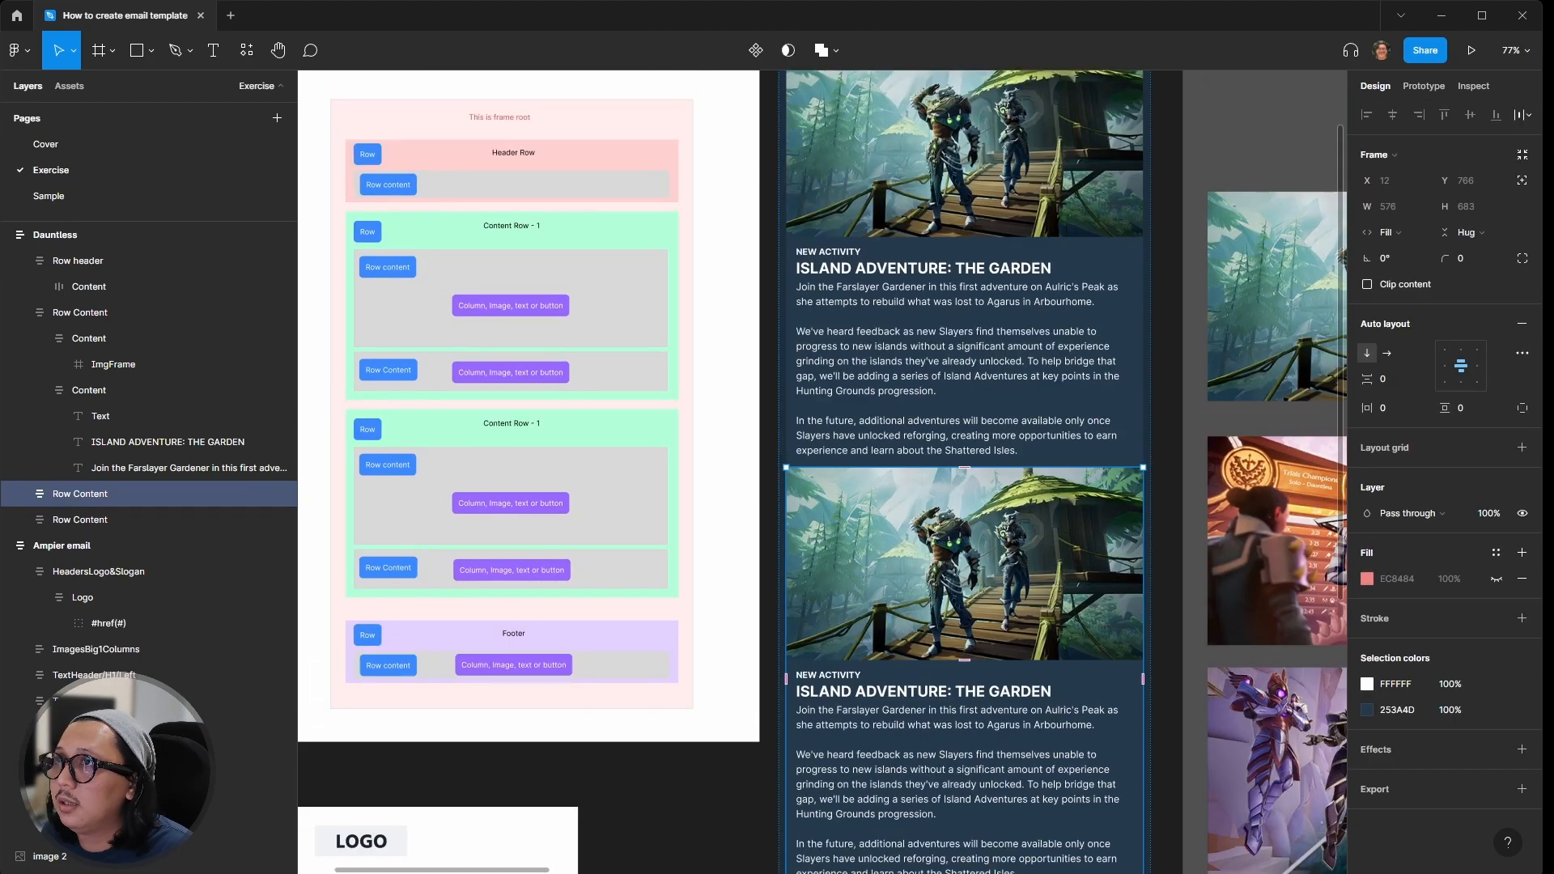
pyautogui.press('Escape')
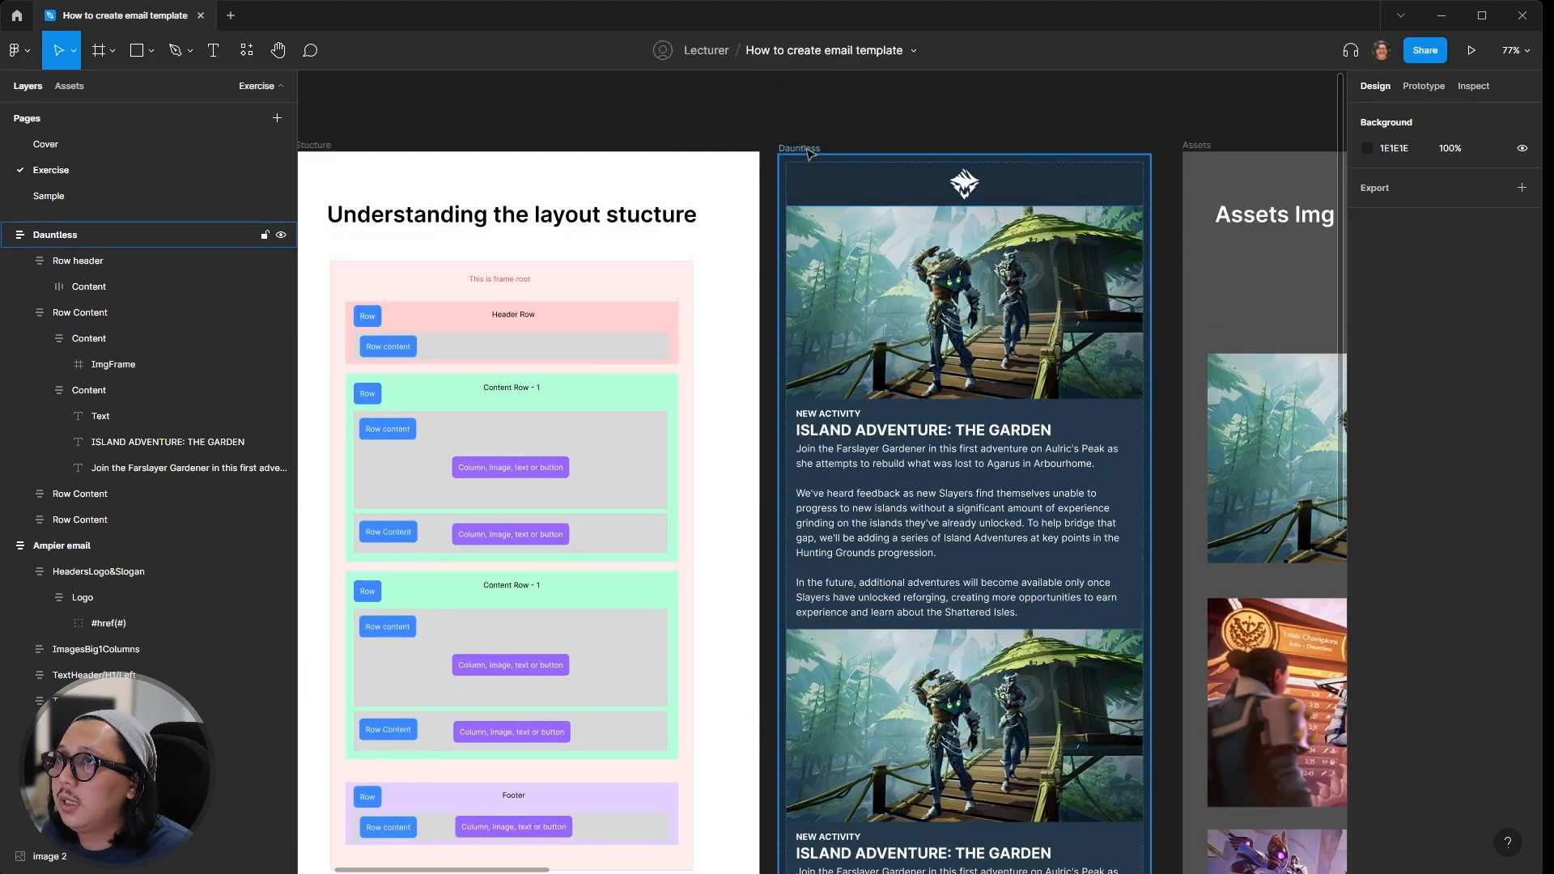
# Step: Set the item spacing of the root Dauntless frame to 16
pyautogui.click(810, 152)
pyautogui.click(1400, 381)
pyautogui.write('16')
pyautogui.press('Return')
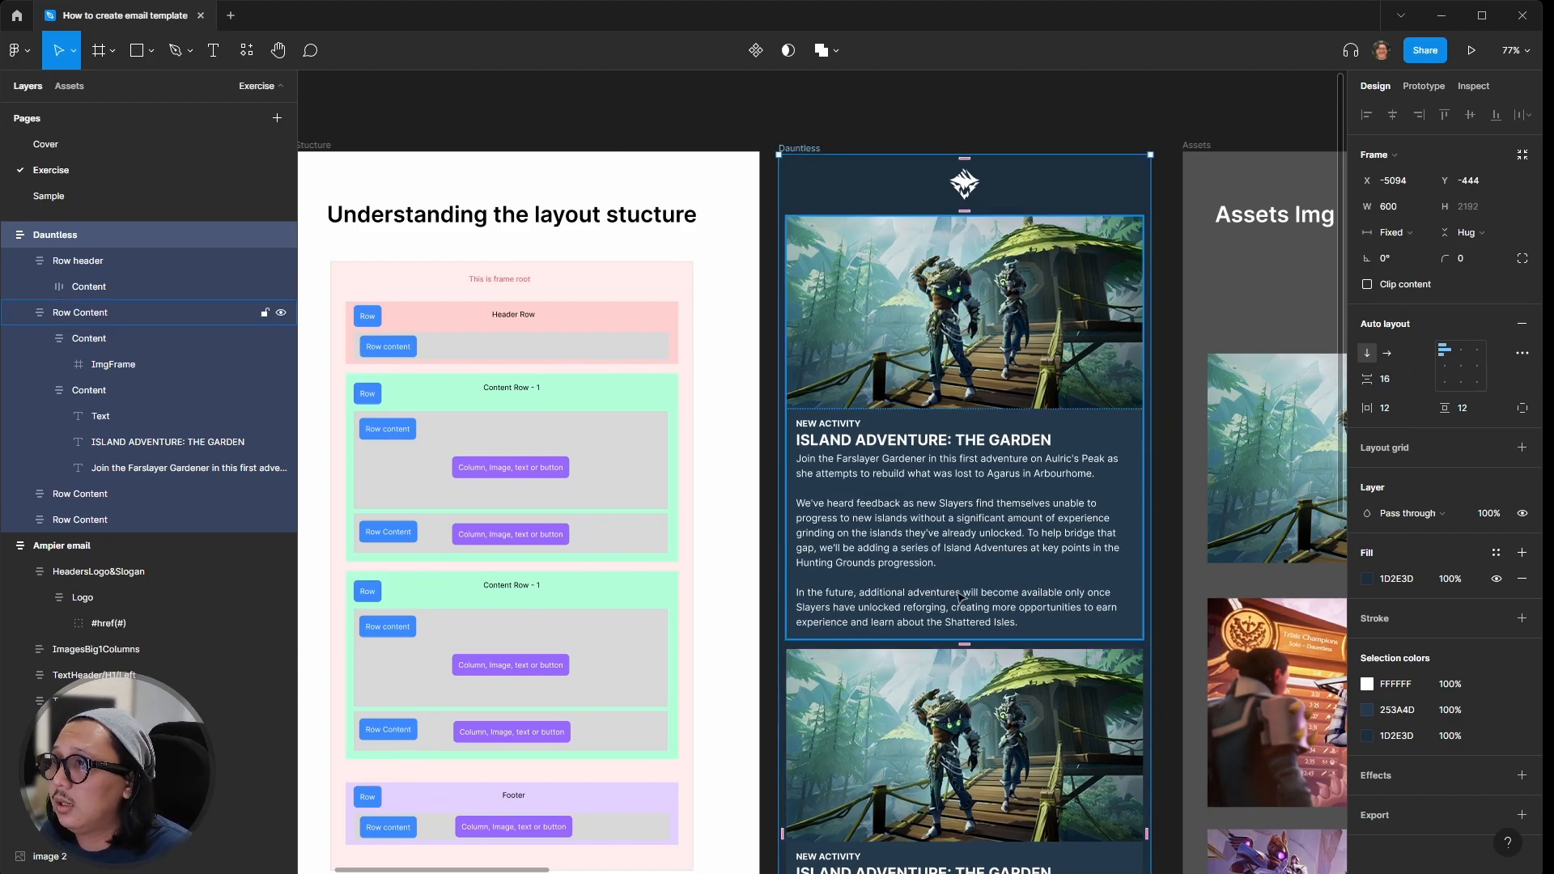
# Step: Examine the image assets, the Color and content frame and the reference email for the remaining content rows
pyautogui.scroll(-2, 961, 598)
pyautogui.scroll(-5, 951, 558)
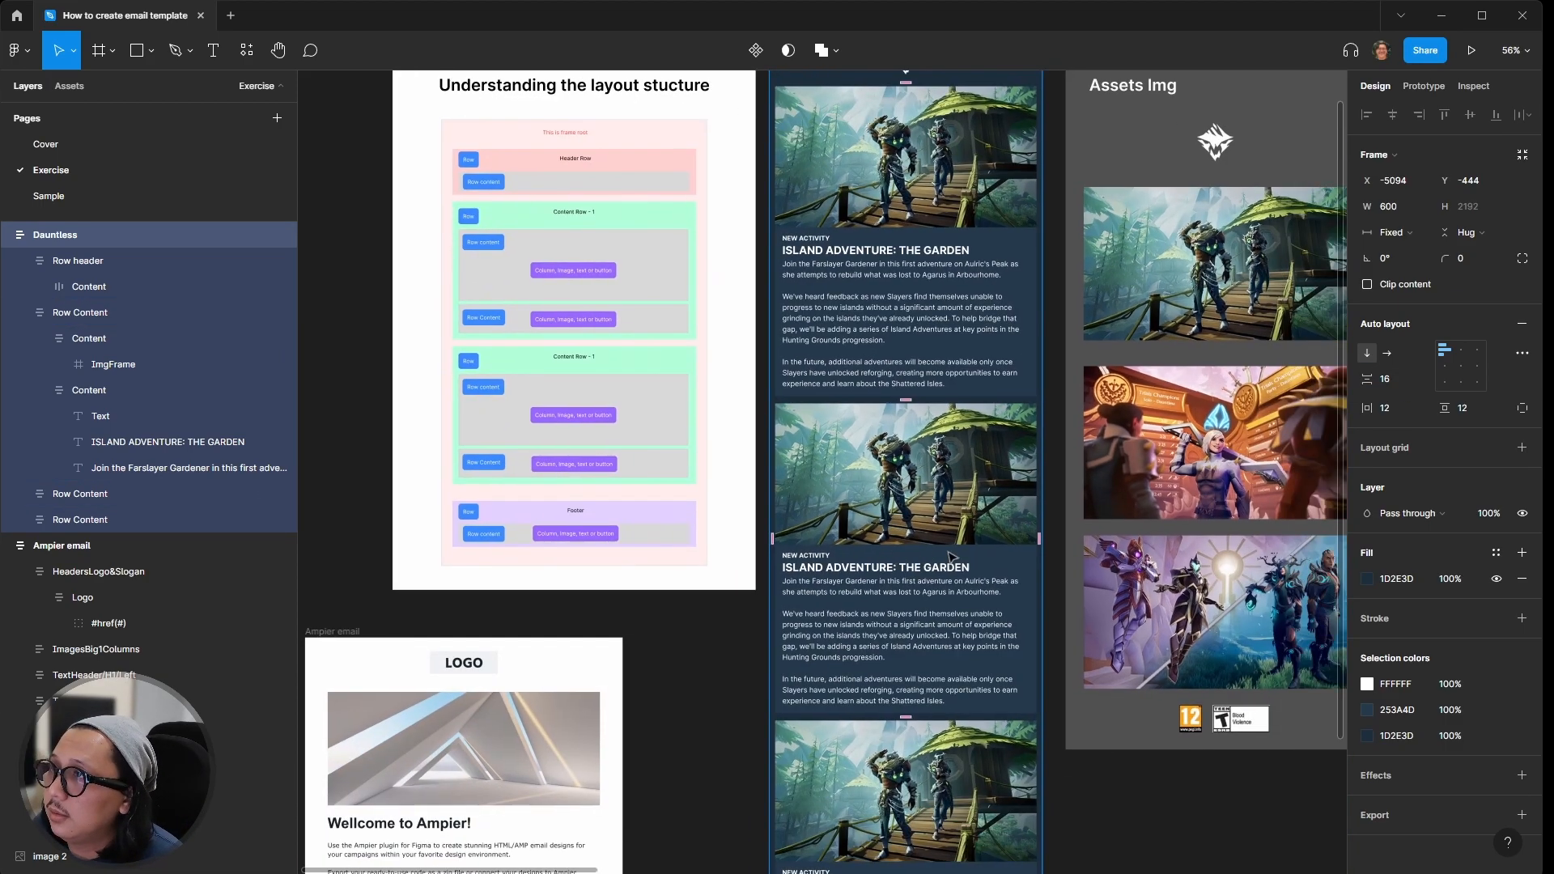
pyautogui.scroll(5, 952, 558)
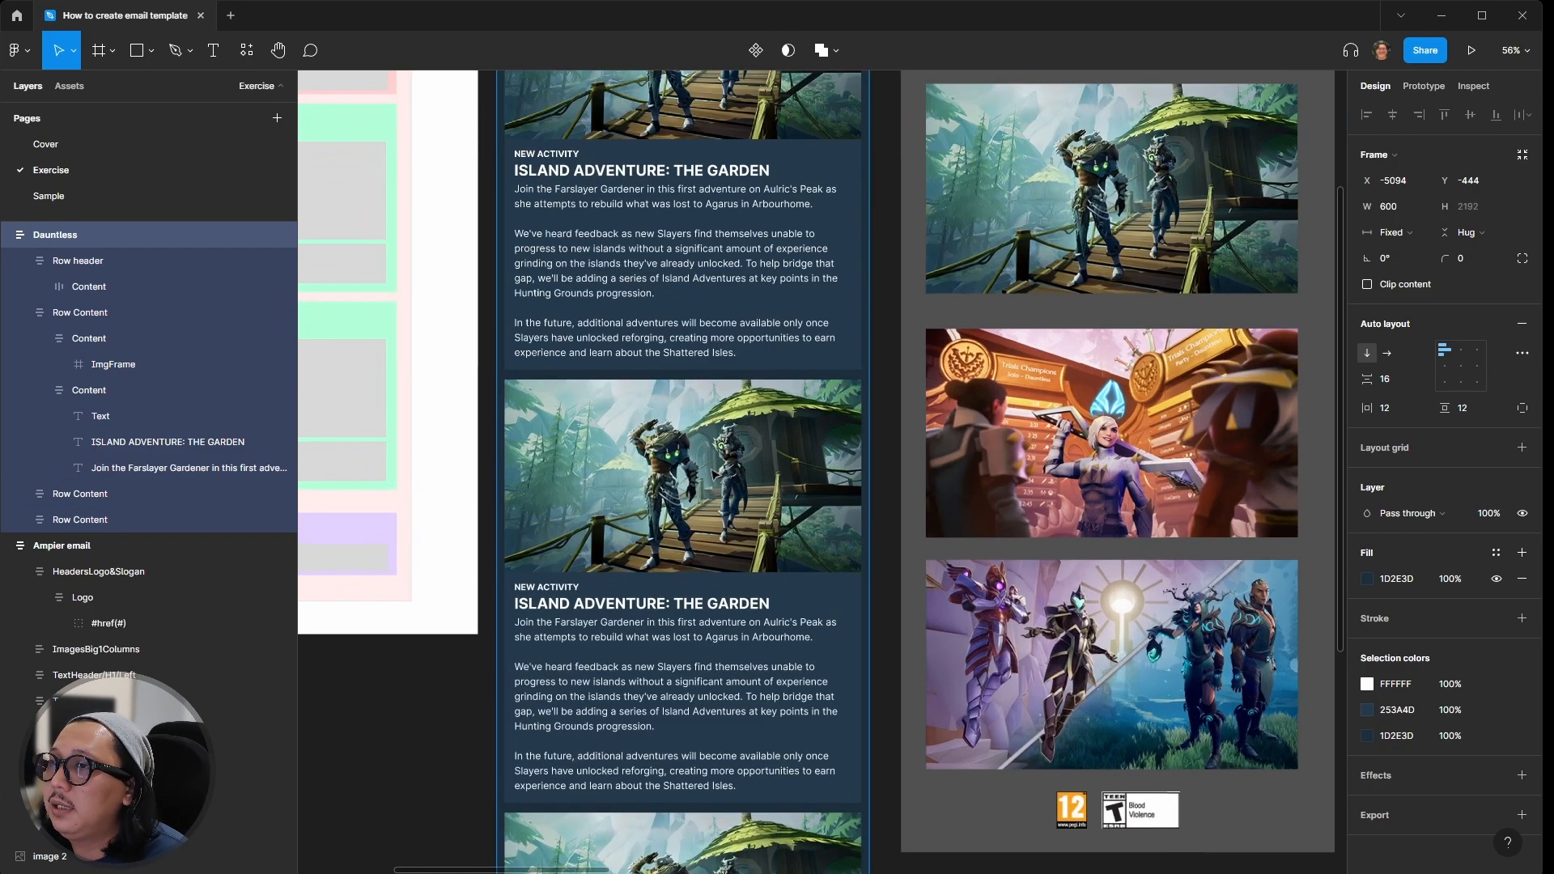
pyautogui.scroll(-5, 639, 515)
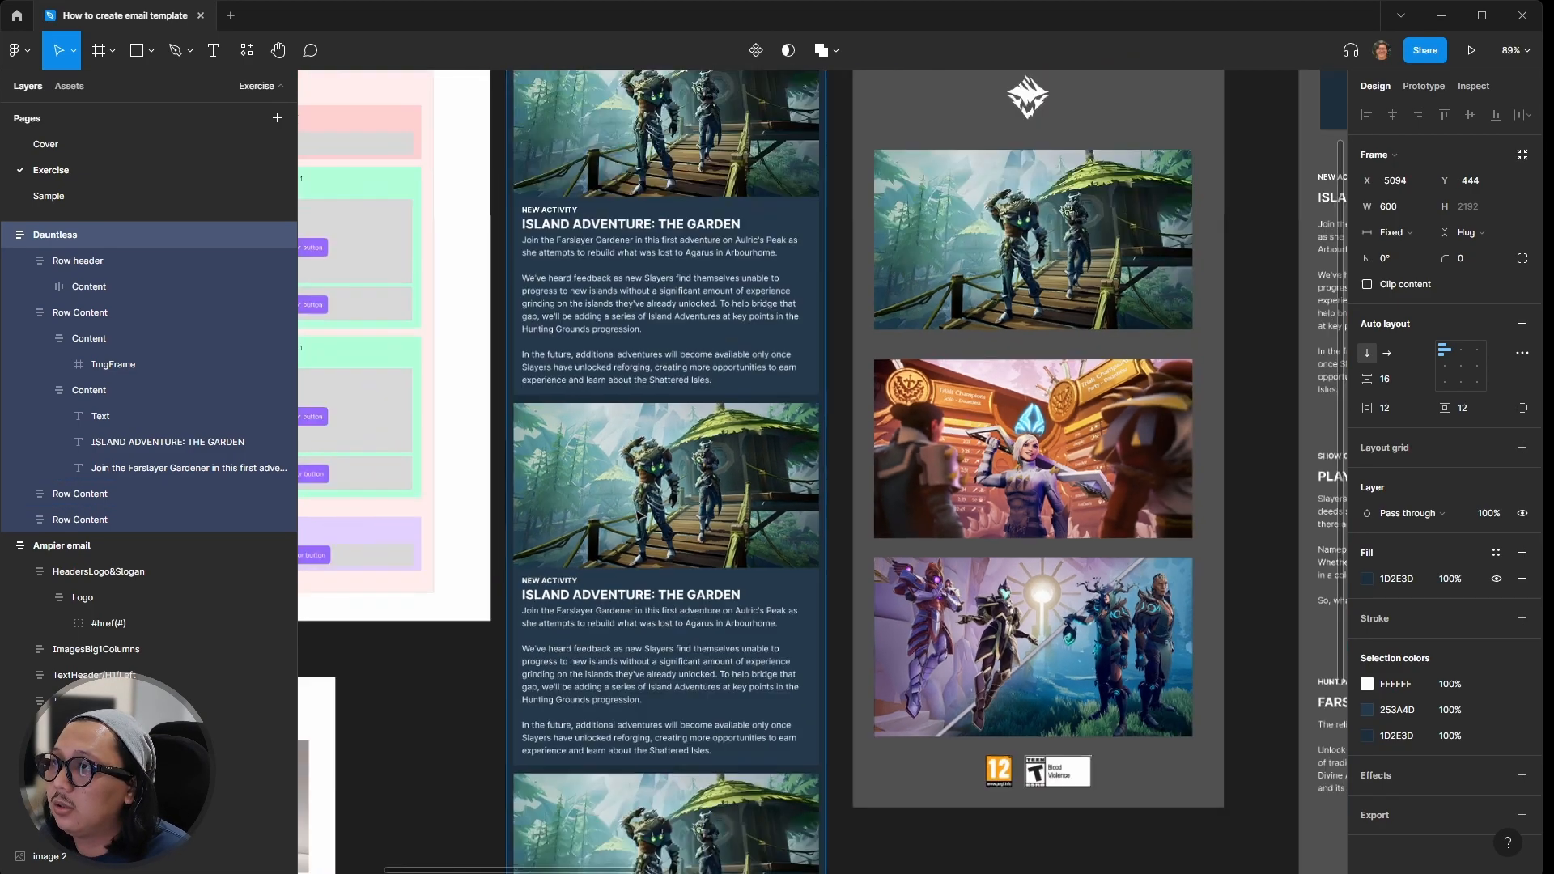
pyautogui.hscroll(10, 639, 515)
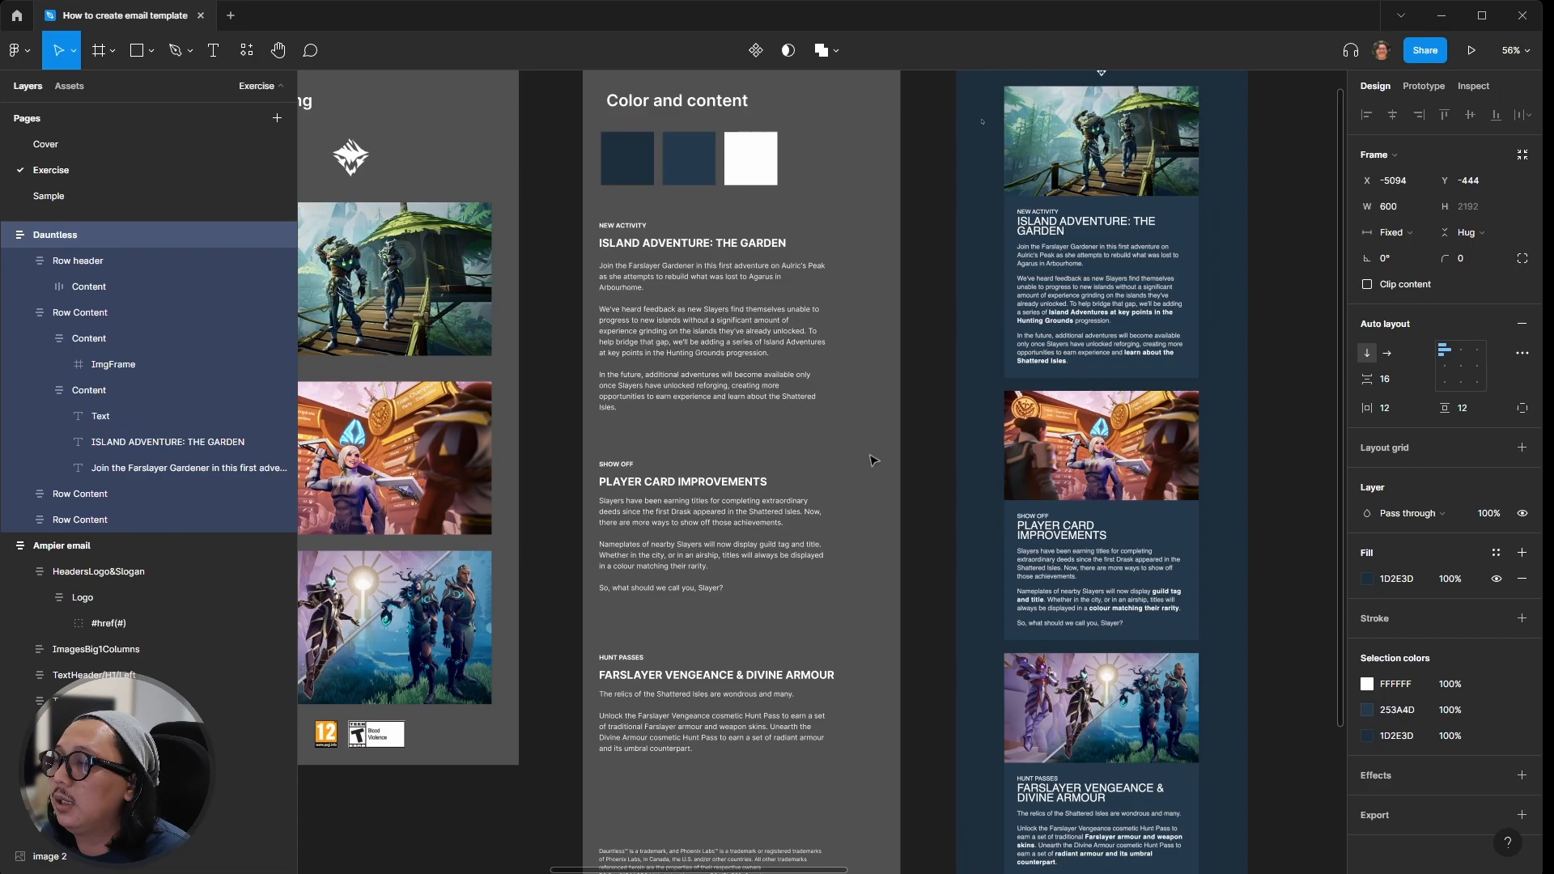
pyautogui.scroll(5, 1082, 480)
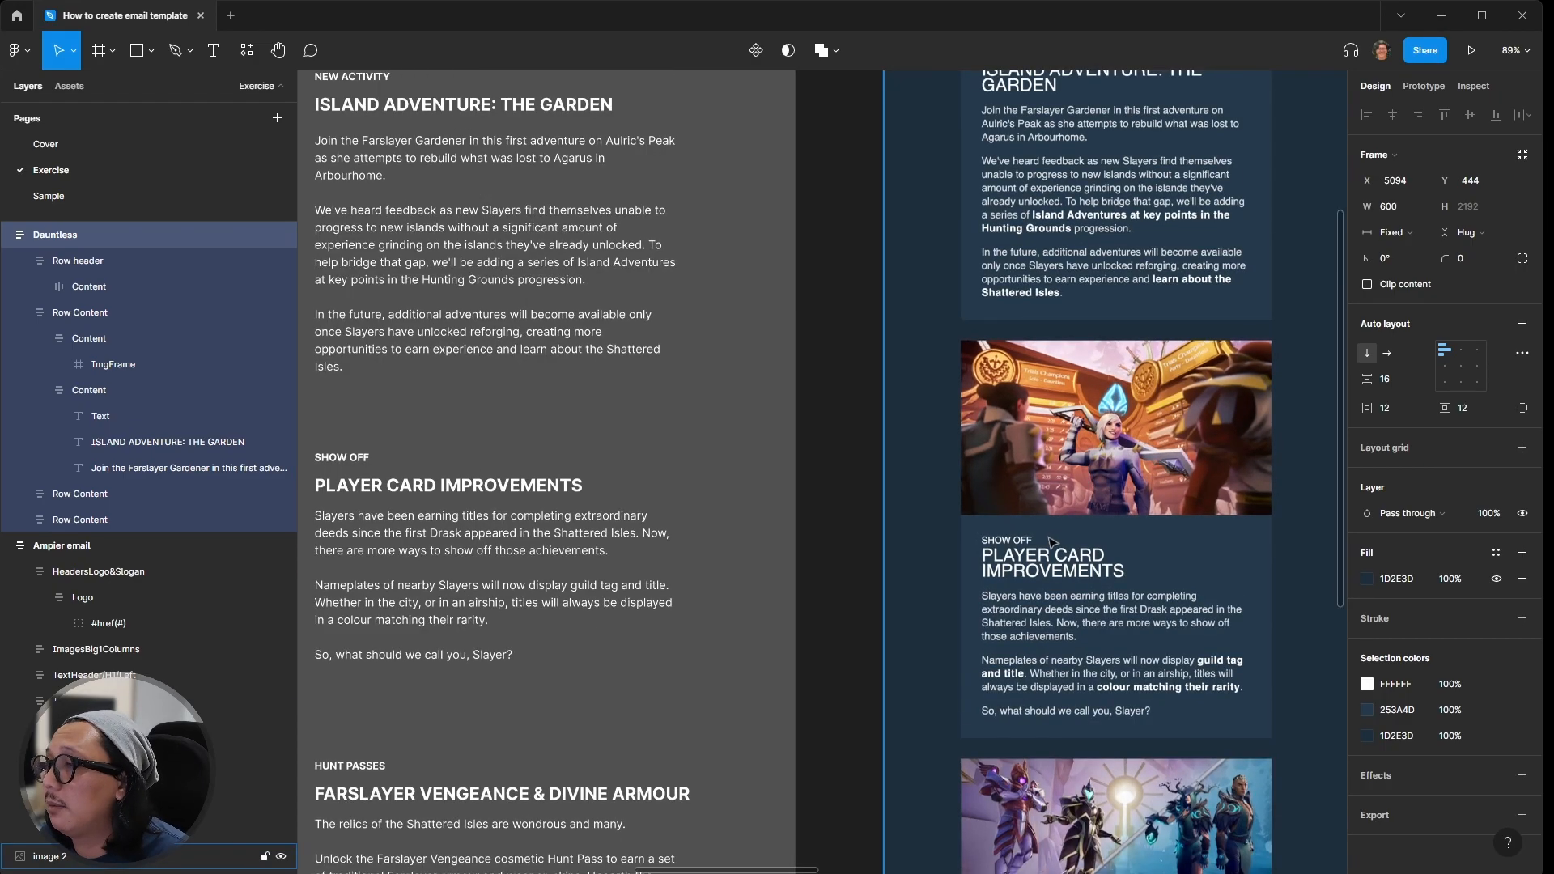
pyautogui.scroll(-3, 1019, 574)
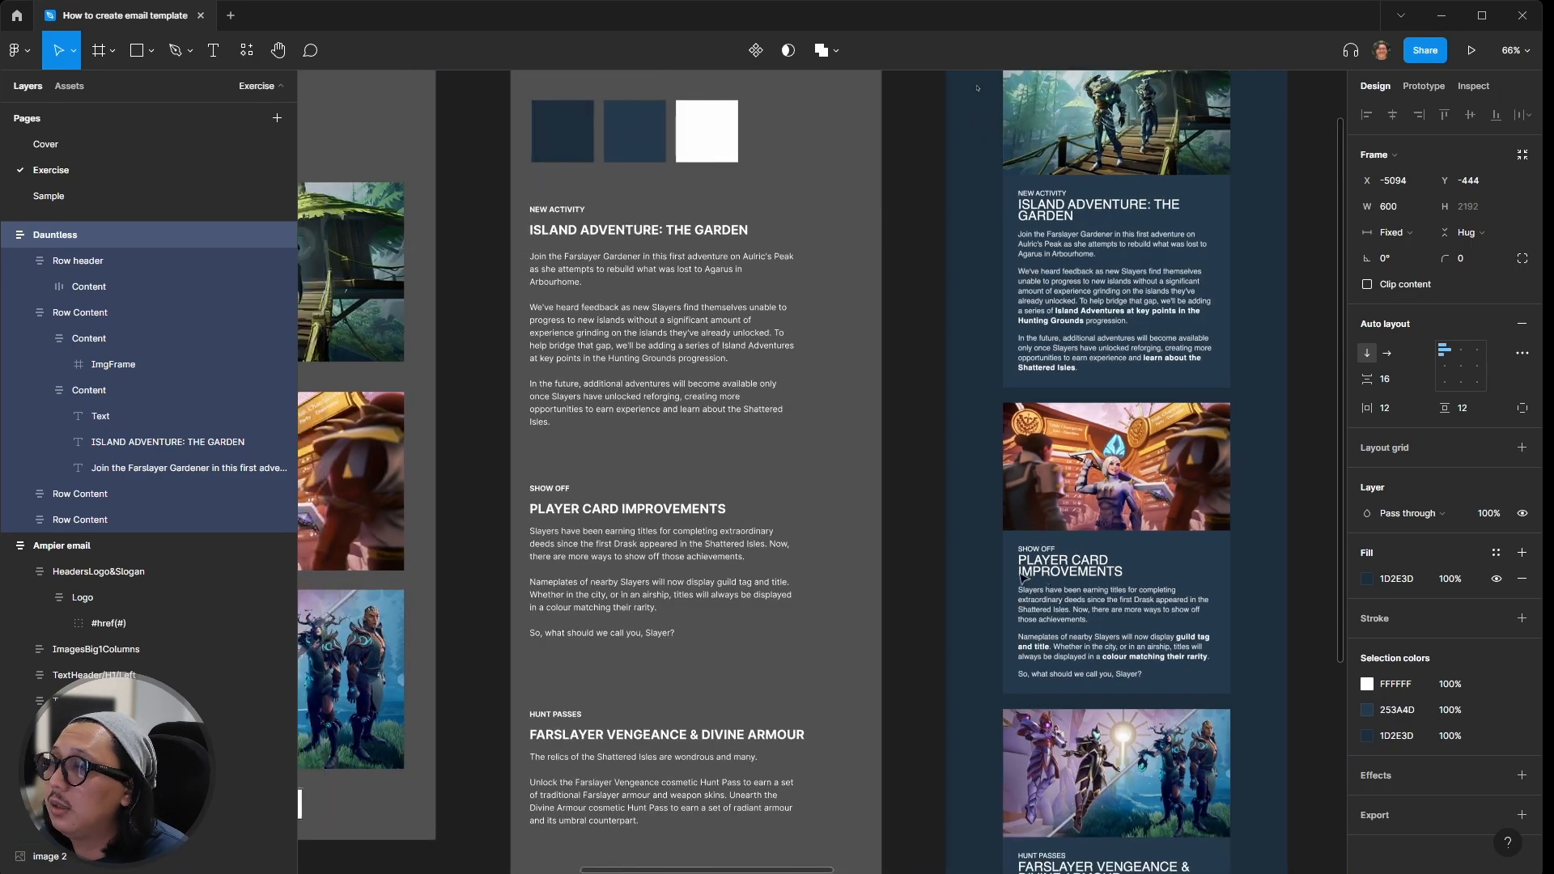
# Step: Copy the Show Off label, Player Card Improvements heading and body text from the Color and content assets frame
pyautogui.hscroll(-1, 1019, 574)
pyautogui.scroll(1, 1019, 573)
pyautogui.click(1019, 573)
pyautogui.hscroll(-3, 842, 539)
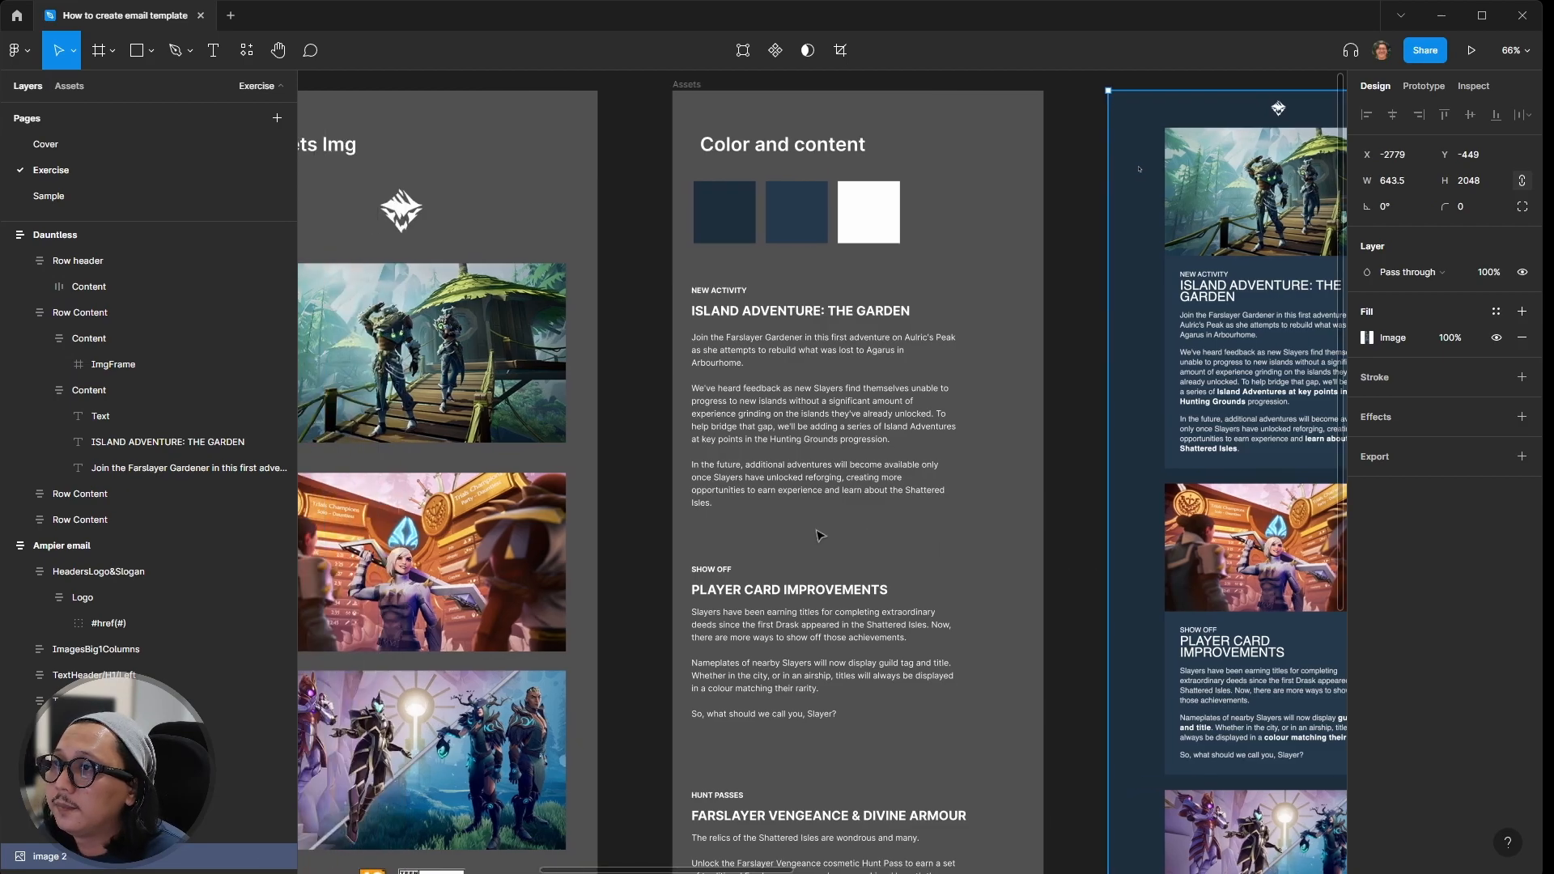
pyautogui.click(709, 570)
pyautogui.keyDown('shift'); pyautogui.click(769, 590); pyautogui.keyUp('shift')
pyautogui.keyDown('shift'); pyautogui.click(789, 624); pyautogui.keyUp('shift')
pyautogui.hotkey('ctrl', 'c')
pyautogui.scroll(-4, 963, 582)
pyautogui.scroll(4, 453, 631)
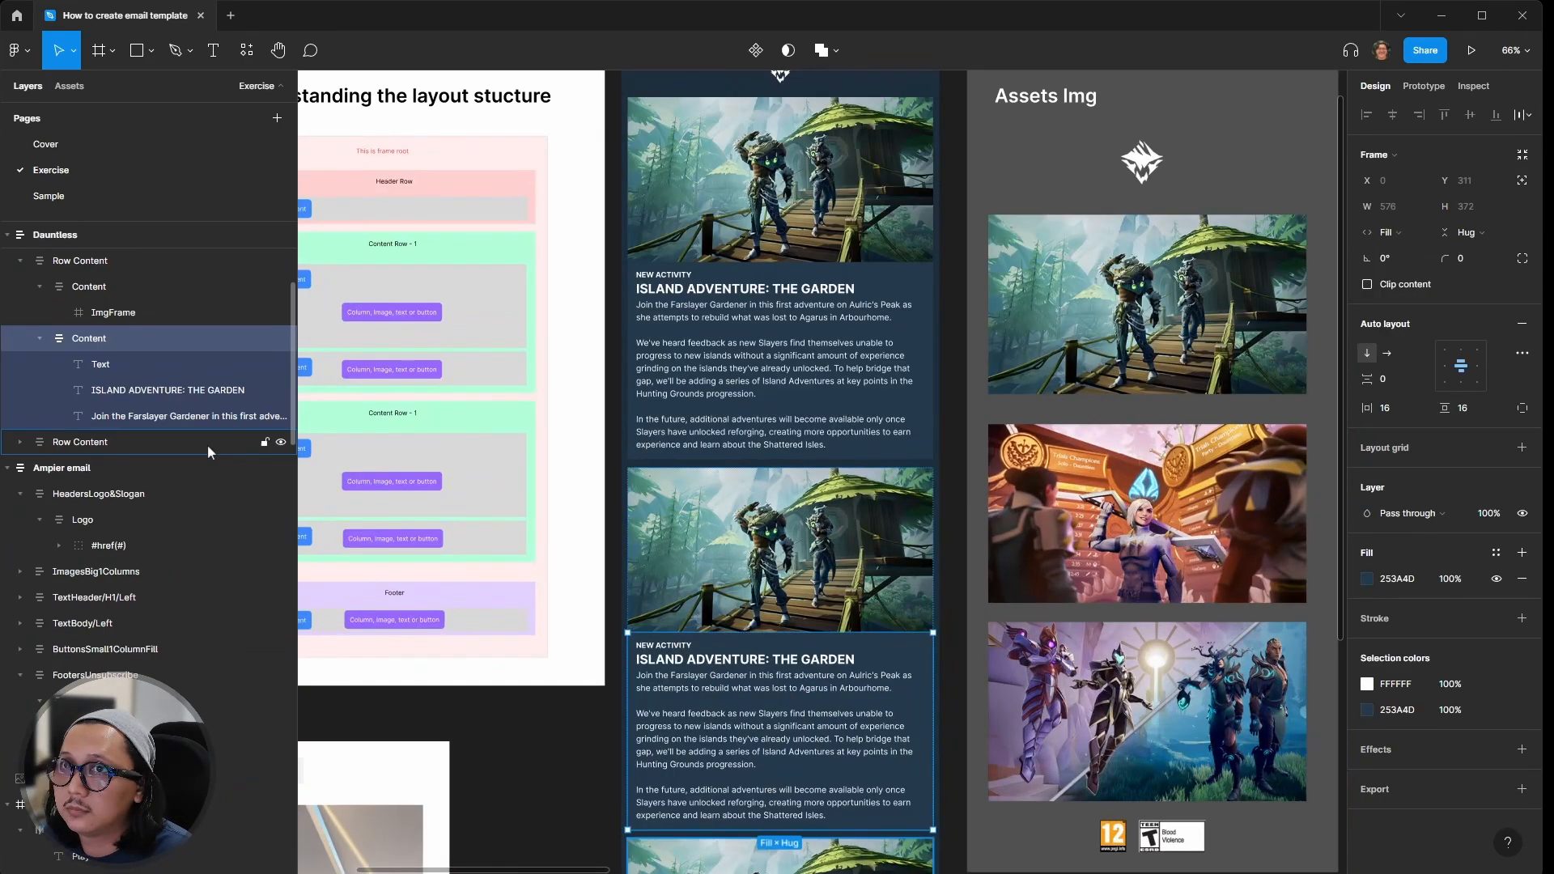
# Step: Replace the second row's Island Adventure texts with the copied Player Card Improvements texts and move the Show Off label above the others
pyautogui.press('Delete')
pyautogui.hotkey('ctrl', 'v')
pyautogui.click(656, 778)
pyautogui.press('Up')
pyautogui.press('Up')
# Step: Make the second row's heading and body text fill the container width and move the heading above the body text
pyautogui.click(712, 712)
pyautogui.keyDown('shift'); pyautogui.click(716, 773); pyautogui.keyUp('shift')
pyautogui.click(1391, 206)
pyautogui.click(1408, 245)
pyautogui.click(723, 774)
pyautogui.press('Up')
# Step: Set the auto layout item spacing to 4 in the text blocks of the first and second rows
pyautogui.doubleClick(712, 696)
pyautogui.doubleClick(728, 369)
pyautogui.click(1392, 377)
pyautogui.write('4')
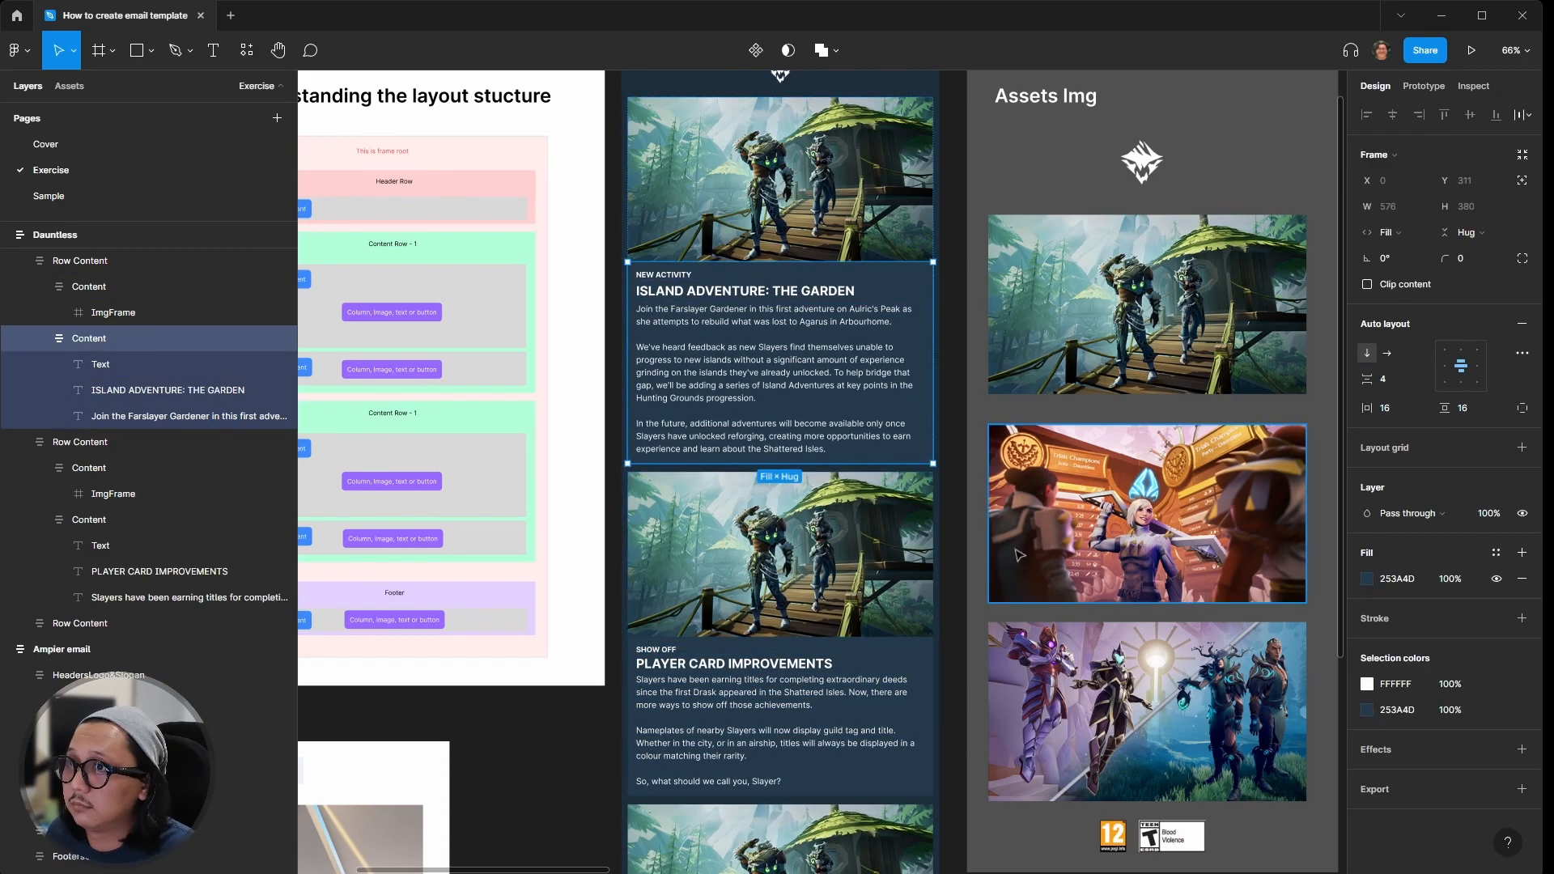
pyautogui.doubleClick(728, 704)
pyautogui.click(1395, 376)
pyautogui.write('4')
# Step: Apply the second and third asset images to the image frames of the second and third content rows
pyautogui.click(1125, 522)
pyautogui.keyDown('ctrl'); pyautogui.click(898, 551); pyautogui.keyUp('ctrl')
pyautogui.hotkey('ctrl', 'alt', 'v')
pyautogui.scroll(-3, 953, 538)
pyautogui.click(1052, 421)
pyautogui.scroll(-3, 971, 404)
pyautogui.keyDown('ctrl'); pyautogui.click(906, 539); pyautogui.keyUp('ctrl')
pyautogui.hotkey('ctrl', 'alt', 'v')
# Step: Copy the Hunt Passes label, heading and body text from the assets and paste them into the third row's text block
pyautogui.scroll(-2, 1017, 525)
pyautogui.moveTo(1017, 524); pyautogui.dragTo(1132, 438)
pyautogui.hotkey('ctrl', 'c')
pyautogui.scroll(5, 491, 533)
pyautogui.keyDown('ctrl'); pyautogui.click(971, 712); pyautogui.keyUp('ctrl')
pyautogui.hotkey('ctrl', 'v')
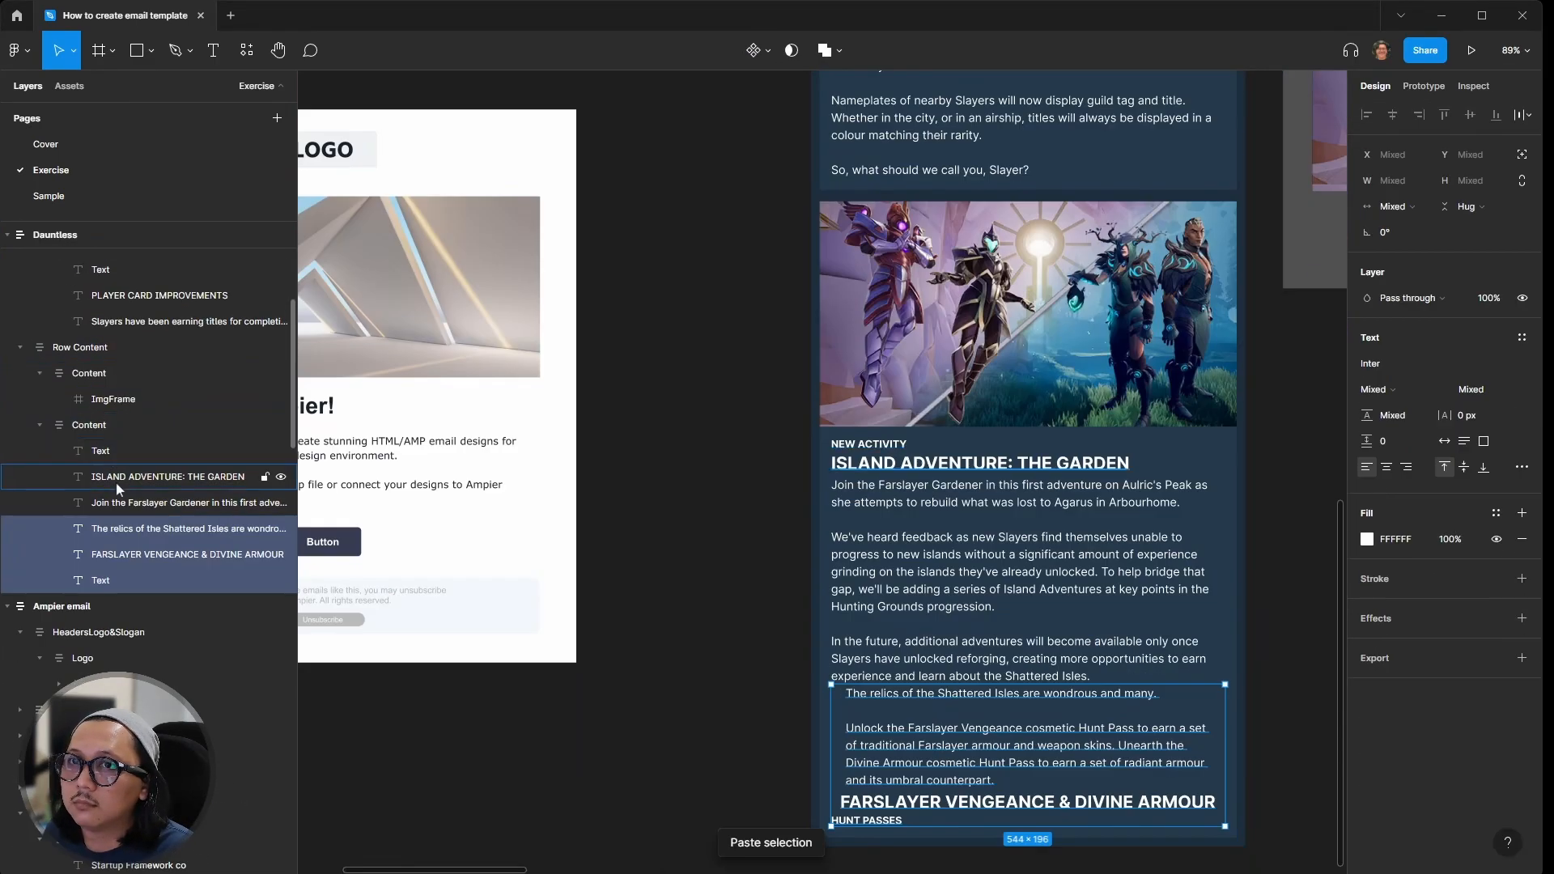
# Step: Delete the third row's old Island Adventure texts and reorder the new ones as label, heading and body text
pyautogui.click(111, 455)
pyautogui.keyDown('shift'); pyautogui.click(113, 502); pyautogui.keyUp('shift')
pyautogui.press('Delete')
pyautogui.click(871, 575)
pyautogui.press('Up')
pyautogui.press('Up')
pyautogui.click(873, 573)
pyautogui.press('Up')
pyautogui.click(729, 639)
# Step: Review the Dauntless email from the logo header to the third row, comparing its images with the assets frame
pyautogui.scroll(-5, 729, 639)
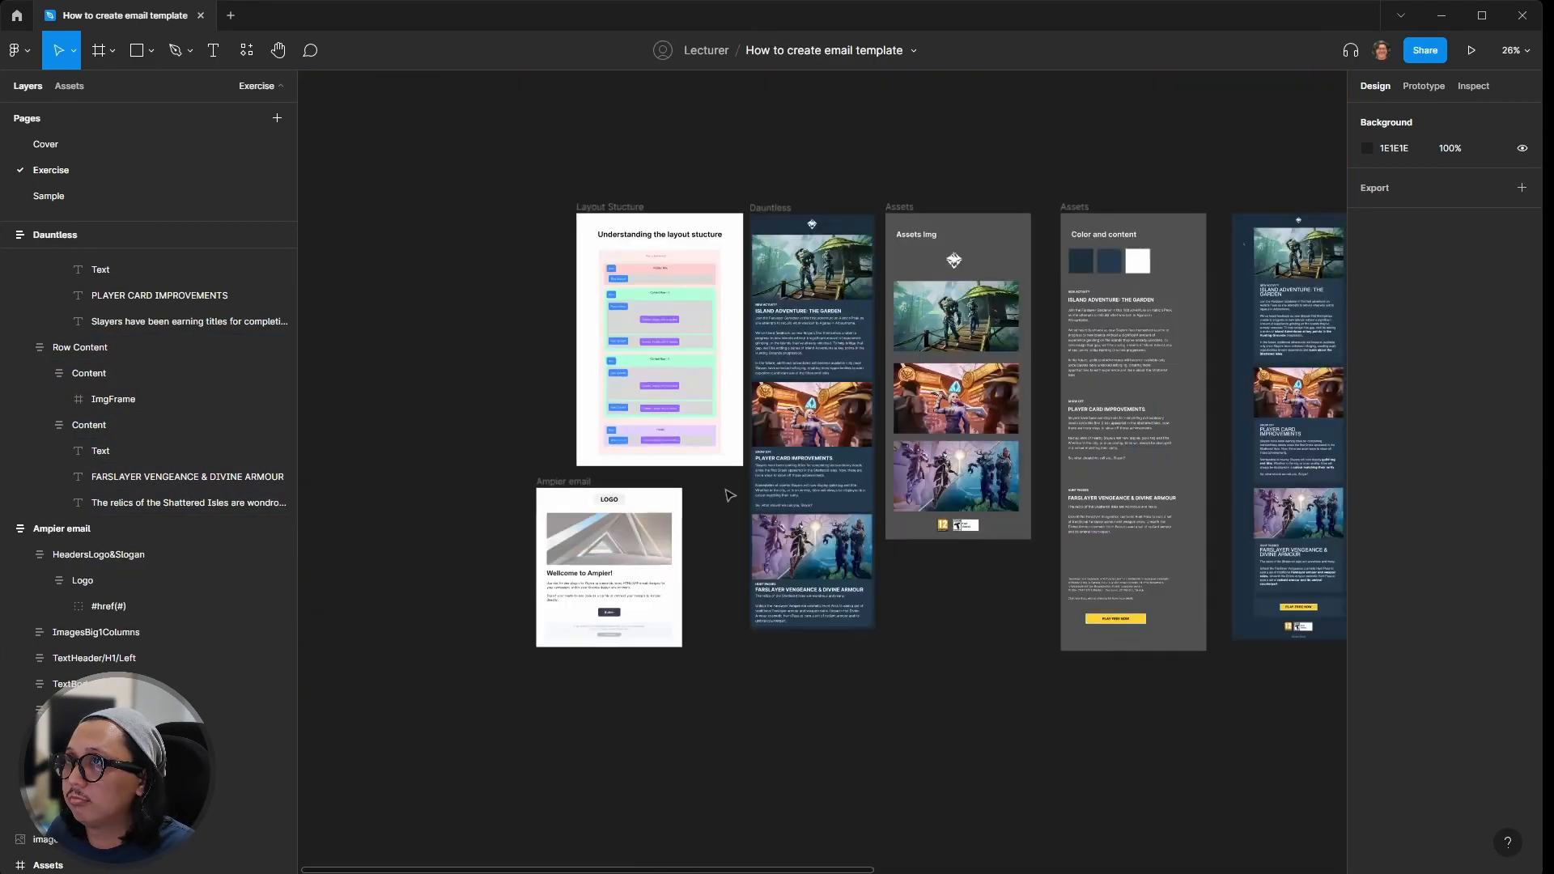
pyautogui.scroll(3, 787, 346)
pyautogui.click(741, 83)
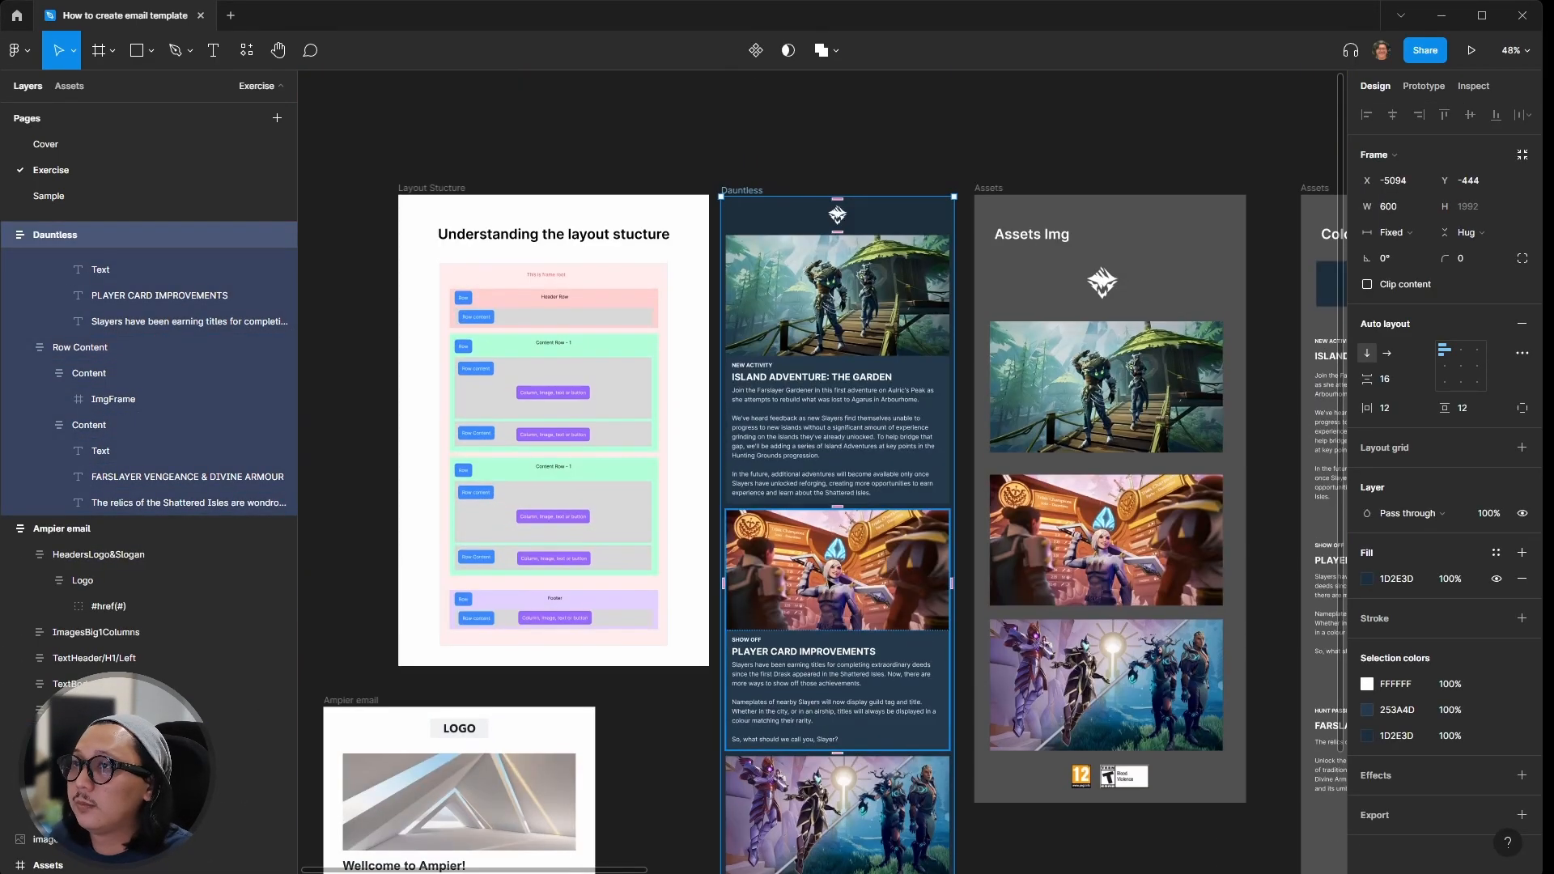
pyautogui.scroll(-3, 842, 558)
pyautogui.scroll(-2, 1081, 624)
pyautogui.click(1081, 625)
pyautogui.click(804, 805)
pyautogui.click(615, 526)
pyautogui.scroll(4, 609, 376)
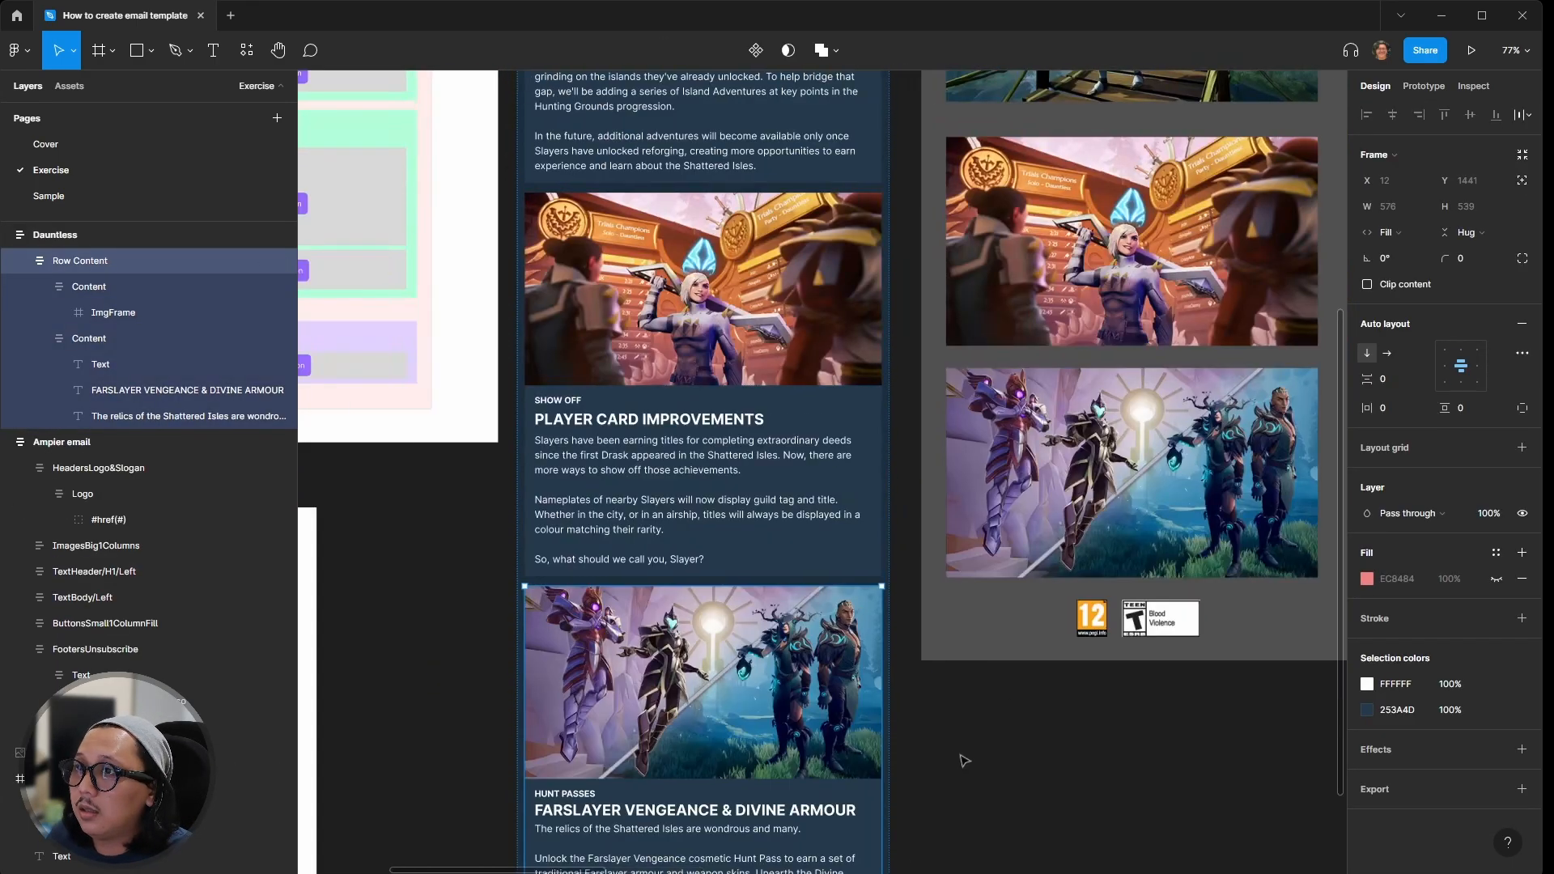
pyautogui.click(960, 760)
pyautogui.scroll(6, 813, 599)
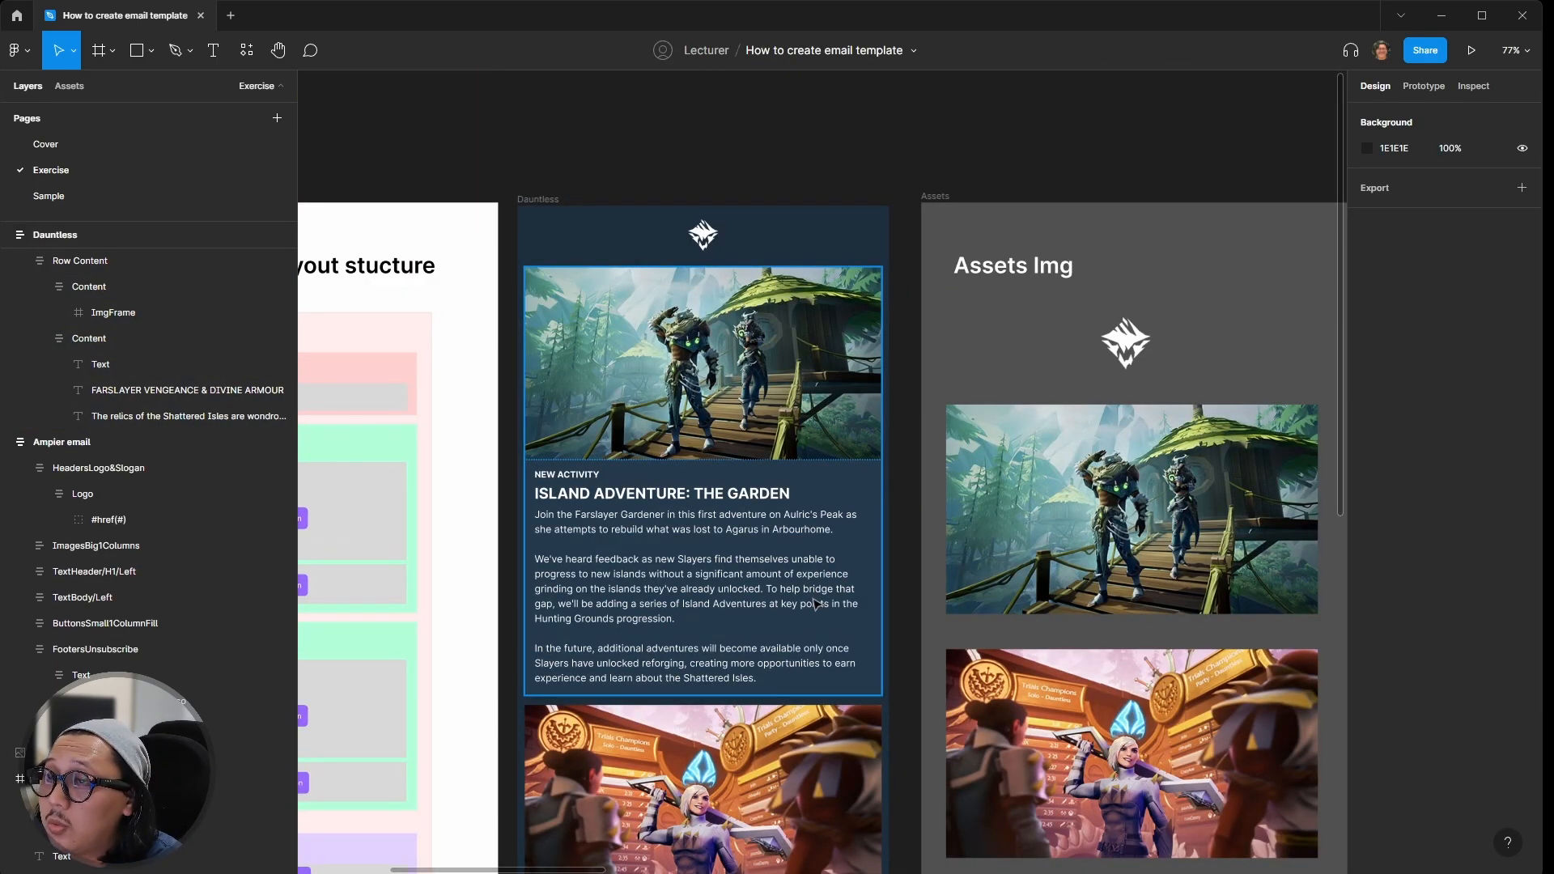
pyautogui.scroll(-2, 815, 603)
pyautogui.scroll(-2, 817, 603)
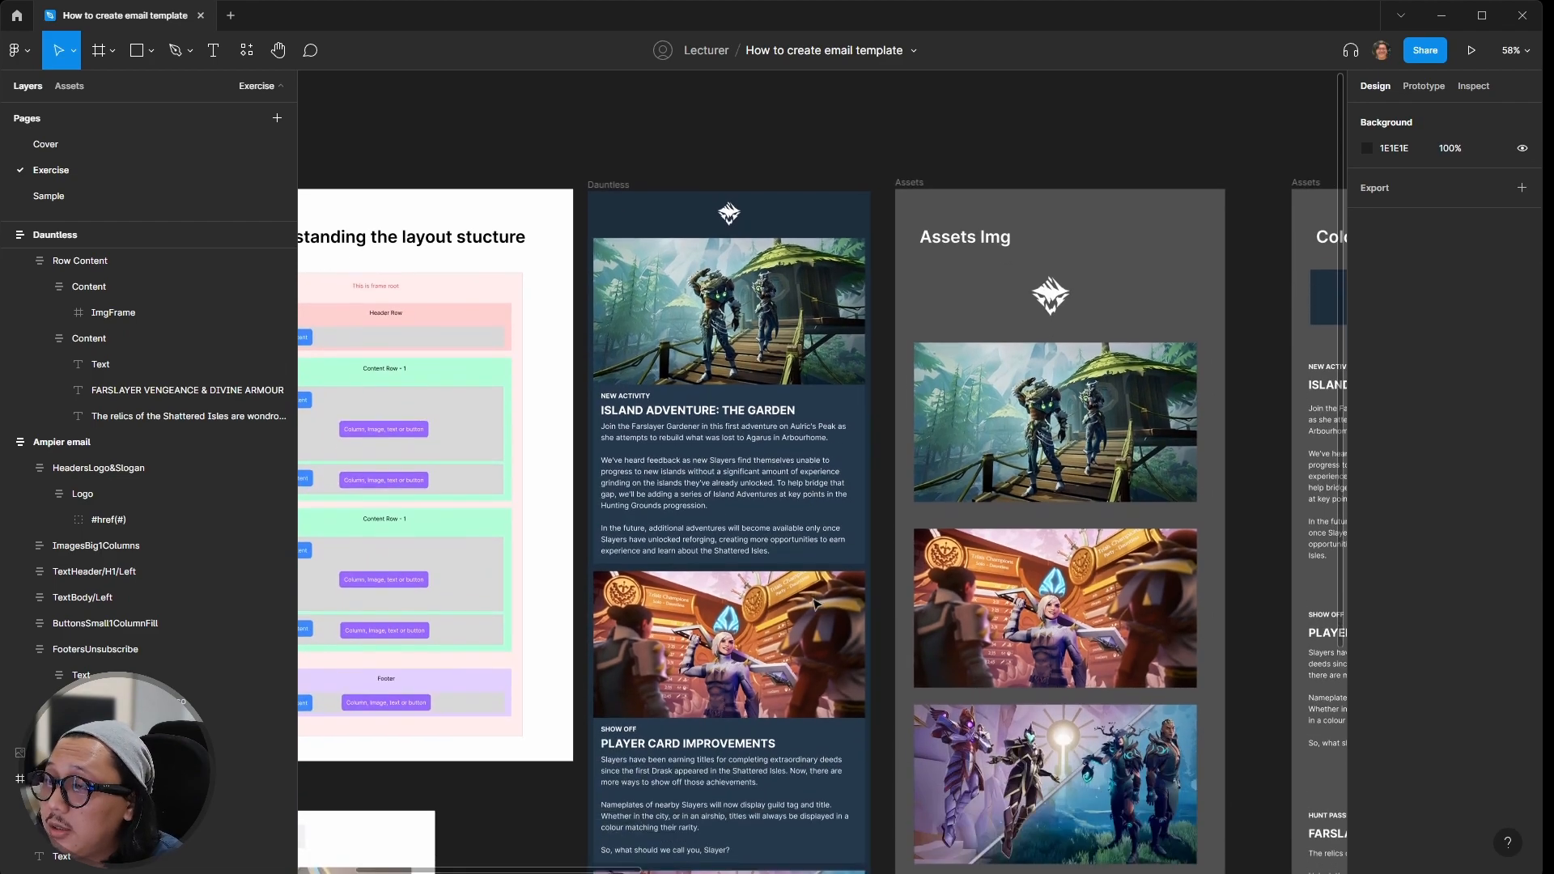
pyautogui.scroll(-2, 817, 602)
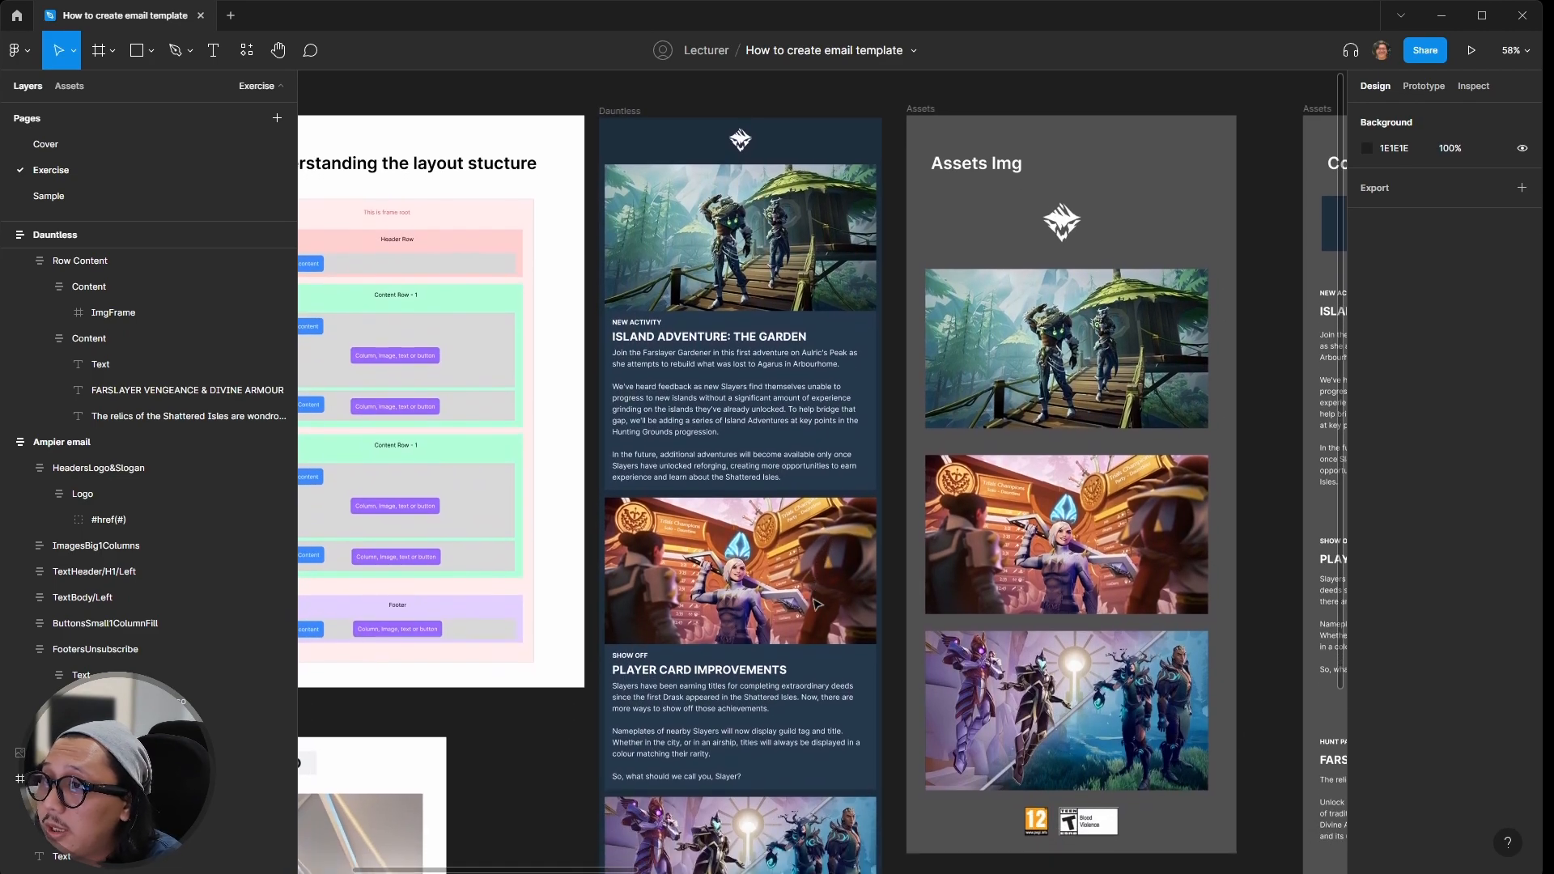
# Step: Examine the three content rows one by one and the remaining footer text and button in the assets
pyautogui.click(789, 348)
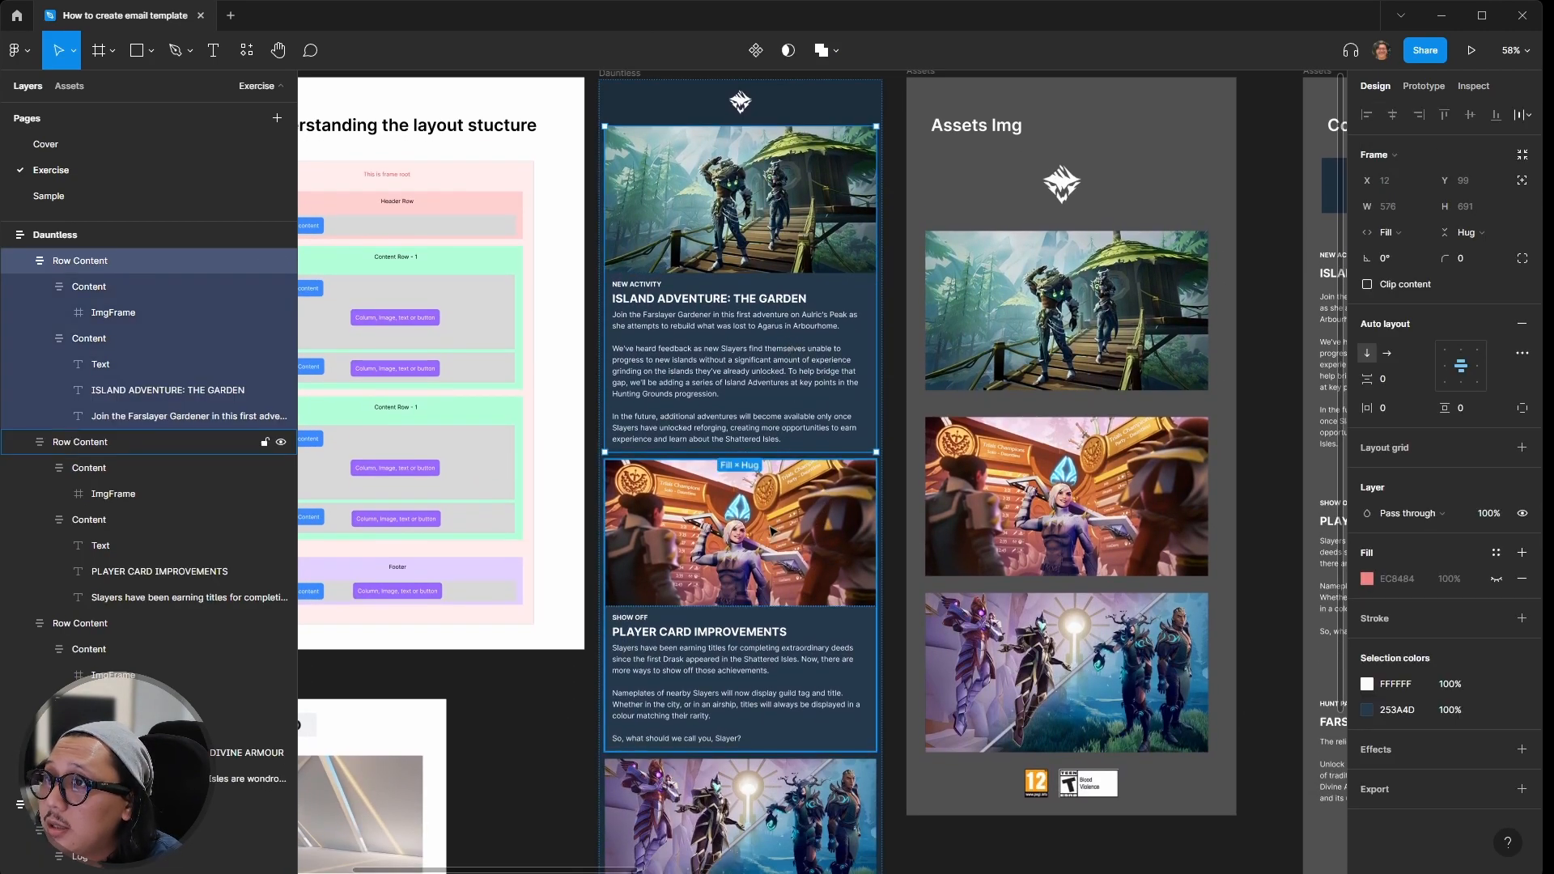
pyautogui.click(773, 526)
pyautogui.scroll(-4, 773, 526)
pyautogui.click(758, 613)
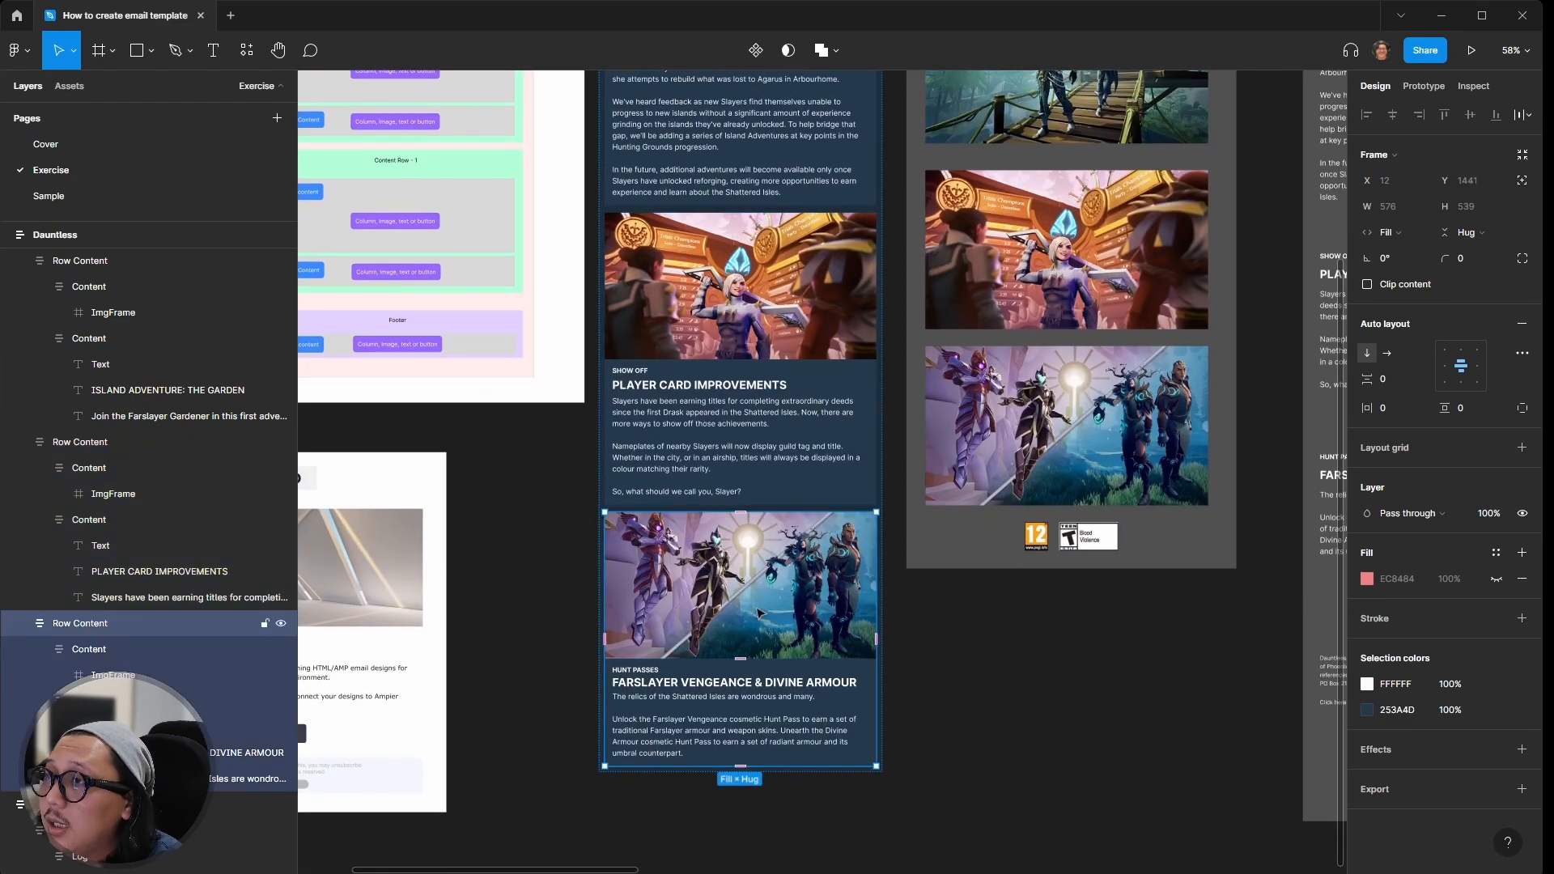
pyautogui.hscroll(3, 758, 612)
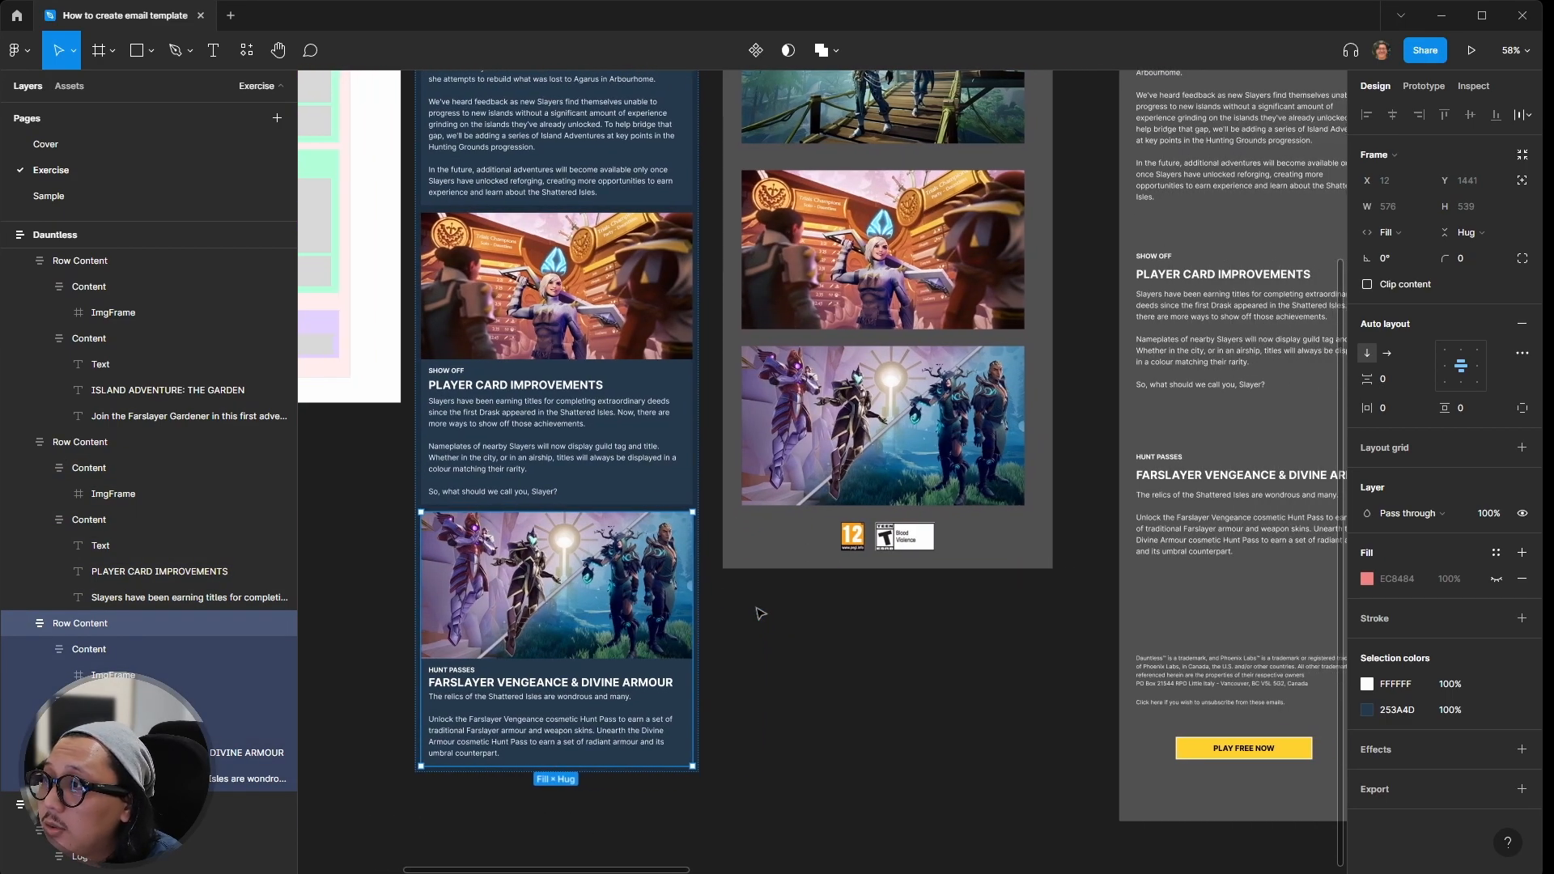
pyautogui.hscroll(1, 758, 612)
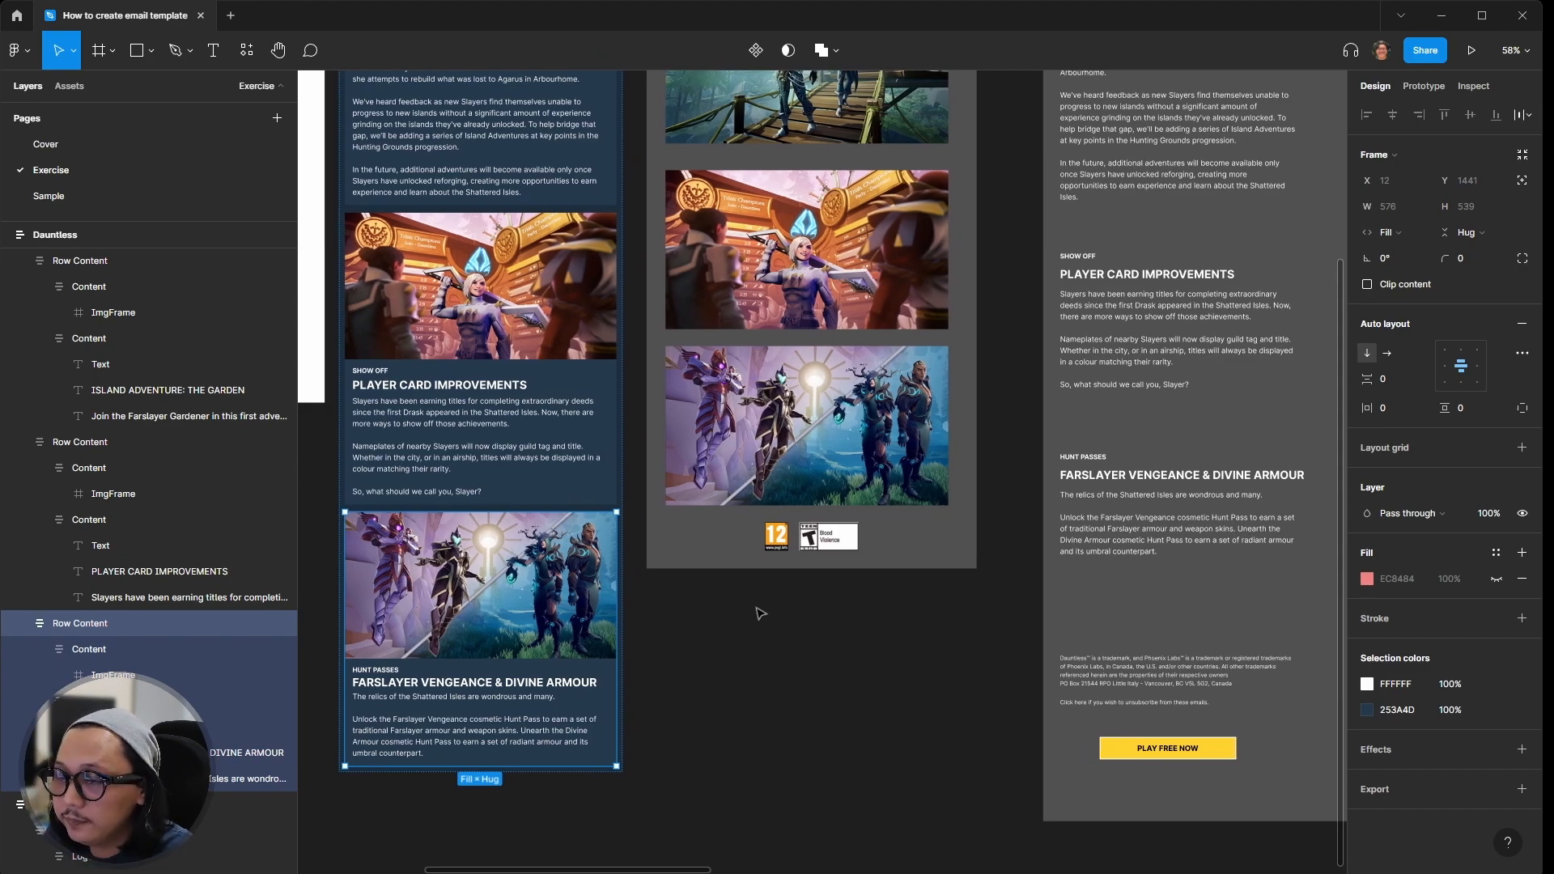
pyautogui.hscroll(-3, 788, 622)
pyautogui.click(948, 845)
pyautogui.hscroll(3, 896, 785)
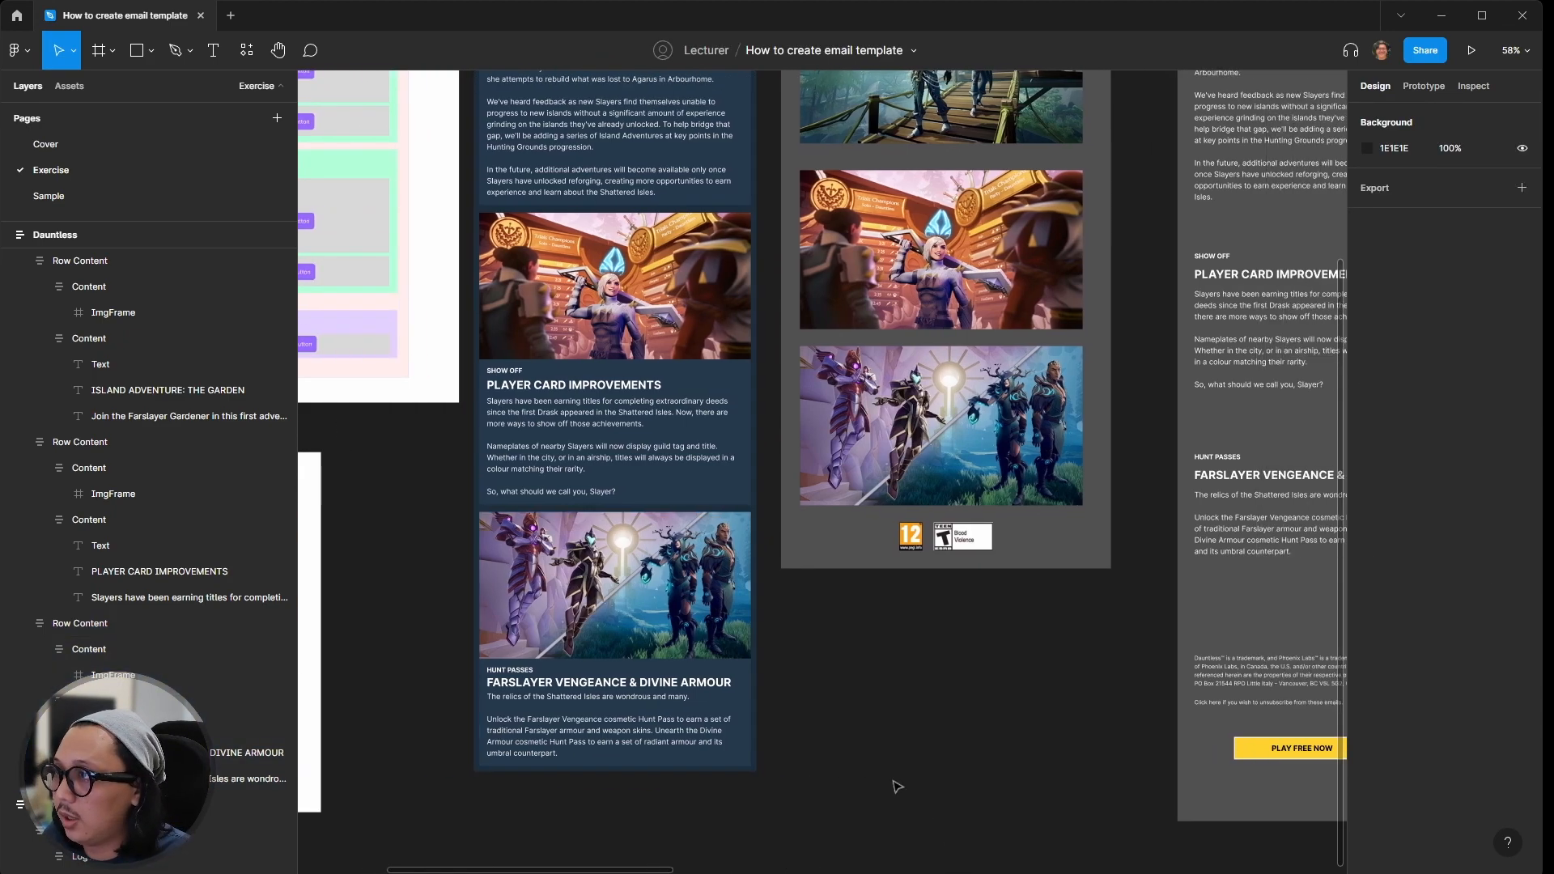
# Step: Duplicate the Farslayer Vengeance & Divine Armour row at the end of the Dauntless email
pyautogui.click(612, 704)
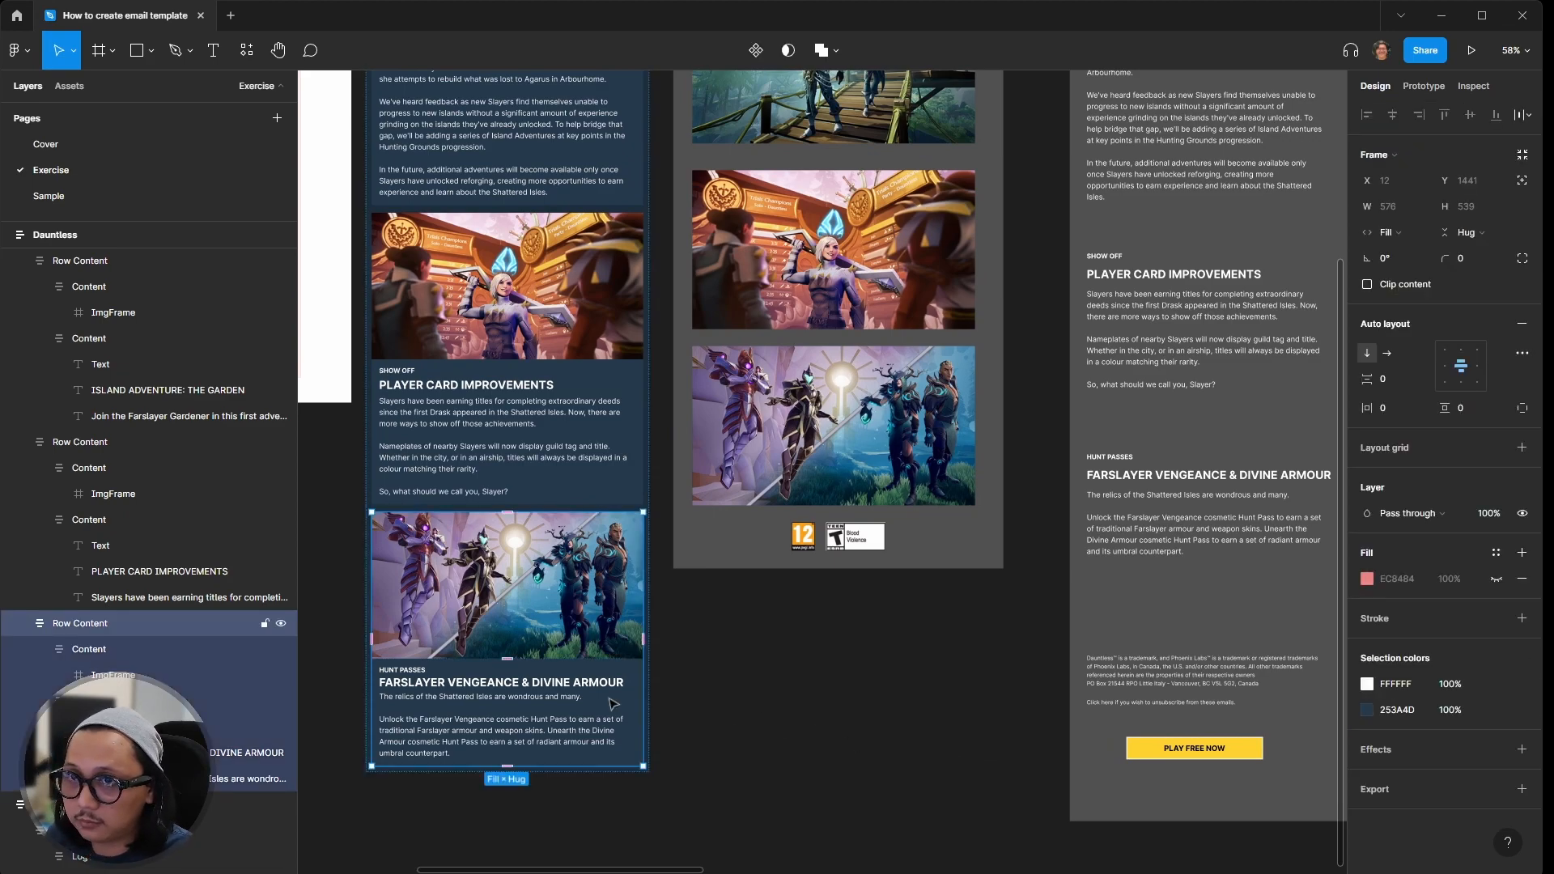
pyautogui.click(513, 669)
pyautogui.hotkey('ctrl', 'd')
pyautogui.scroll(-3, 745, 728)
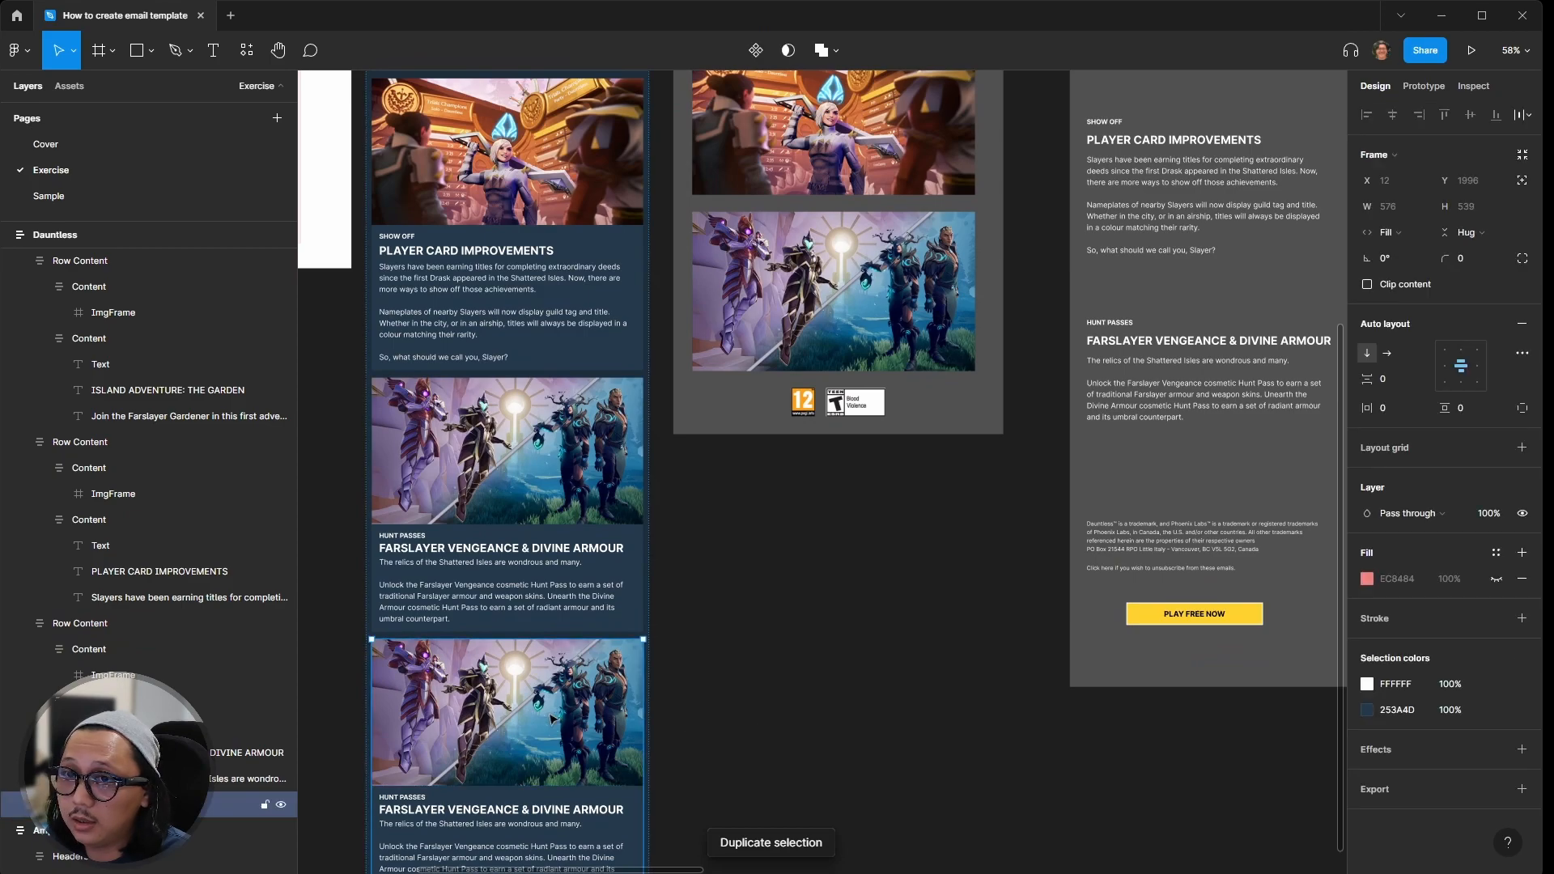
pyautogui.scroll(-2, 335, 742)
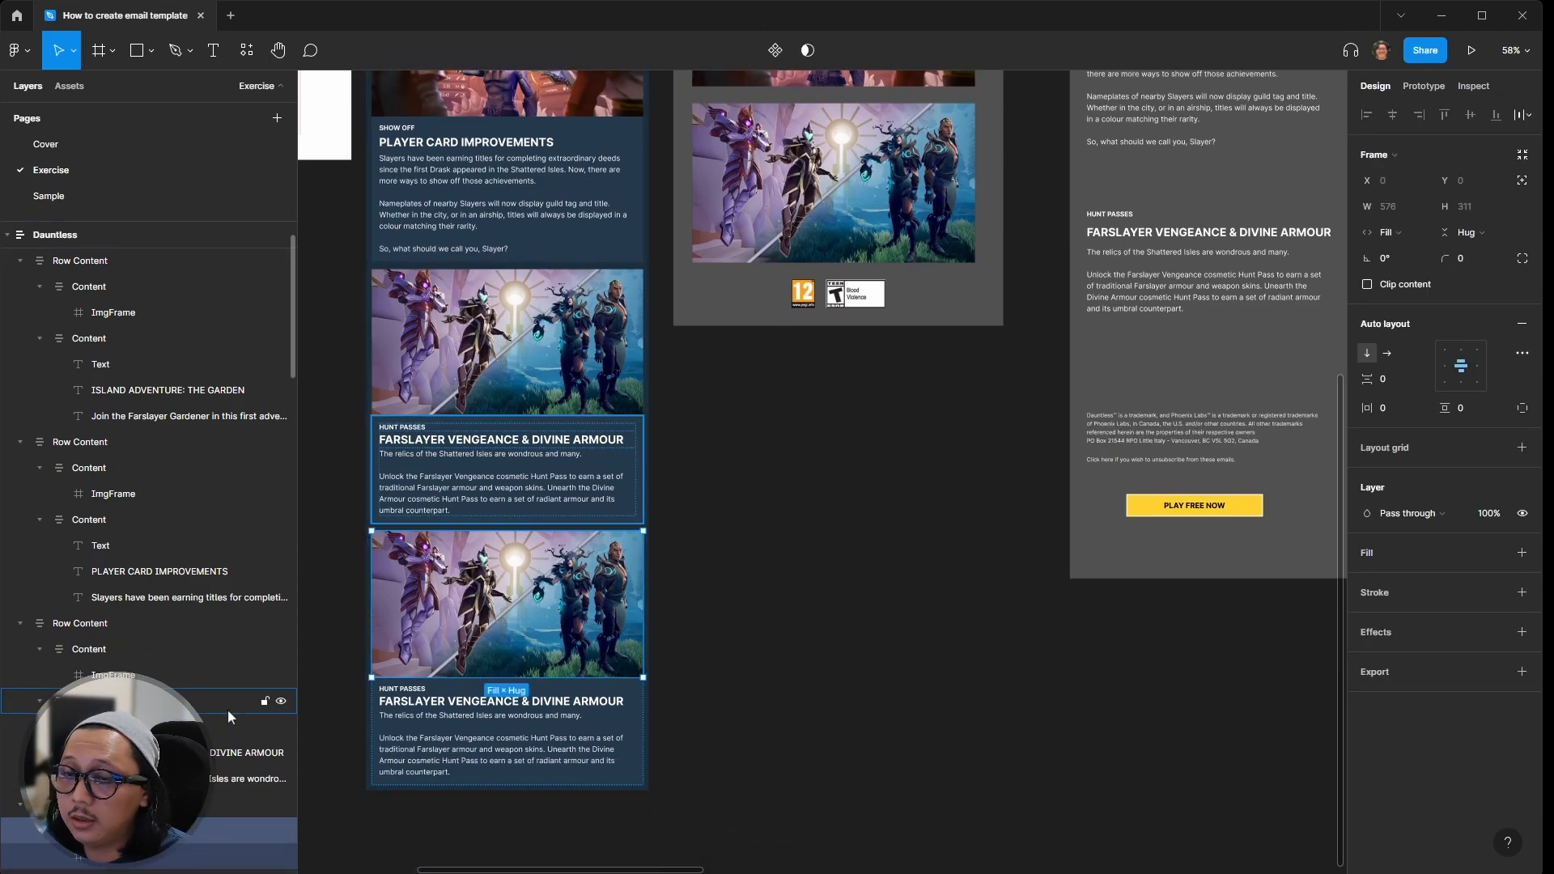
pyautogui.click(465, 732)
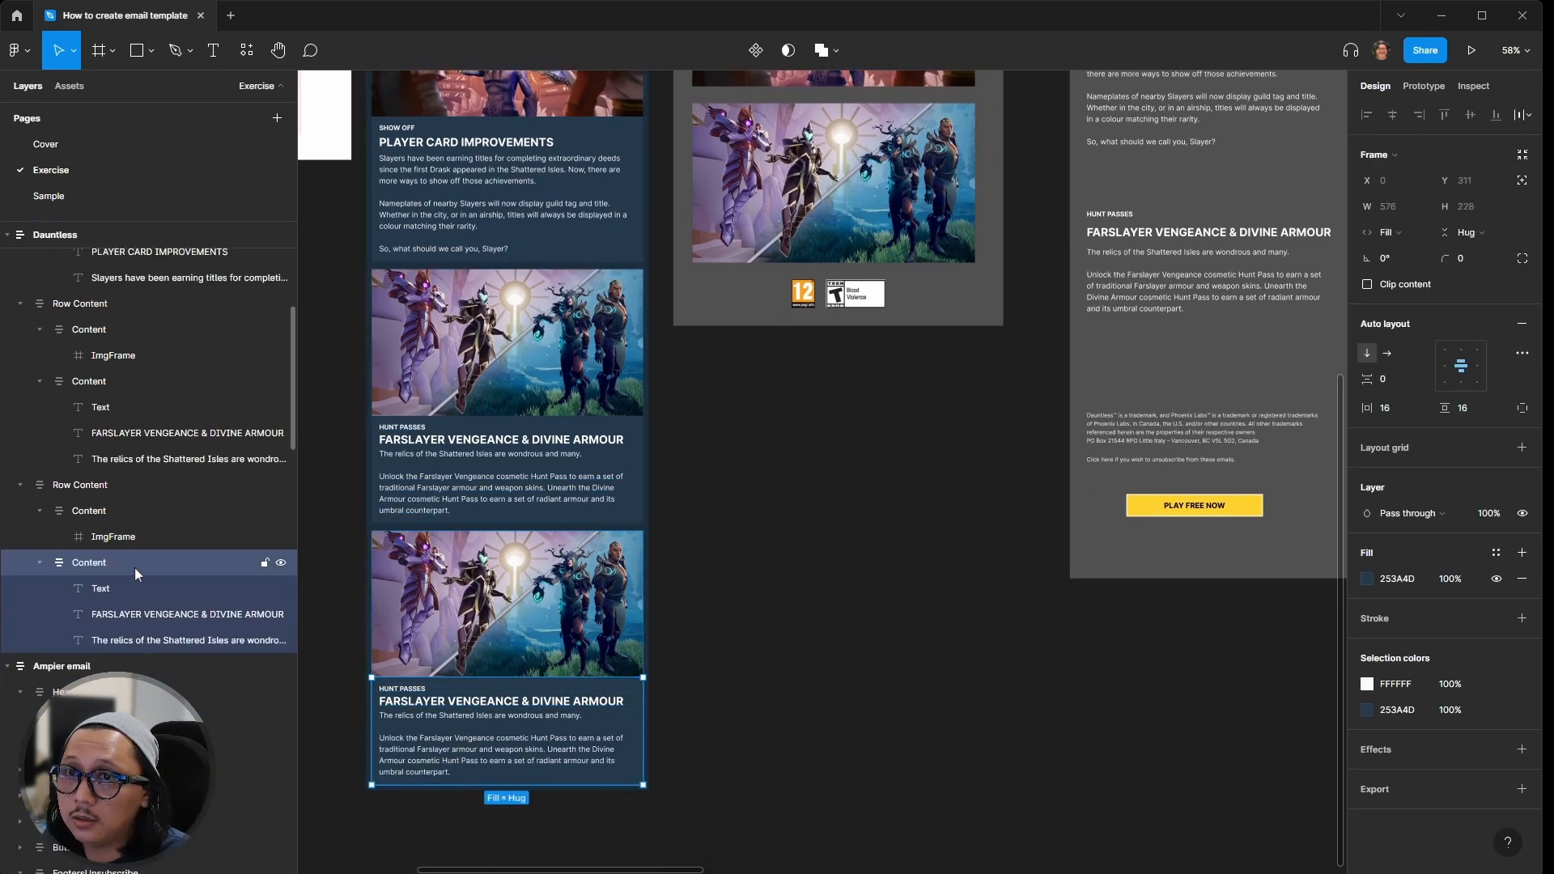
# Step: Copy the Play Free Now button from the assets and paste it into the duplicated row's image content frame
pyautogui.click(1202, 519)
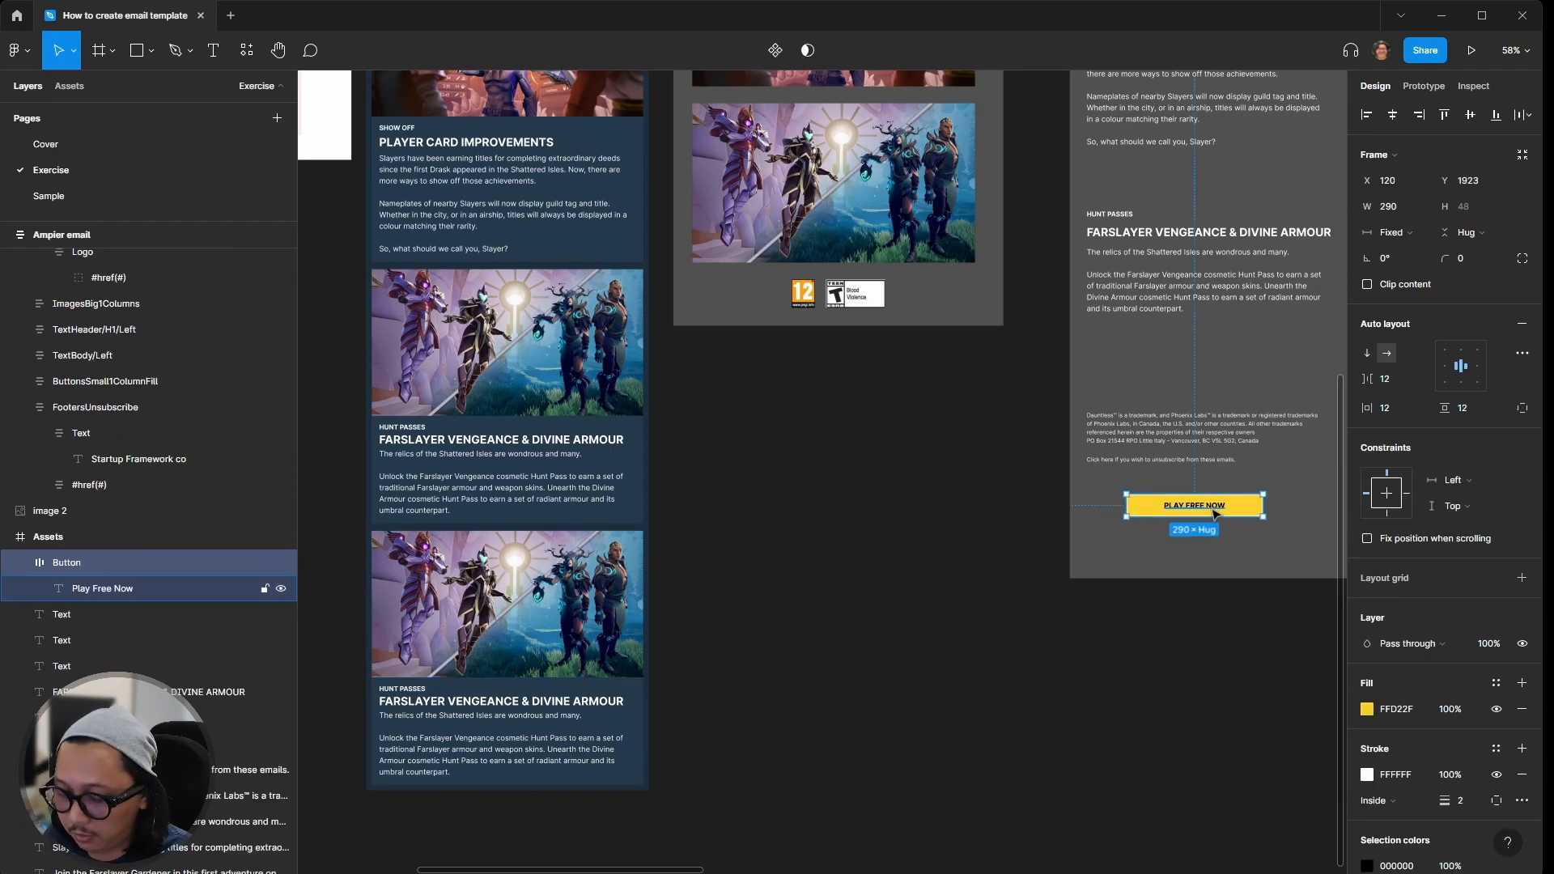
pyautogui.click(774, 619)
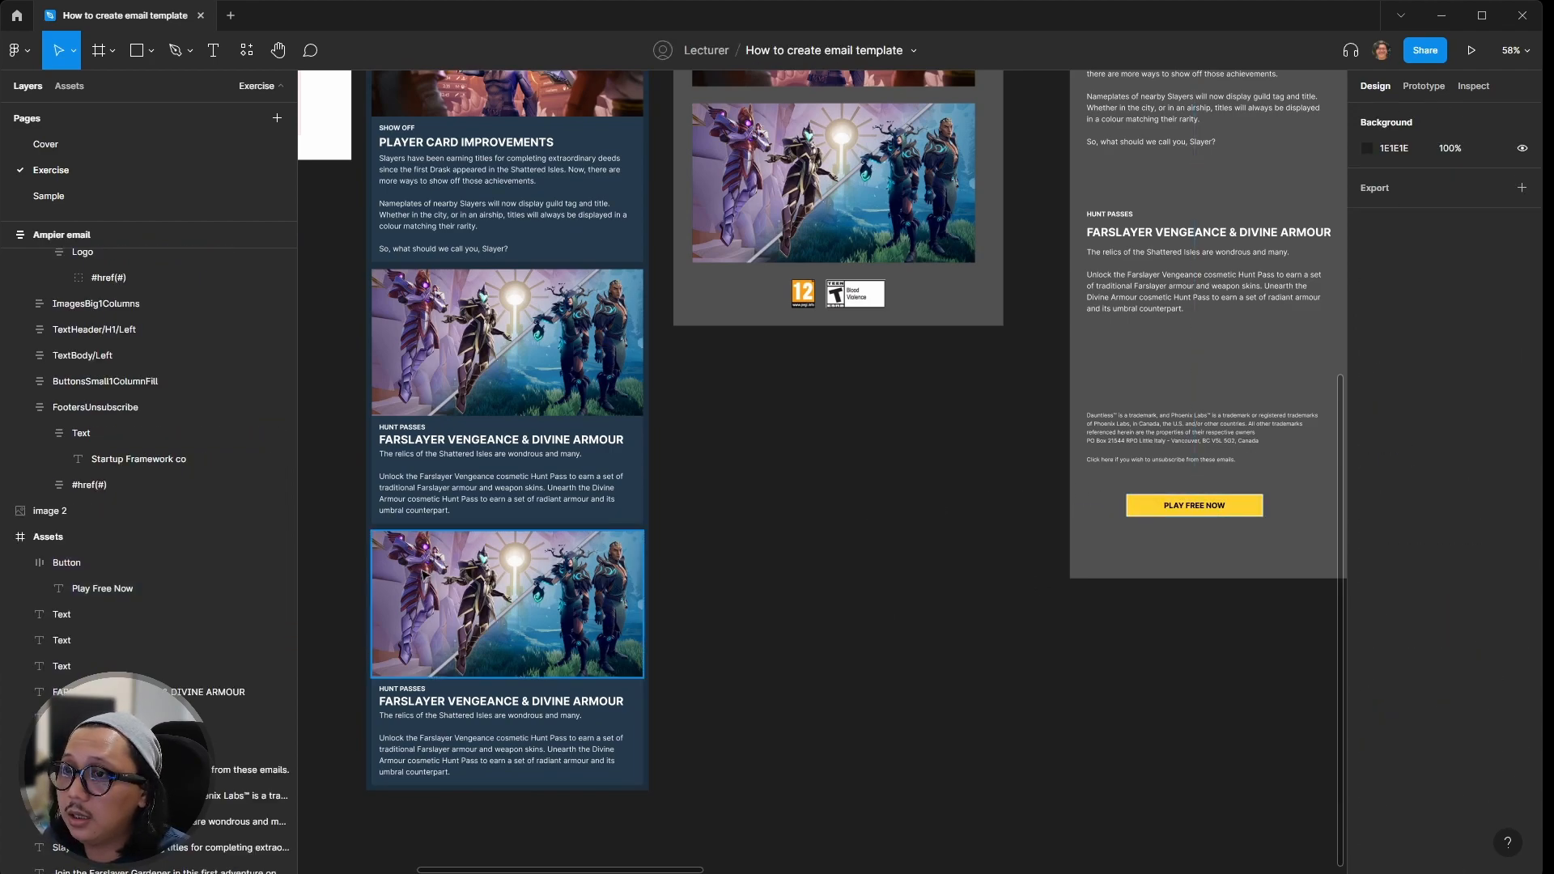
pyautogui.scroll(3, 415, 571)
pyautogui.hscroll(-1, 591, 672)
pyautogui.click(660, 654)
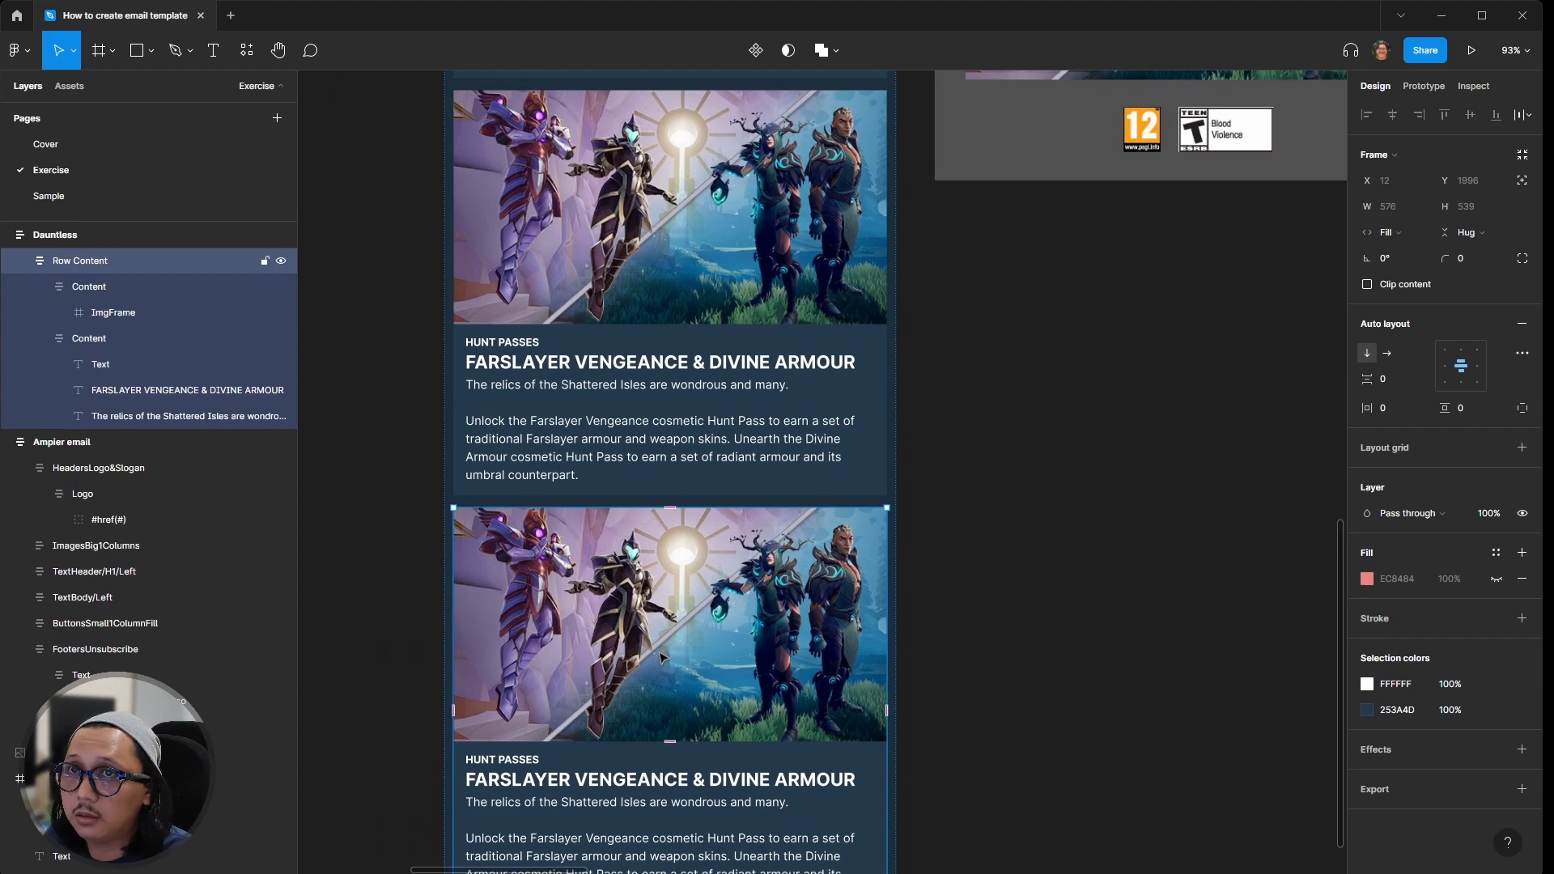
pyautogui.click(89, 285)
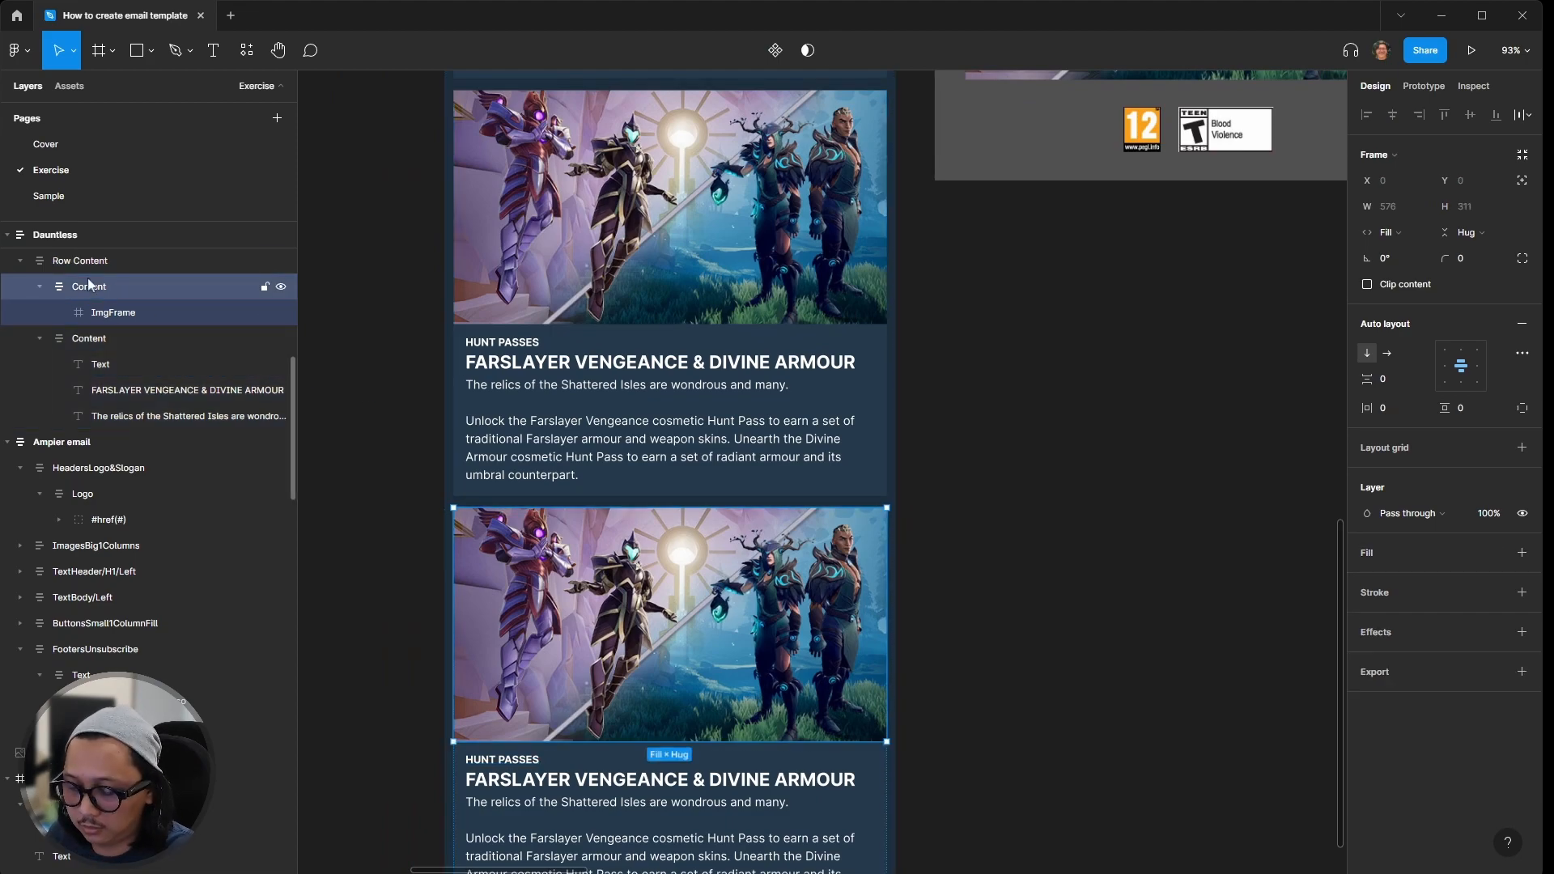
pyautogui.hotkey('ctrl', 'v')
pyautogui.scroll(-2, 421, 365)
# Step: Delete the text content block and the image frame from the duplicated row, leaving only the button
pyautogui.click(154, 313)
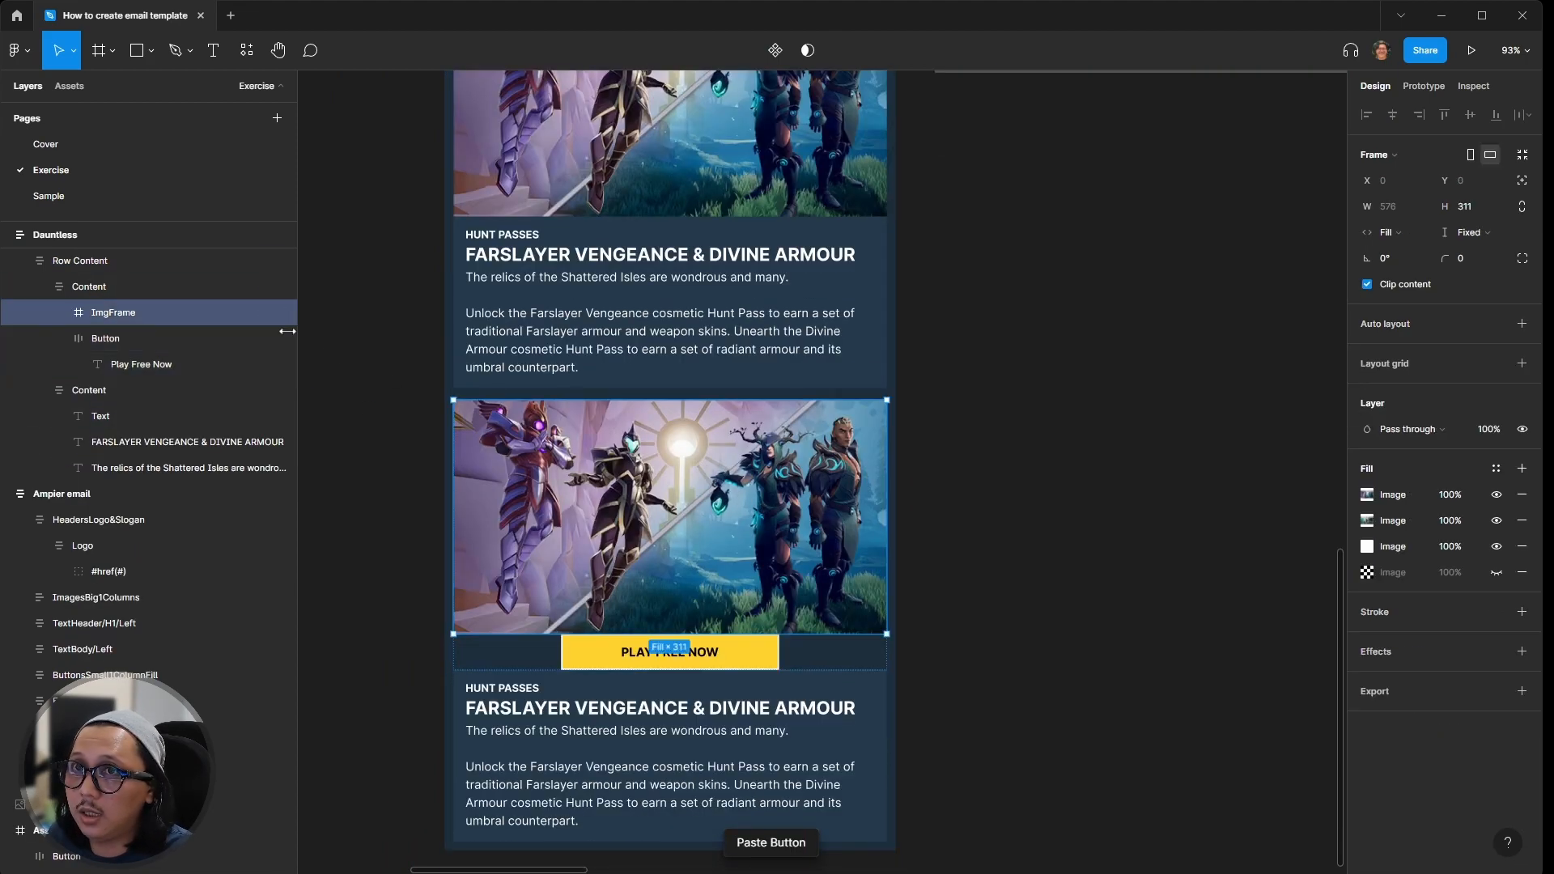
pyautogui.click(73, 391)
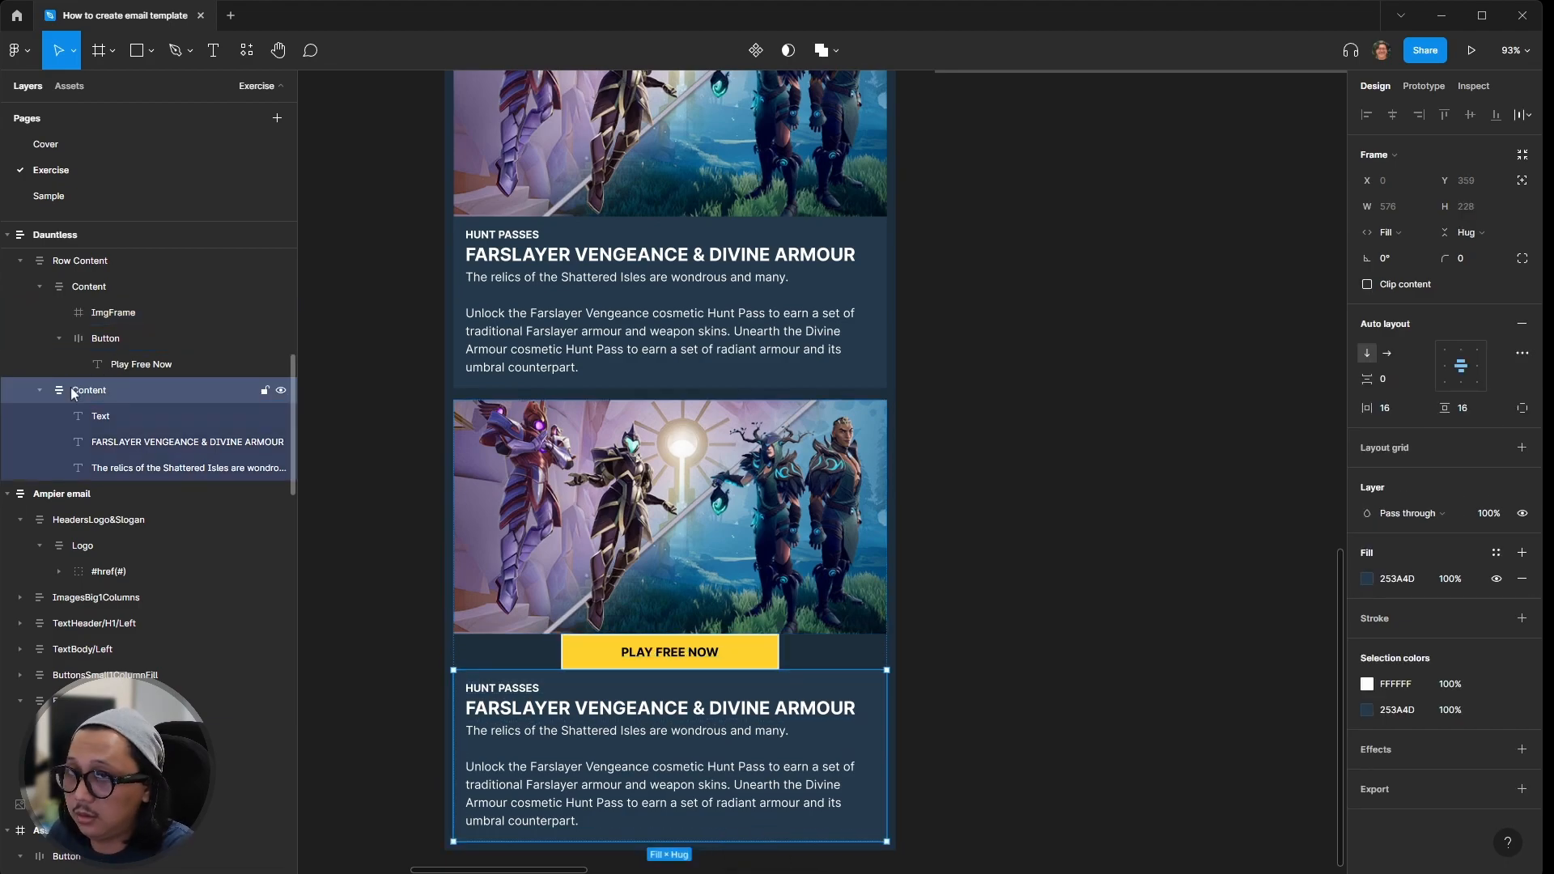
pyautogui.press('Delete')
pyautogui.click(123, 317)
pyautogui.press('Delete')
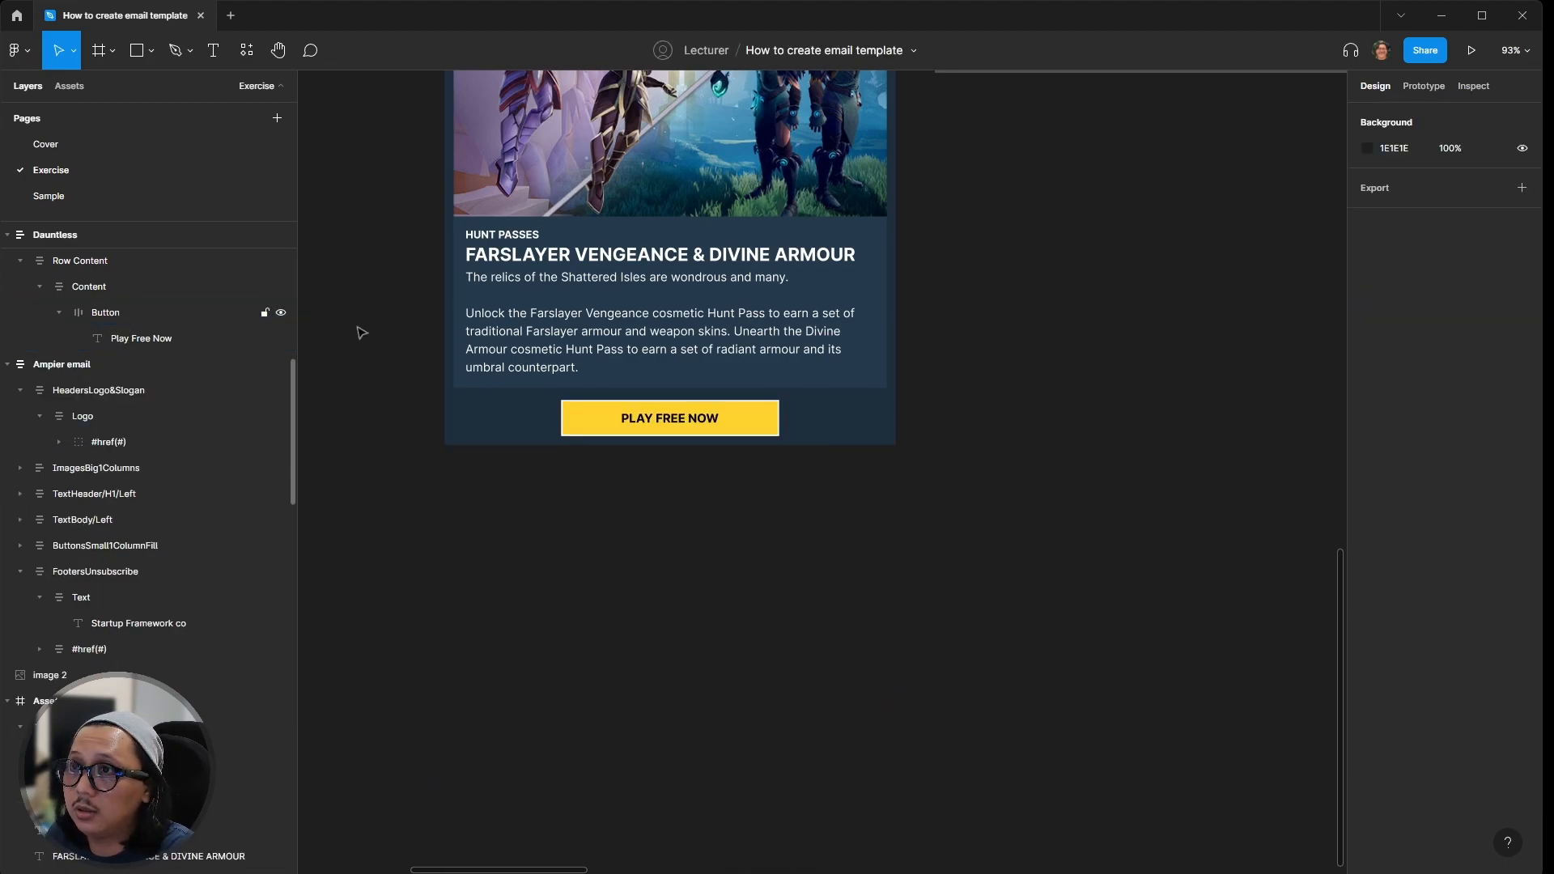
# Step: Add a fill to the button's content frame and sample the text blocks' dark blue 253A4D for it
pyautogui.click(692, 420)
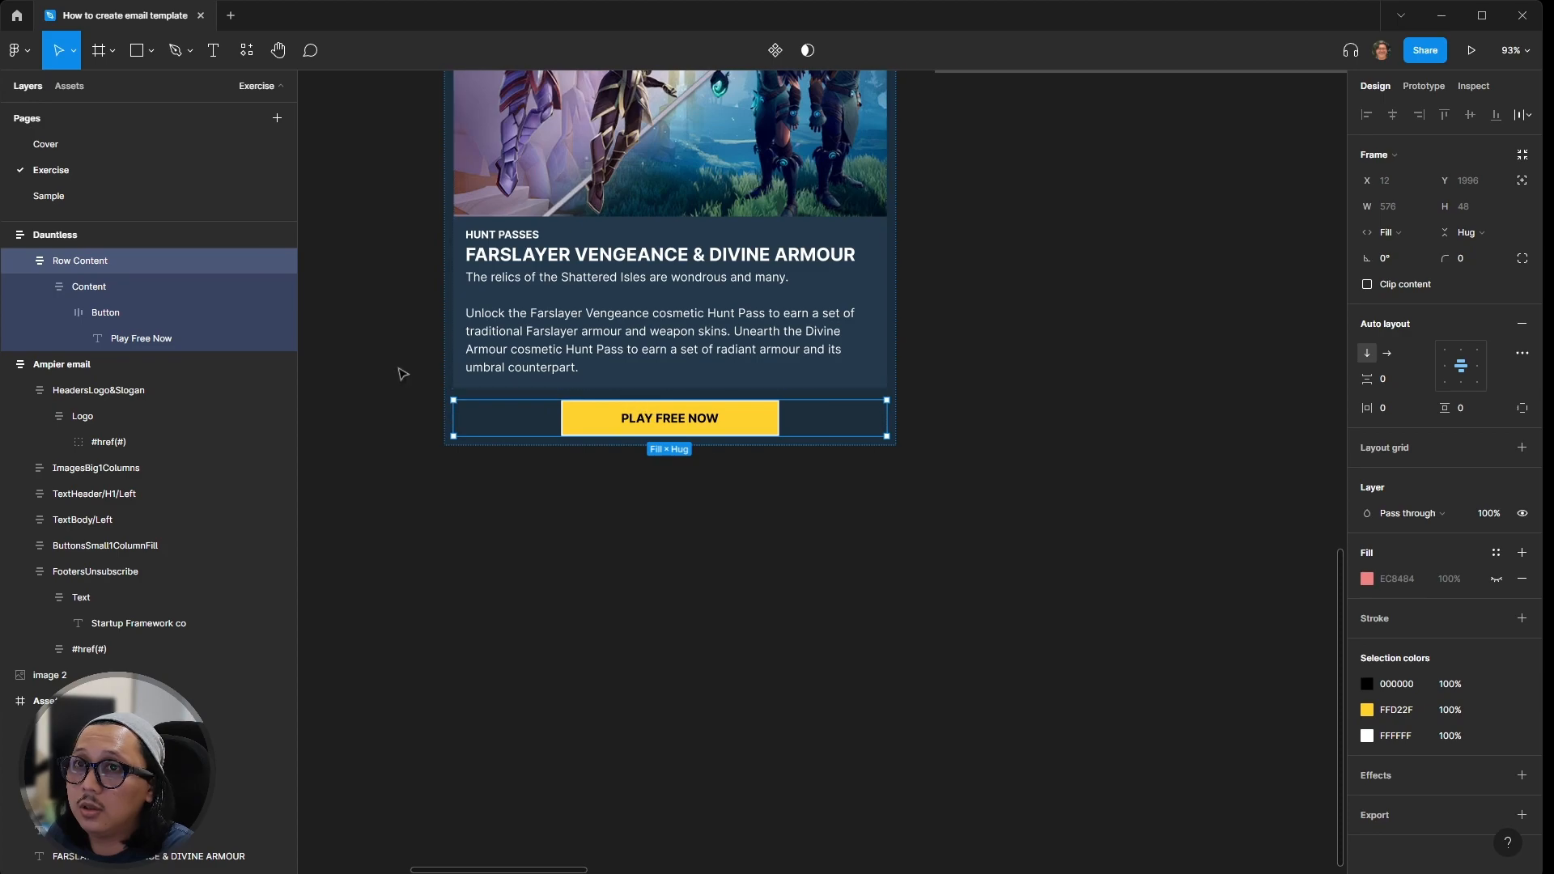
pyautogui.click(91, 287)
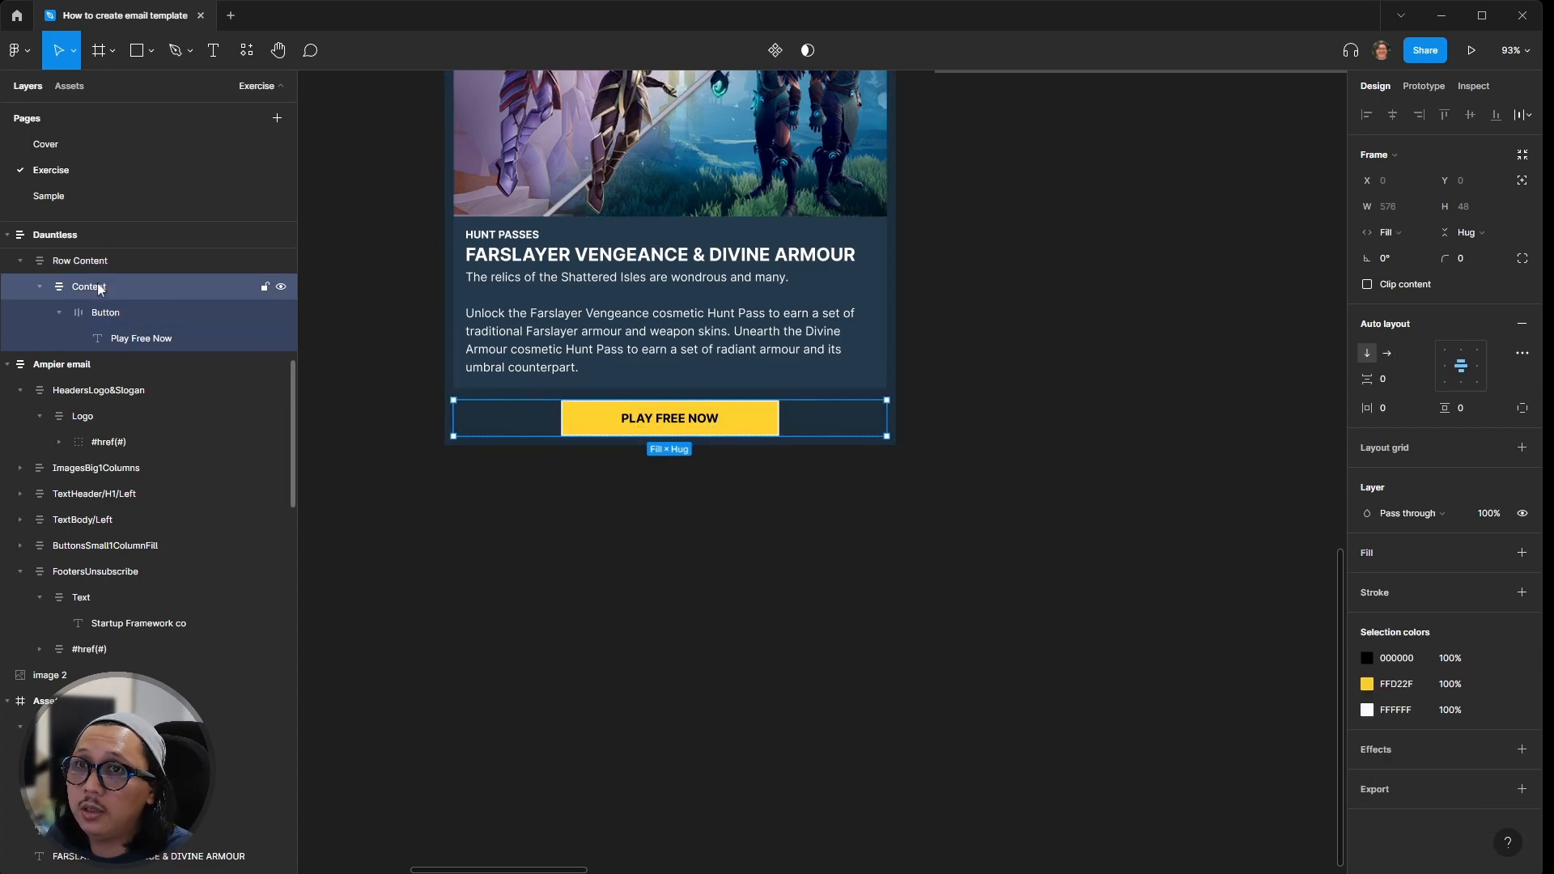
pyautogui.click(1521, 552)
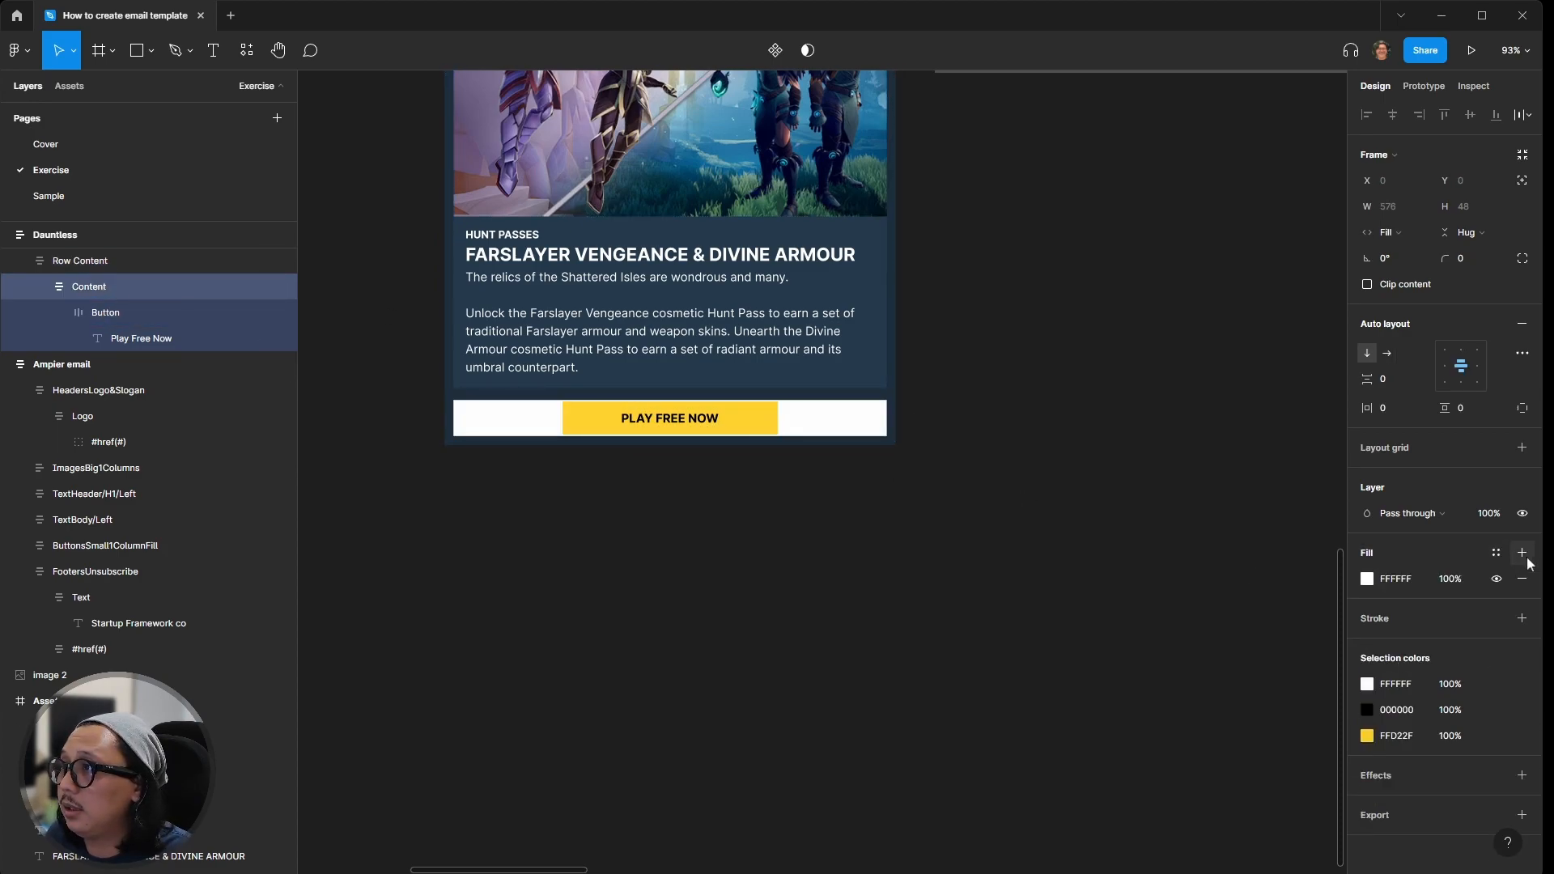
pyautogui.click(1497, 554)
pyautogui.moveTo(1414, 579); pyautogui.dragTo(1140, 620)
pyautogui.click(1367, 579)
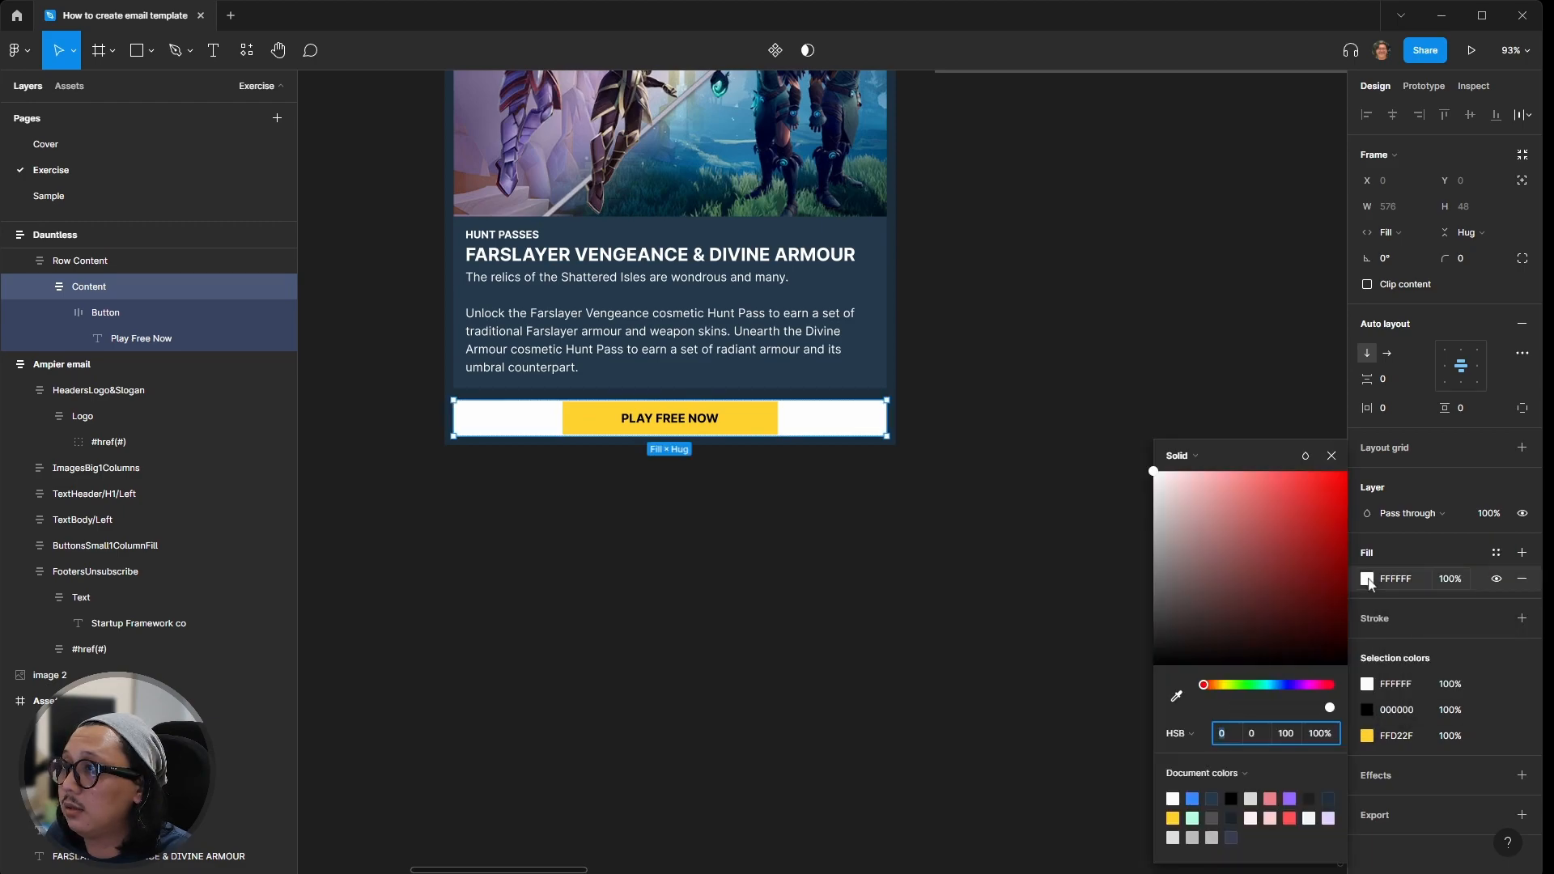
pyautogui.click(1176, 696)
pyautogui.click(876, 372)
pyautogui.click(974, 510)
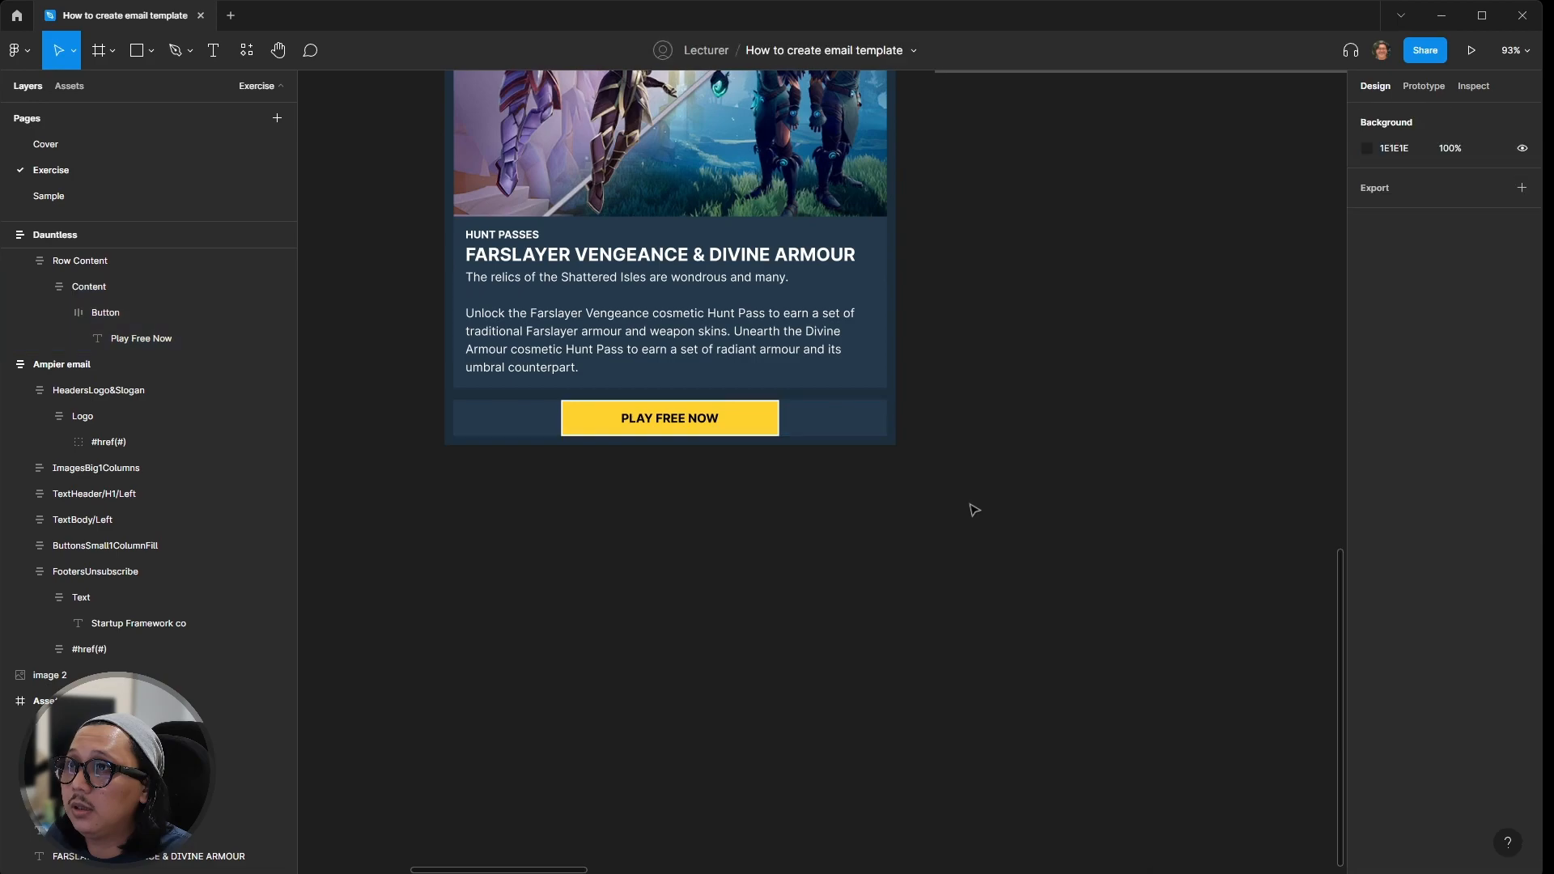
# Step: Set the vertical padding of the button's content frame to 16
pyautogui.click(810, 429)
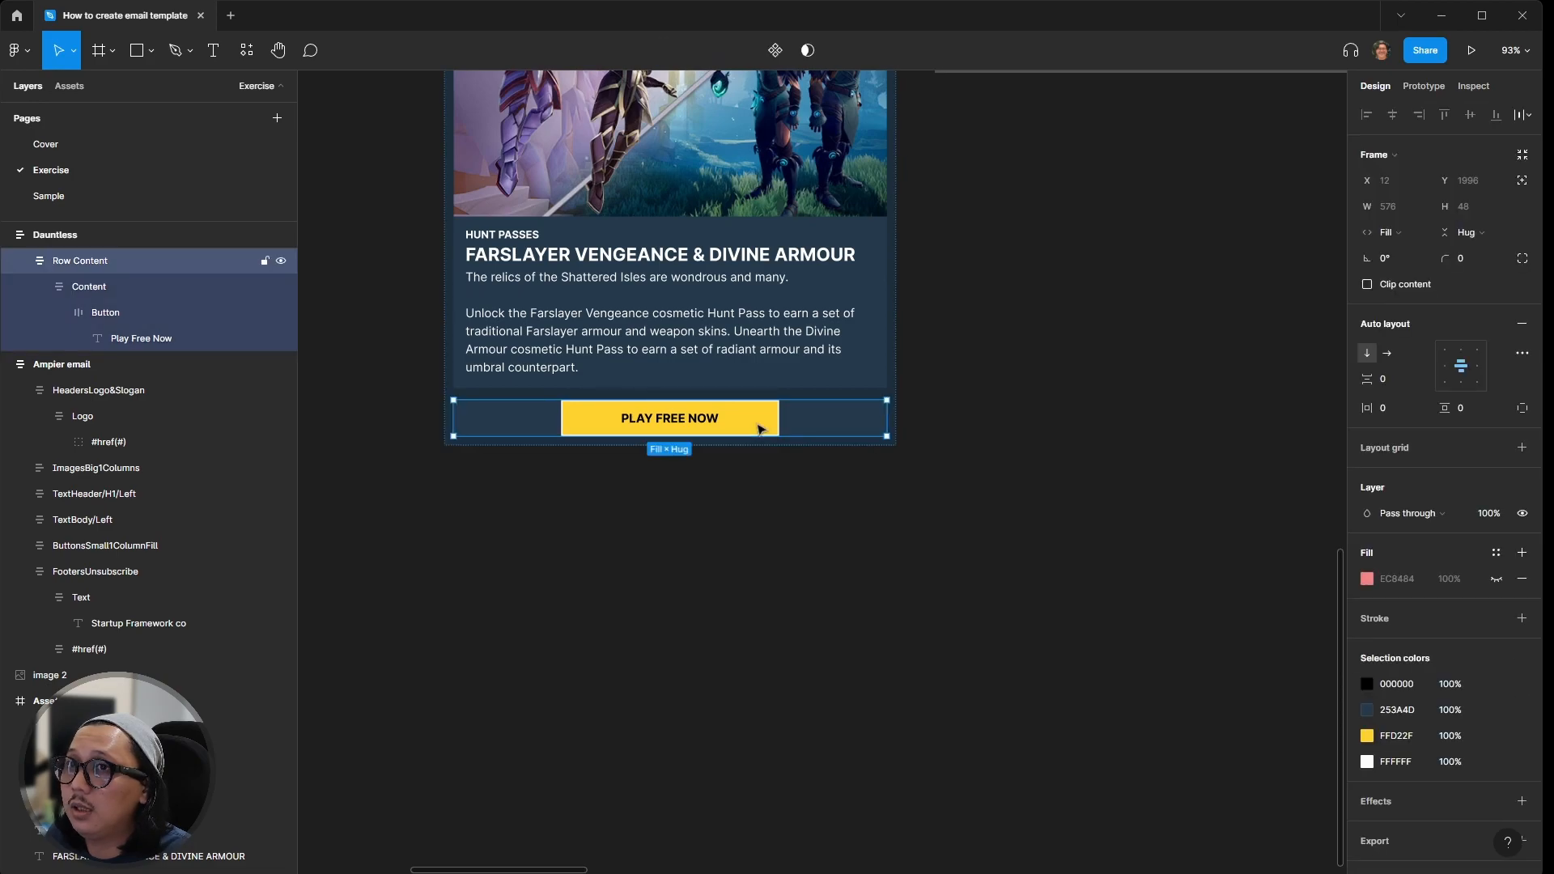
pyautogui.click(96, 285)
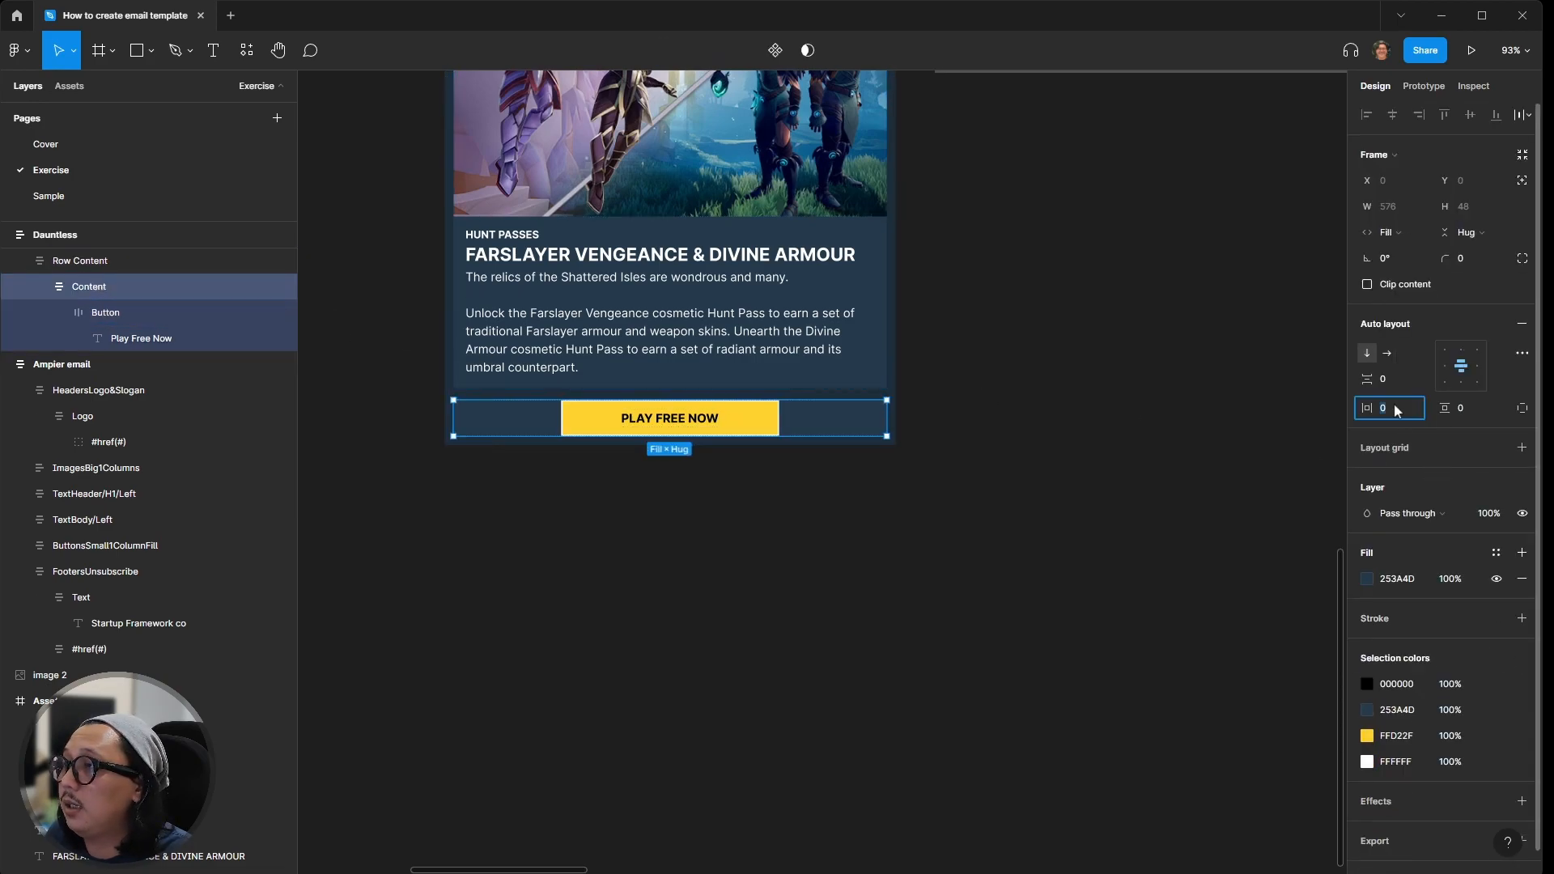
pyautogui.click(1463, 406)
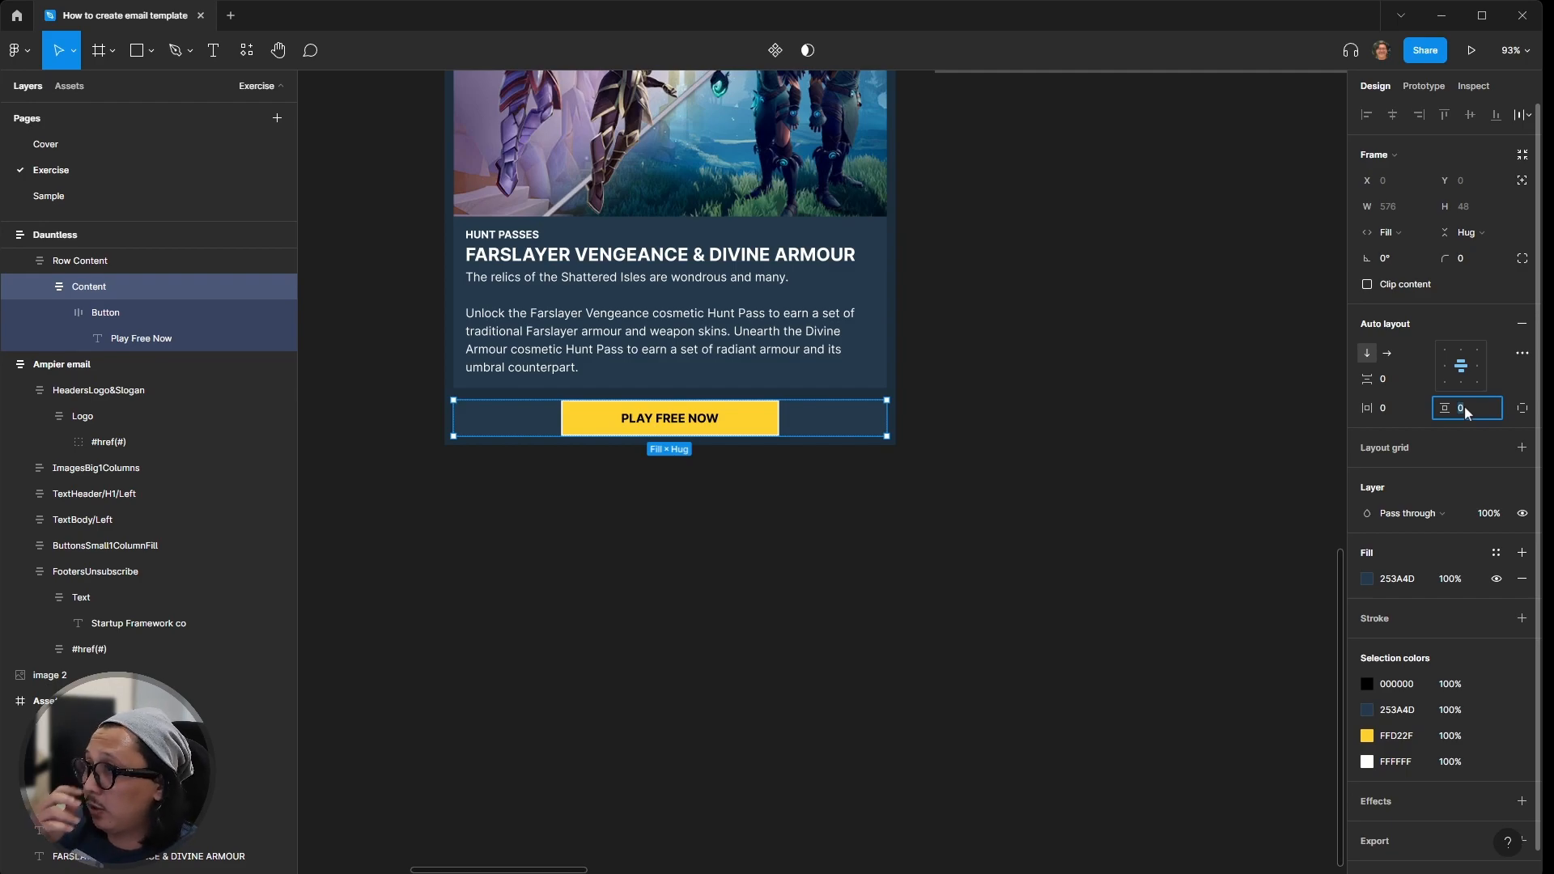
pyautogui.press('Return')
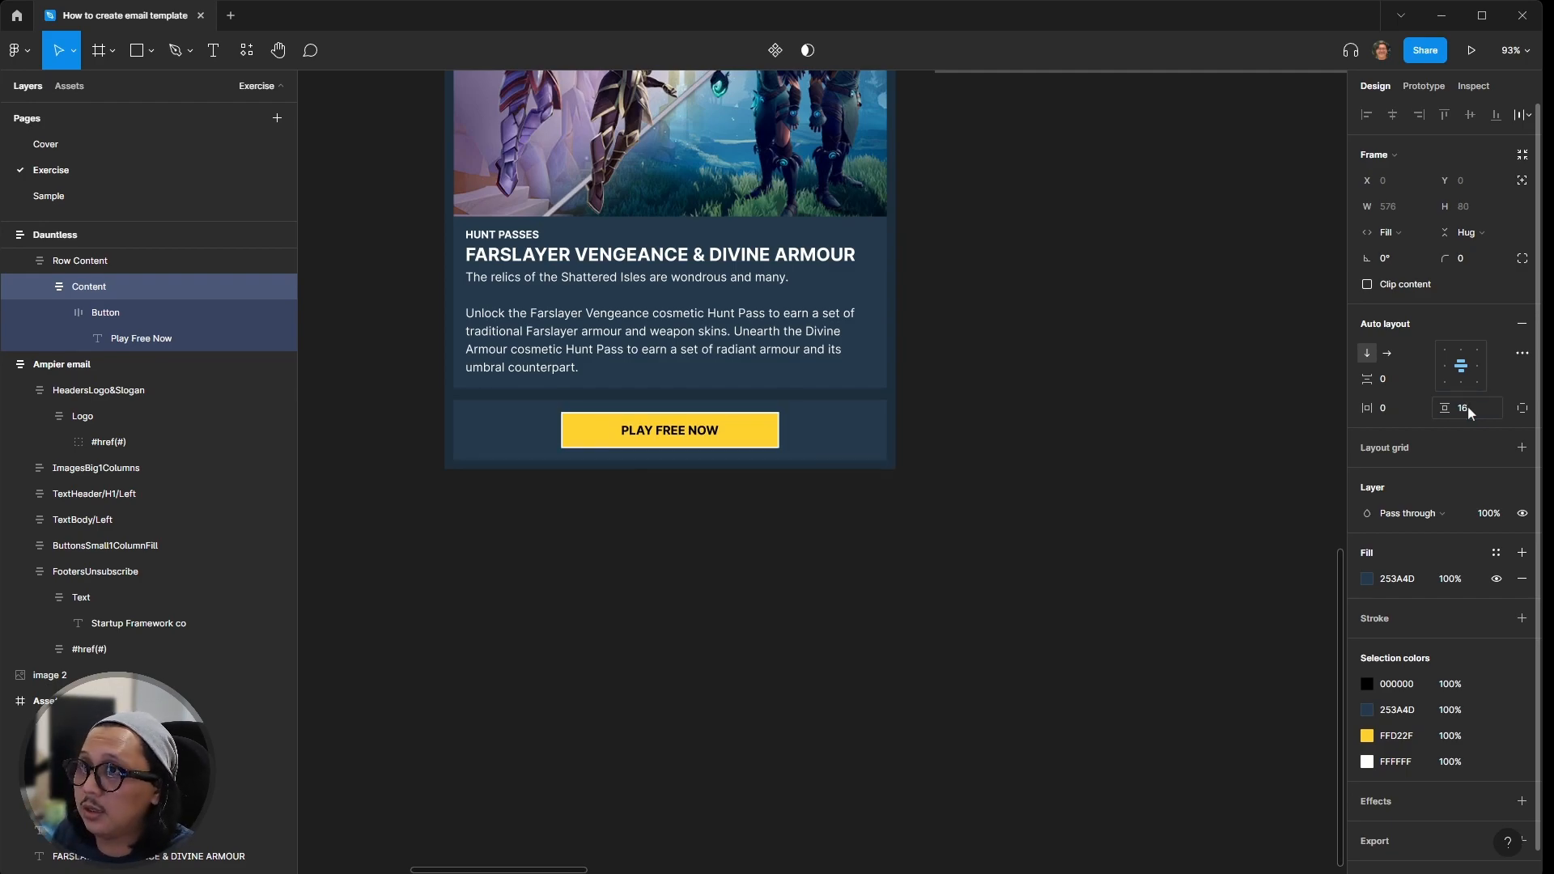
# Step: Run the Ampier HTML and AMP Email Generator plugin
pyautogui.click(1052, 451)
pyautogui.scroll(3, 968, 447)
pyautogui.scroll(-5, 969, 447)
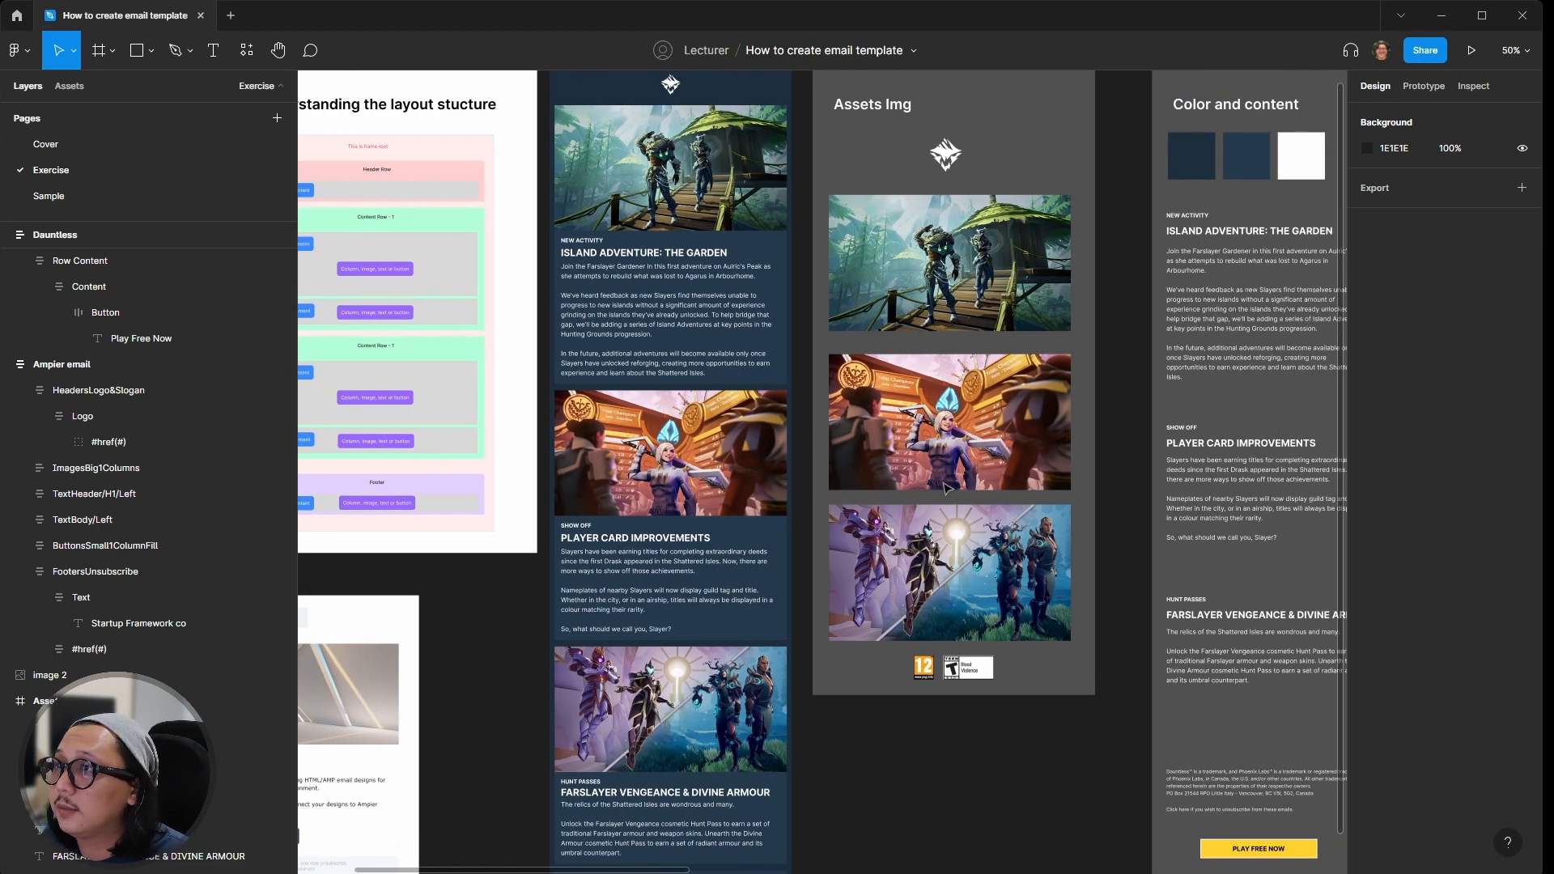
pyautogui.scroll(-2, 945, 489)
pyautogui.hscroll(2, 915, 490)
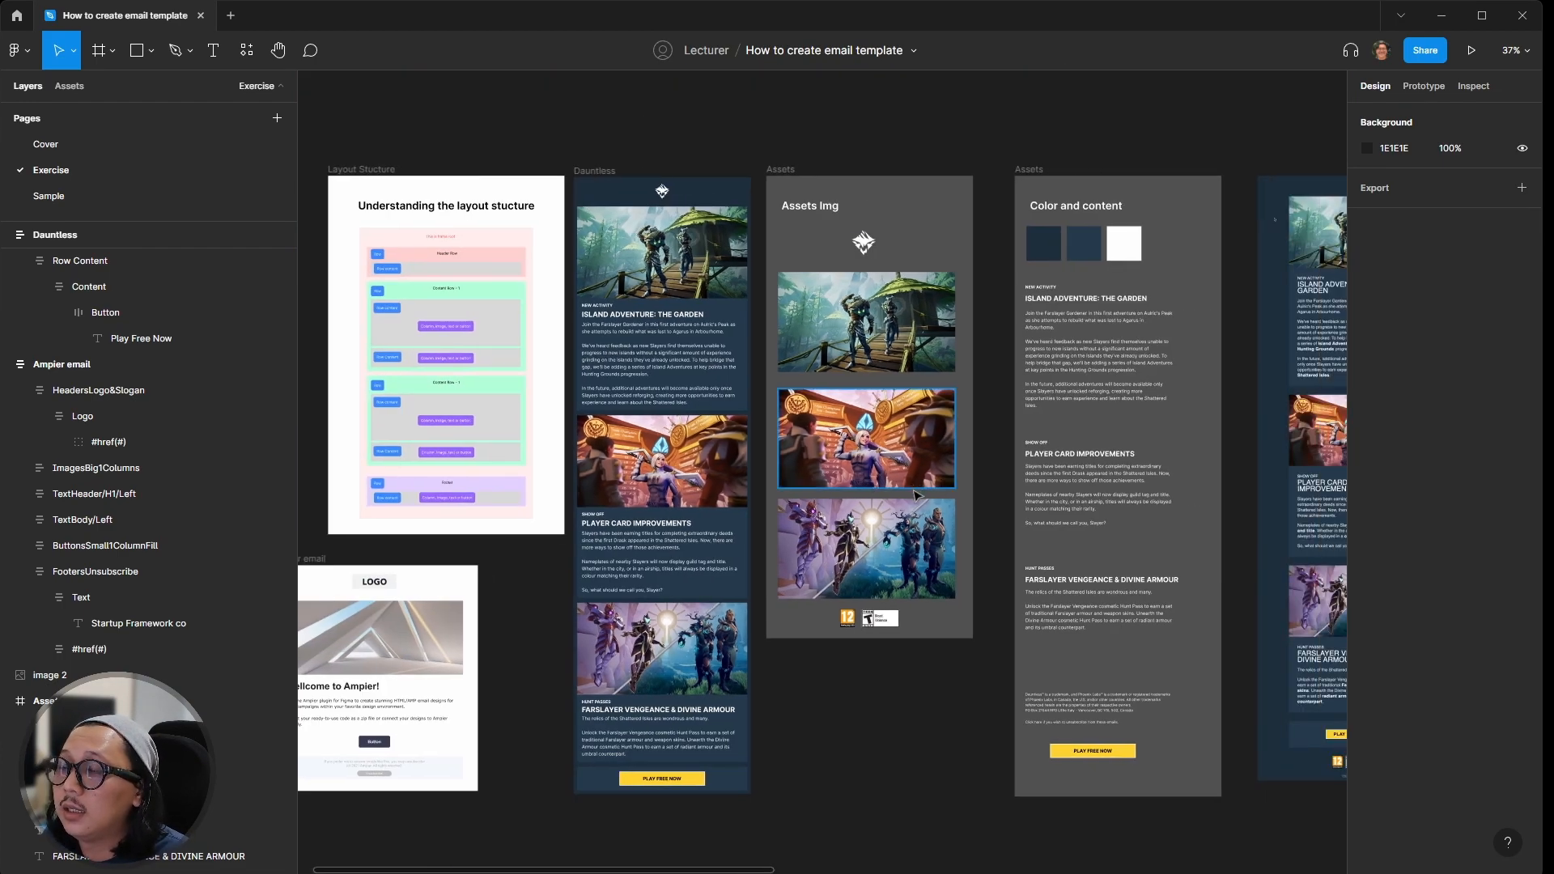
pyautogui.hscroll(2, 890, 515)
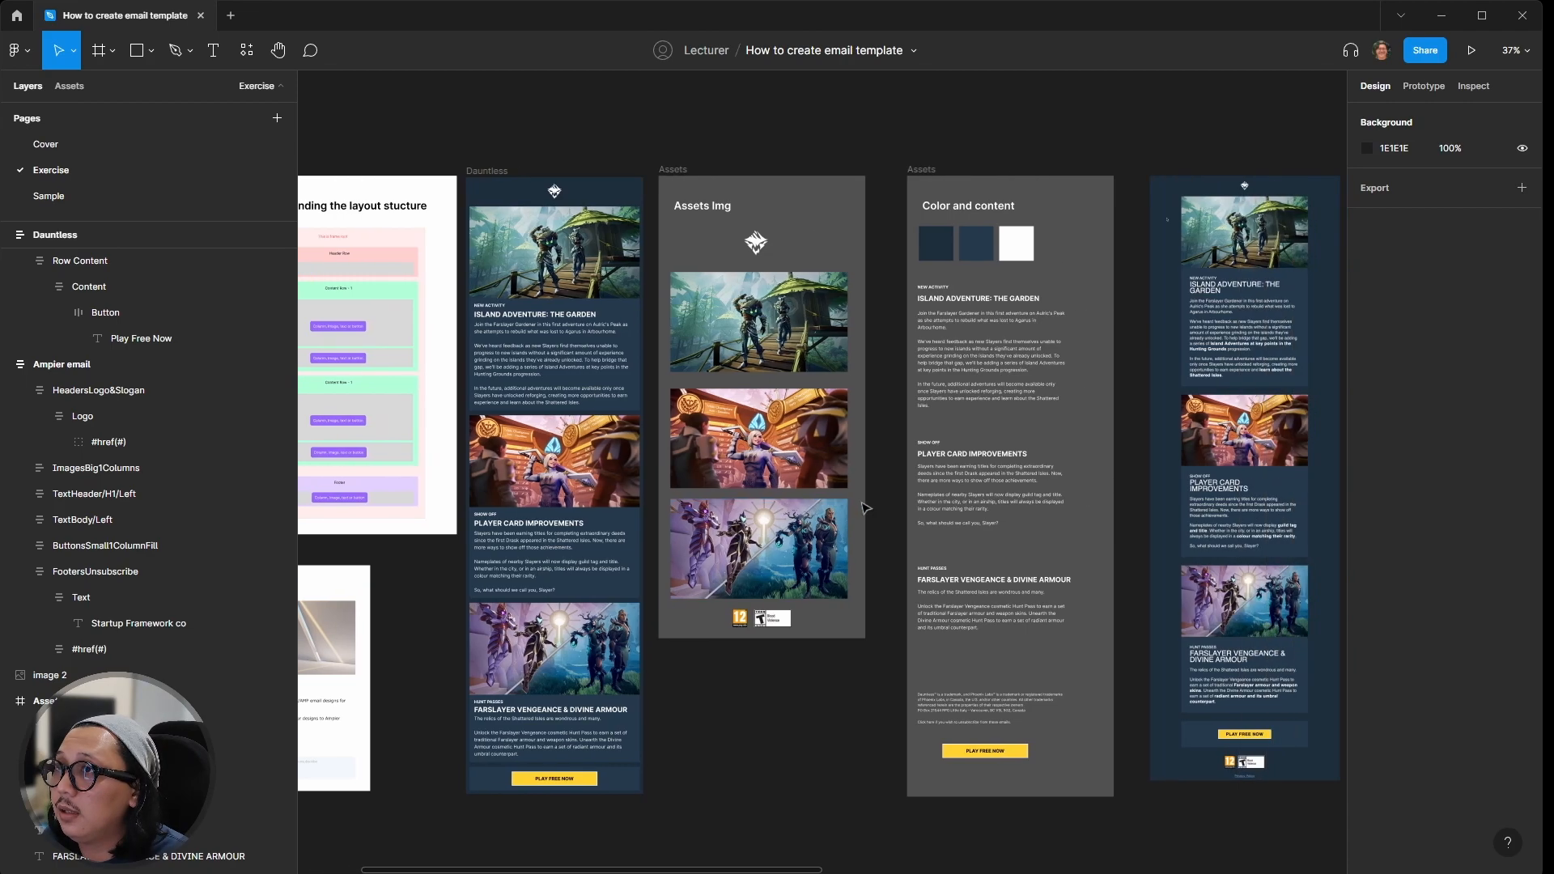
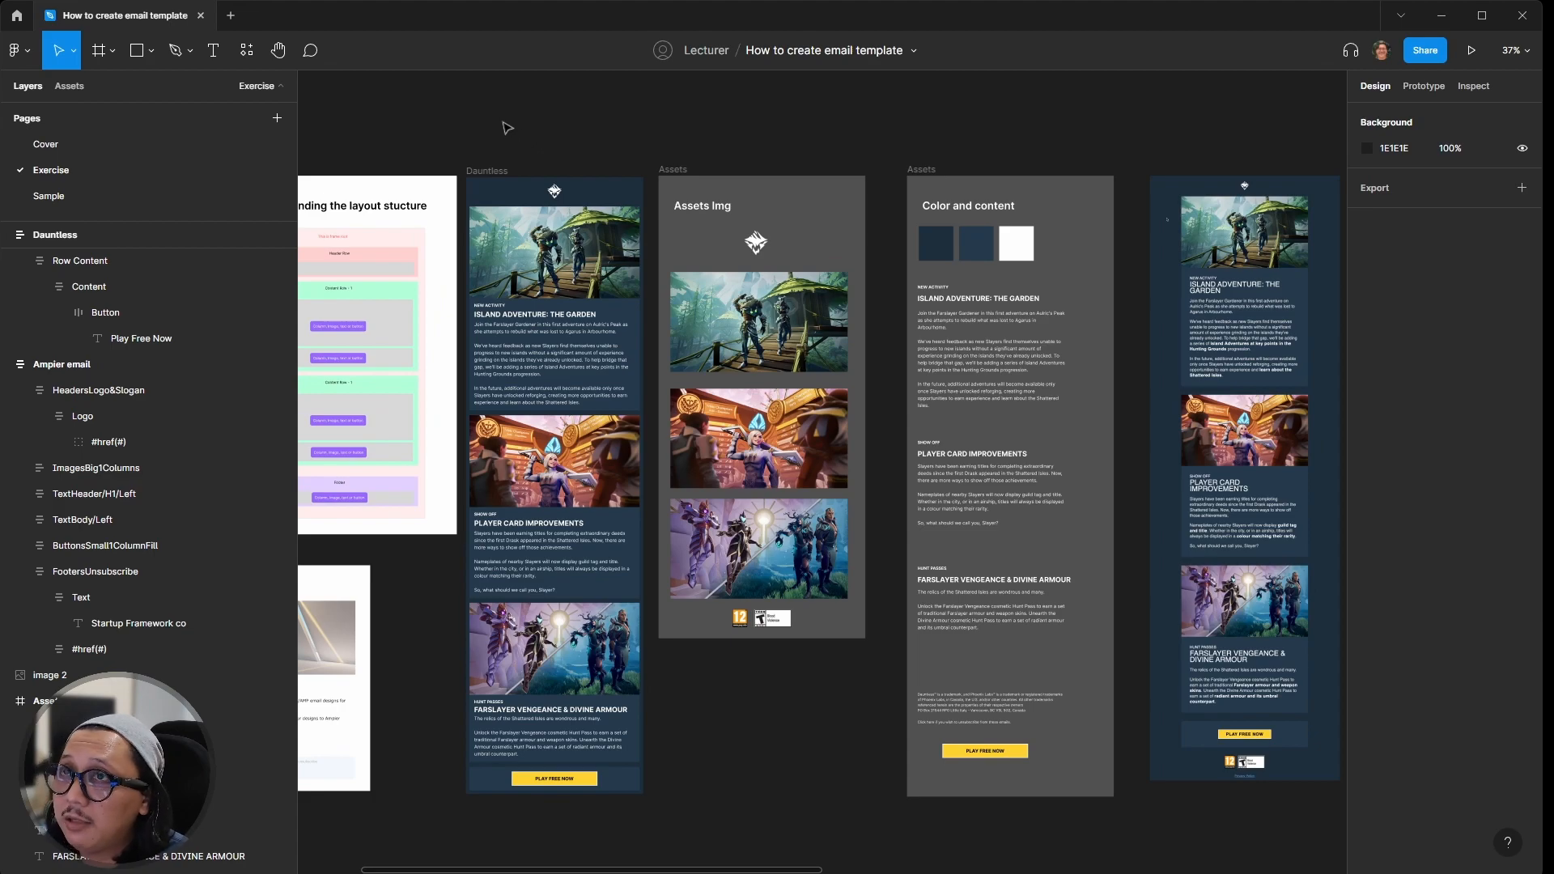
pyautogui.click(238, 55)
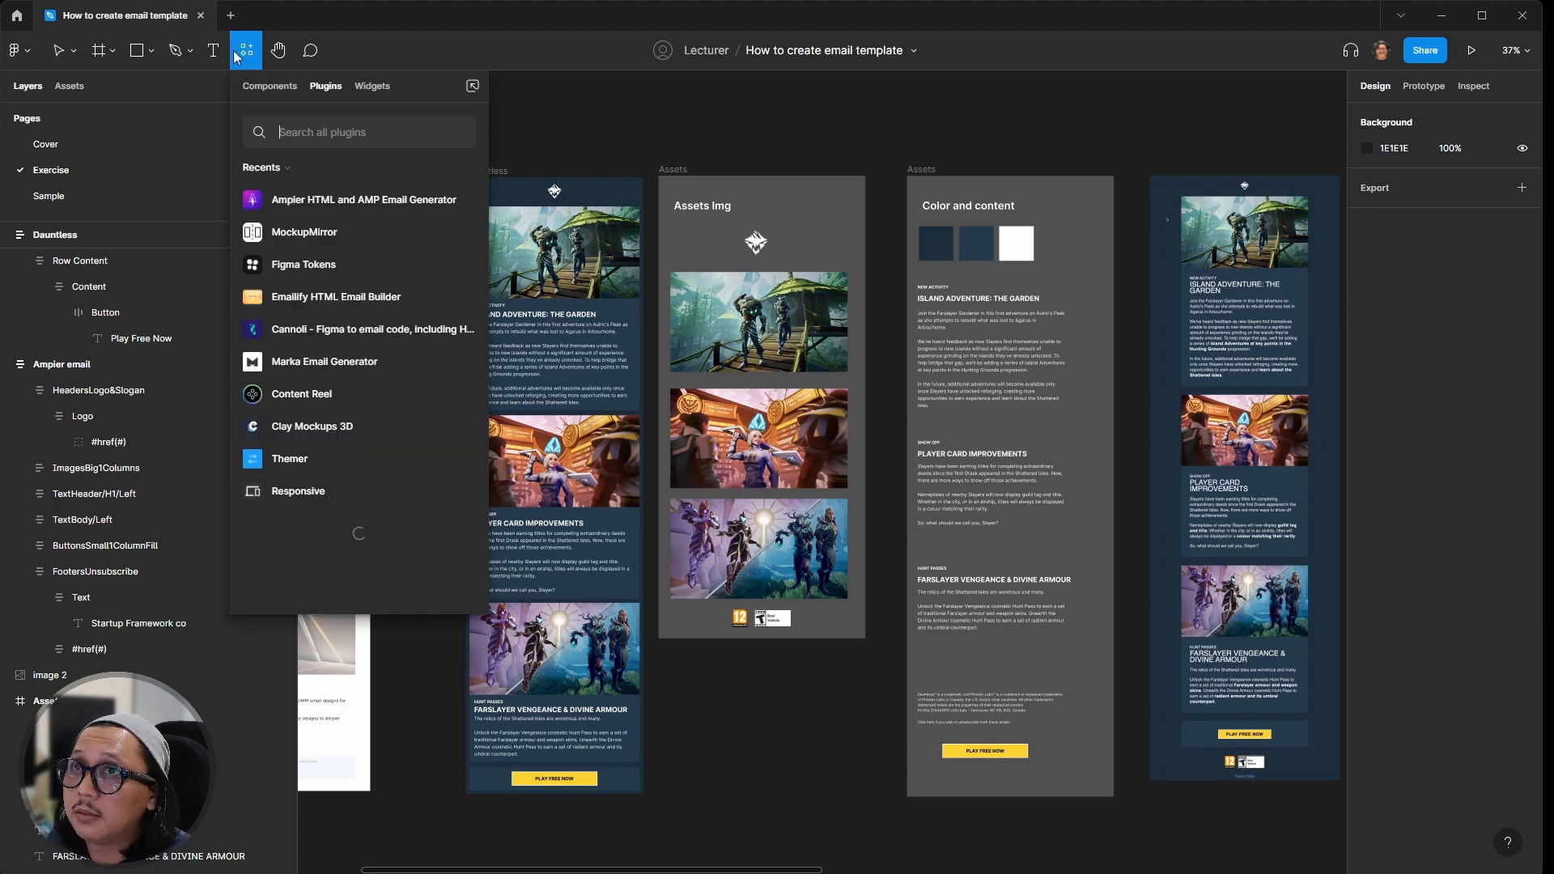
pyautogui.click(289, 201)
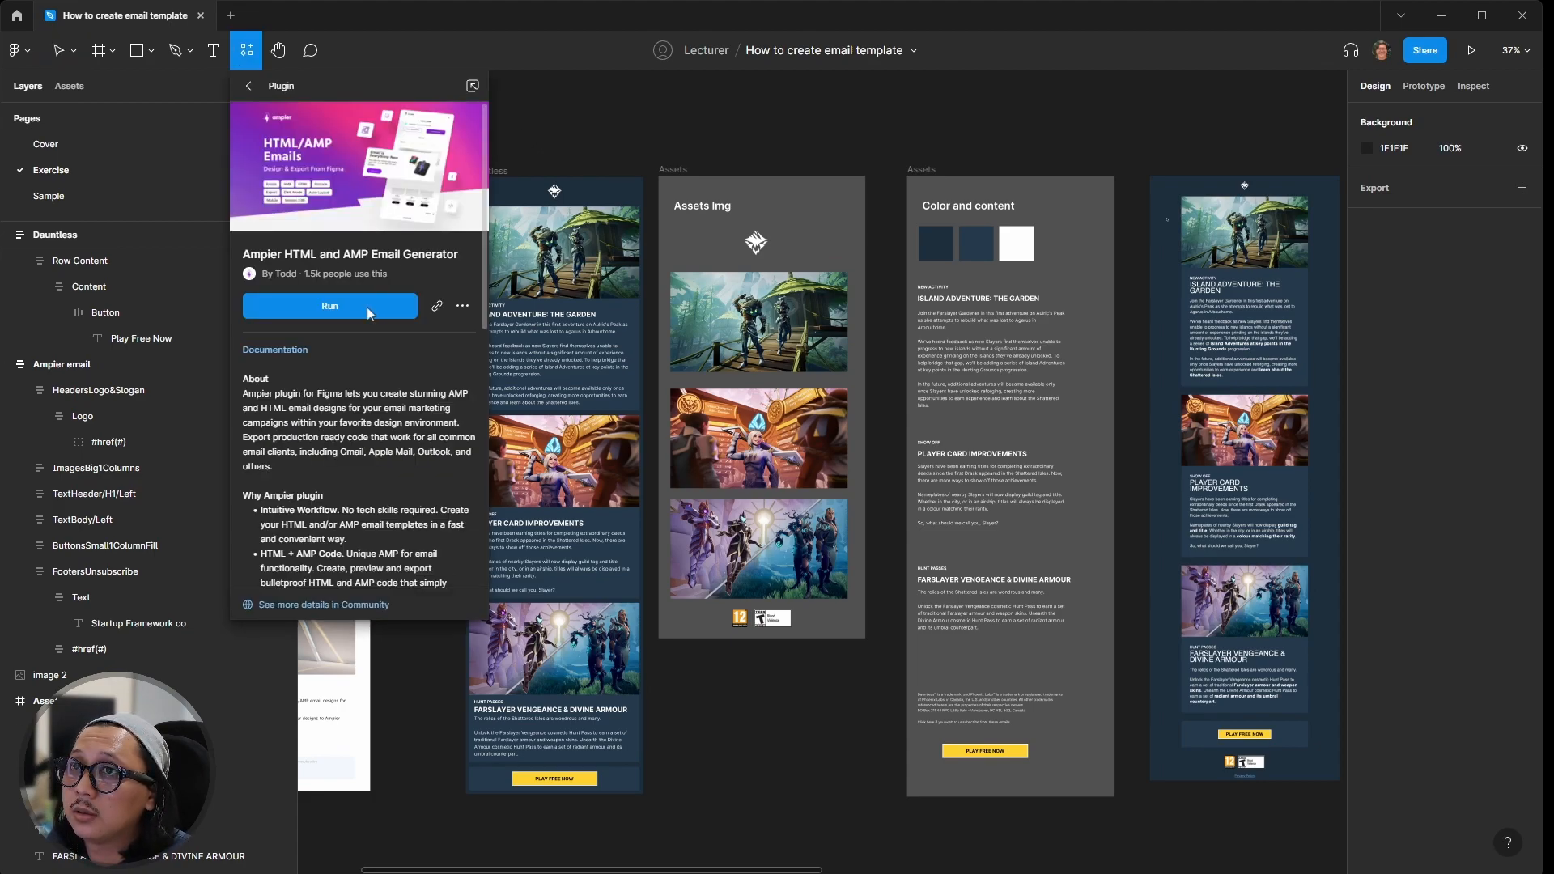
pyautogui.click(375, 306)
# Step: Select the Dauntless frame and render it as an email preview, keeping the preview window clear of the design
pyautogui.click(492, 171)
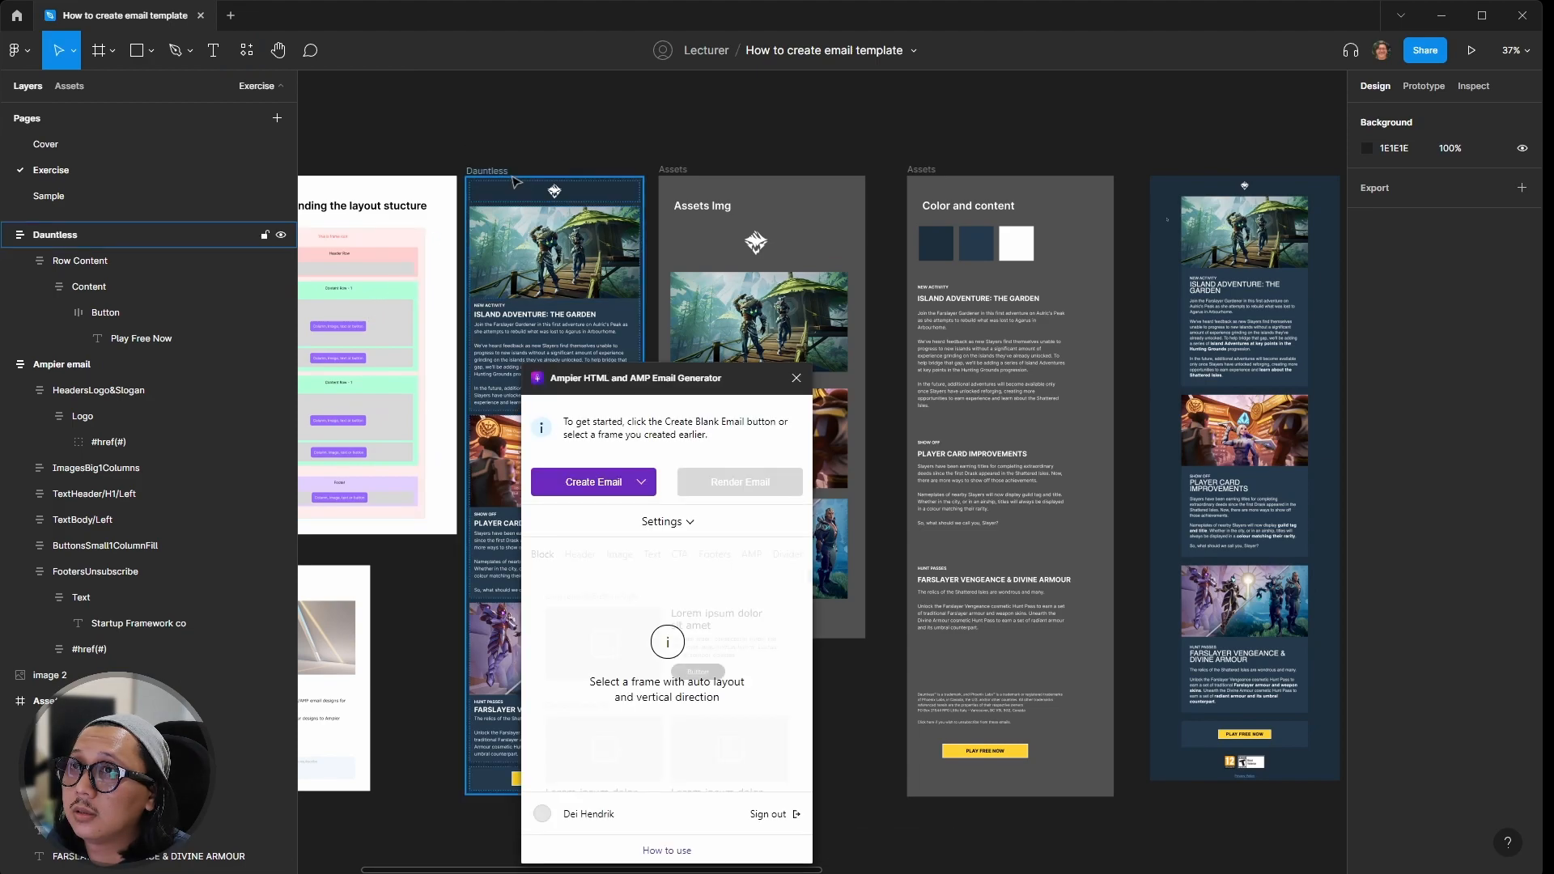
pyautogui.click(501, 171)
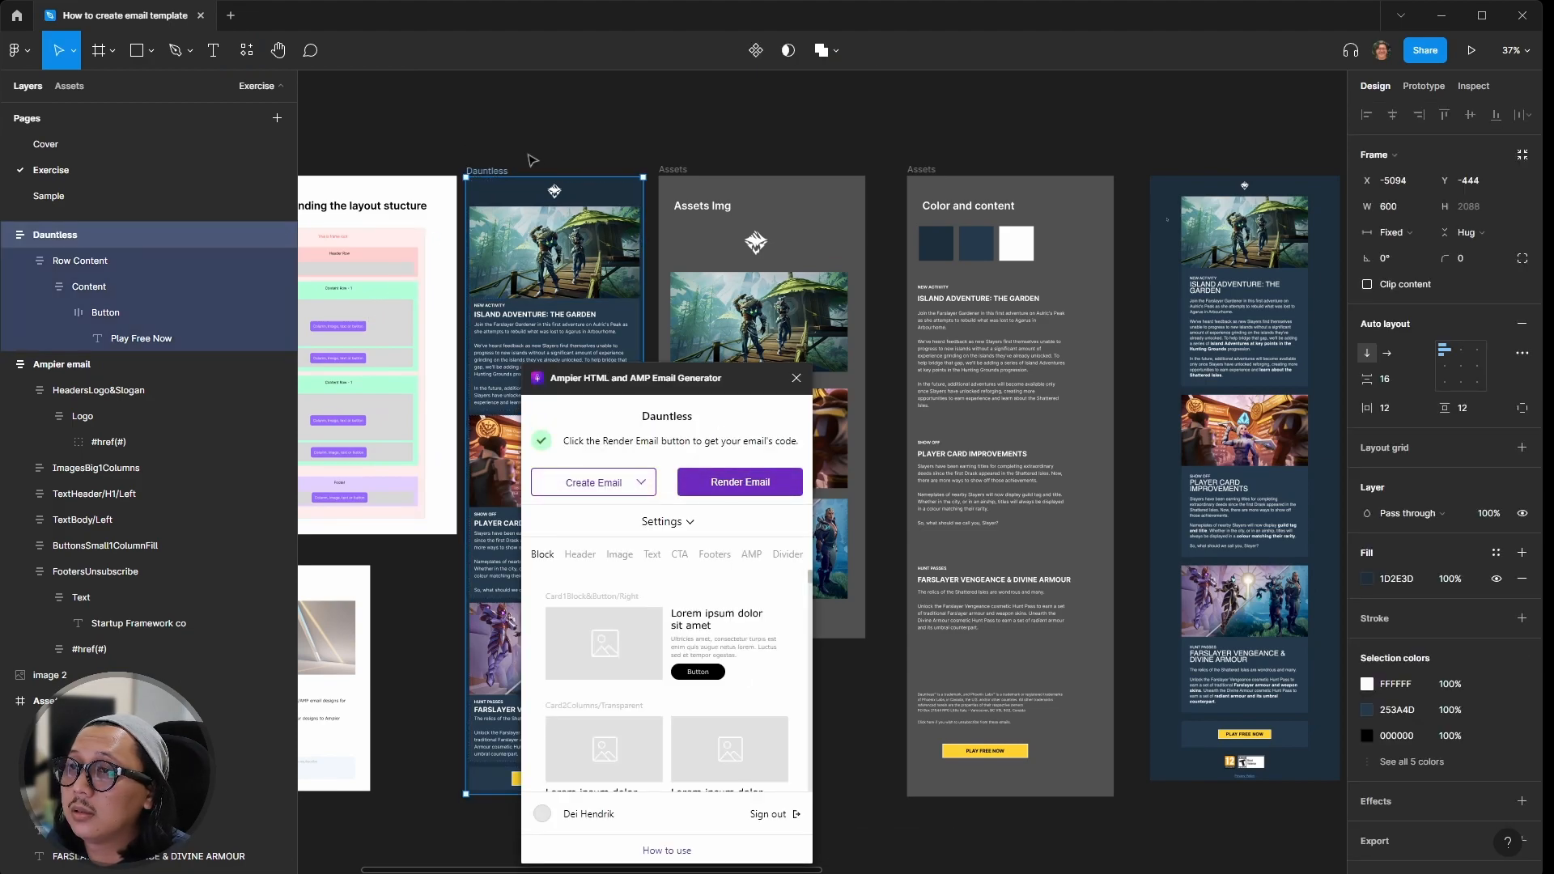
pyautogui.moveTo(691, 379); pyautogui.dragTo(854, 284)
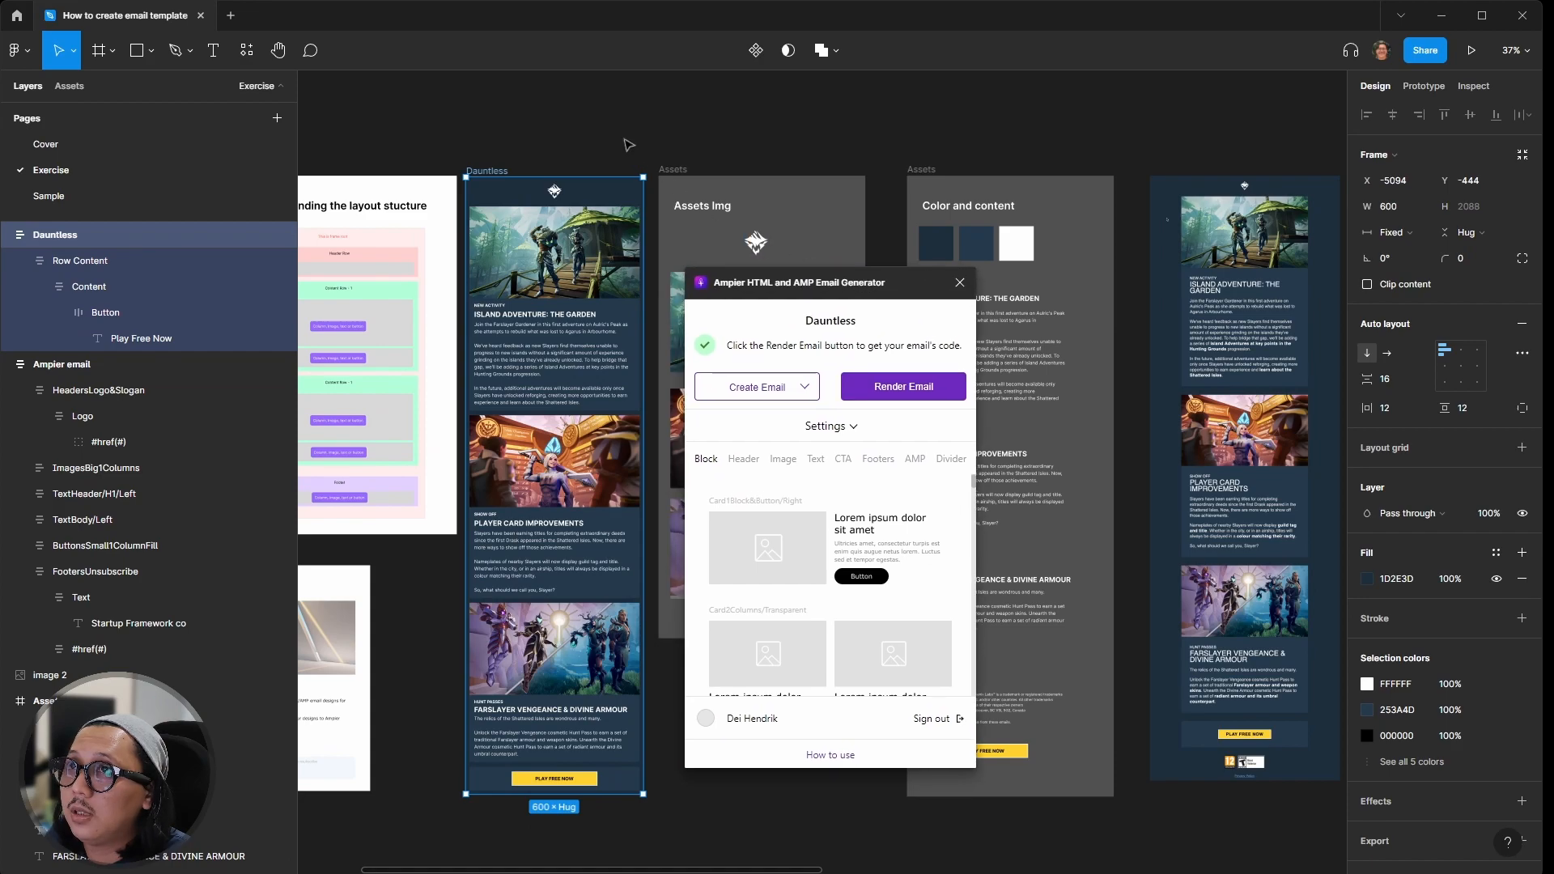
pyautogui.click(544, 145)
pyautogui.scroll(3, 544, 144)
pyautogui.scroll(1, 543, 144)
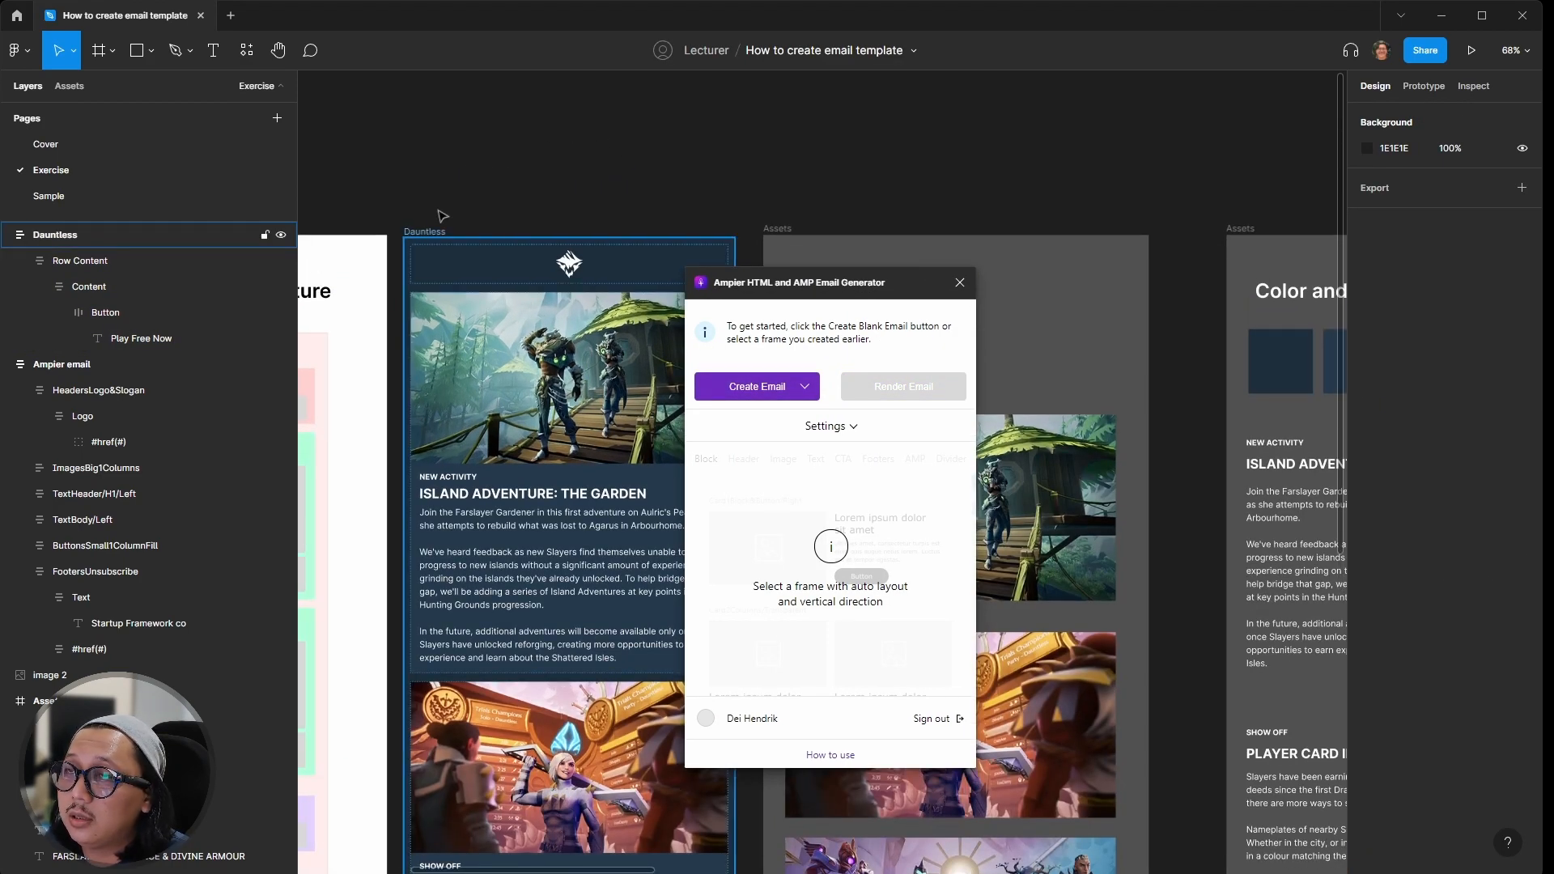
pyautogui.click(444, 235)
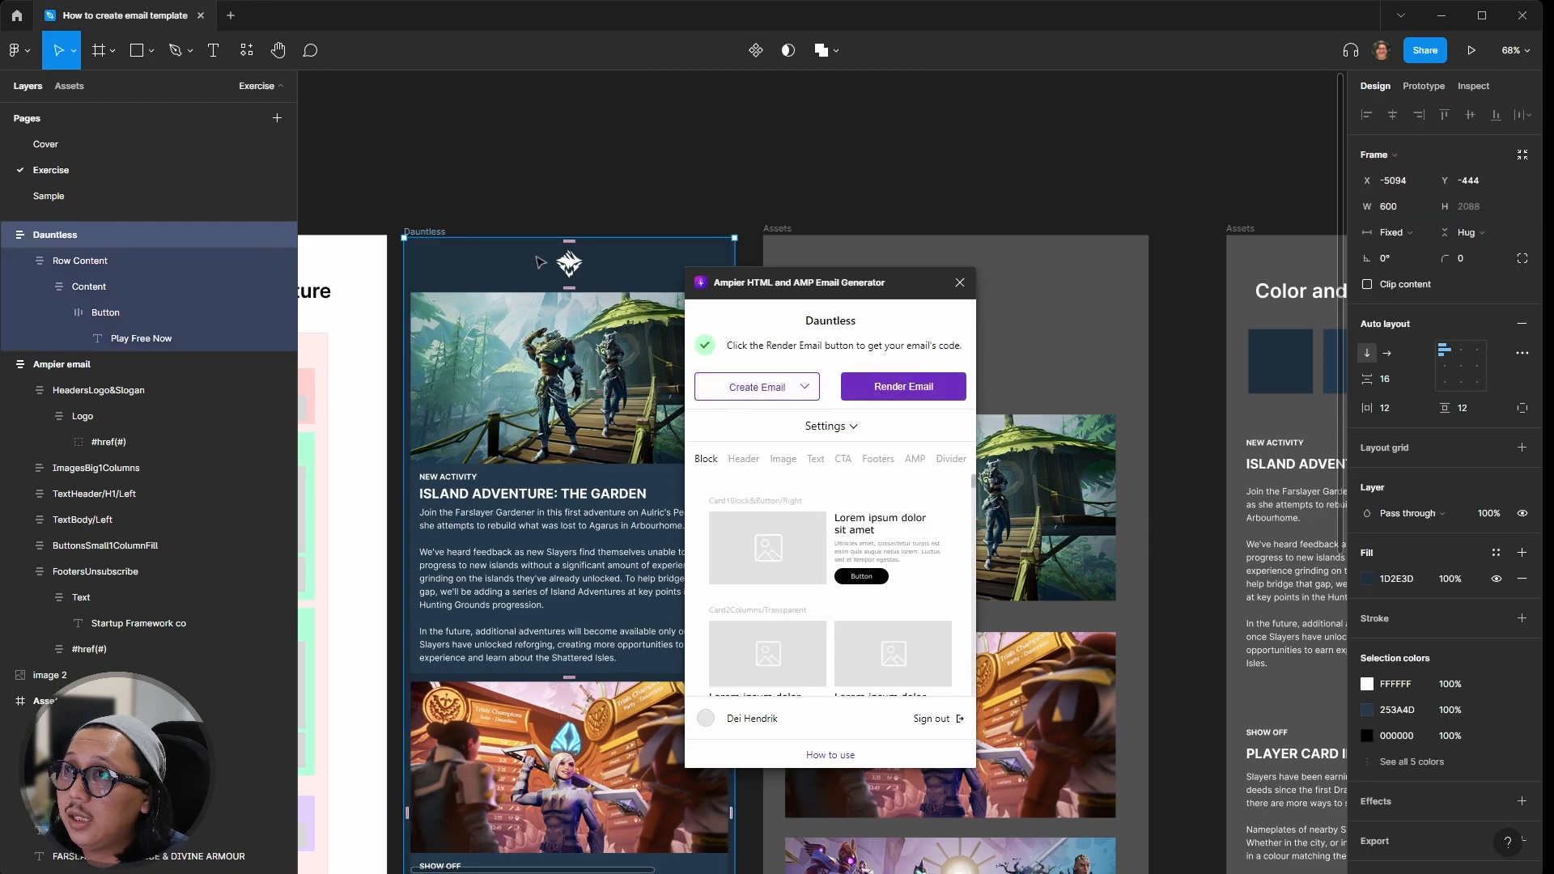
pyautogui.click(890, 396)
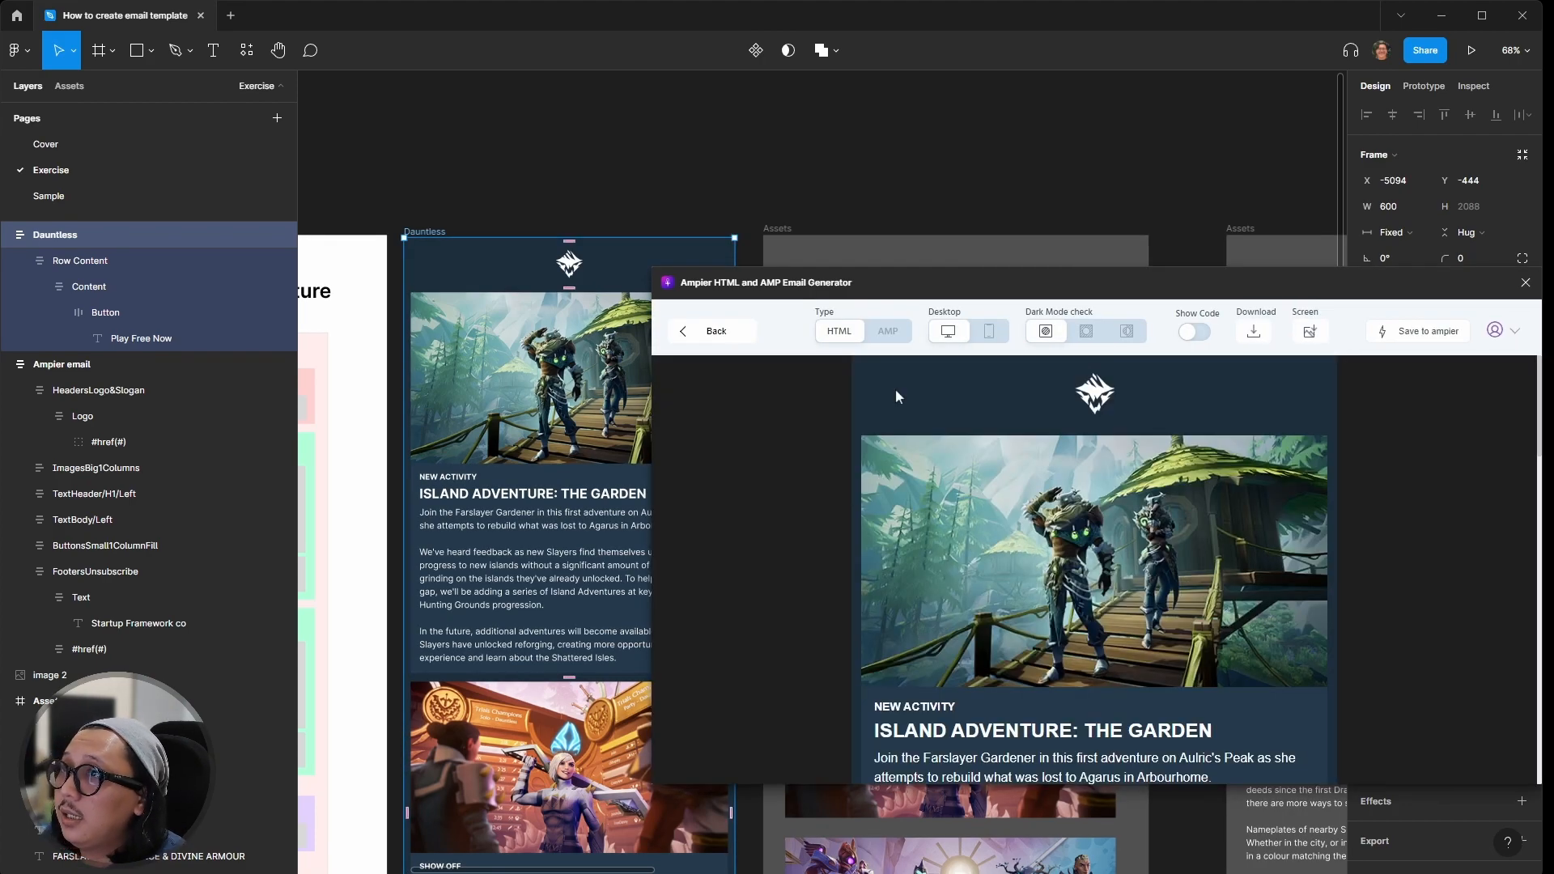
pyautogui.moveTo(940, 282); pyautogui.dragTo(842, 190)
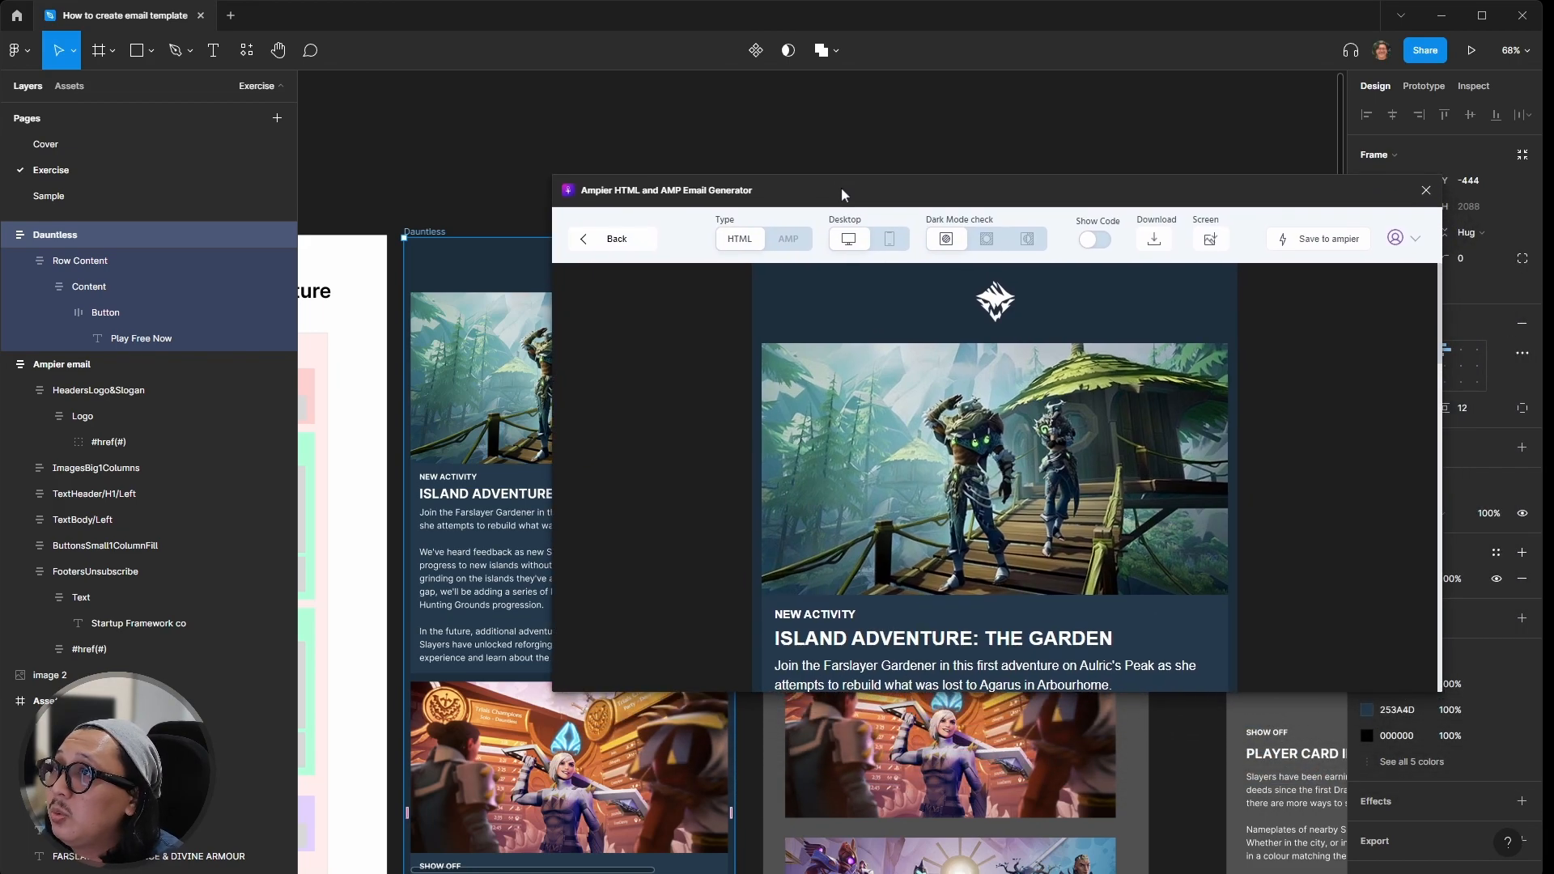
# Step: Switch the rendered email to the mobile preview and examine its images, text blocks and button from header to end
pyautogui.click(889, 240)
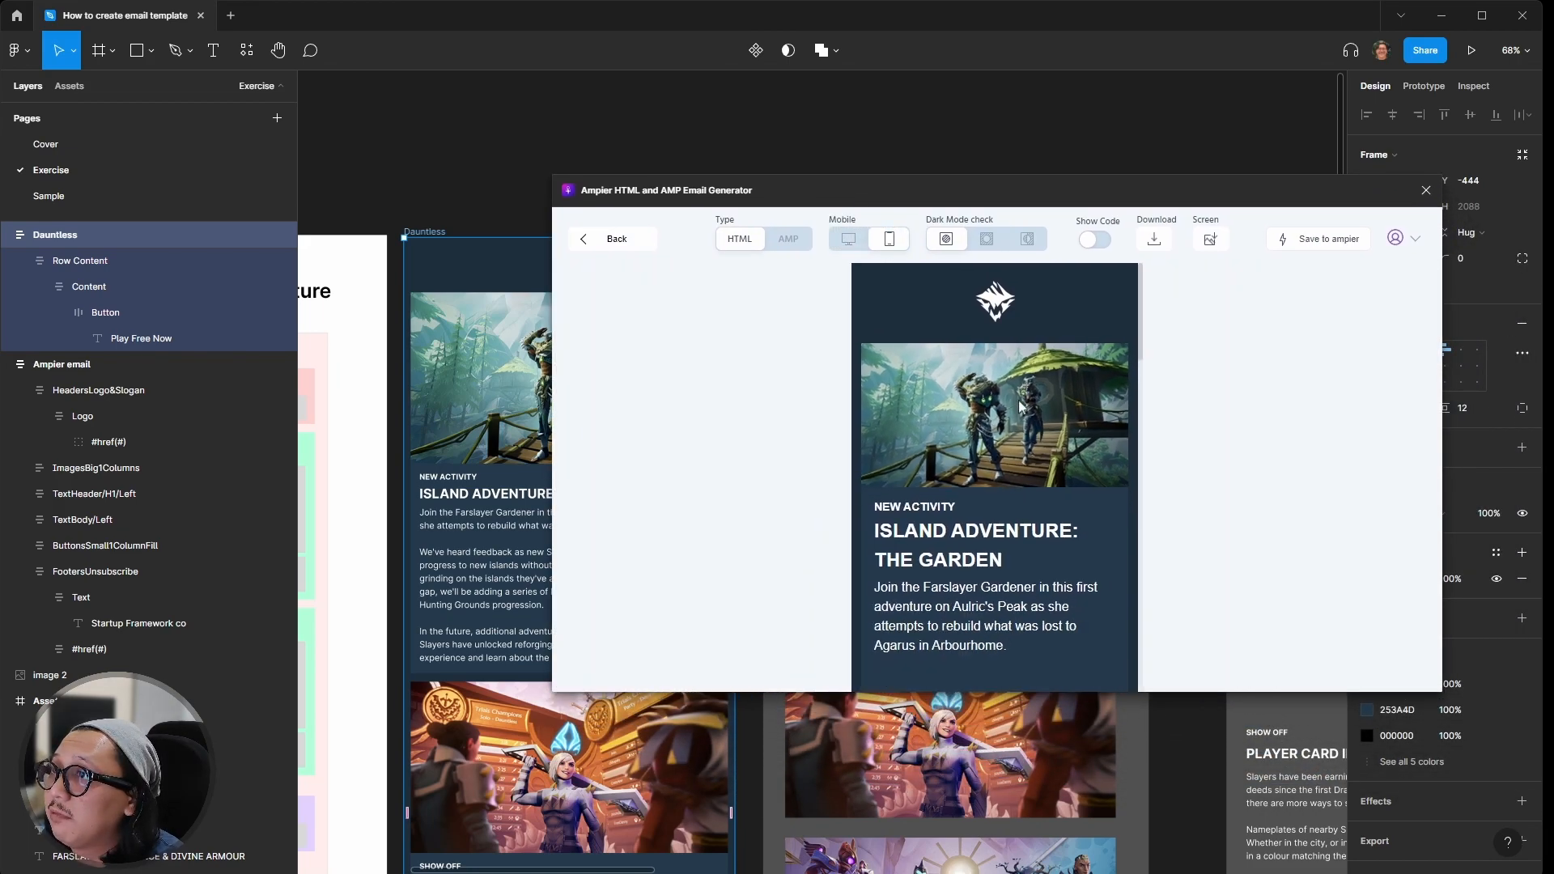
pyautogui.scroll(-6, 1020, 407)
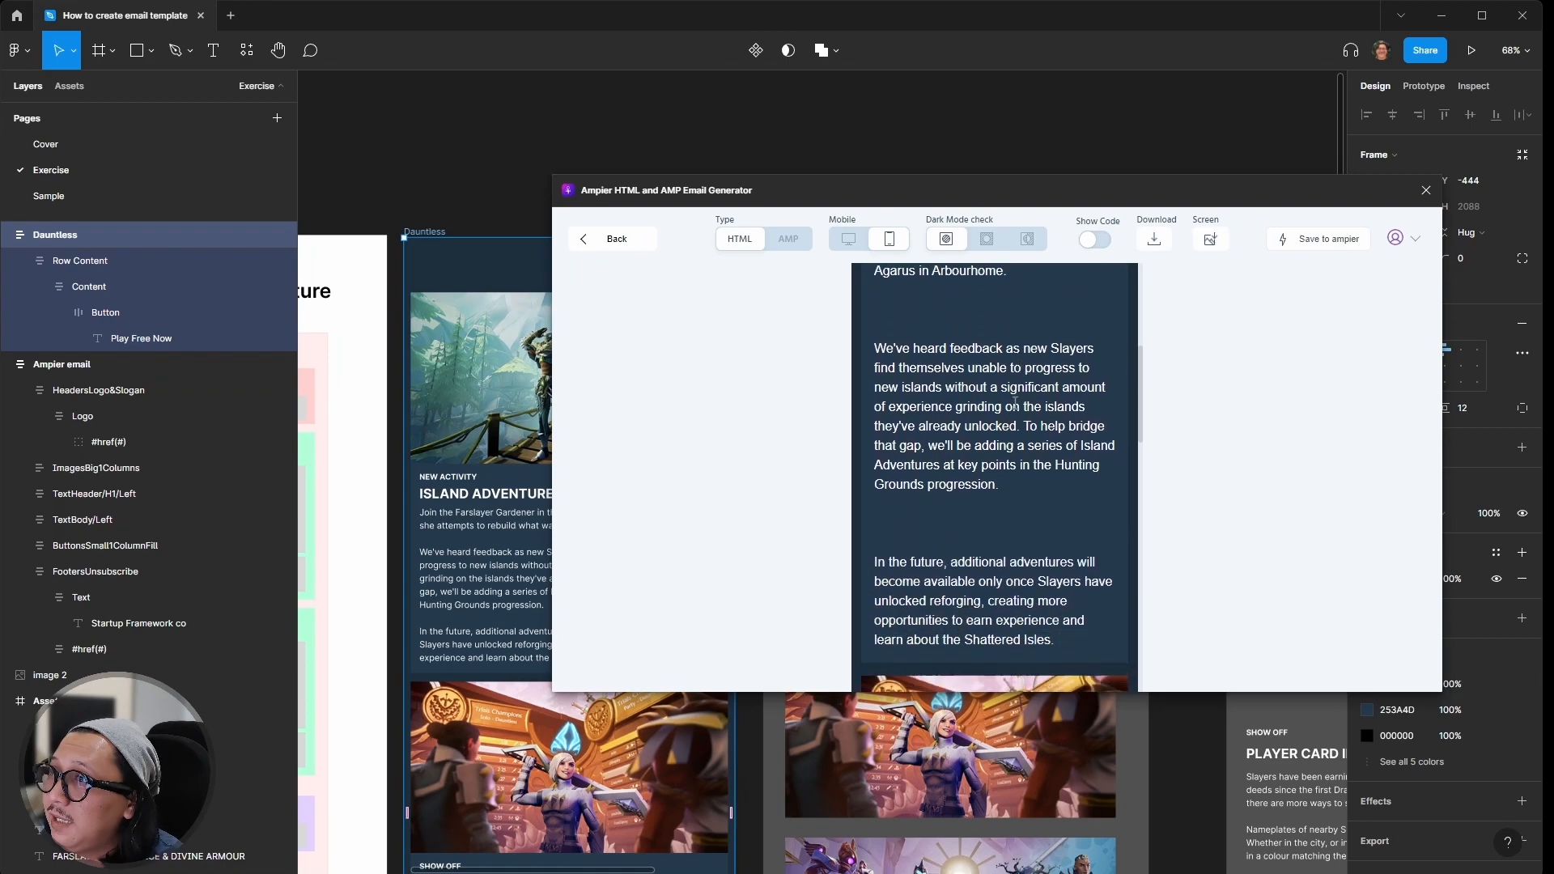
pyautogui.scroll(-8, 980, 440)
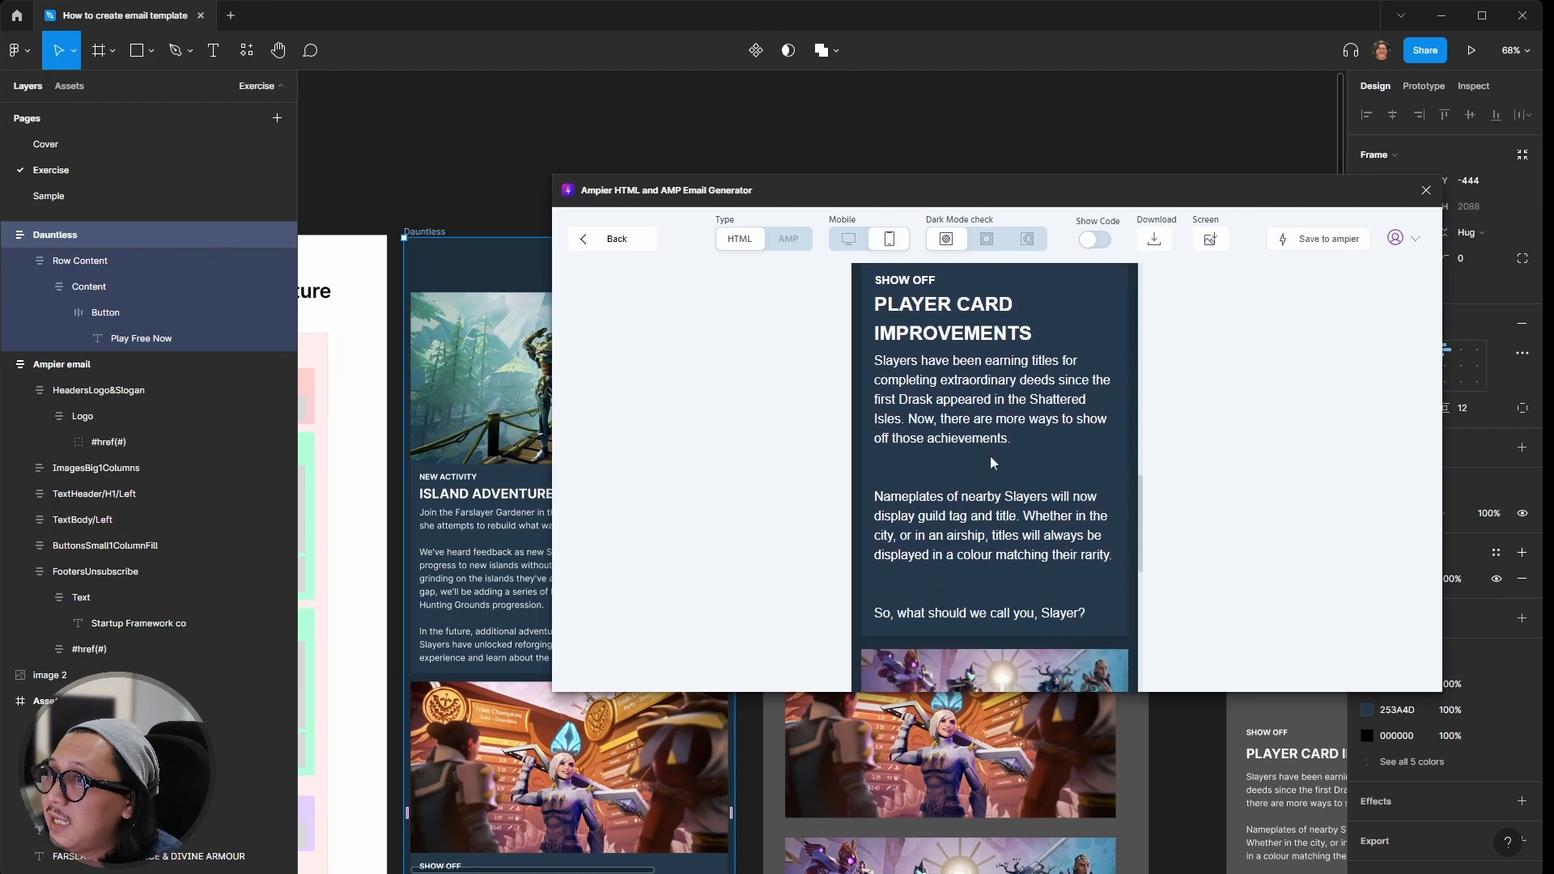
pyautogui.scroll(-6, 995, 470)
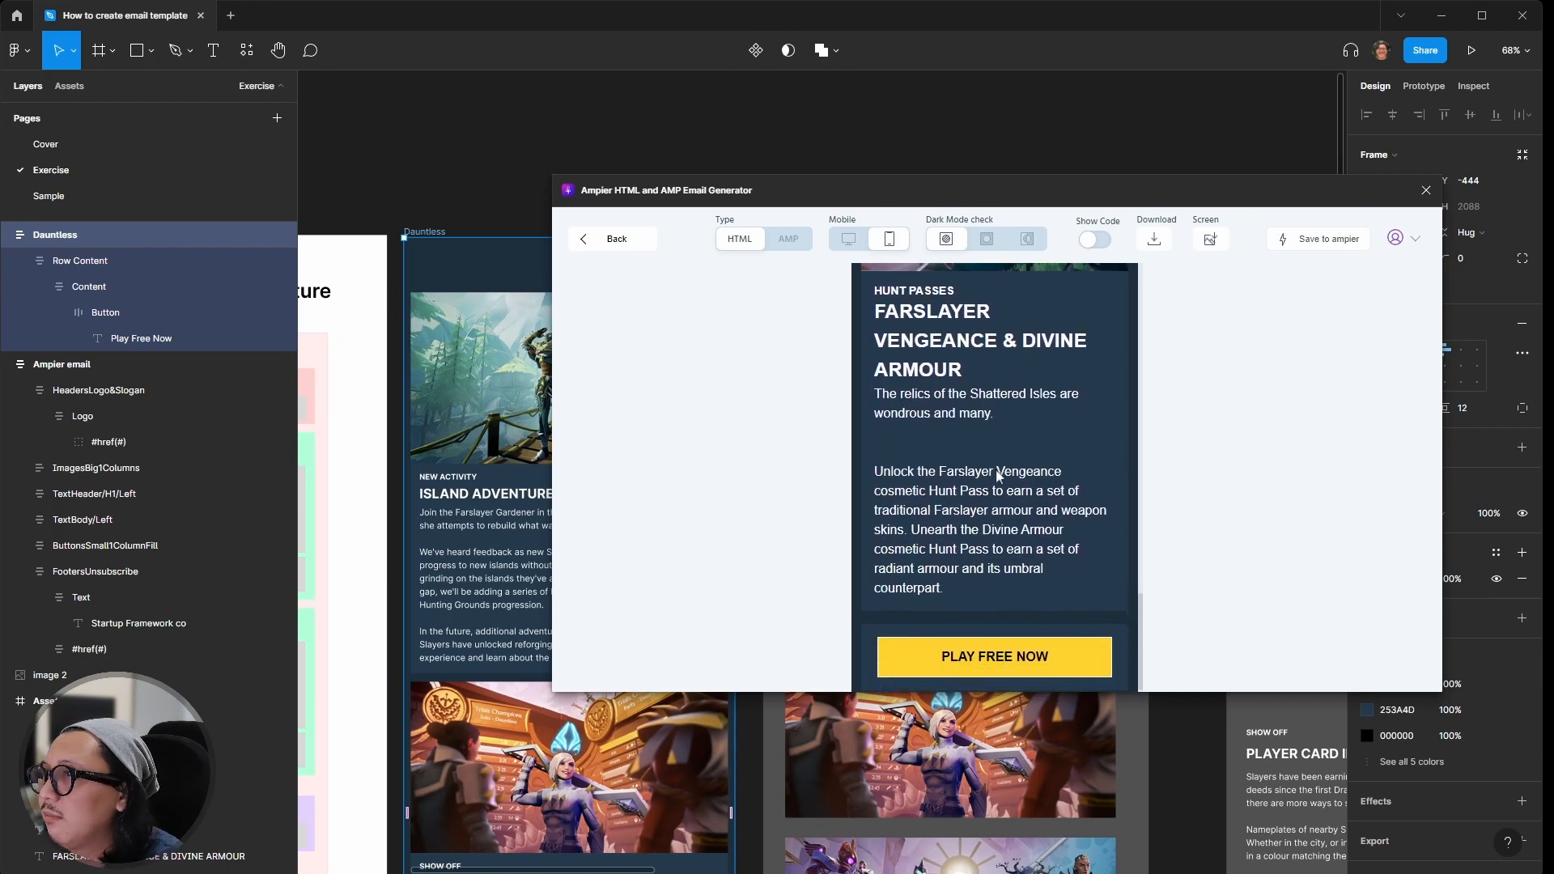
pyautogui.scroll(7, 1002, 481)
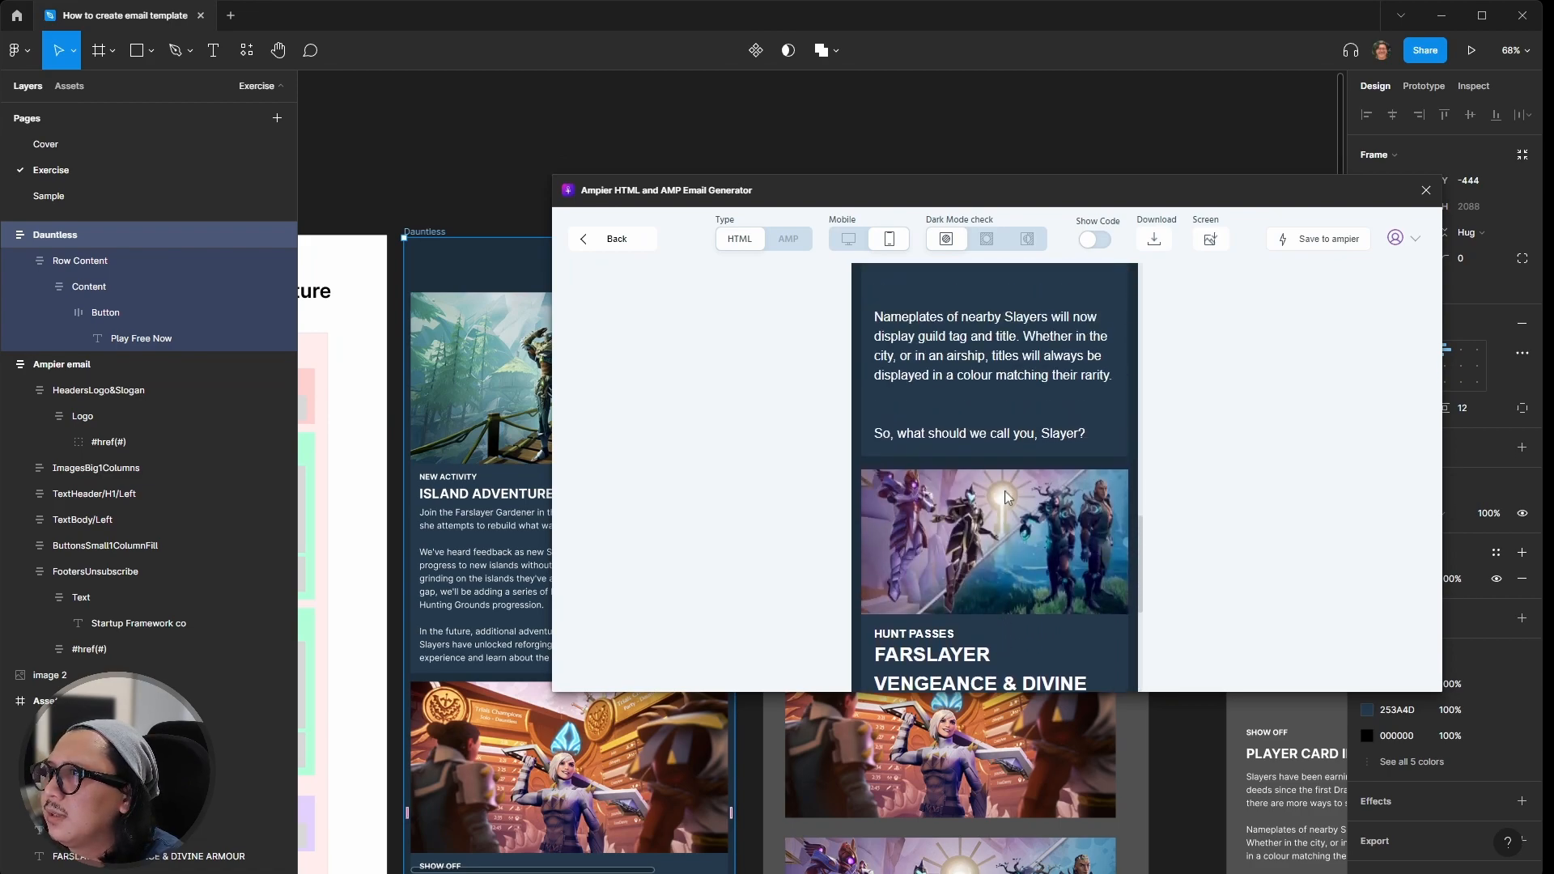
pyautogui.scroll(7, 1008, 497)
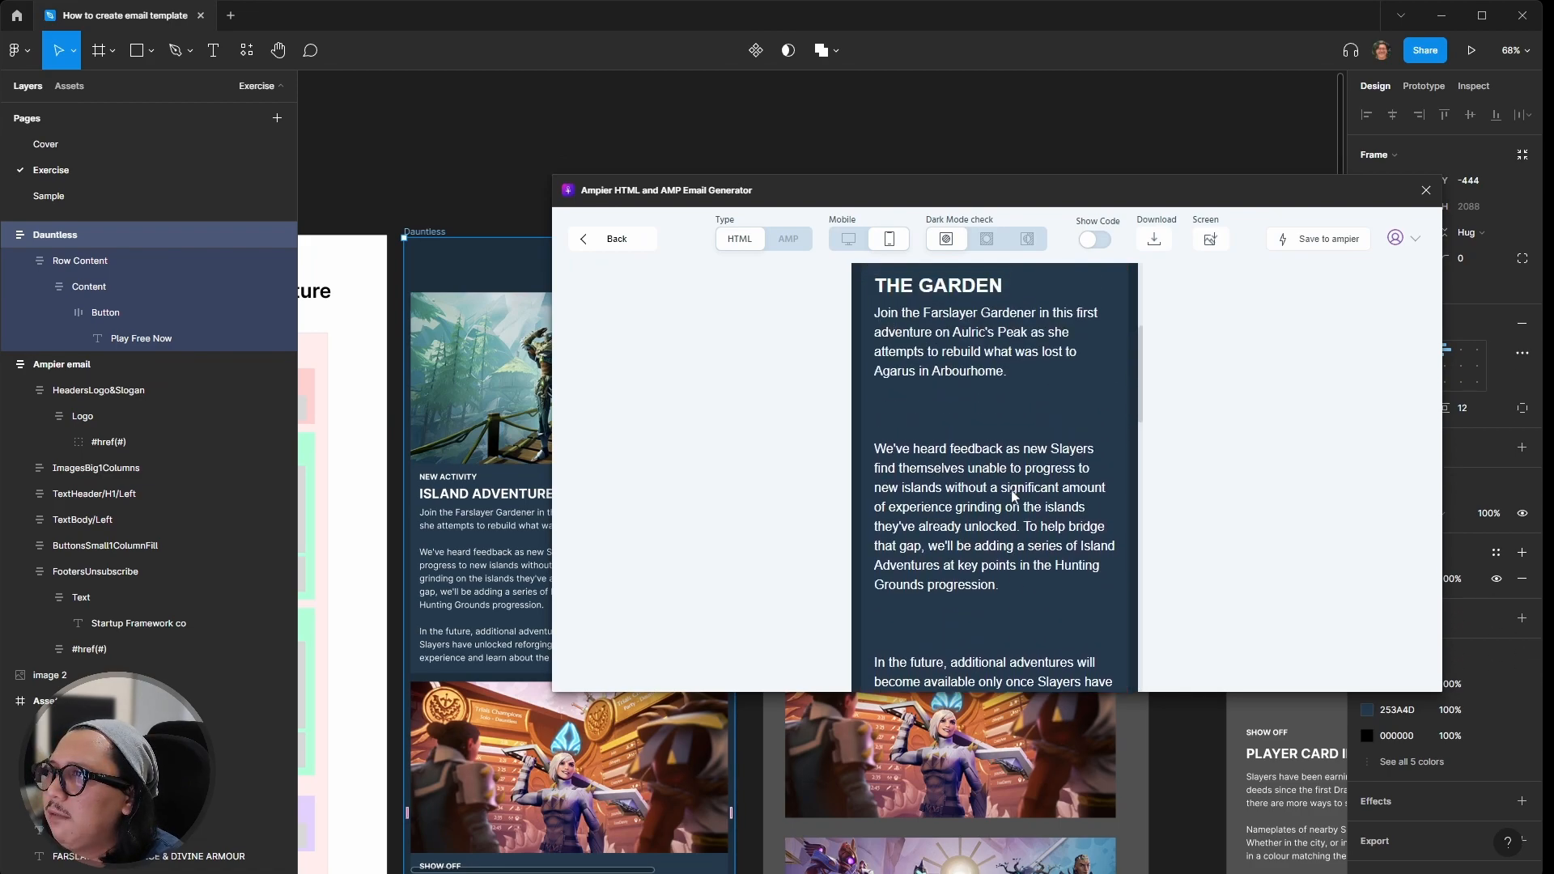
pyautogui.scroll(1, 1012, 494)
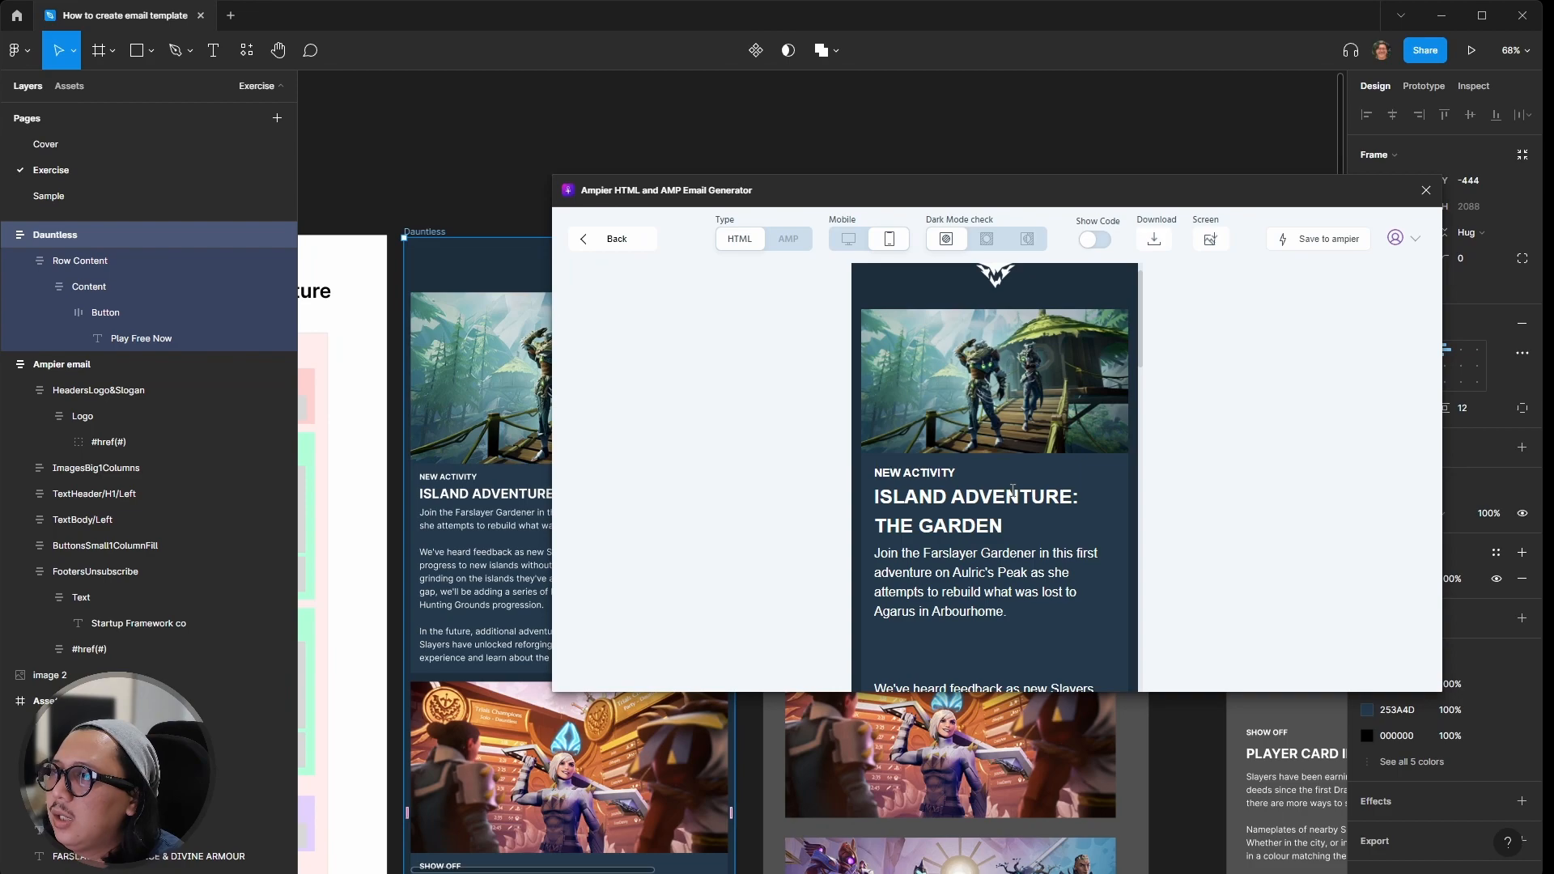
pyautogui.scroll(1, 1012, 491)
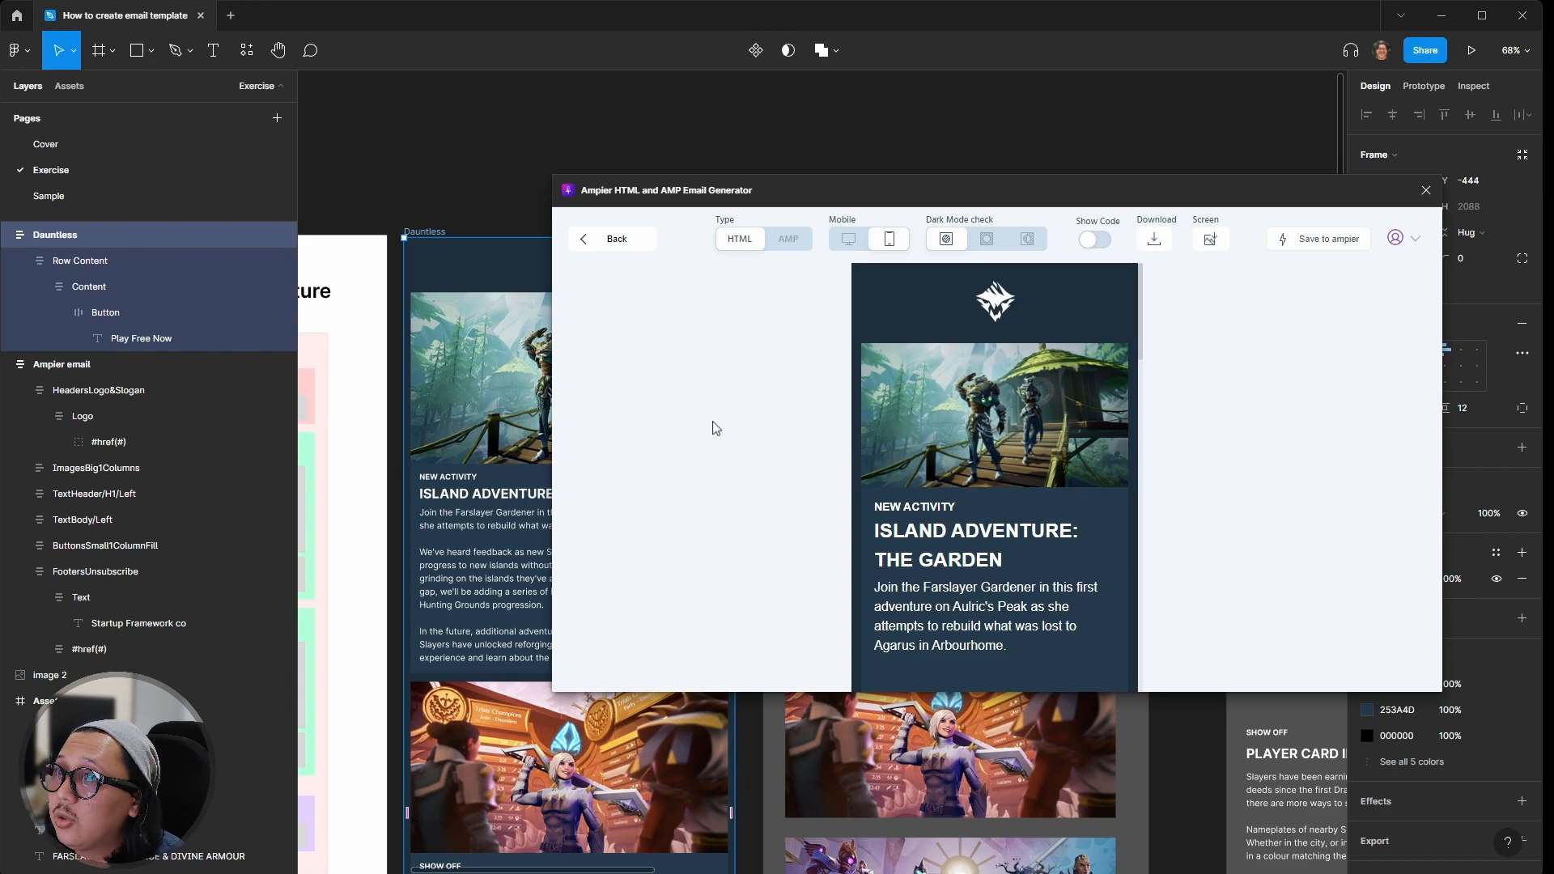
pyautogui.scroll(-3, 922, 483)
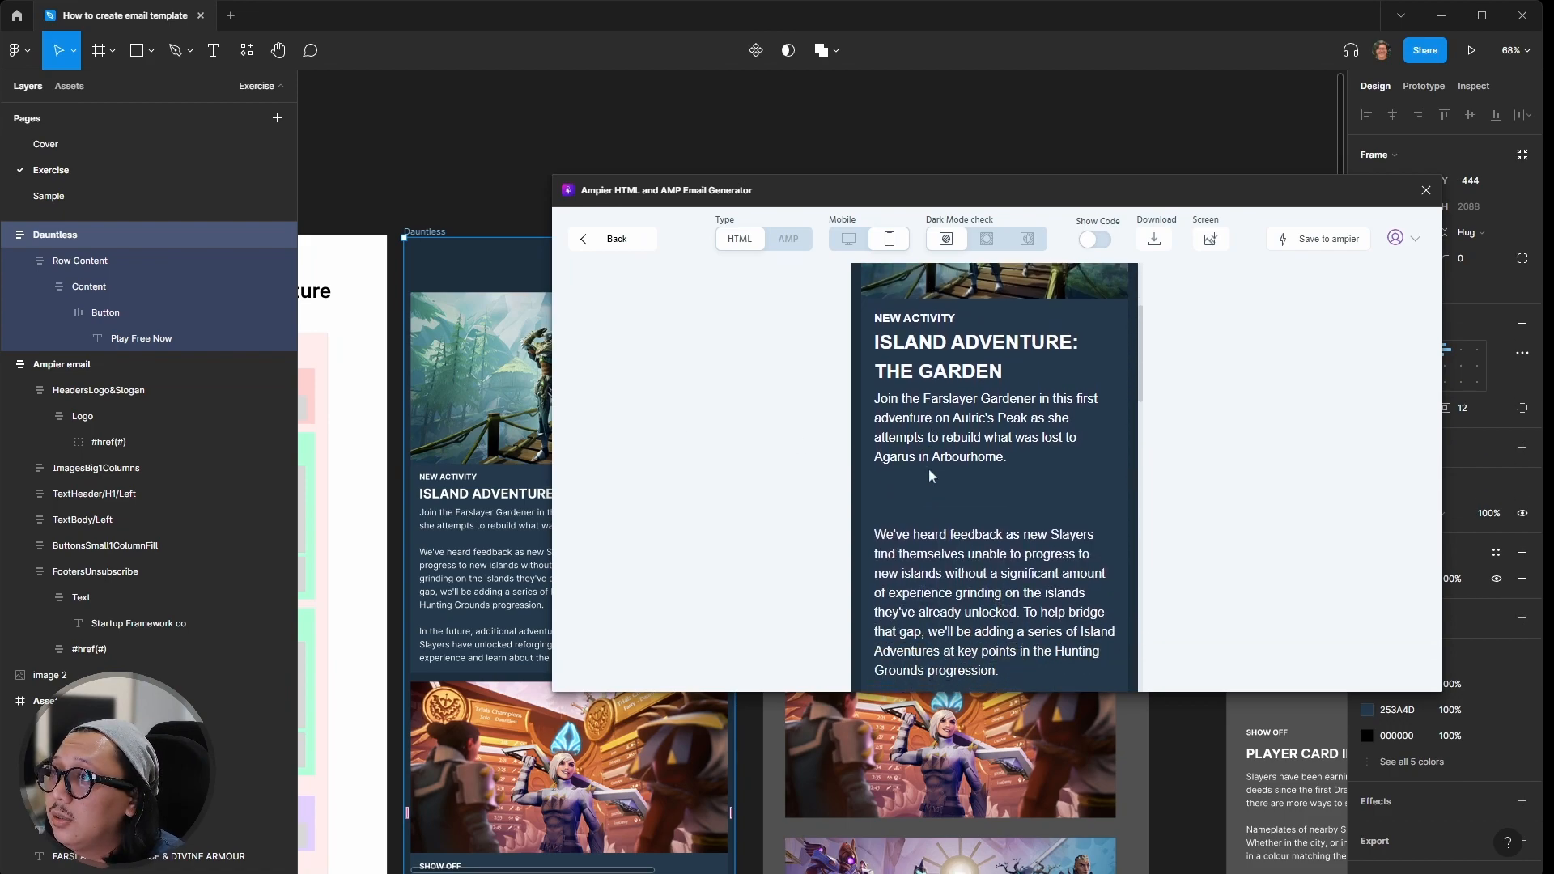
pyautogui.scroll(-1, 921, 502)
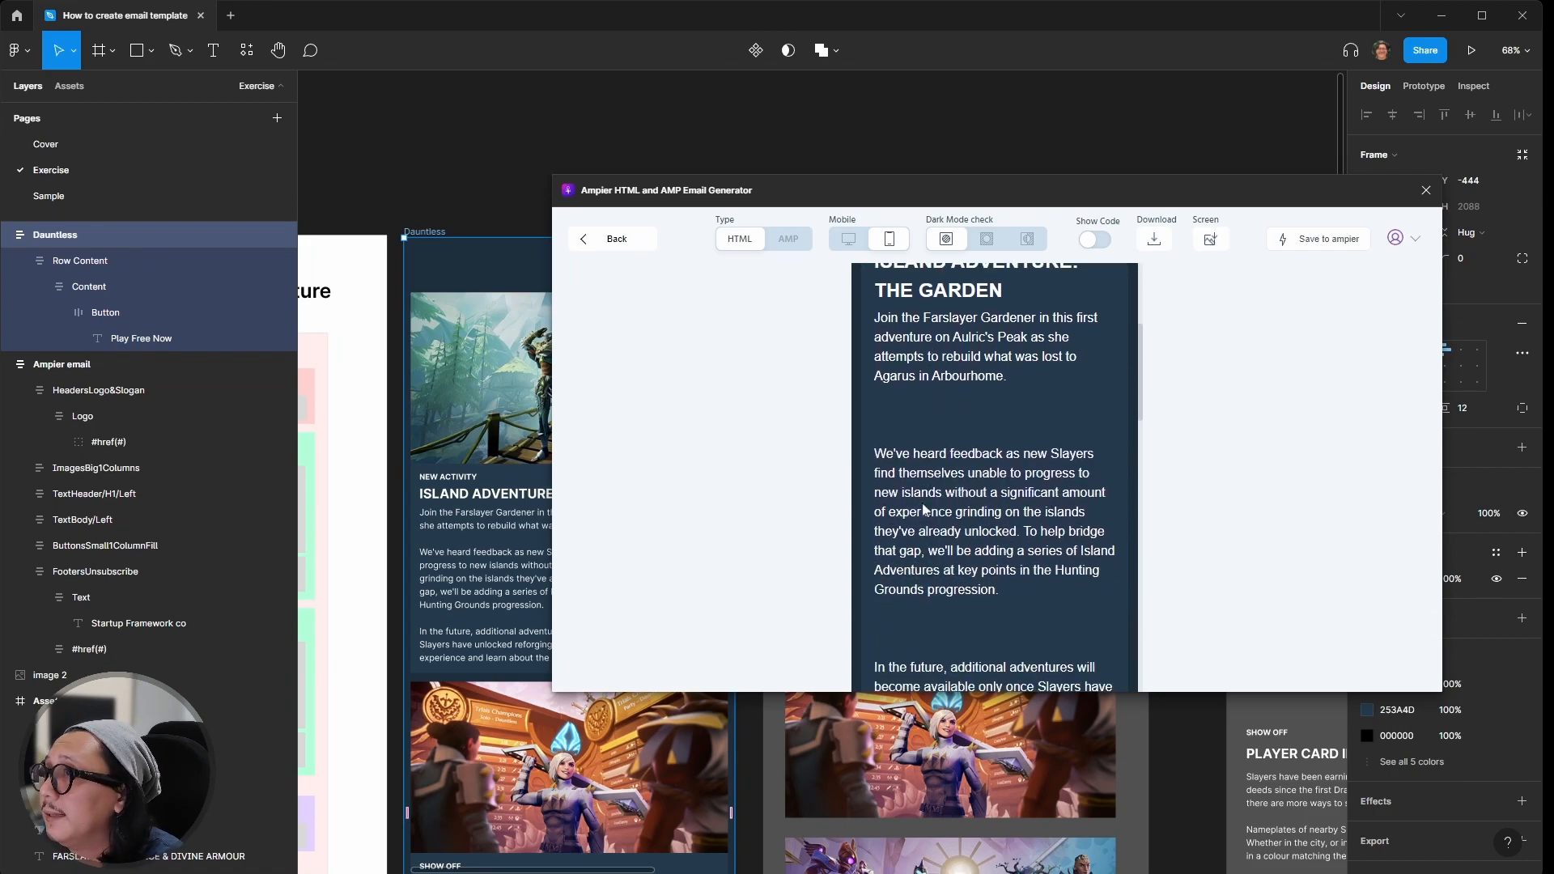
# Step: Leave the email preview, duplicate the Row header with the logo, and move the copy below the Play Free Now row
pyautogui.click(482, 185)
pyautogui.moveTo(636, 183); pyautogui.dragTo(926, 219)
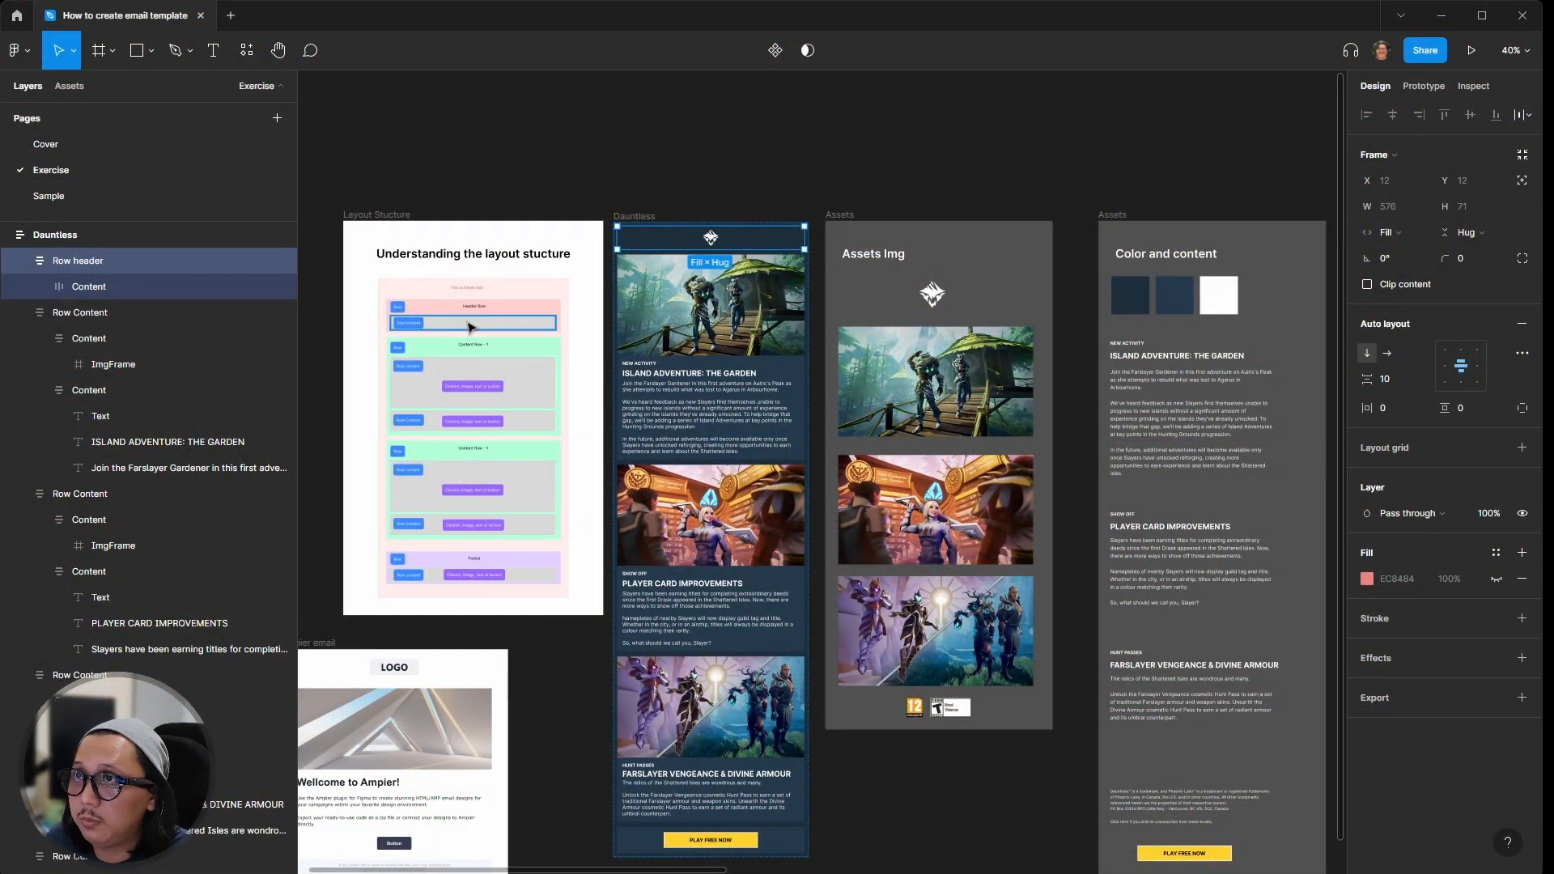
pyautogui.hotkey('ctrl', 'd')
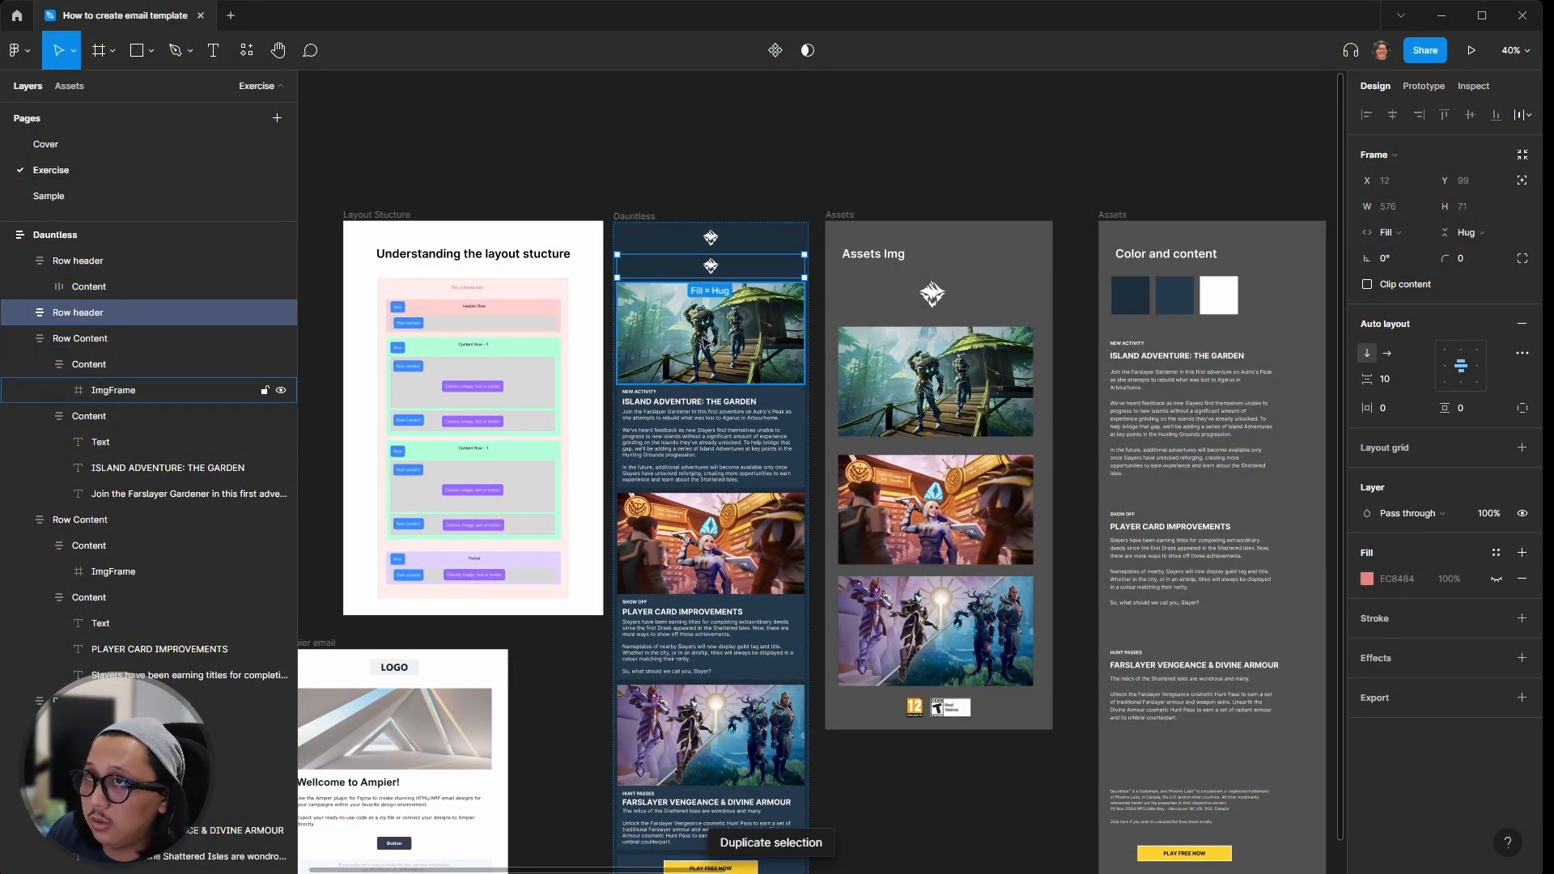
pyautogui.press('Down')
pyautogui.press('Down')
pyautogui.press('Down')
pyautogui.press('Down')
pyautogui.scroll(-2, 722, 364)
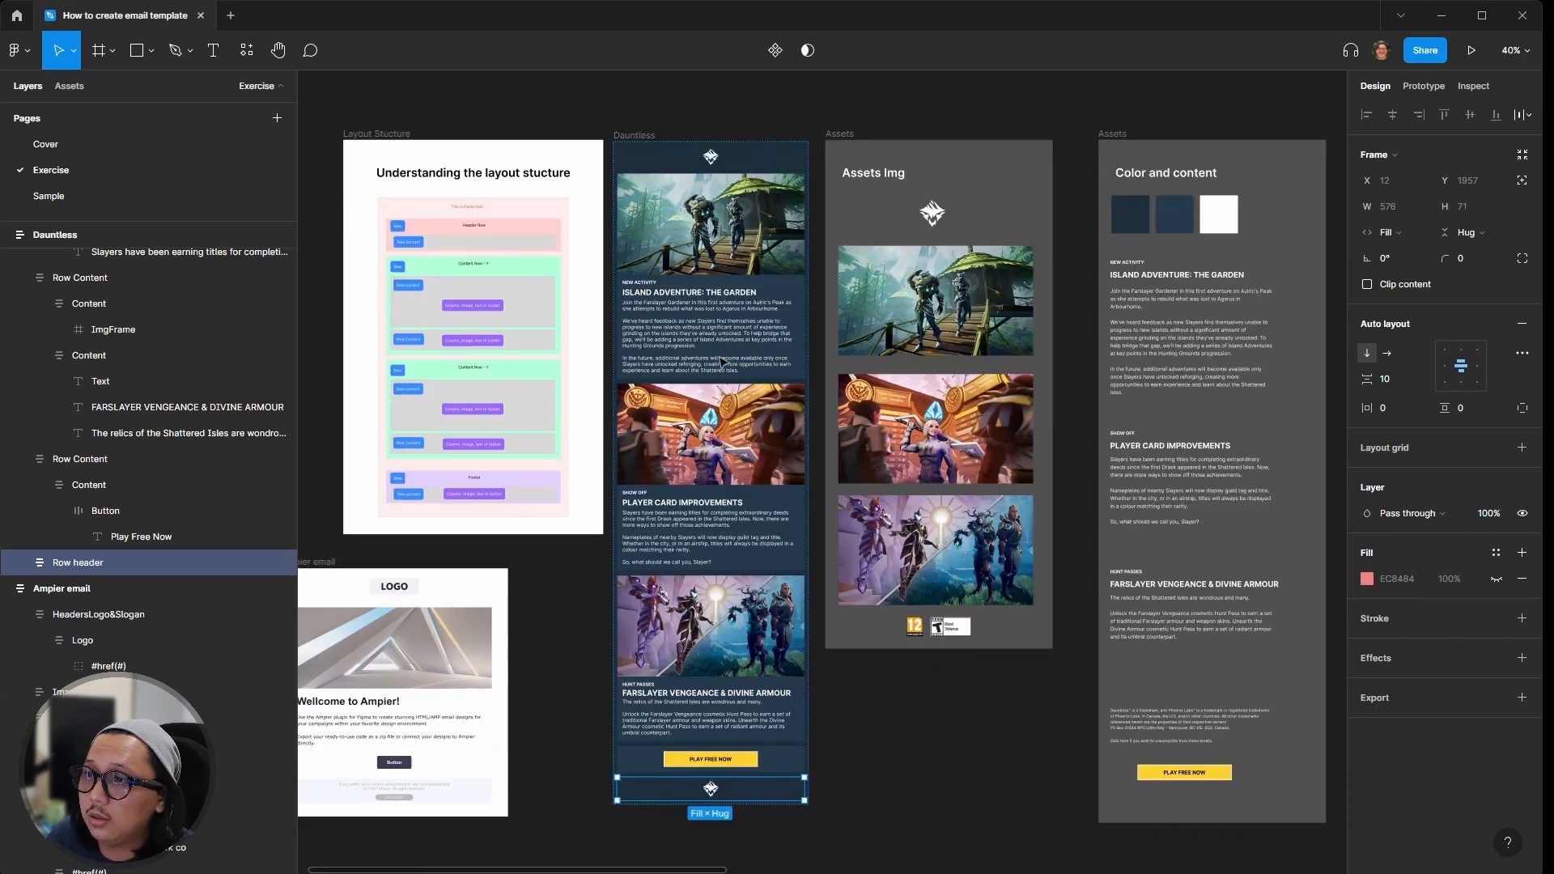
# Step: Duplicate the 155 × 51 logo image frame inside the copied header row so two image frames sit side by side
pyautogui.scroll(5, 713, 789)
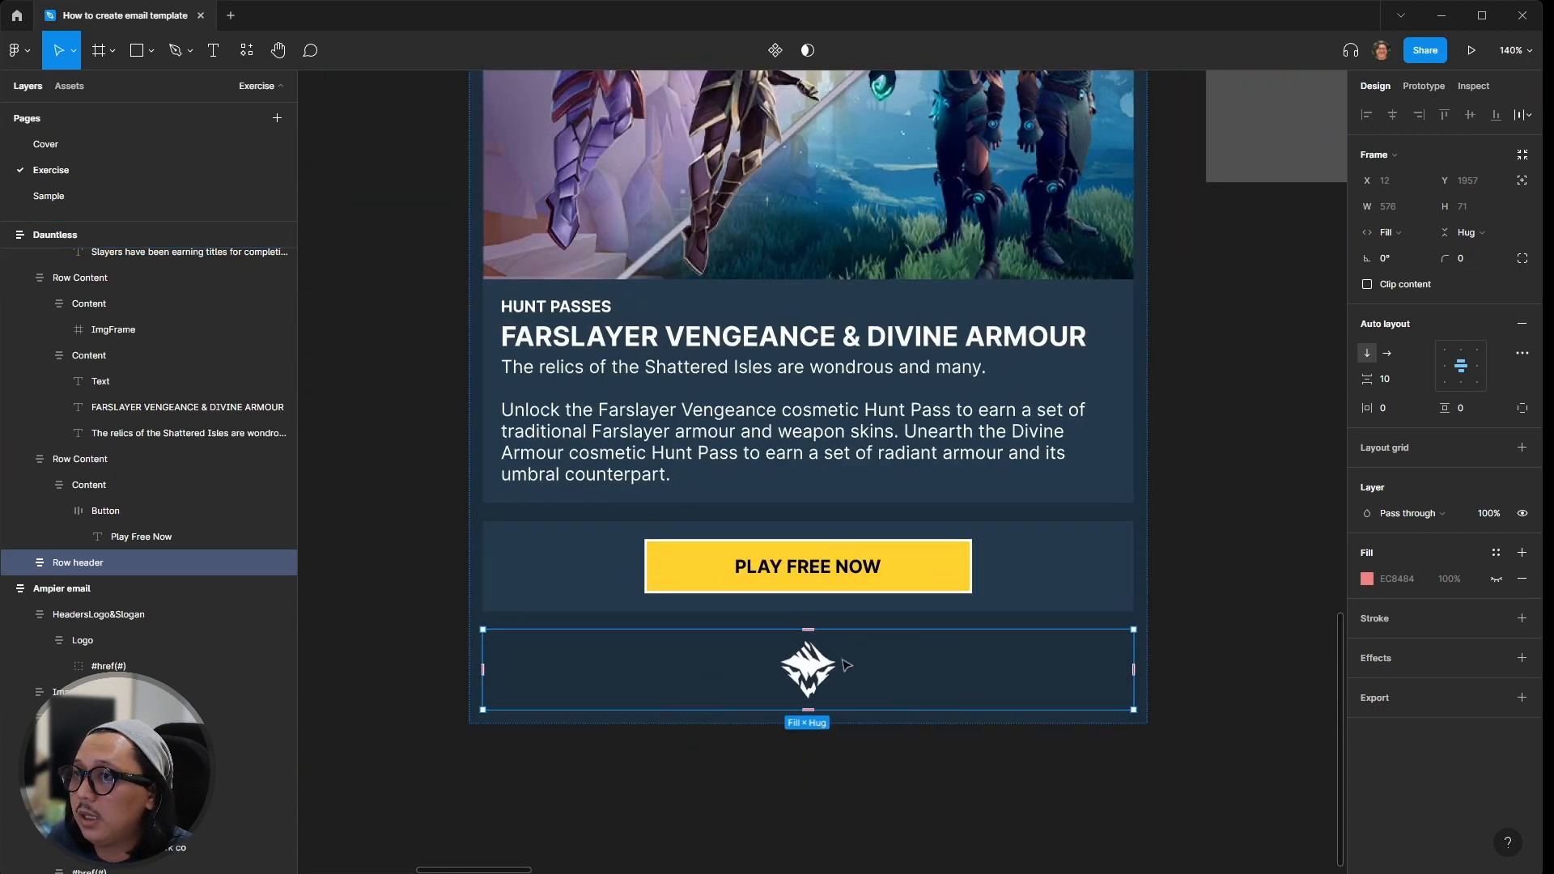
pyautogui.doubleClick(843, 661)
pyautogui.doubleClick(831, 663)
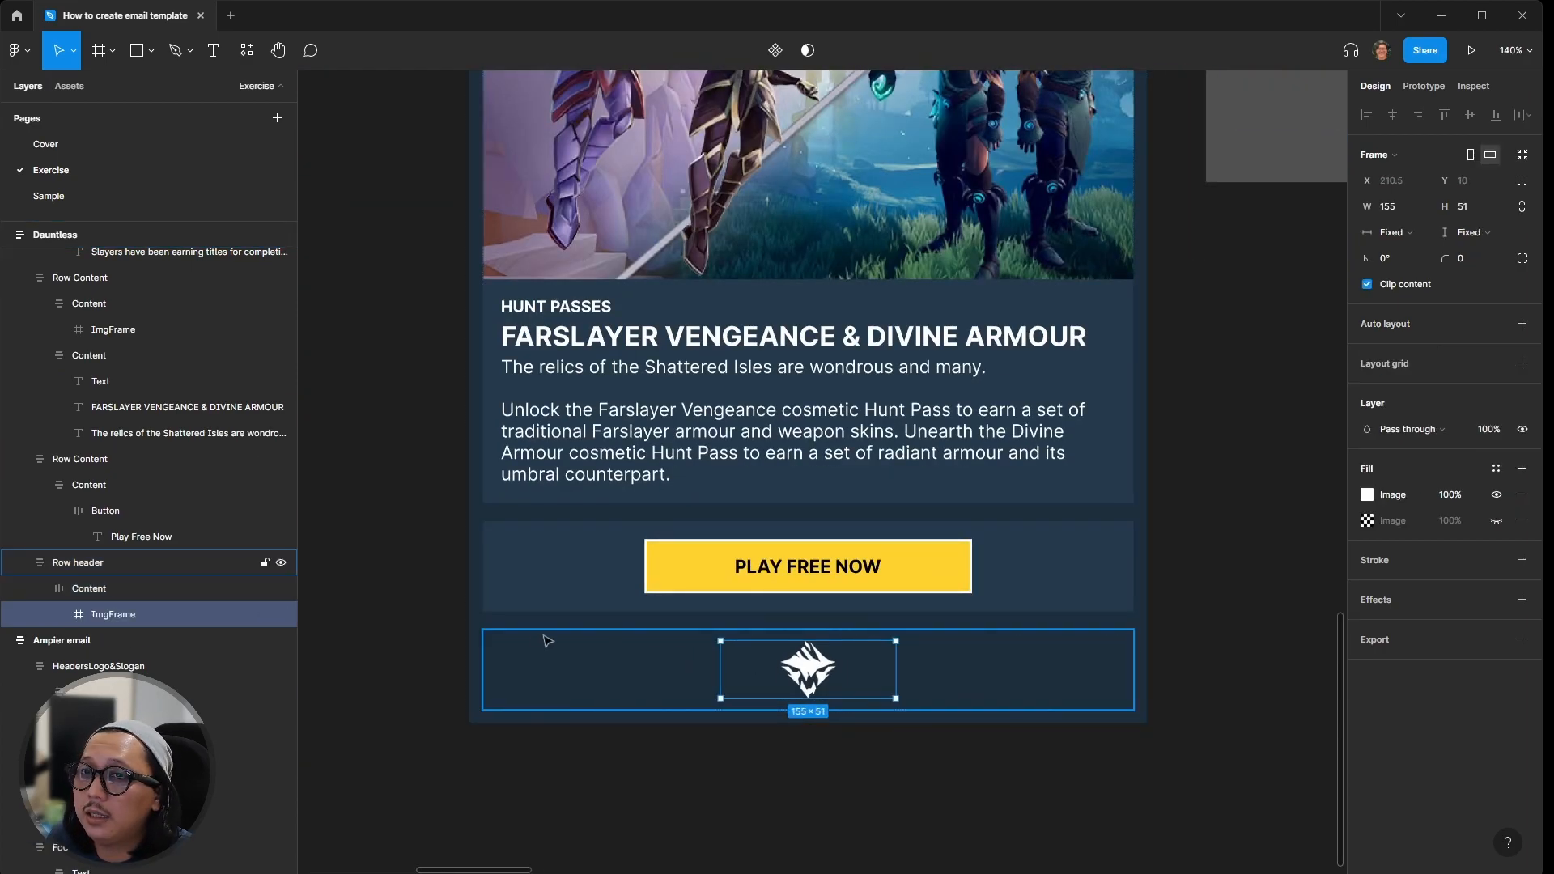
pyautogui.hscroll(2, 557, 641)
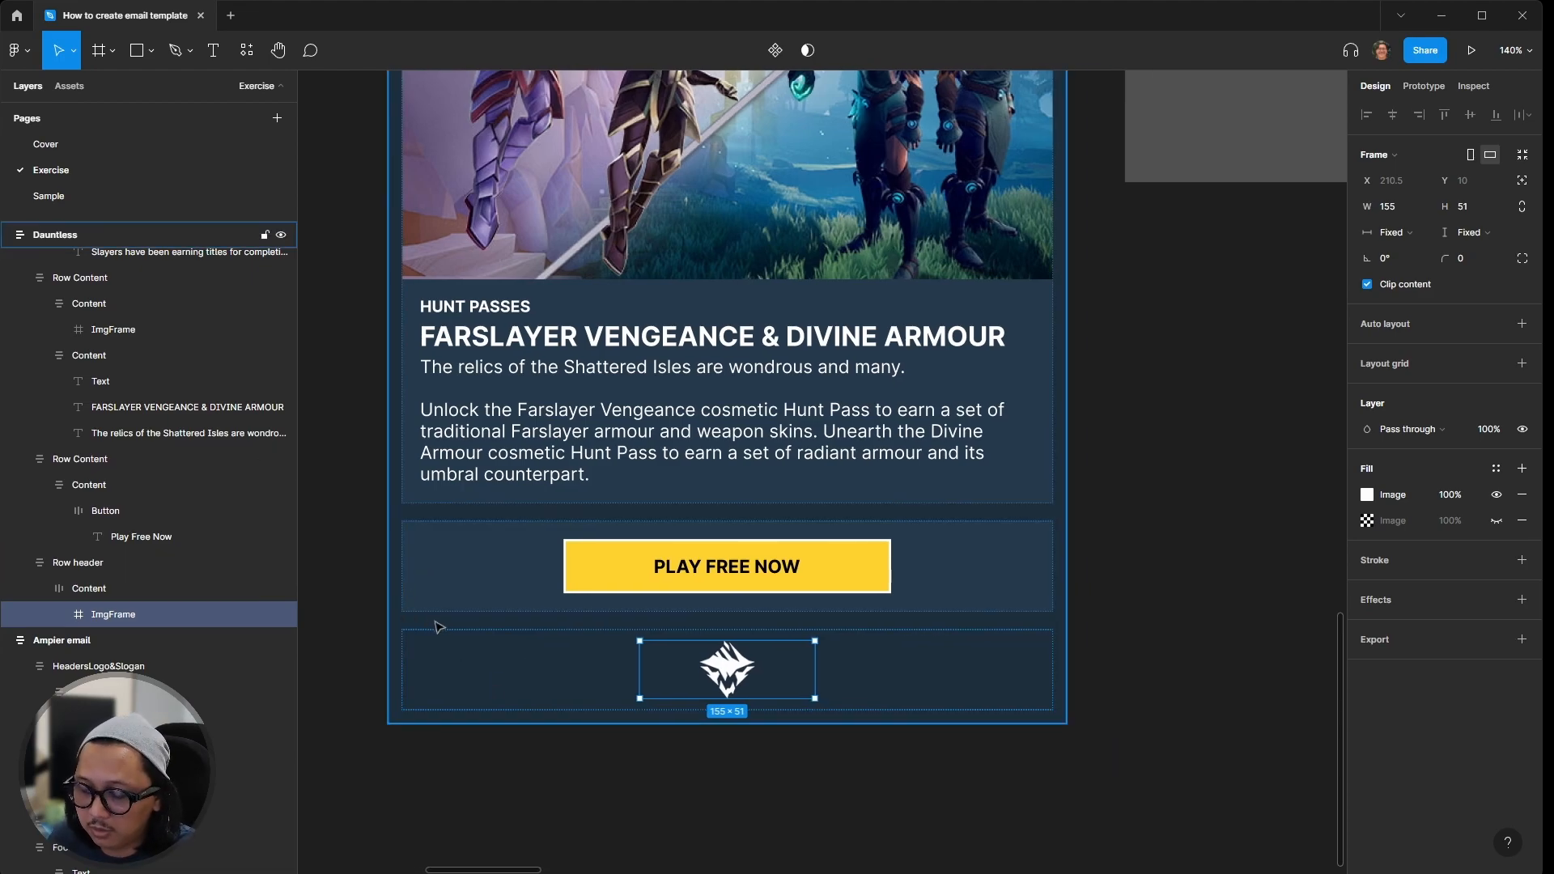
pyautogui.hotkey('ctrl', 'd')
pyautogui.click(634, 665)
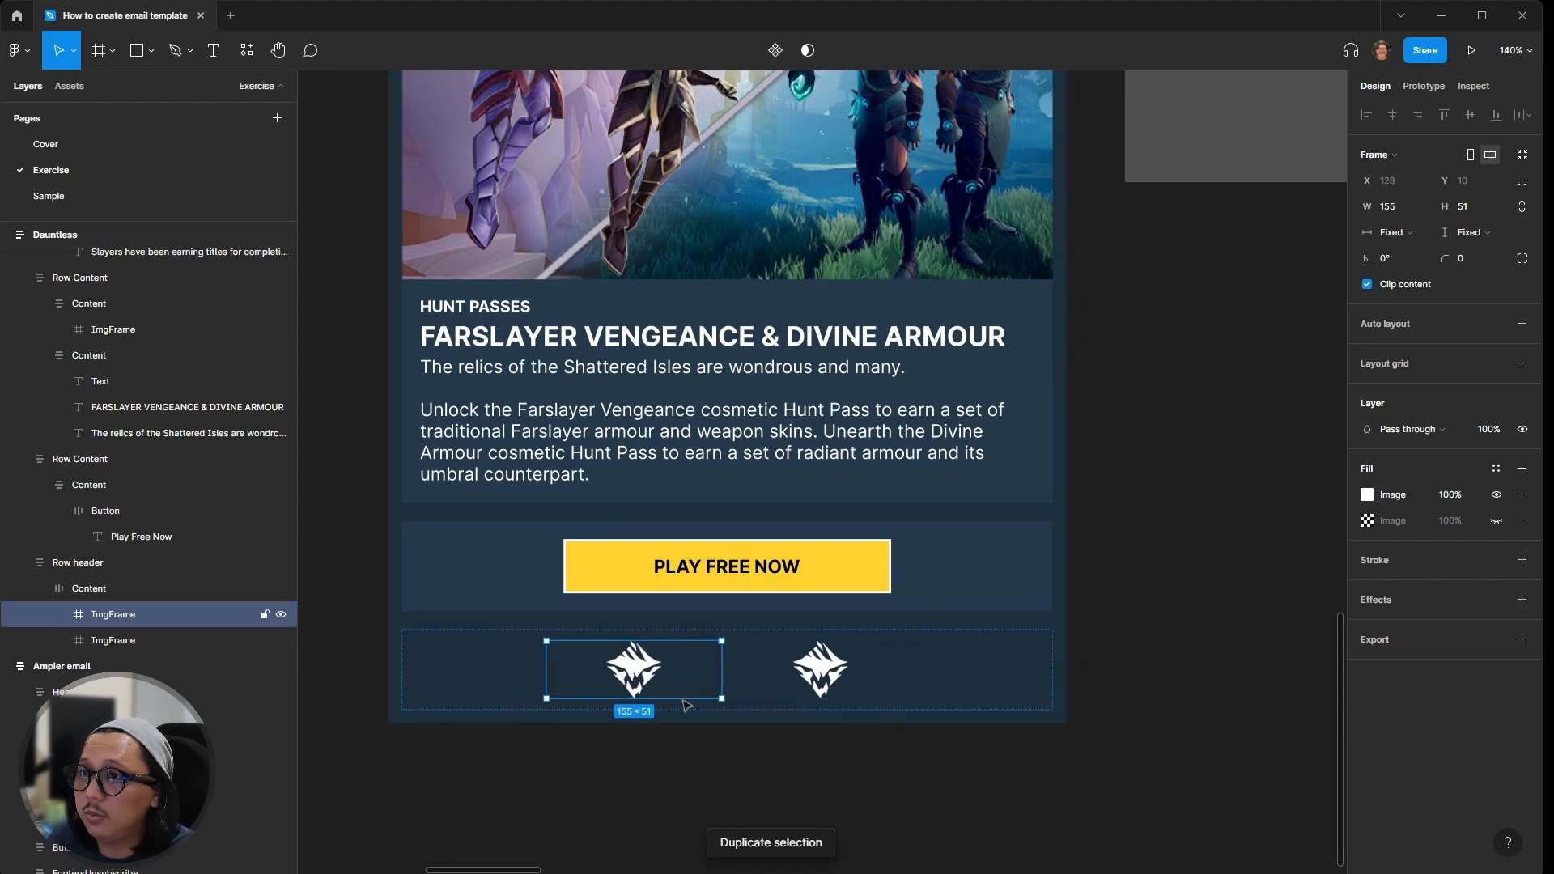
# Step: Copy the image fill of the pegi rating asset and paste it into the first image frame of the copied row
pyautogui.scroll(-5, 703, 704)
pyautogui.hscroll(3, 702, 704)
pyautogui.click(931, 429)
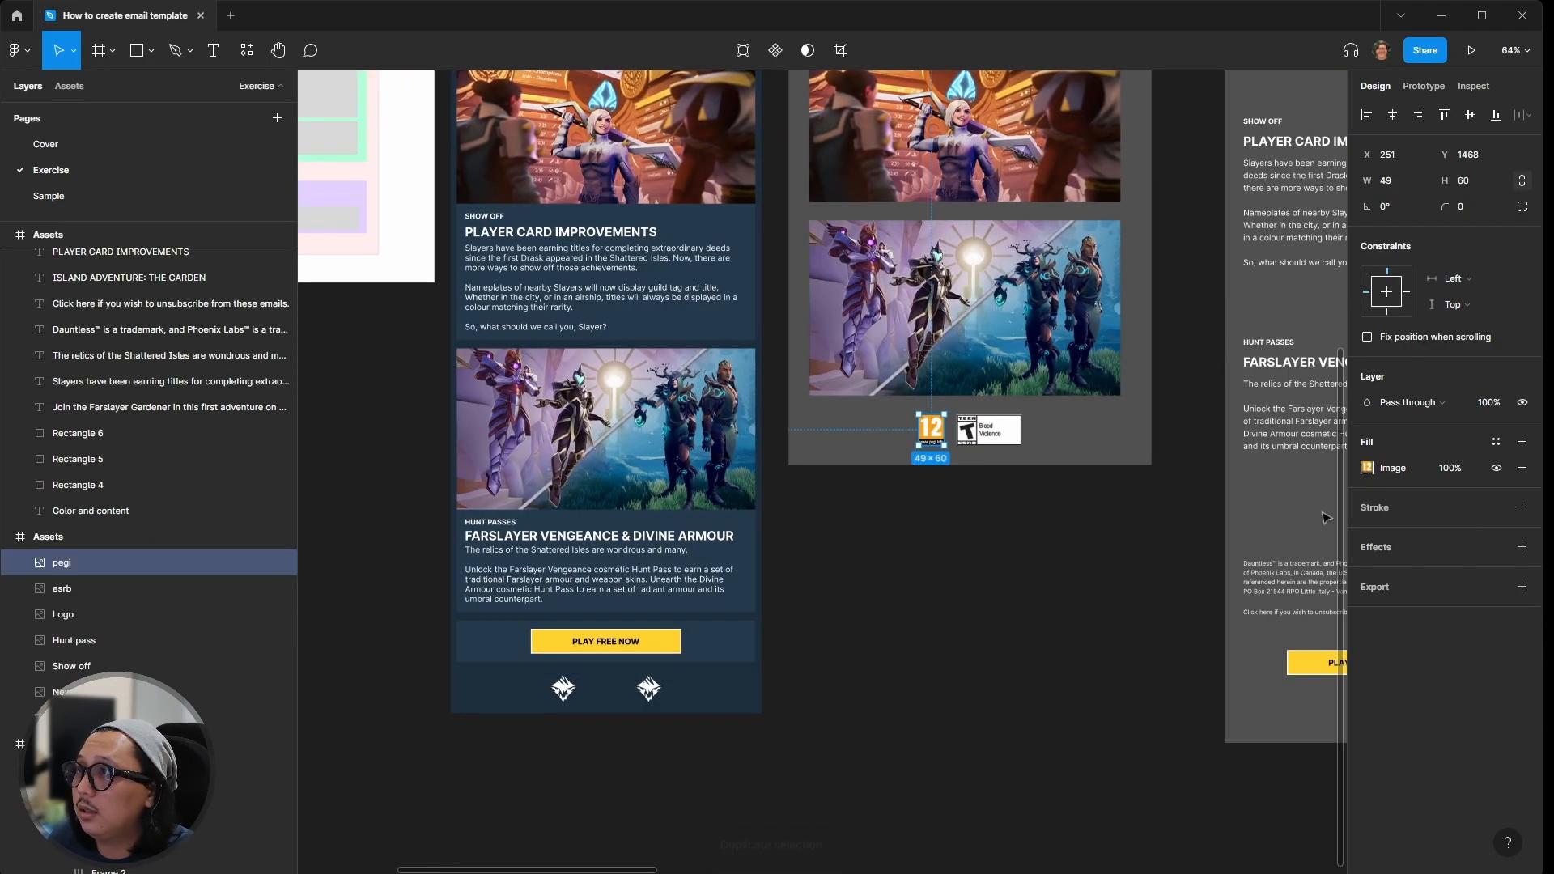
pyautogui.click(1366, 469)
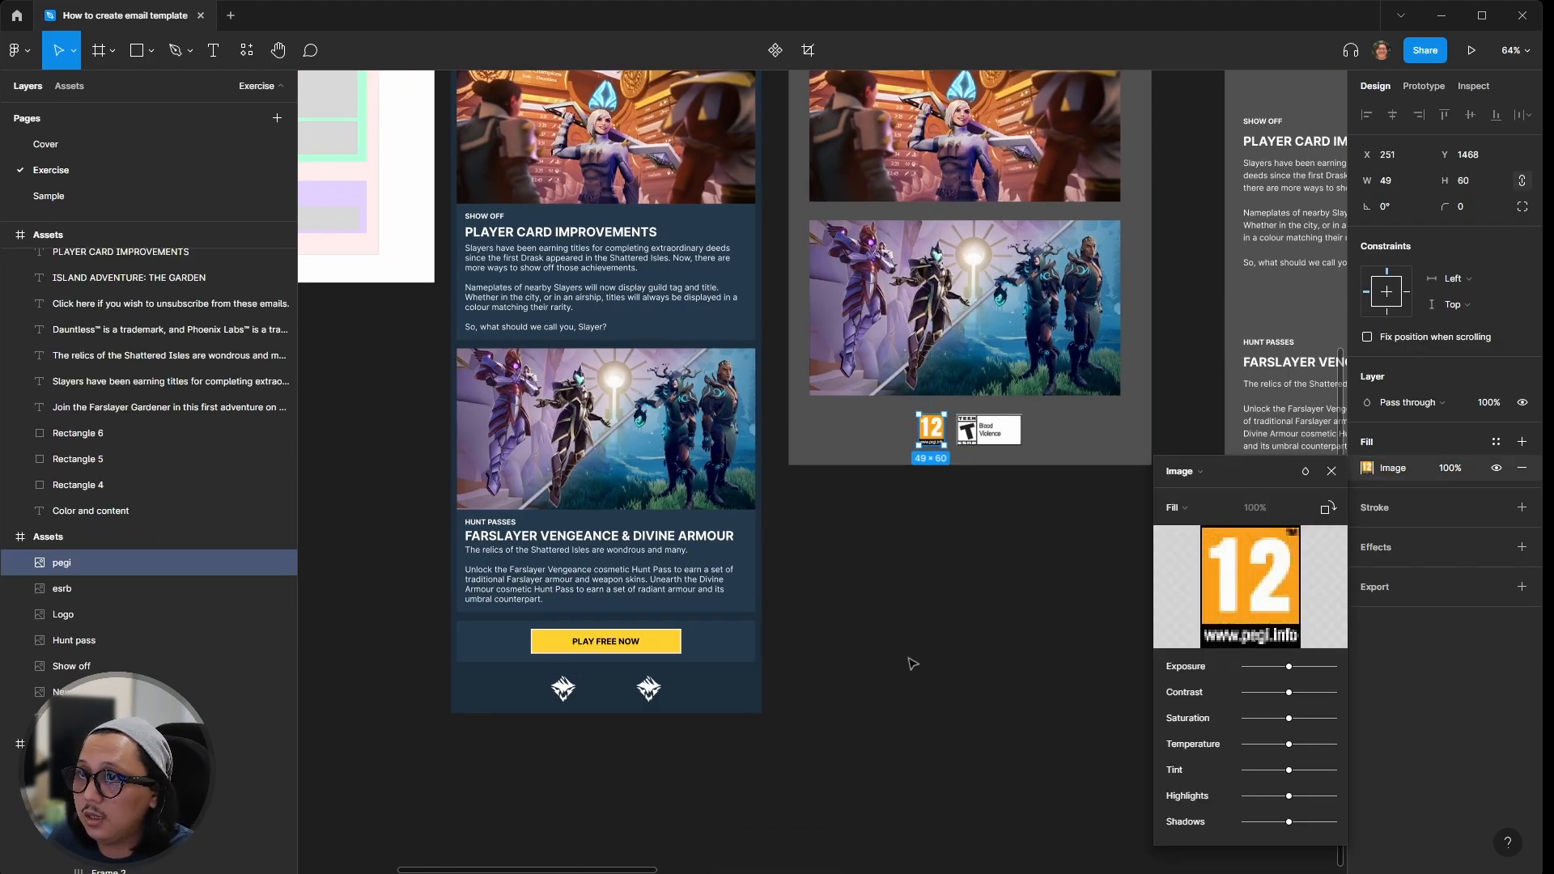
pyautogui.scroll(5, 530, 697)
pyautogui.press('Escape')
pyautogui.click(603, 686)
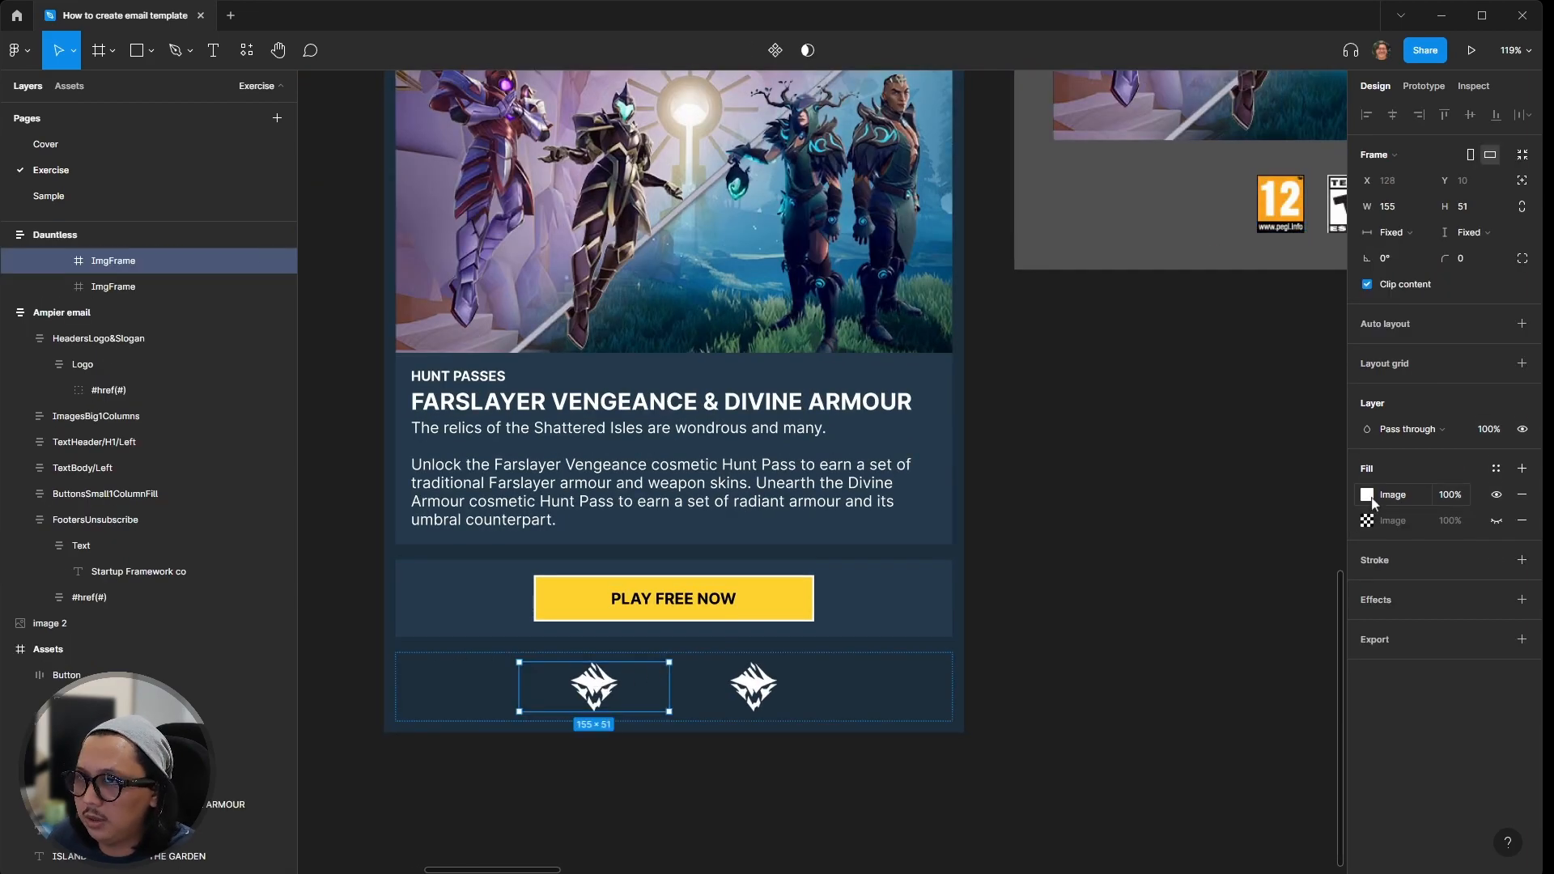
pyautogui.hotkey('ctrl', 'v')
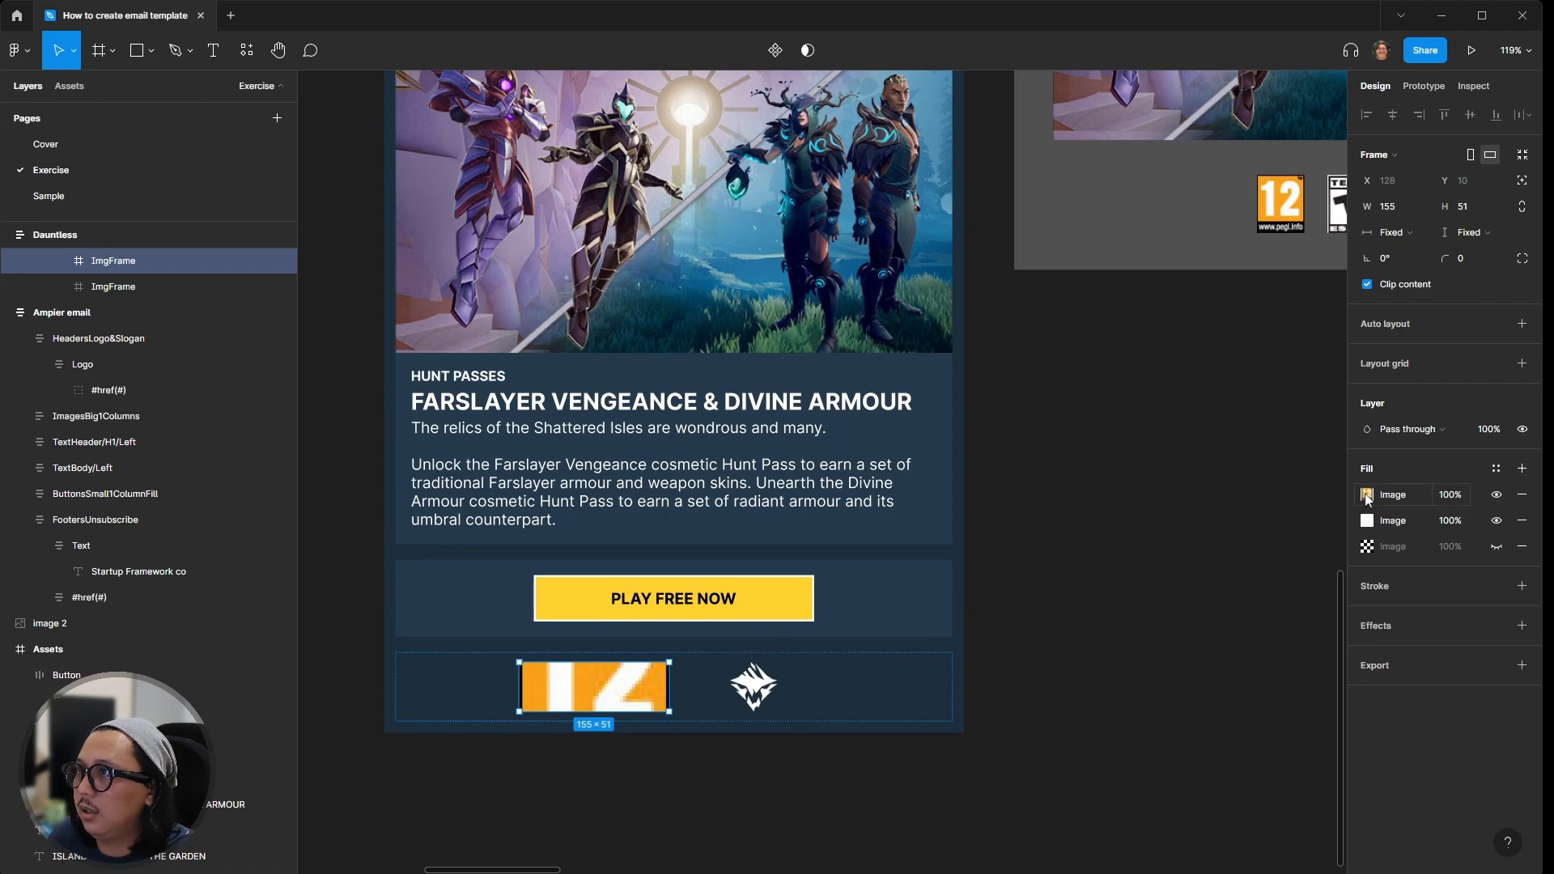
# Step: Set the pasted PEGI image fill to Fit
pyautogui.click(1367, 495)
pyautogui.click(1175, 526)
pyautogui.click(1186, 542)
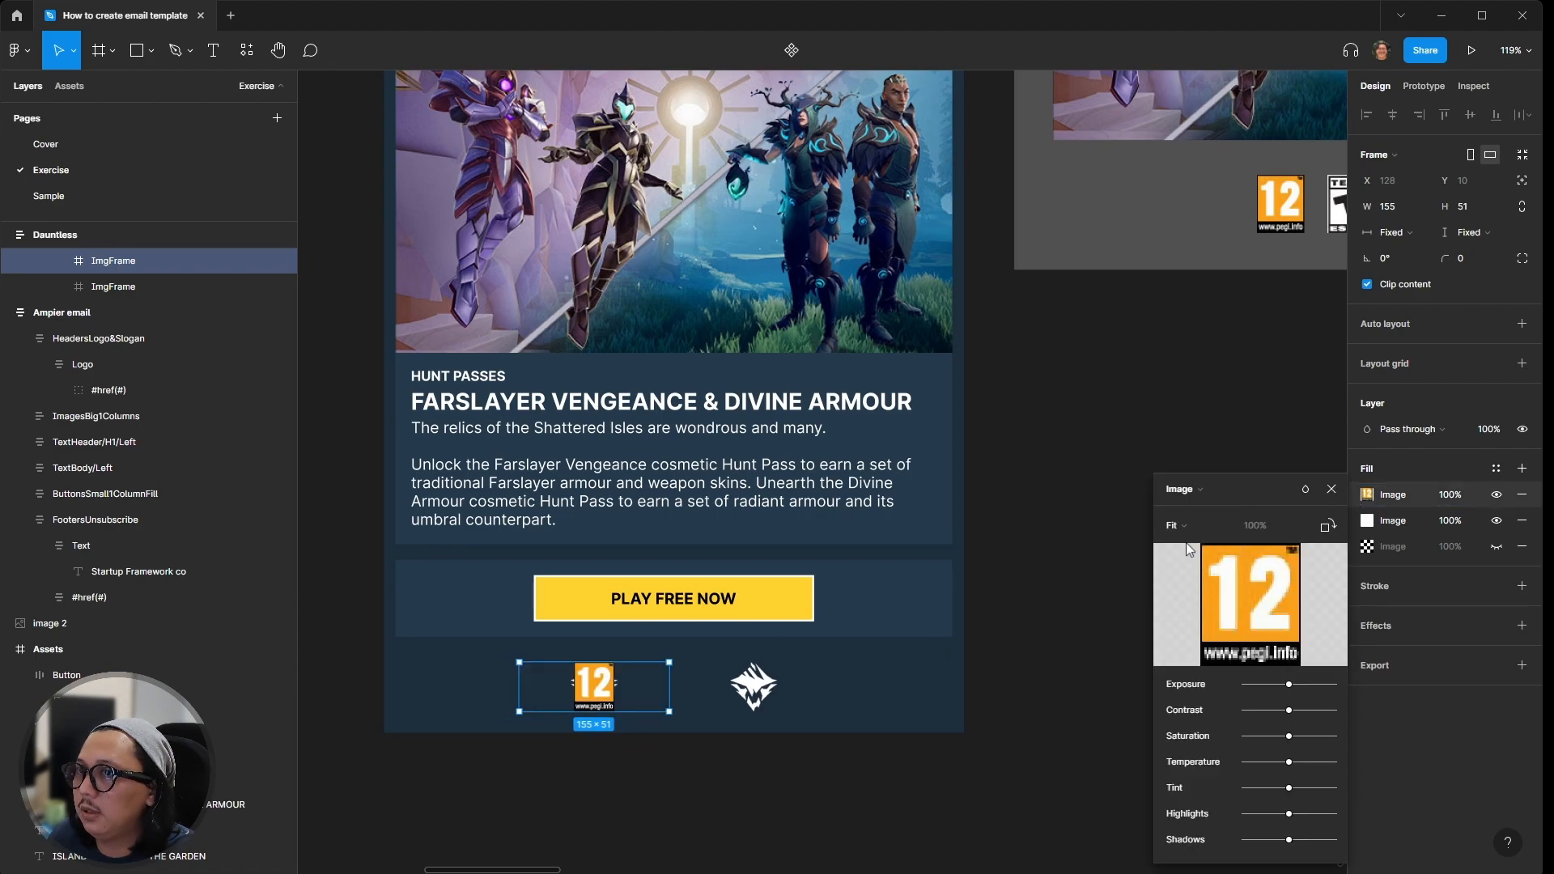
# Step: Copy the image fill of the esrb rating asset and paste it into the second image frame of the rating row
pyautogui.scroll(-5, 901, 655)
pyautogui.click(1116, 466)
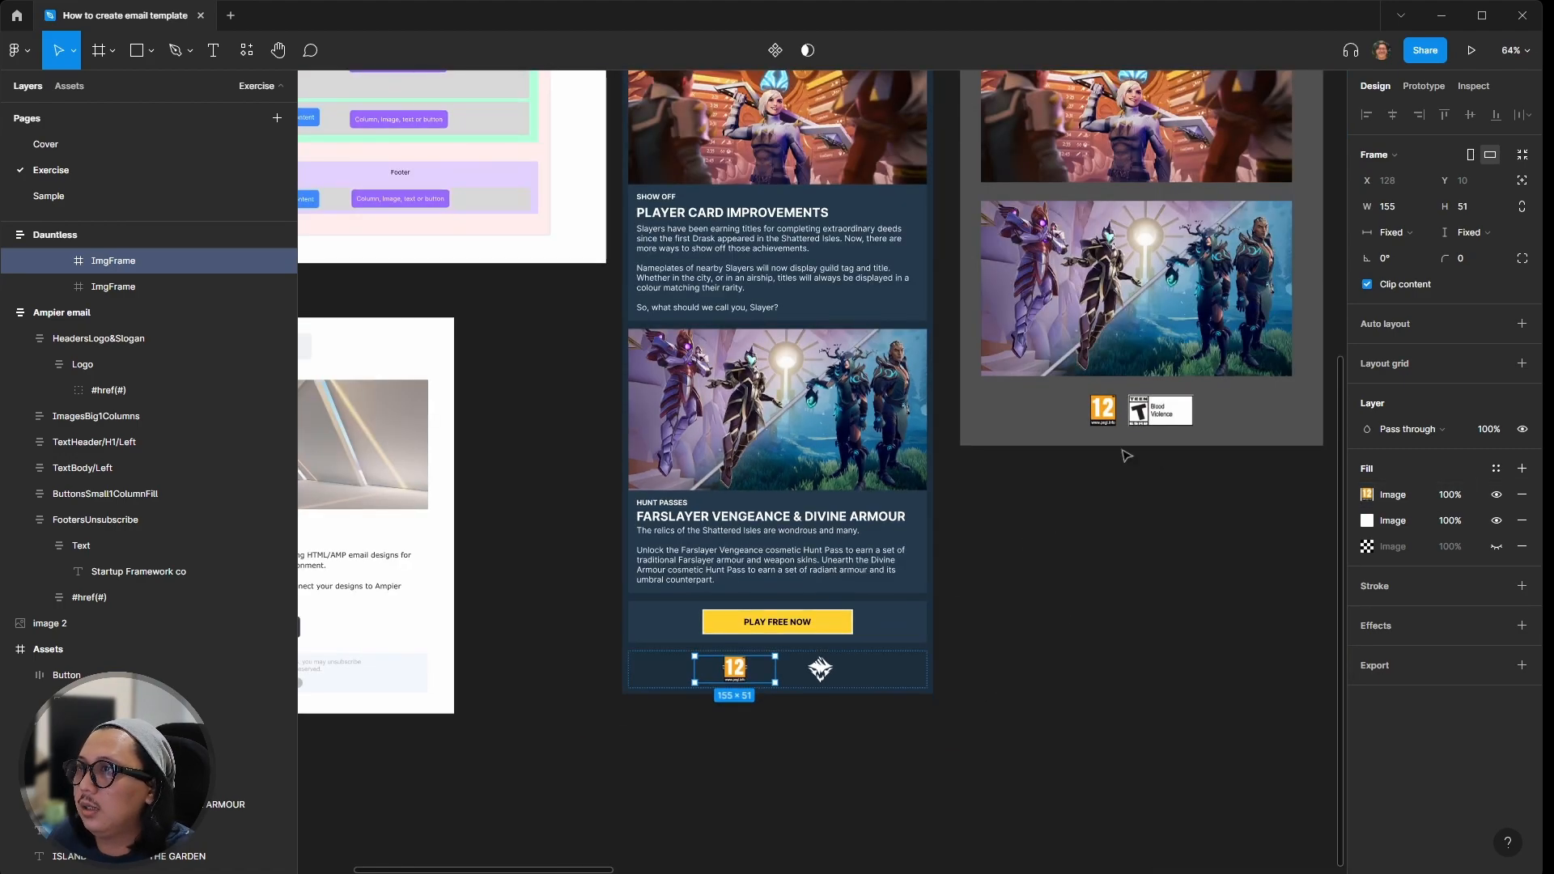
pyautogui.click(1174, 414)
pyautogui.click(1367, 468)
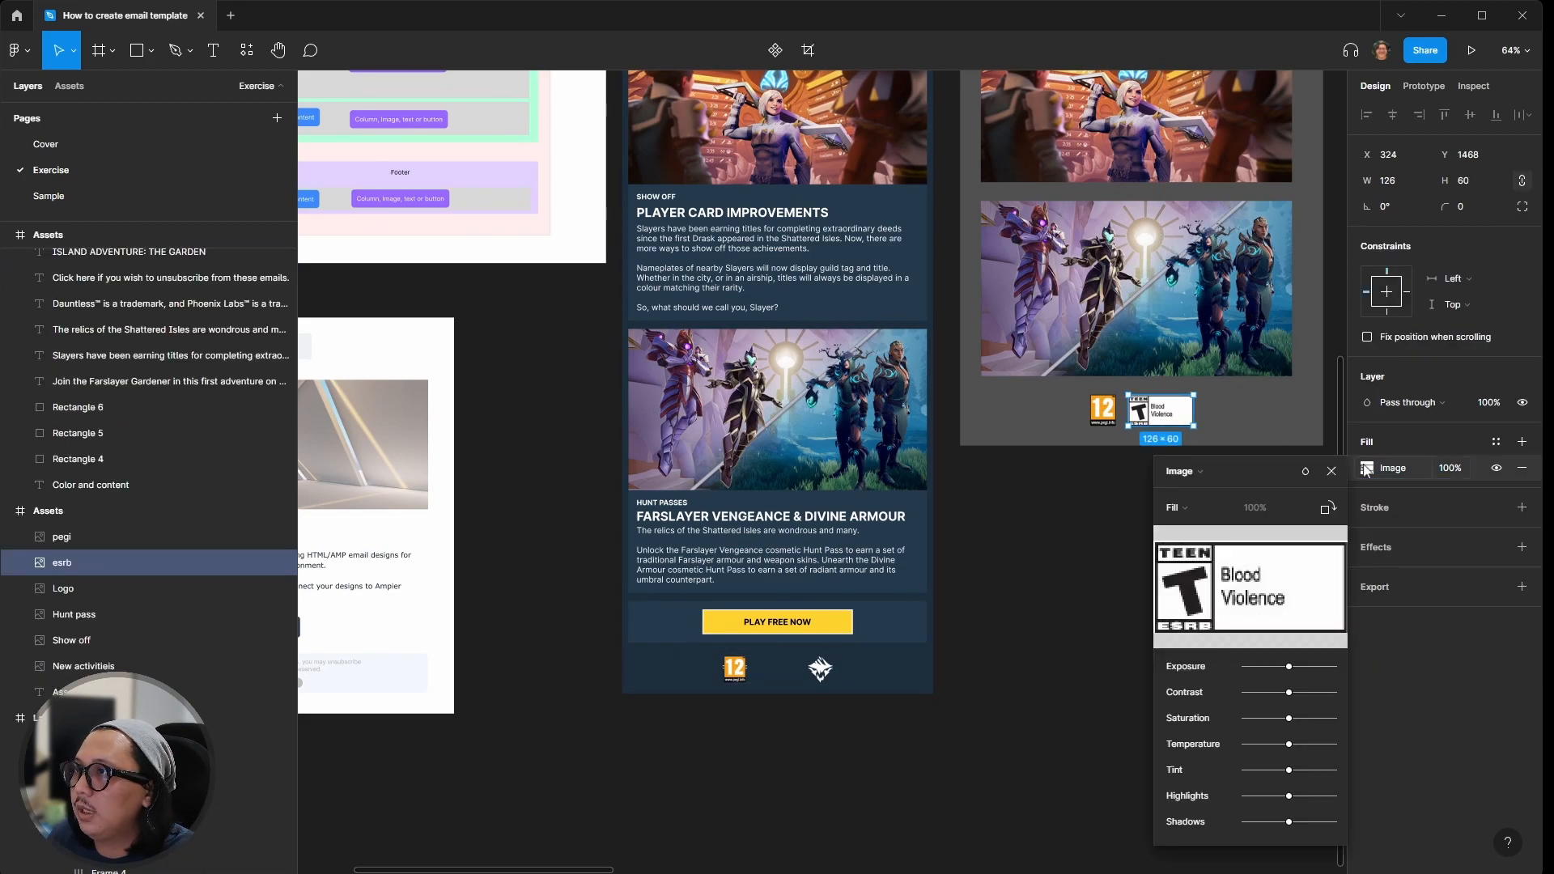
pyautogui.click(1023, 583)
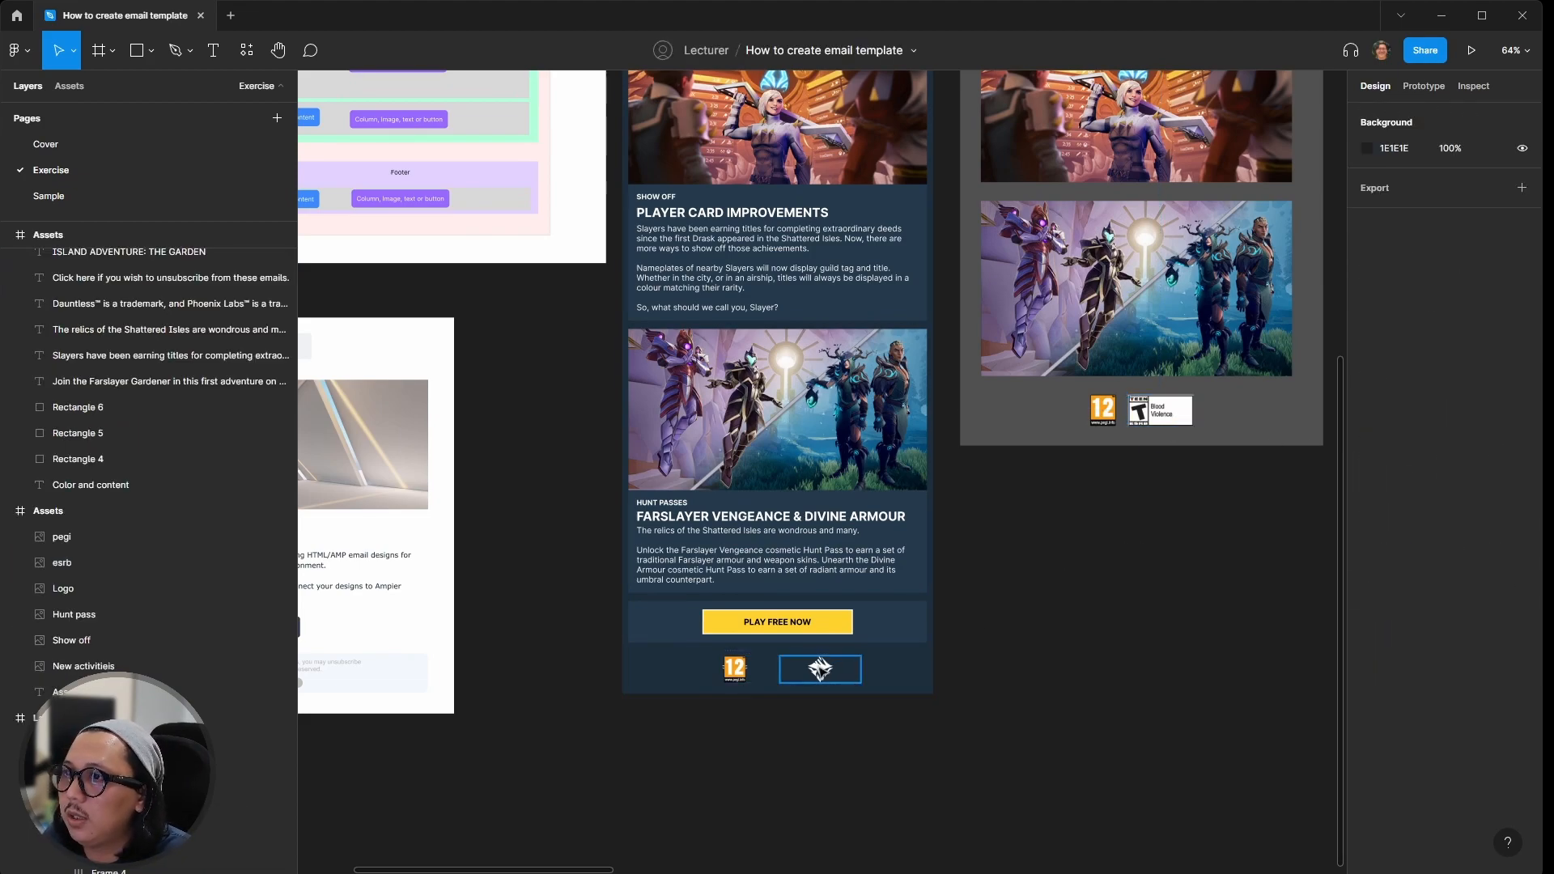
pyautogui.click(821, 664)
pyautogui.click(1367, 495)
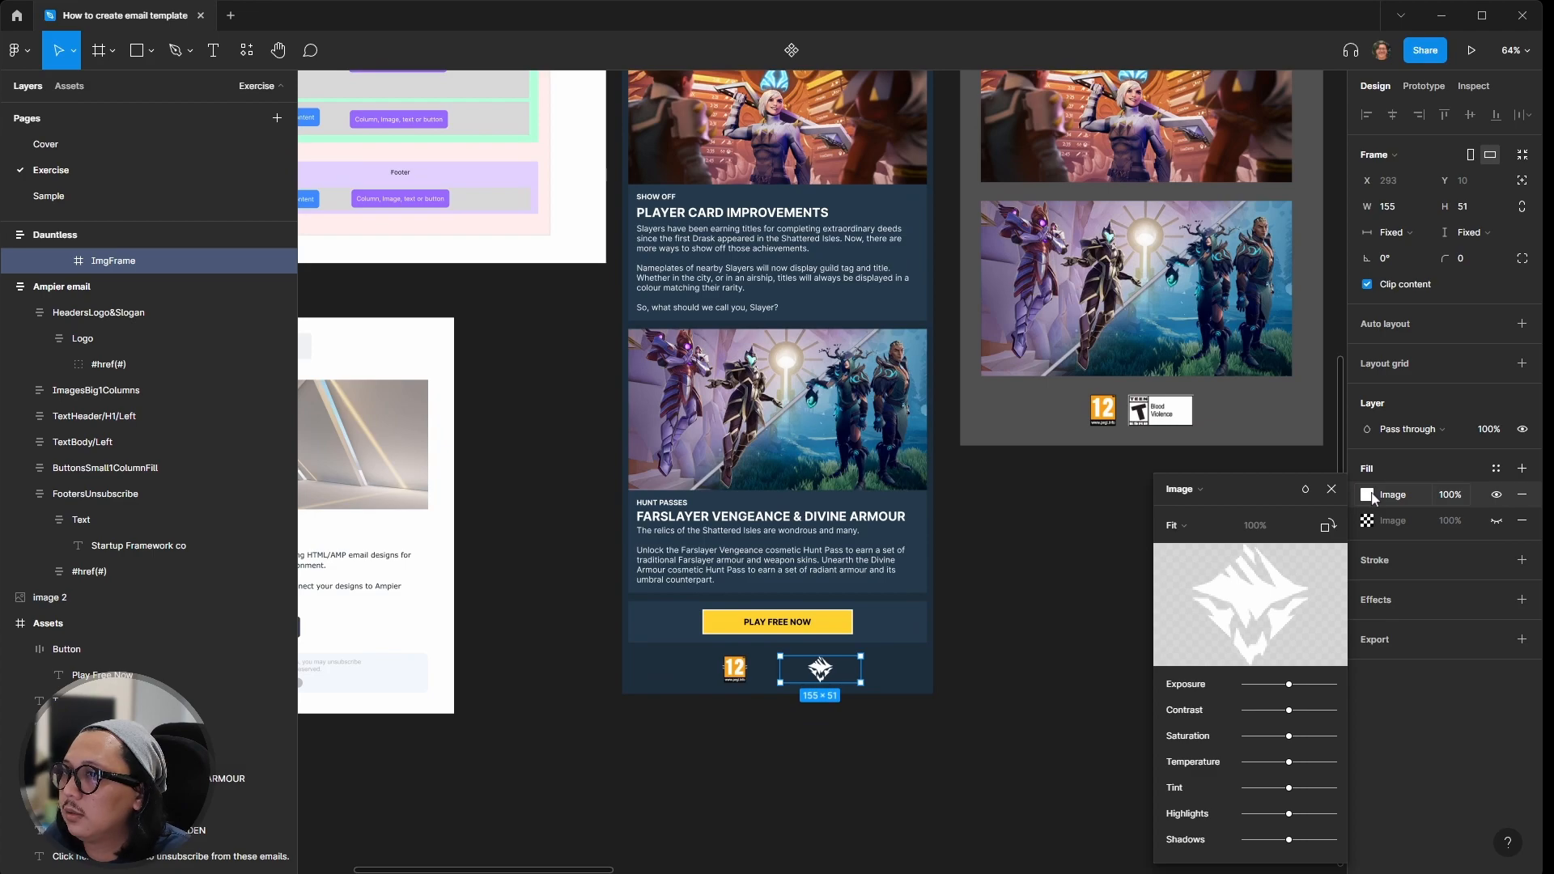
pyautogui.hotkey('ctrl', 'v')
# Step: Set the pasted ESRB image fill to Fit
pyautogui.click(1366, 494)
pyautogui.click(1173, 525)
pyautogui.click(1188, 544)
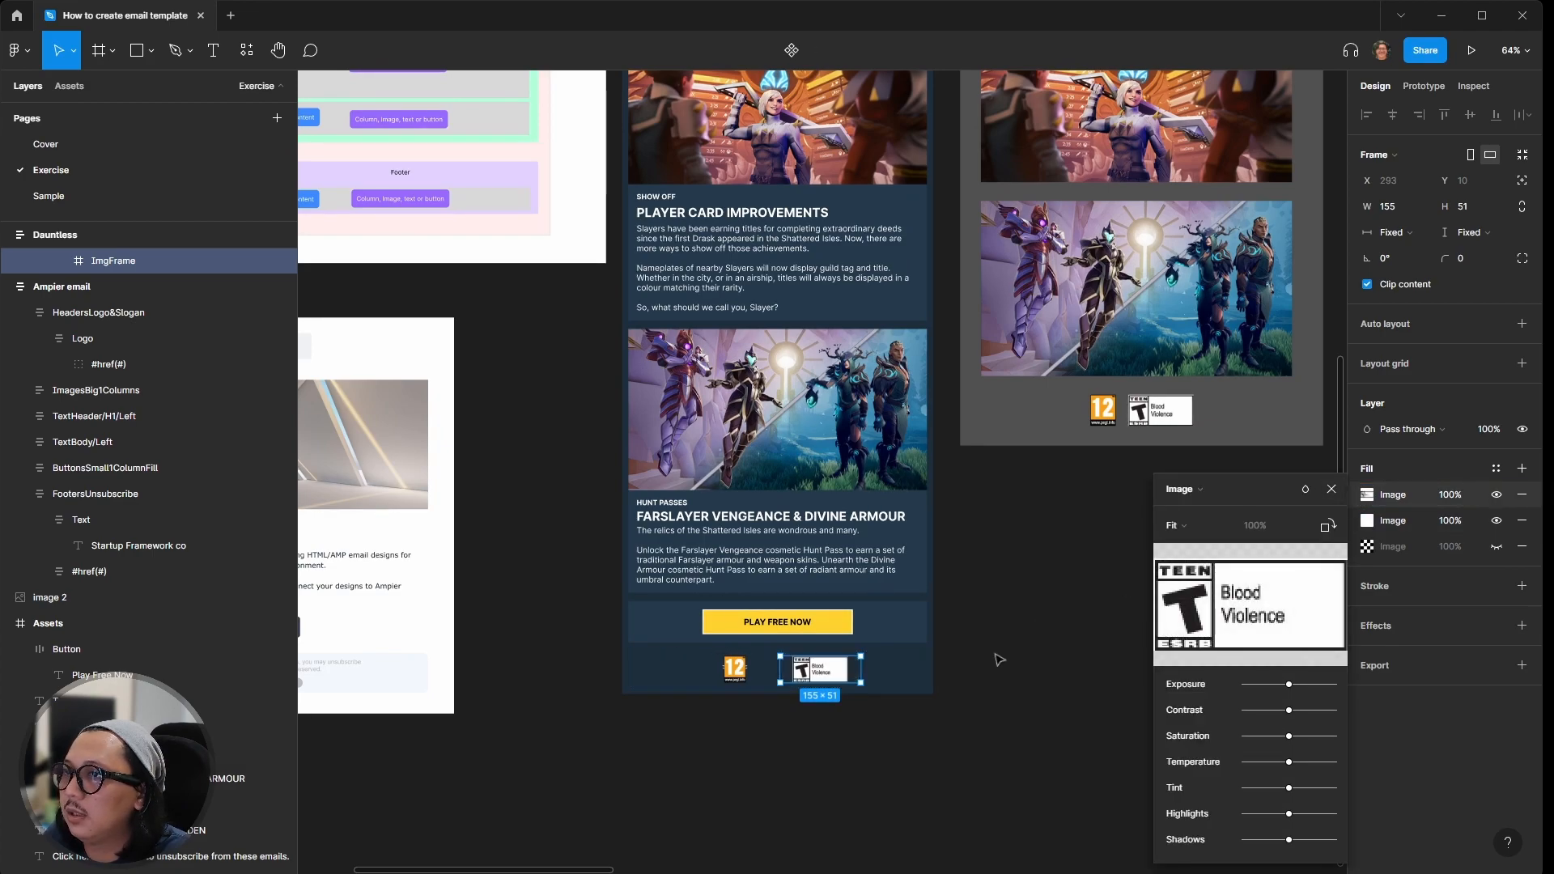
pyautogui.click(997, 666)
pyautogui.click(995, 683)
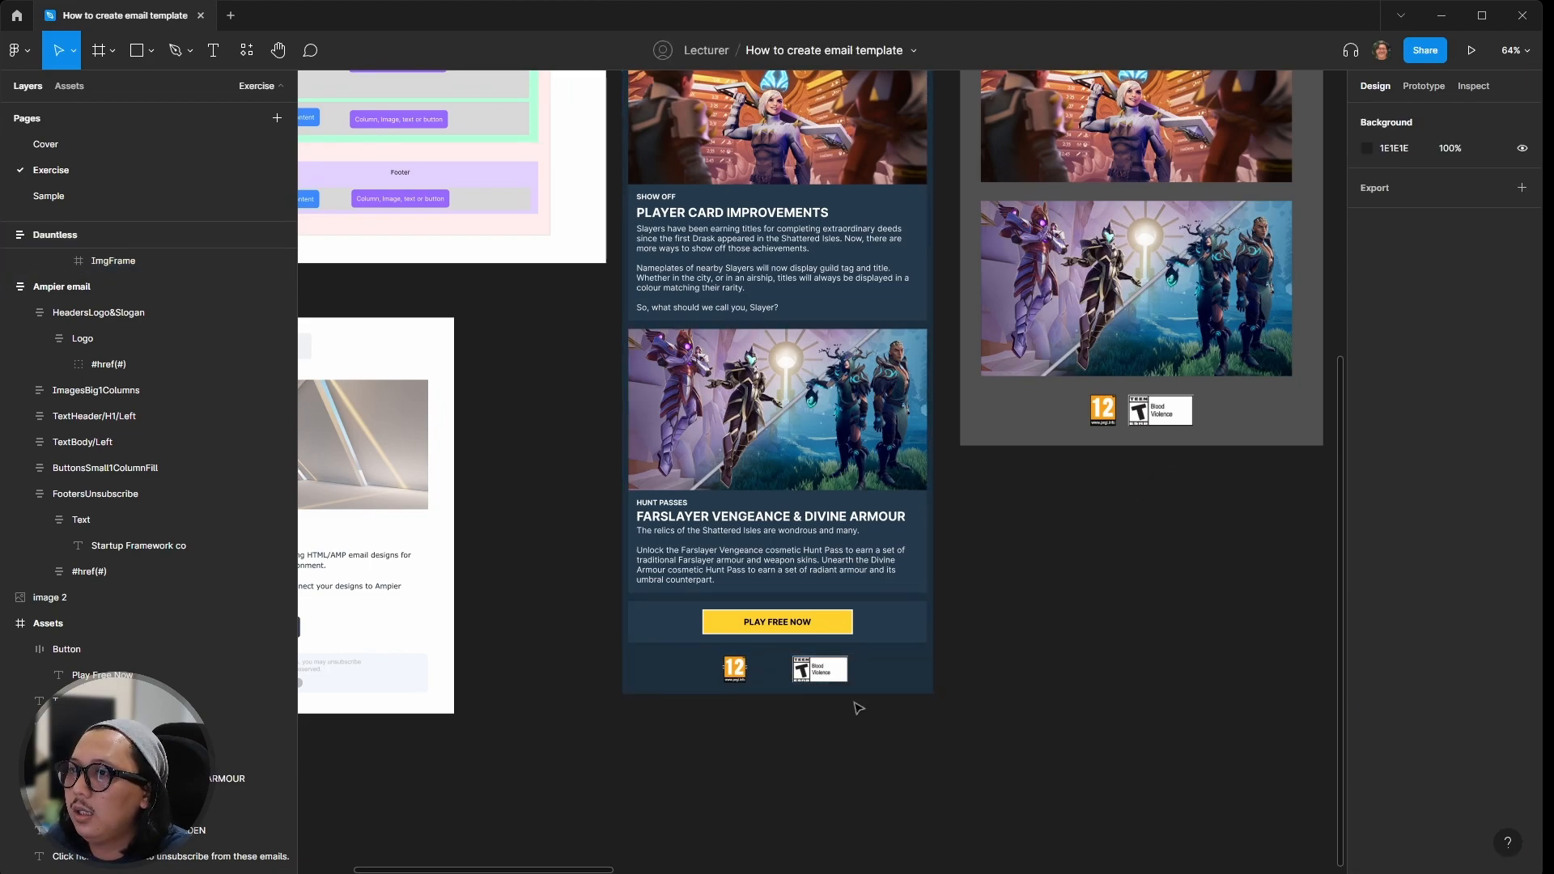
# Step: Try to set the PEGI image frame's width to Fill container
pyautogui.scroll(3, 857, 708)
pyautogui.doubleClick(775, 646)
pyautogui.doubleClick(775, 646)
pyautogui.keyDown('shift'); pyautogui.click(656, 650); pyautogui.keyUp('shift')
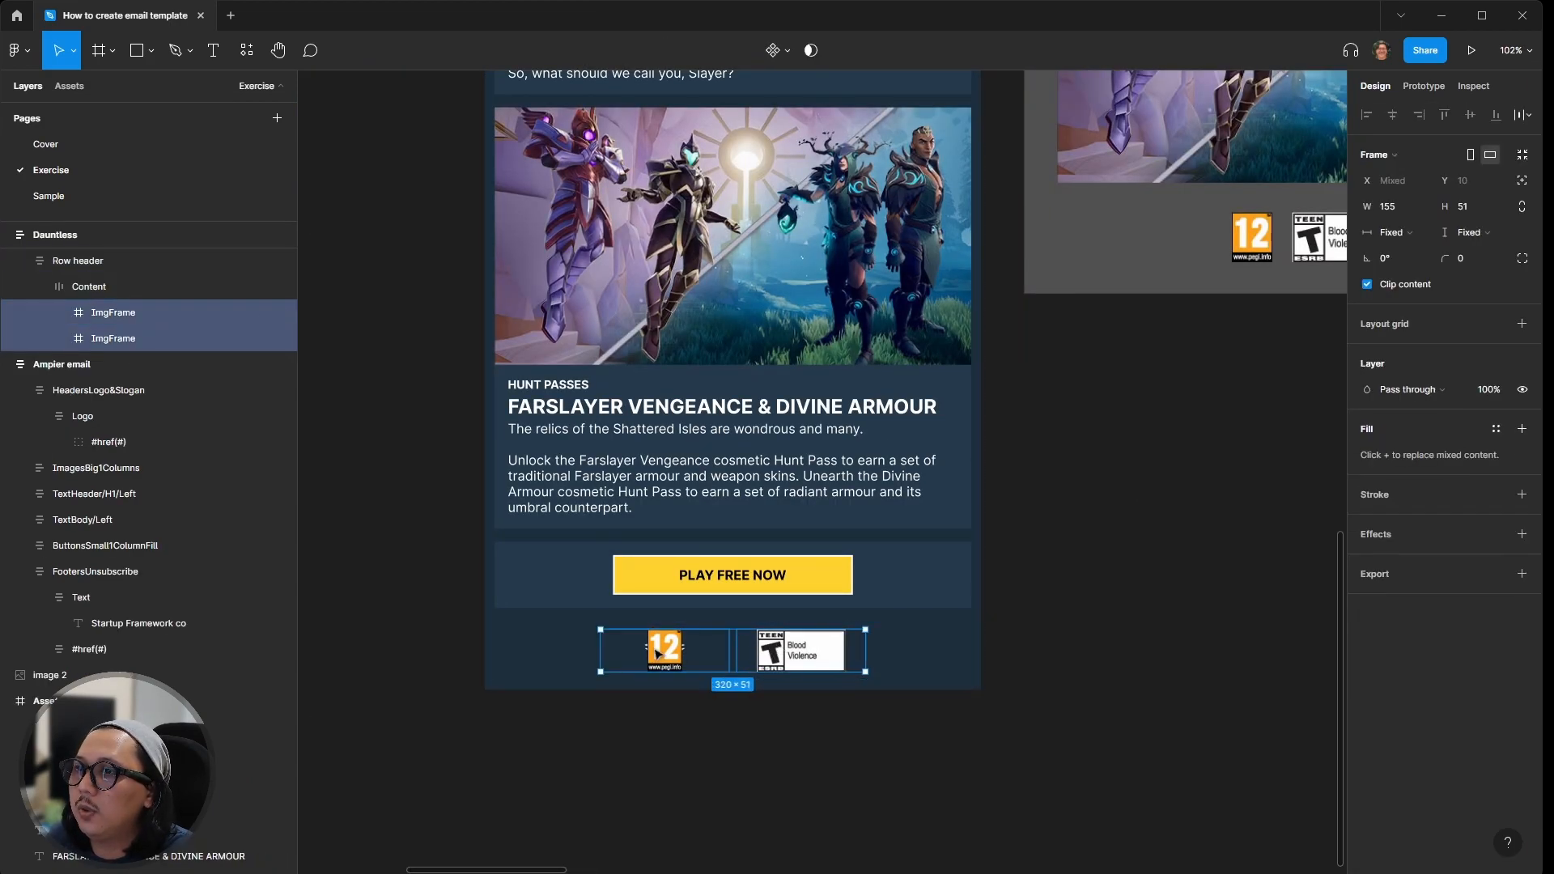
pyautogui.click(656, 723)
pyautogui.doubleClick(662, 652)
pyautogui.doubleClick(662, 652)
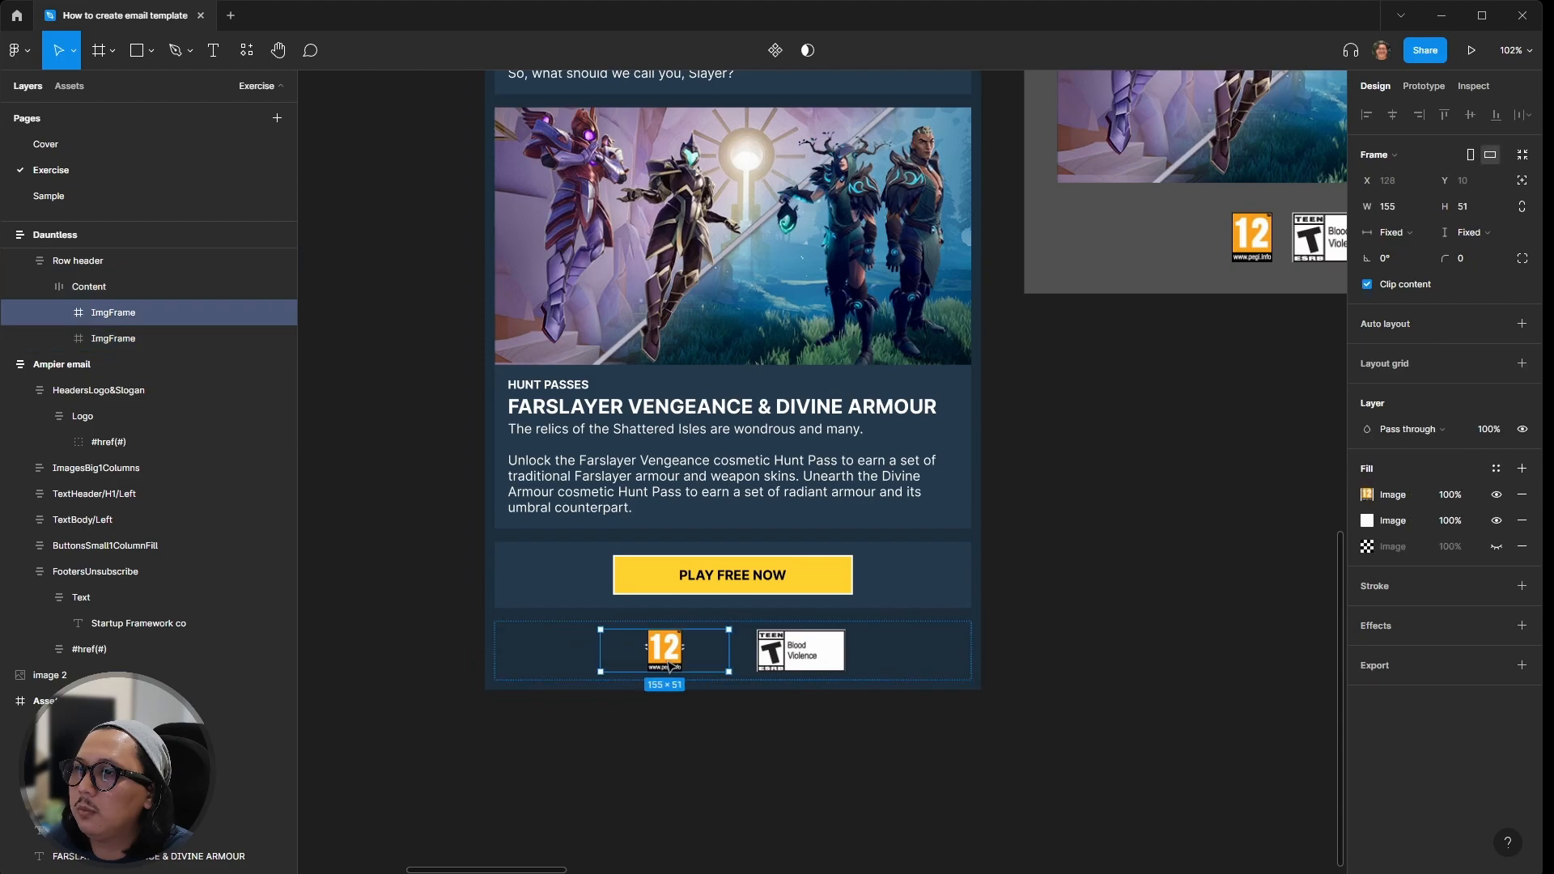
pyautogui.click(1393, 232)
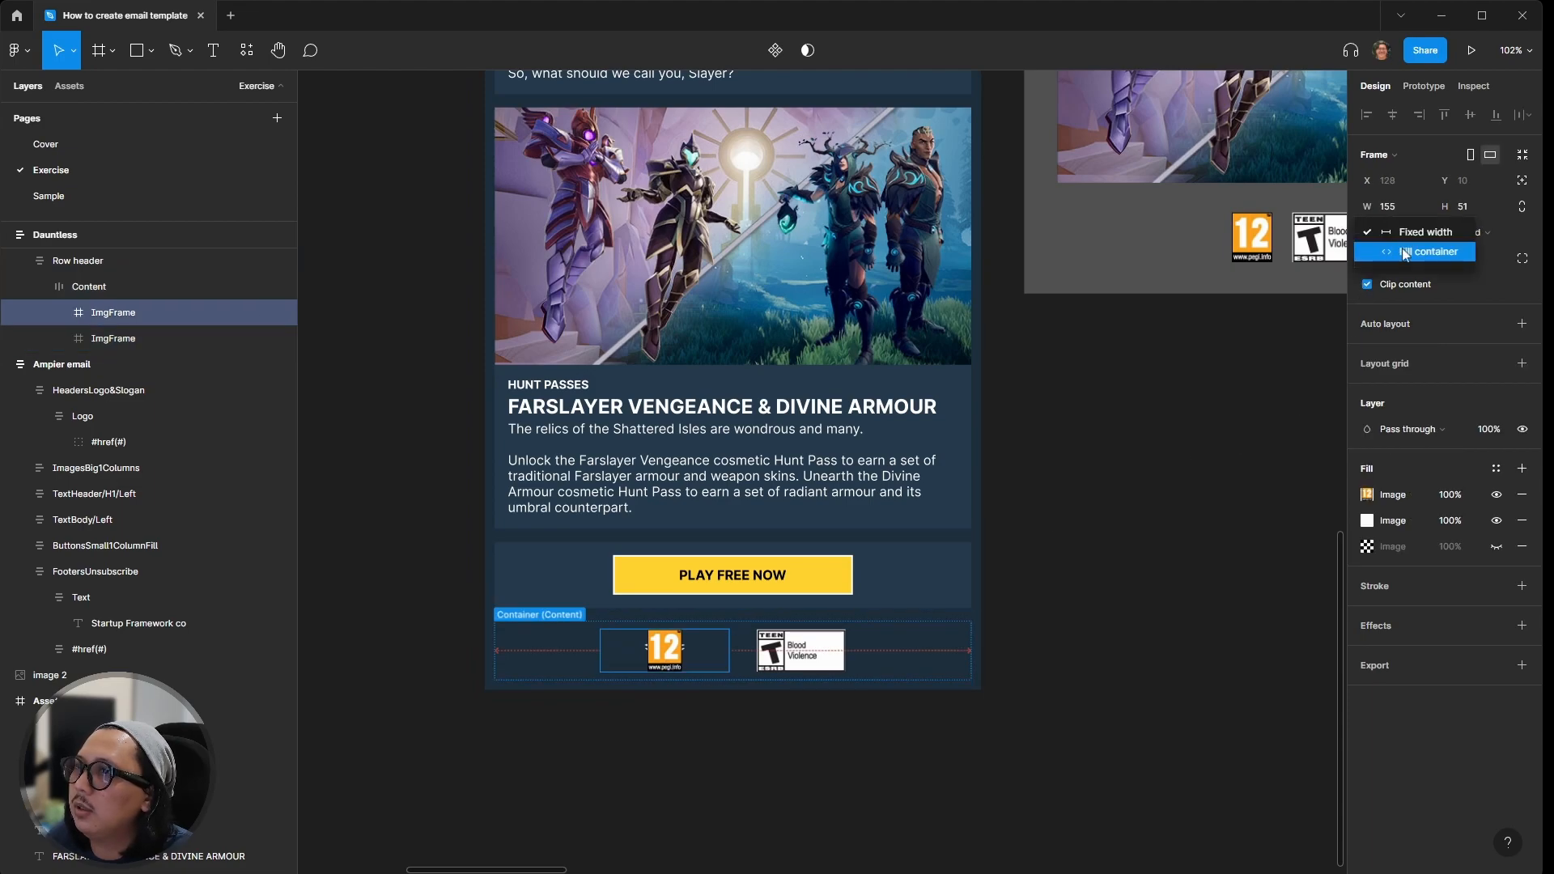
pyautogui.click(1402, 256)
pyautogui.hotkey('ctrl', 'z')
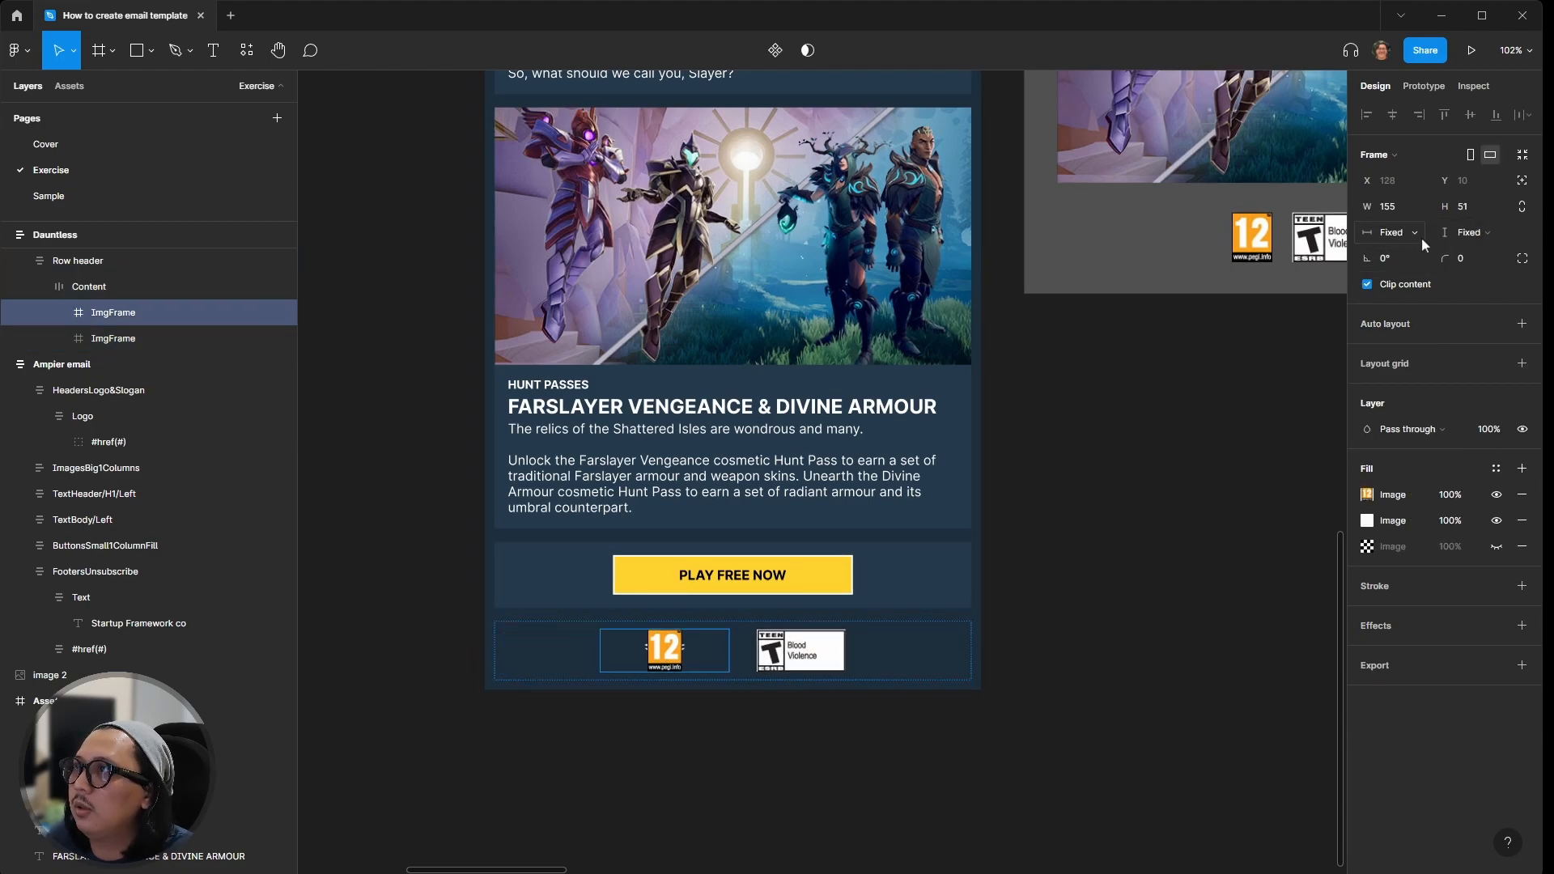
# Step: Reduce the PEGI image frame's width to 46 so it hugs the rating image
pyautogui.press('Down')
pyautogui.press('Down')
pyautogui.press('Down')
pyautogui.press('Down')
pyautogui.press('Down')
pyautogui.press('Down')
pyautogui.press('Down')
pyautogui.press('Down')
pyautogui.press('Down')
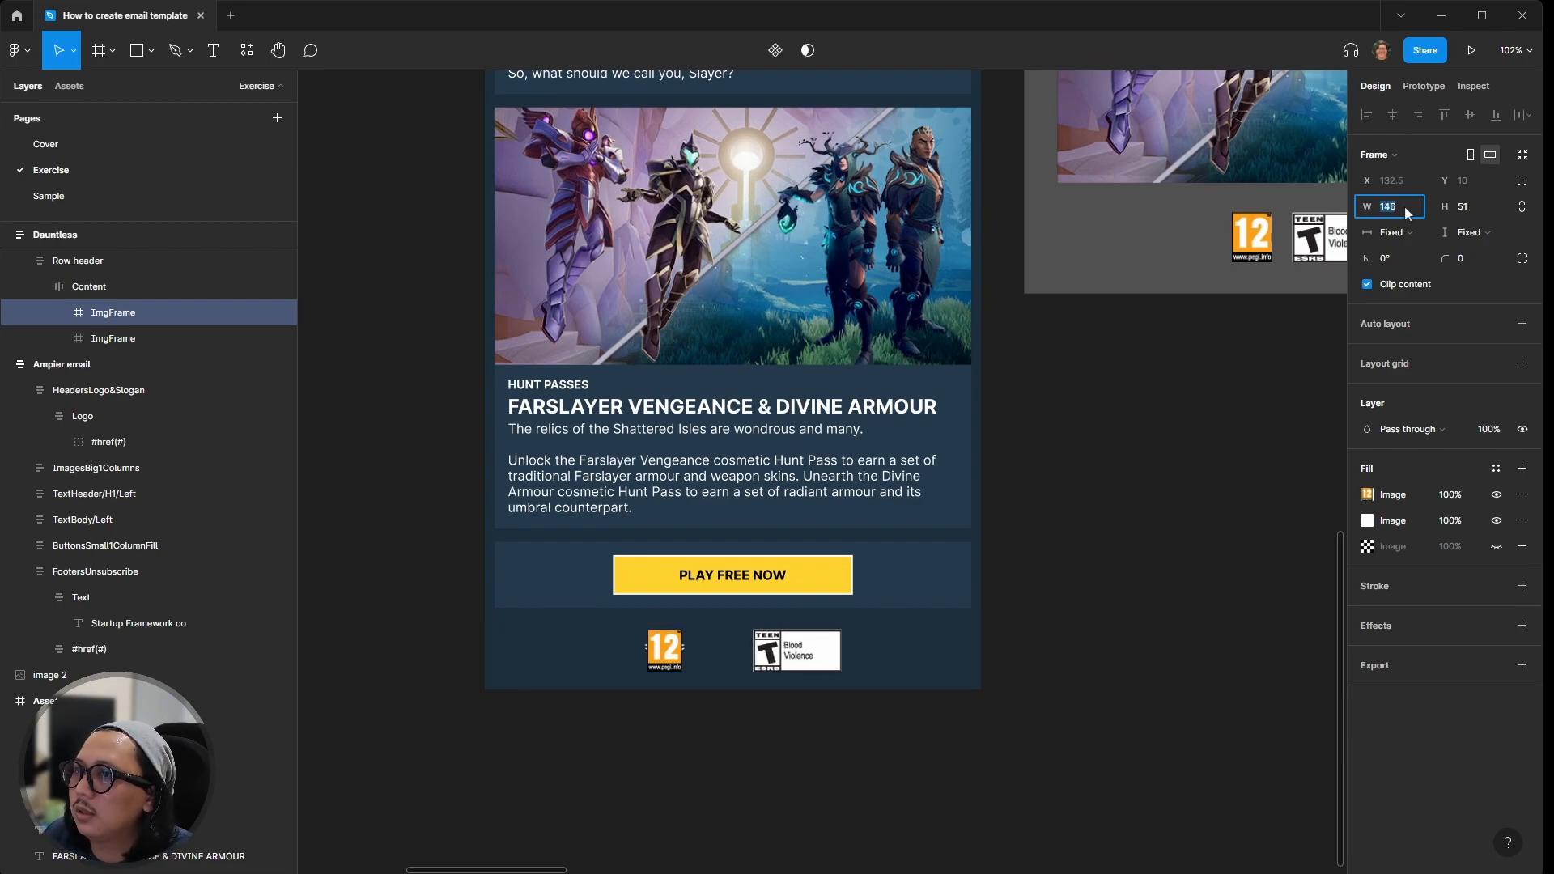
pyautogui.hotkey('shift', 'Down')
pyautogui.hotkey('shift', 'Down')
pyautogui.hotkey('shift', 'Down')
pyautogui.hotkey('shift', 'Down')
pyautogui.hotkey('shift', 'Down')
pyautogui.hotkey('shift', 'Down')
pyautogui.hotkey('shift', 'Down')
pyautogui.hotkey('shift', 'Down')
pyautogui.hotkey('shift', 'Down')
pyautogui.hotkey('shift', 'Down')
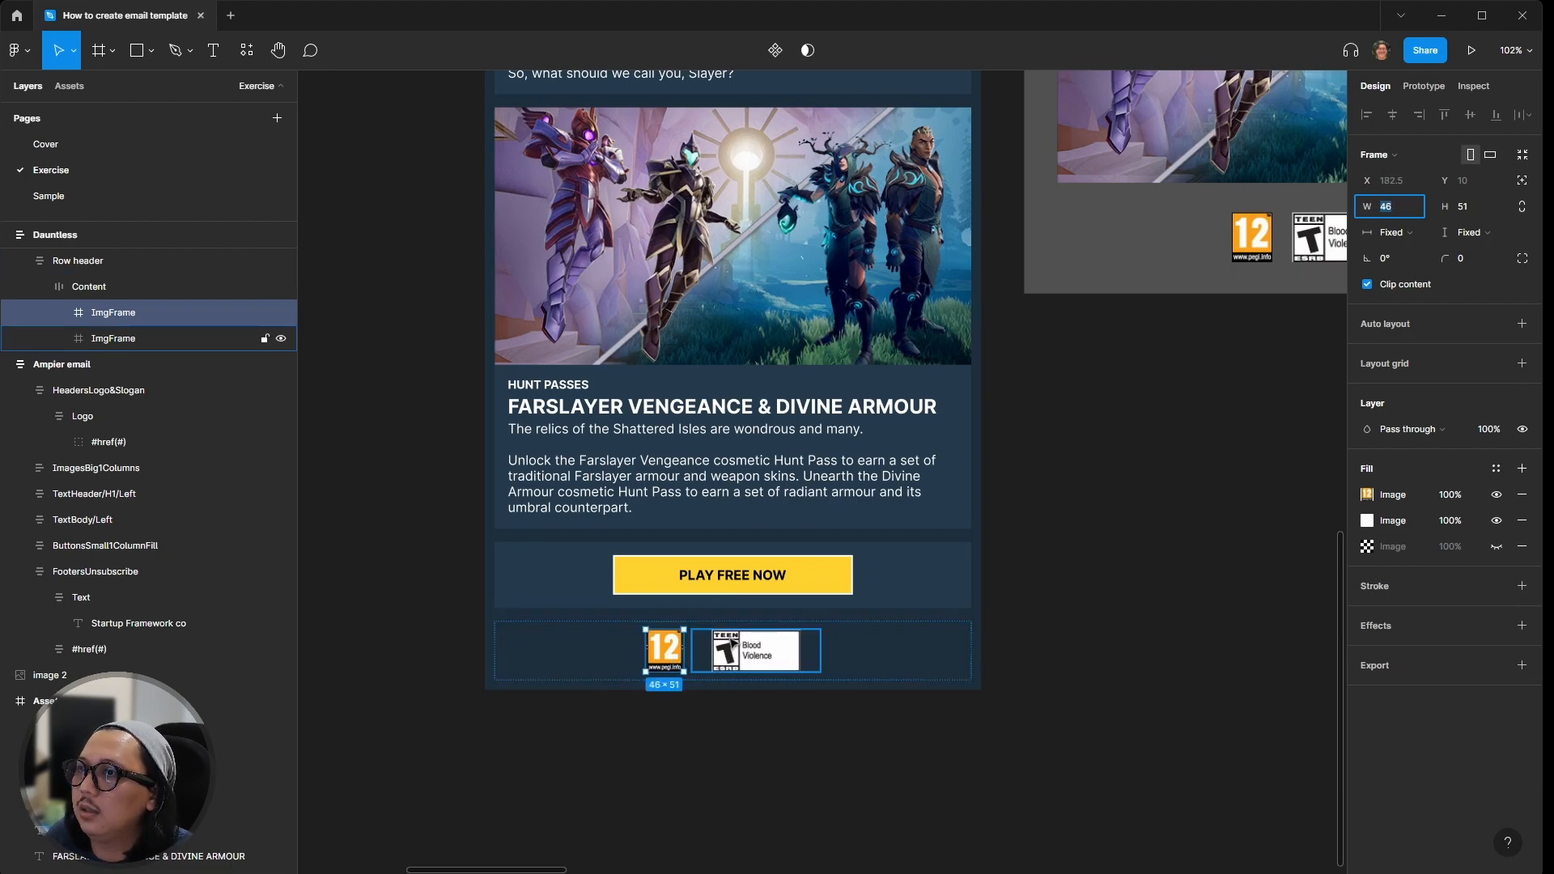
# Step: Reduce the ESRB image frame's width to 113 so both rating images sit close together
pyautogui.click(756, 643)
pyautogui.click(1385, 207)
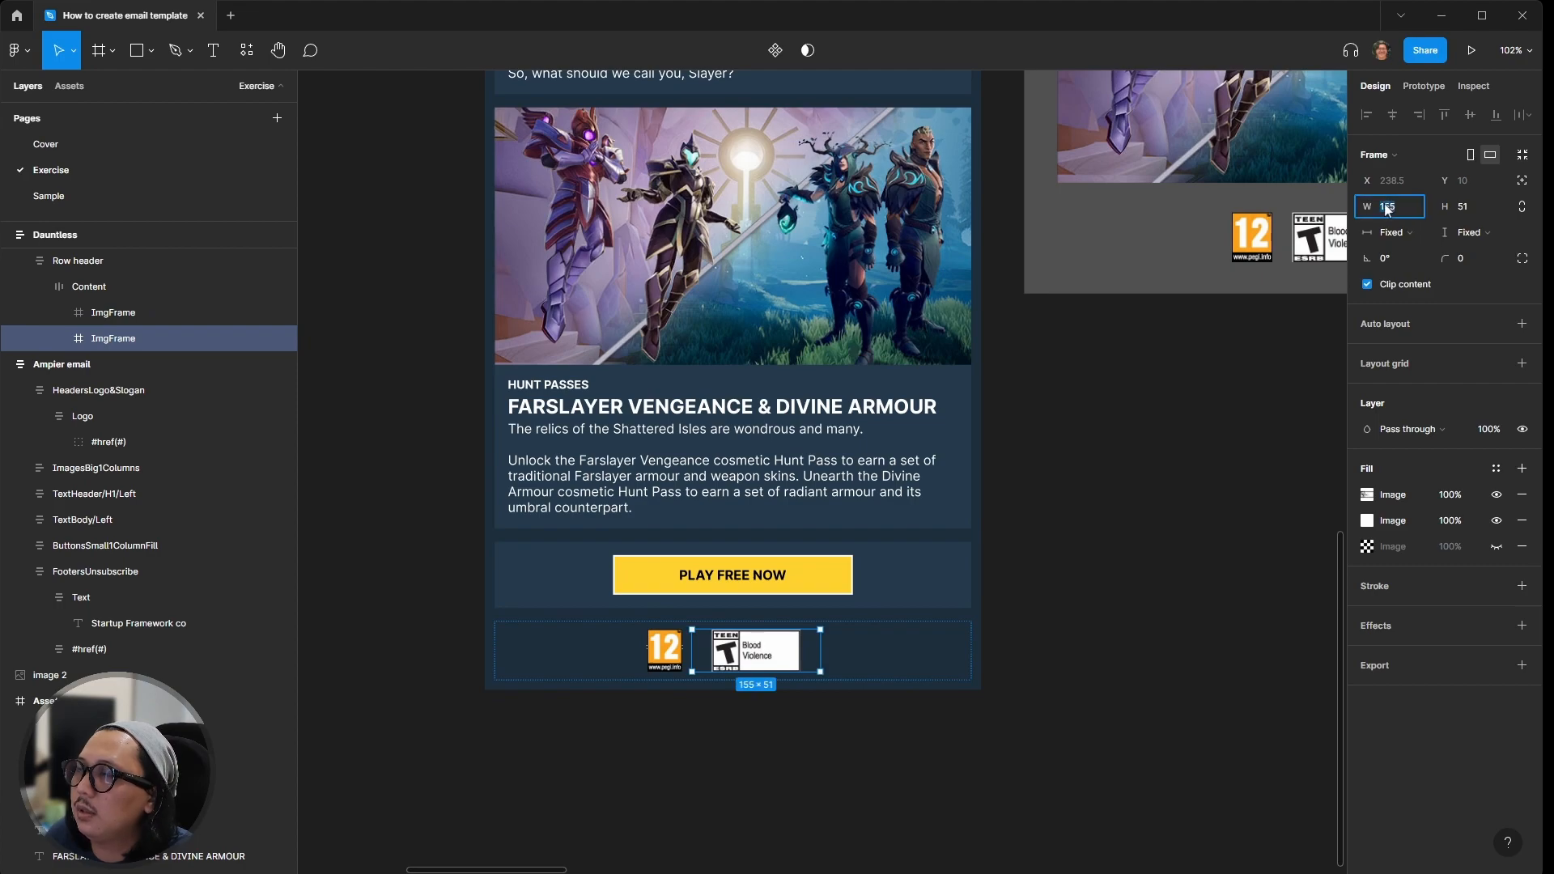
pyautogui.hotkey('shift', 'Down')
pyautogui.hotkey('shift', 'Down')
pyautogui.hotkey('shift', 'Down')
pyautogui.hotkey('shift', 'Down')
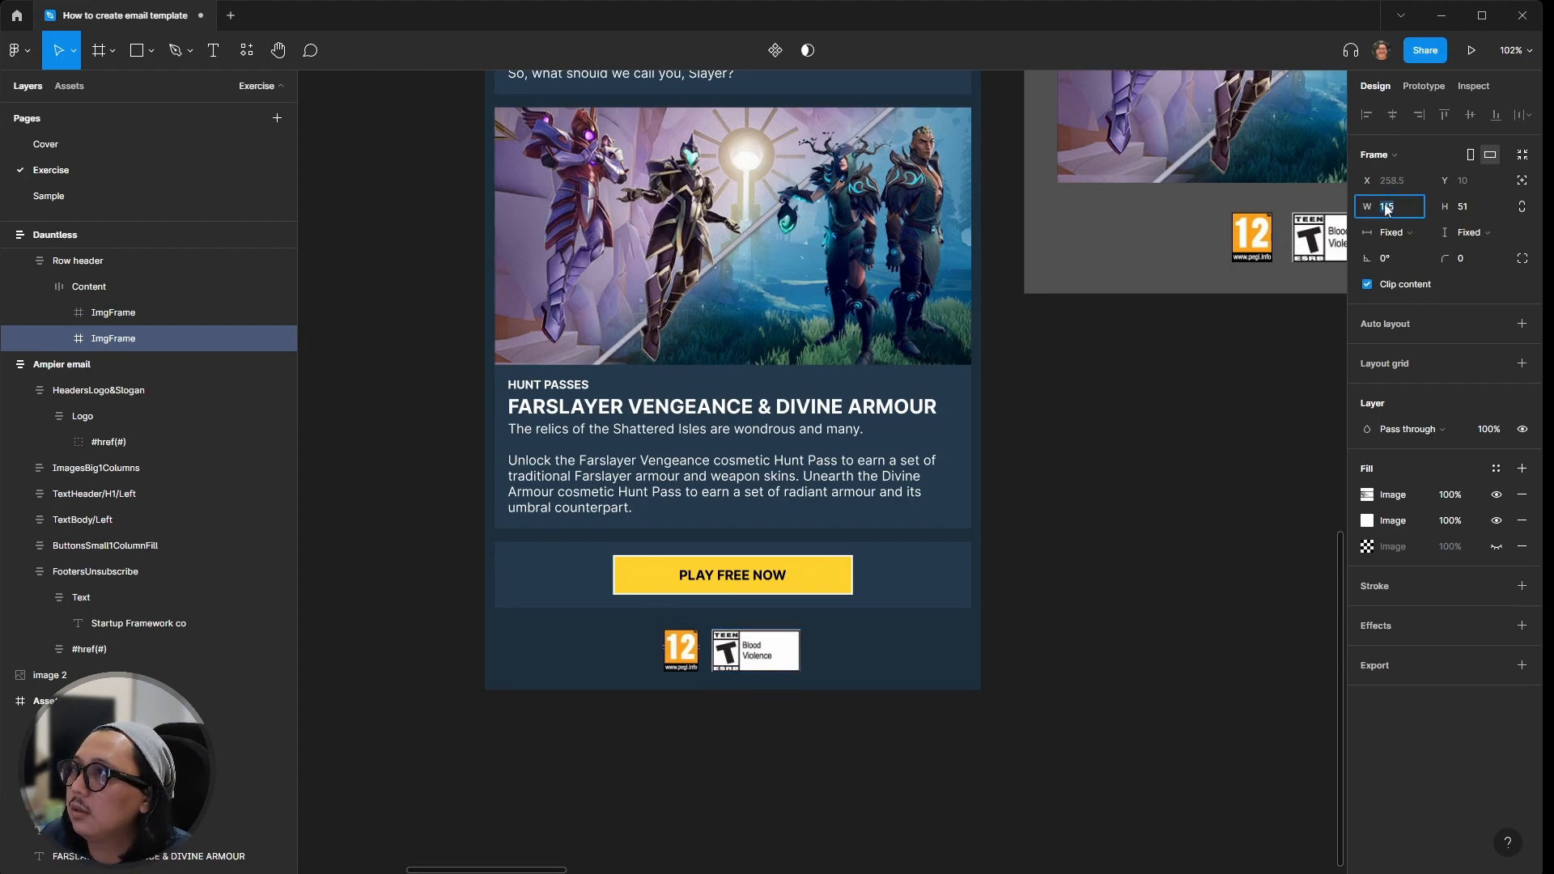
pyautogui.press('Down')
pyautogui.press('Down')
pyautogui.press('Down')
pyautogui.press('Down')
pyautogui.press('Down')
pyautogui.press('Down')
pyautogui.press('Down')
pyautogui.press('Down')
pyautogui.press('Down')
pyautogui.press('Down')
pyautogui.press('Down')
pyautogui.press('Down')
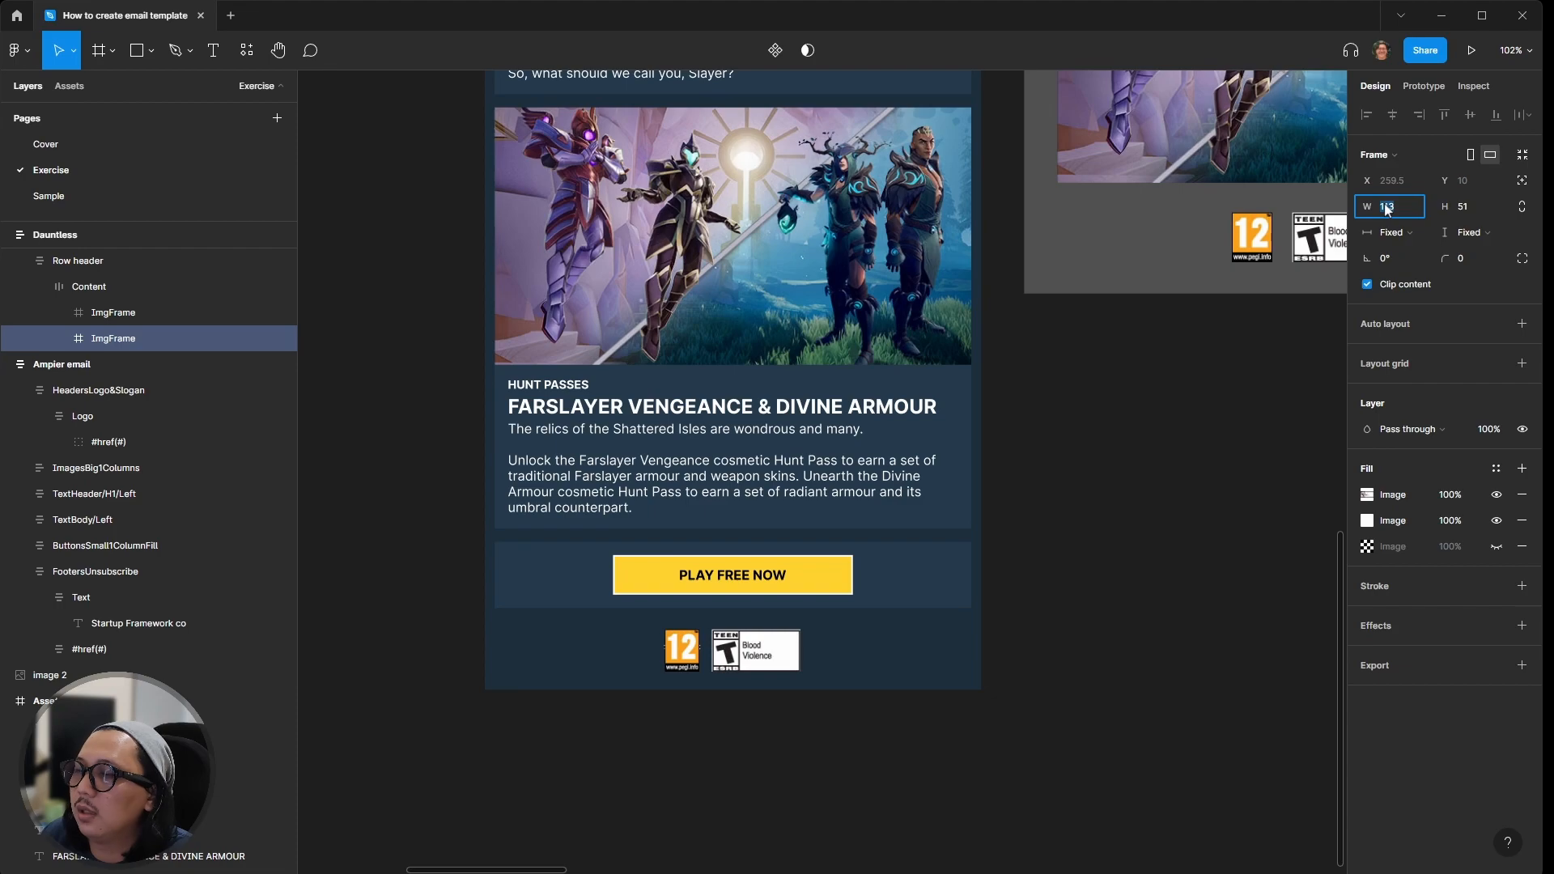
pyautogui.click(978, 680)
pyautogui.click(793, 656)
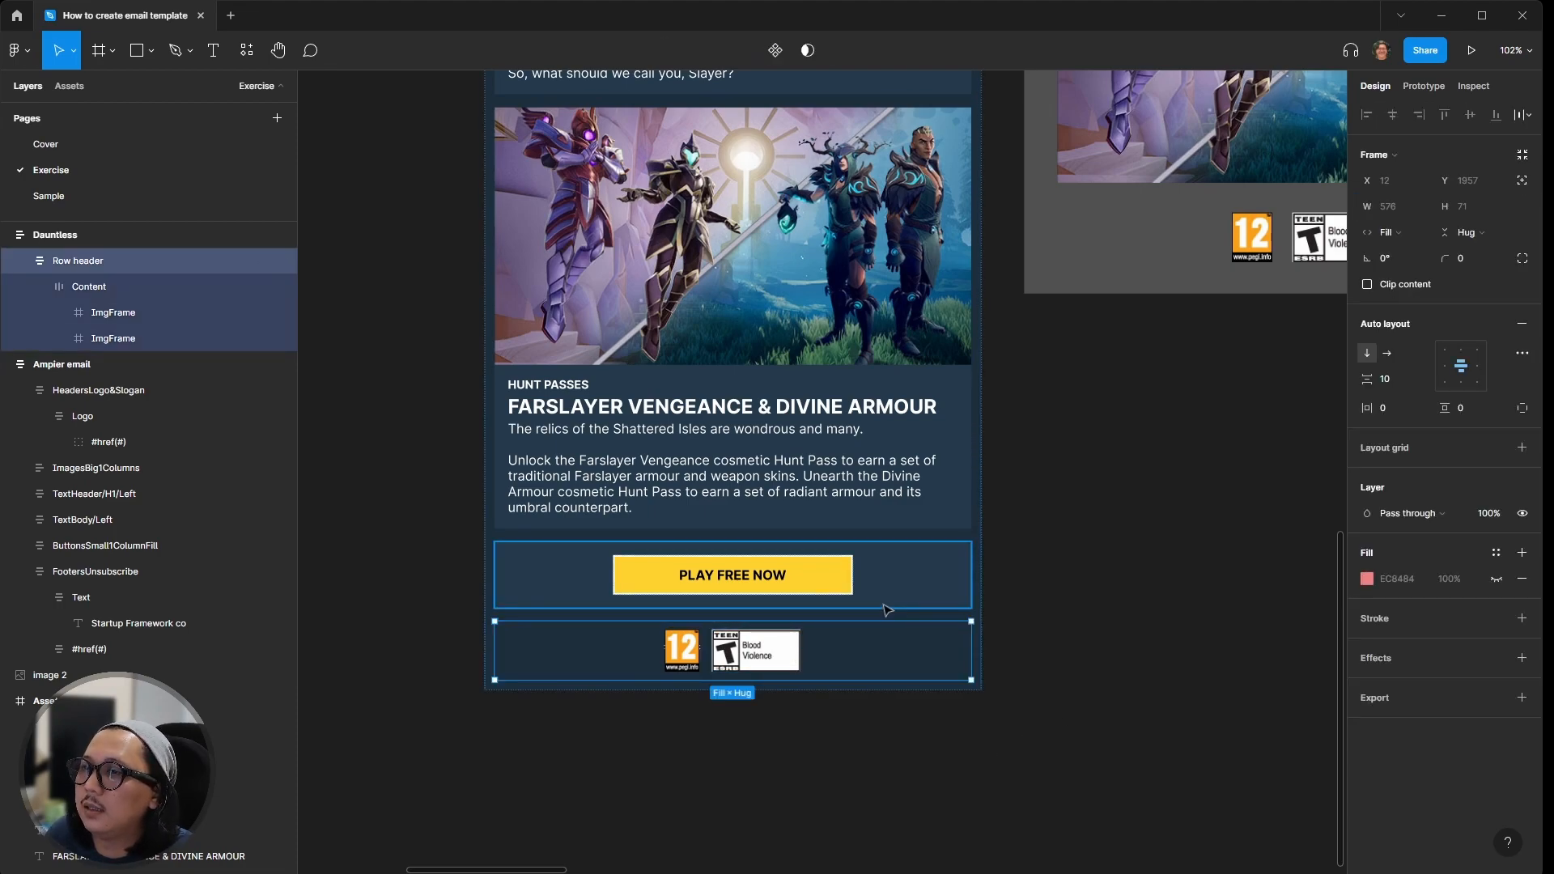
# Step: Paste the copied 750 × 268 footer reference image onto the canvas beneath the image assets frame
pyautogui.scroll(-3, 872, 639)
pyautogui.scroll(1, 872, 652)
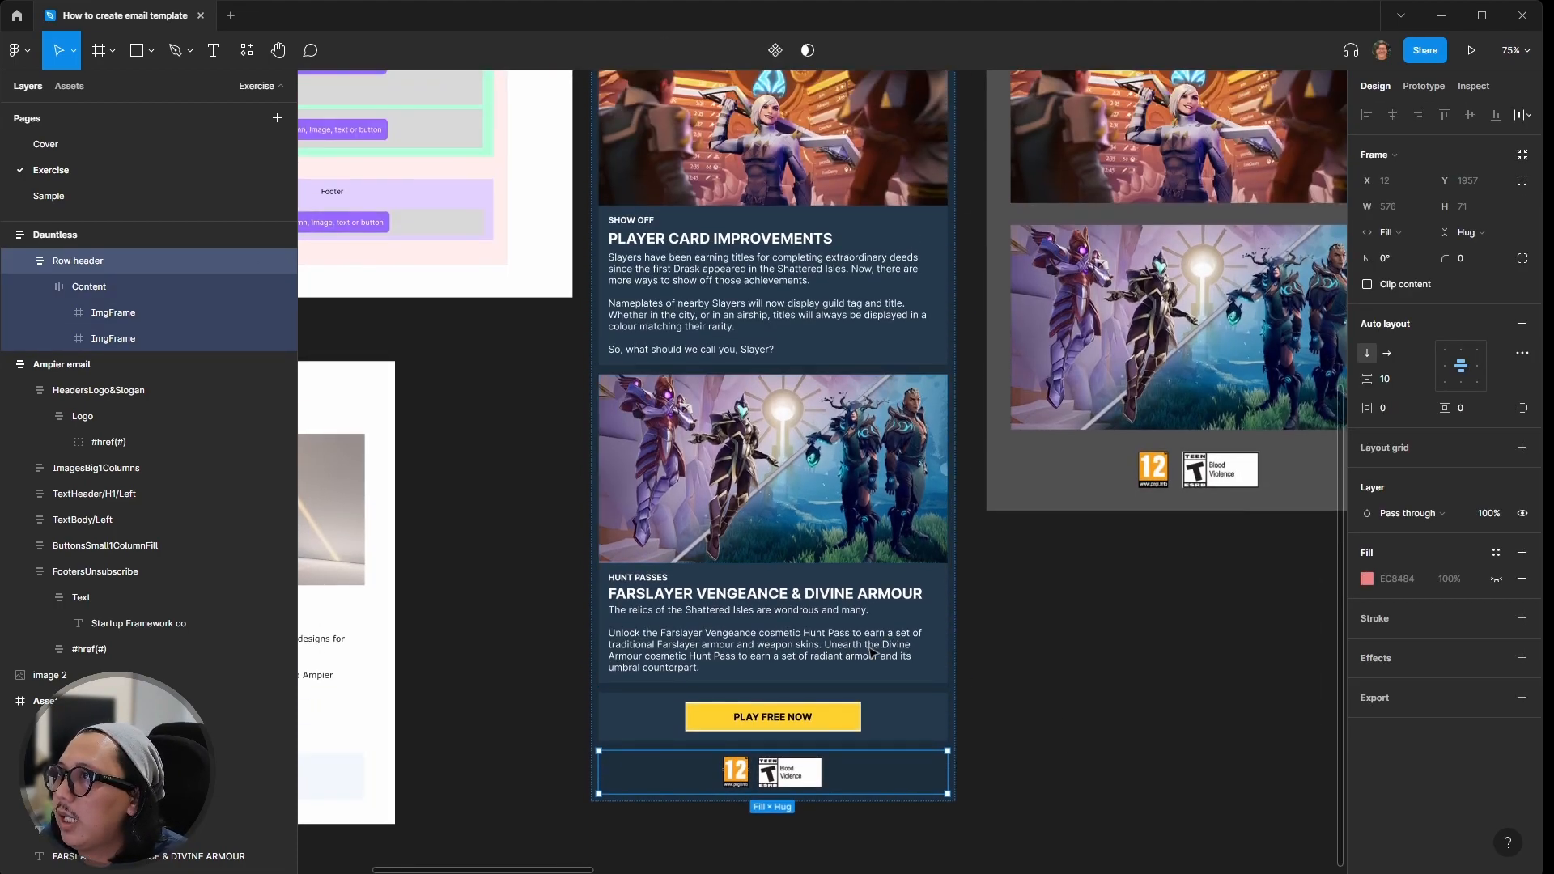
pyautogui.scroll(-3, 1057, 623)
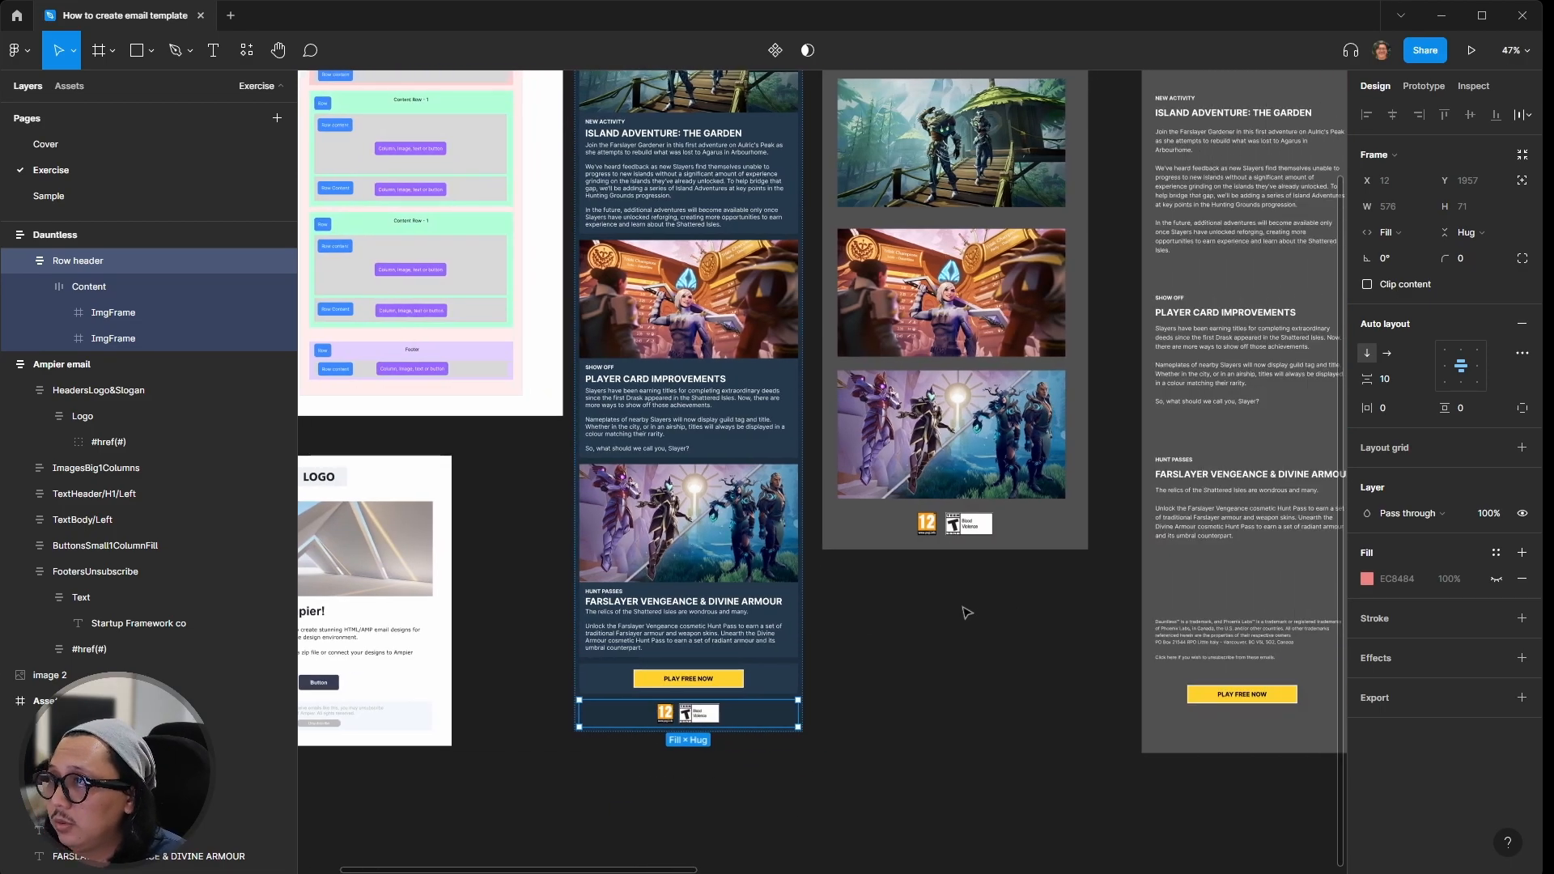
pyautogui.hscroll(2, 966, 613)
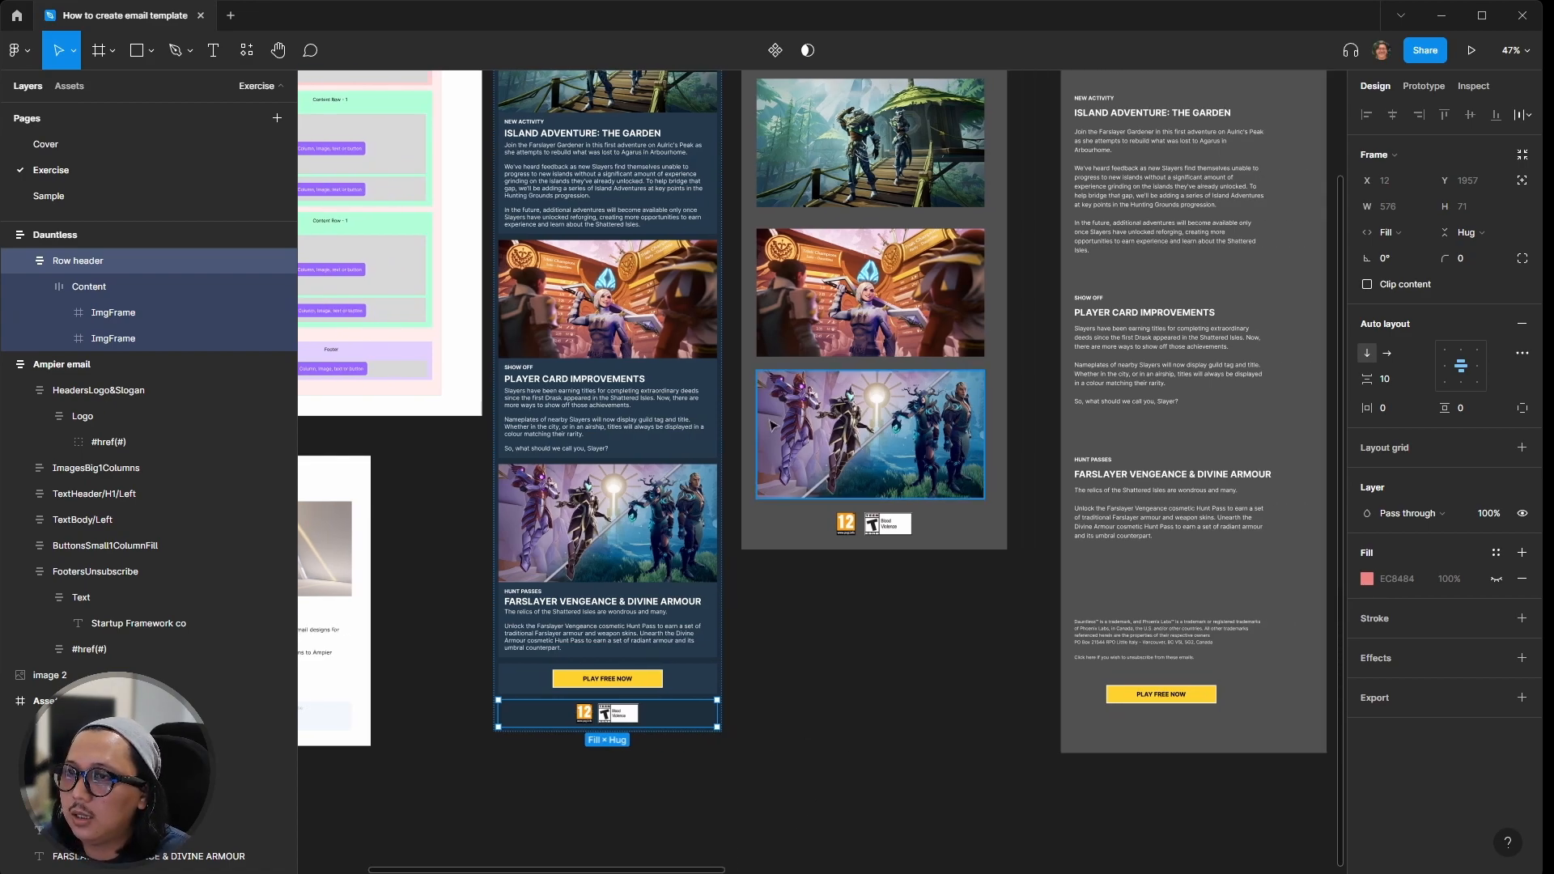
pyautogui.press('Escape')
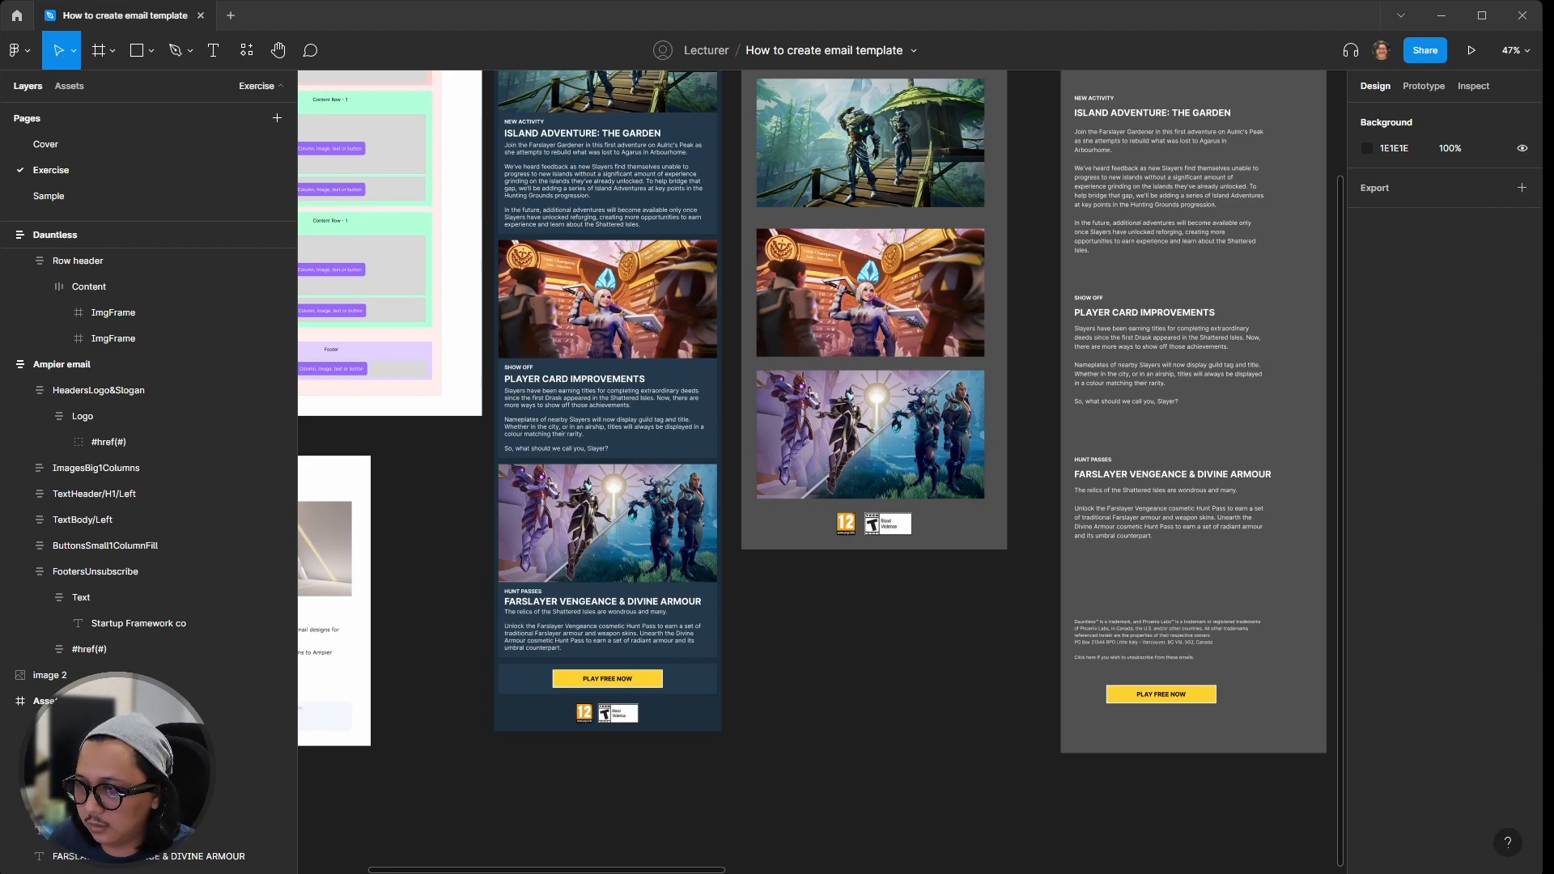
pyautogui.scroll(3, 783, 645)
pyautogui.rightClick(798, 585)
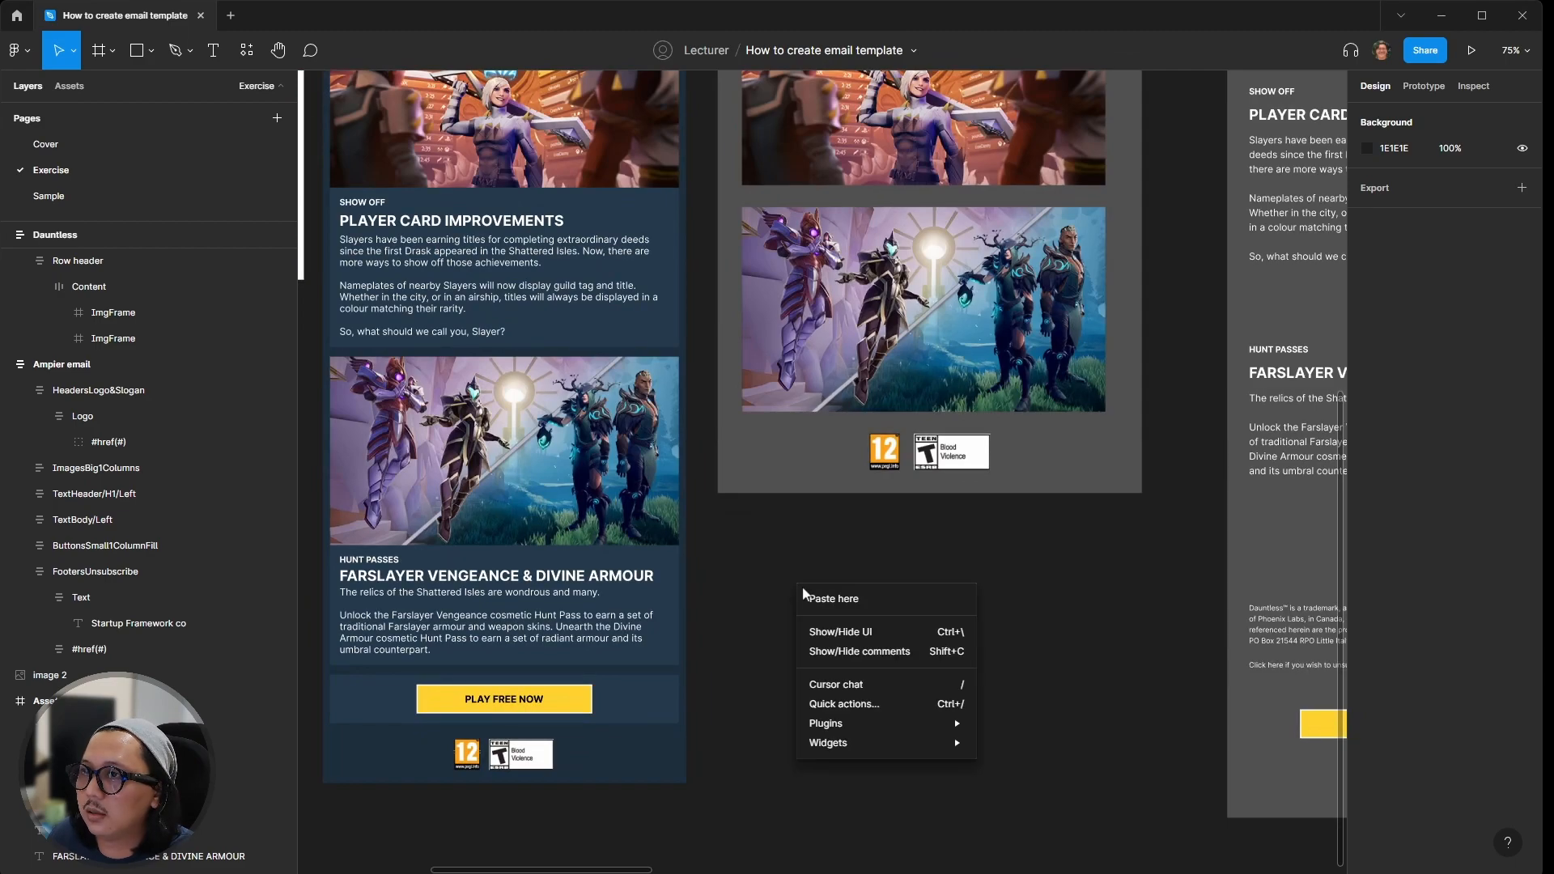
pyautogui.click(823, 599)
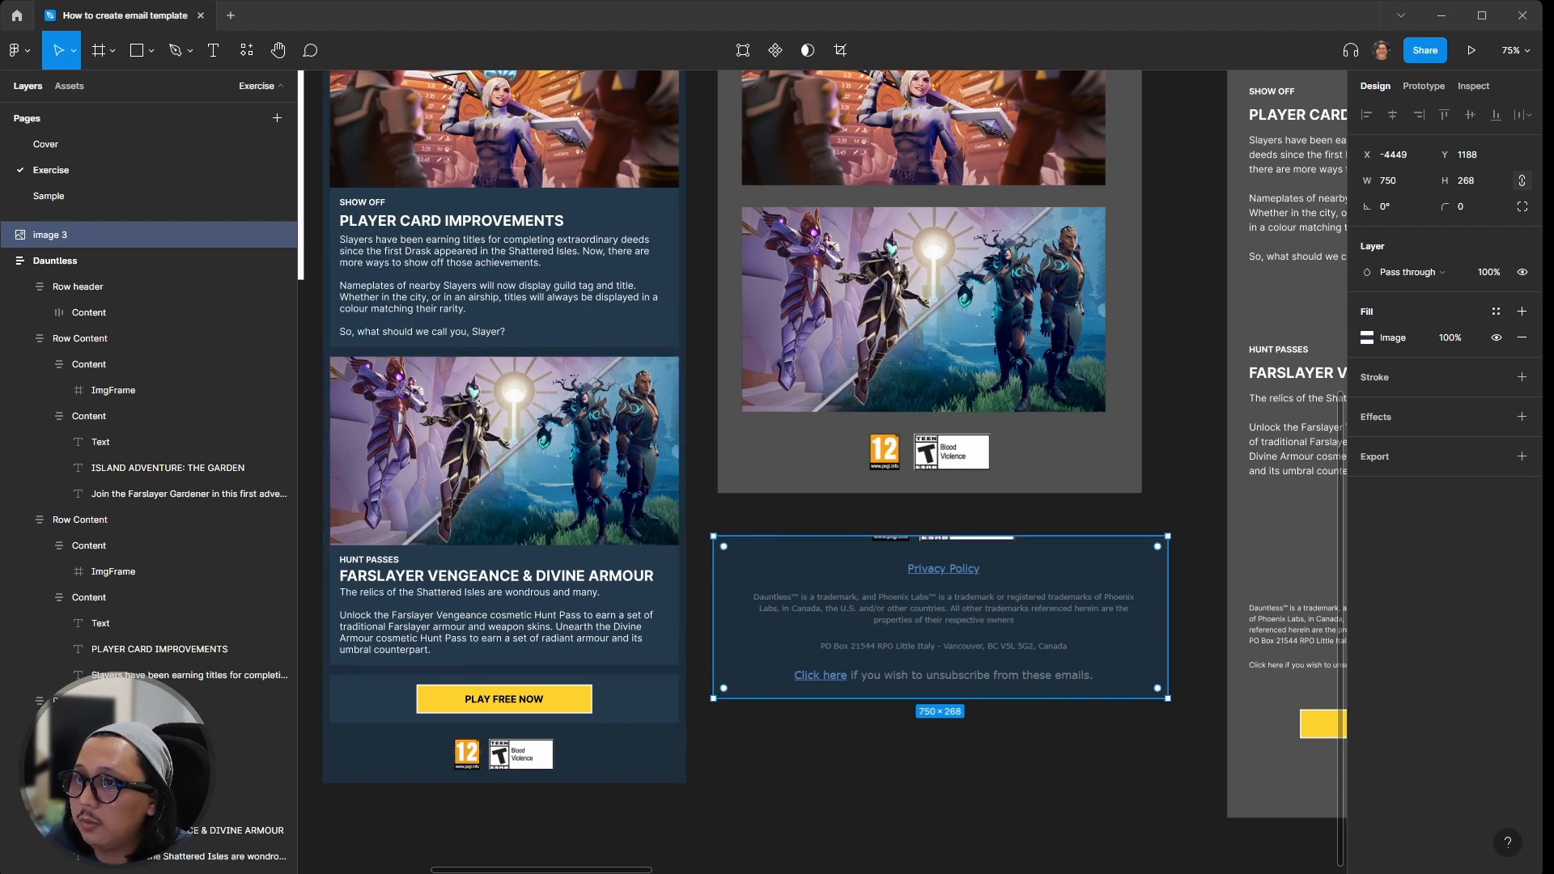
pyautogui.hscroll(-3, 821, 444)
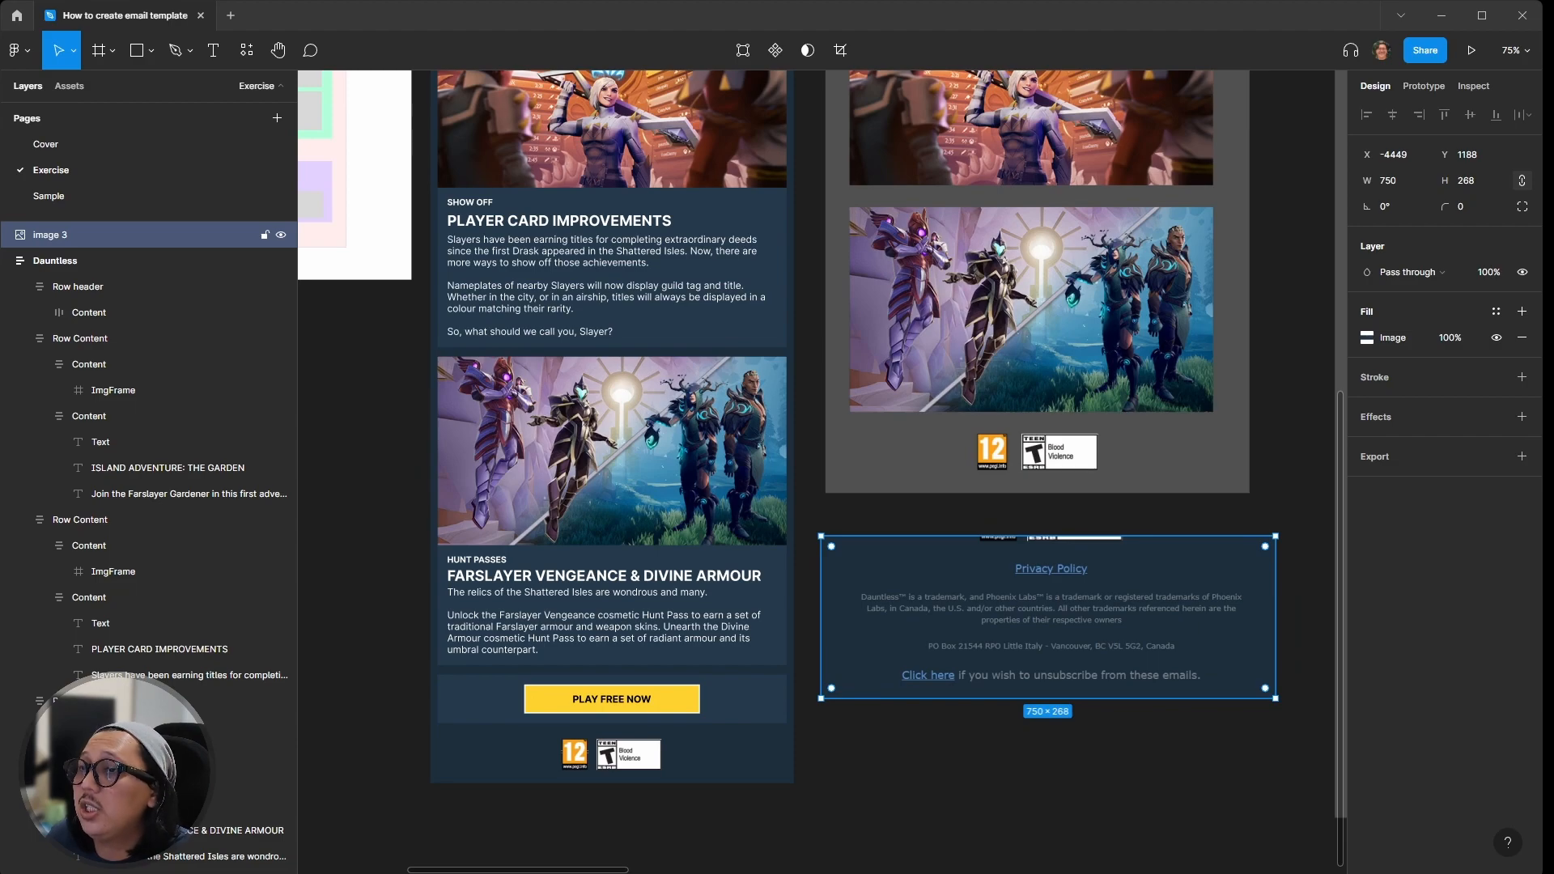
pyautogui.press('Escape')
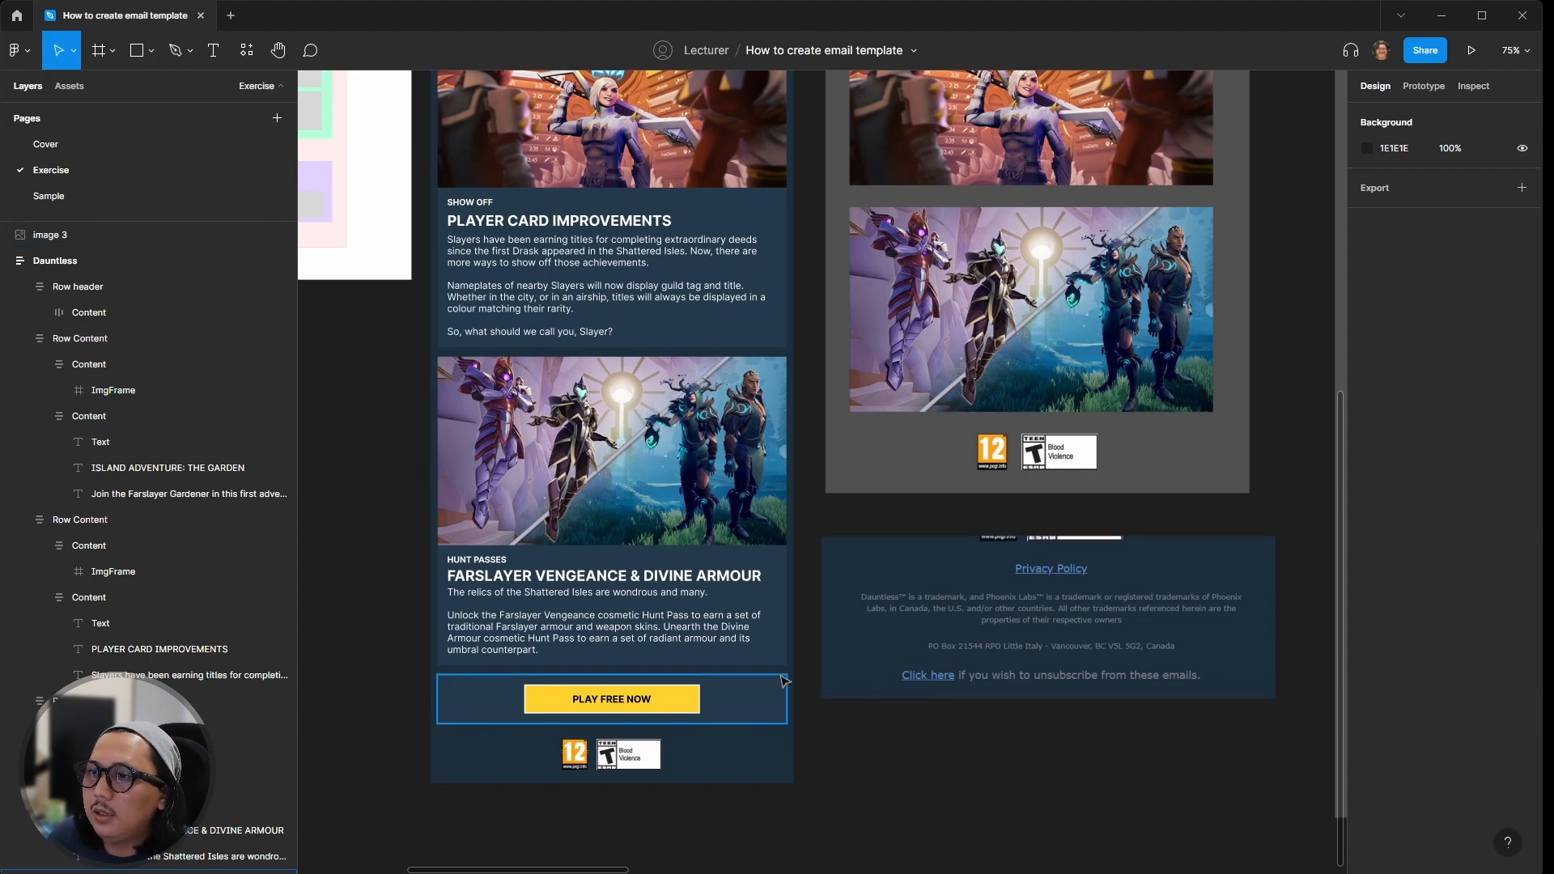
# Step: Duplicate the Hunt Passes content row and move the copy below the row with the rating images
pyautogui.click(755, 694)
pyautogui.click(880, 778)
pyautogui.click(733, 702)
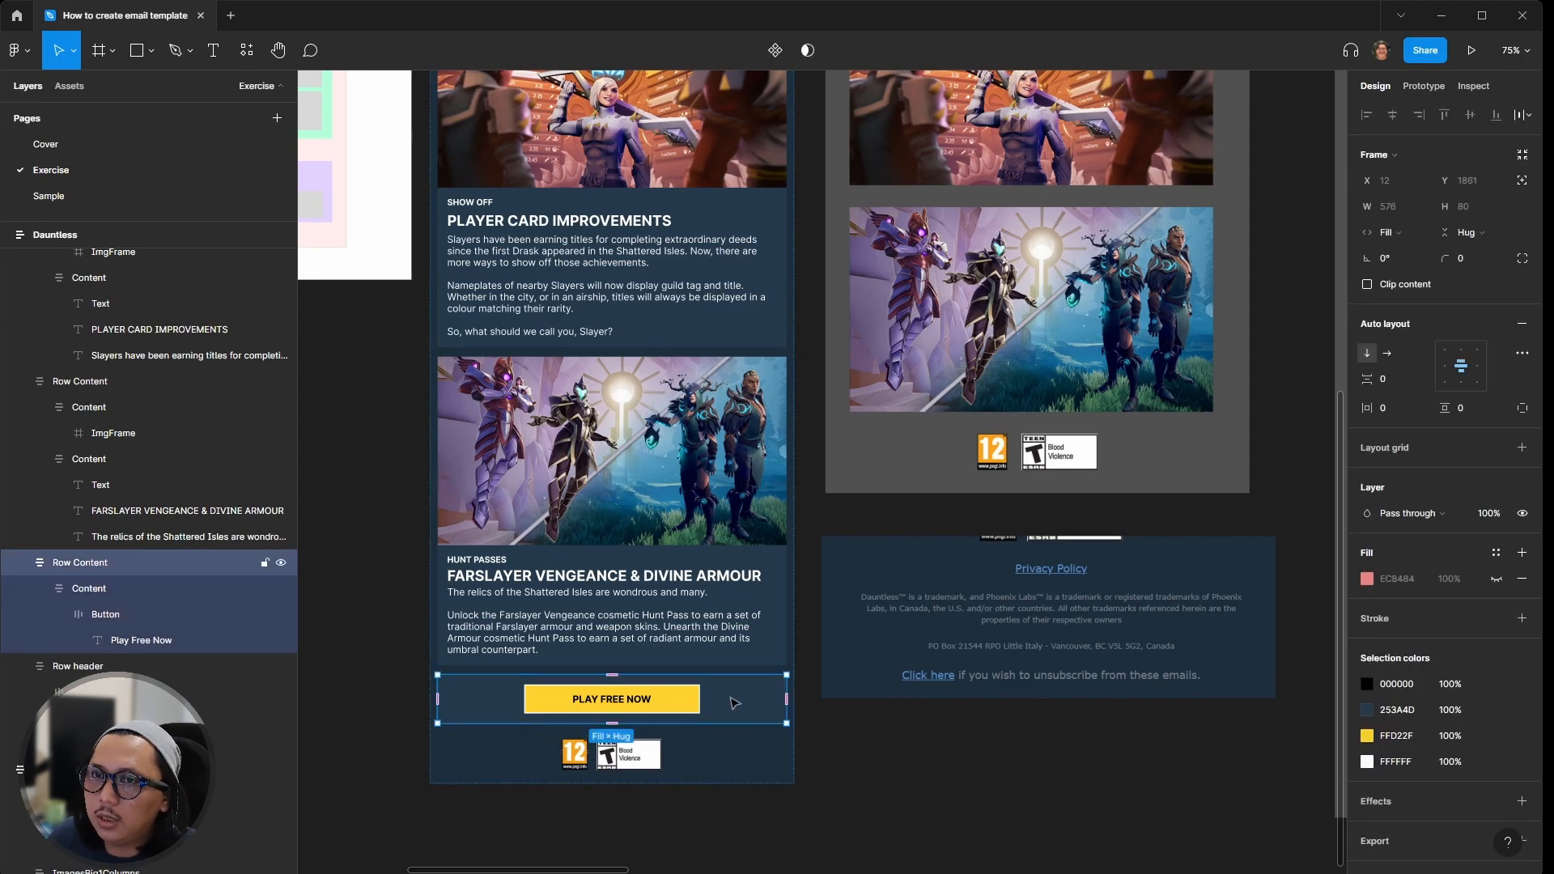
pyautogui.click(719, 542)
pyautogui.hotkey('ctrl', 'd')
pyautogui.scroll(-5, 718, 542)
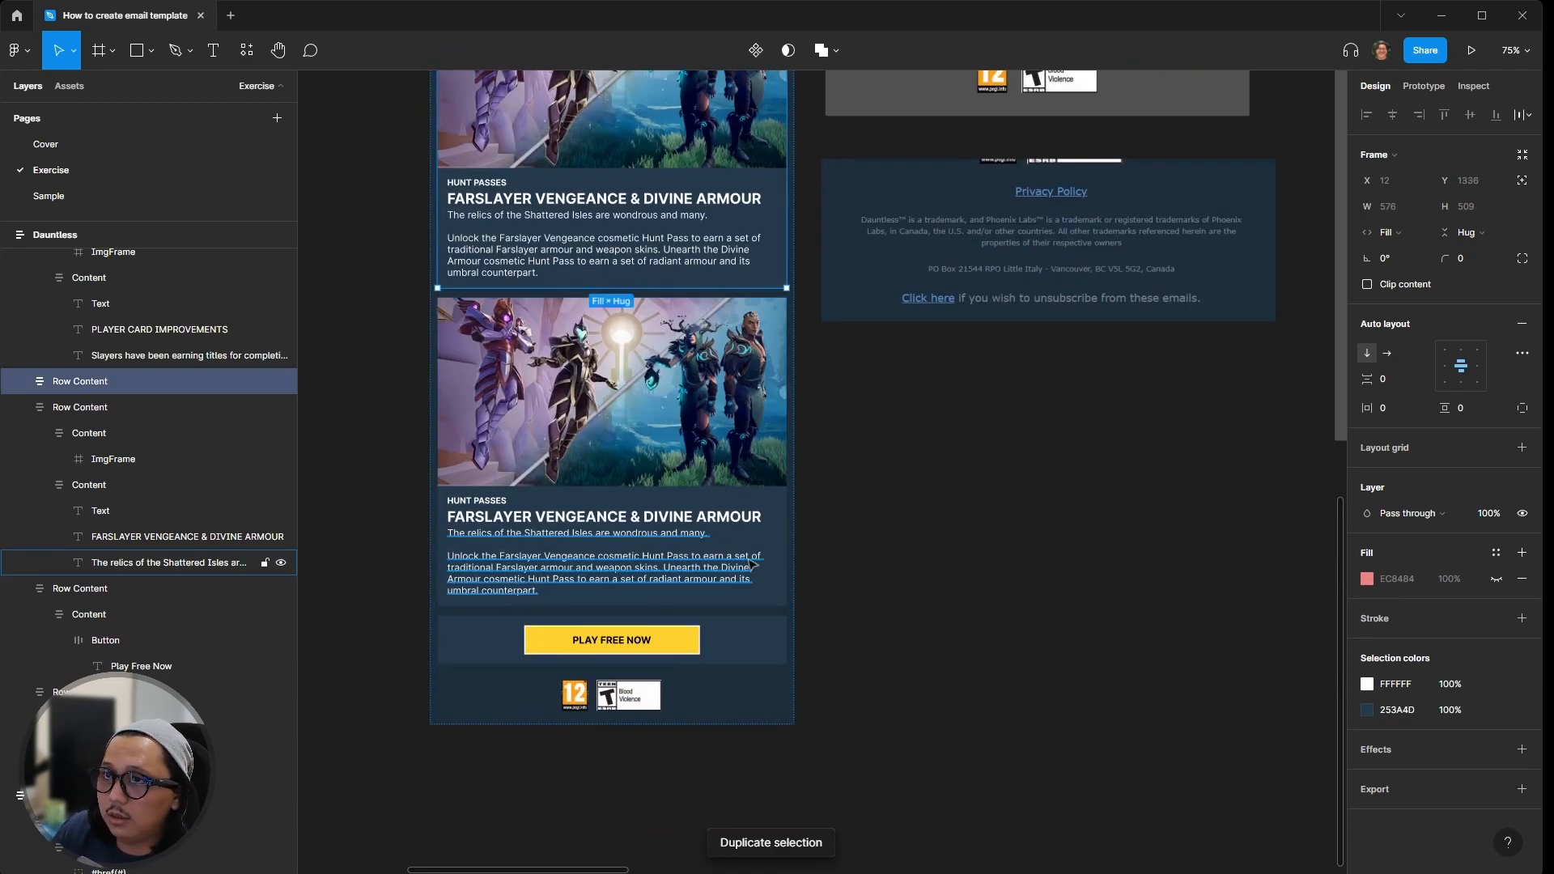
pyautogui.press('Down')
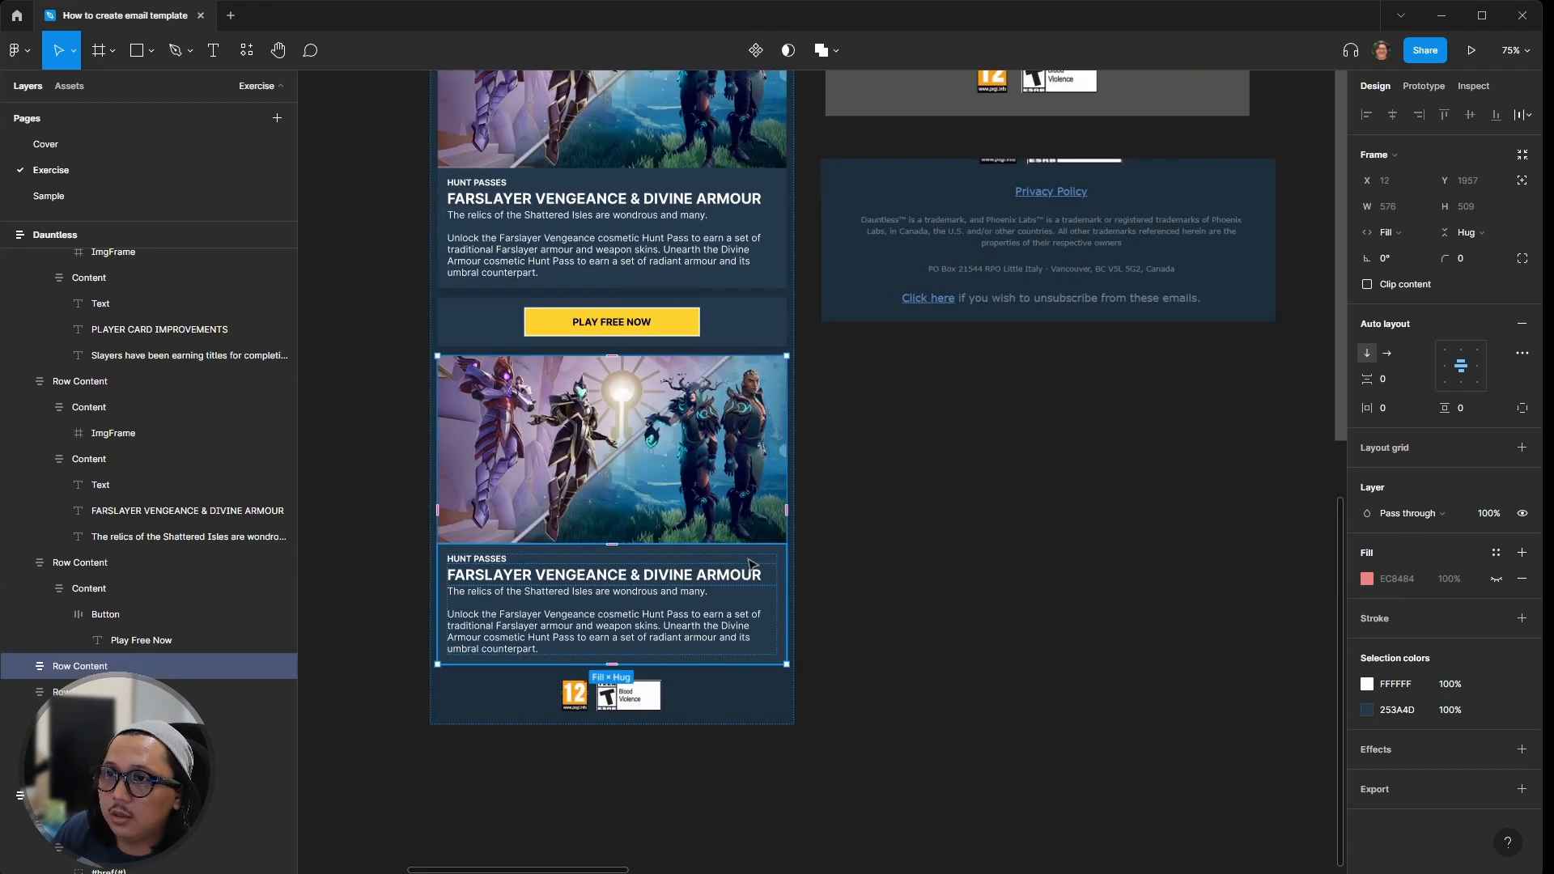
pyautogui.press('Down')
# Step: Delete the image block from the copied Hunt Passes row, keeping only its text block
pyautogui.doubleClick(724, 542)
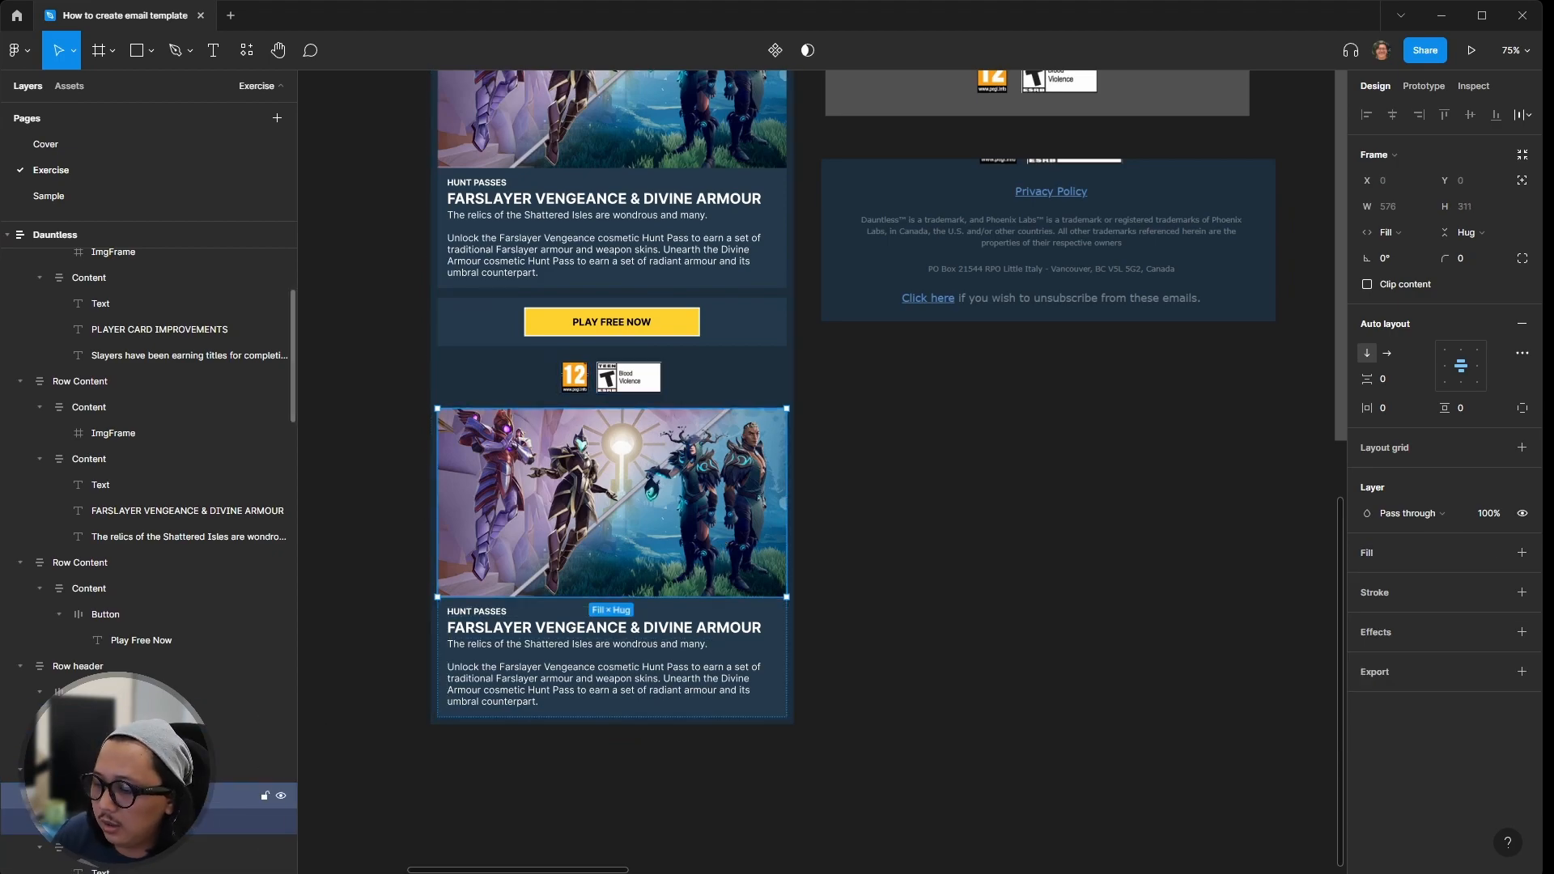
pyautogui.press('Delete')
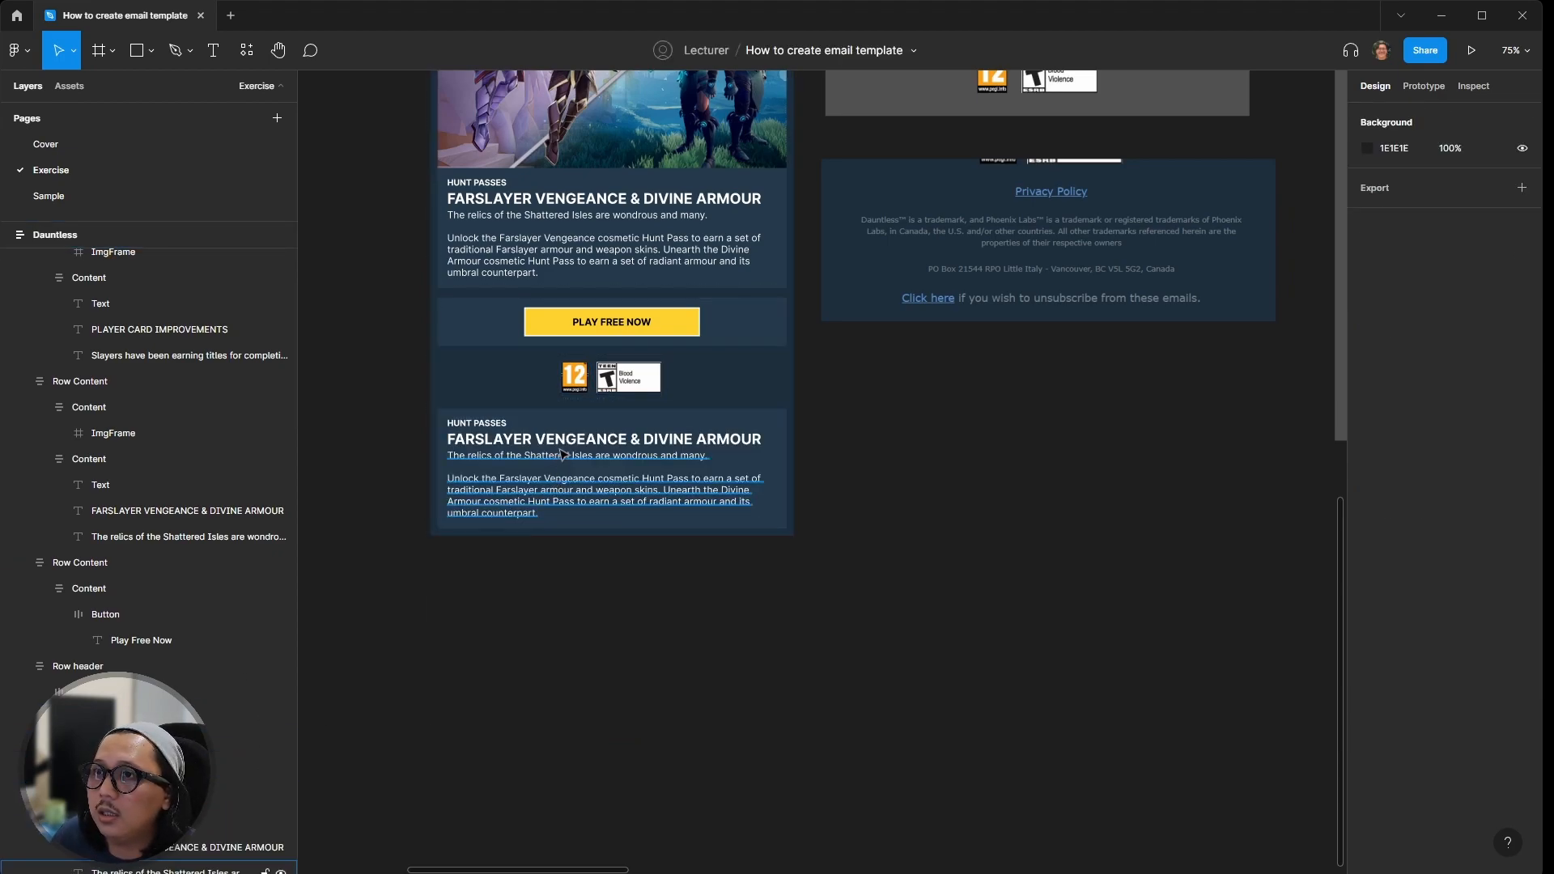
pyautogui.scroll(3, 1149, 348)
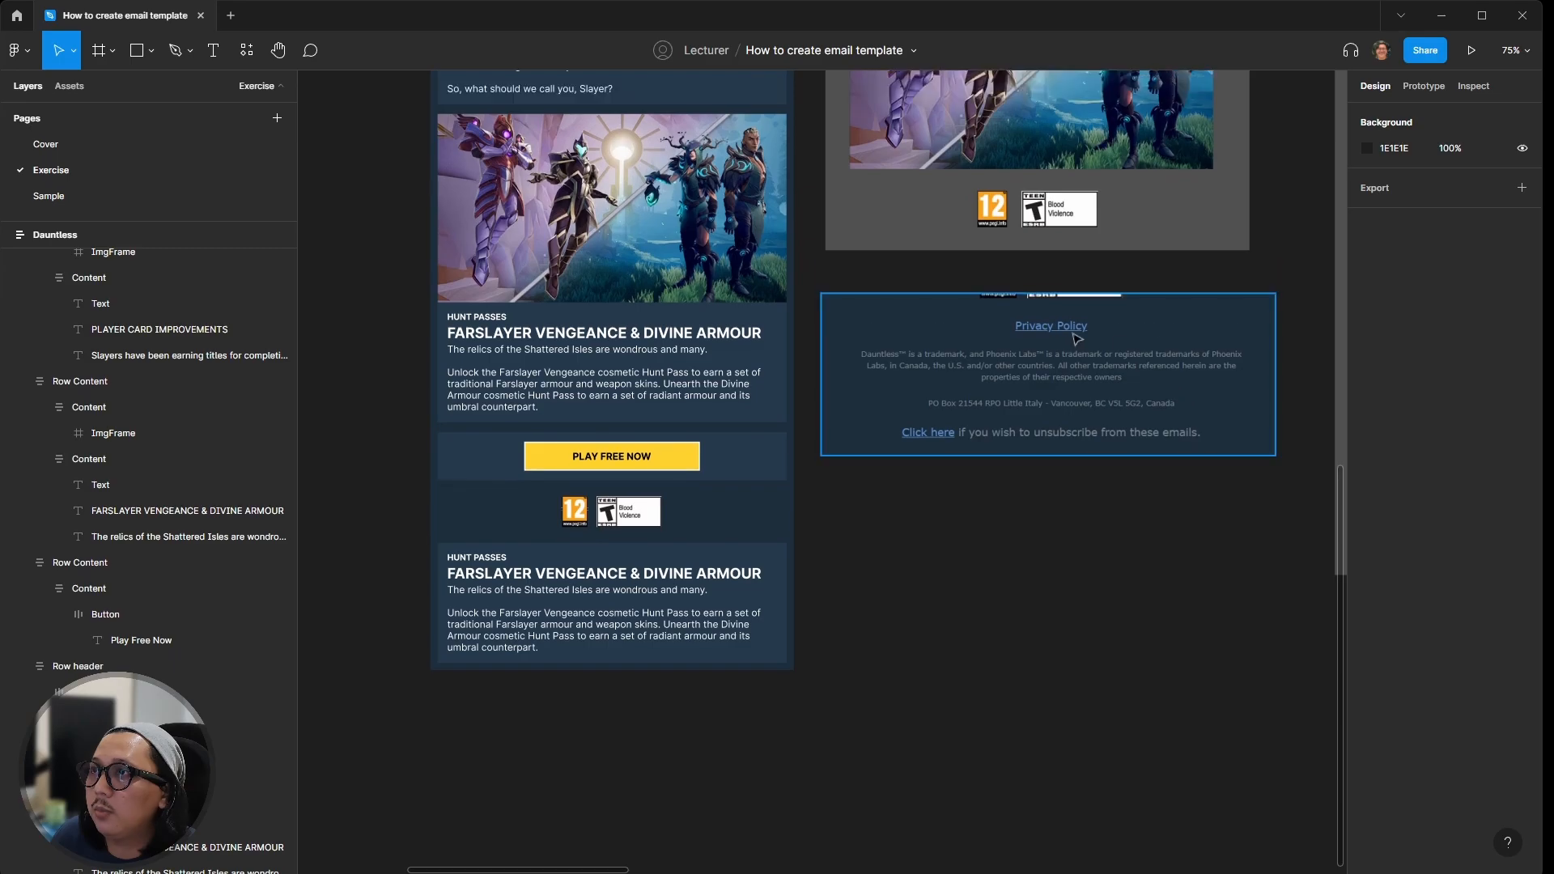
# Step: Look over the Dauntless email template from the logo header down to the footer texts
pyautogui.click(522, 619)
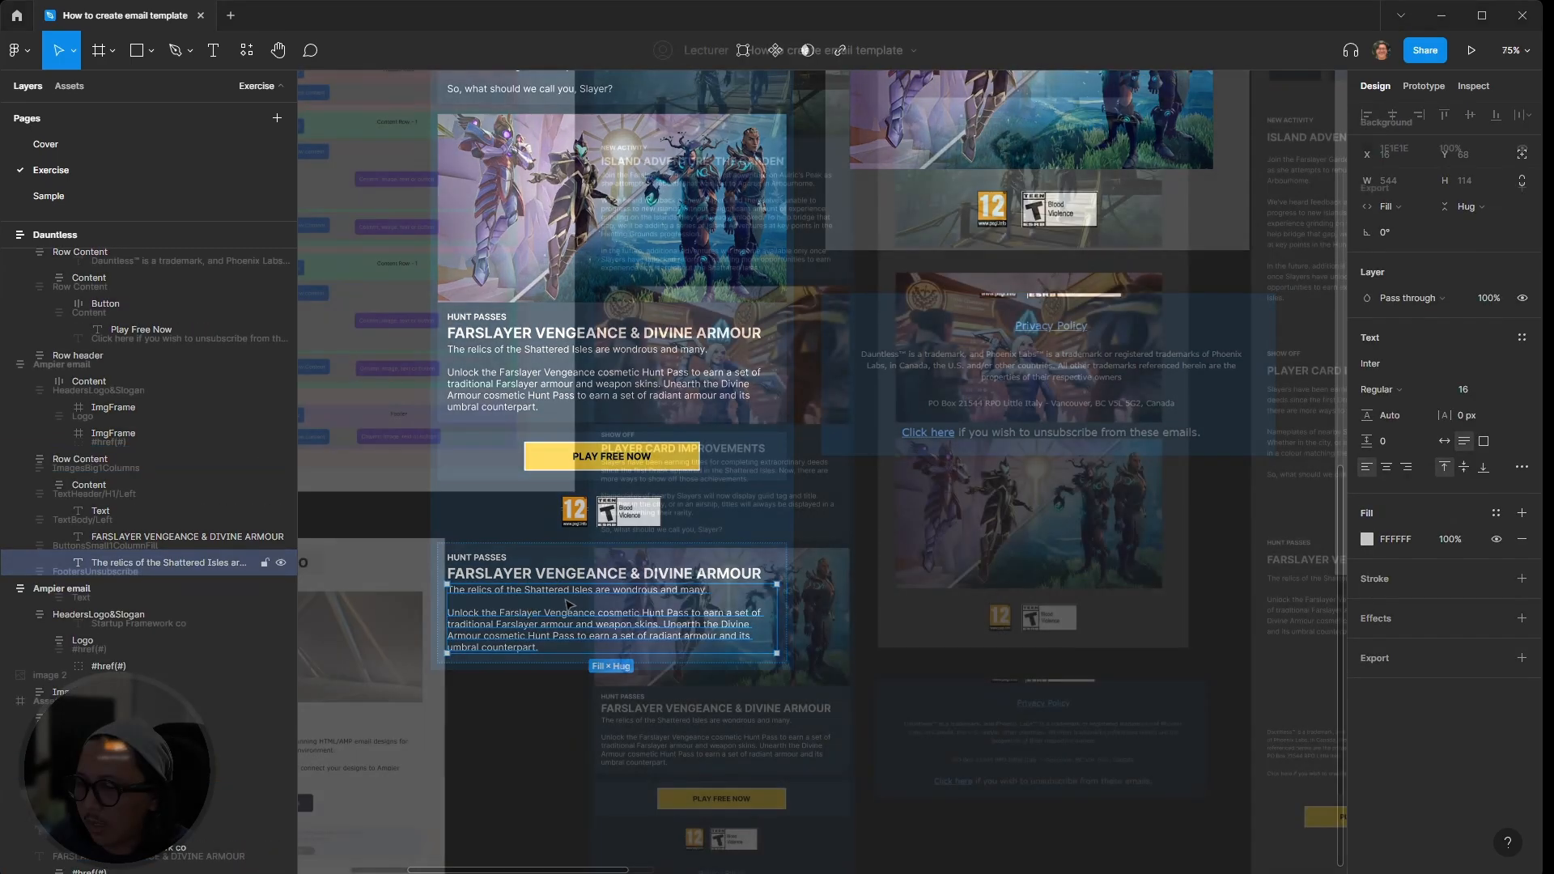
pyautogui.scroll(5, 822, 470)
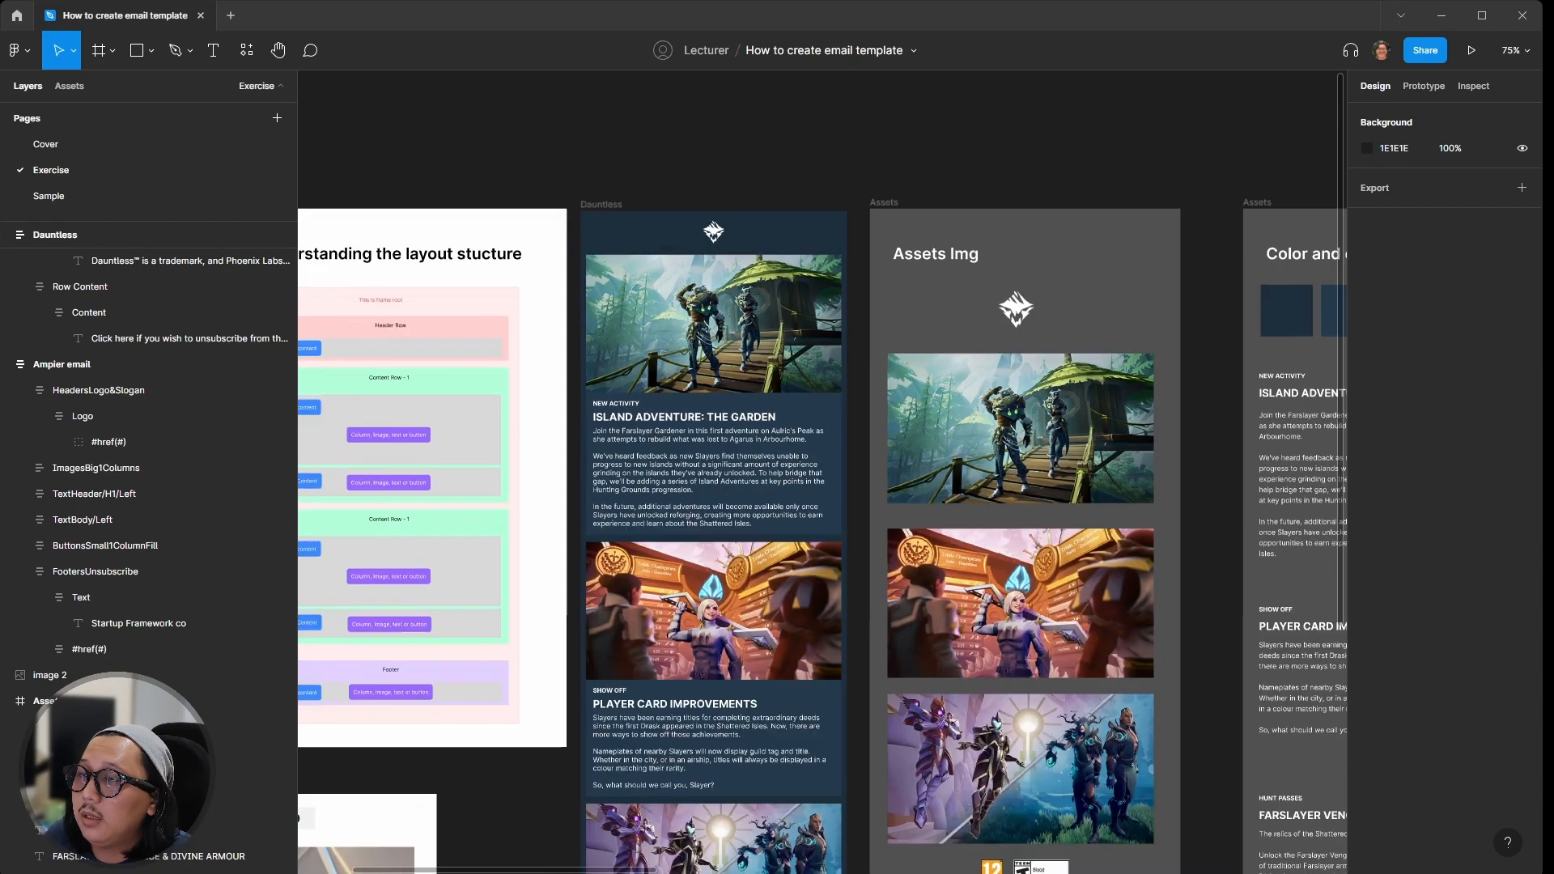
pyautogui.scroll(-5, 821, 469)
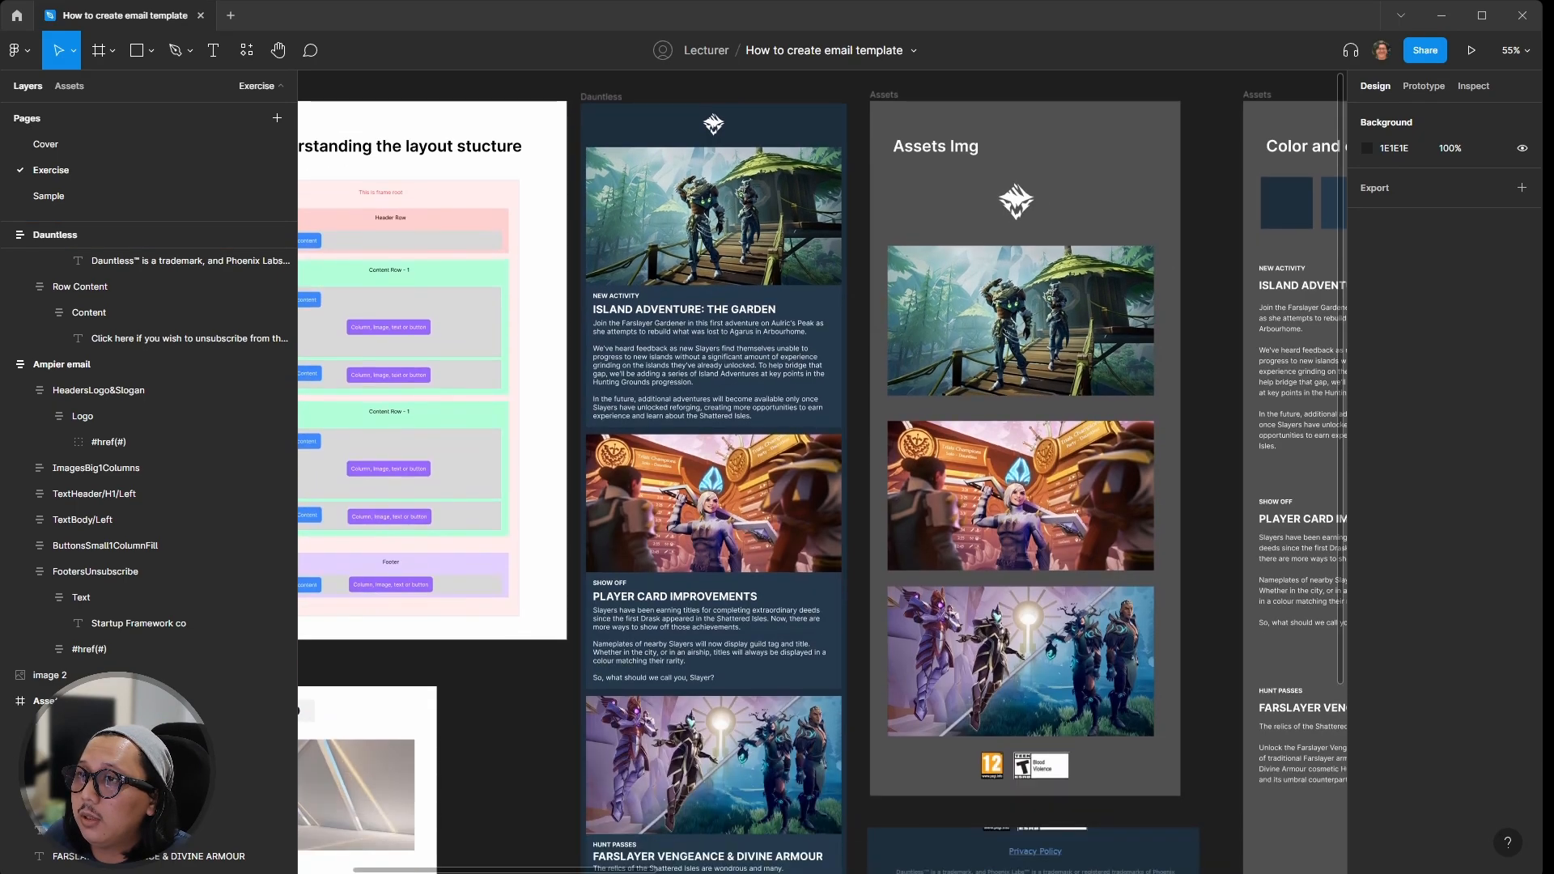
pyautogui.scroll(7, 822, 470)
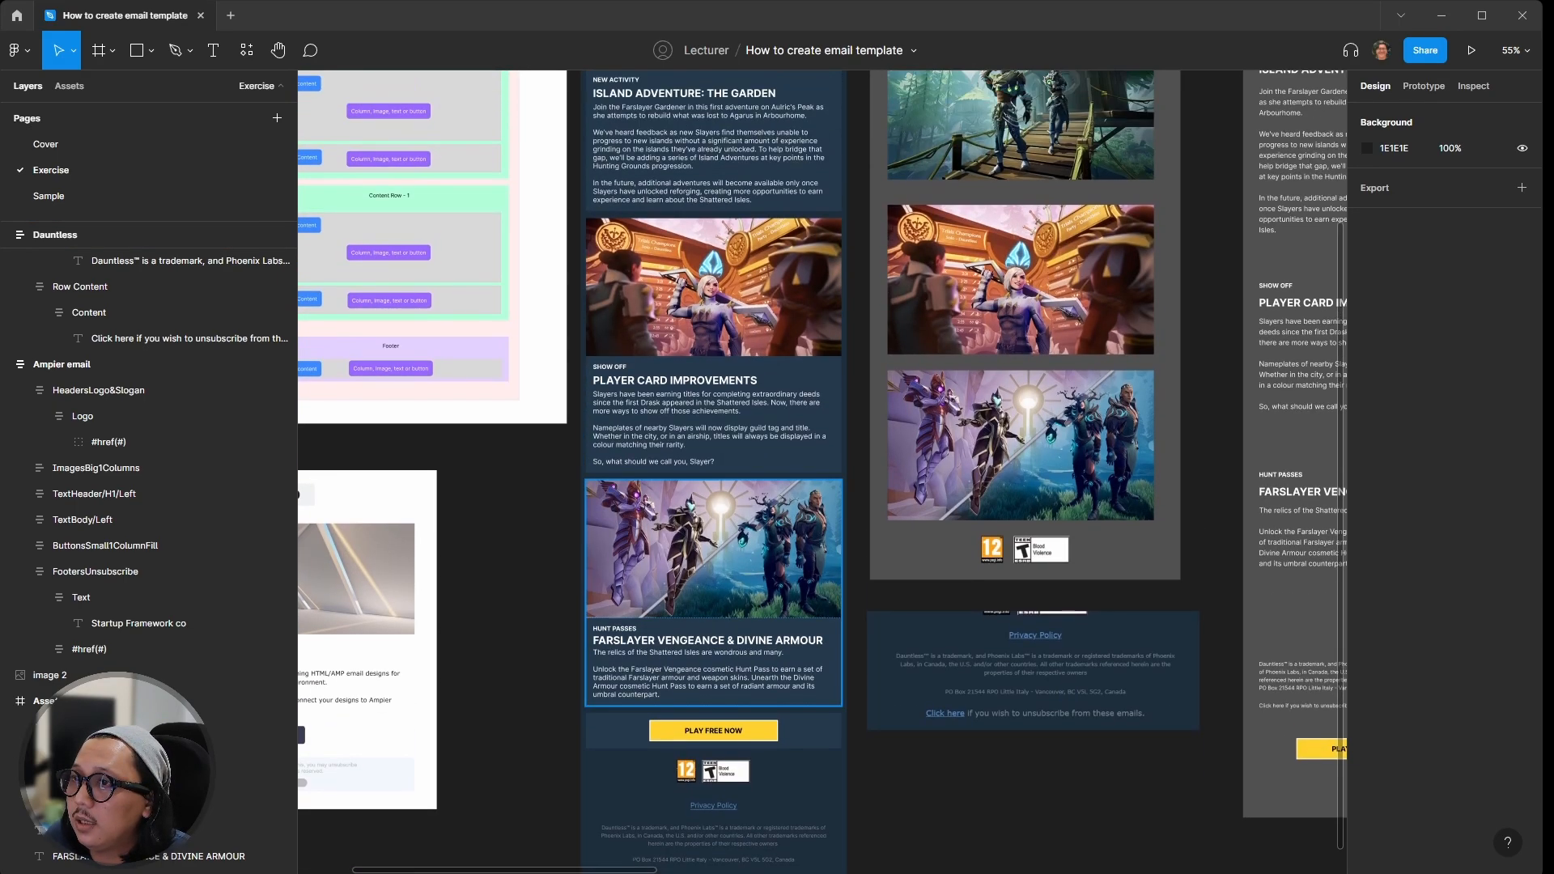
pyautogui.scroll(-5, 821, 469)
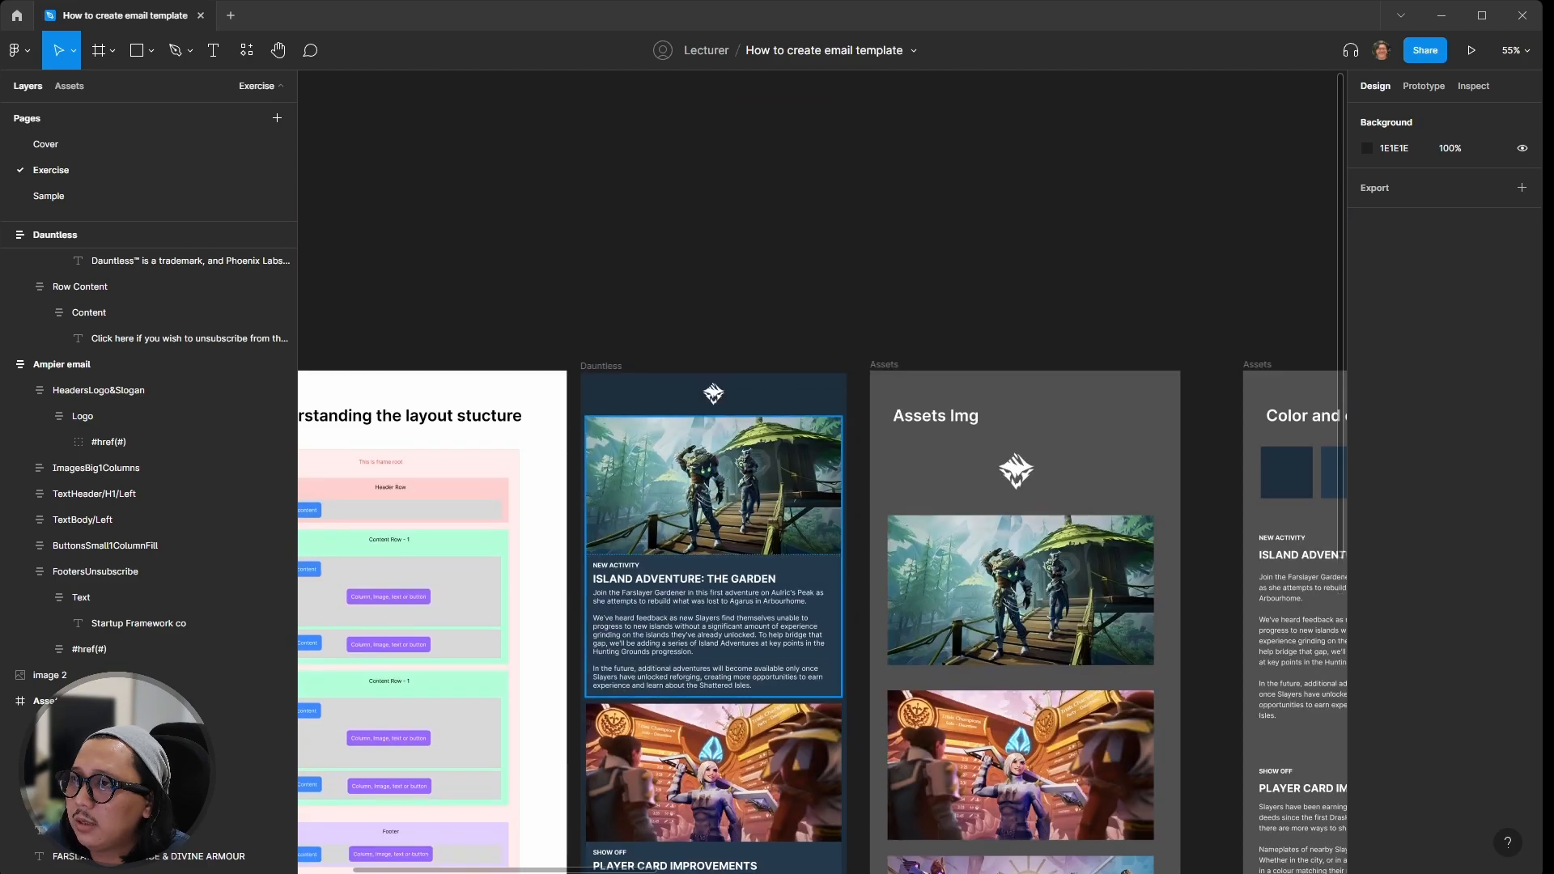
# Step: Run the Ampier HTML and AMP Email Generator plugin on the Dauntless frame
pyautogui.scroll(-3, 822, 470)
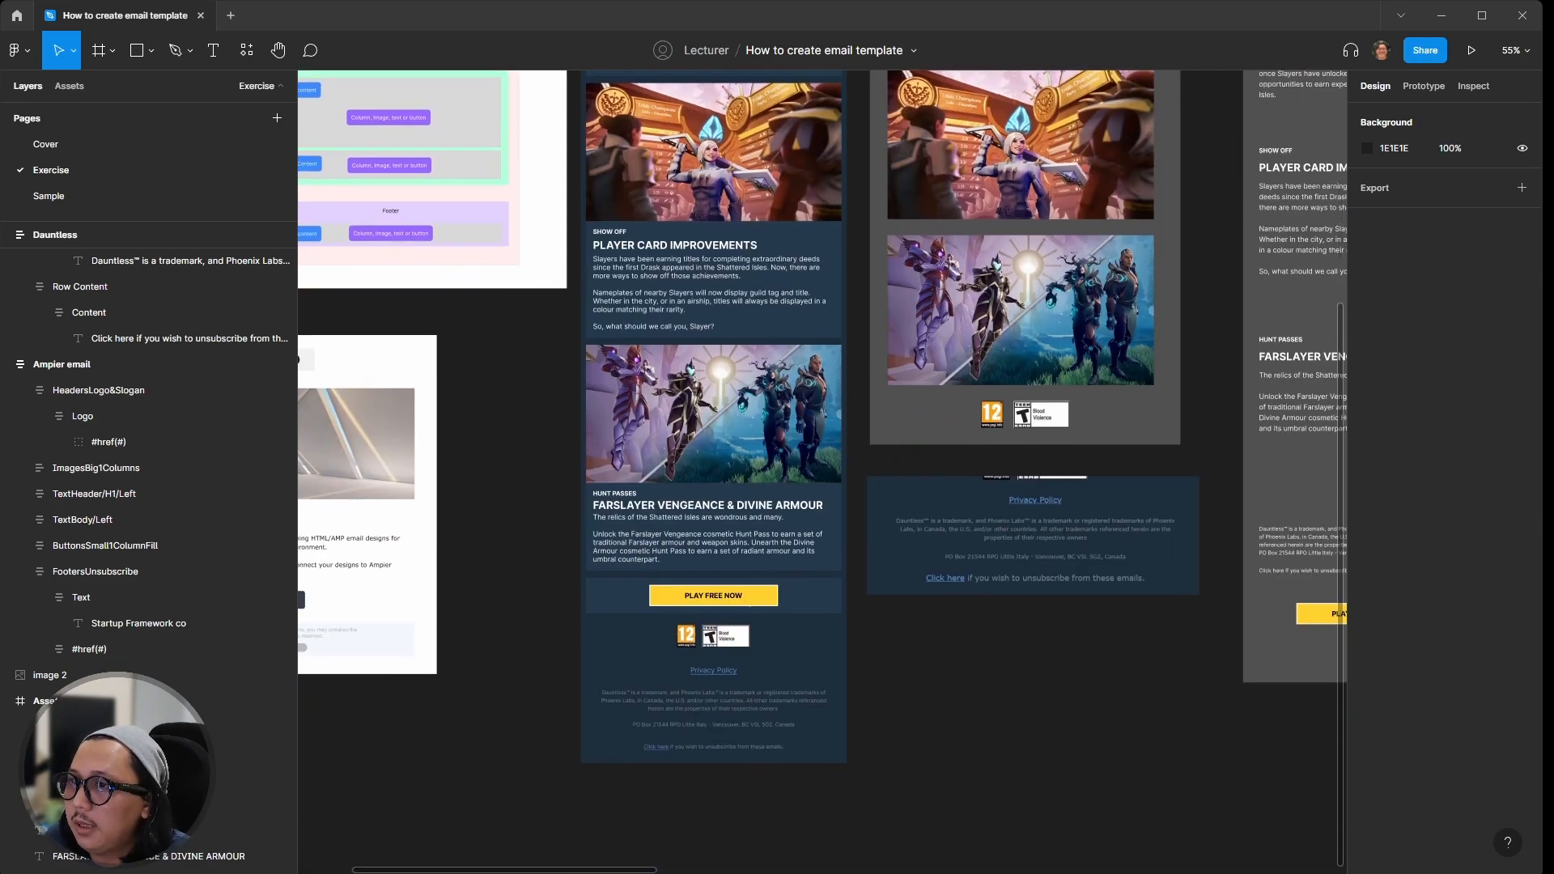
pyautogui.scroll(5, 787, 581)
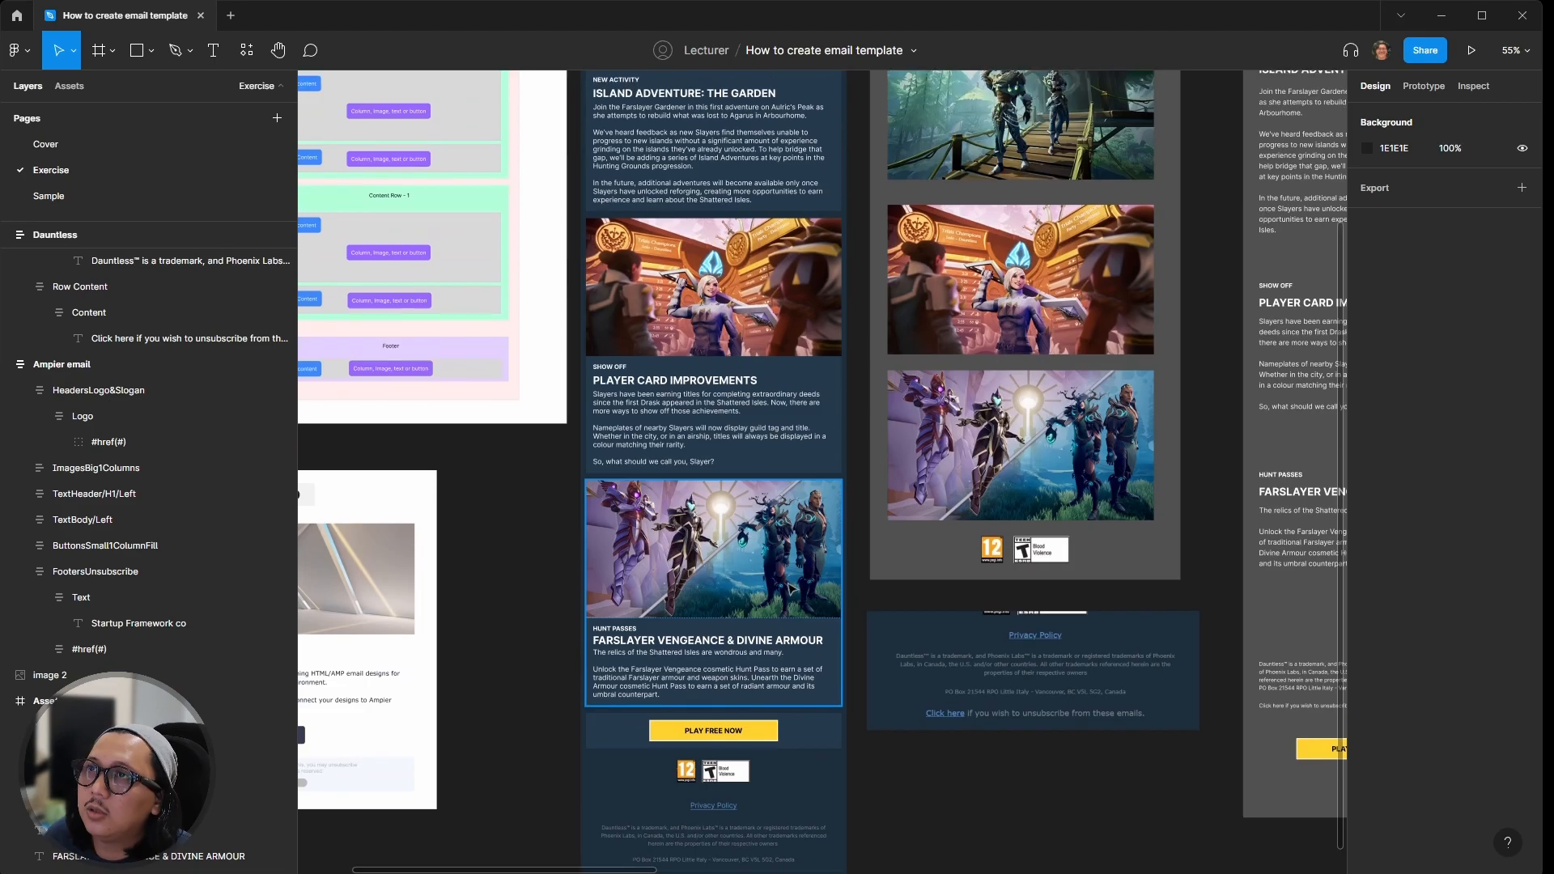
pyautogui.scroll(2, 787, 581)
pyautogui.click(597, 174)
pyautogui.click(247, 50)
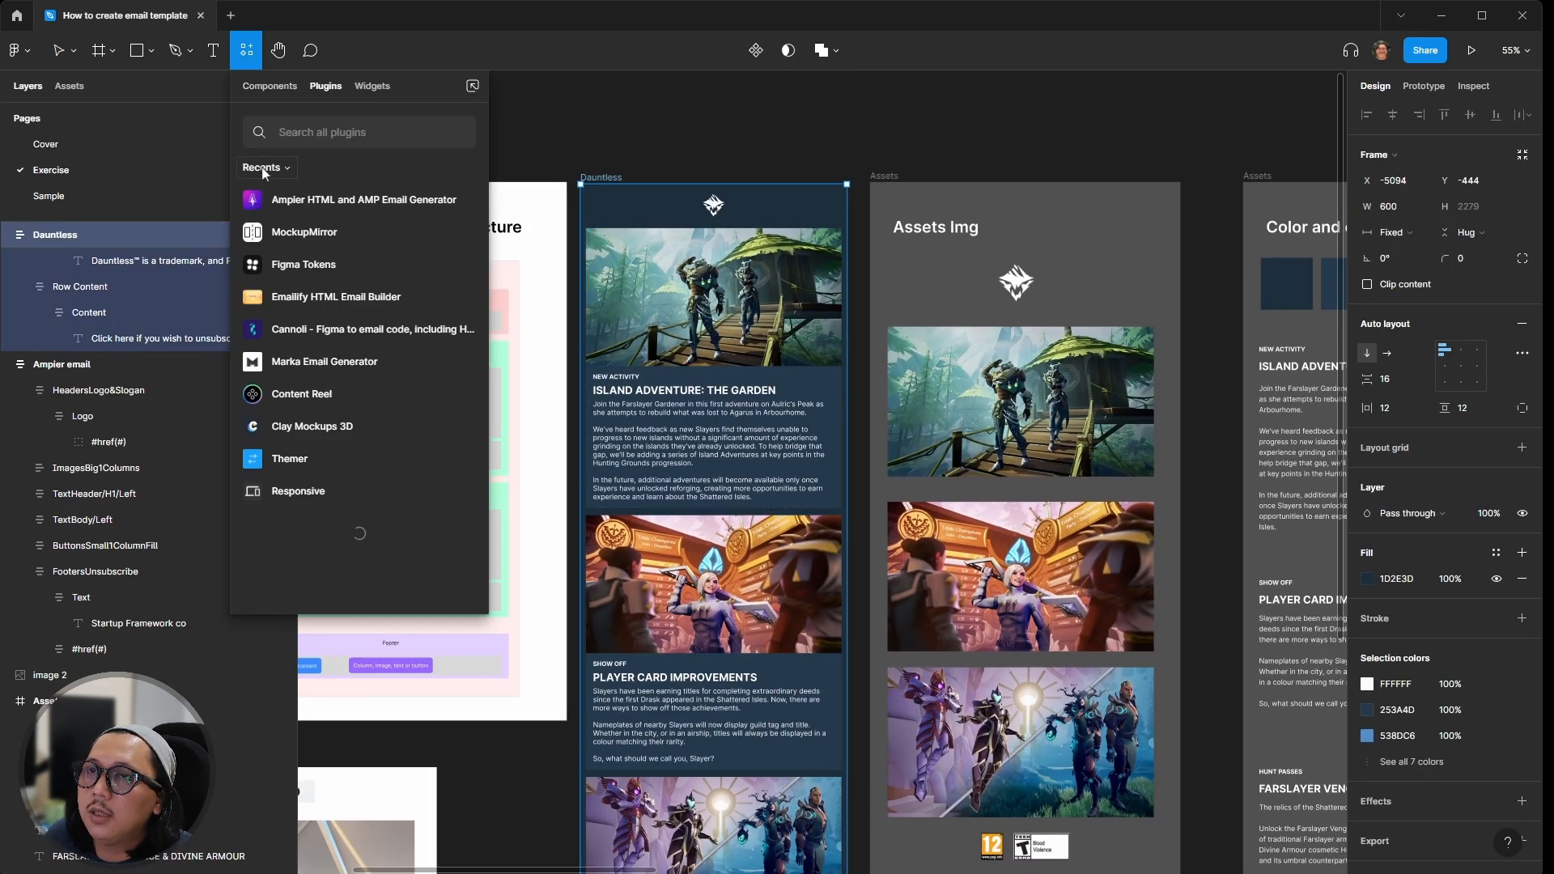
pyautogui.click(294, 191)
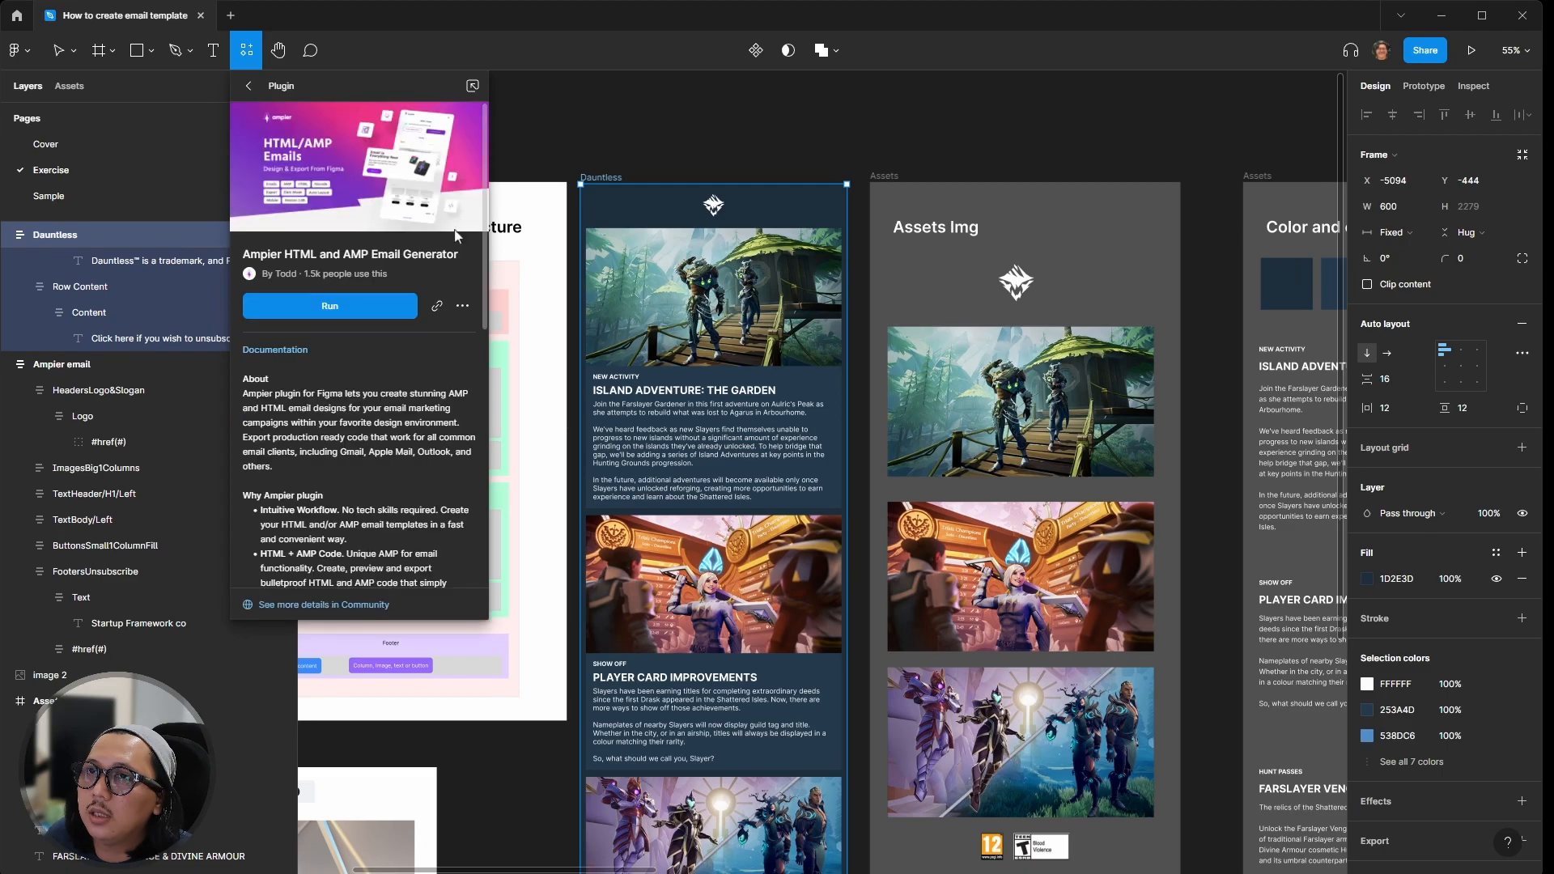
pyautogui.click(311, 297)
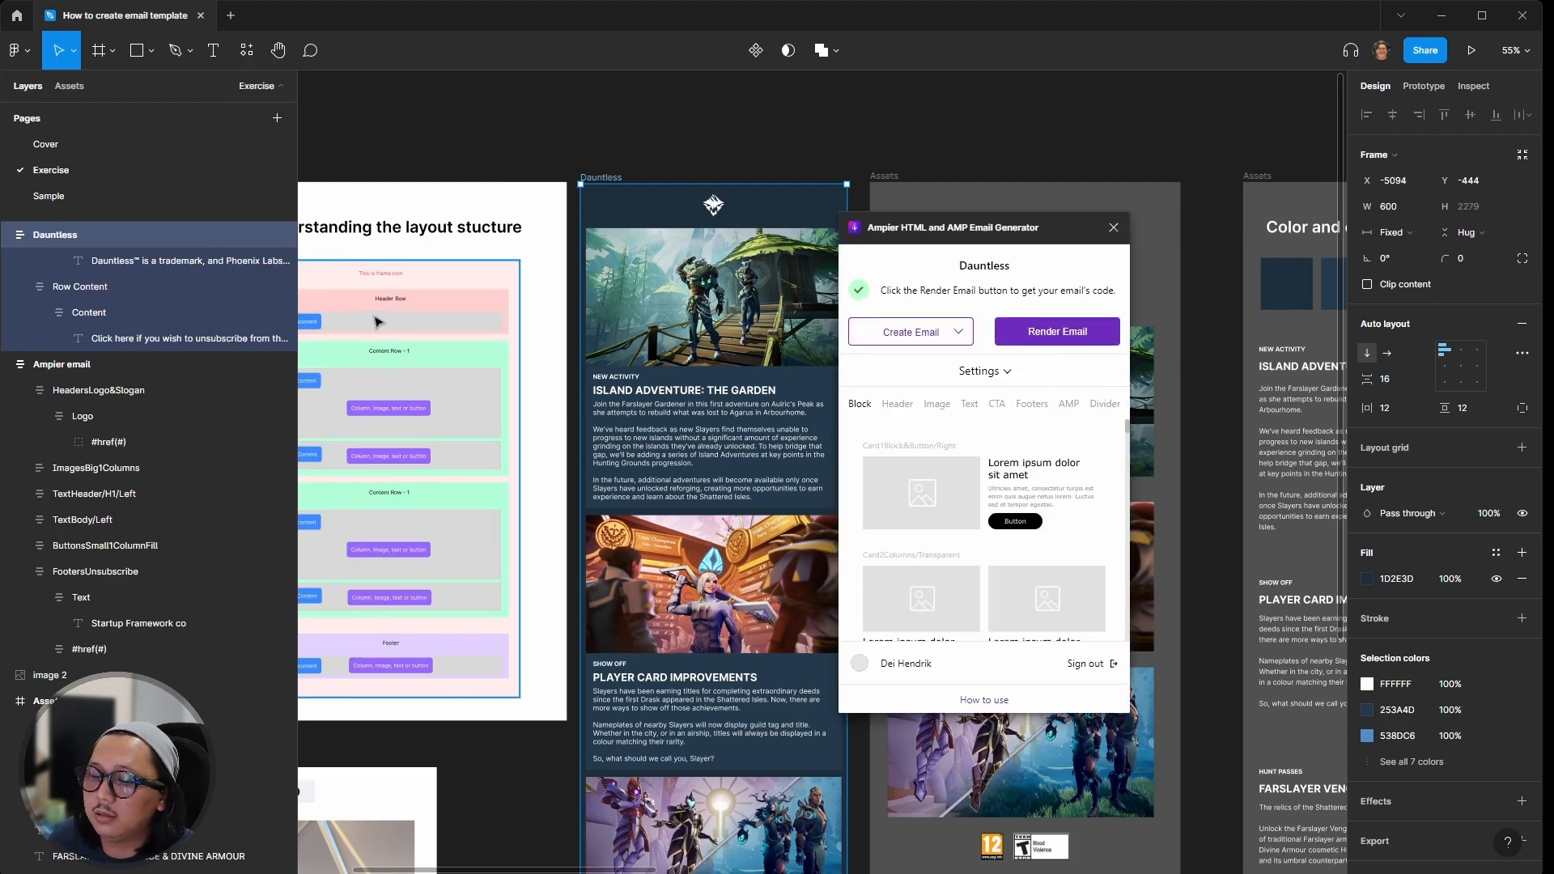
# Step: Render the Dauntless frame as an email and move the plugin's preview window towards the upper part of the canvas
pyautogui.click(914, 131)
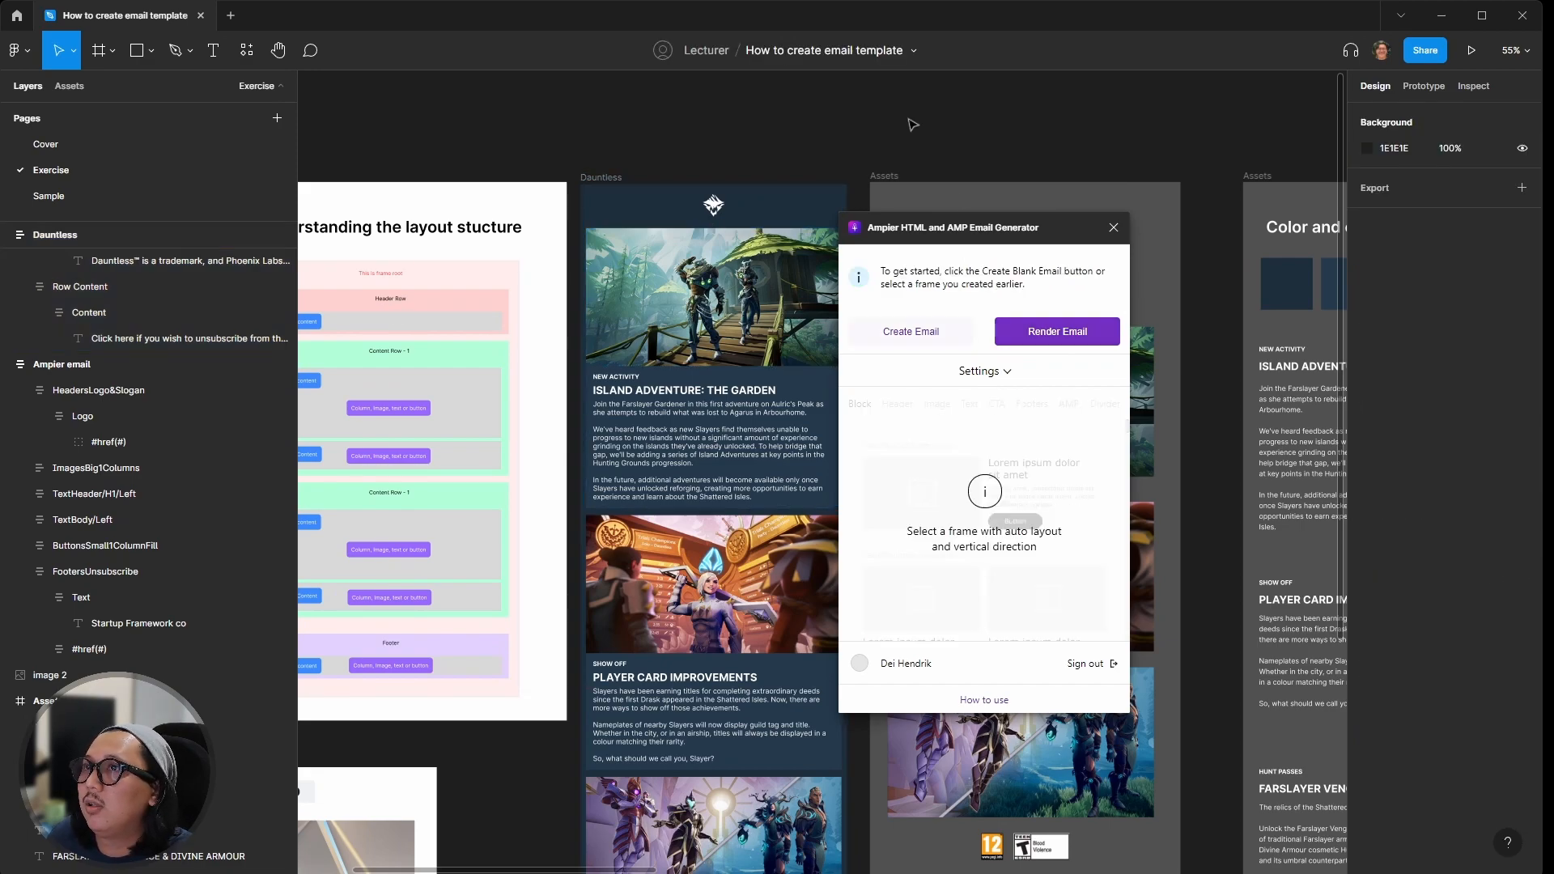
pyautogui.click(594, 191)
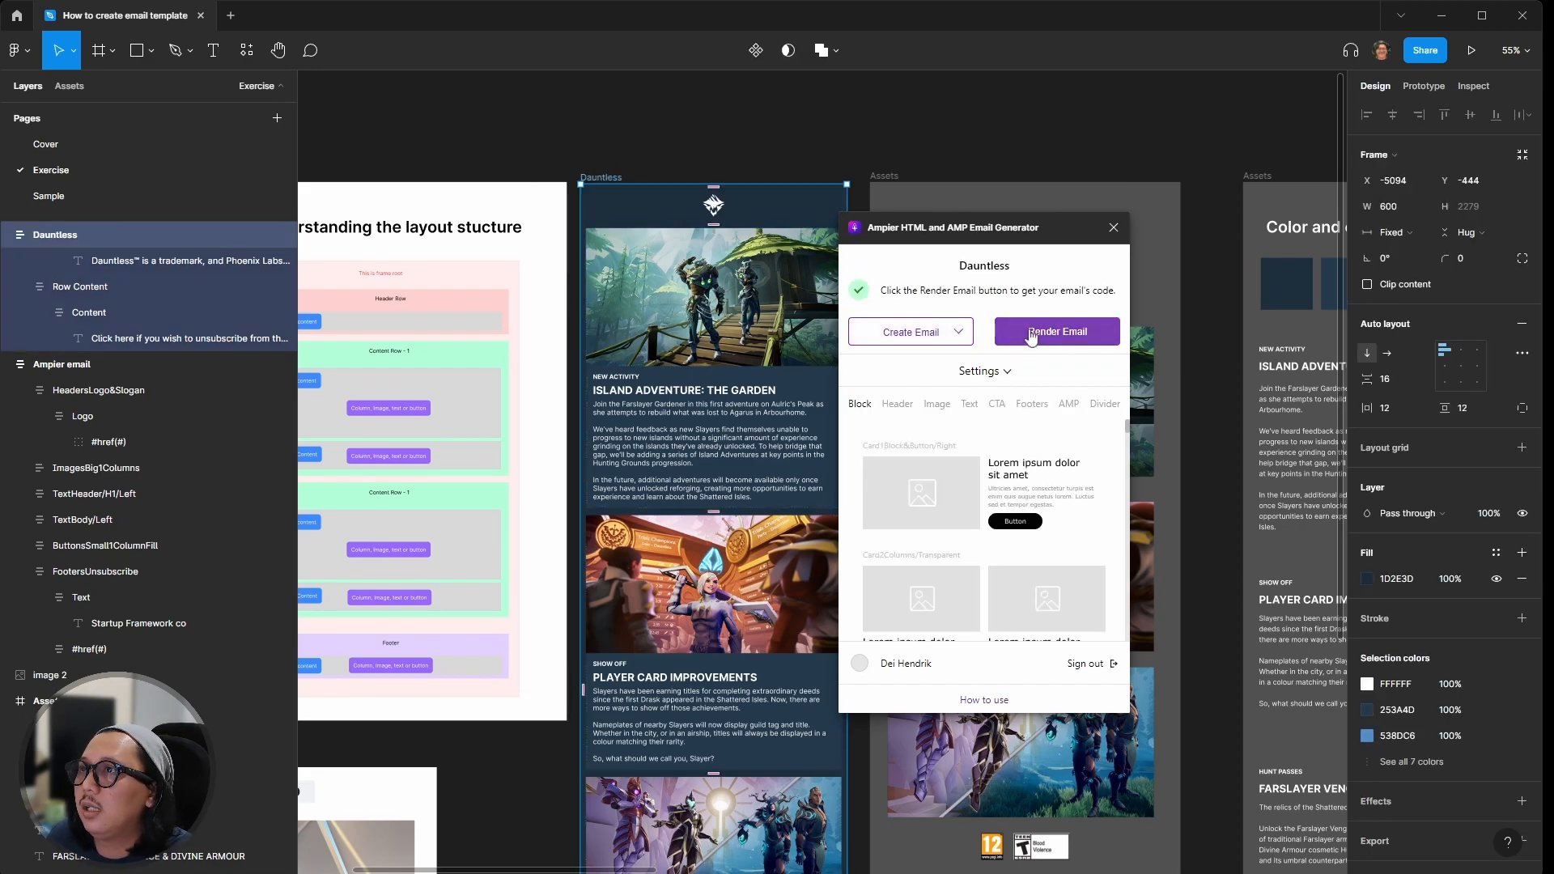
pyautogui.click(1037, 338)
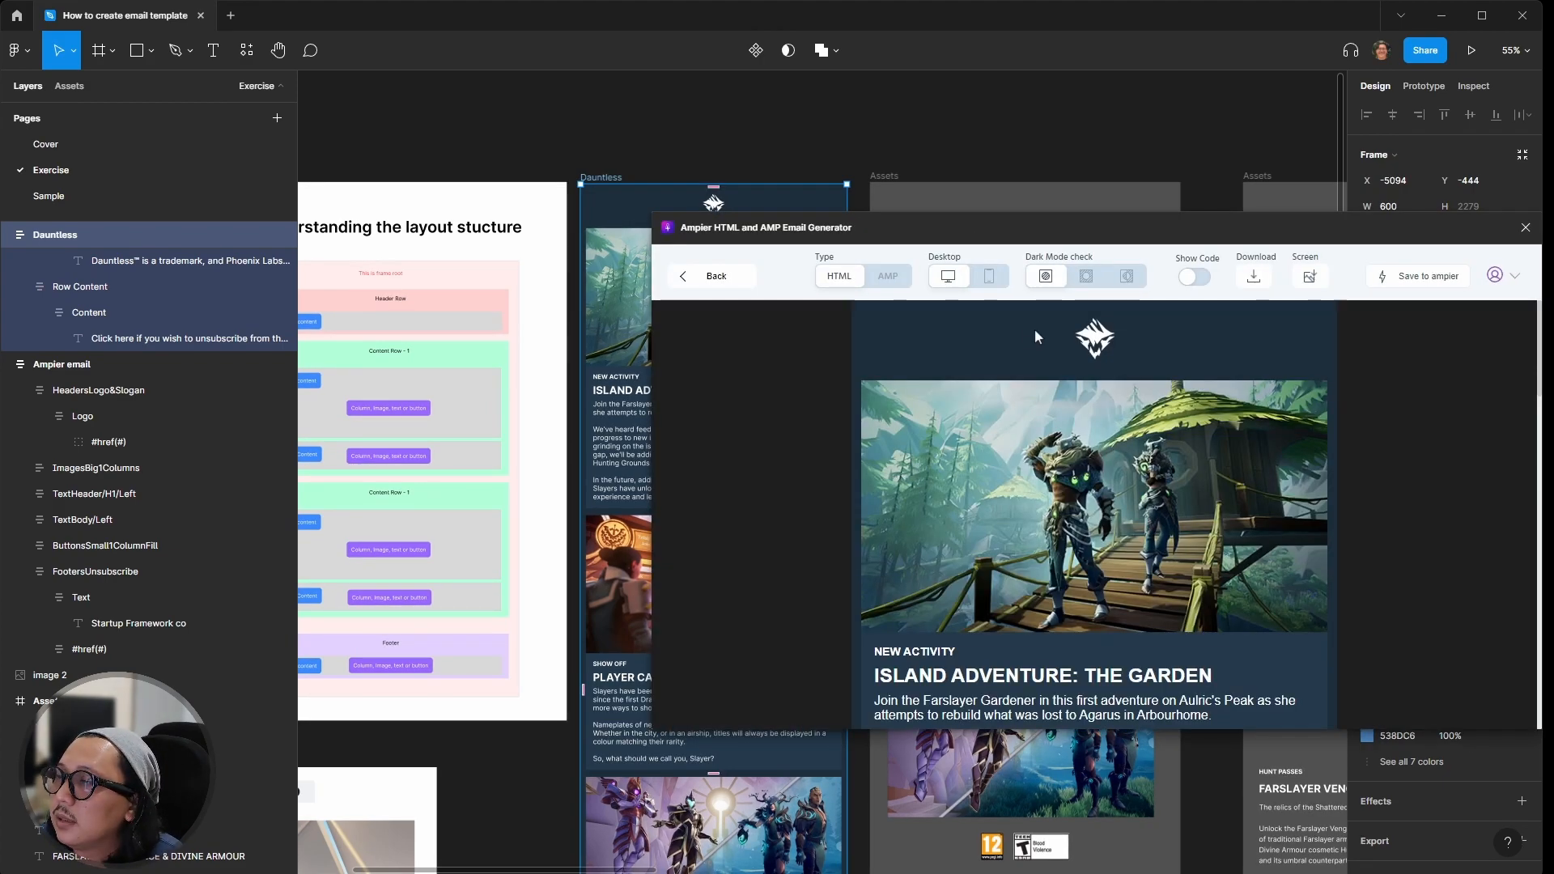
pyautogui.moveTo(927, 220); pyautogui.dragTo(666, 108)
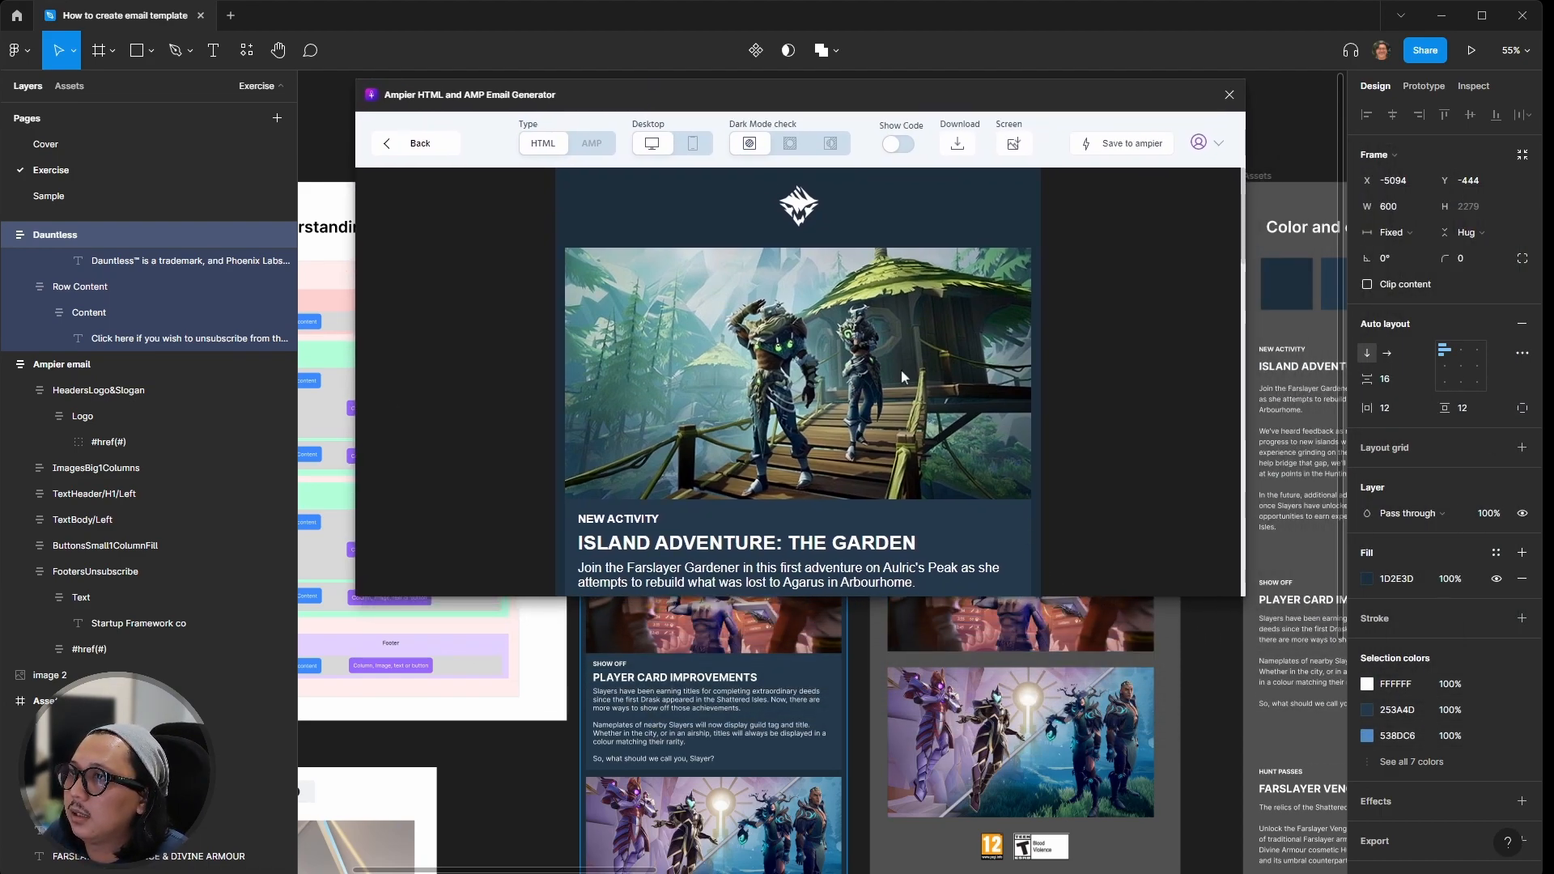
# Step: Review the rendered desktop HTML email from the Island Adventure section down to the rating images and footer texts
pyautogui.scroll(-3, 861, 344)
pyautogui.scroll(-4, 861, 346)
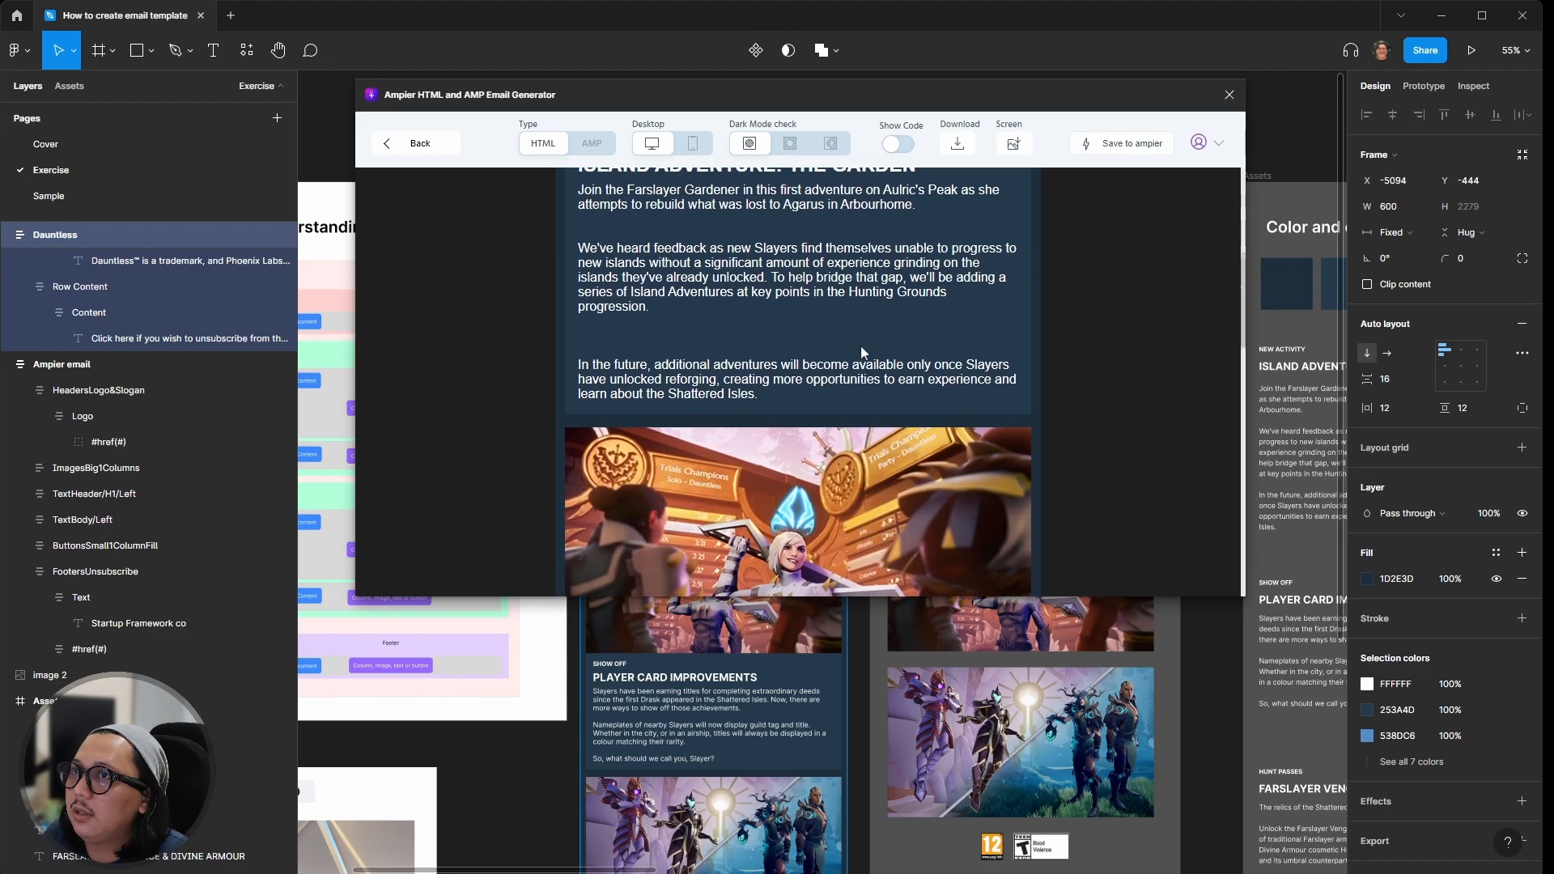
pyautogui.scroll(2, 861, 346)
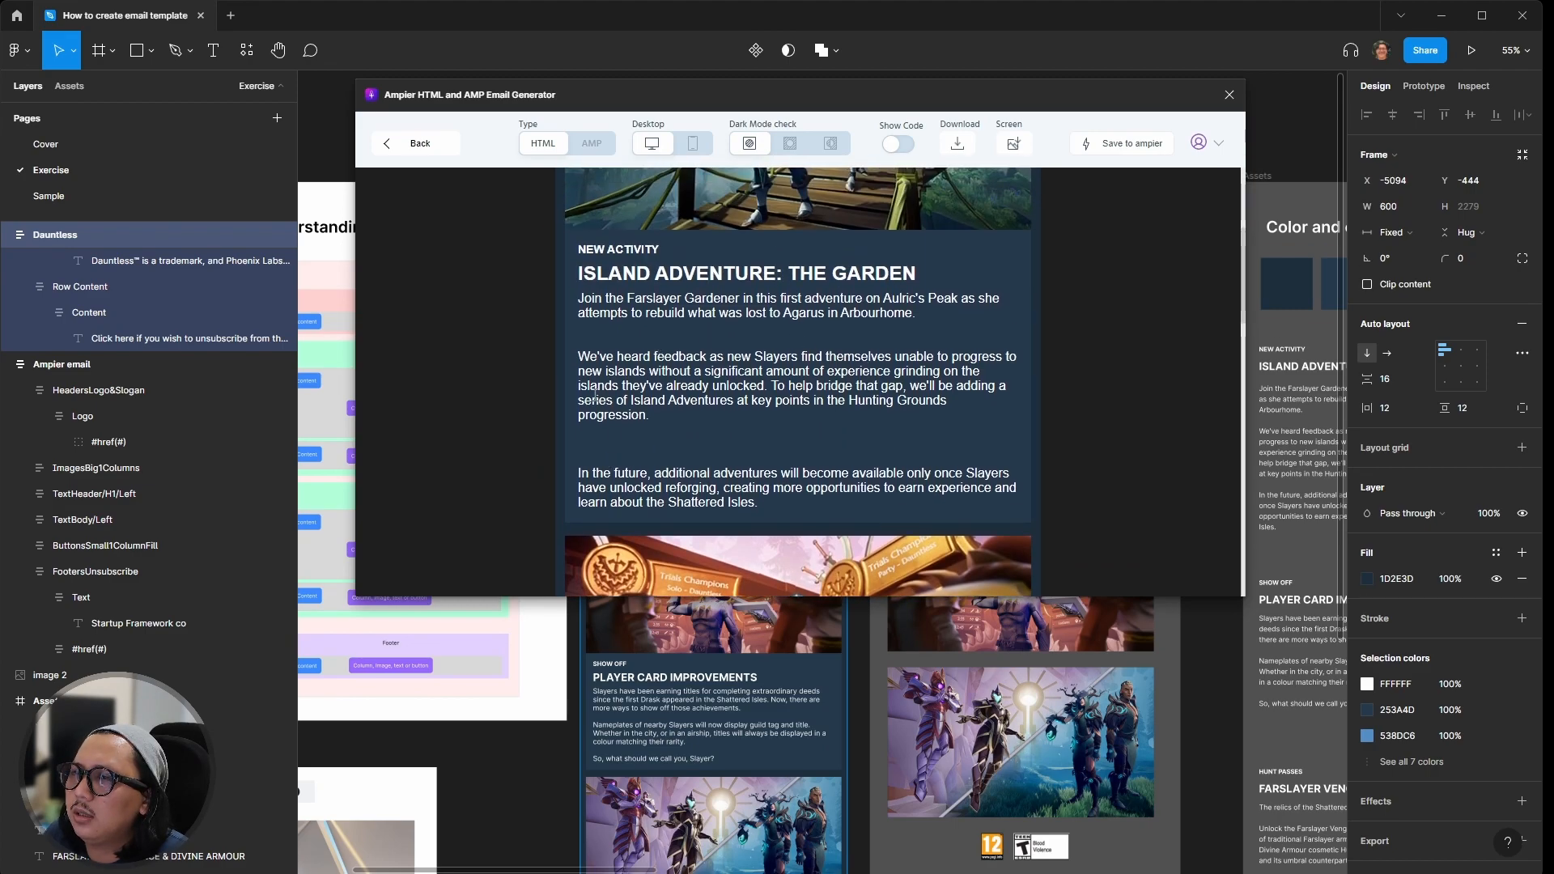
pyautogui.scroll(-10, 609, 450)
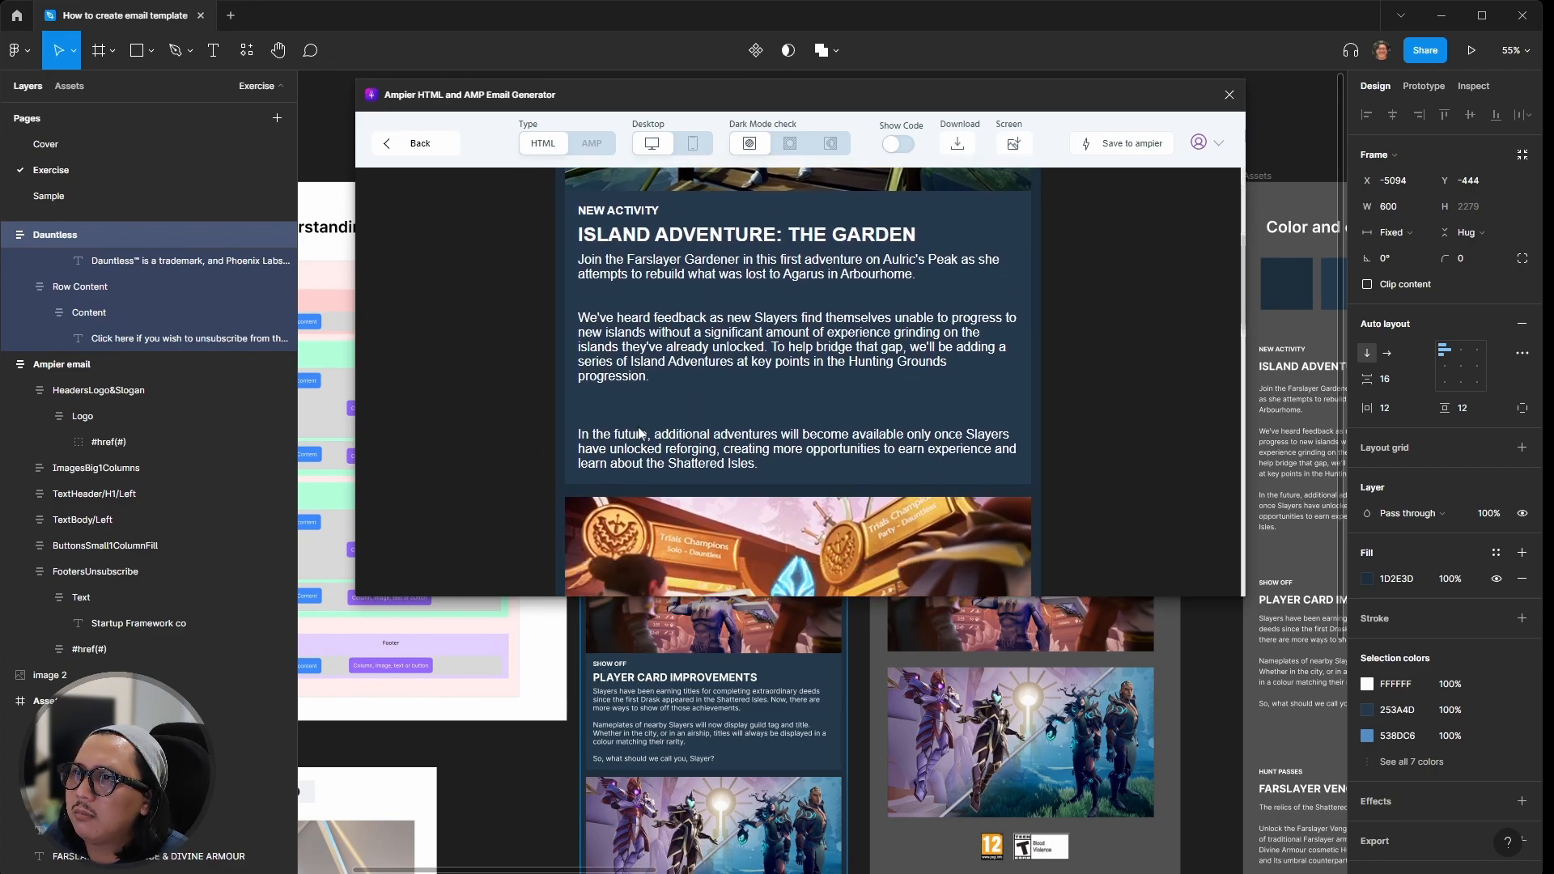
pyautogui.scroll(-10, 675, 502)
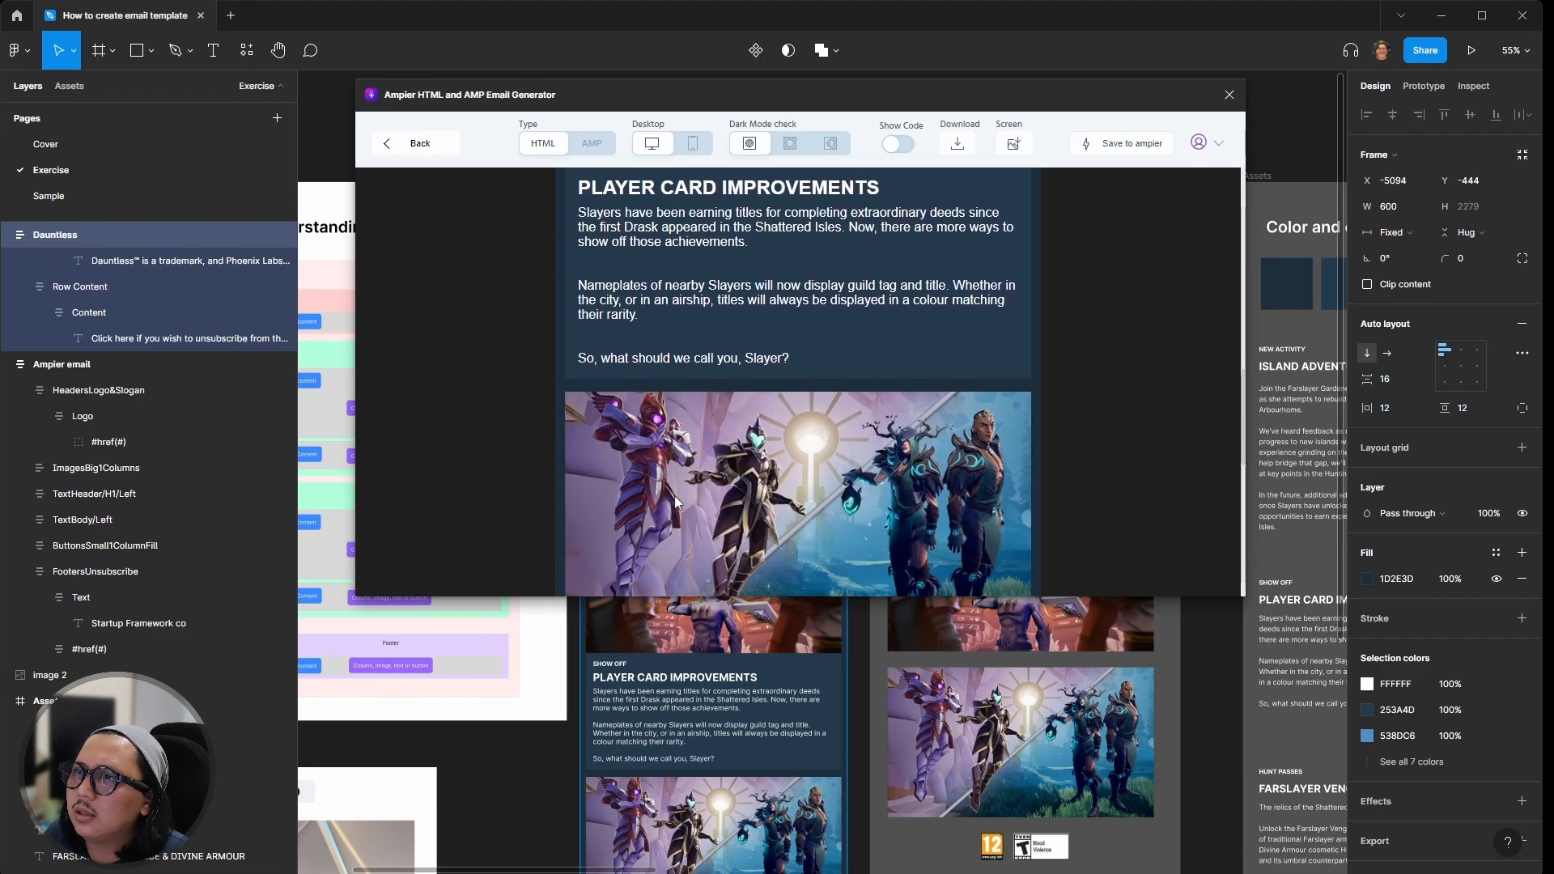
pyautogui.scroll(-4, 676, 502)
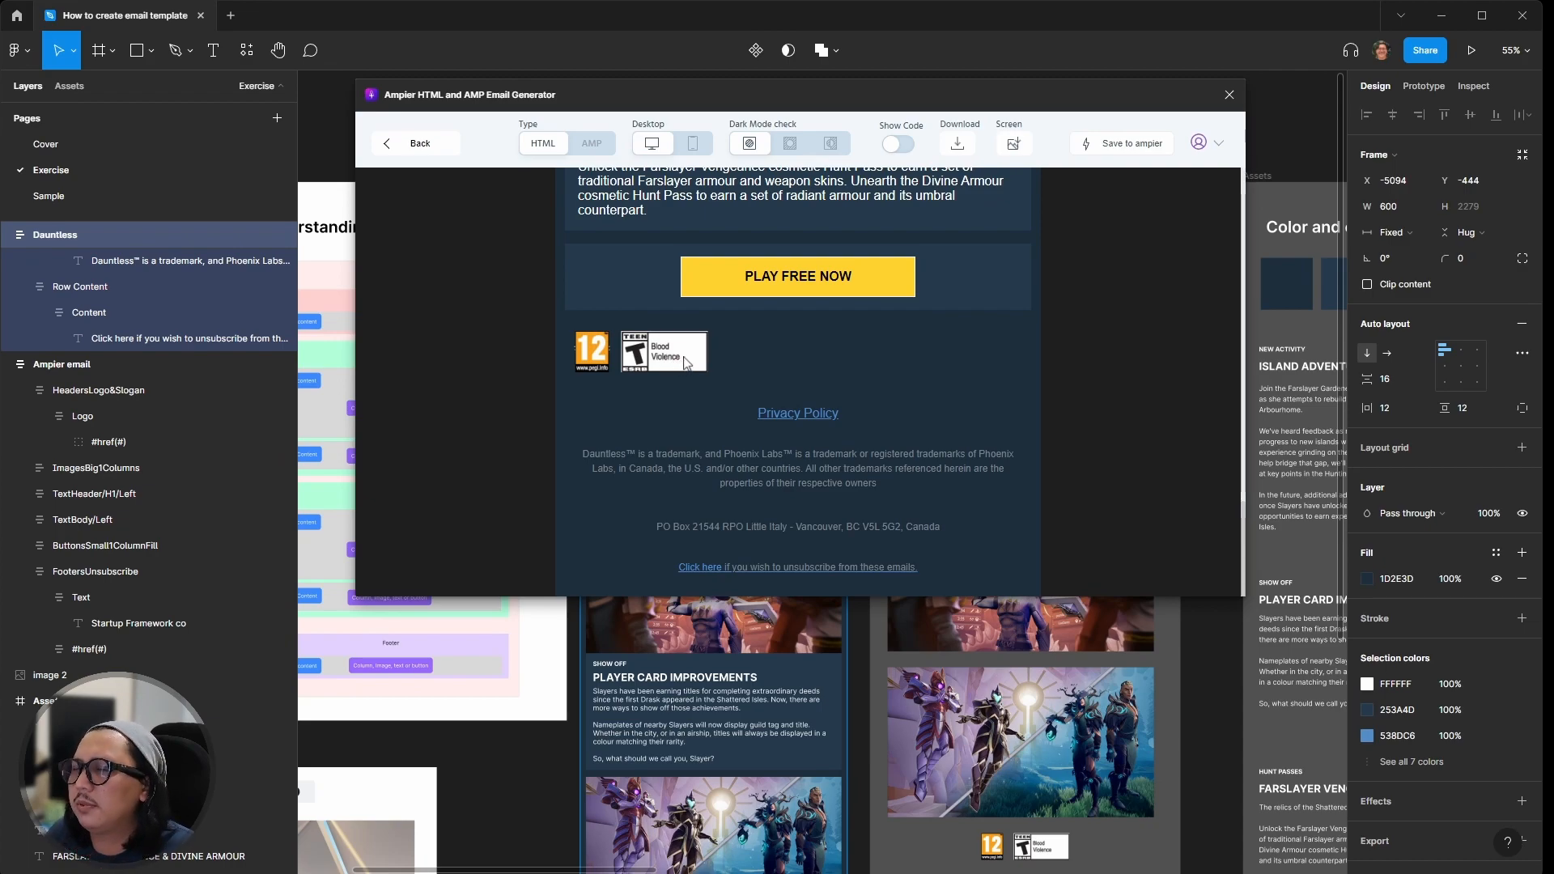
# Step: Leave the rendered email preview and go back to the rating images row near the end of the Dauntless frame
pyautogui.click(532, 789)
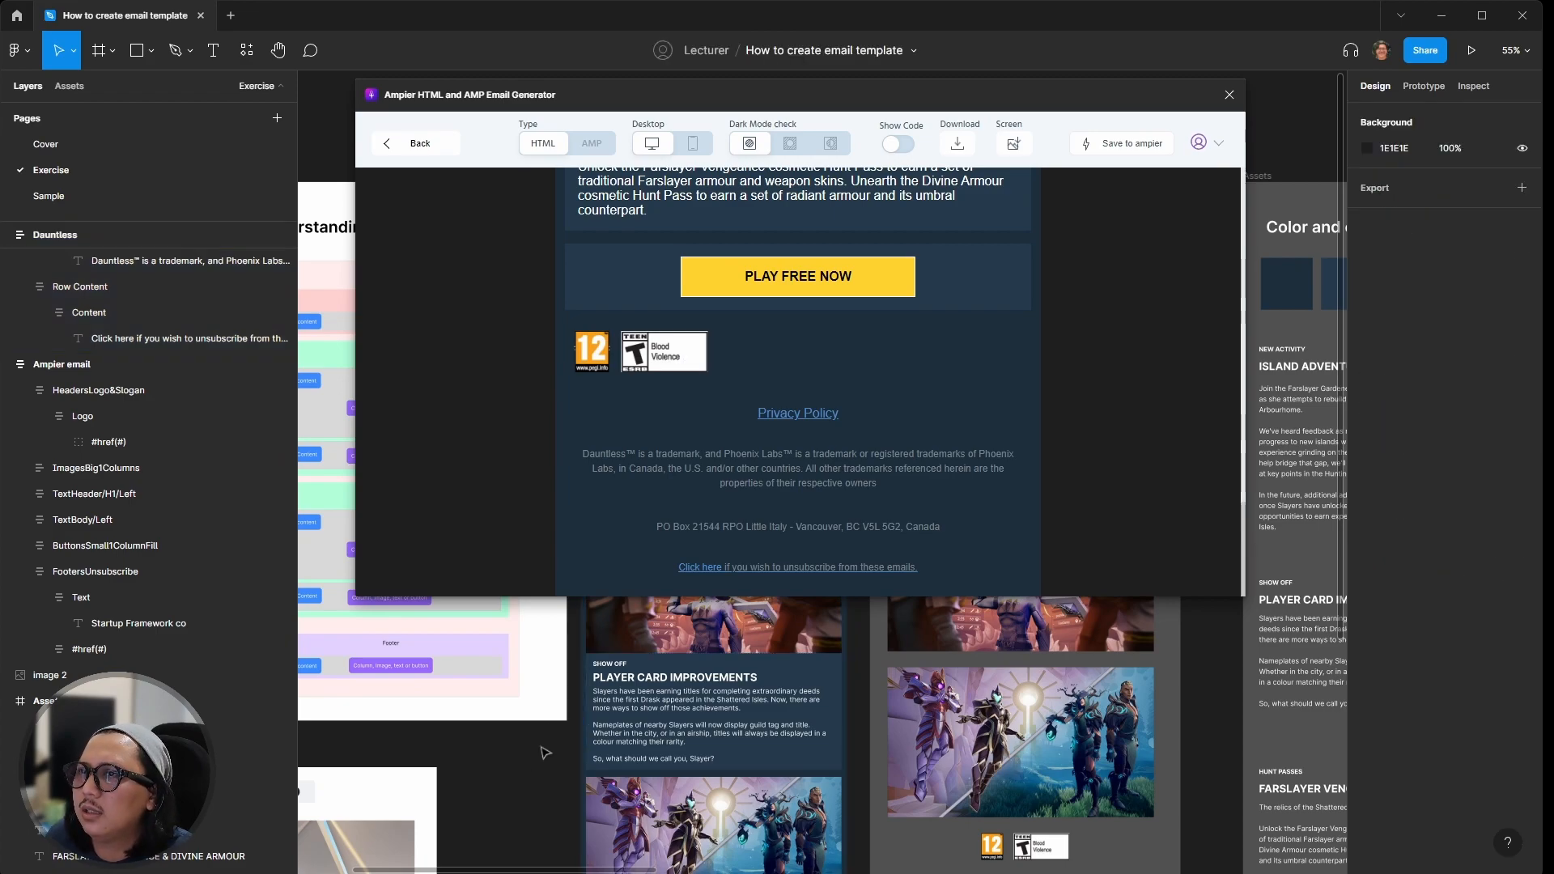
pyautogui.scroll(-4, 534, 769)
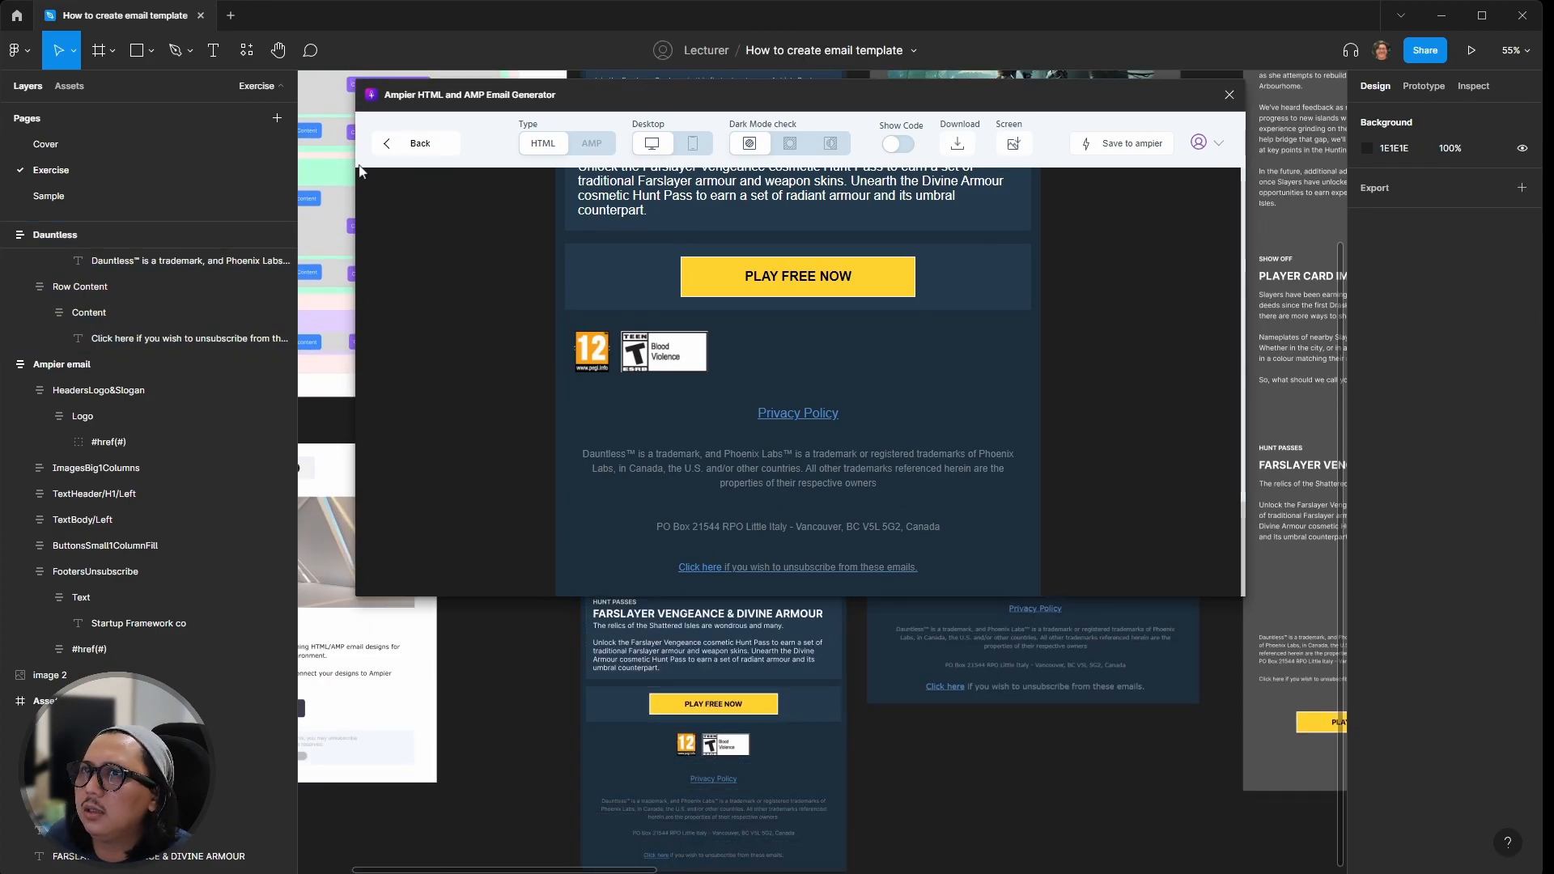
pyautogui.click(420, 144)
pyautogui.click(759, 753)
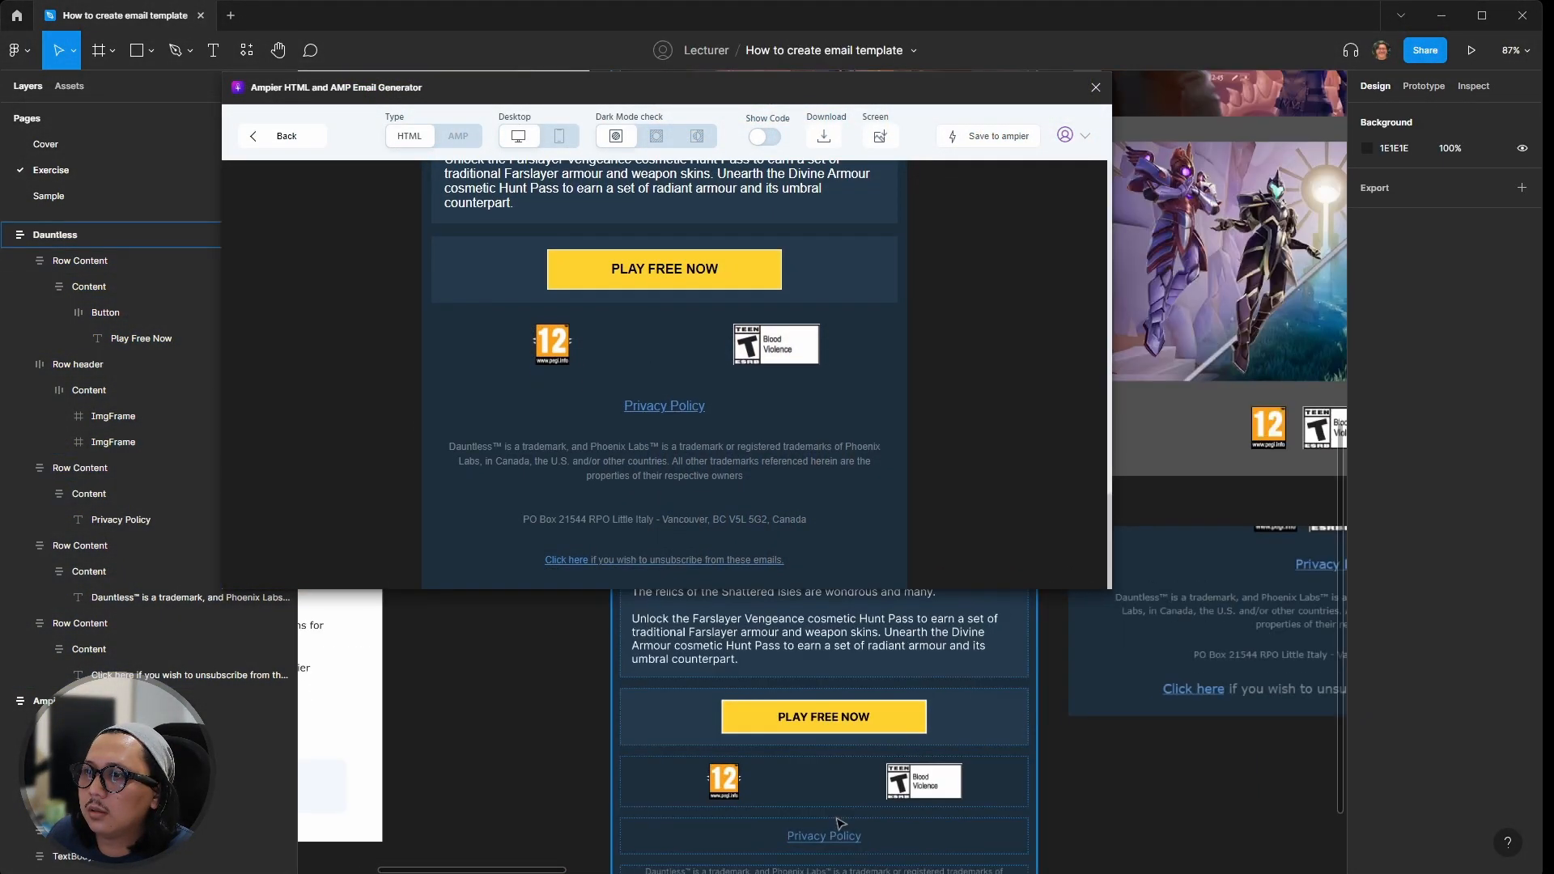
# Step: Set both rating image frames in the Dauntless email to a fixed width of 123
pyautogui.scroll(2, 839, 820)
pyautogui.doubleClick(712, 759)
pyautogui.doubleClick(712, 759)
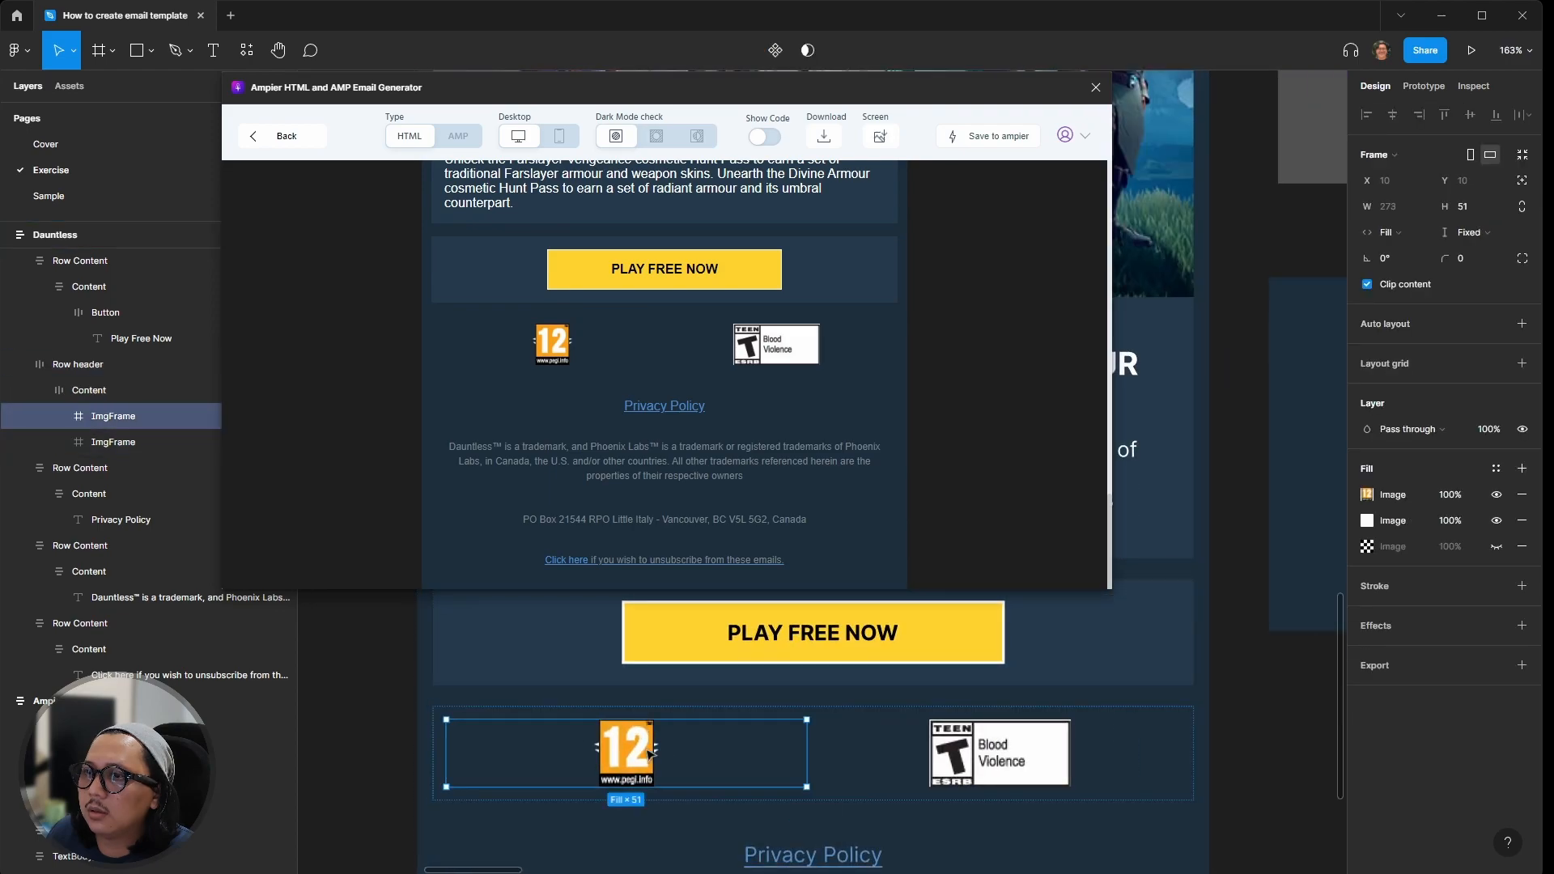
pyautogui.keyDown('shift'); pyautogui.click(1117, 779); pyautogui.keyUp('shift')
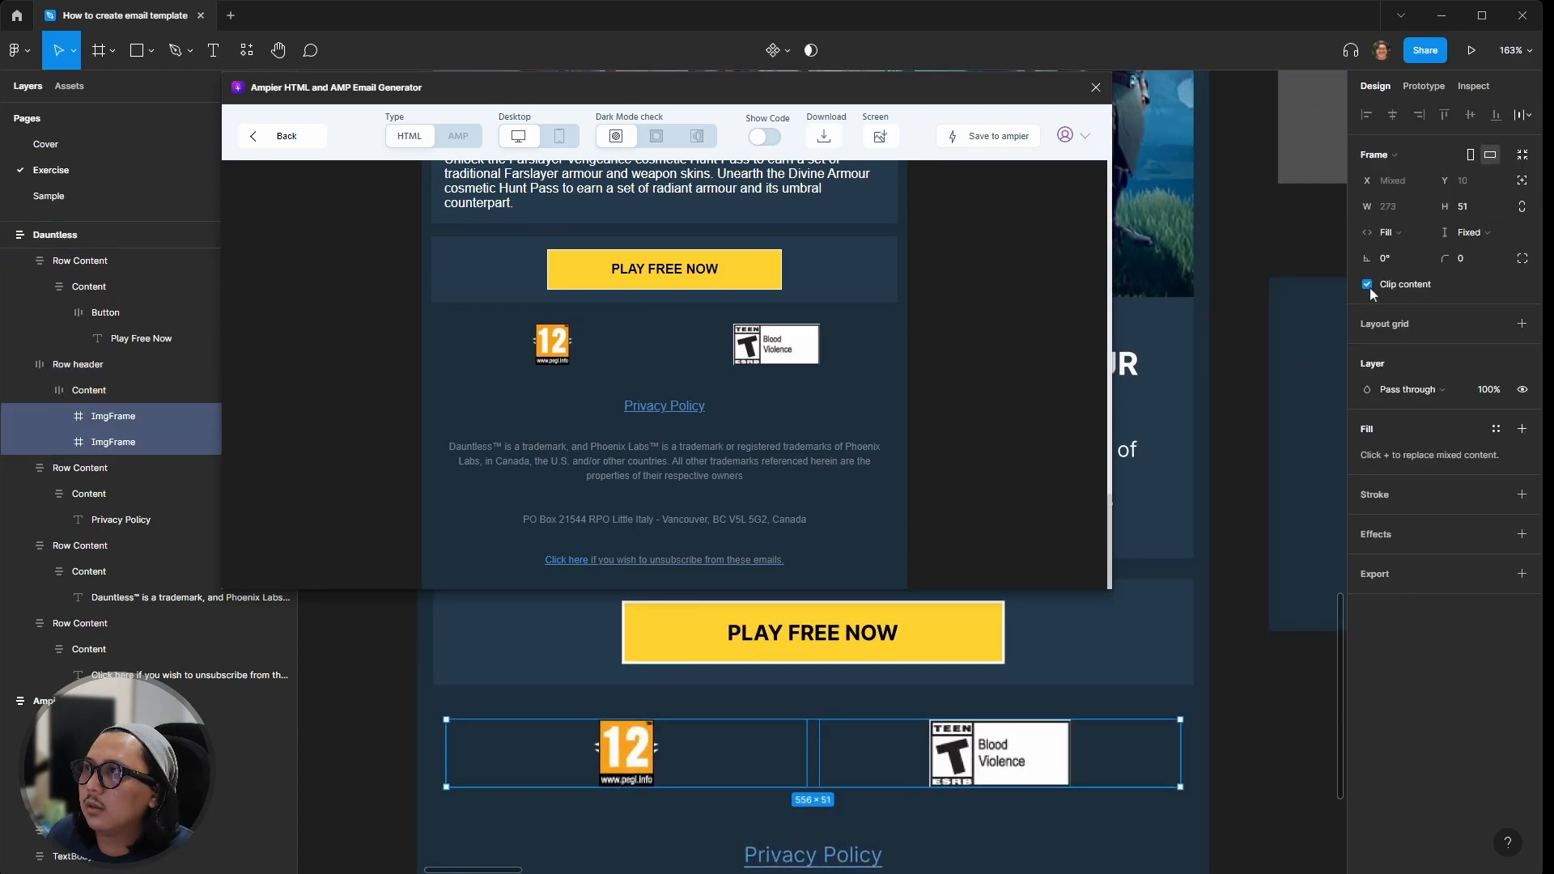
pyautogui.click(1415, 232)
pyautogui.click(1423, 222)
pyautogui.click(1398, 207)
pyautogui.hotkey('shift', 'Down')
pyautogui.hotkey('shift', 'Down')
pyautogui.hotkey('shift', 'Down')
pyautogui.hotkey('shift', 'Down')
pyautogui.hotkey('shift', 'Down')
pyautogui.hotkey('shift', 'Down')
pyautogui.hotkey('shift', 'Down')
pyautogui.hotkey('shift', 'Down')
pyautogui.hotkey('shift', 'Down')
pyautogui.hotkey('shift', 'Down')
pyautogui.hotkey('shift', 'Down')
pyautogui.hotkey('shift', 'Down')
pyautogui.hotkey('shift', 'Down')
pyautogui.hotkey('shift', 'Down')
pyautogui.hotkey('shift', 'Down')
pyautogui.hotkey('shift', 'Down')
pyautogui.hotkey('shift', 'Down')
pyautogui.hotkey('shift', 'Down')
pyautogui.hotkey('shift', 'Down')
pyautogui.hotkey('shift', 'Up')
pyautogui.hotkey('shift', 'Up')
pyautogui.hotkey('shift', 'Up')
pyautogui.hotkey('shift', 'Up')
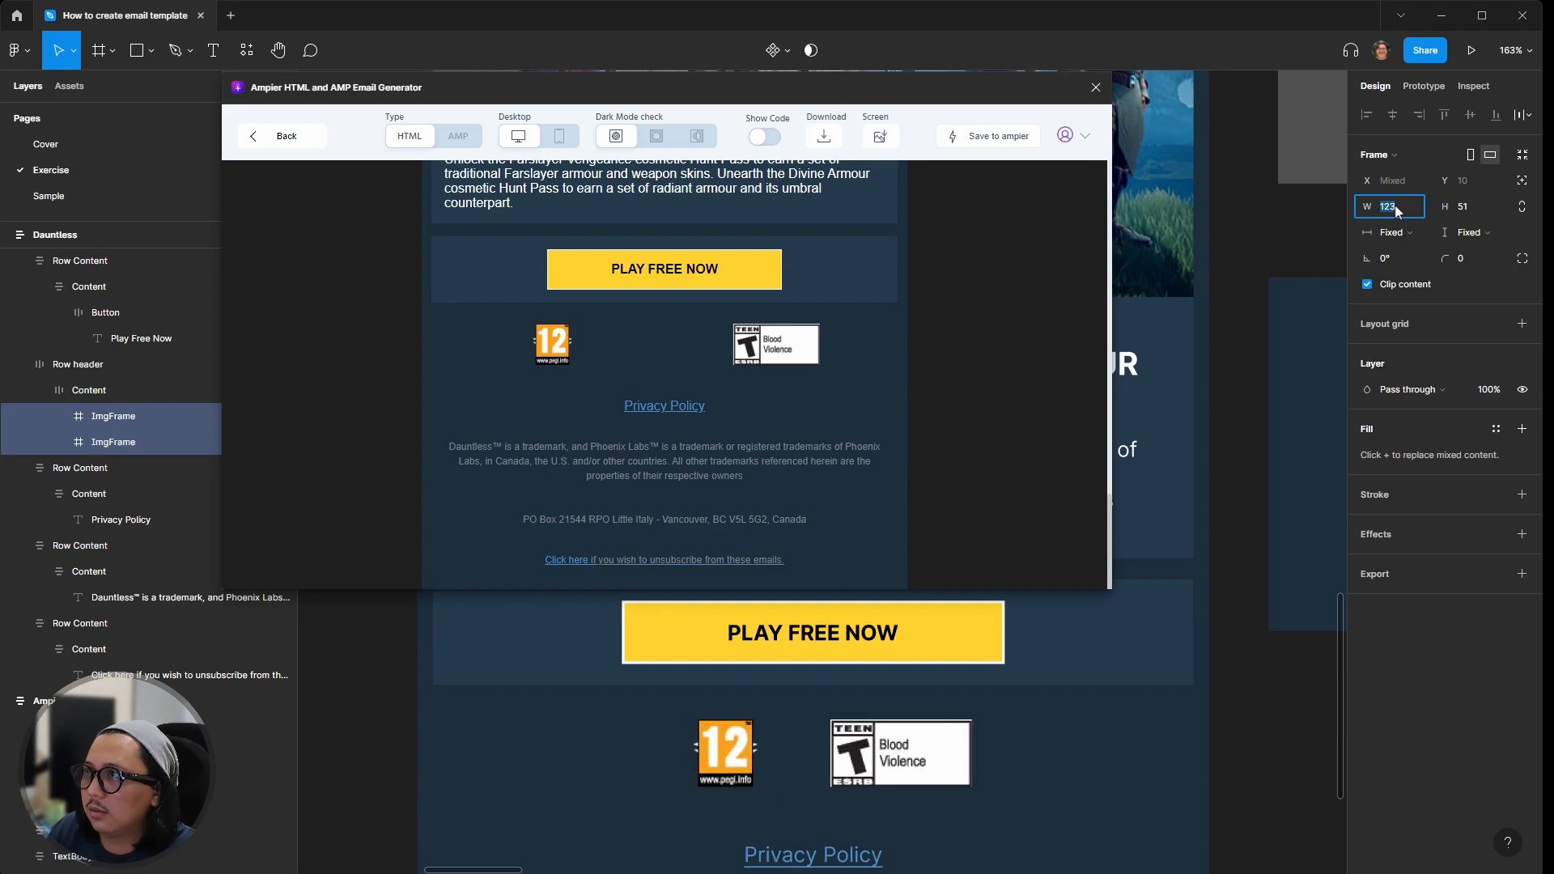
# Step: Remove the surplus fills from both rating image frames, keeping only the rating picture as each frame's fill
pyautogui.click(735, 742)
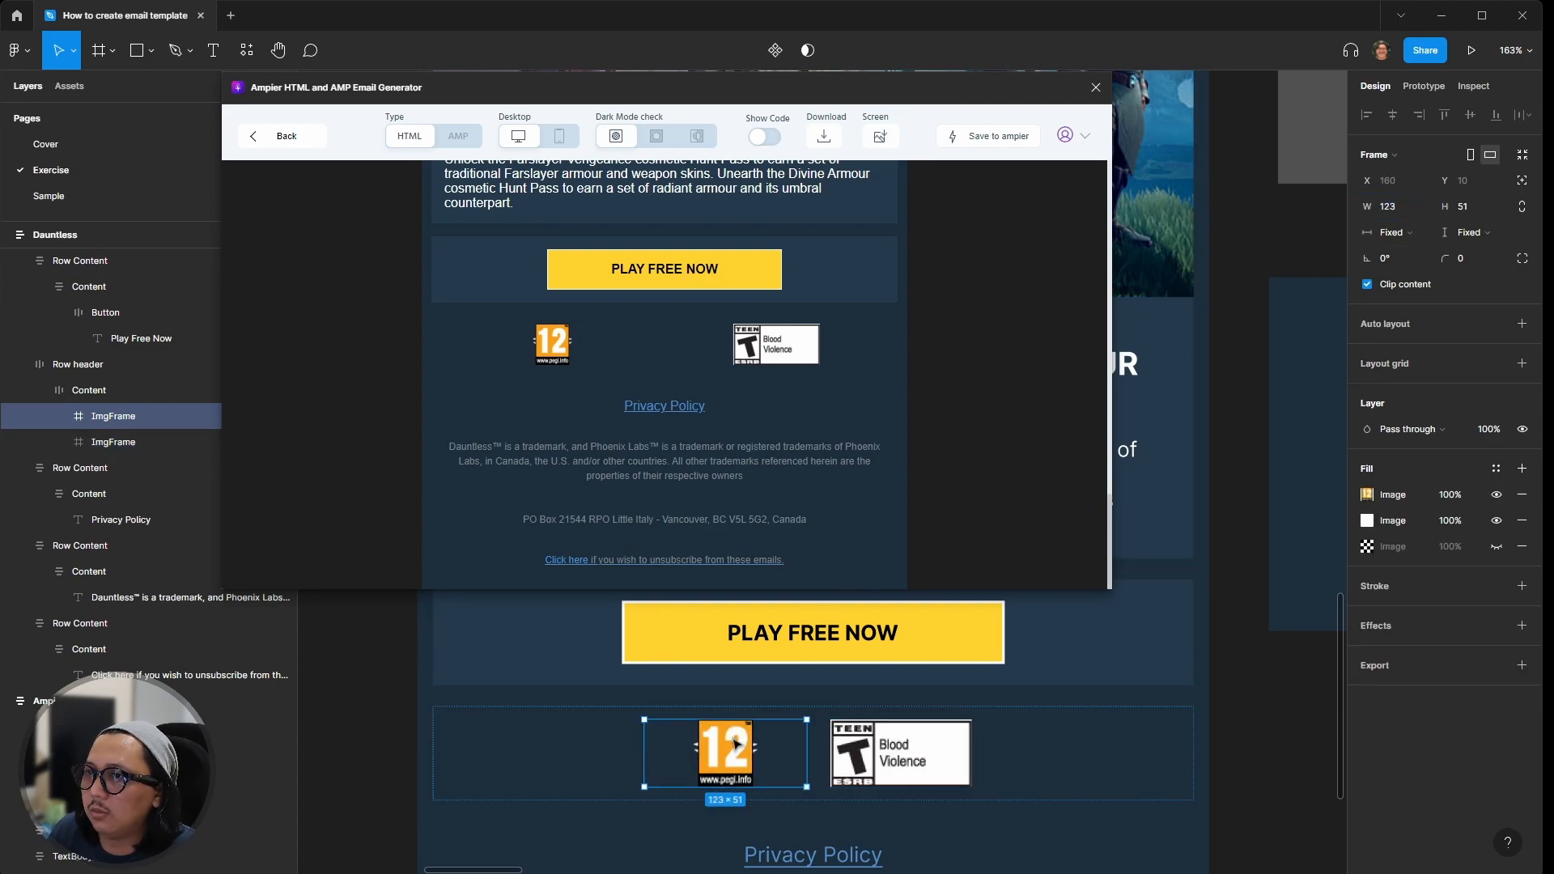
pyautogui.click(1522, 521)
pyautogui.click(1521, 521)
pyautogui.click(902, 752)
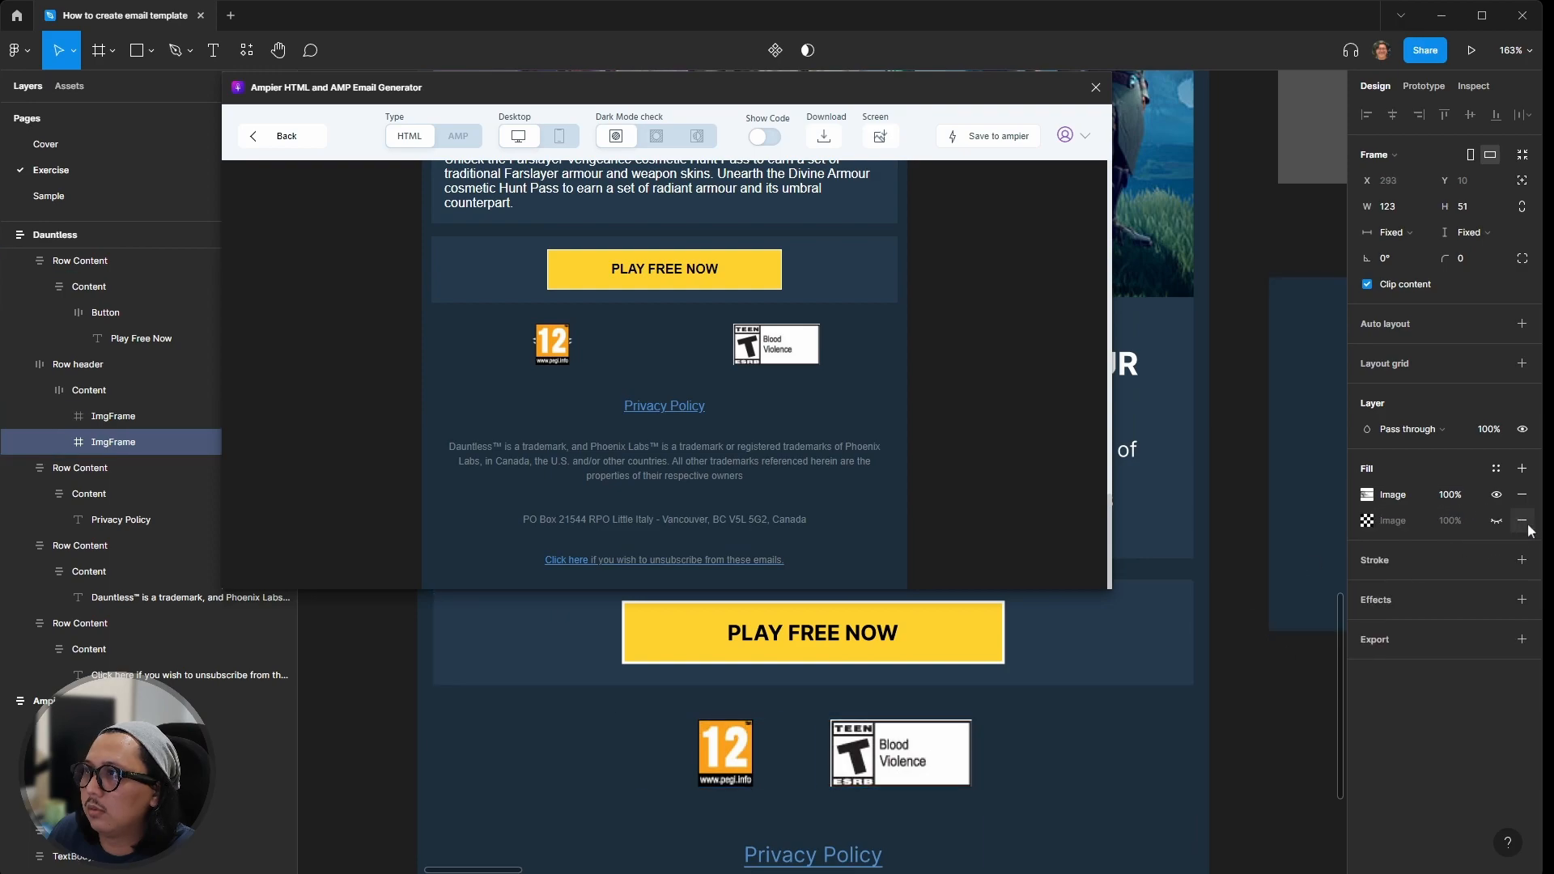
pyautogui.click(1522, 521)
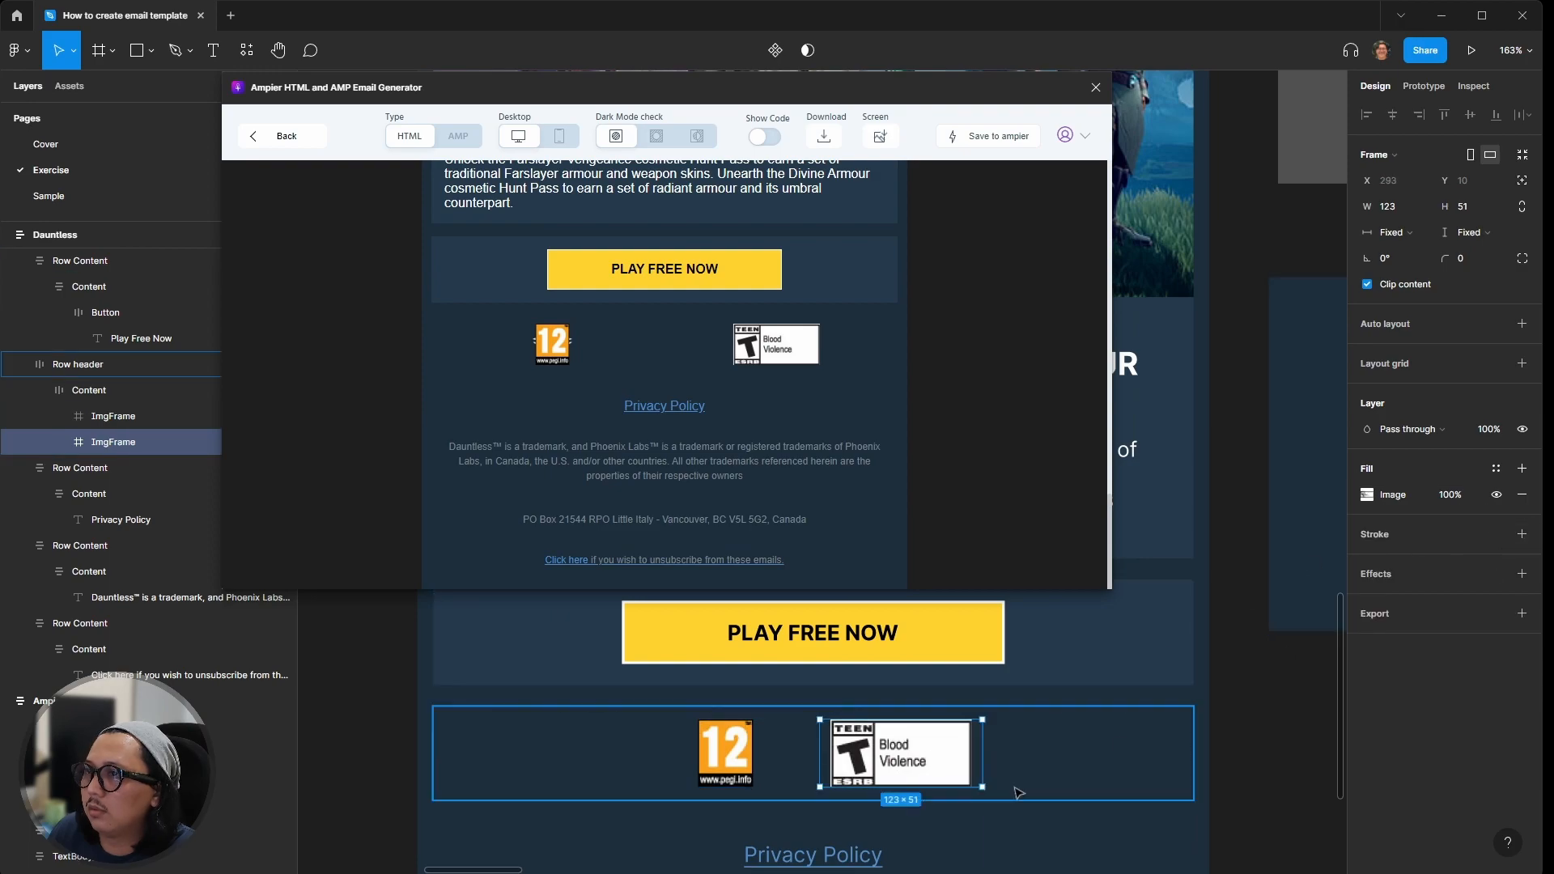
# Step: Return to the plugin's start view and render the edited Dauntless frame again
pyautogui.click(309, 147)
pyautogui.scroll(-5, 719, 436)
pyautogui.scroll(-4, 718, 437)
pyautogui.click(684, 276)
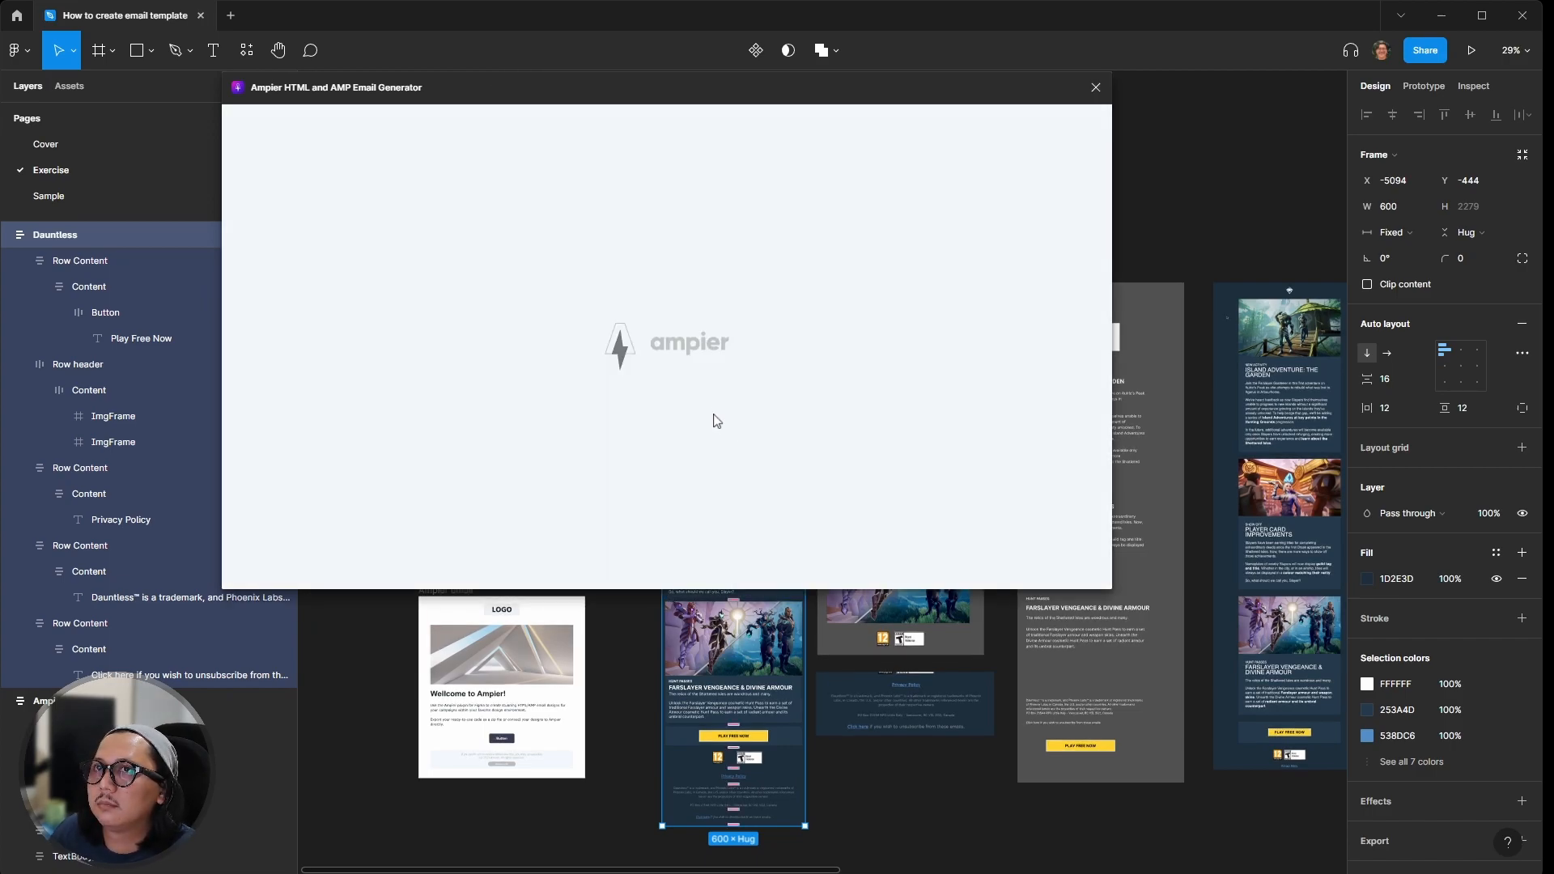
# Step: Check the rating images, footer texts and Hunt Passes section in the newly rendered desktop preview
pyautogui.scroll(-10, 721, 375)
pyautogui.scroll(-3, 721, 374)
pyautogui.scroll(10, 733, 753)
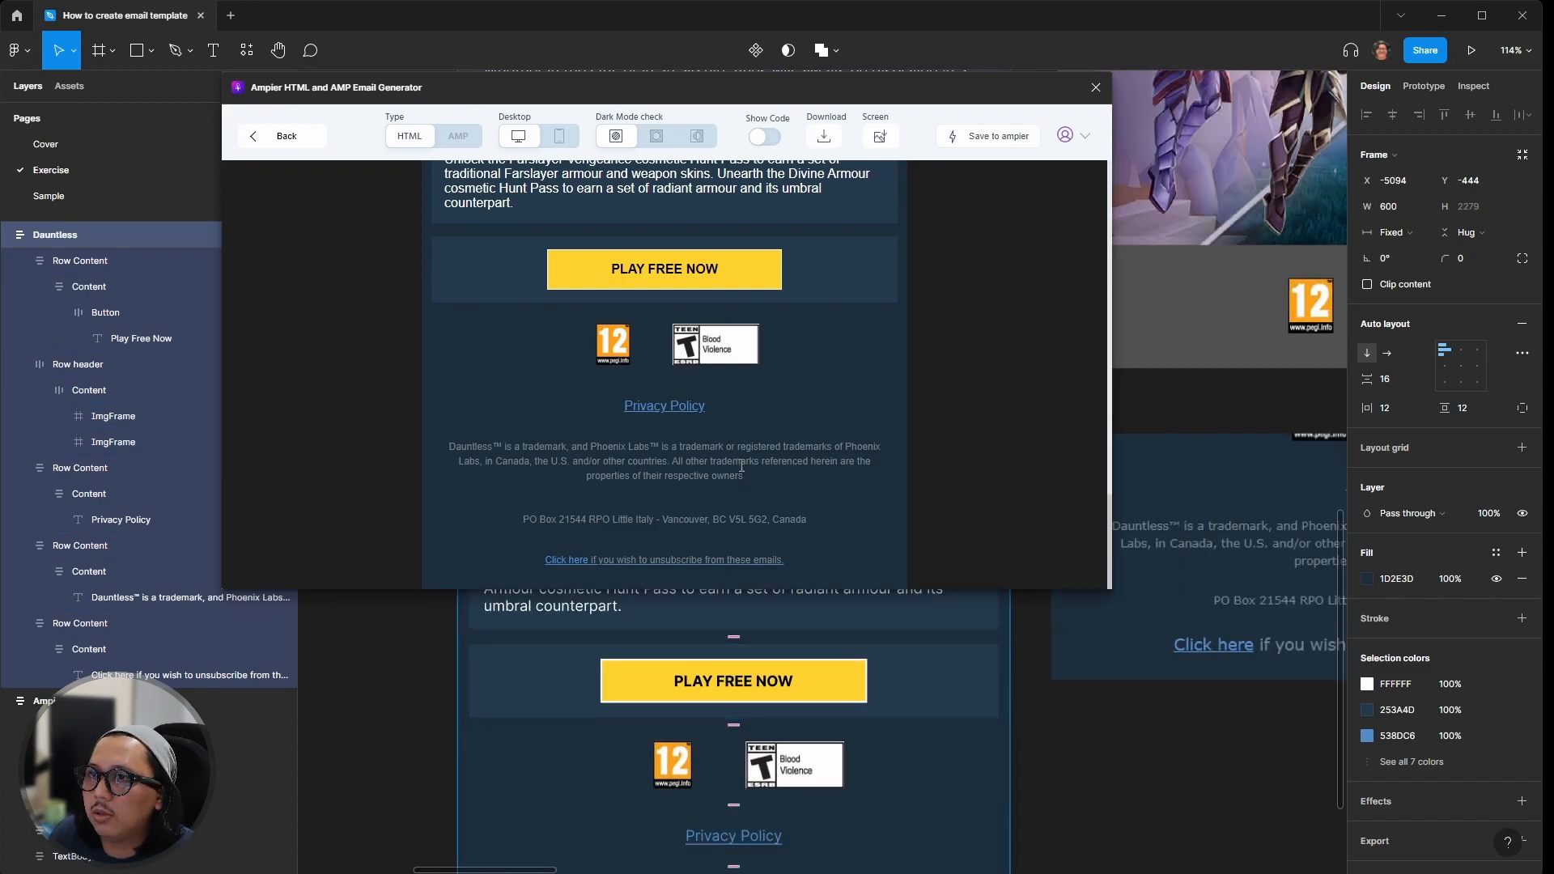
pyautogui.scroll(1, 741, 466)
pyautogui.scroll(-1, 747, 539)
pyautogui.scroll(1, 669, 411)
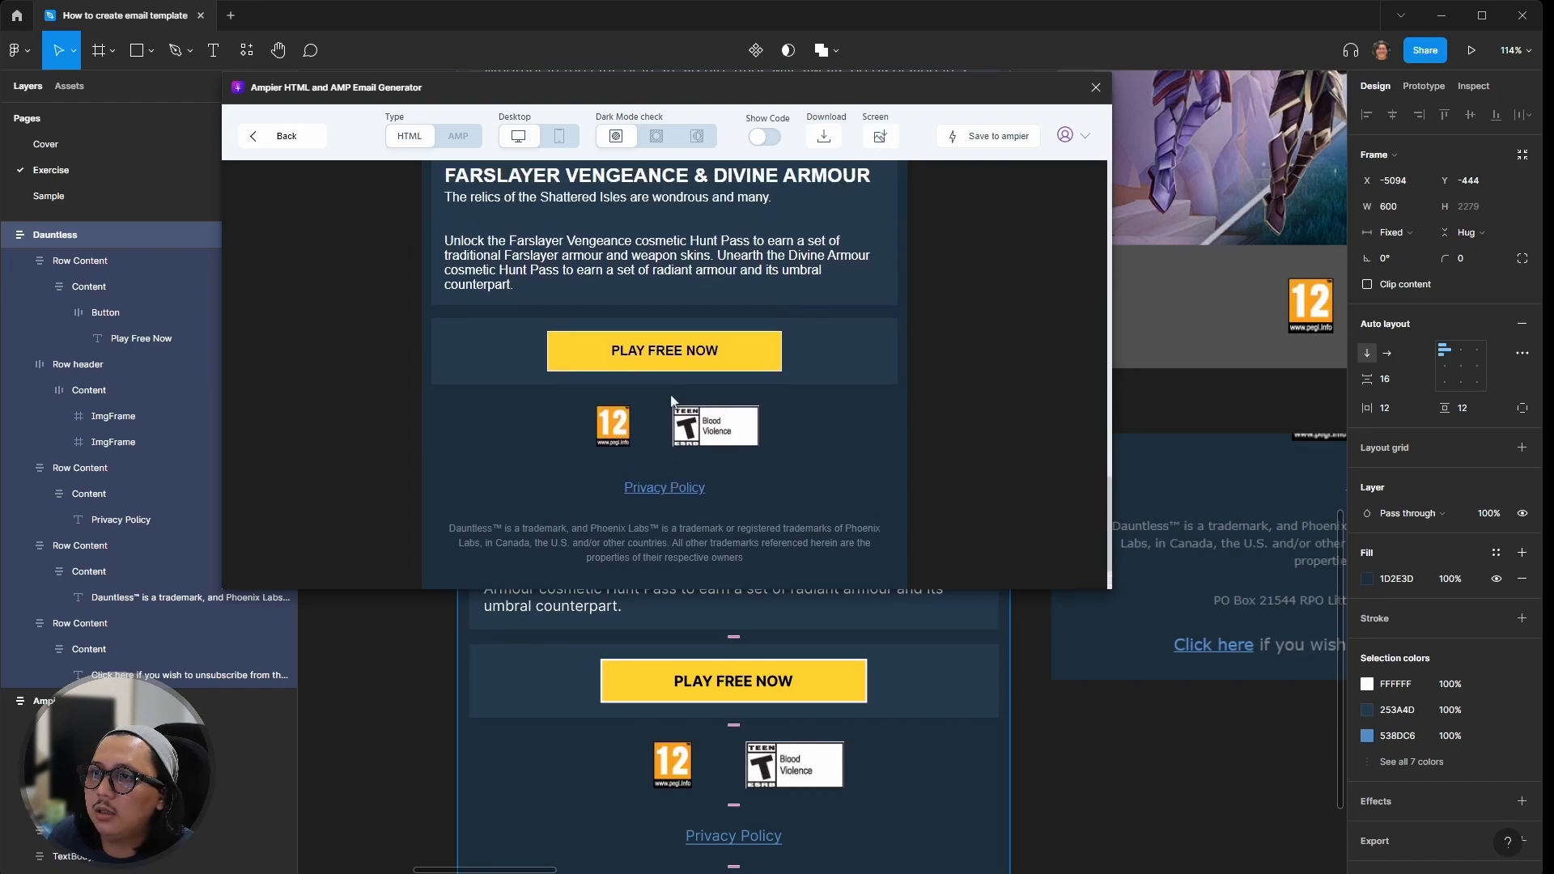
pyautogui.scroll(3, 670, 402)
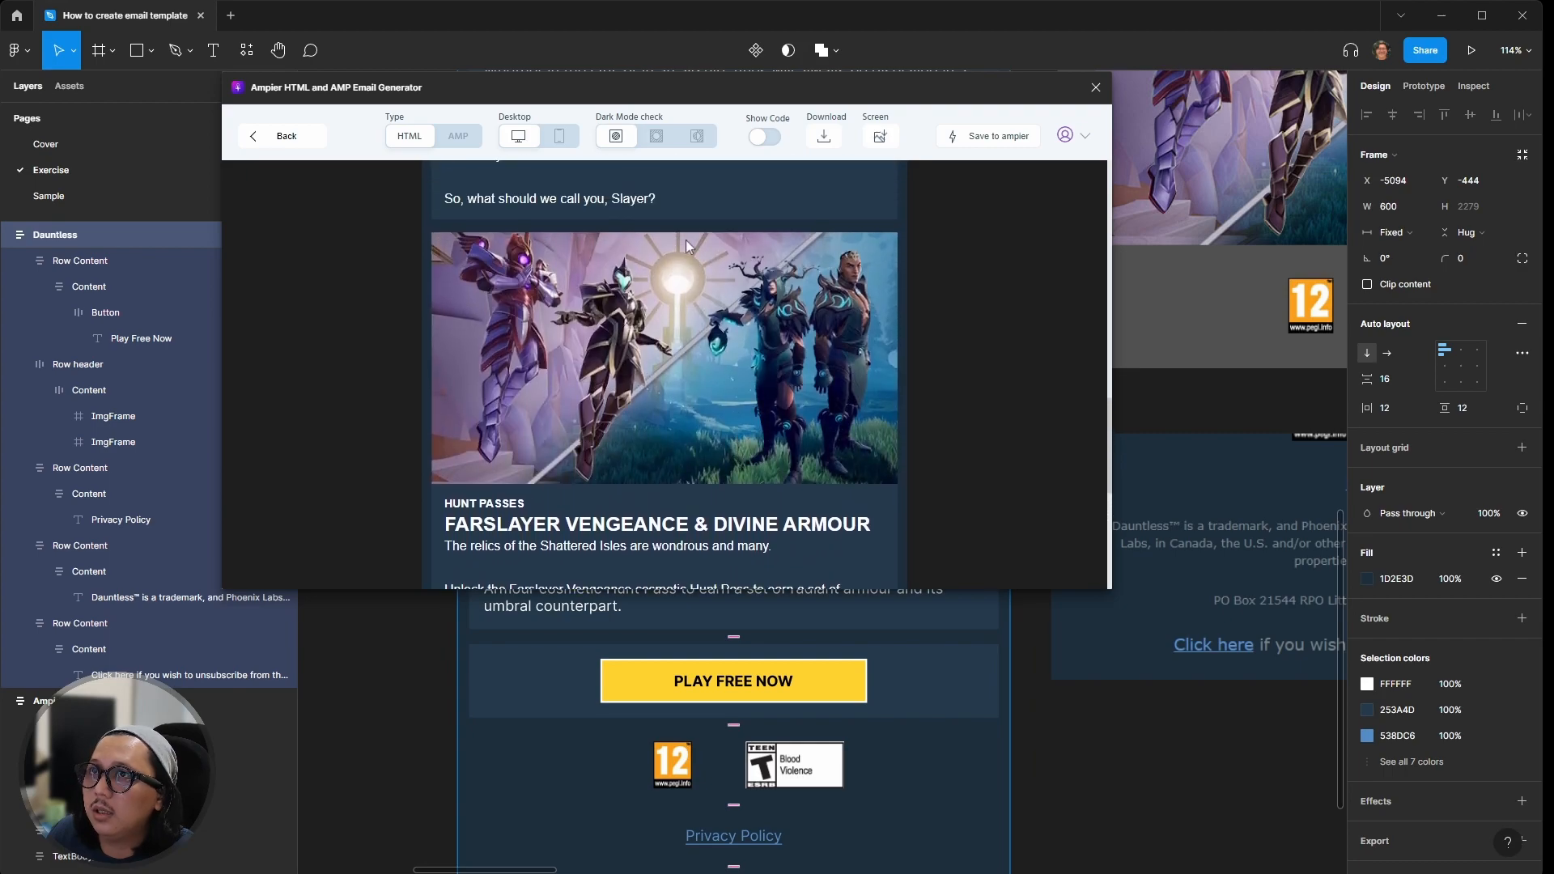
# Step: Switch the email preview to mobile and check how the content sections are laid out
pyautogui.click(554, 141)
pyautogui.scroll(-6, 668, 275)
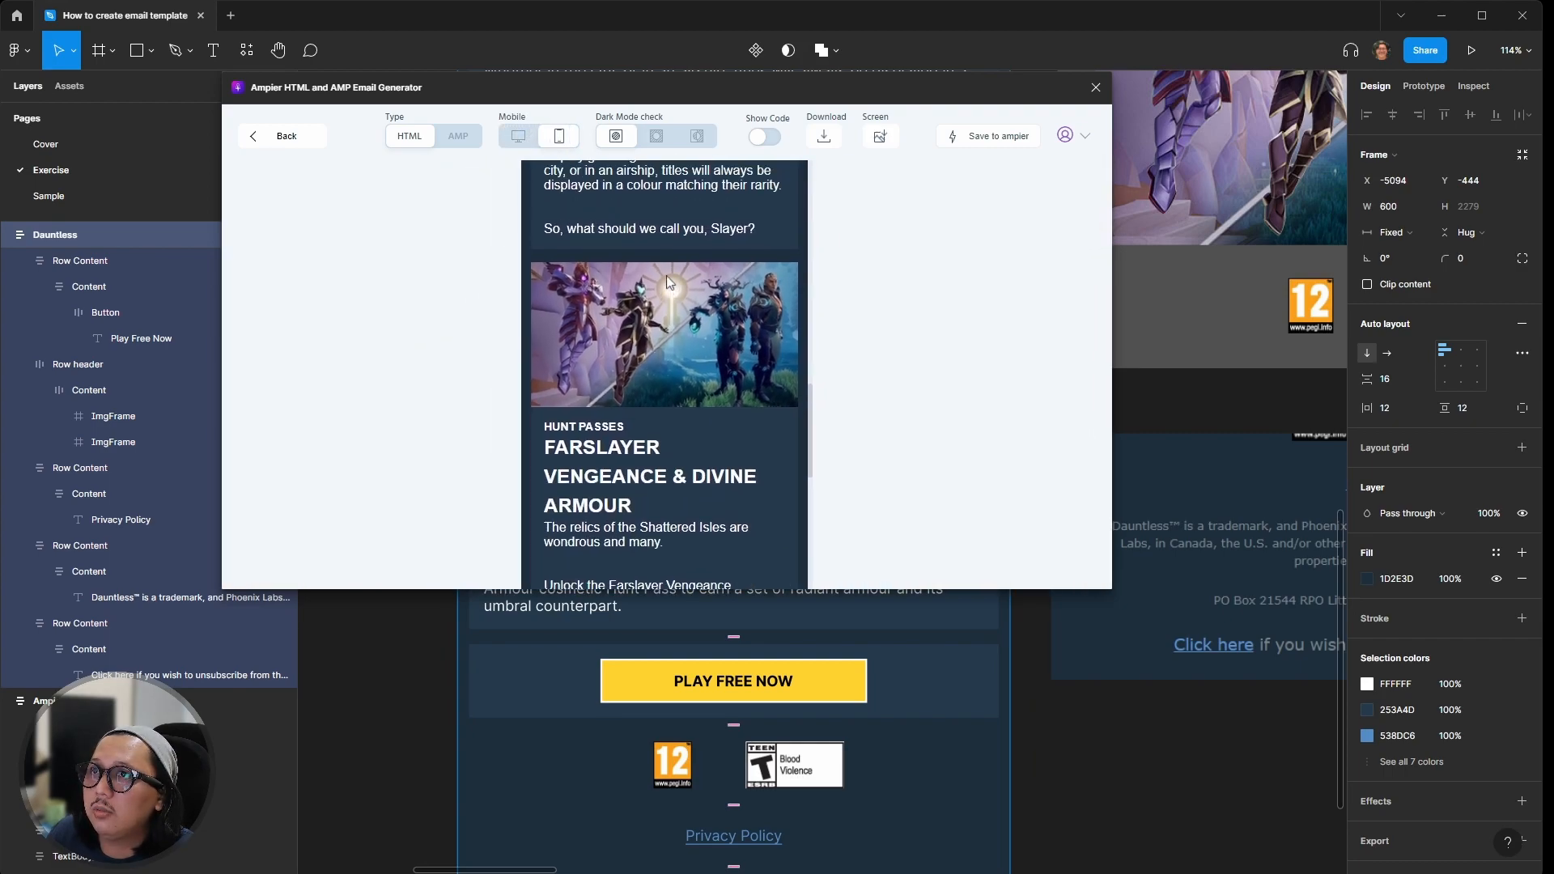
pyautogui.scroll(4, 668, 277)
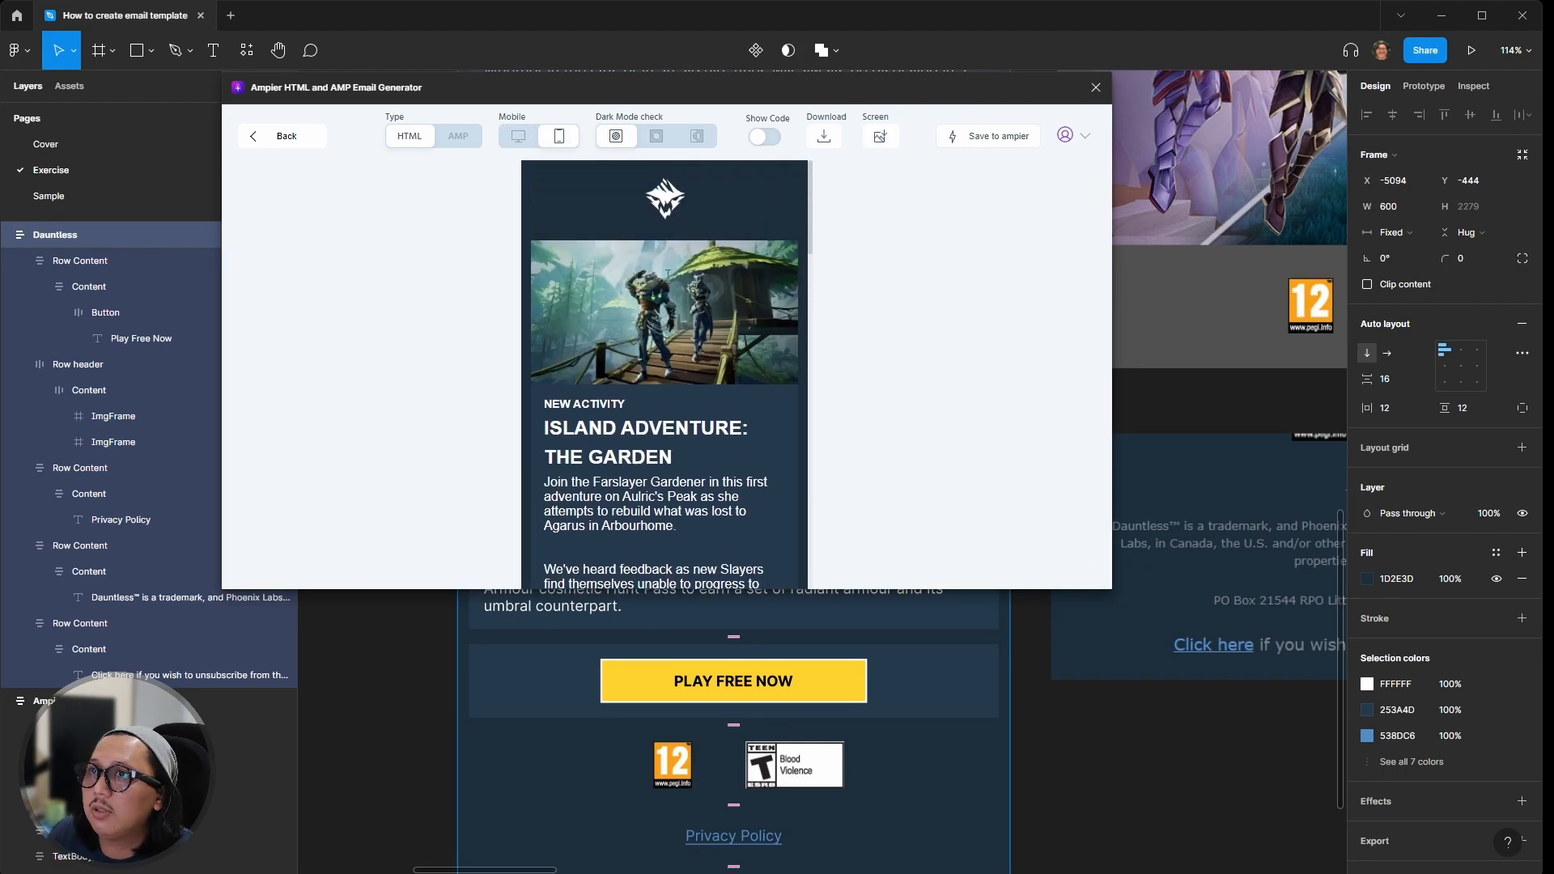
pyautogui.scroll(-3, 667, 279)
# Step: Check the mobile email preview in the second and third dark mode variants, looking through its content sections
pyautogui.click(656, 135)
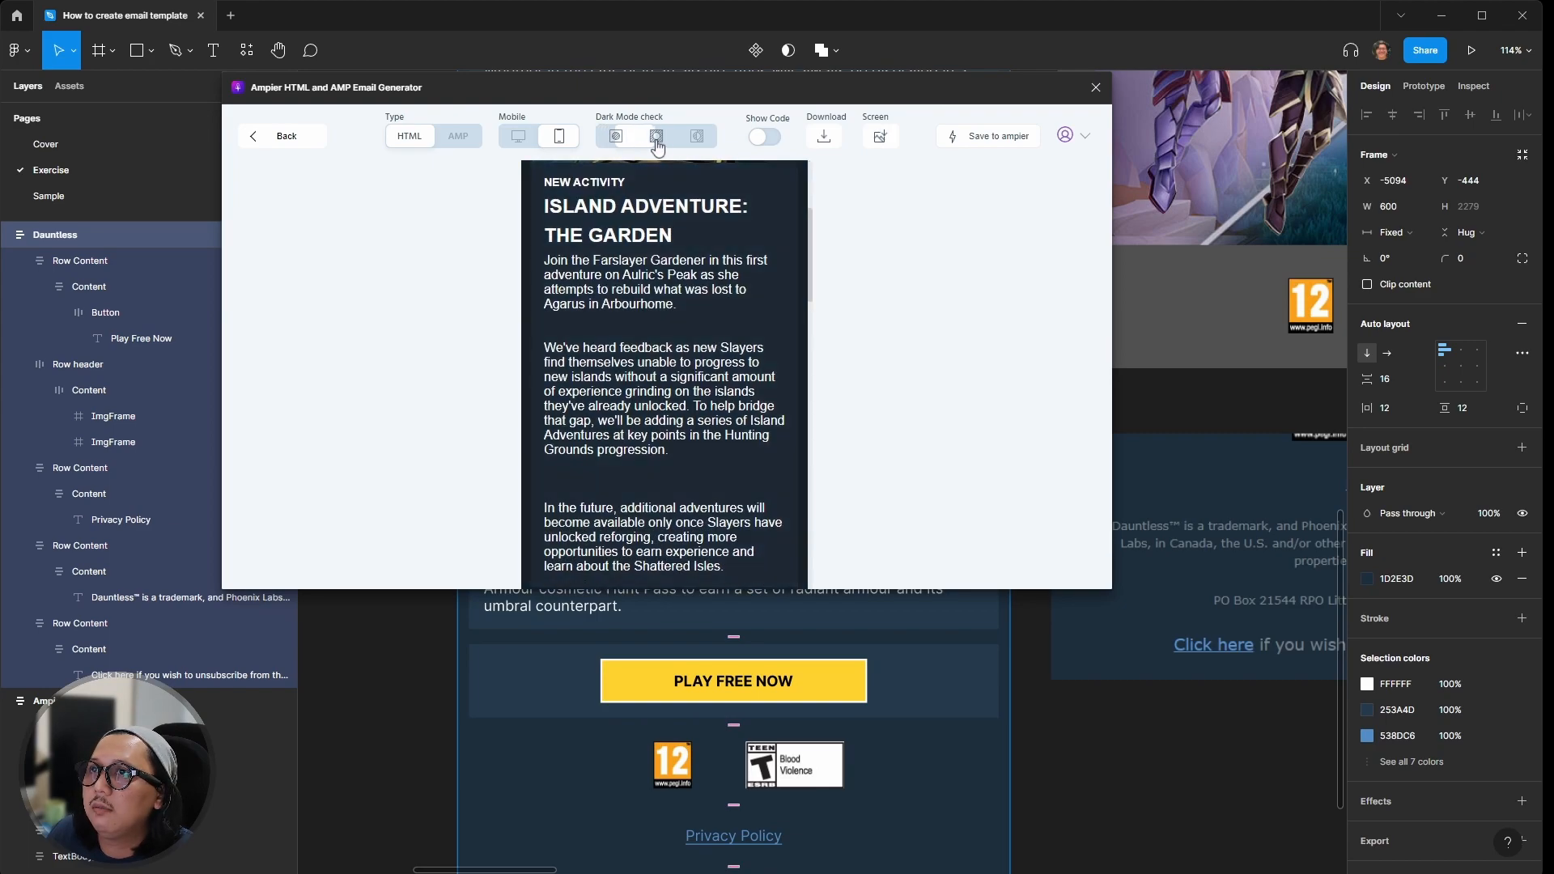
pyautogui.scroll(1, 687, 248)
pyautogui.scroll(3, 687, 246)
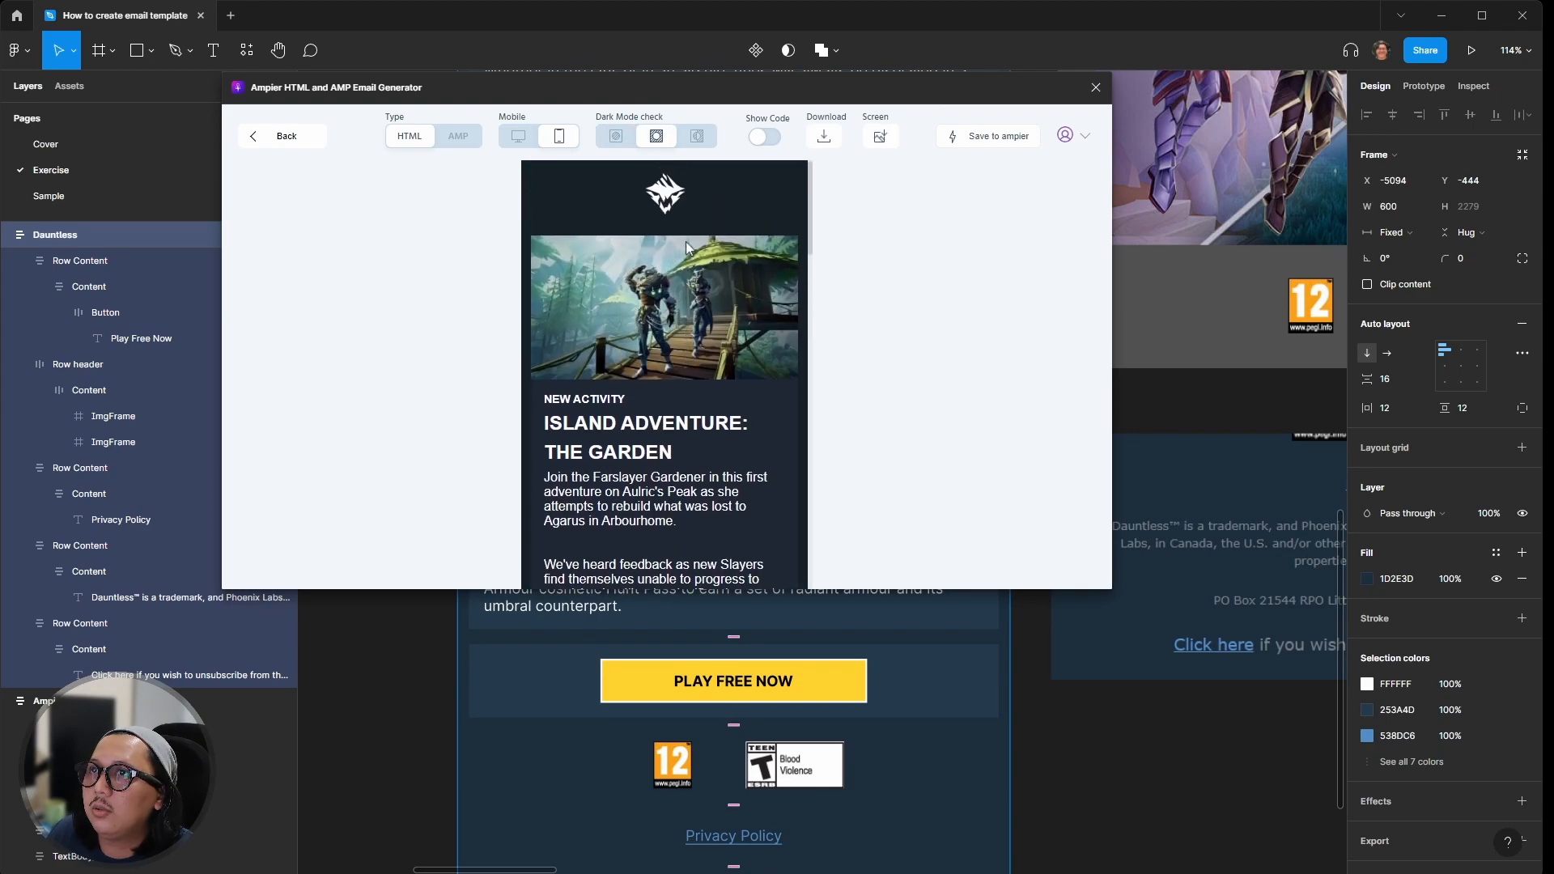
pyautogui.click(697, 136)
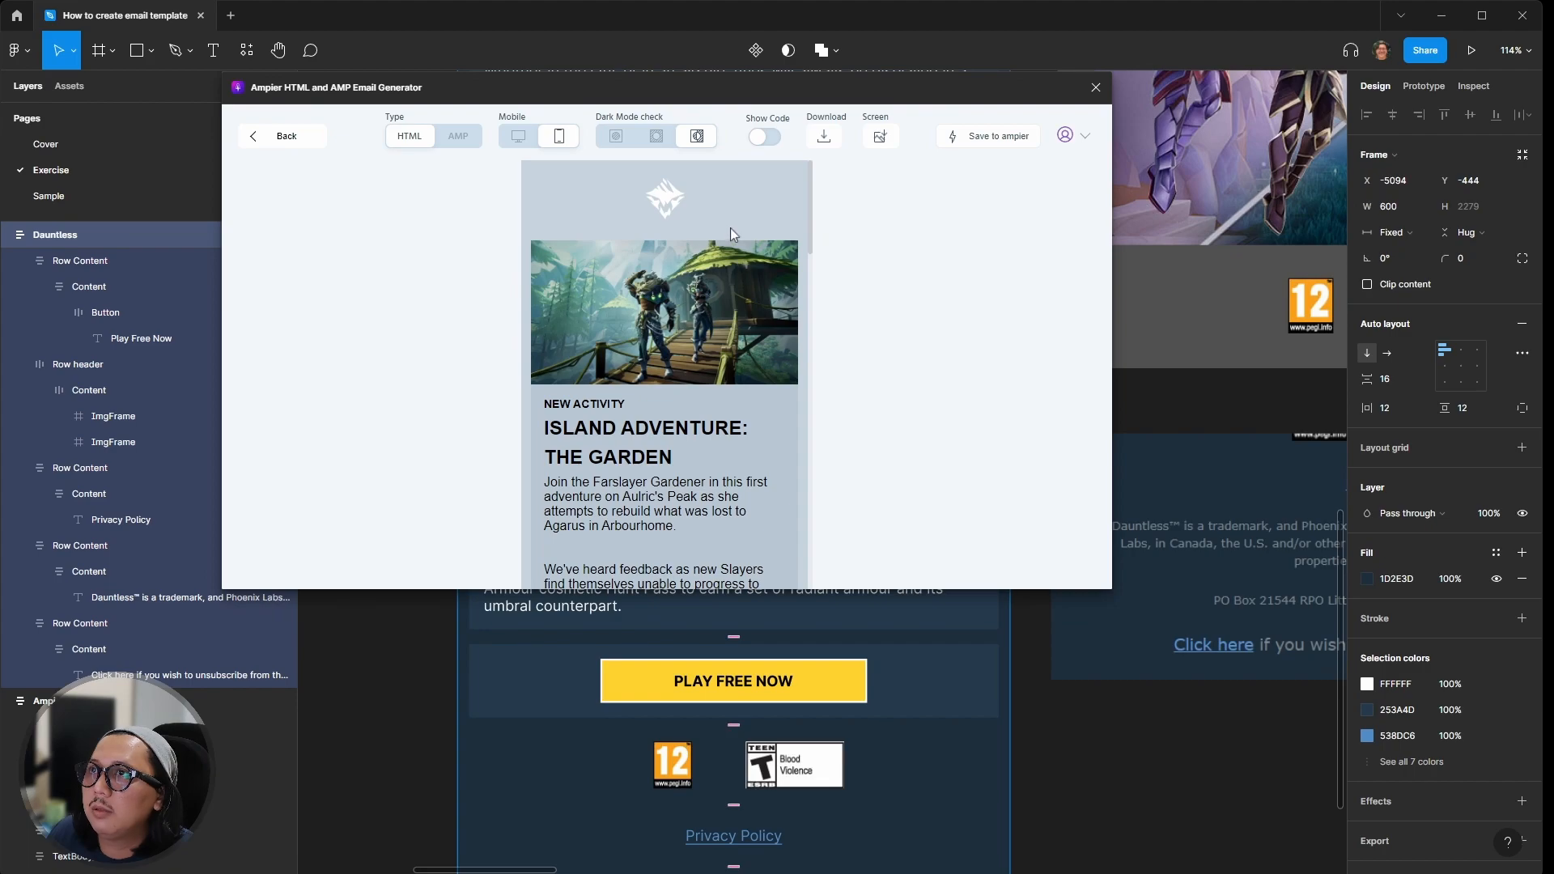
pyautogui.scroll(-1, 628, 232)
pyautogui.scroll(-7, 625, 224)
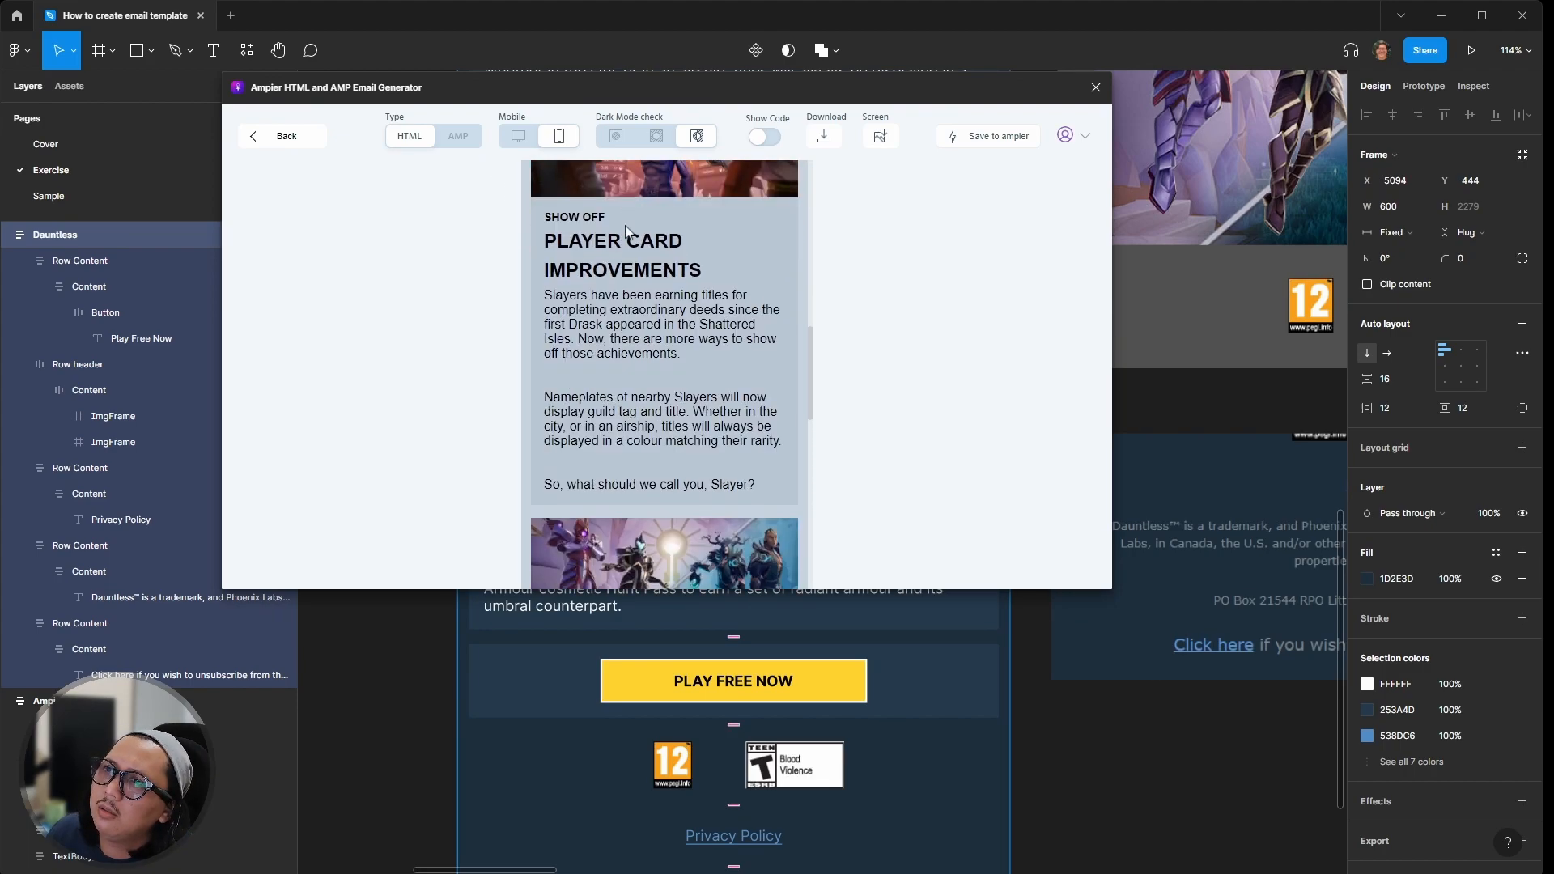
pyautogui.scroll(-7, 625, 225)
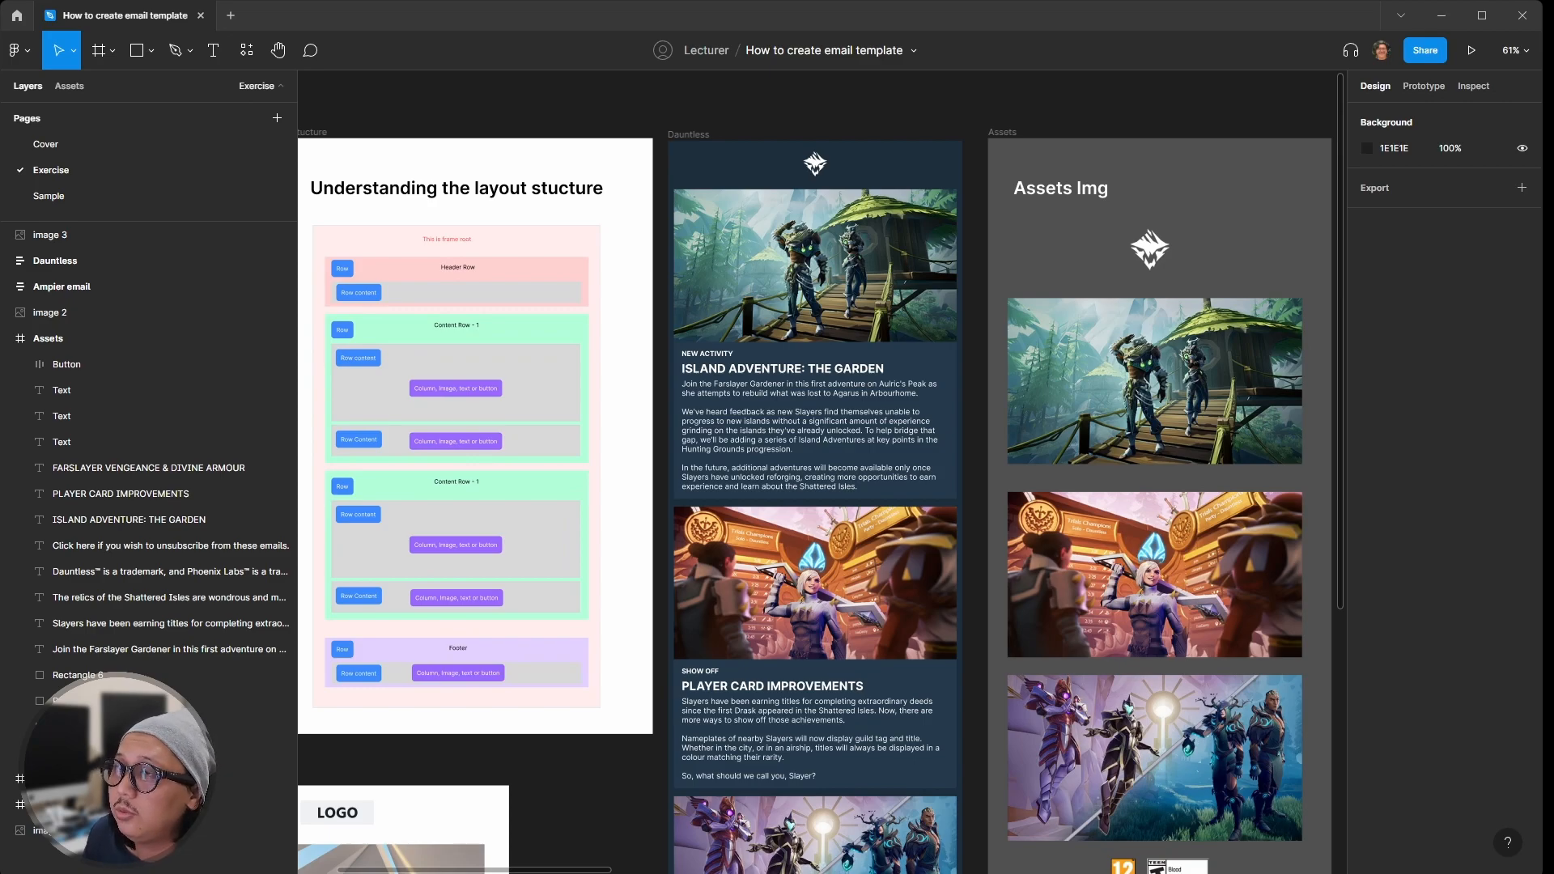
# Step: Run the Ampier HTML and AMP Email Generator plugin and render the Dauntless frame as an email
pyautogui.click(246, 50)
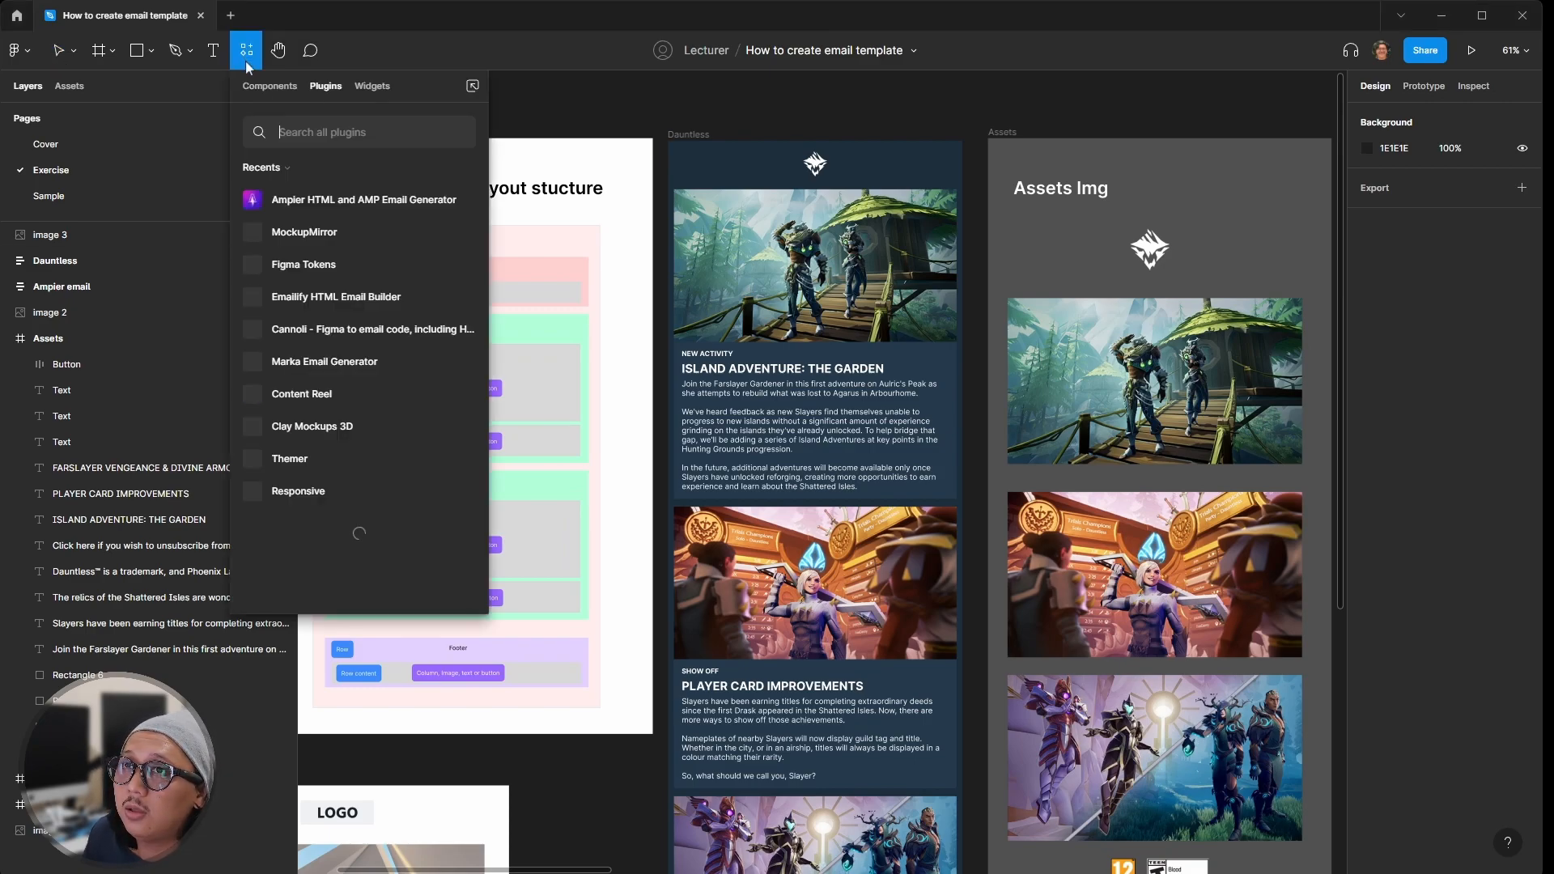
pyautogui.click(305, 202)
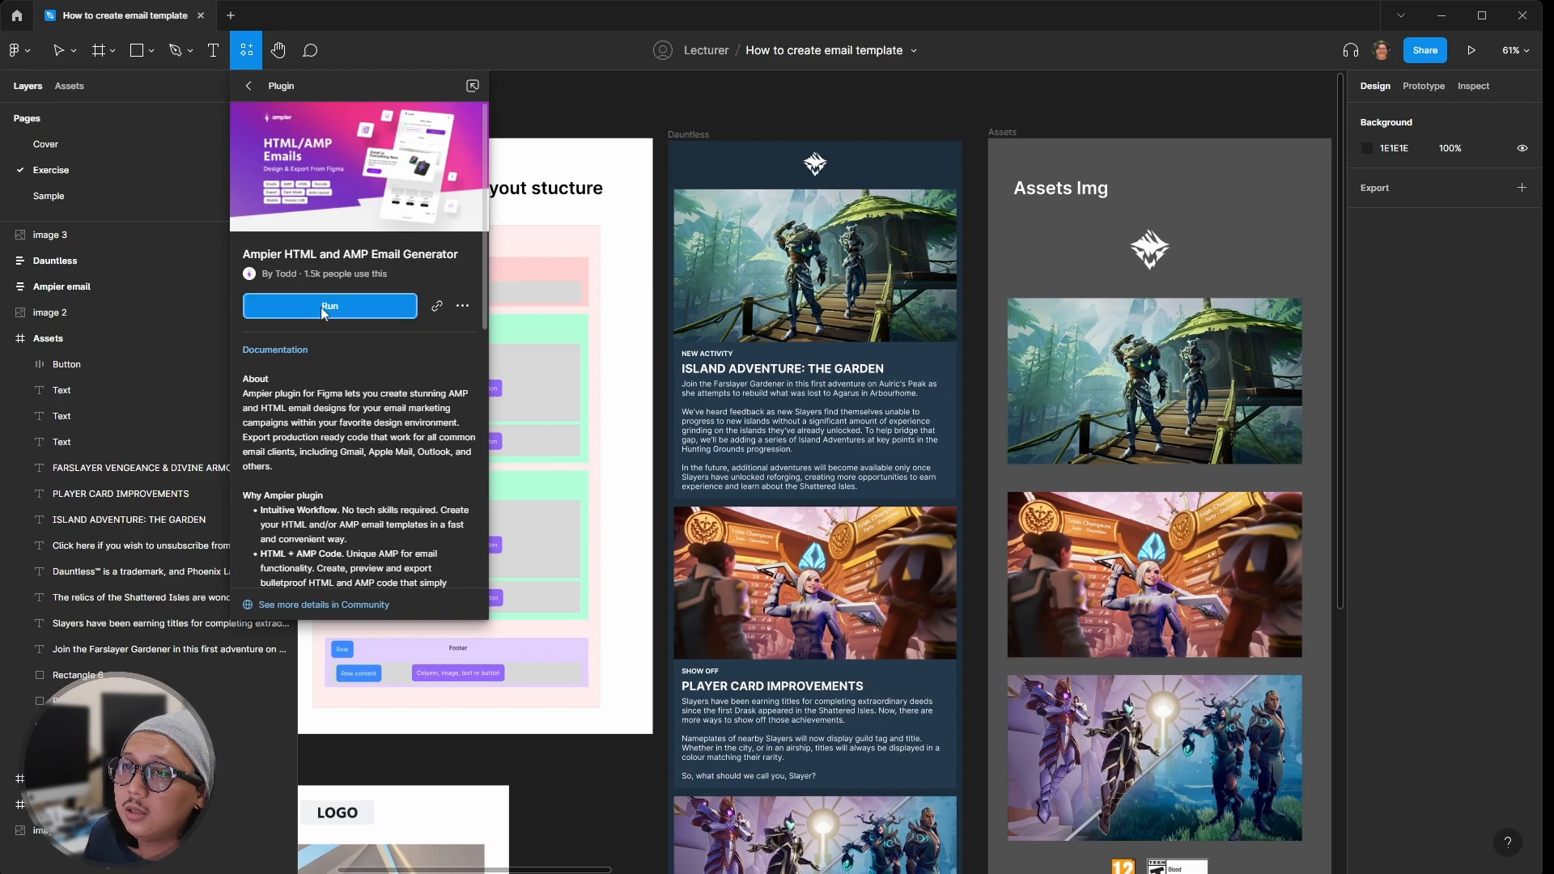
pyautogui.click(320, 308)
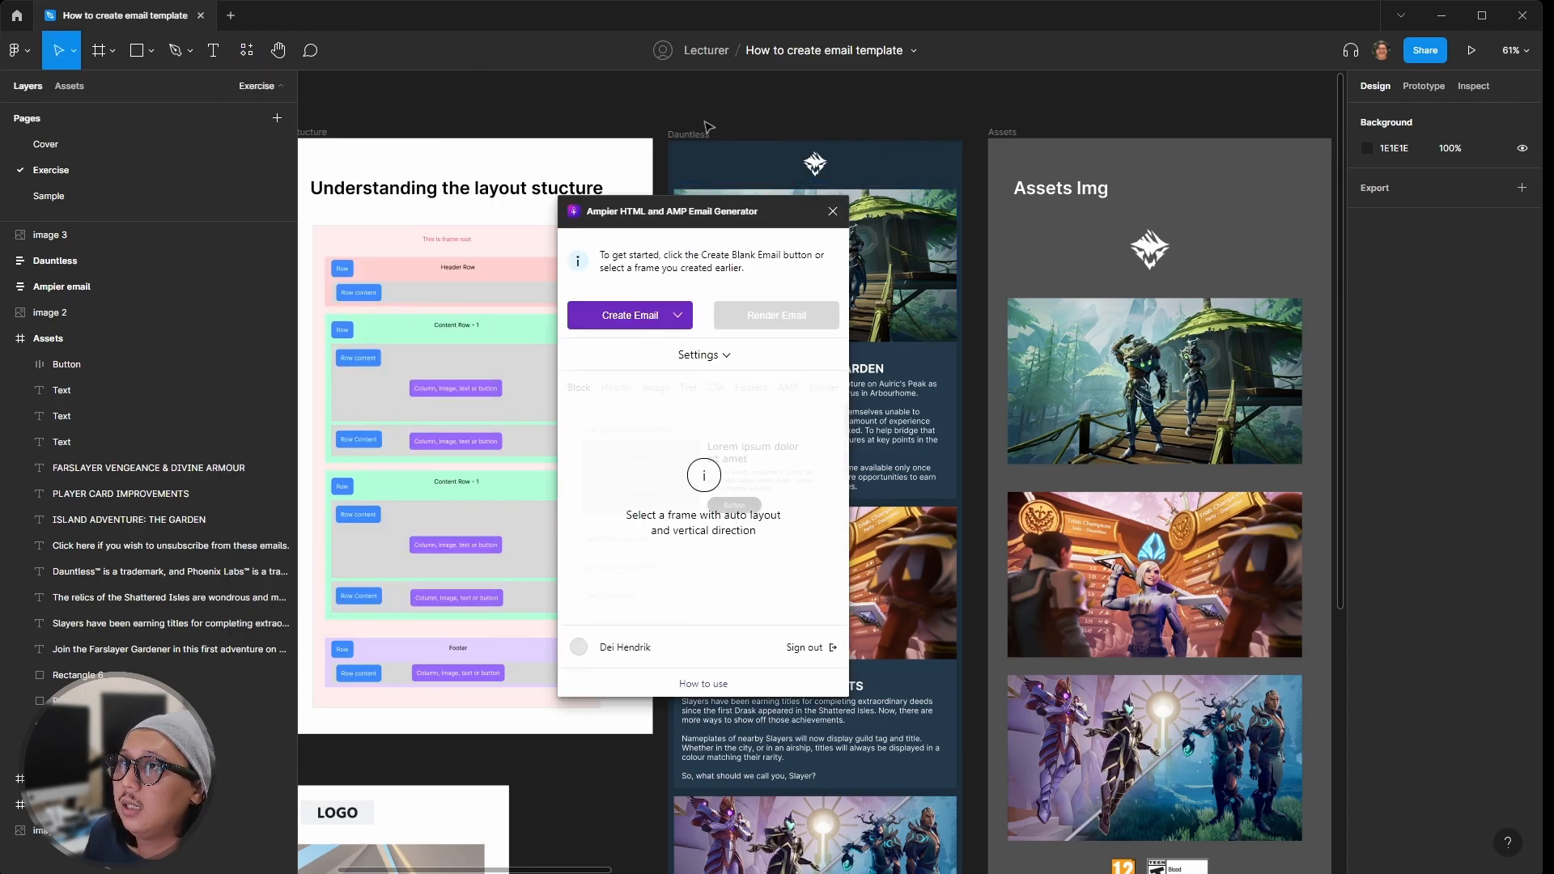
pyautogui.click(673, 137)
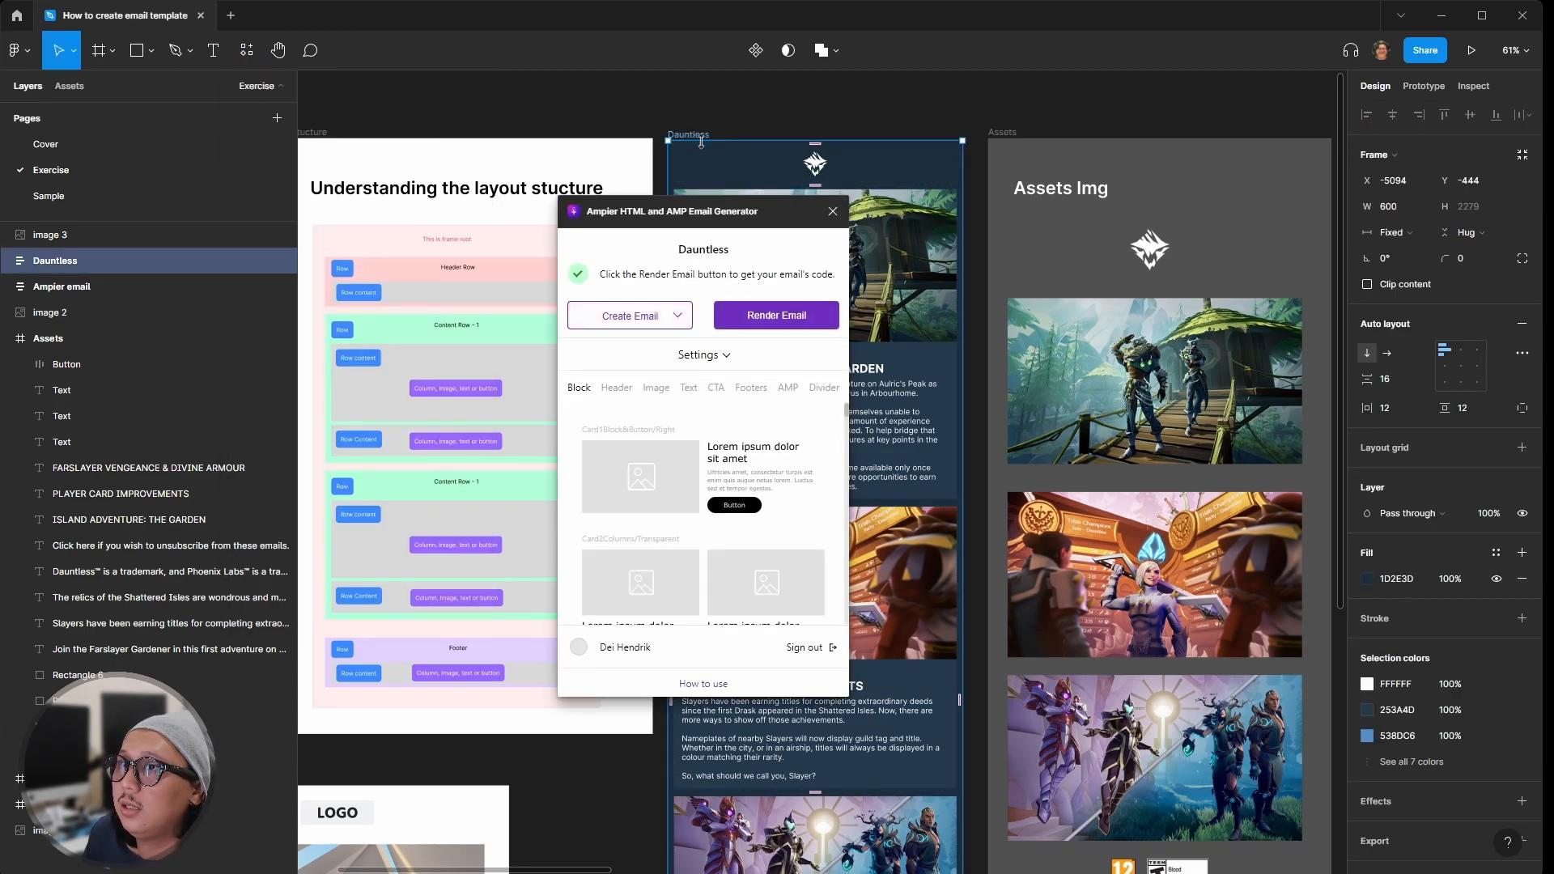
pyautogui.click(759, 320)
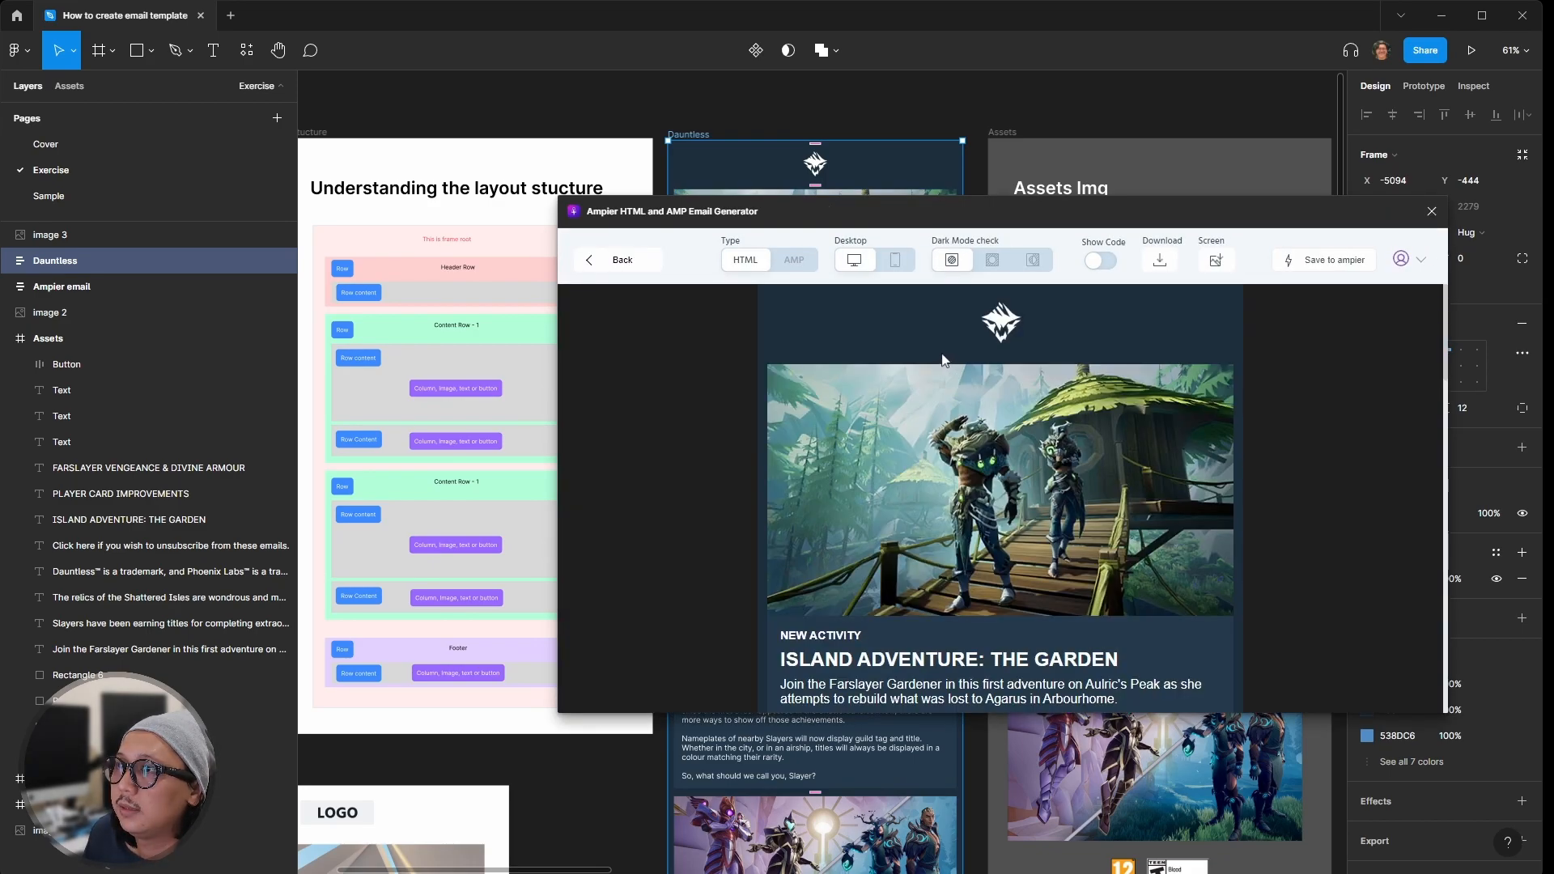
# Step: Check the desktop email preview in the second and third dark mode variants, looking through its content sections down to the footer
pyautogui.click(988, 264)
pyautogui.click(1028, 263)
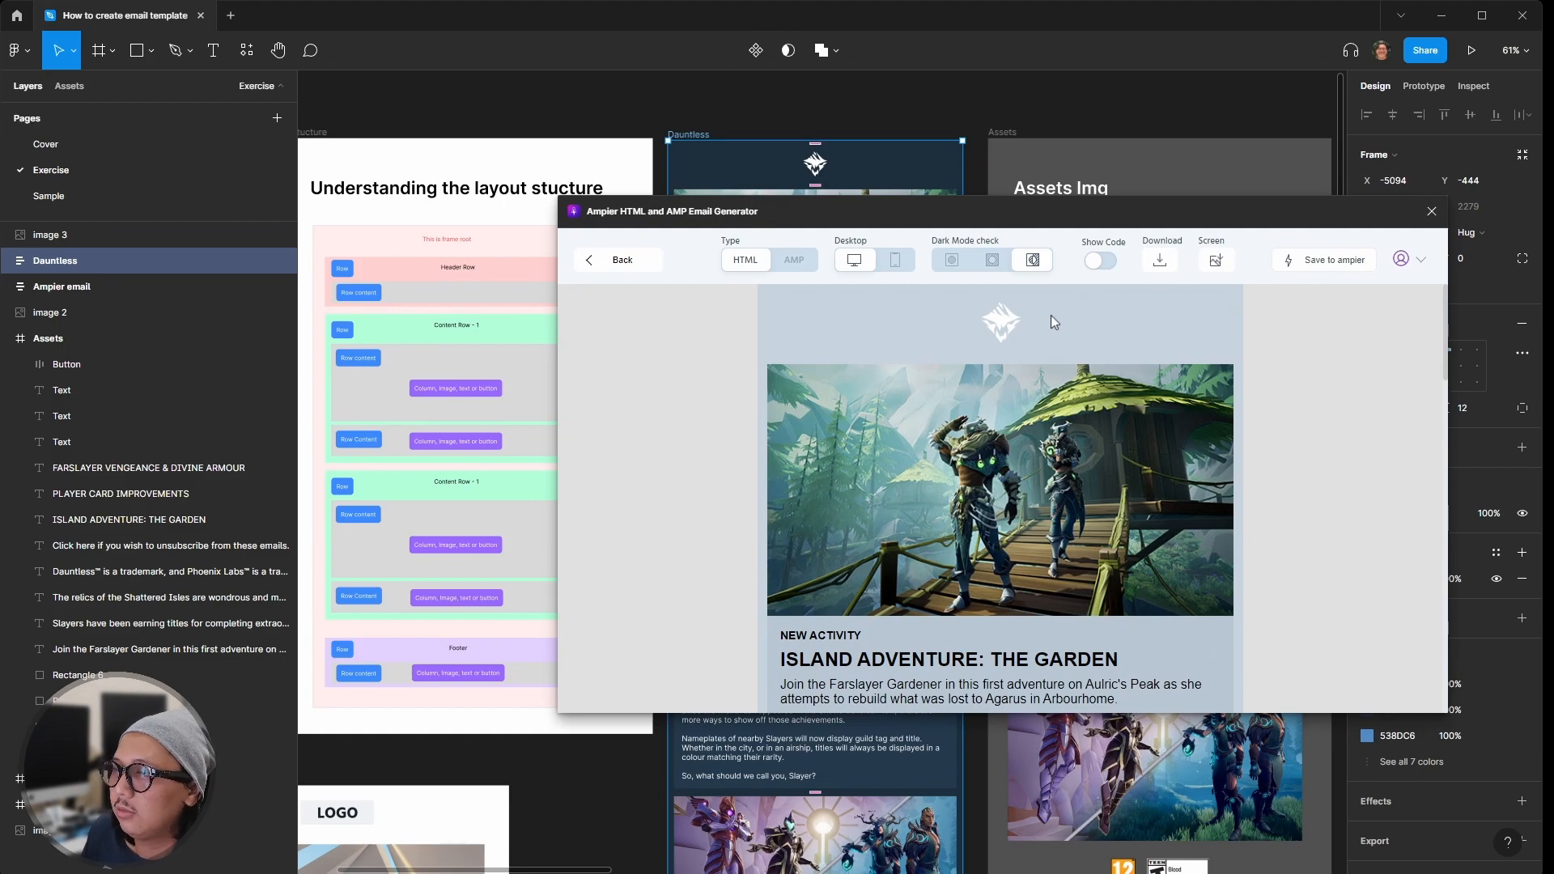
pyautogui.scroll(-3, 963, 372)
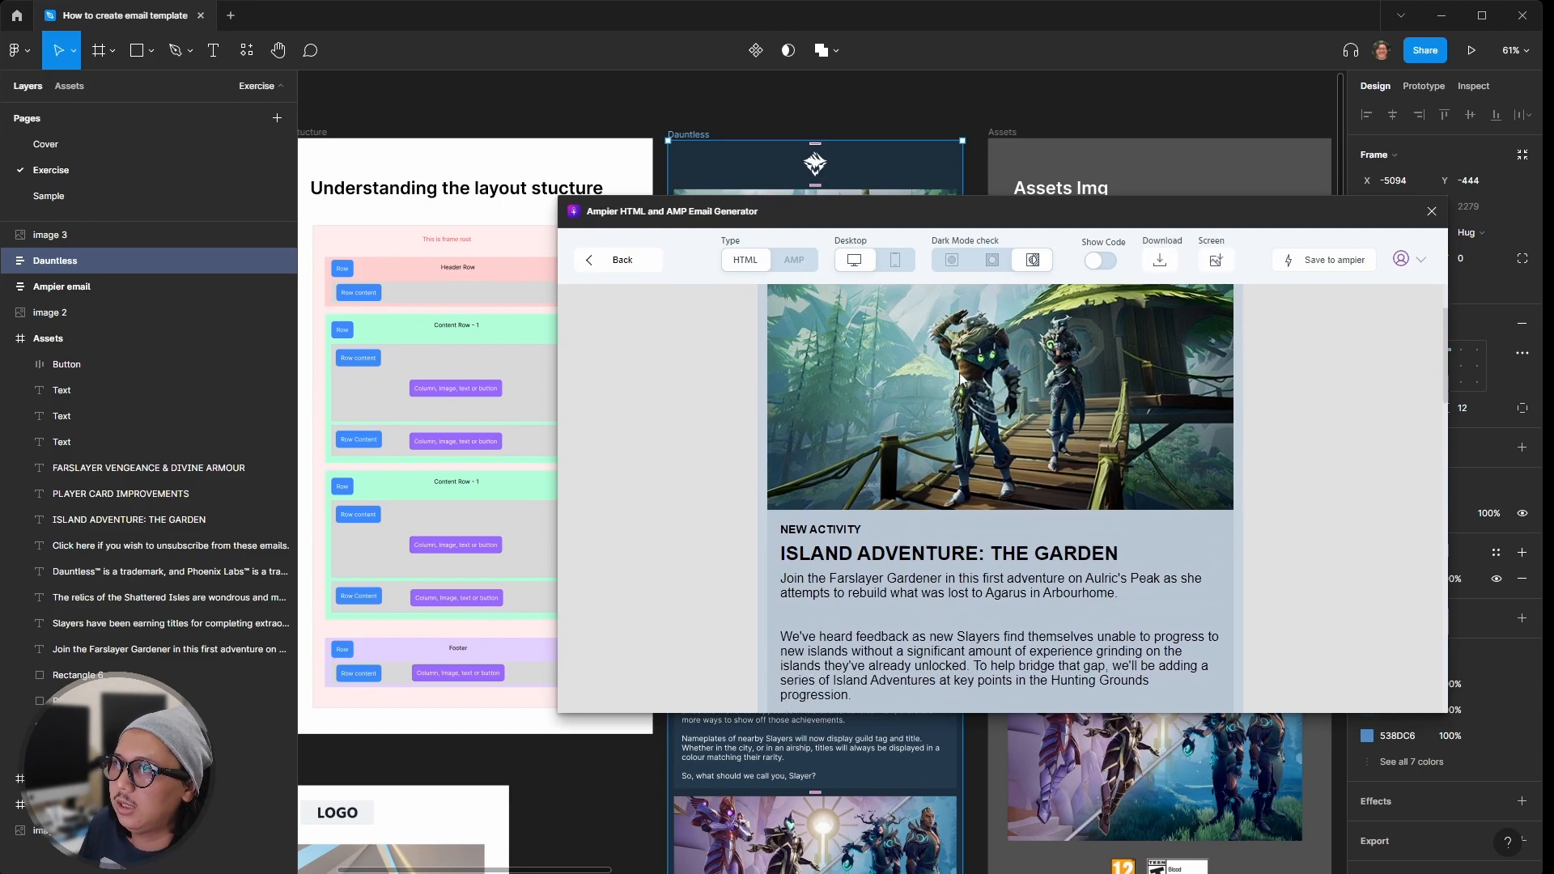
pyautogui.scroll(-10, 961, 378)
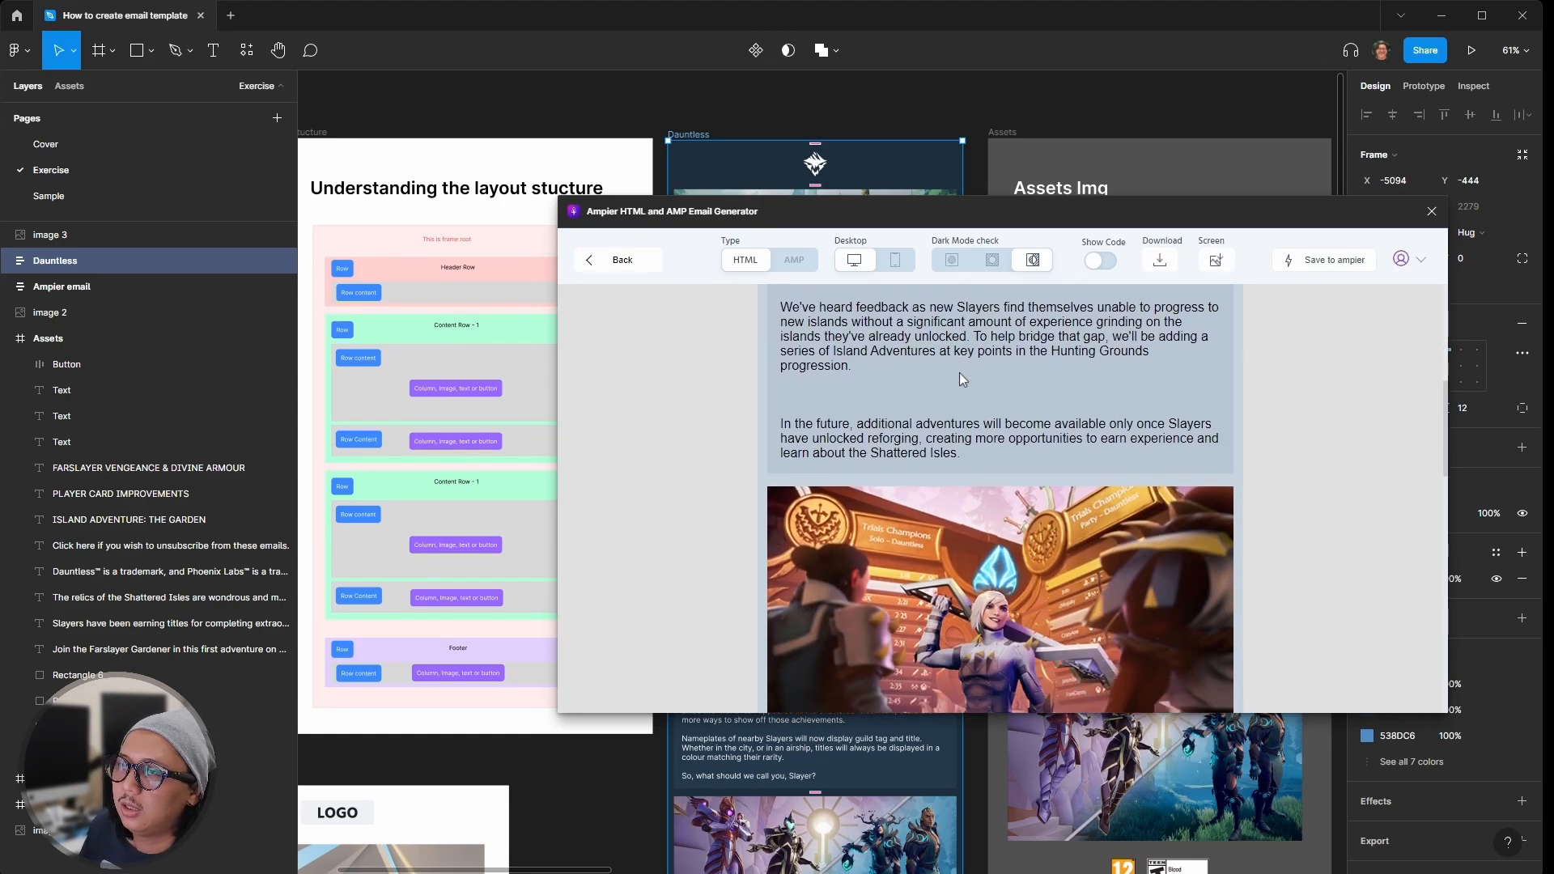
pyautogui.scroll(-8, 959, 372)
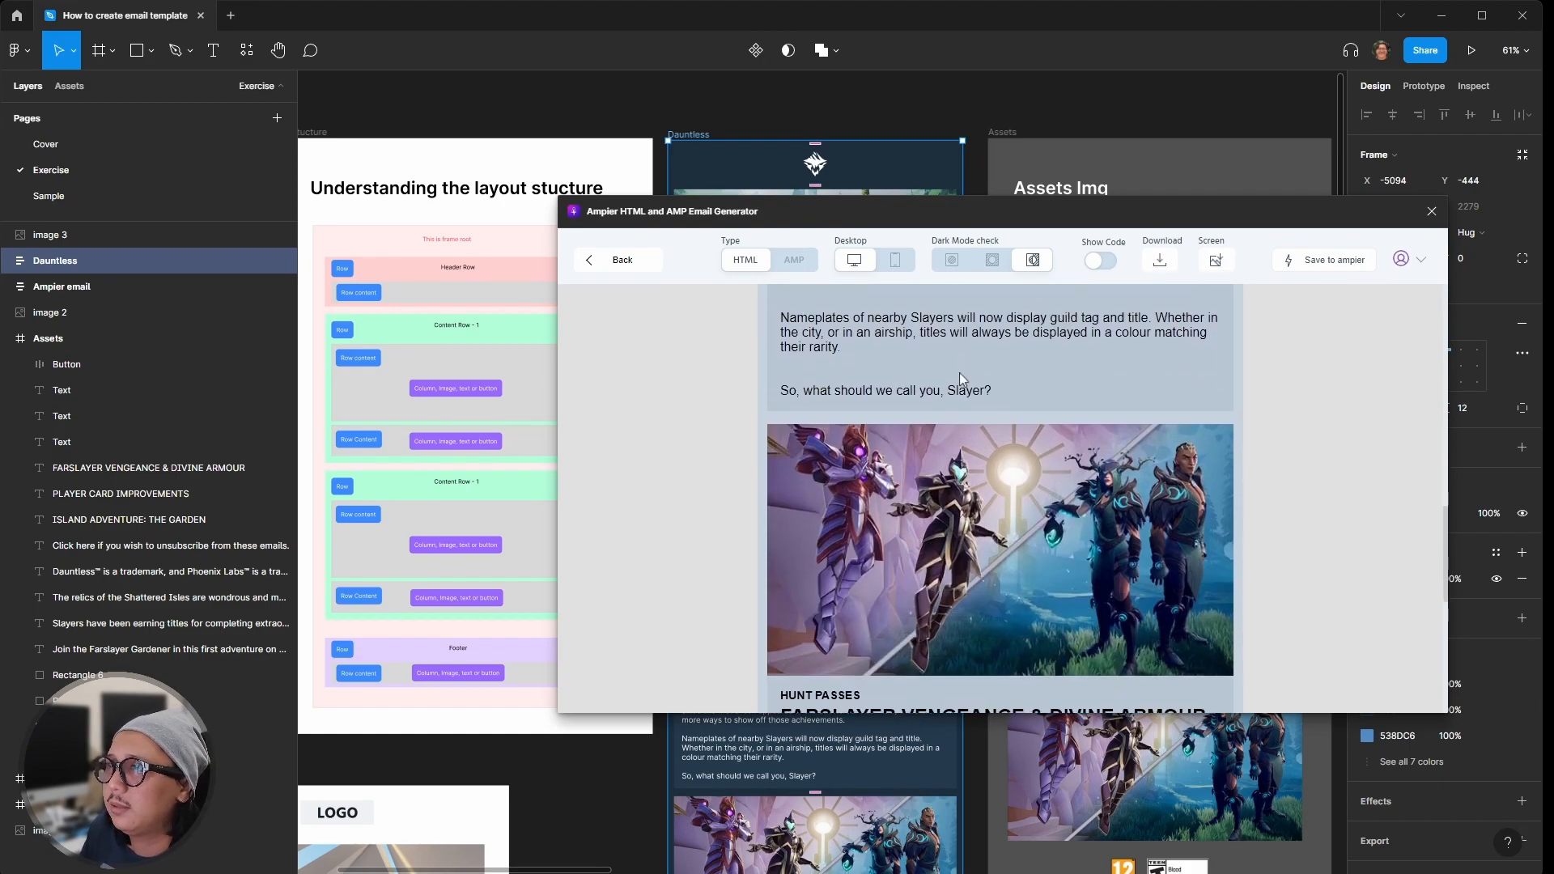
pyautogui.scroll(-10, 959, 373)
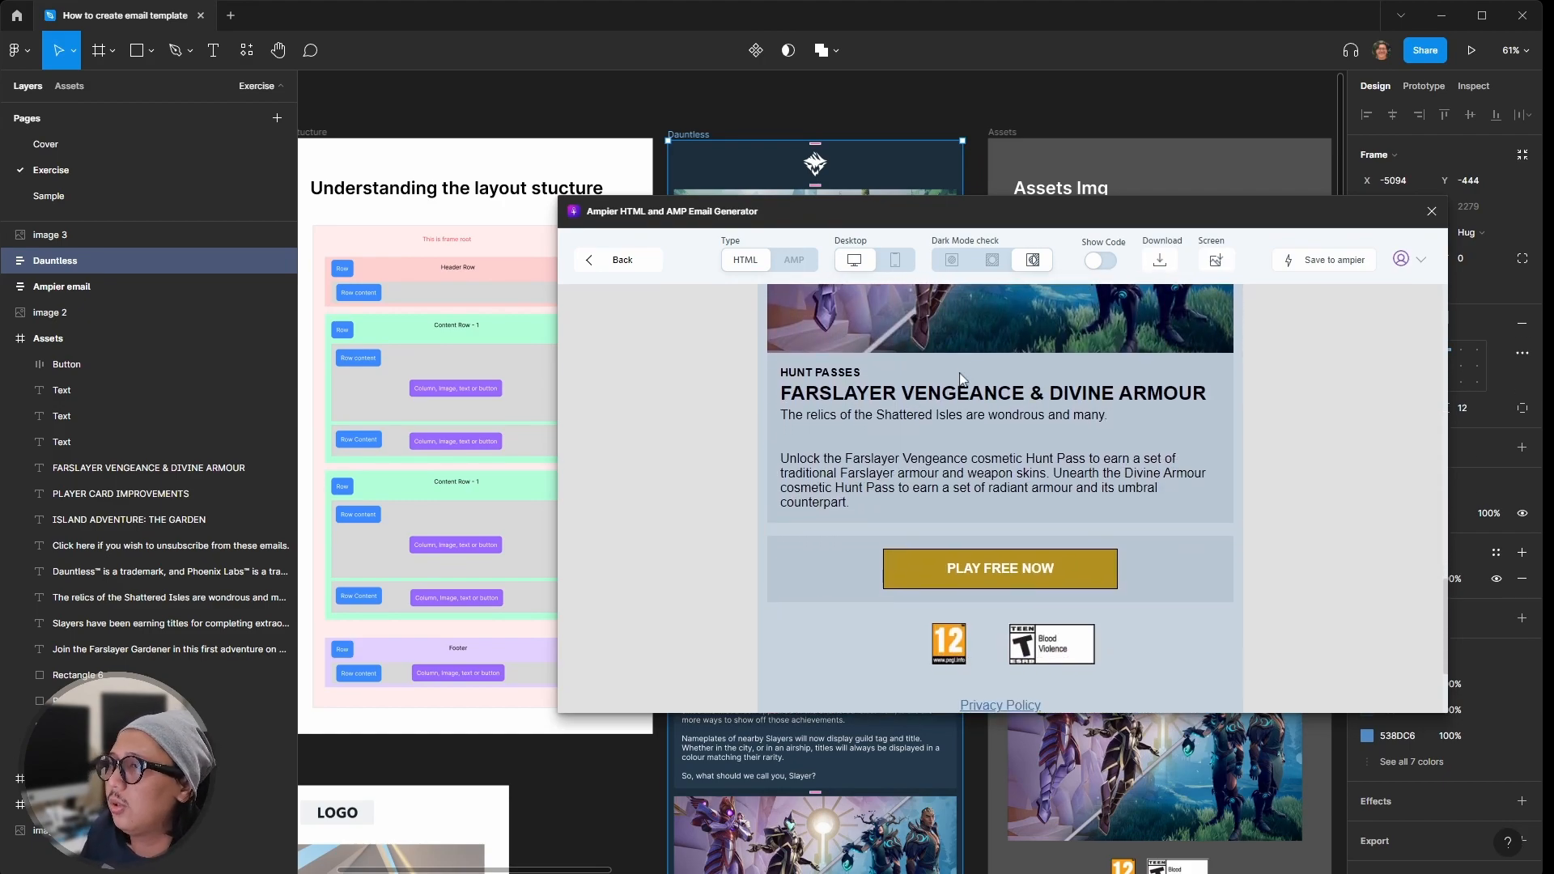
pyautogui.scroll(8, 914, 322)
# Step: Show the email in the mobile preview and toggle its type to AMP and back to HTML
pyautogui.click(895, 260)
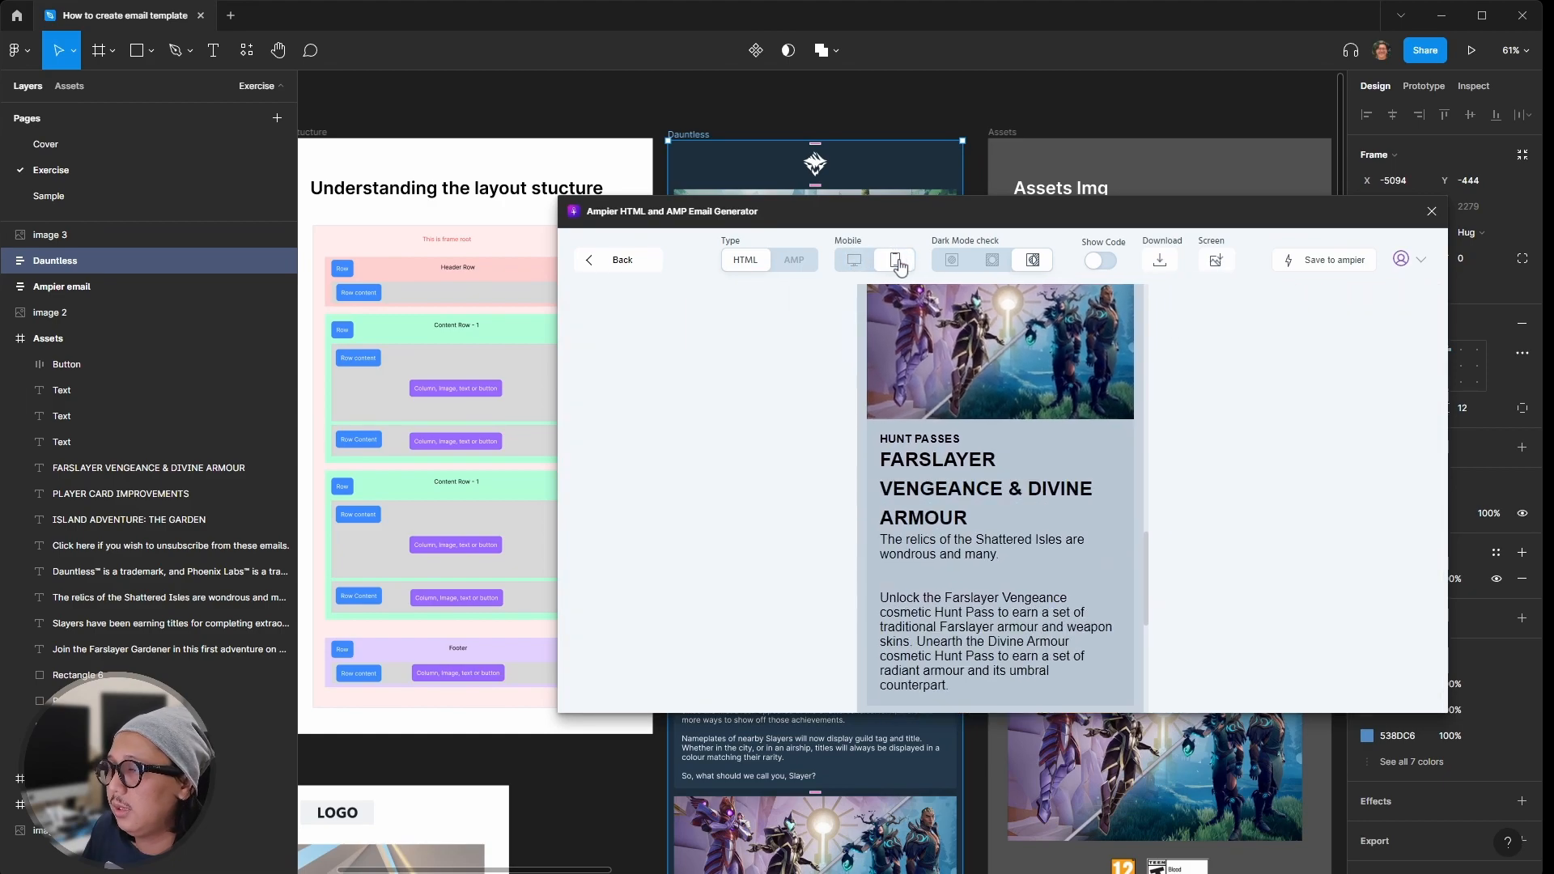
pyautogui.click(793, 265)
pyautogui.click(738, 264)
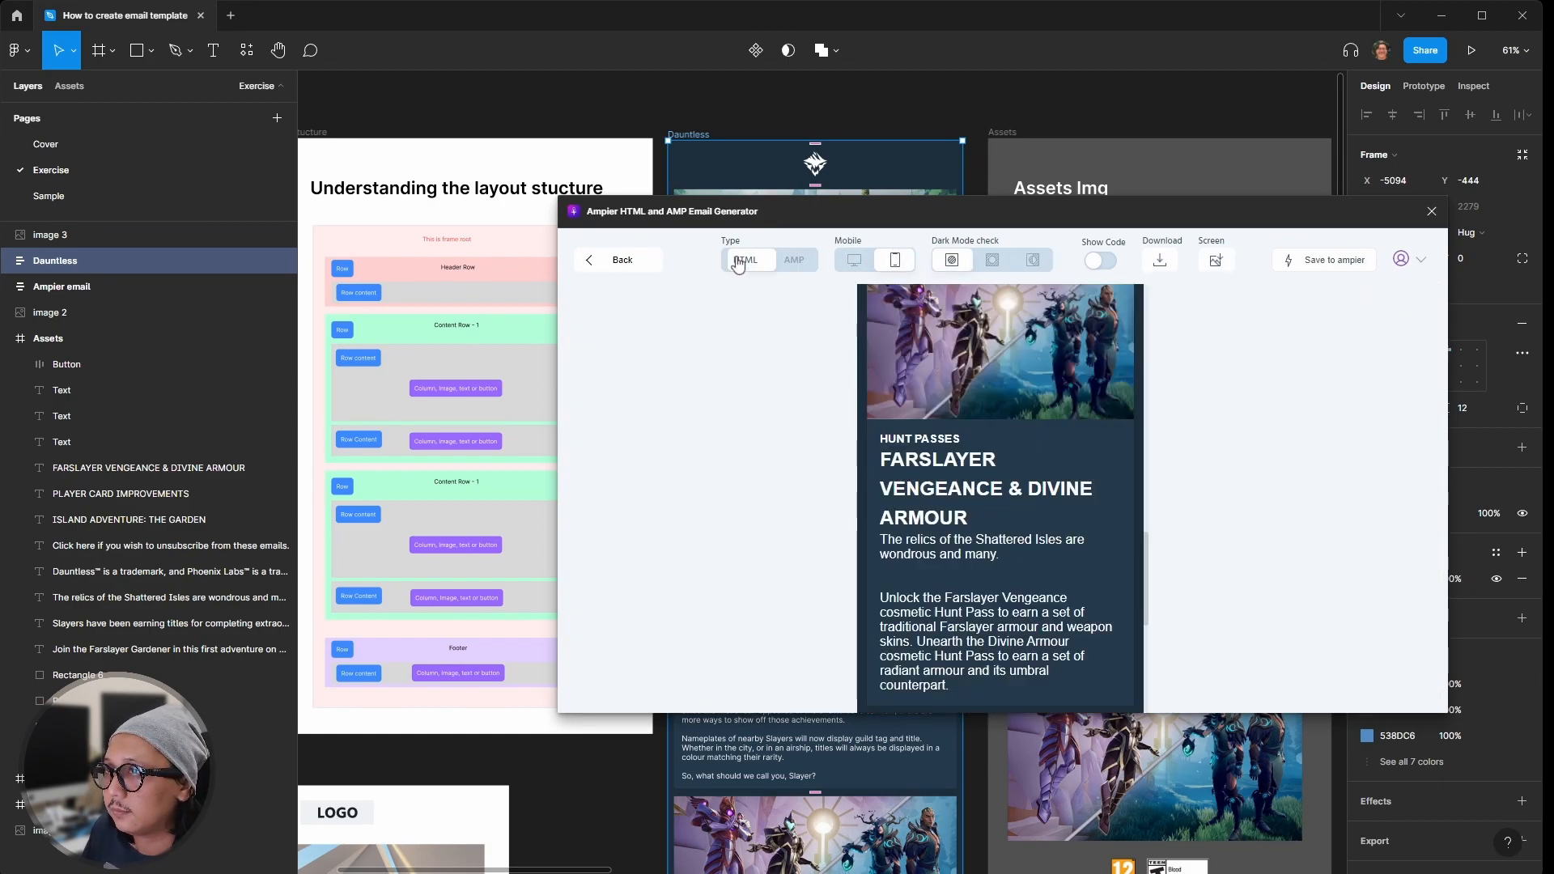
# Step: View the generated HTML code of the email, hide it again and close the plugin
pyautogui.click(1101, 261)
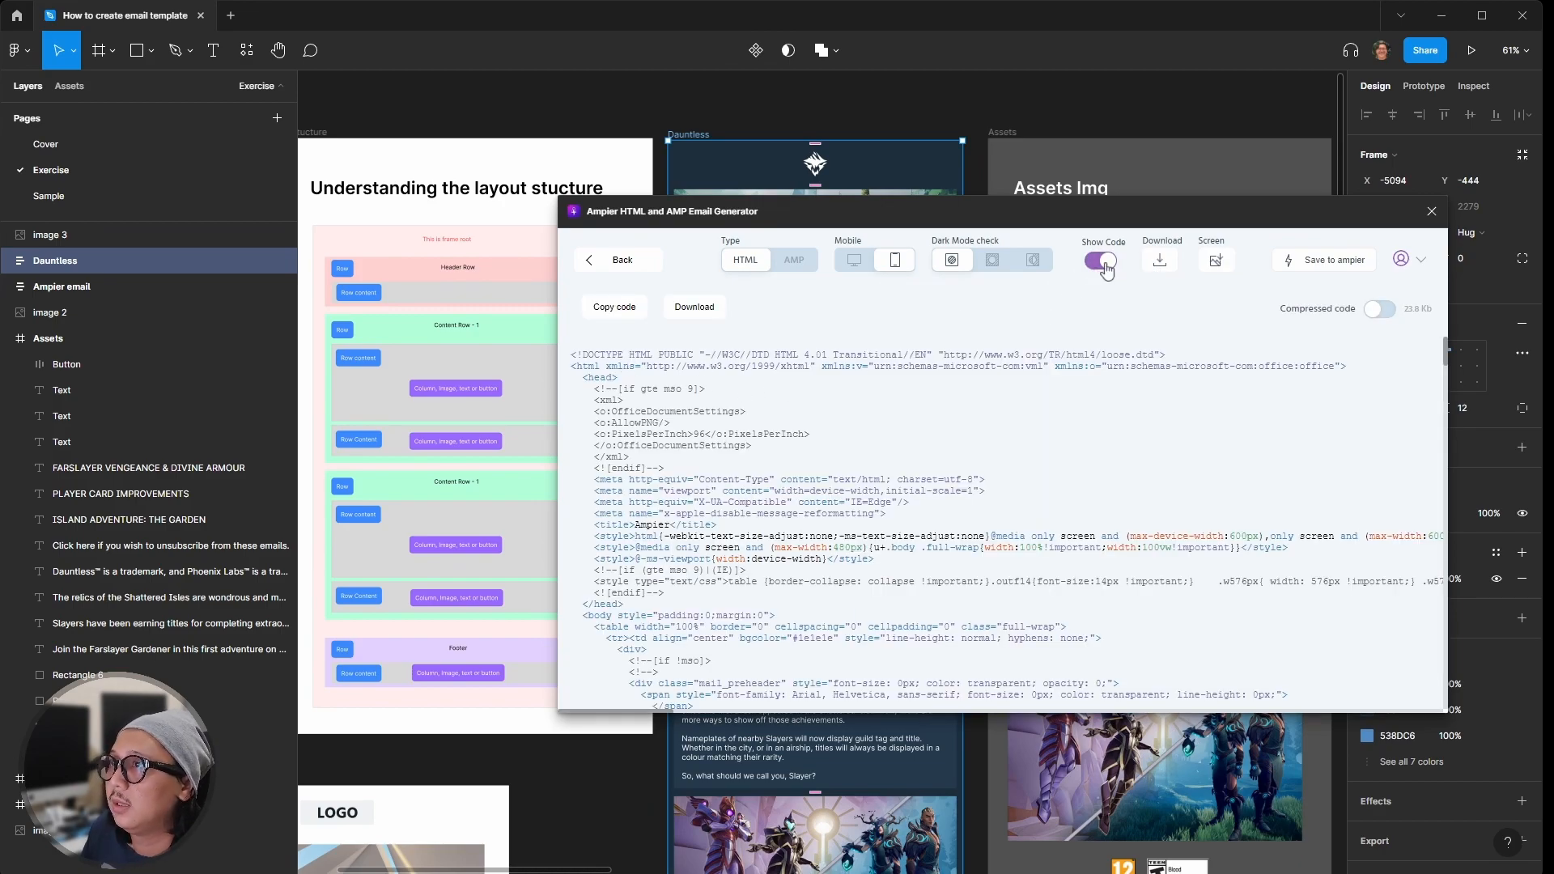
pyautogui.click(1102, 261)
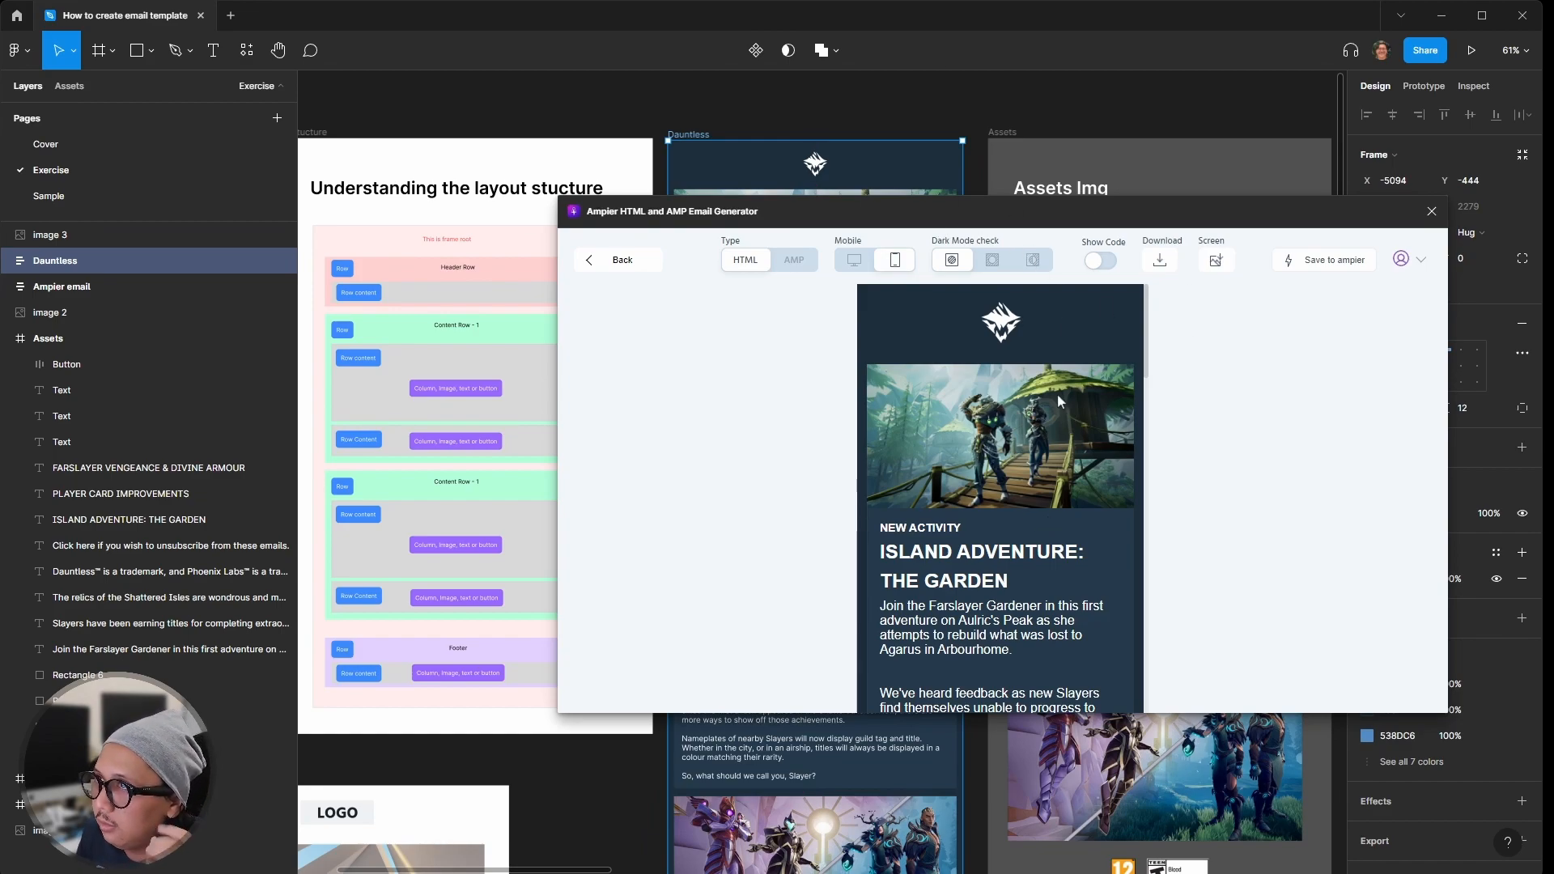
pyautogui.click(1430, 212)
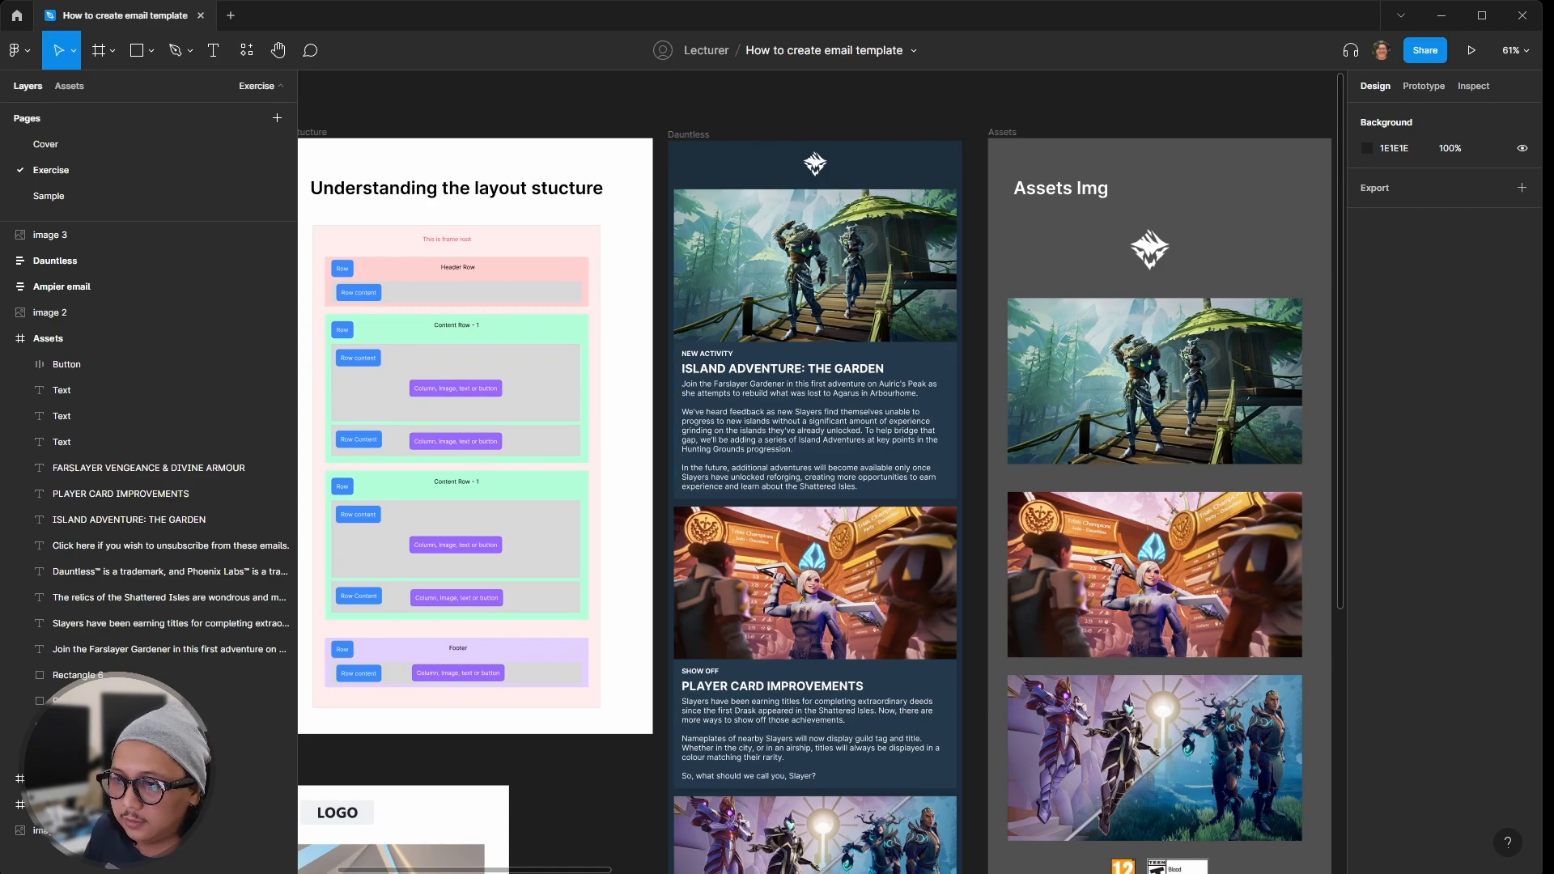
# Step: Switch to the Phoenix code editor in the browser, open html-email.html and widen its live preview
pyautogui.hotkey('alt', 'Tab')
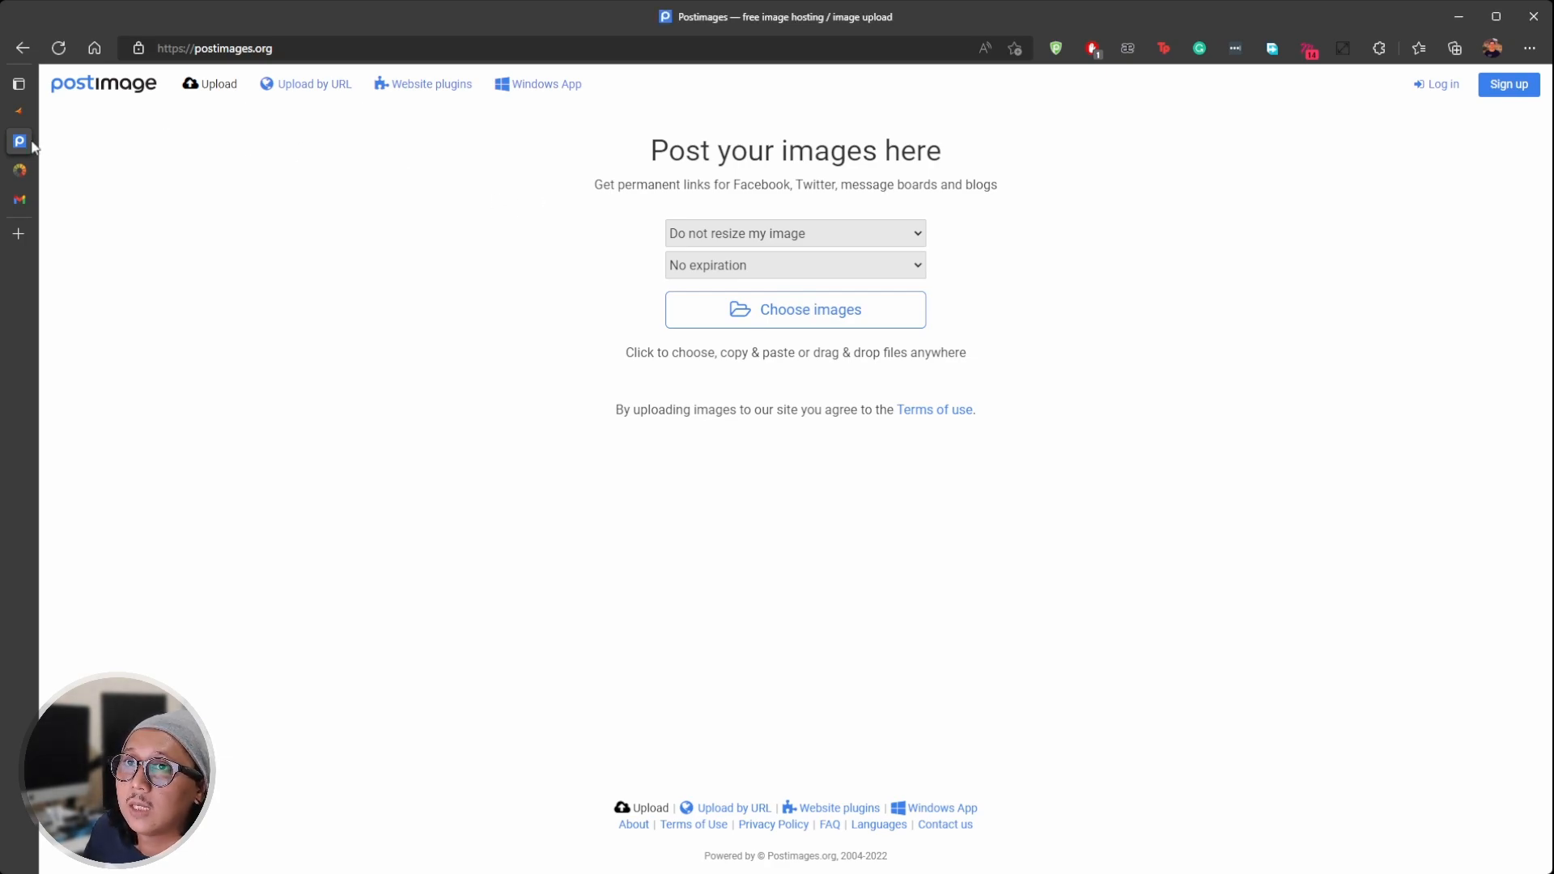
pyautogui.click(19, 111)
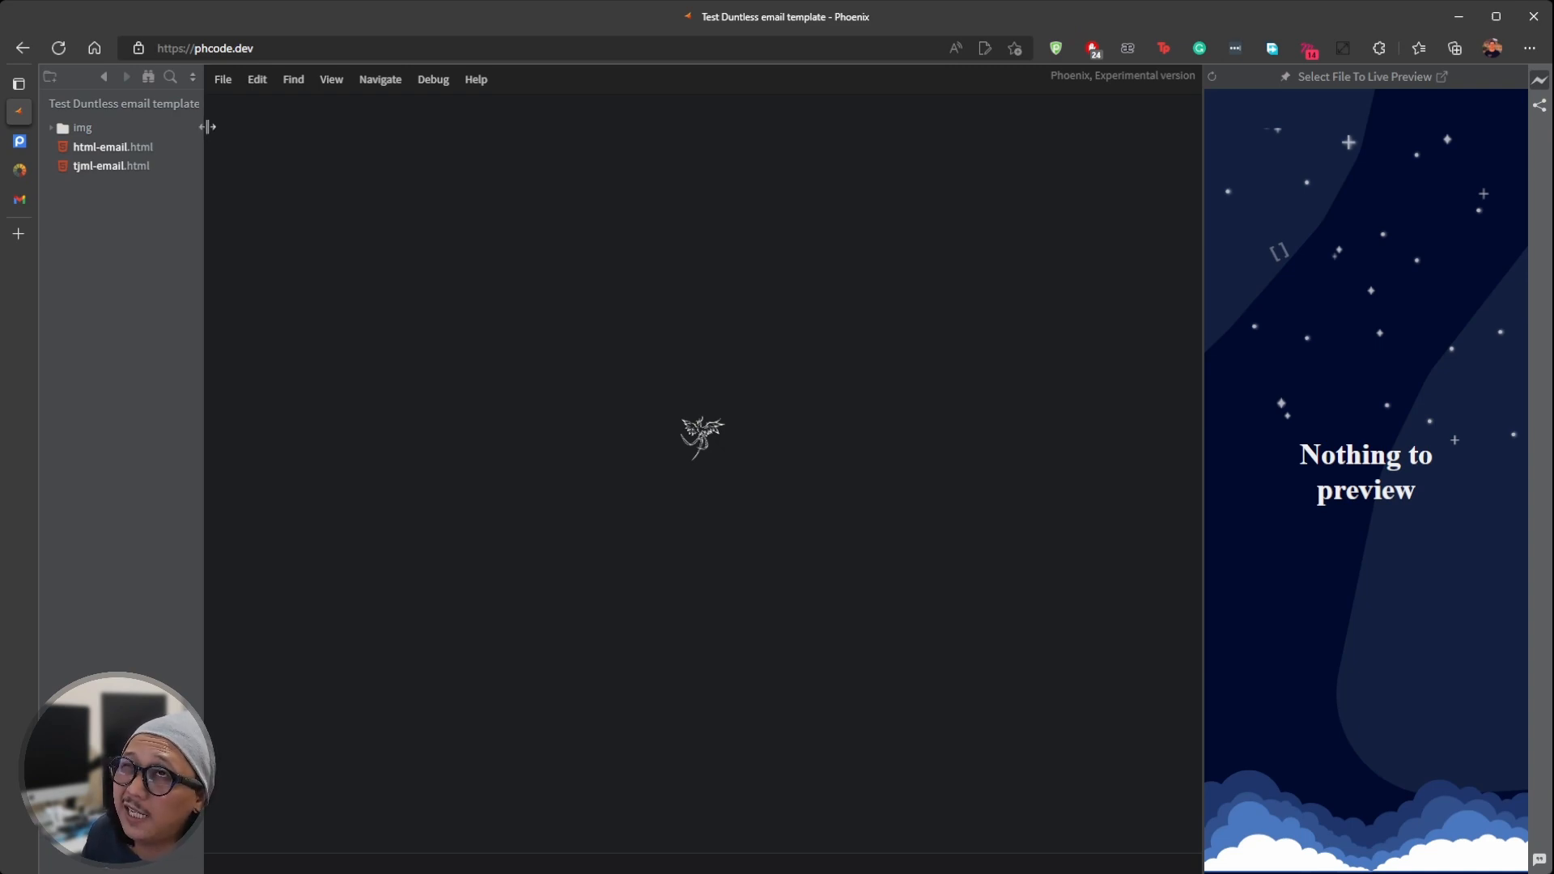
pyautogui.doubleClick(108, 152)
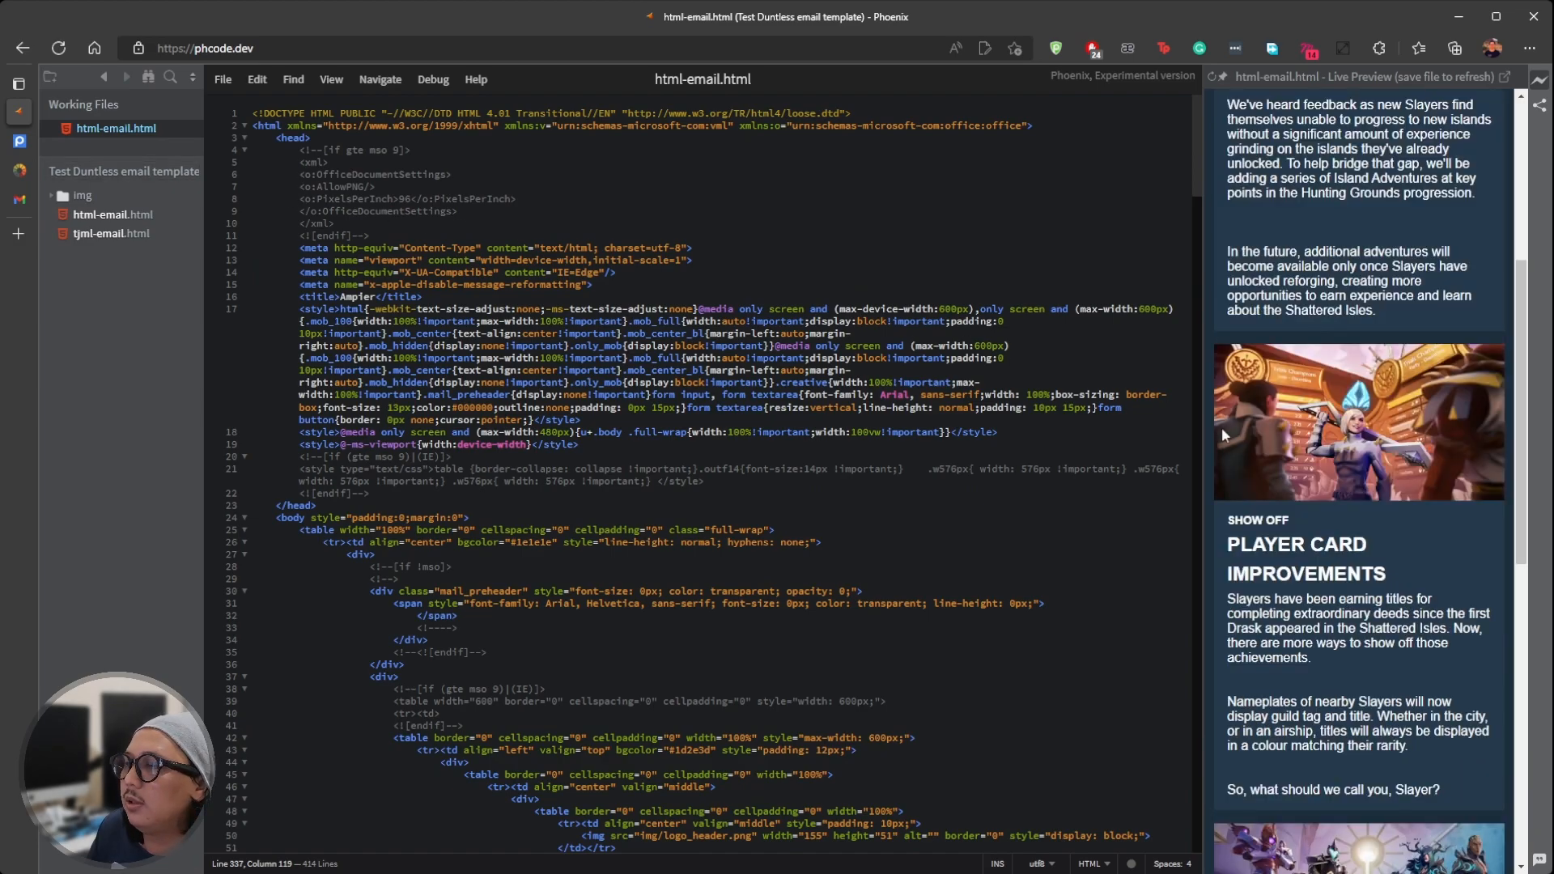
pyautogui.scroll(2, 1313, 458)
pyautogui.scroll(3, 1312, 458)
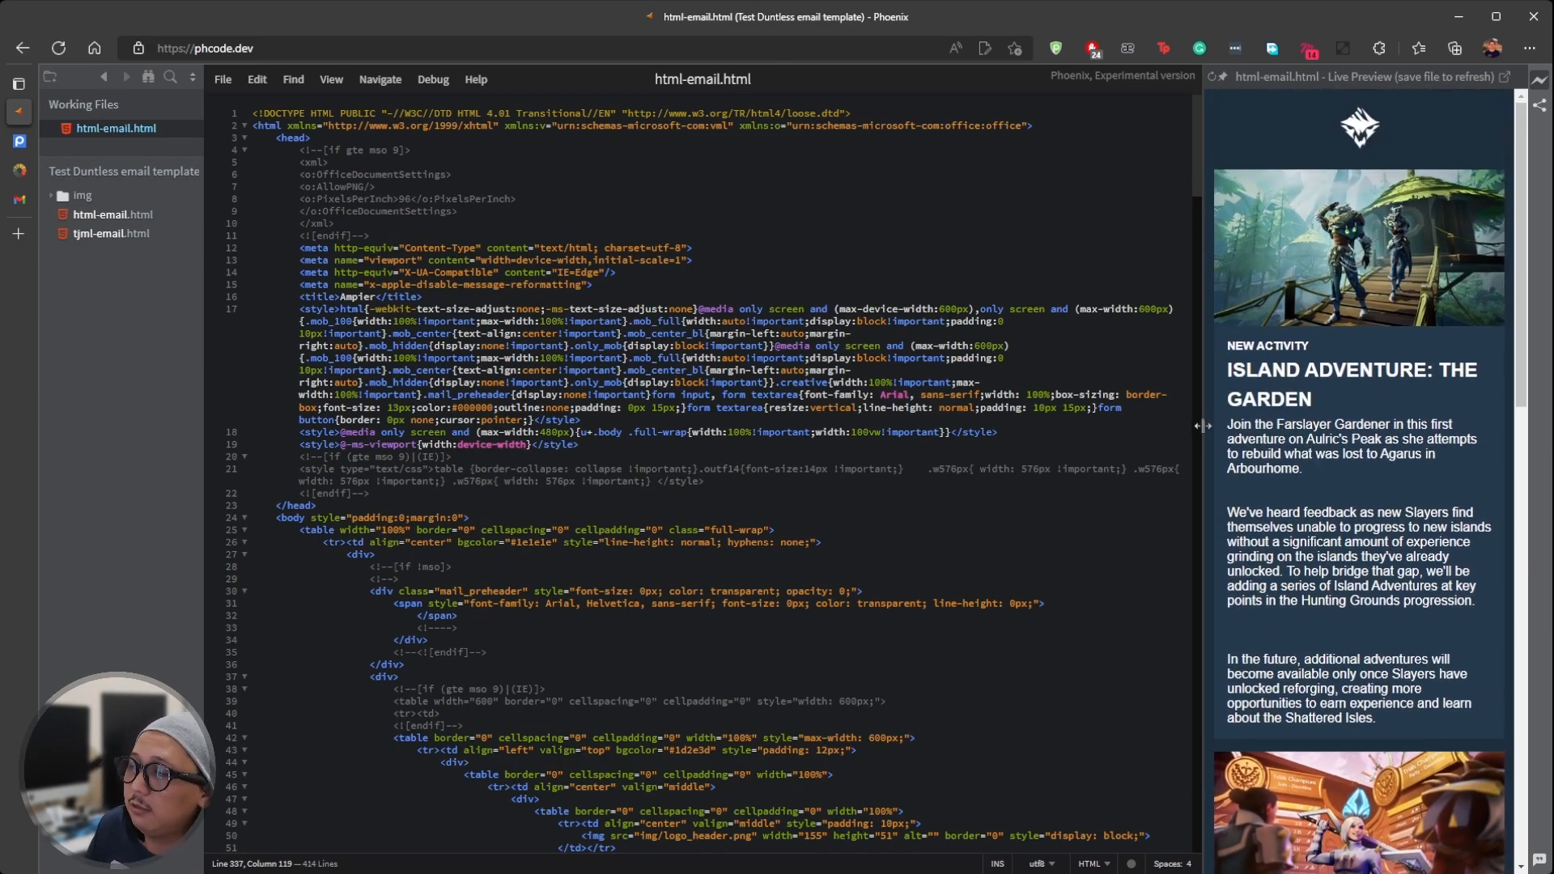
pyautogui.moveTo(1203, 426); pyautogui.dragTo(951, 445)
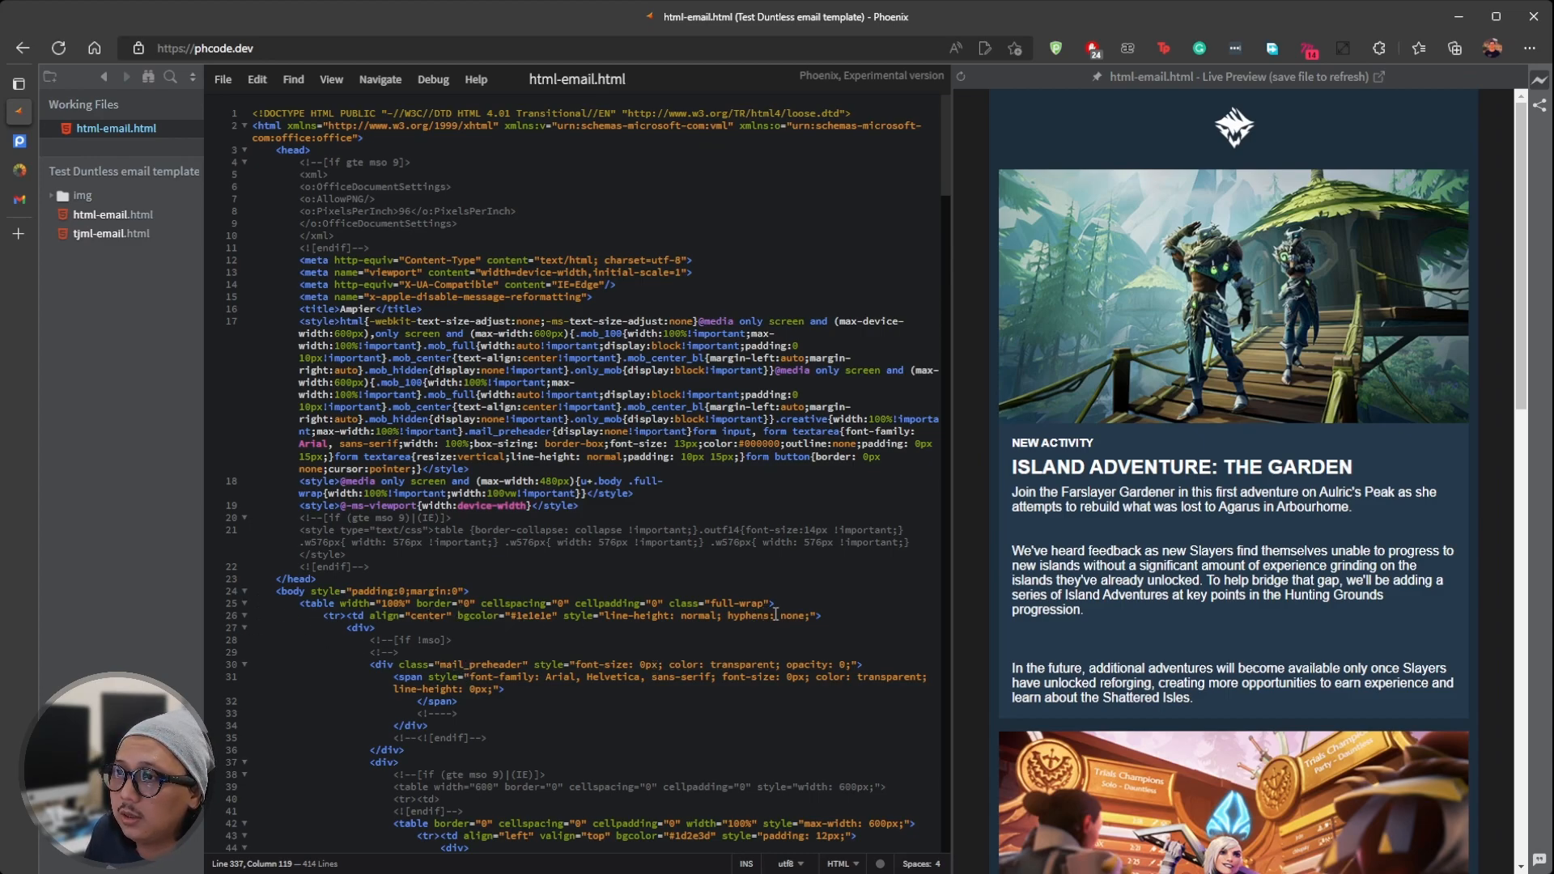
# Step: Add background-color: #1D2E3D; to the style of the outer centered table cell on line 26 and save the file
pyautogui.click(726, 617)
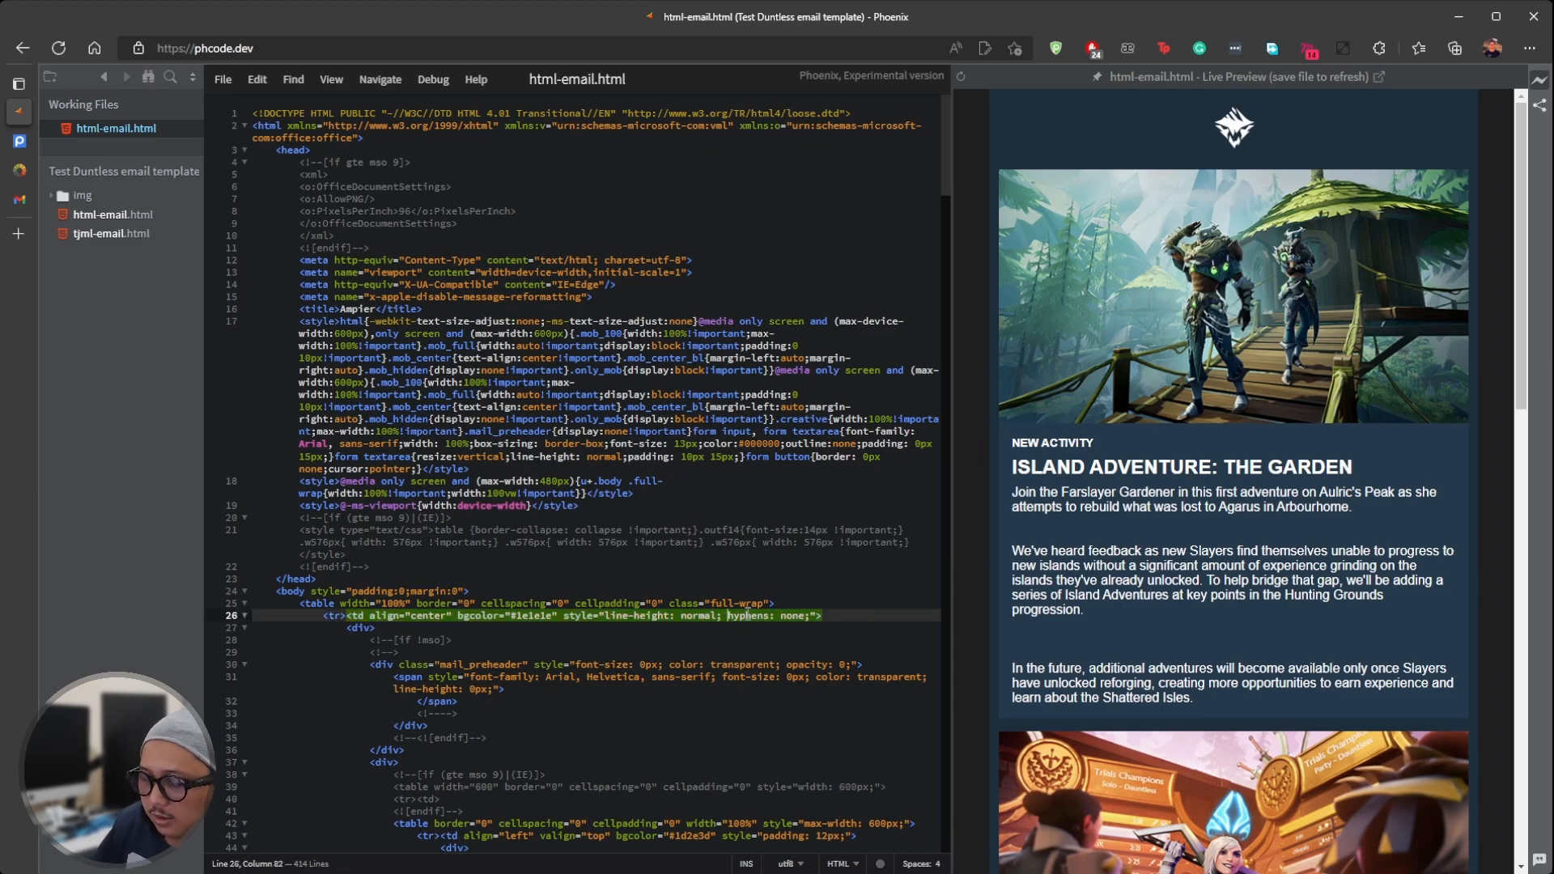
pyautogui.write('back')
pyautogui.press('Down')
pyautogui.press('Down')
pyautogui.press('Down')
pyautogui.press('Down')
pyautogui.press('Down')
pyautogui.press('Return')
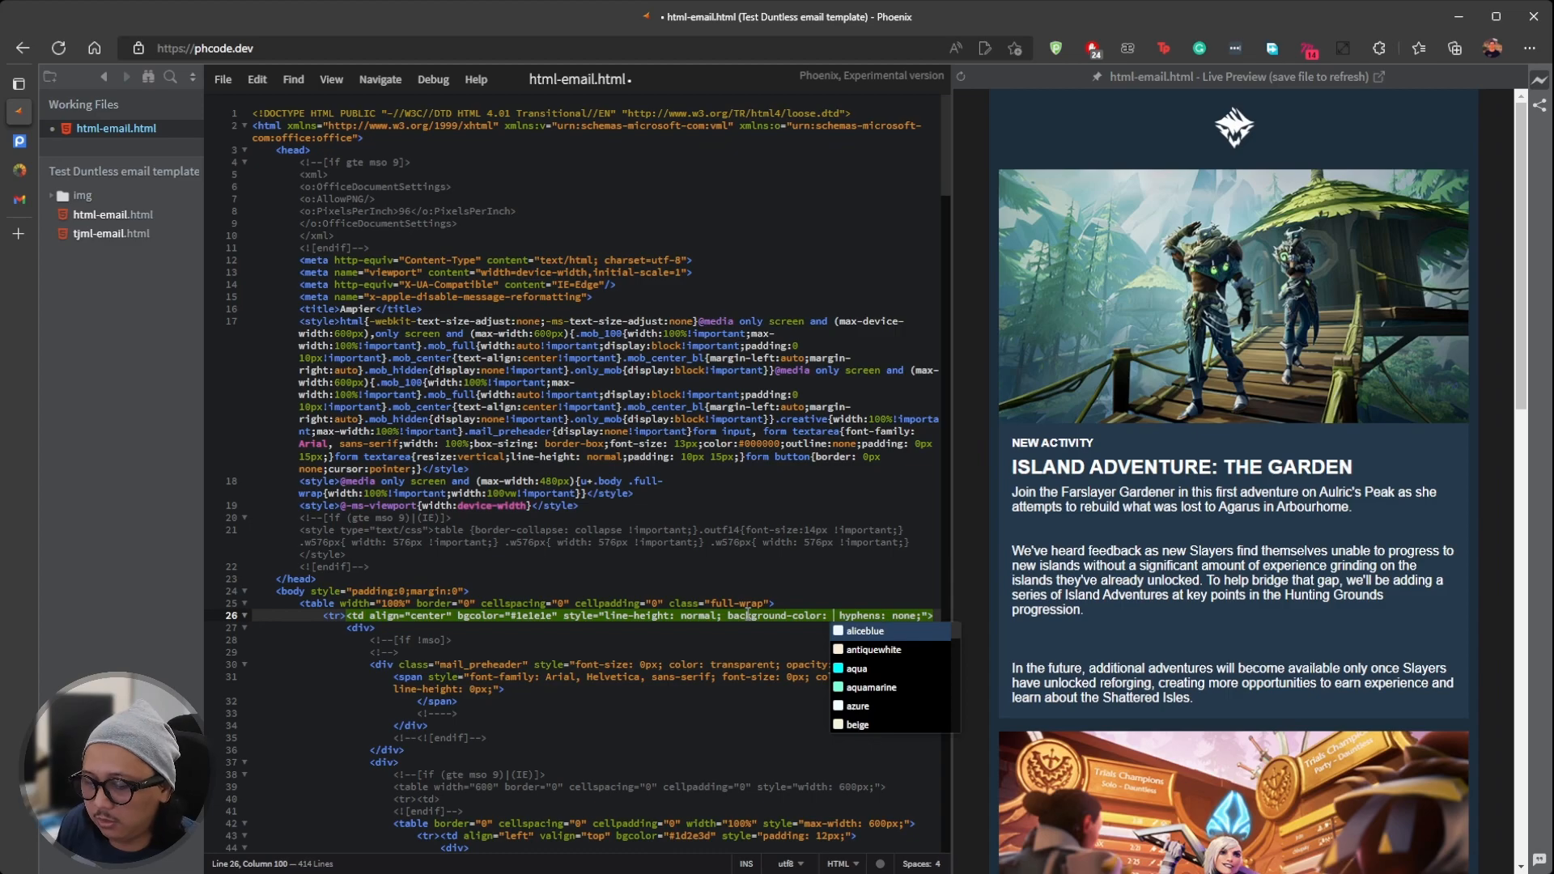
pyautogui.write('#1D2E3D;')
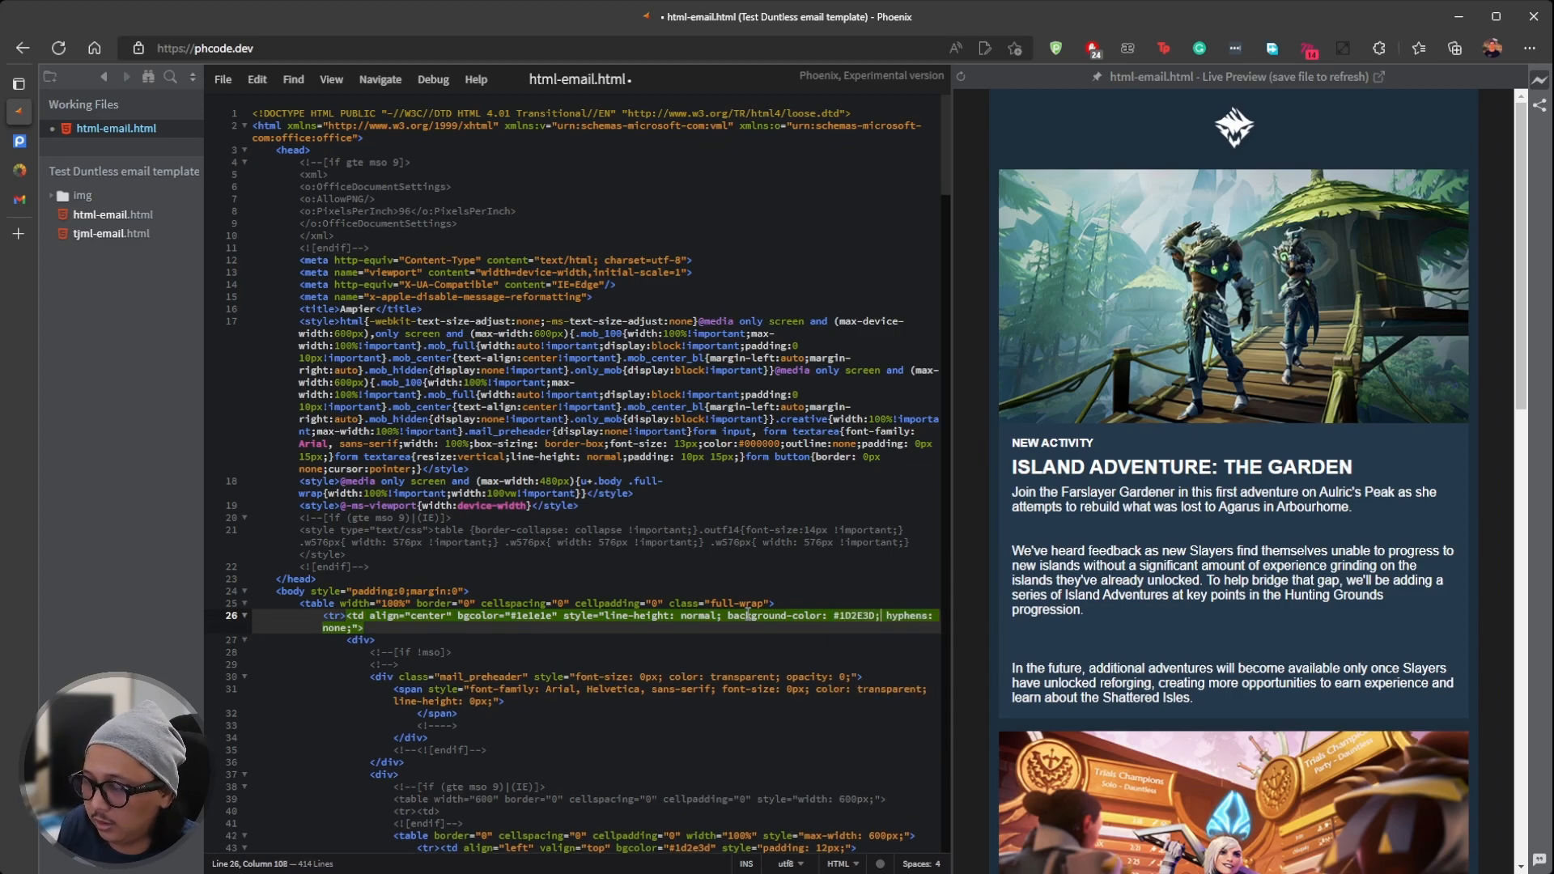
pyautogui.moveTo(853, 605)
pyautogui.hotkey('ctrl', 's')
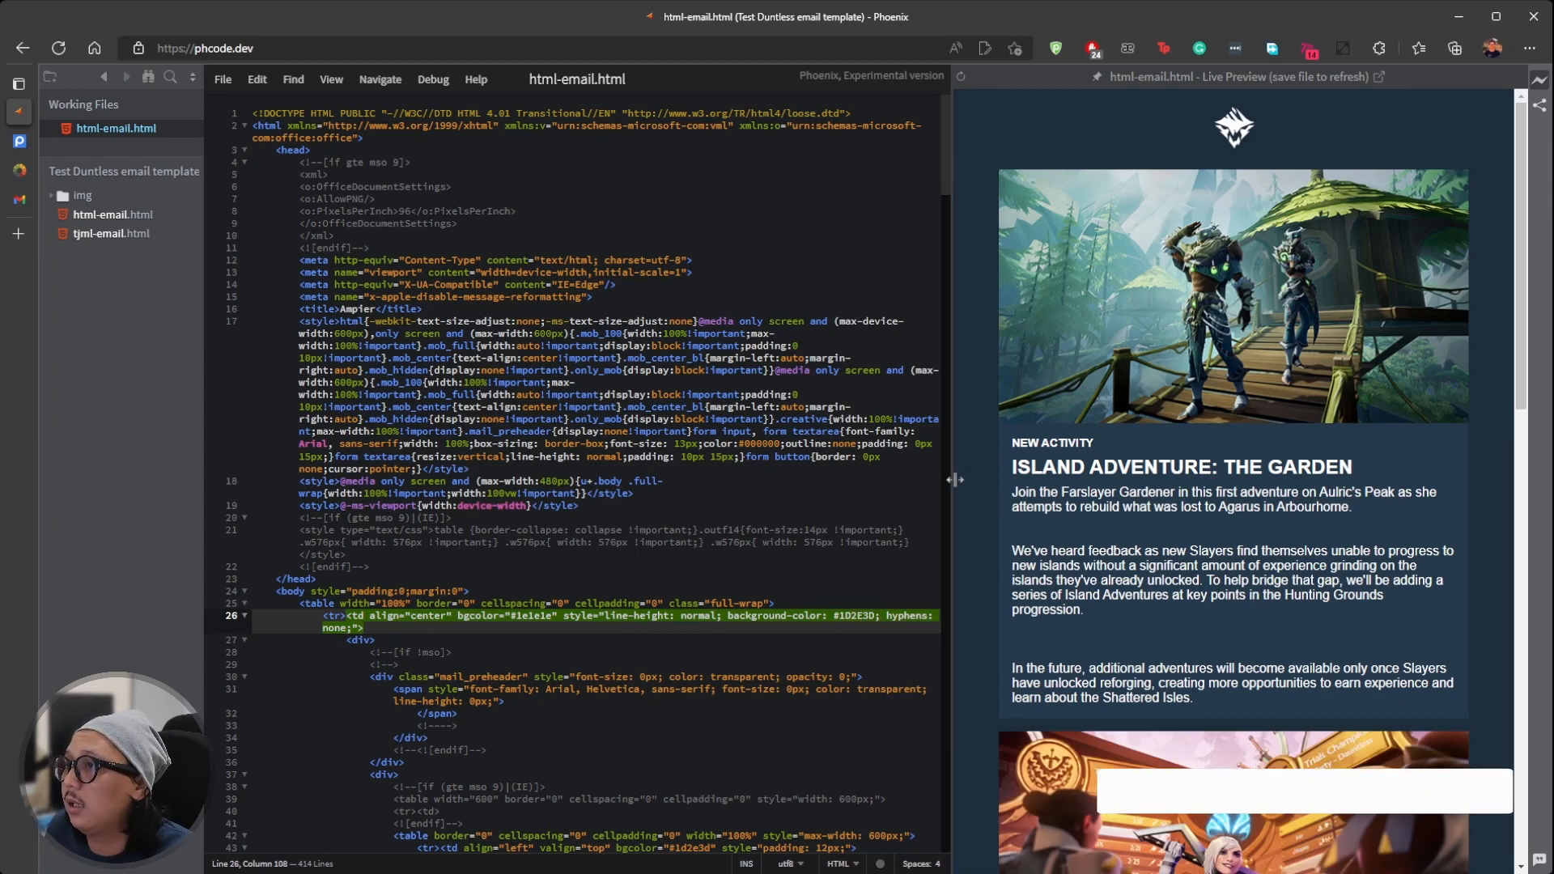
# Step: Check the email's outer background and responsive layout in the live preview at wider and narrower widths
pyautogui.moveTo(952, 483)
pyautogui.mouseDown()
pyautogui.moveTo(875, 486)
pyautogui.moveTo(925, 491)
pyautogui.mouseUp()
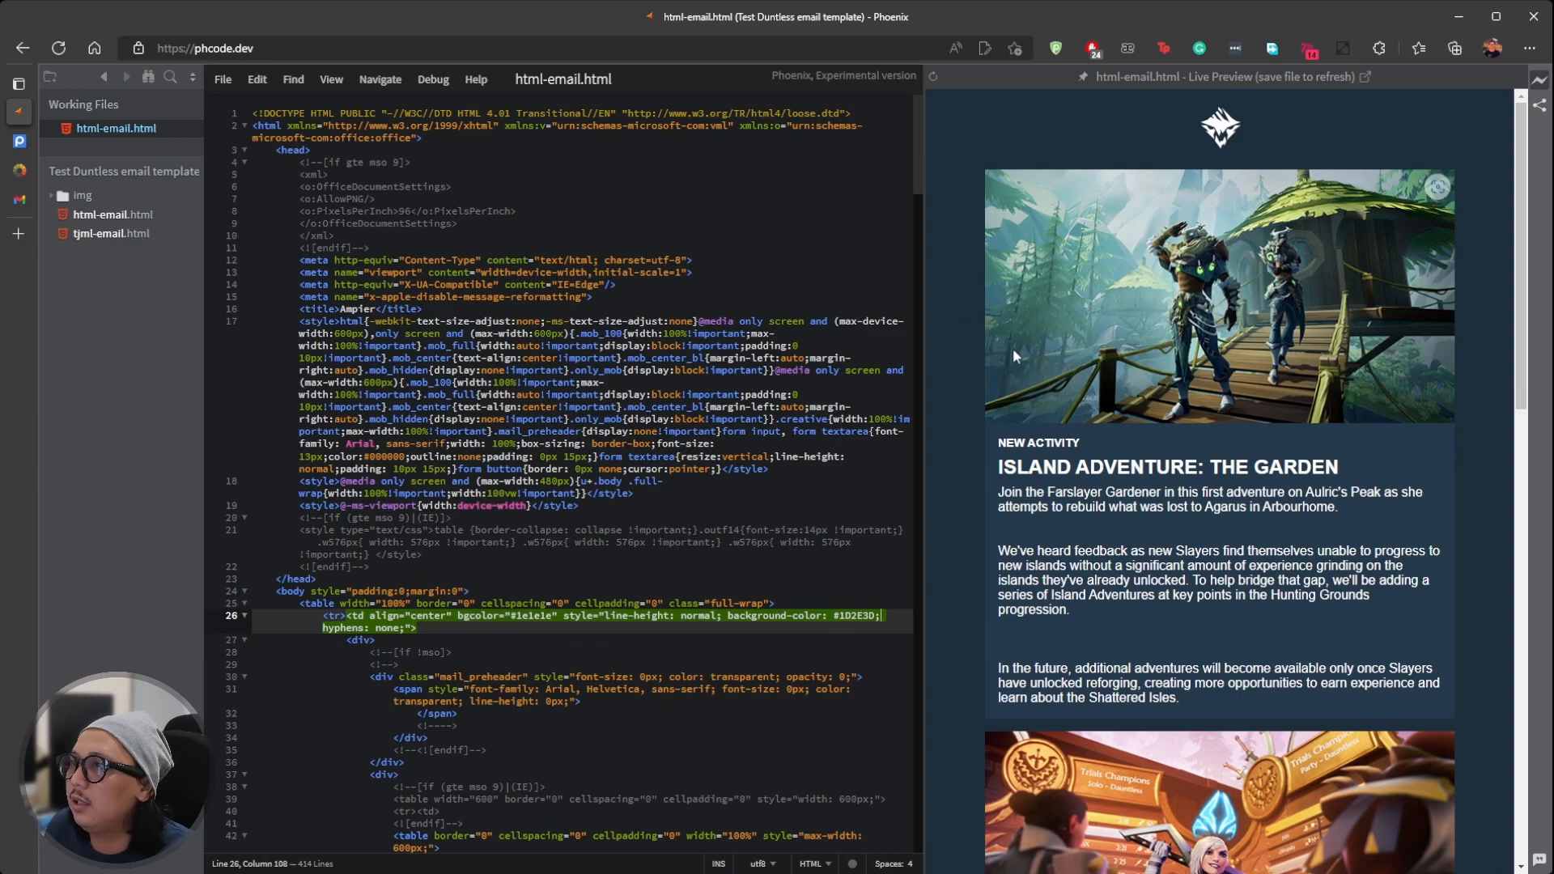
pyautogui.scroll(-2, 955, 386)
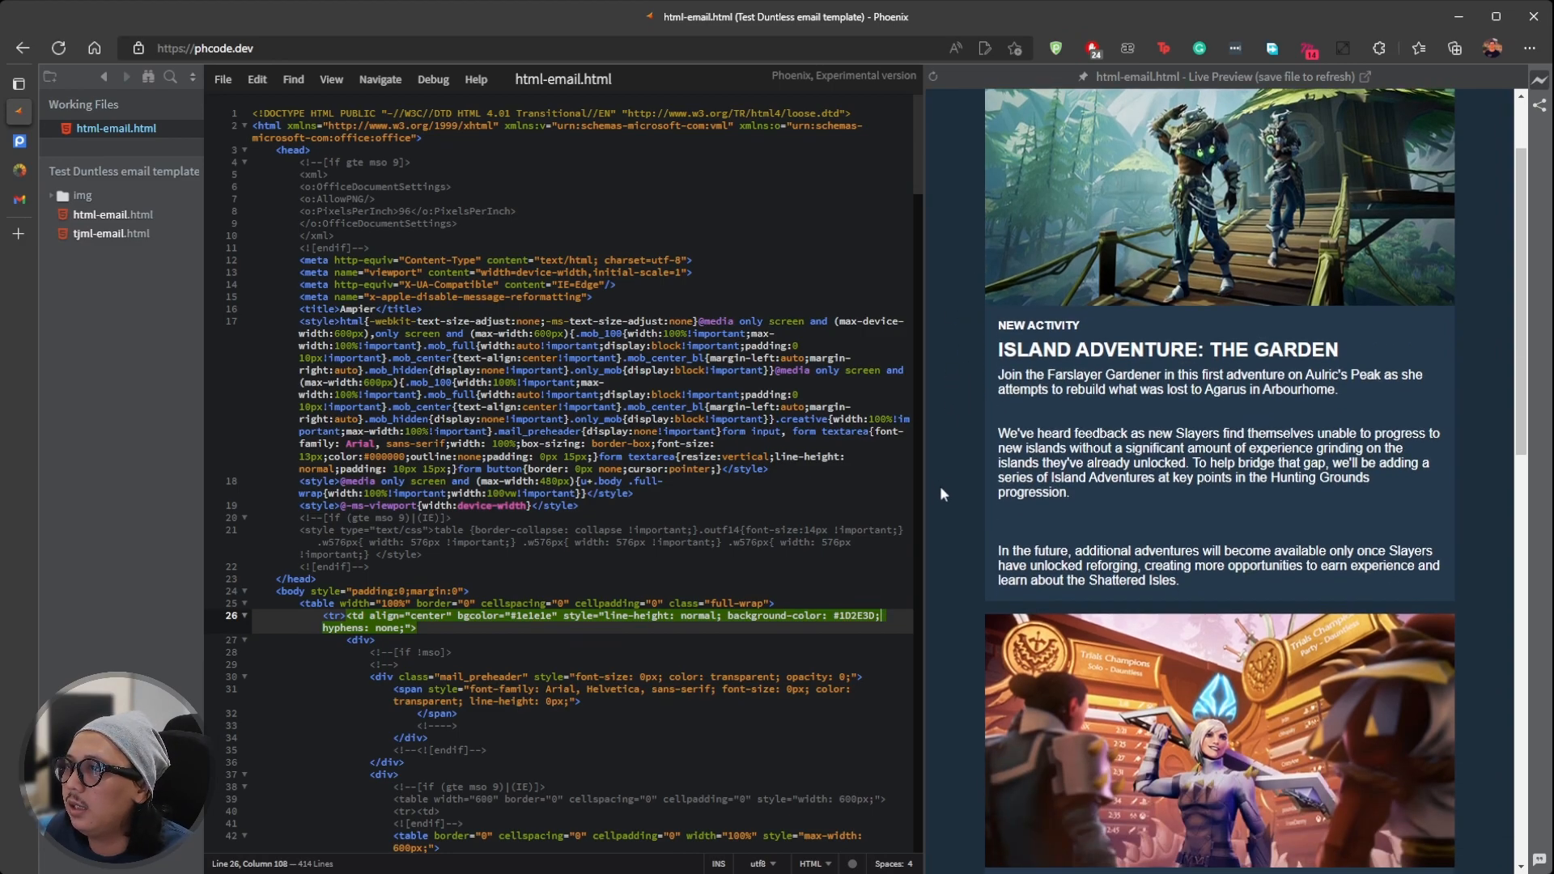
pyautogui.moveTo(926, 489); pyautogui.dragTo(1073, 532)
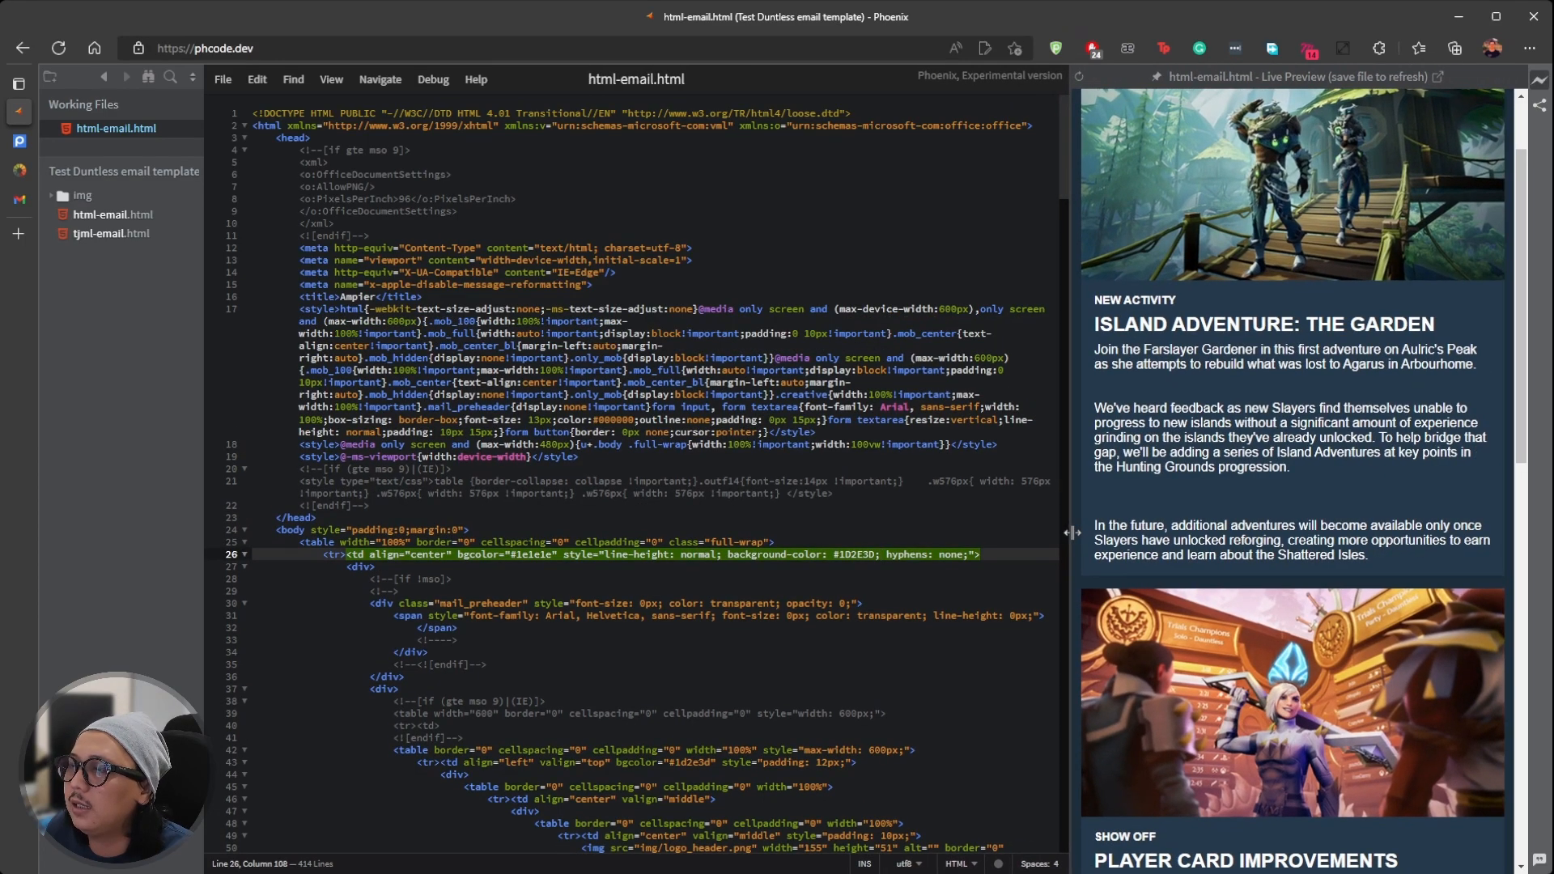
# Step: Locate the img tag with the source img/img_1.png in the HTML code
pyautogui.scroll(-3, 706, 586)
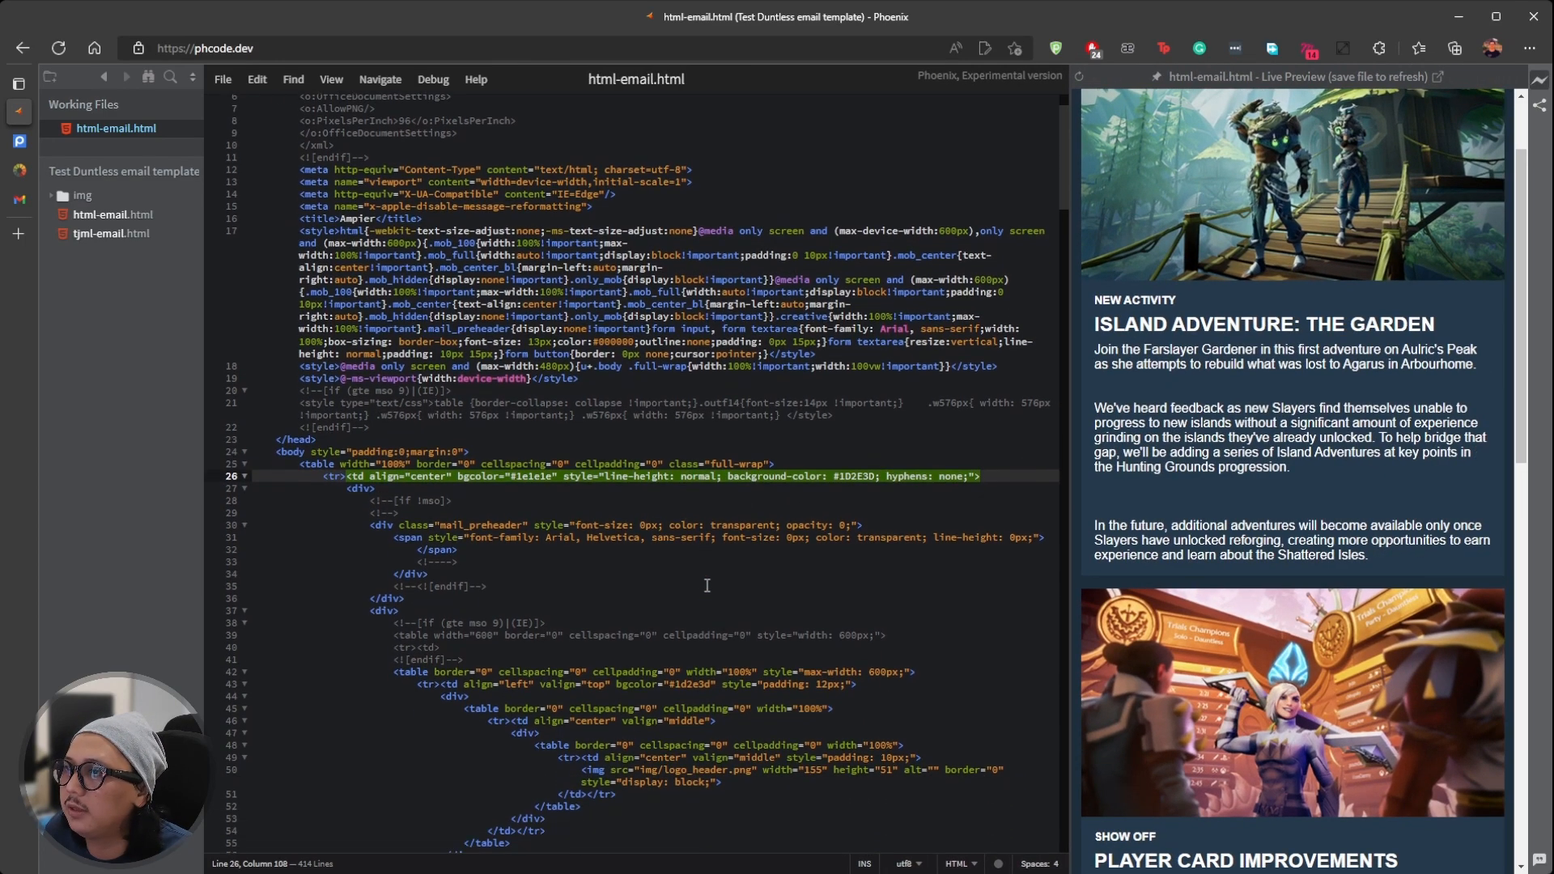
pyautogui.scroll(-6, 778, 551)
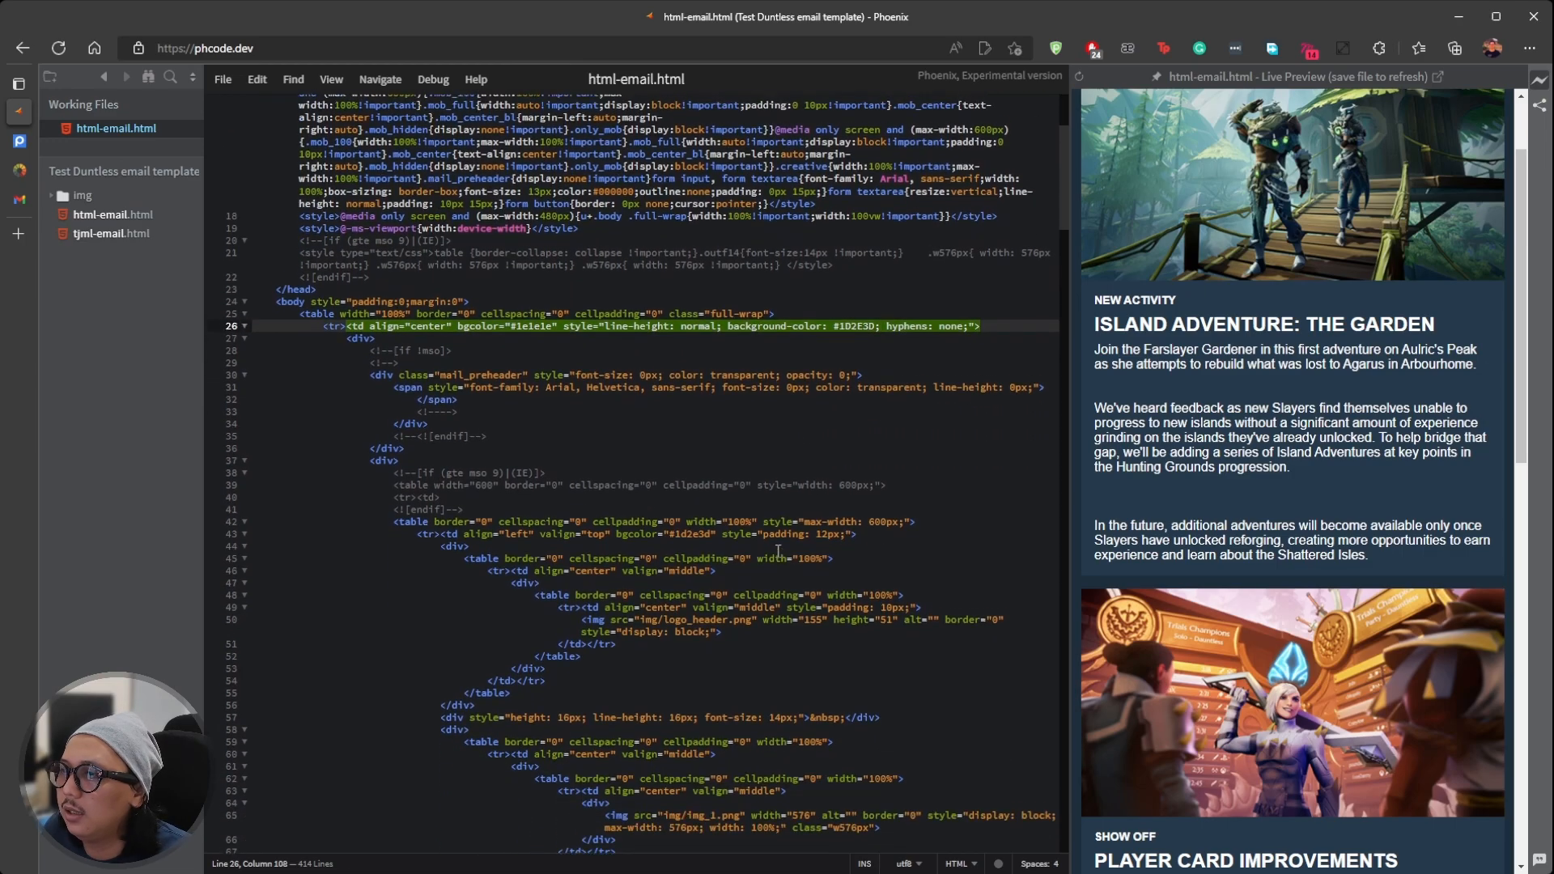
pyautogui.click(712, 807)
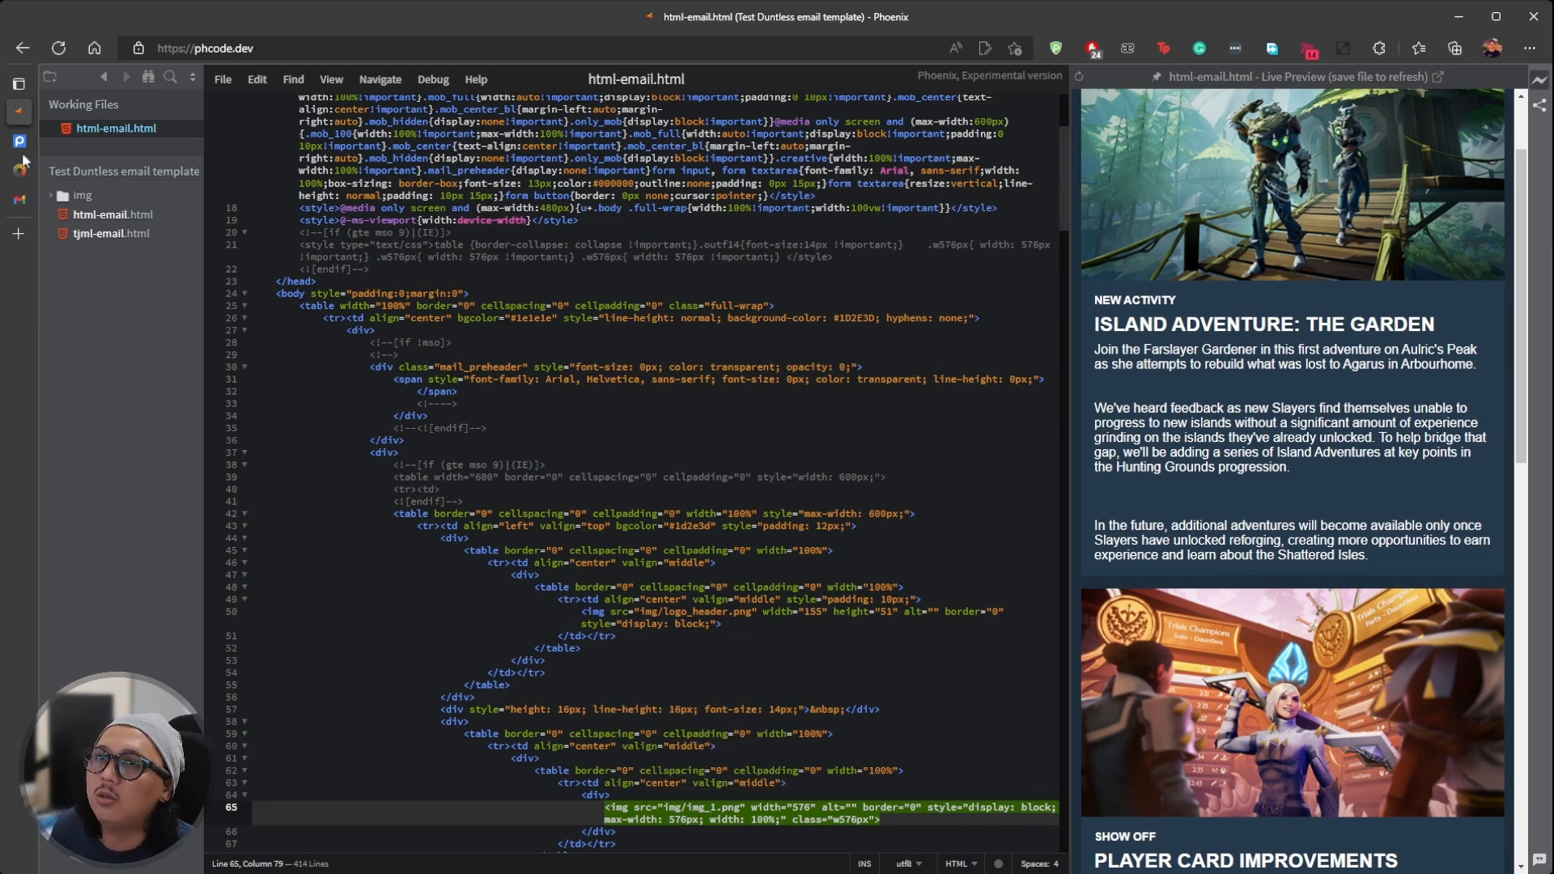
# Step: Switch to Postimages and upload the email images esrb, img_1, img_2, img_3, logo_header and pegi12 without resizing or expiration
pyautogui.moveTo(20, 156)
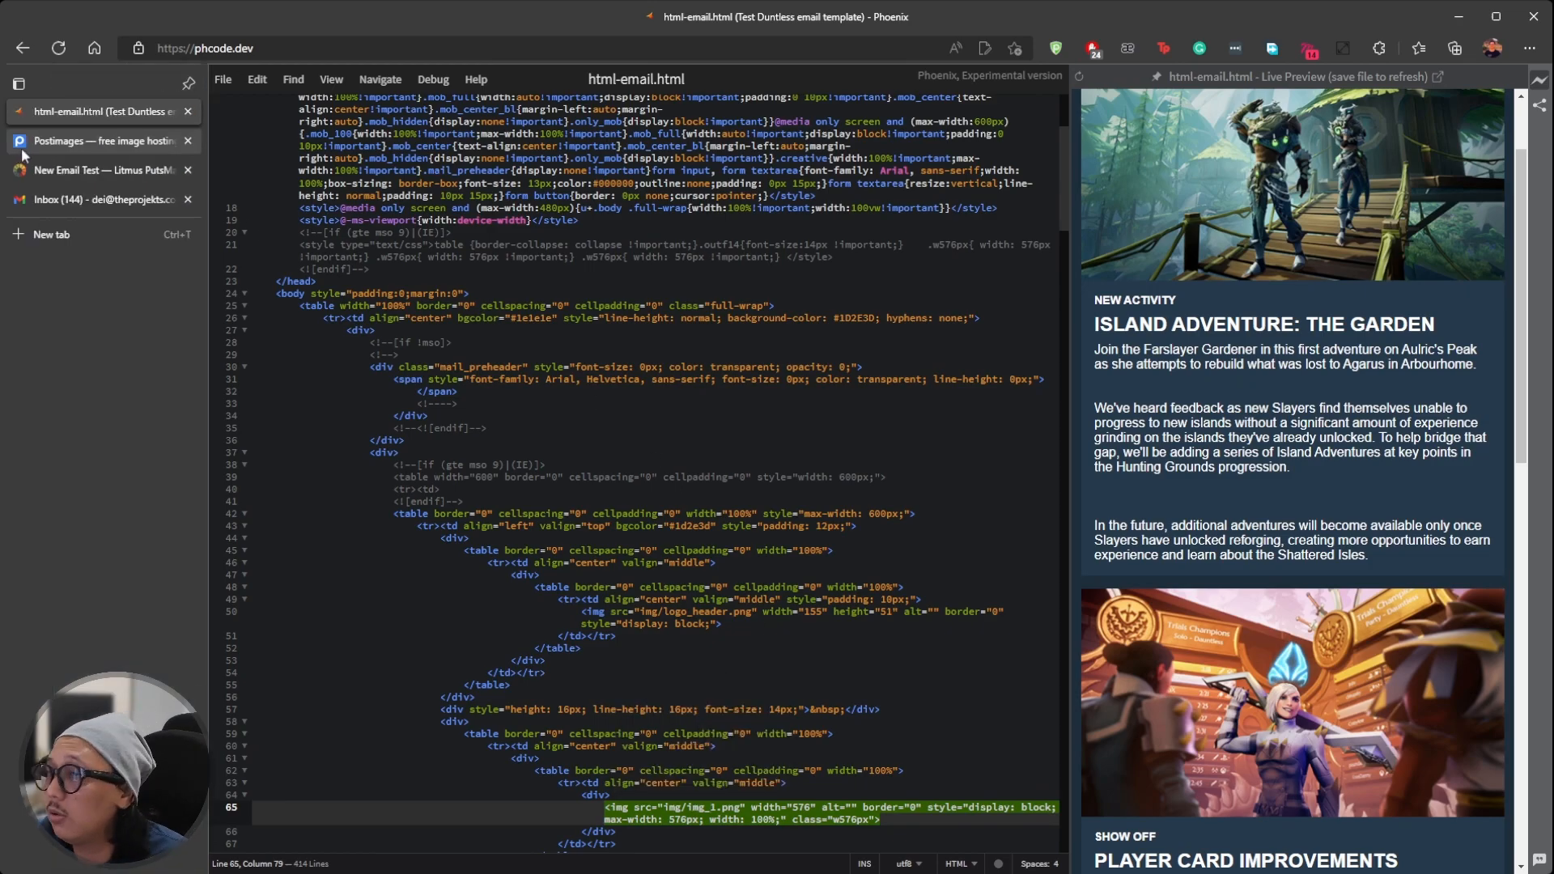
pyautogui.click(23, 151)
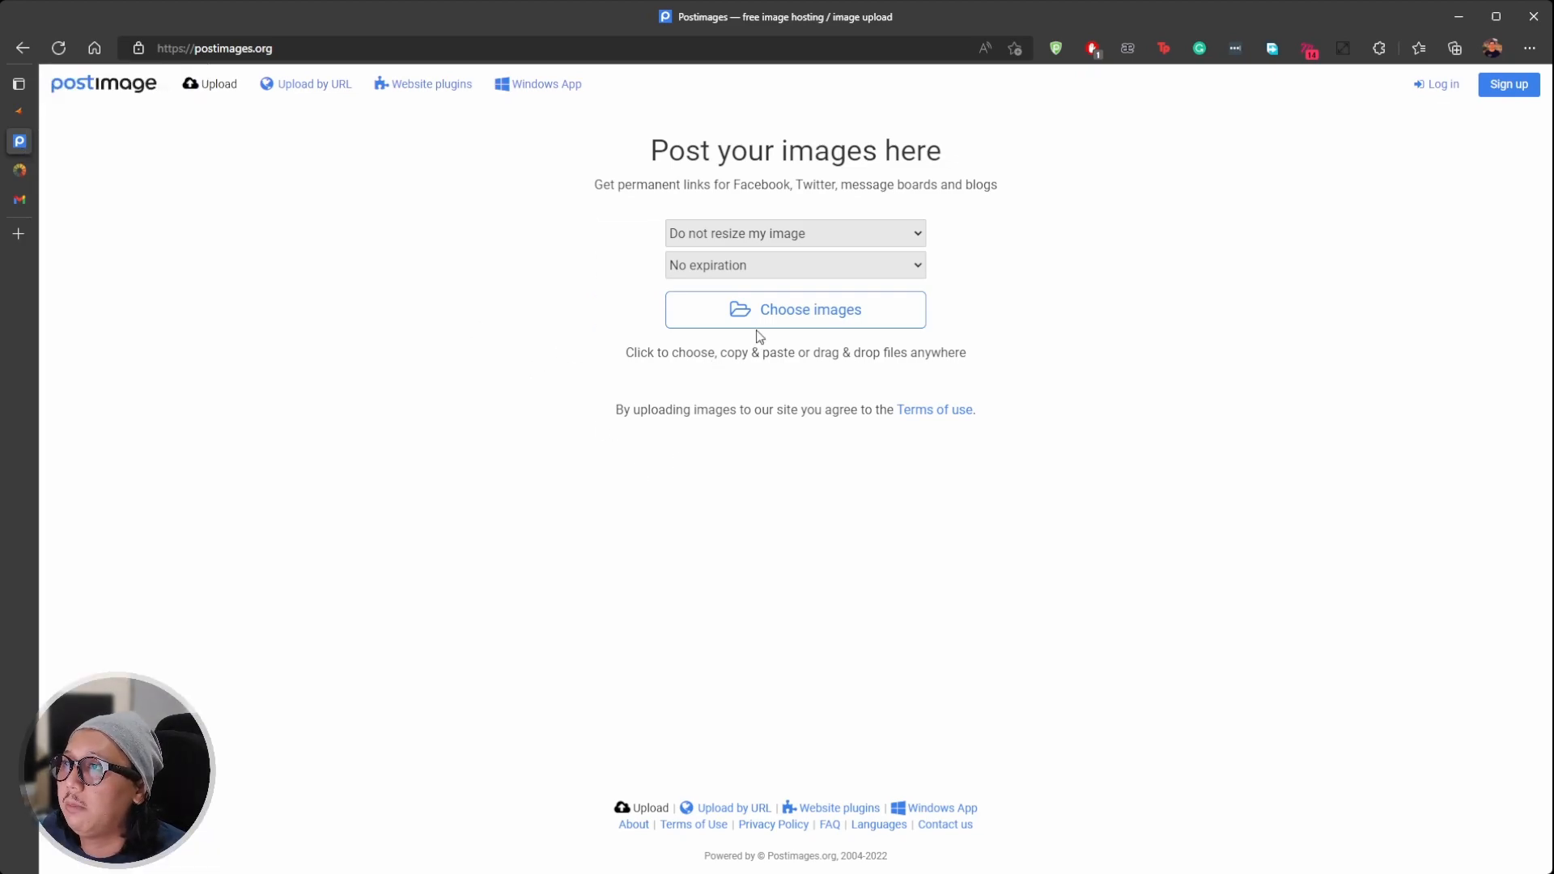
pyautogui.click(784, 323)
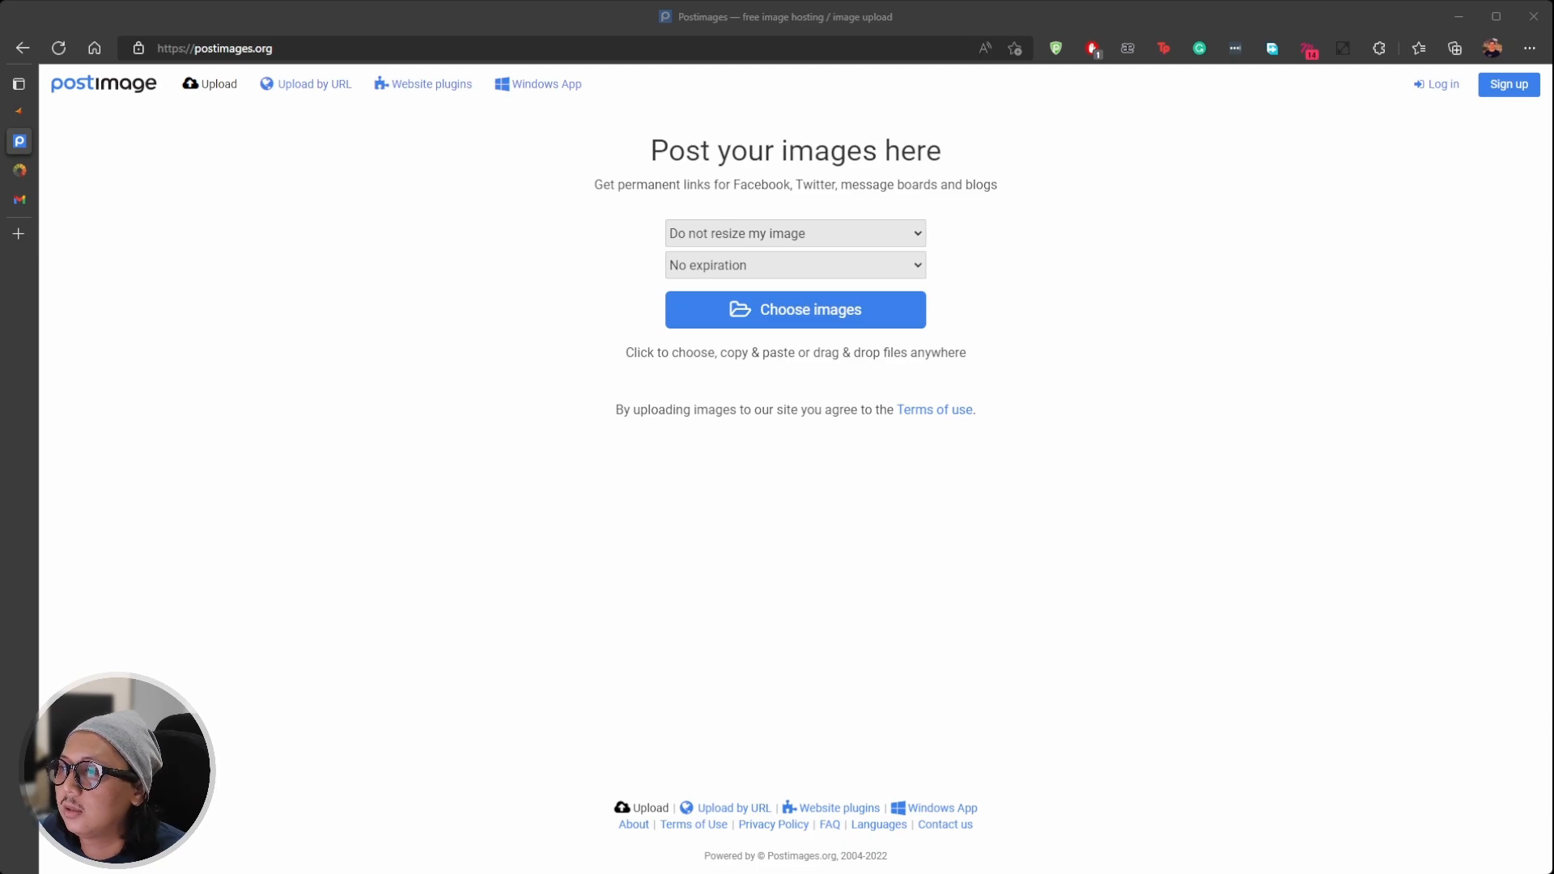
pyautogui.click(909, 831)
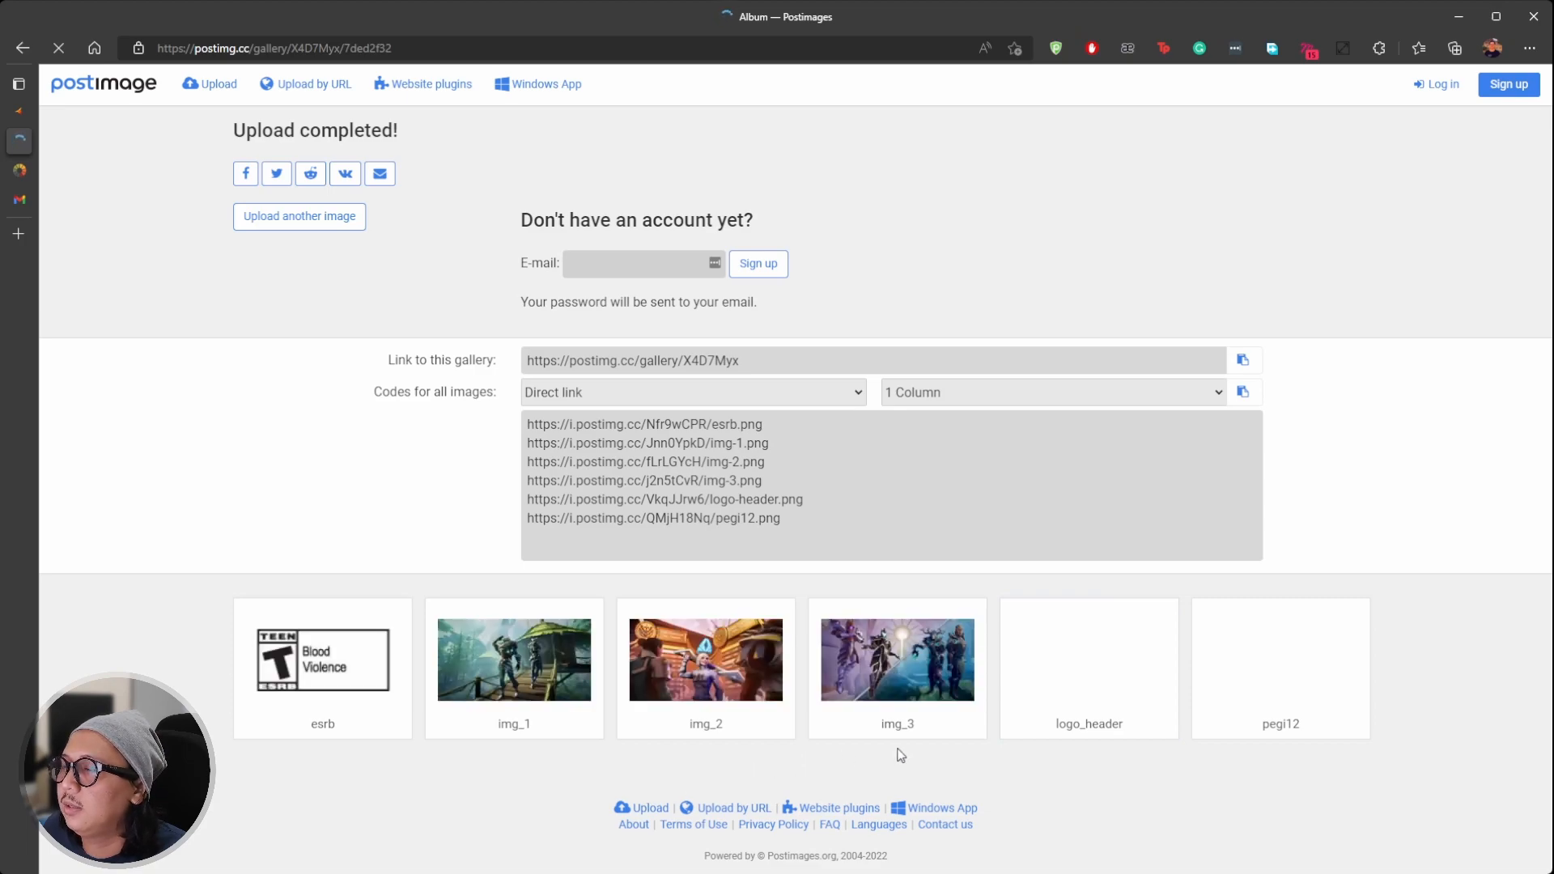
pyautogui.moveTo(745, 634)
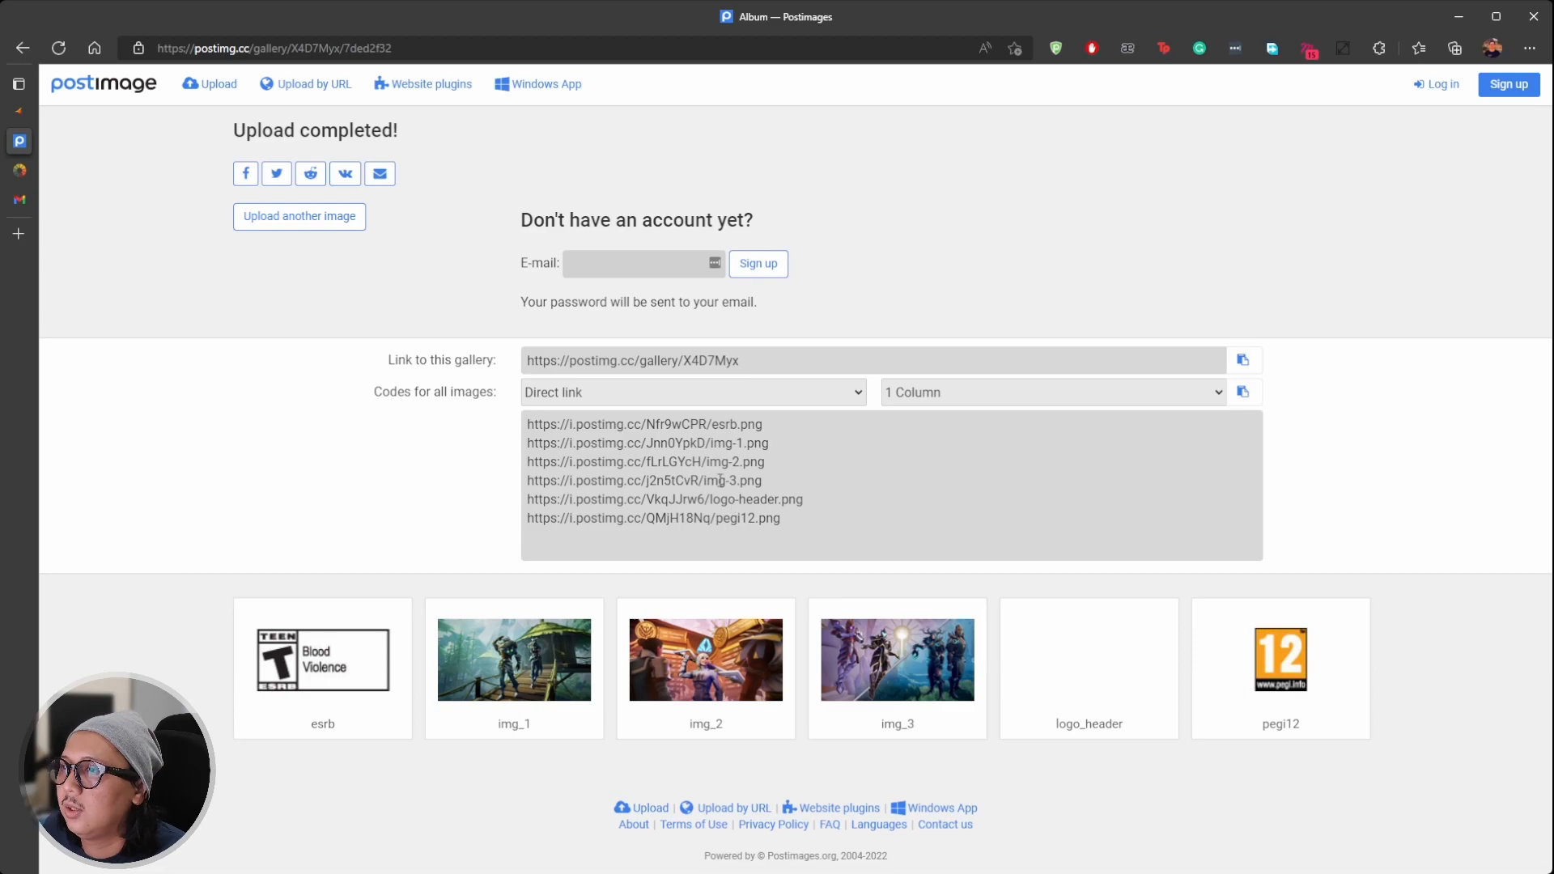
pyautogui.moveTo(806, 500); pyautogui.dragTo(522, 512)
pyautogui.hotkey('ctrl', 'c')
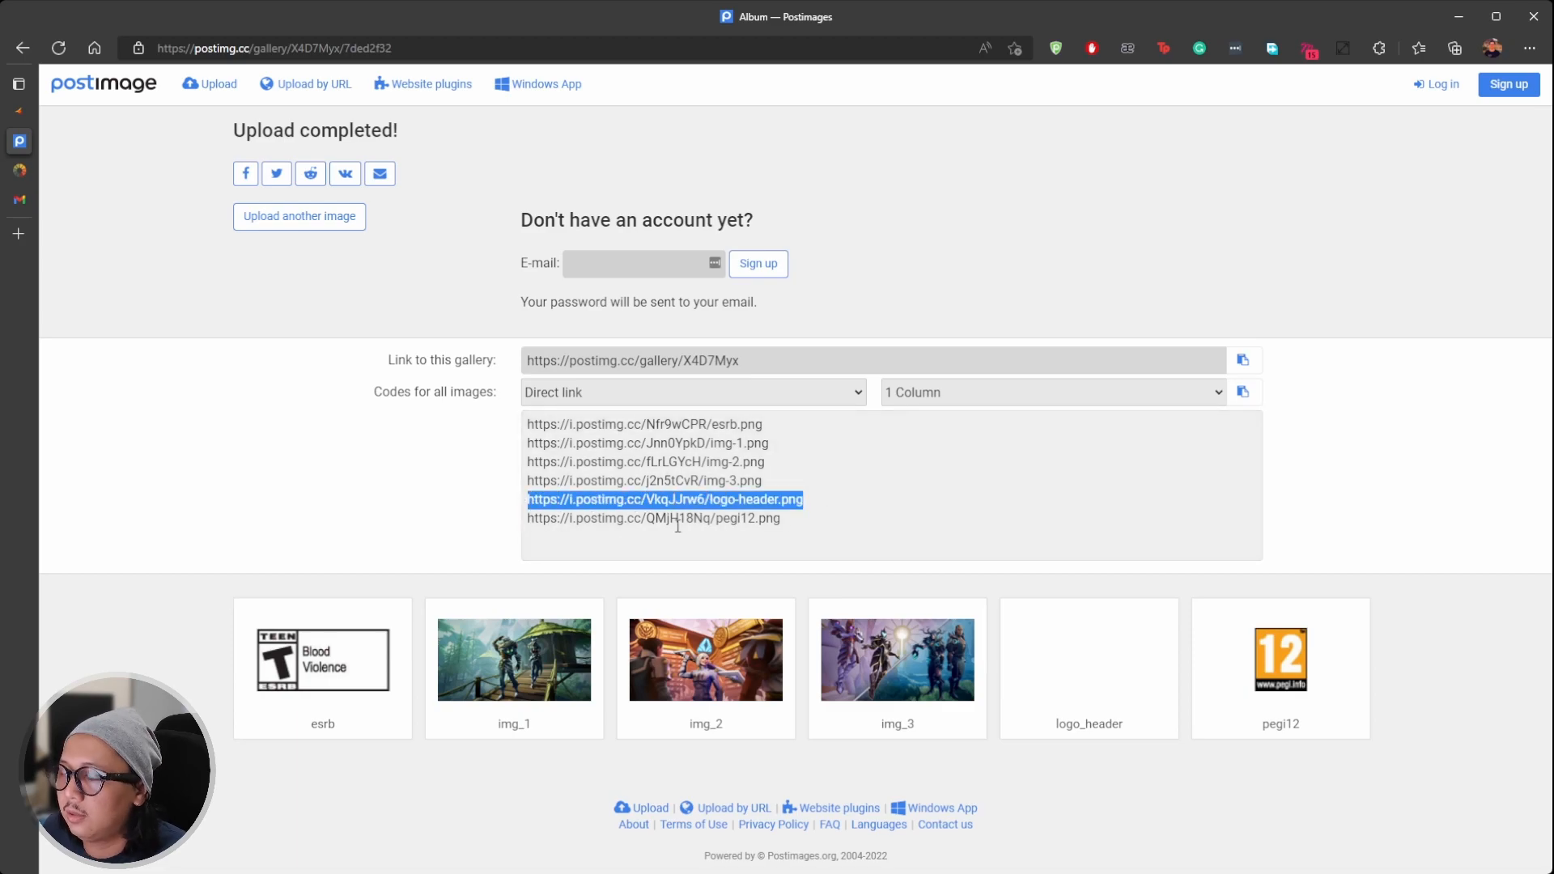
pyautogui.click(14, 120)
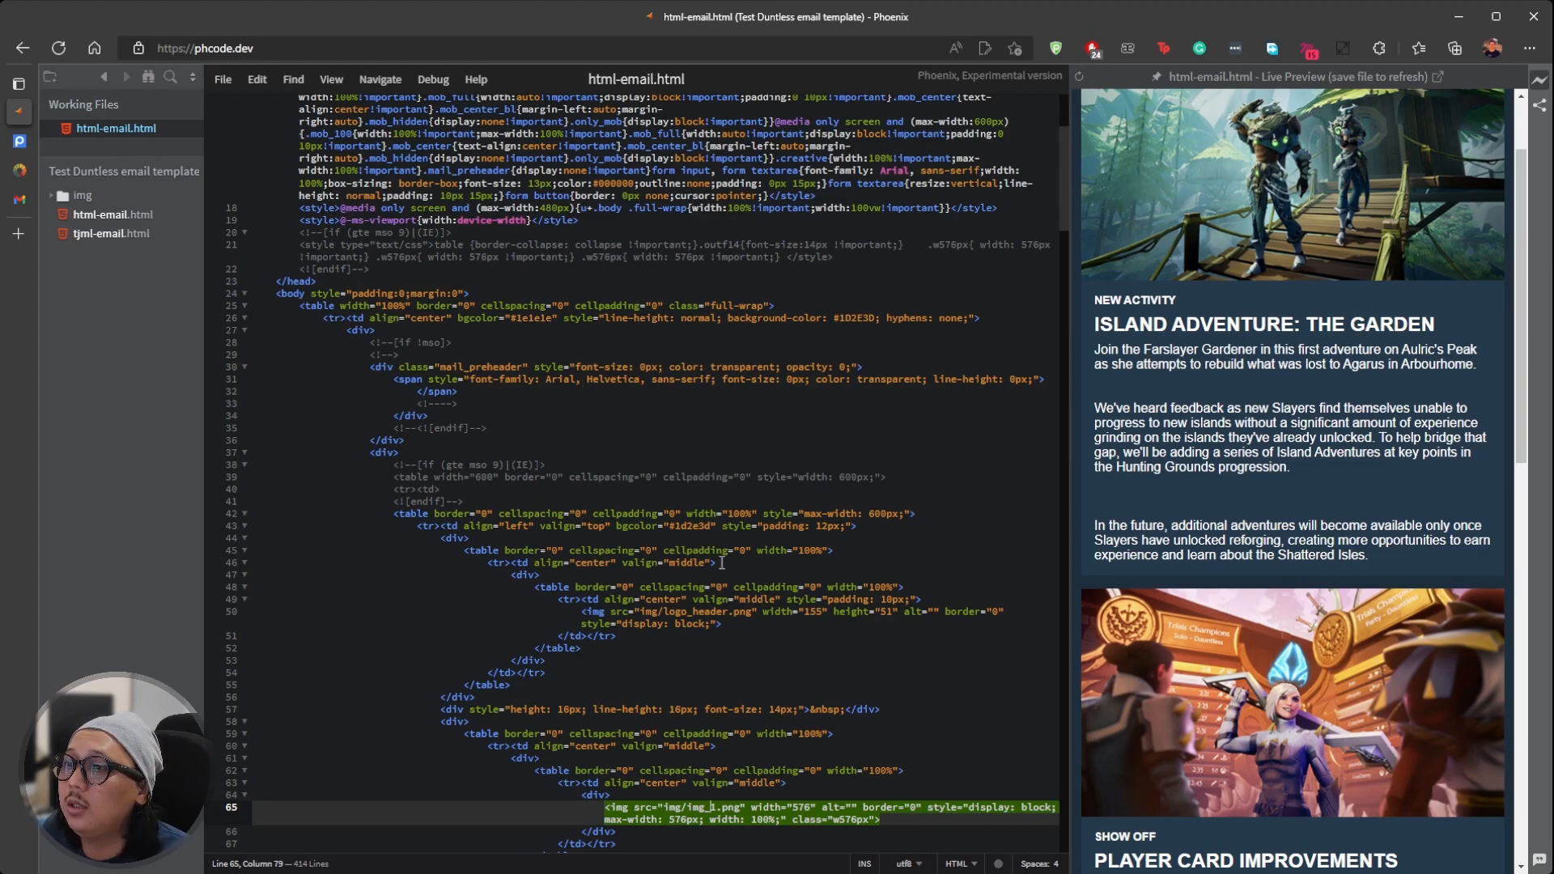
pyautogui.click(753, 564)
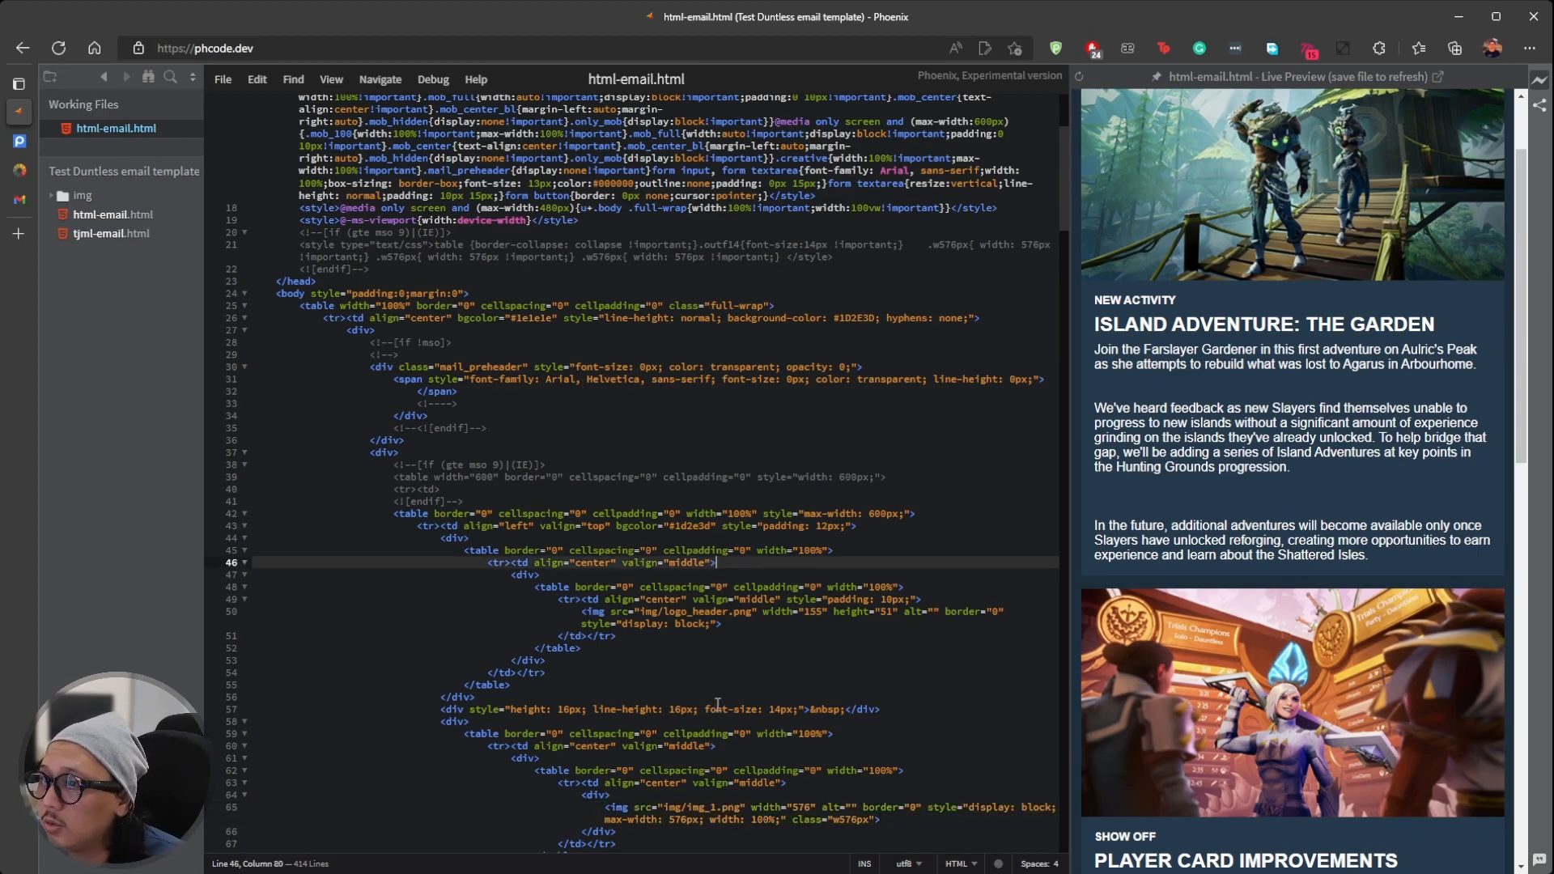
pyautogui.click(692, 613)
pyautogui.click(735, 612)
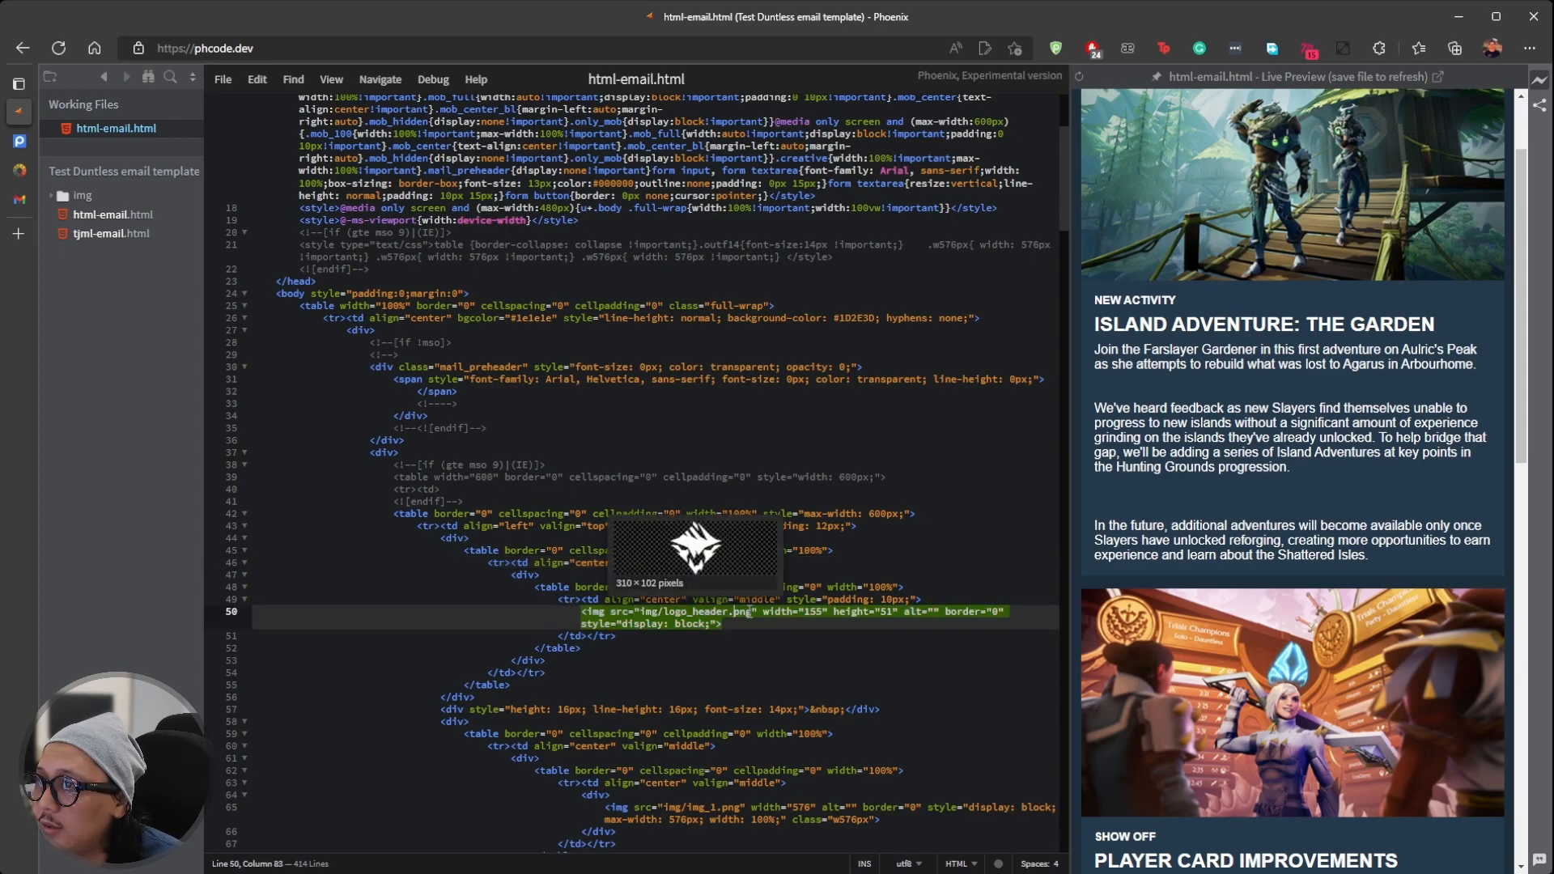
pyautogui.moveTo(750, 613); pyautogui.dragTo(639, 611)
pyautogui.moveTo(753, 613)
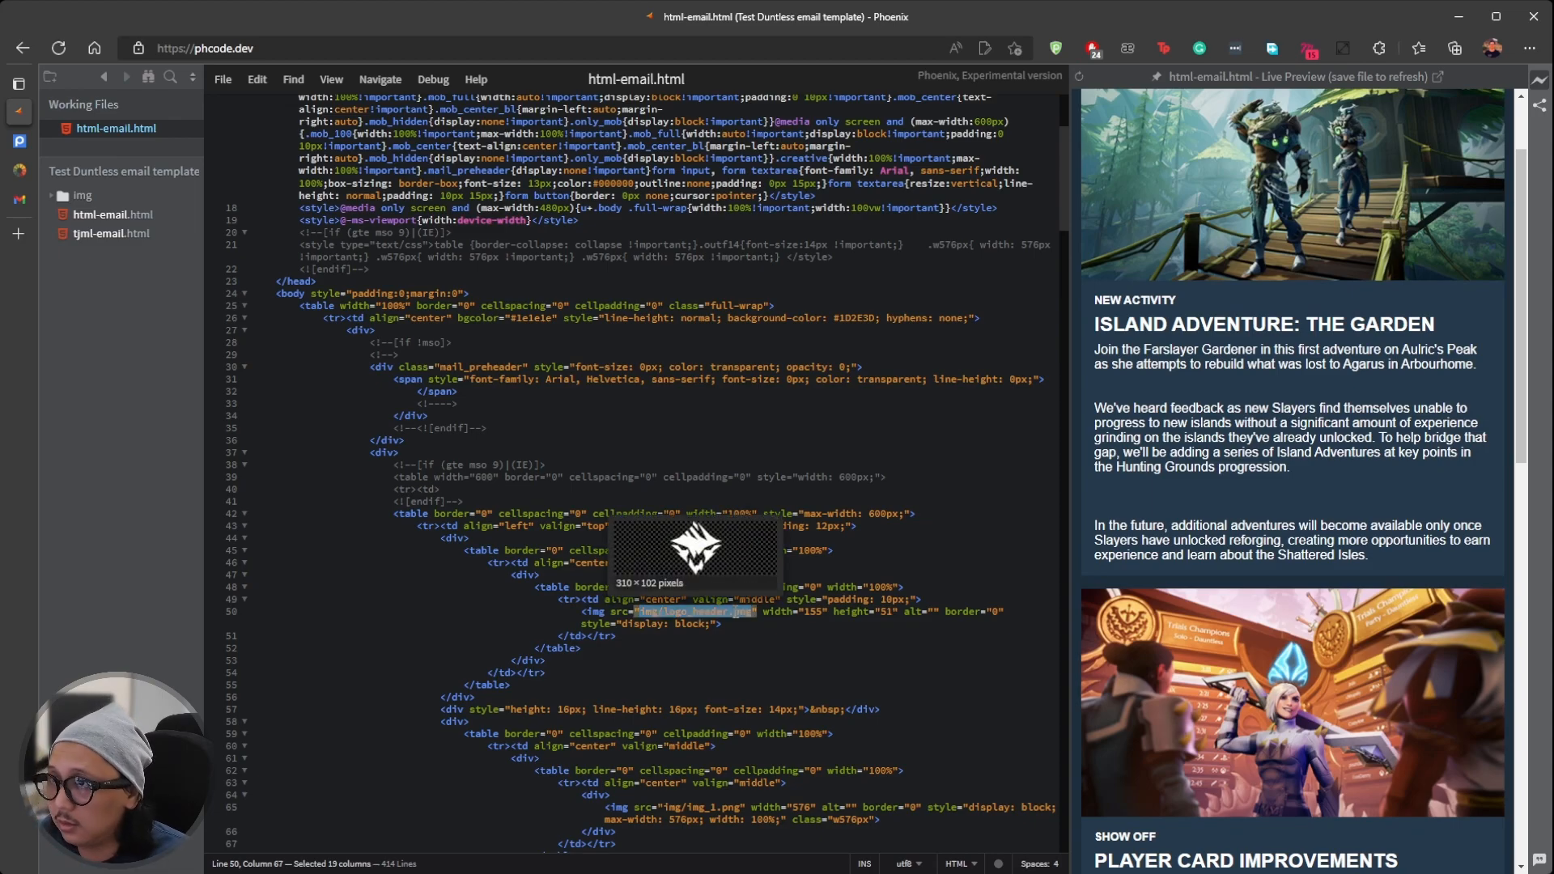
pyautogui.hotkey('ctrl', 'v')
pyautogui.hotkey('ctrl', 's')
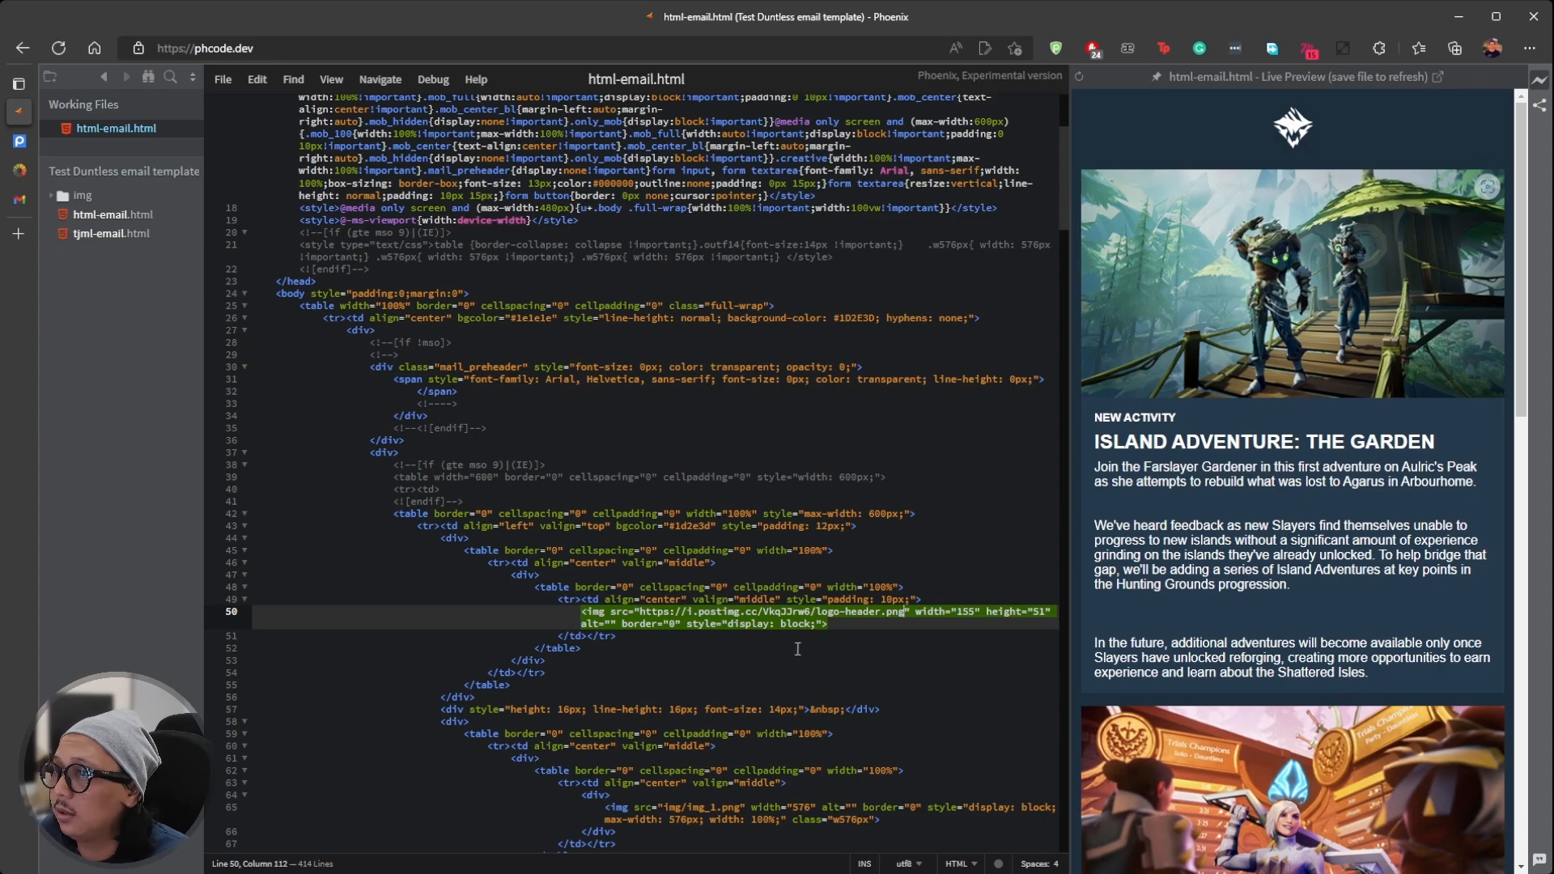
pyautogui.click(19, 141)
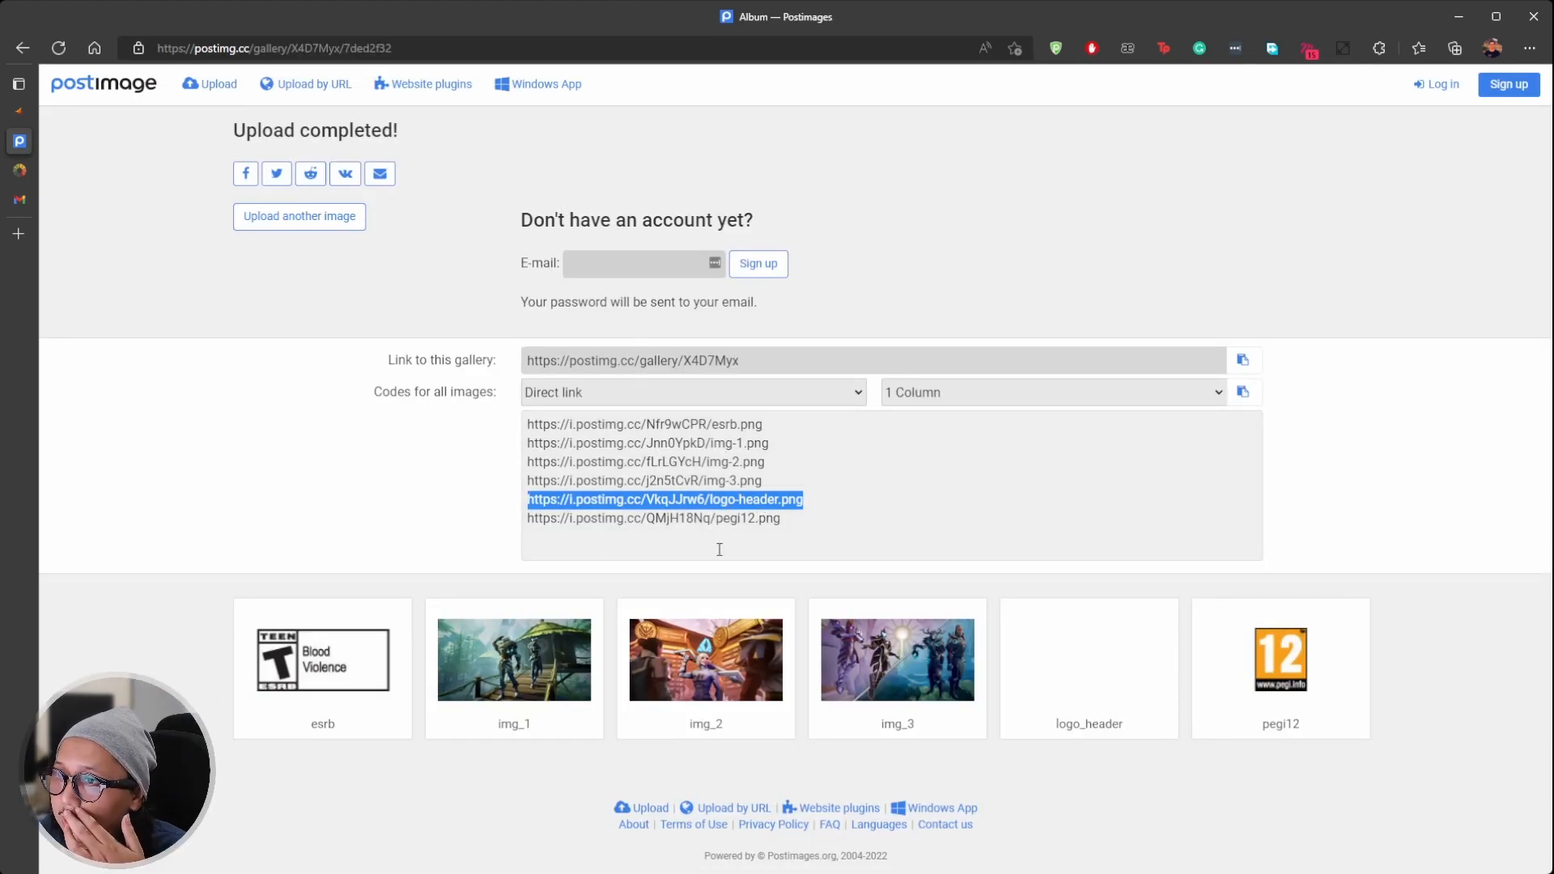
pyautogui.moveTo(797, 443); pyautogui.dragTo(525, 445)
pyautogui.hotkey('ctrl', 'c')
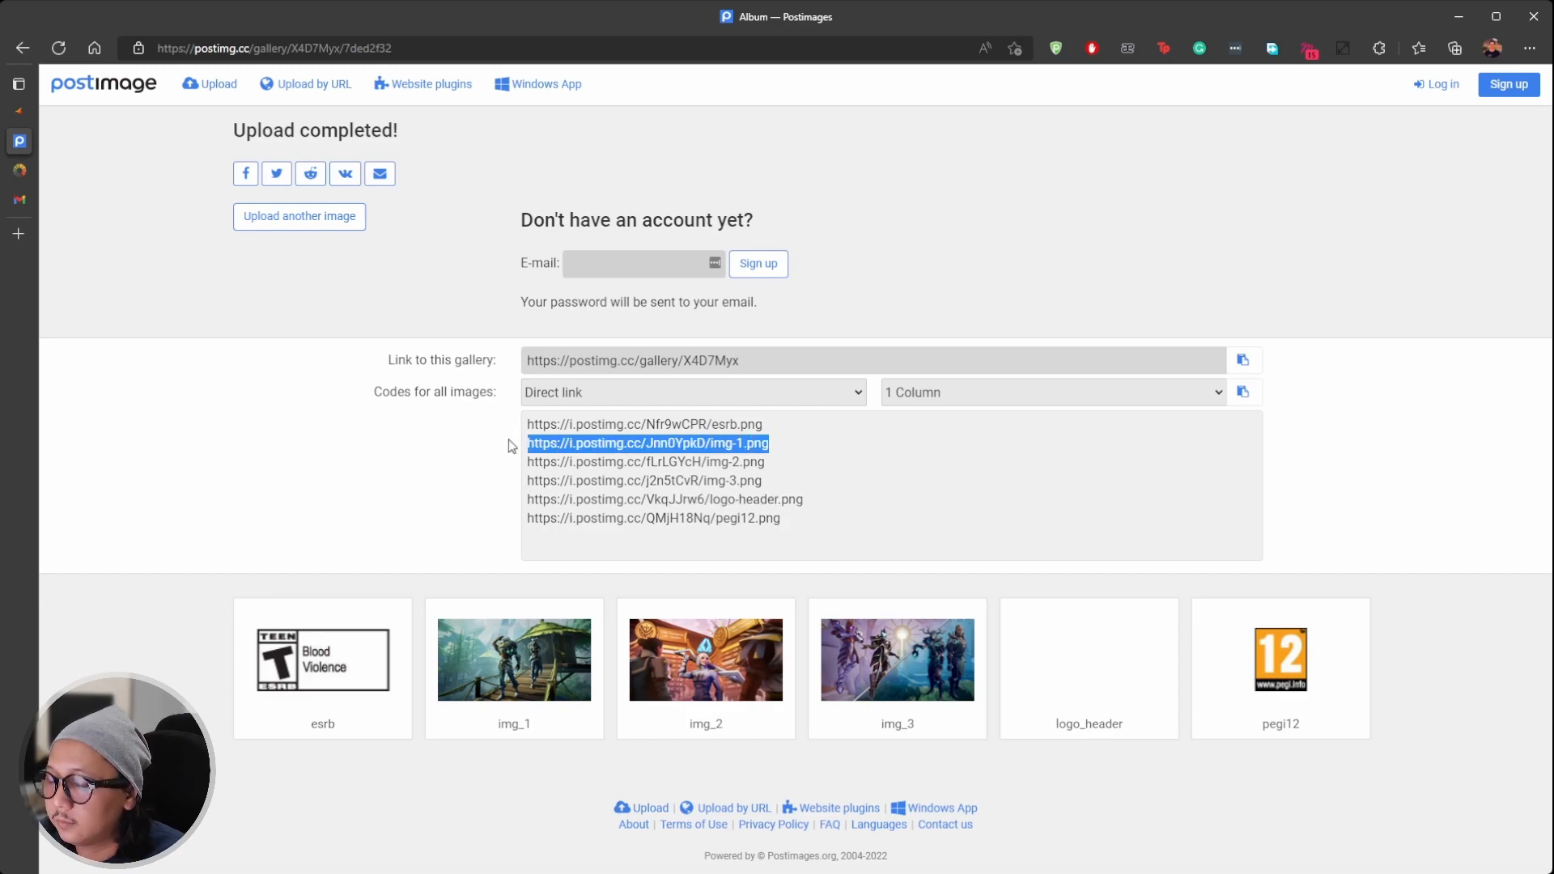
pyautogui.click(20, 110)
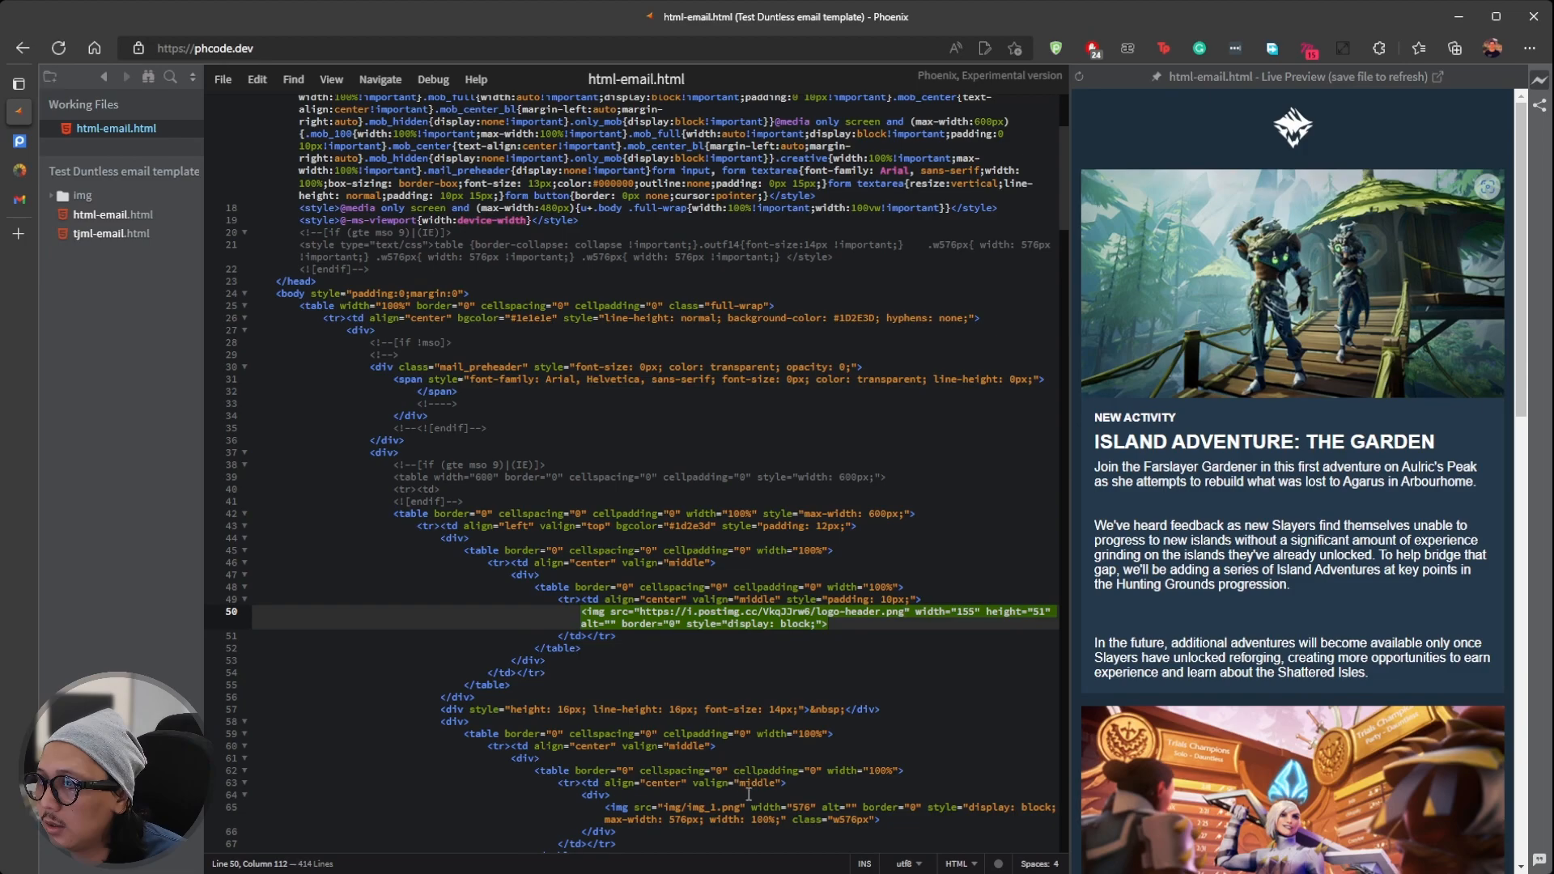
pyautogui.moveTo(744, 806)
pyautogui.moveTo(696, 802); pyautogui.dragTo(663, 805)
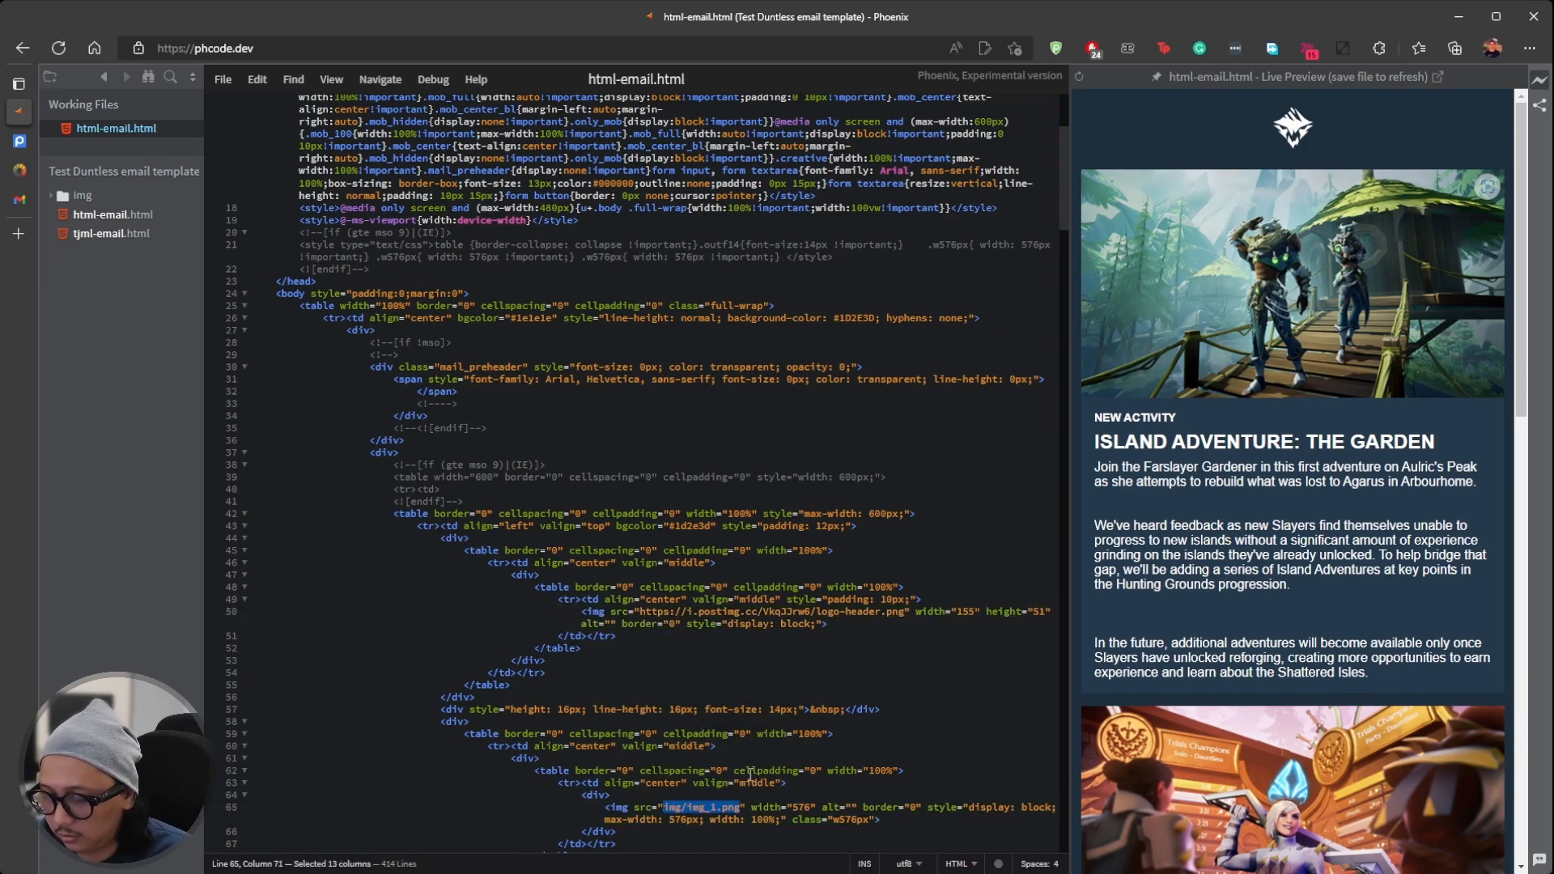
pyautogui.hotkey('ctrl', 'v')
pyautogui.hotkey('ctrl', 's')
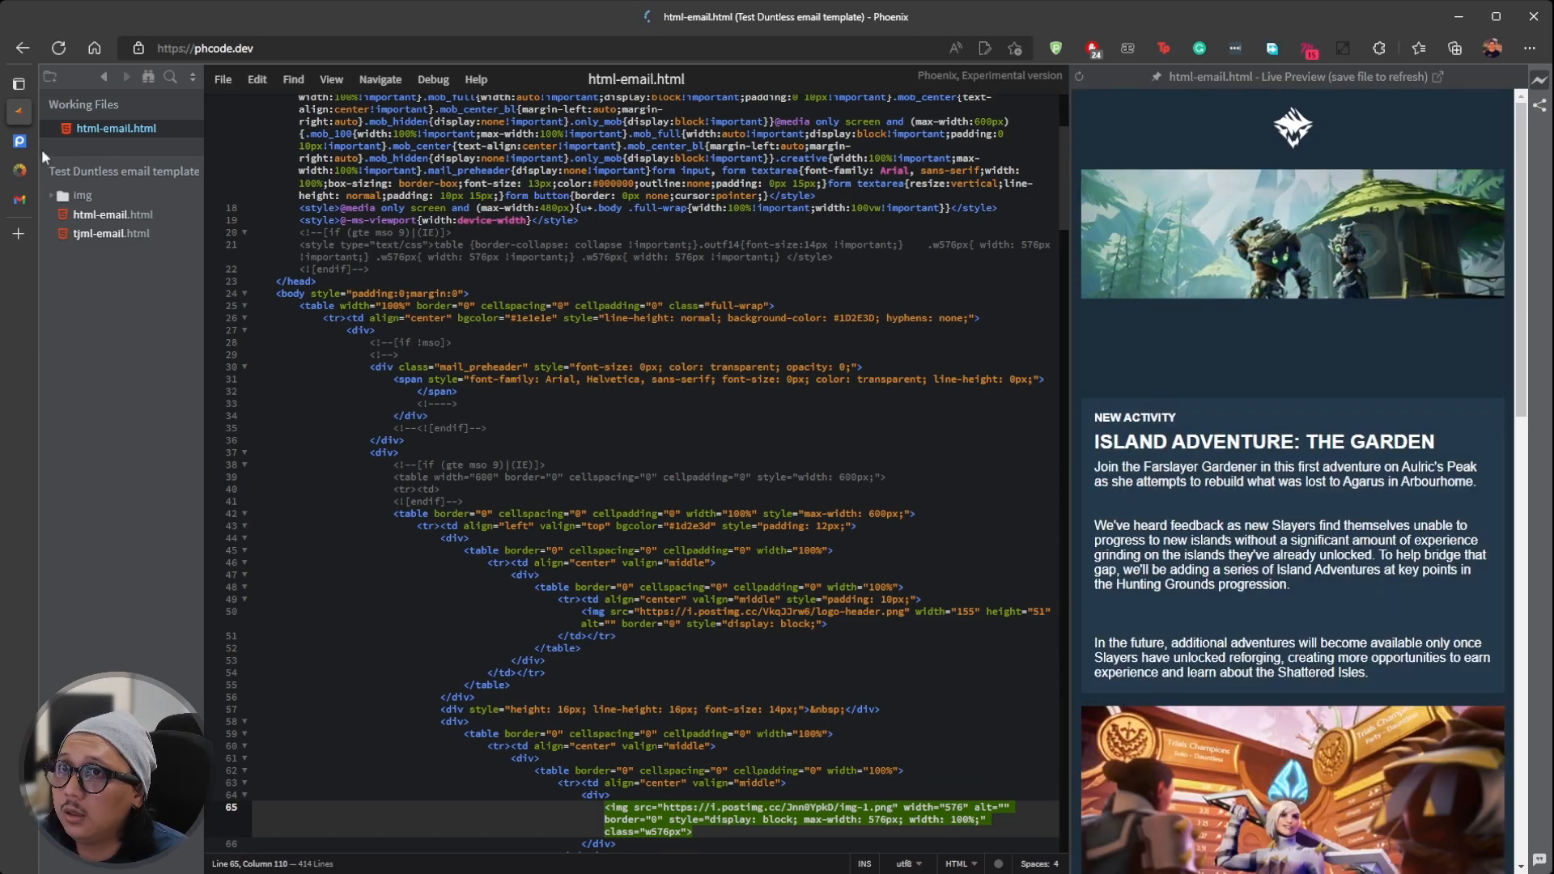
# Step: Find the next .png reference in the HTML and replace the img/img_2.png source on line 145 with its hosted Postimages link
pyautogui.scroll(-5, 733, 668)
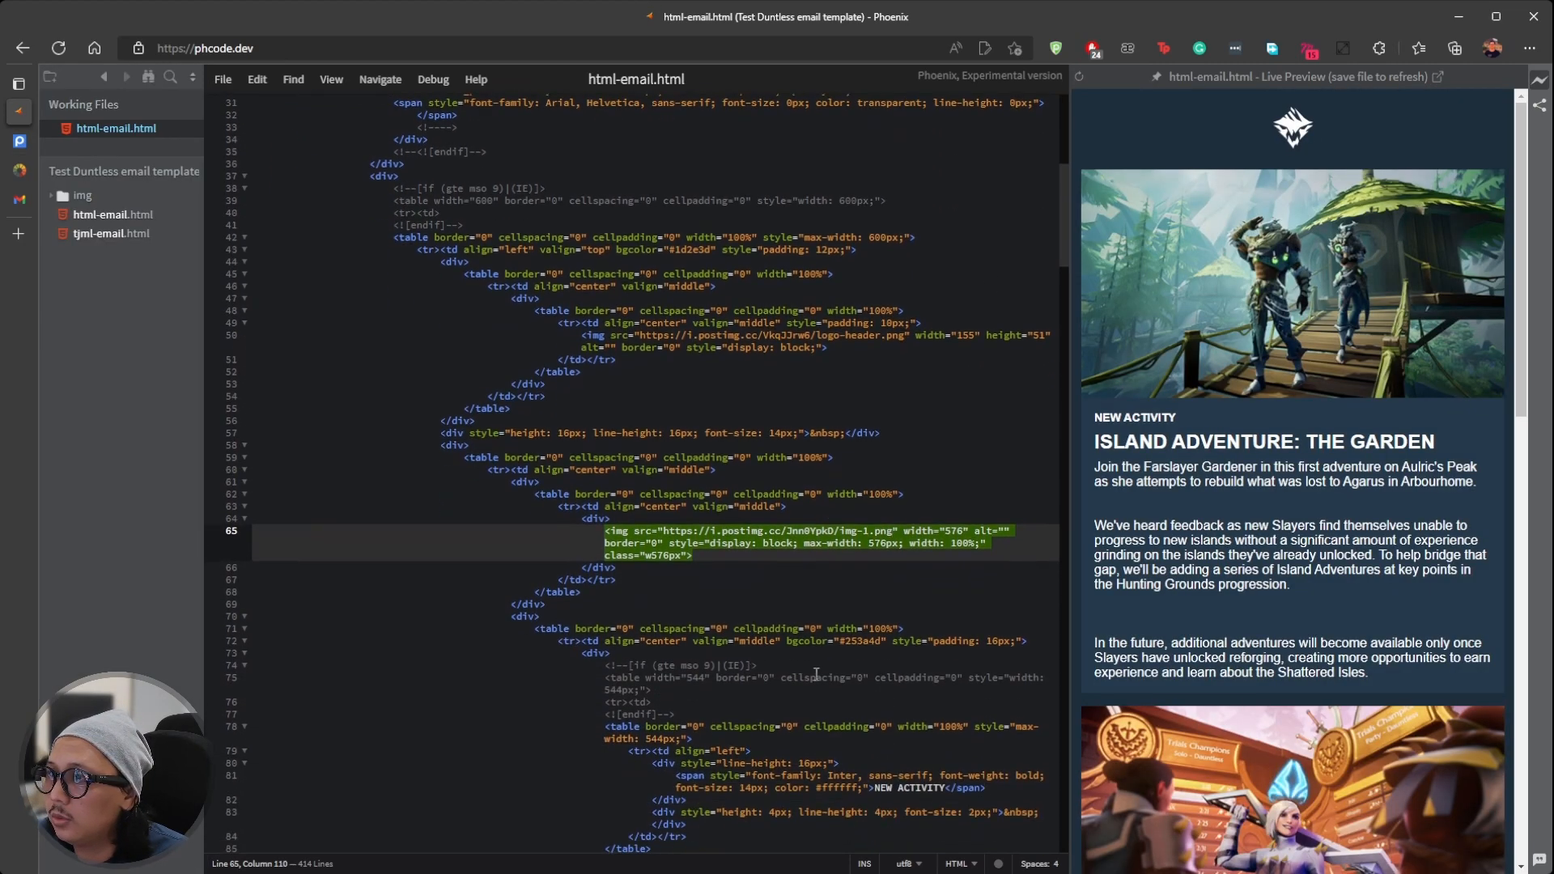
pyautogui.scroll(-5, 805, 672)
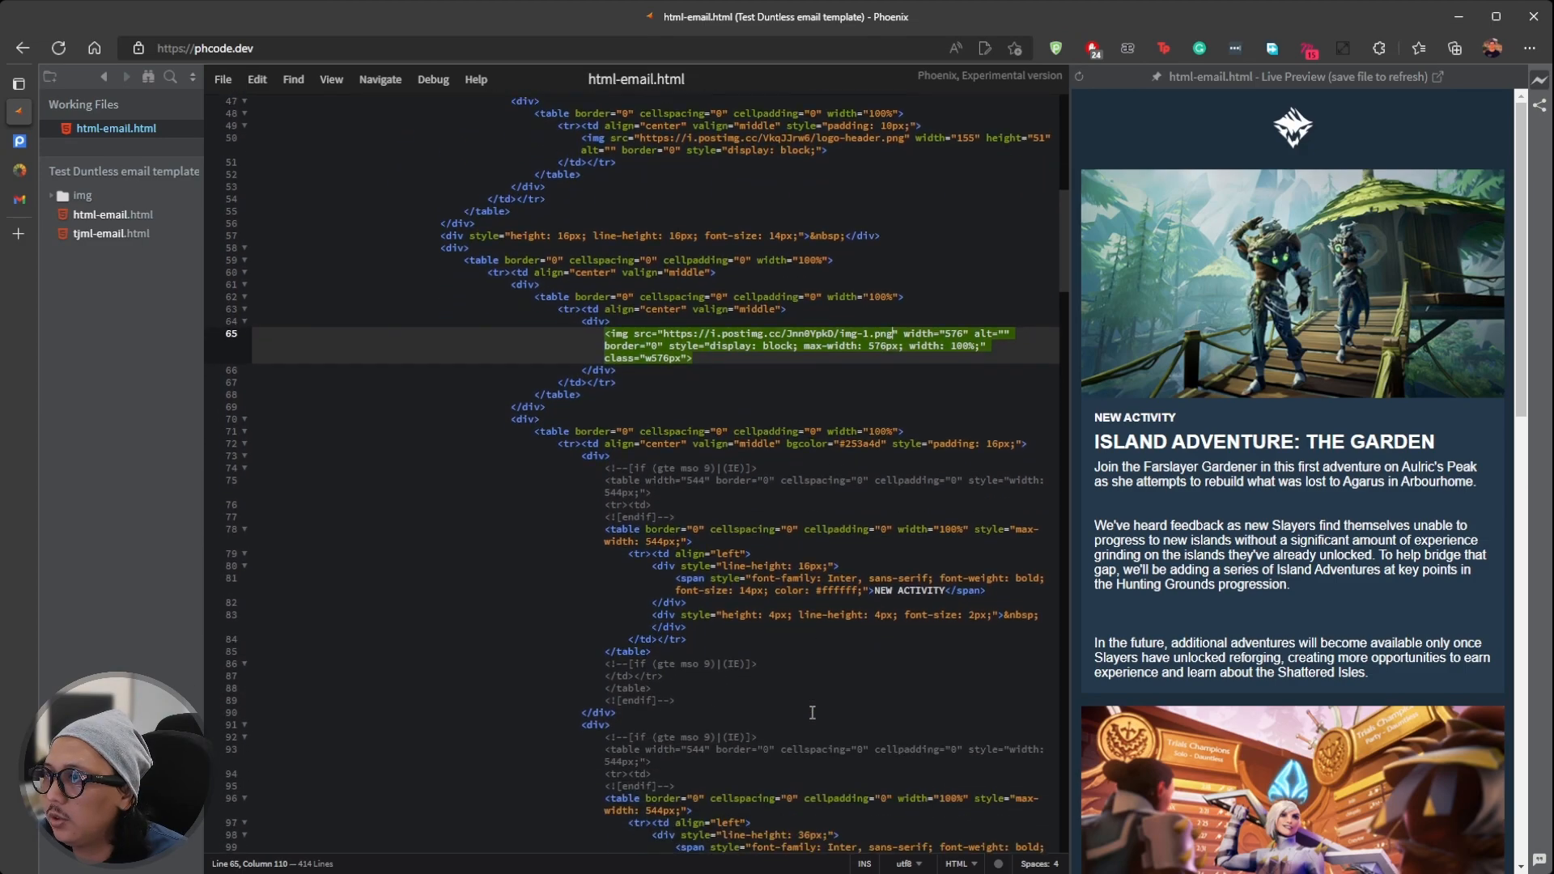
pyautogui.scroll(-6, 812, 711)
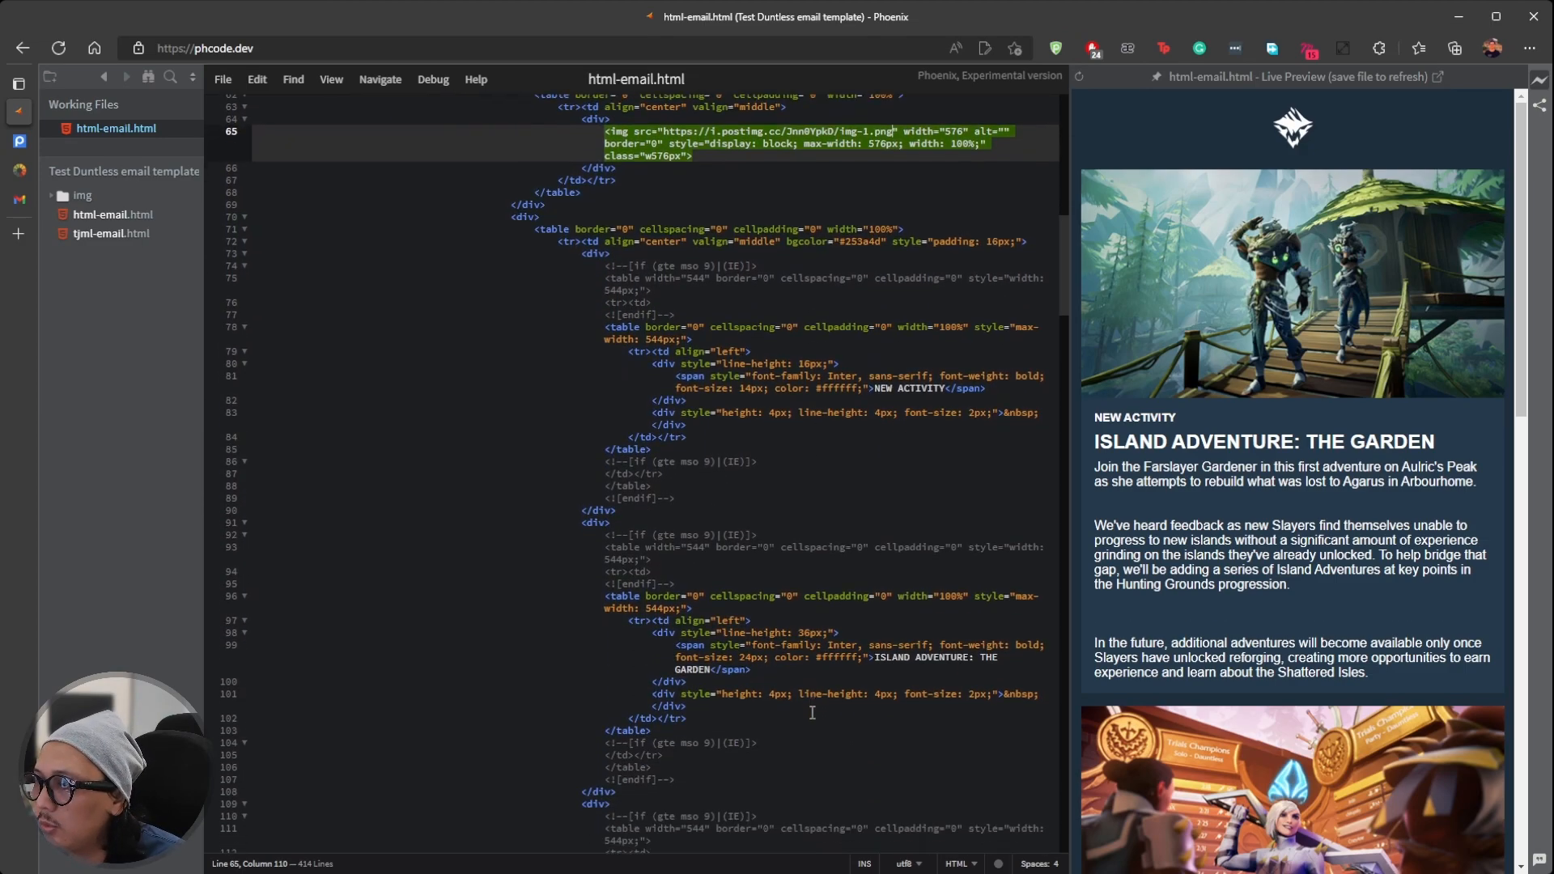
pyautogui.scroll(4, 812, 715)
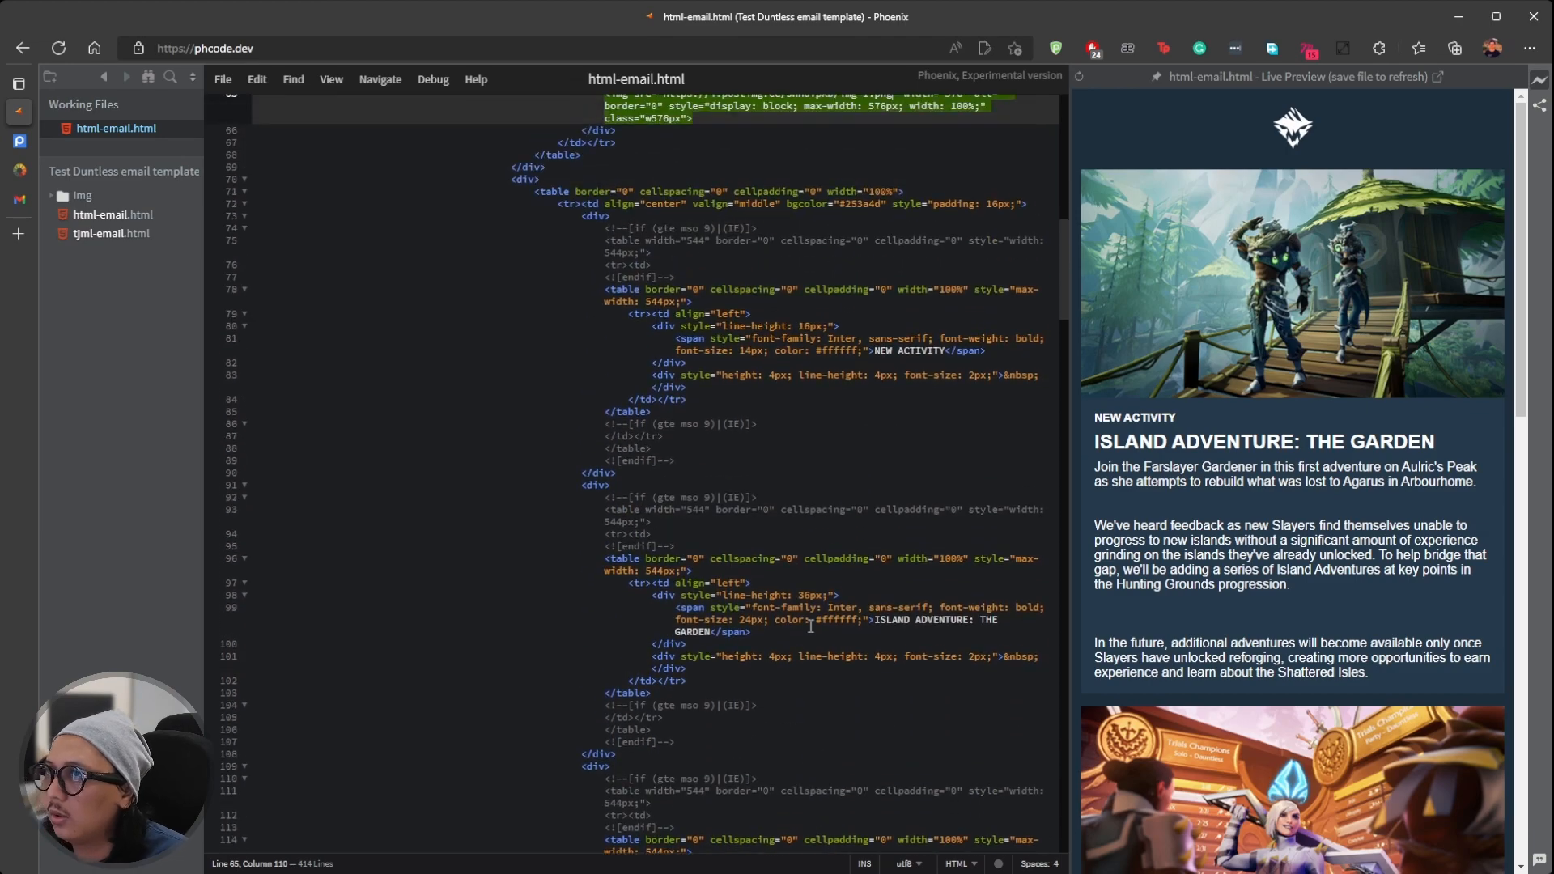
pyautogui.click(840, 265)
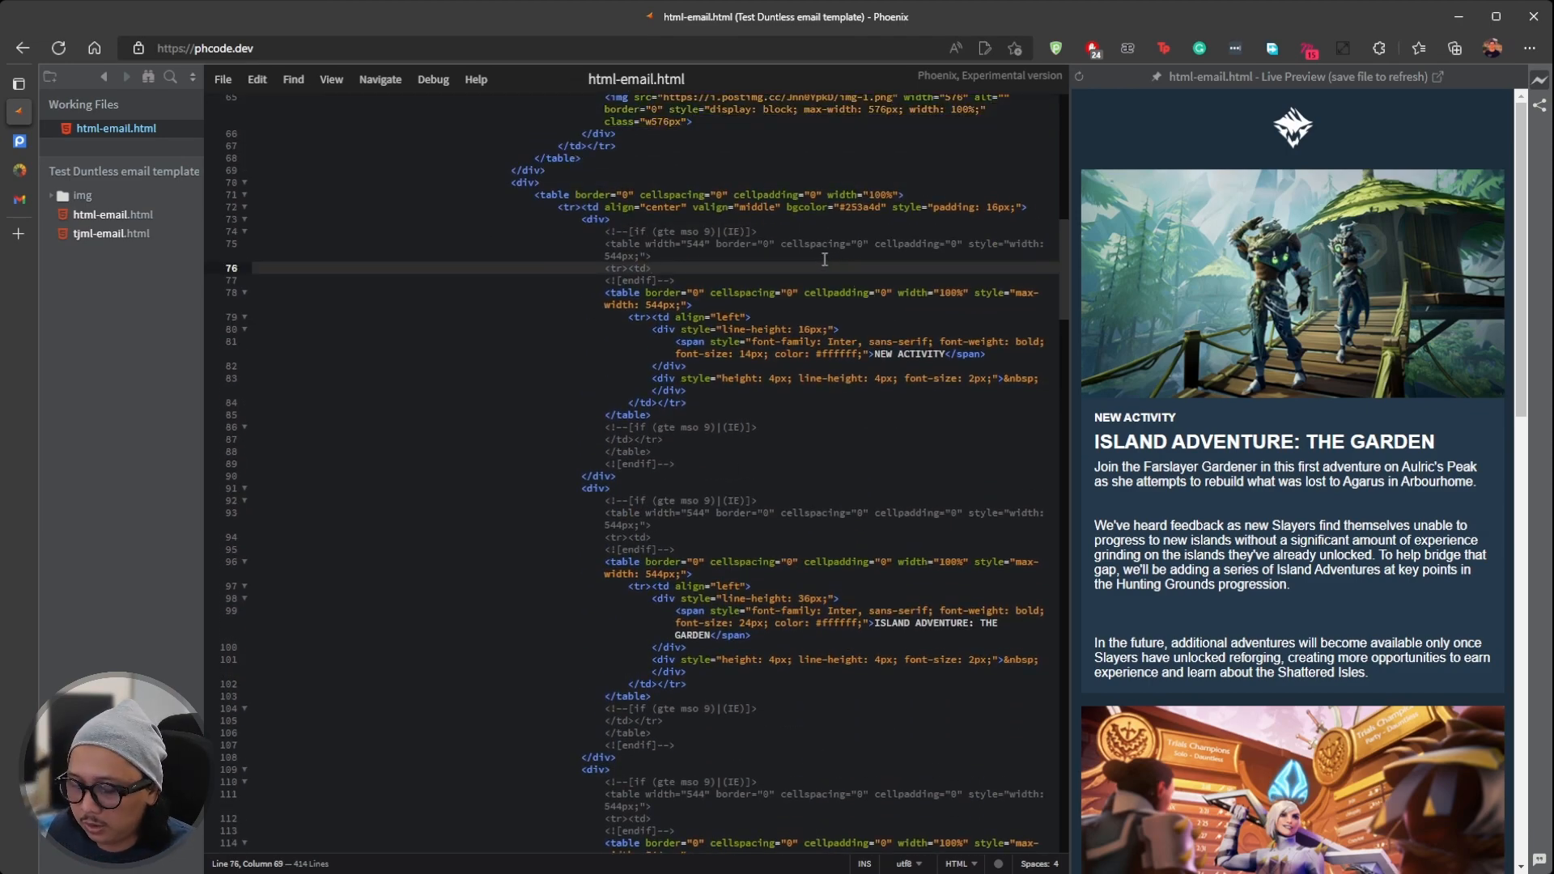
pyautogui.hotkey('ctrl', 'f')
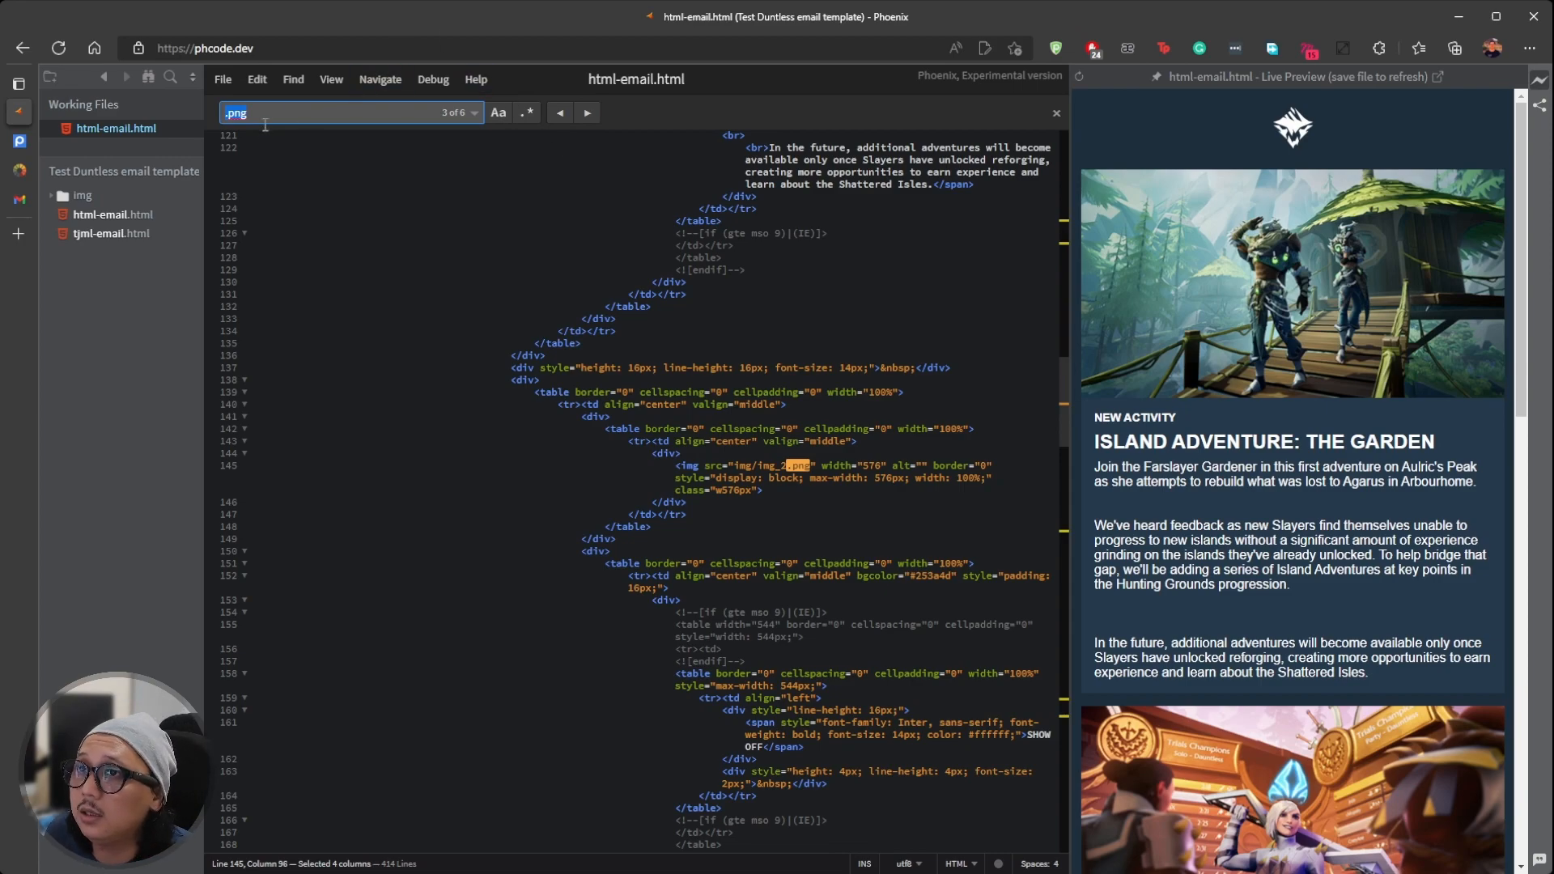
pyautogui.click(560, 112)
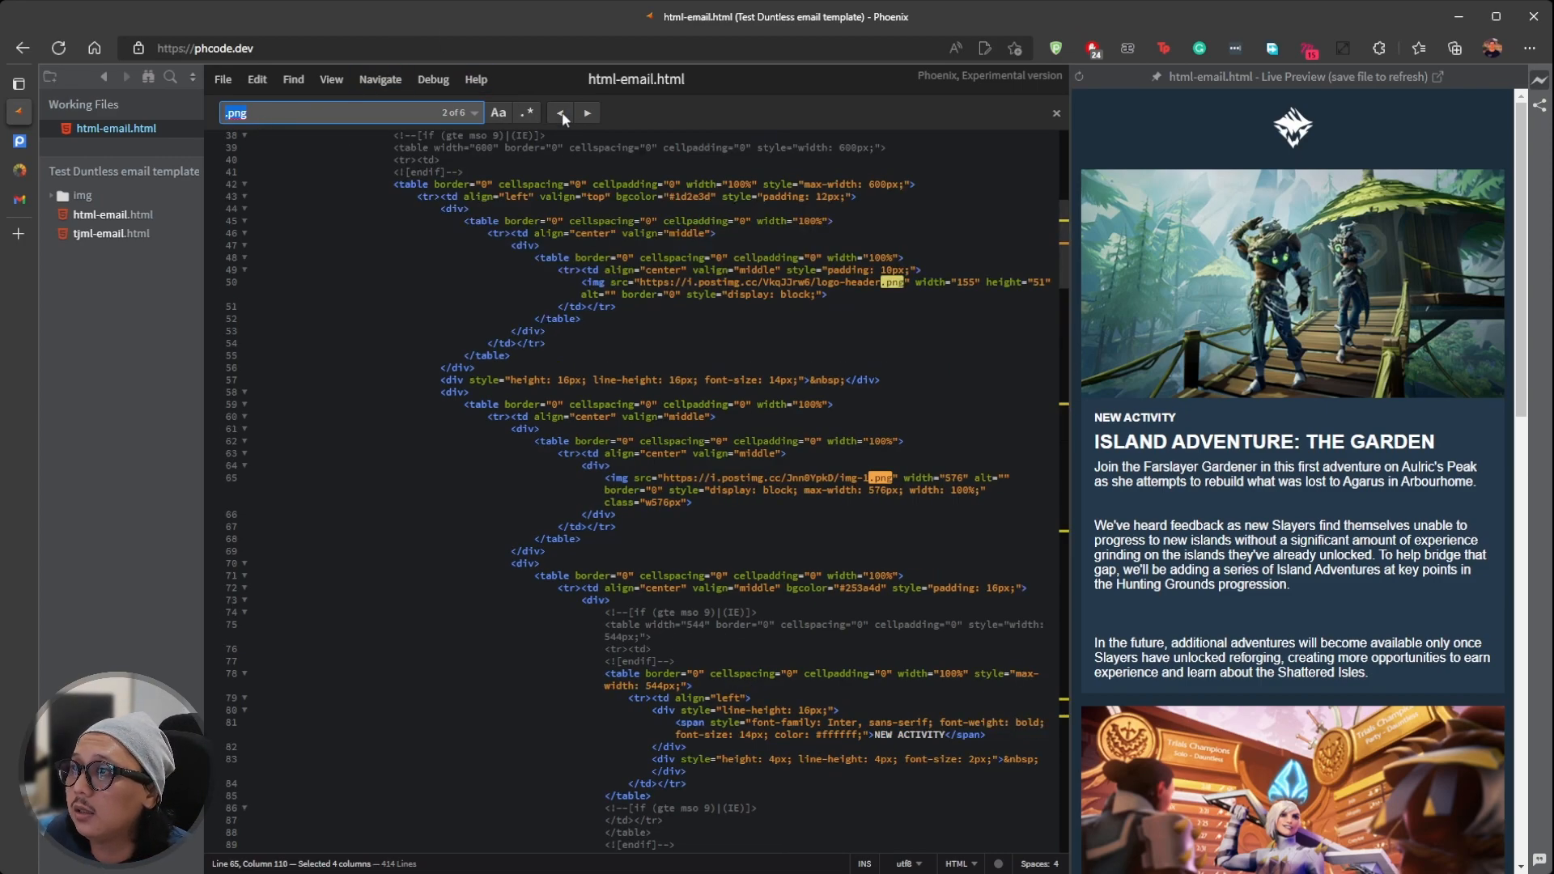
pyautogui.click(591, 113)
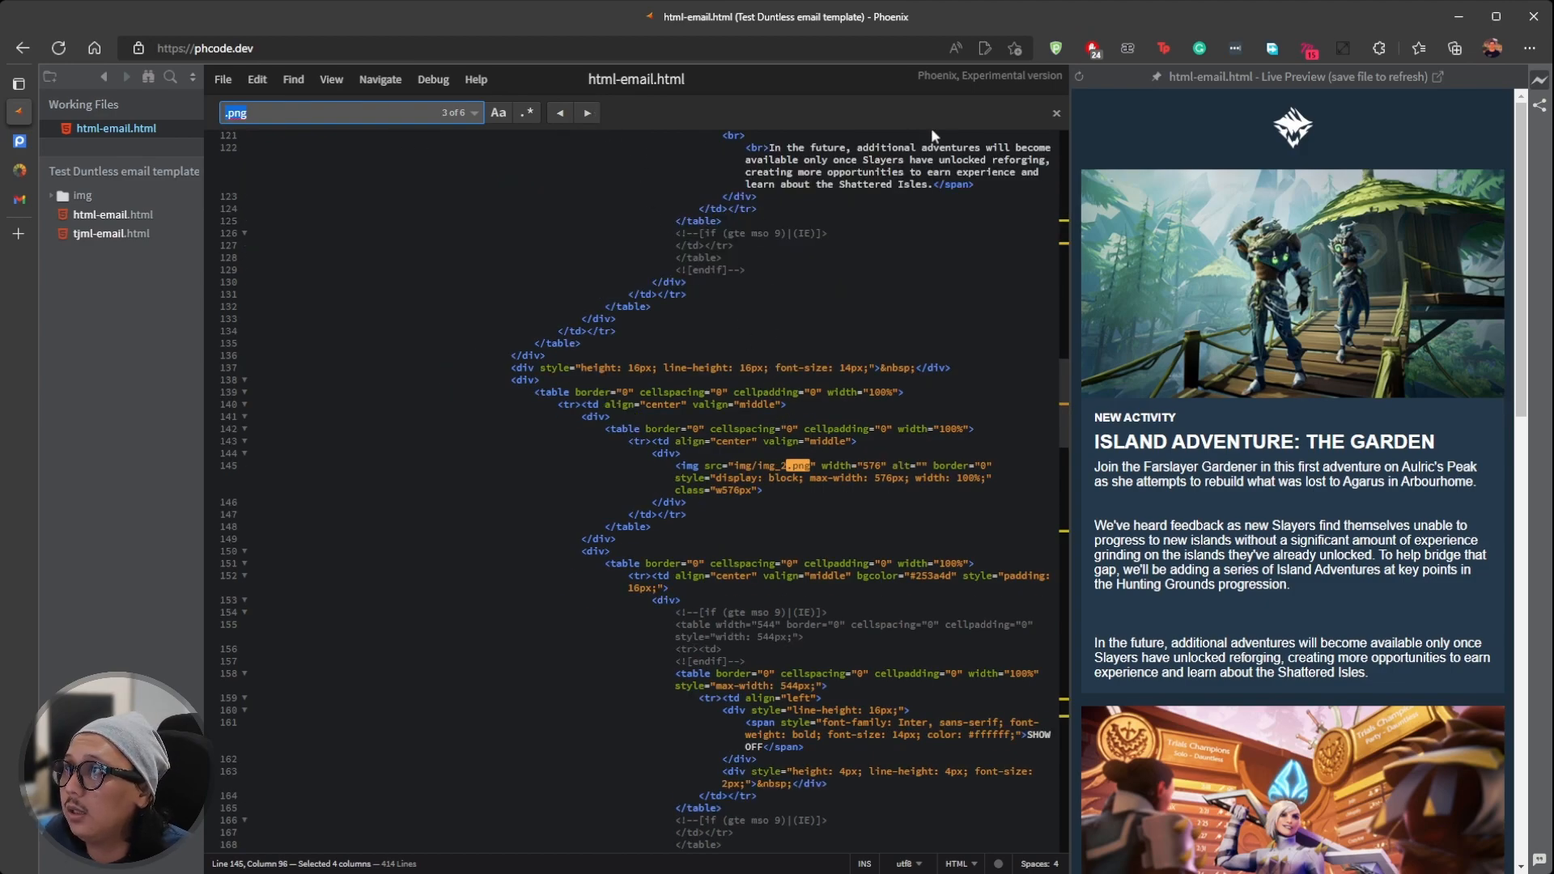
pyautogui.click(868, 477)
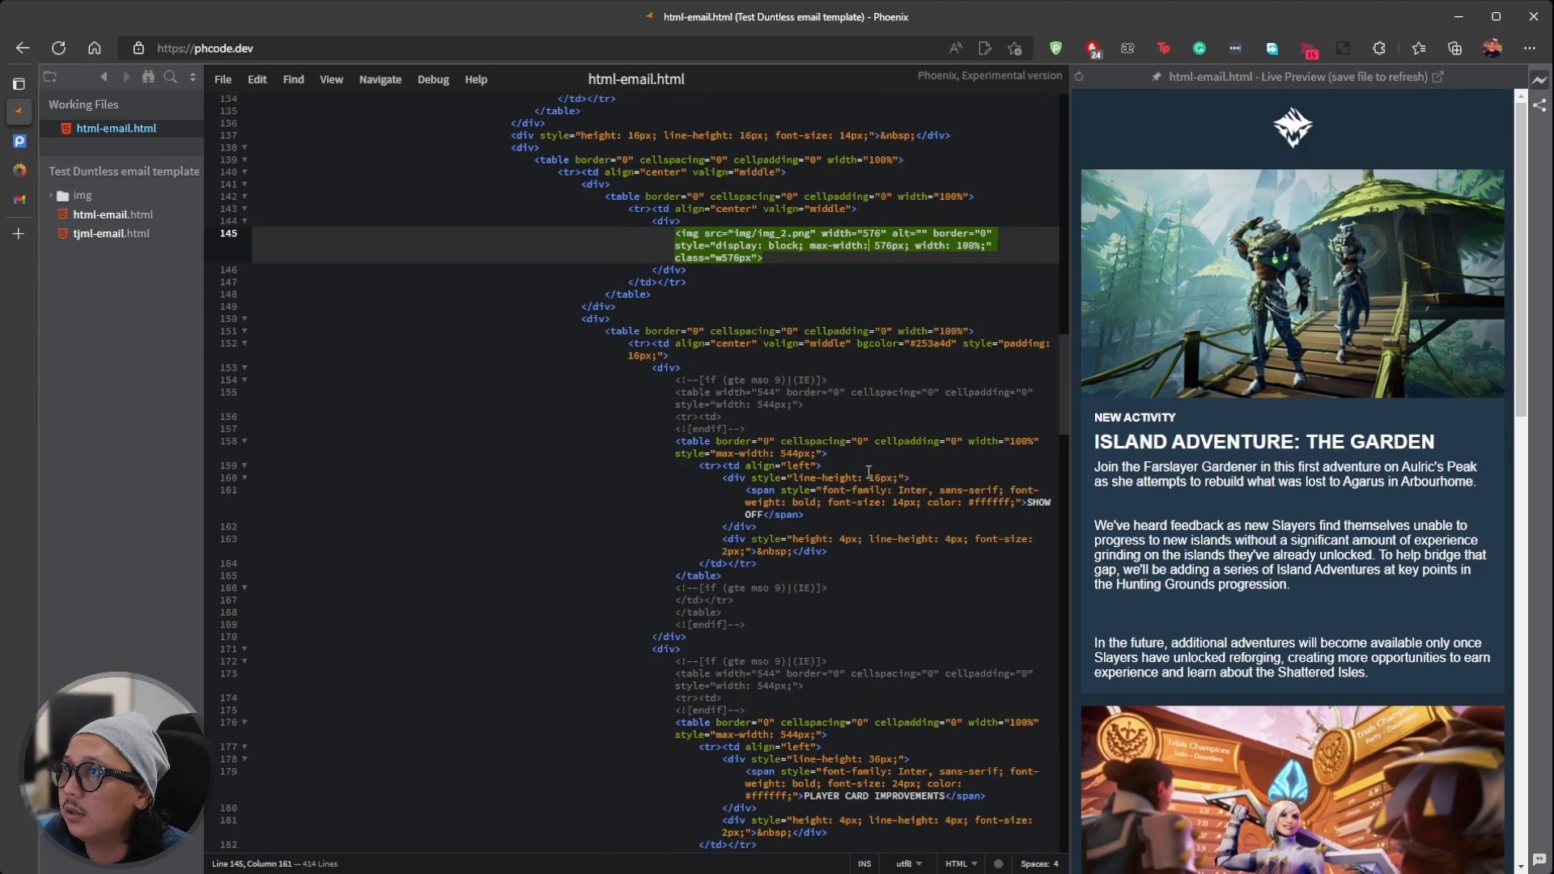
pyautogui.doubleClick(773, 233)
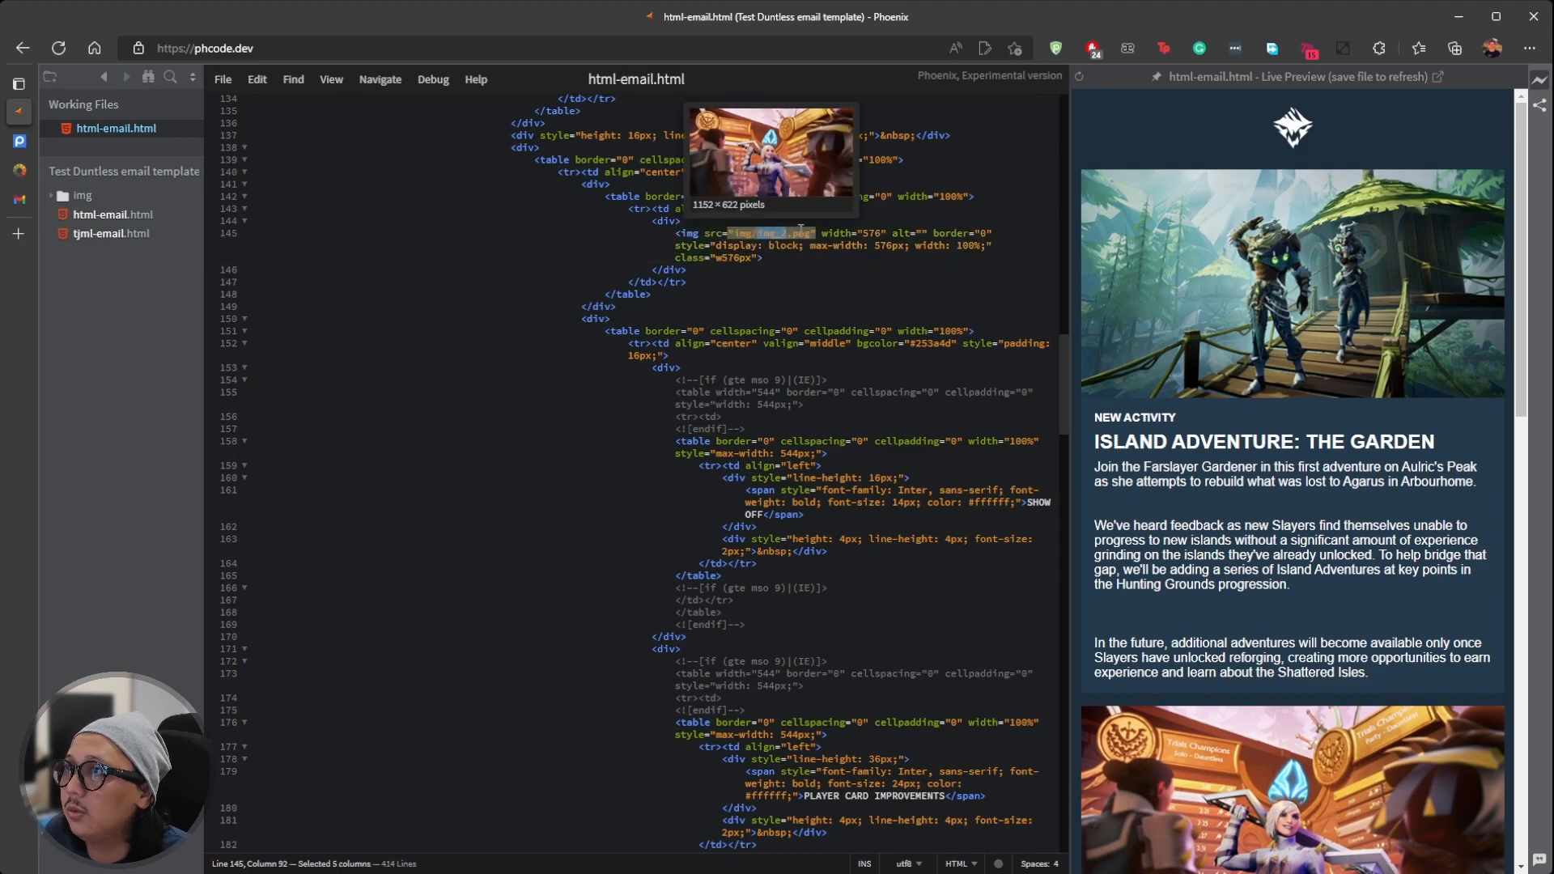
pyautogui.moveTo(809, 233); pyautogui.dragTo(734, 235)
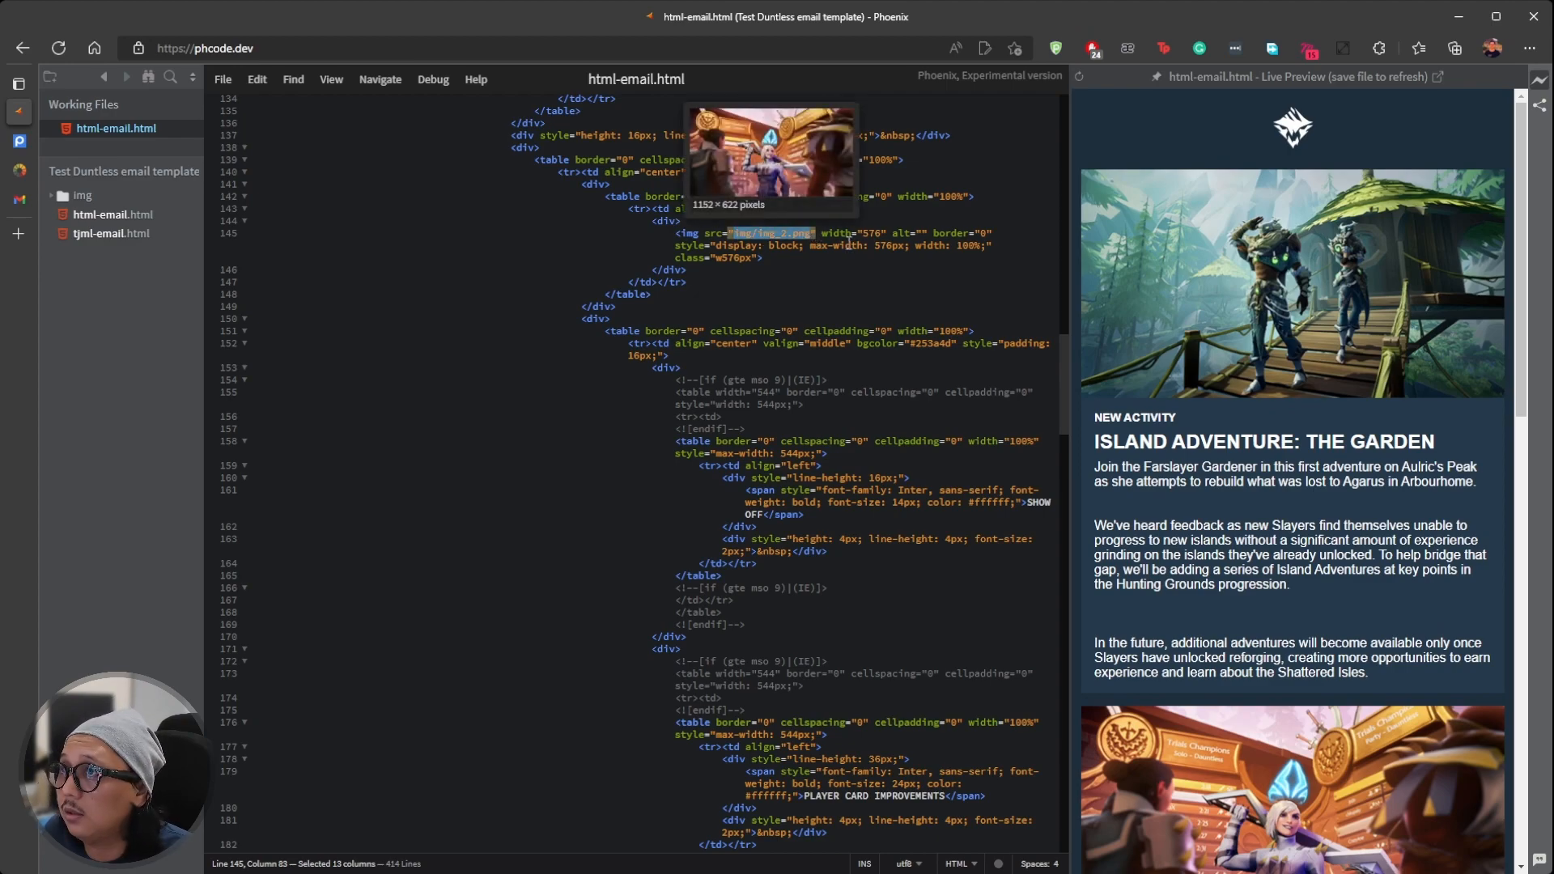
pyautogui.hotkey('ctrl', 'v')
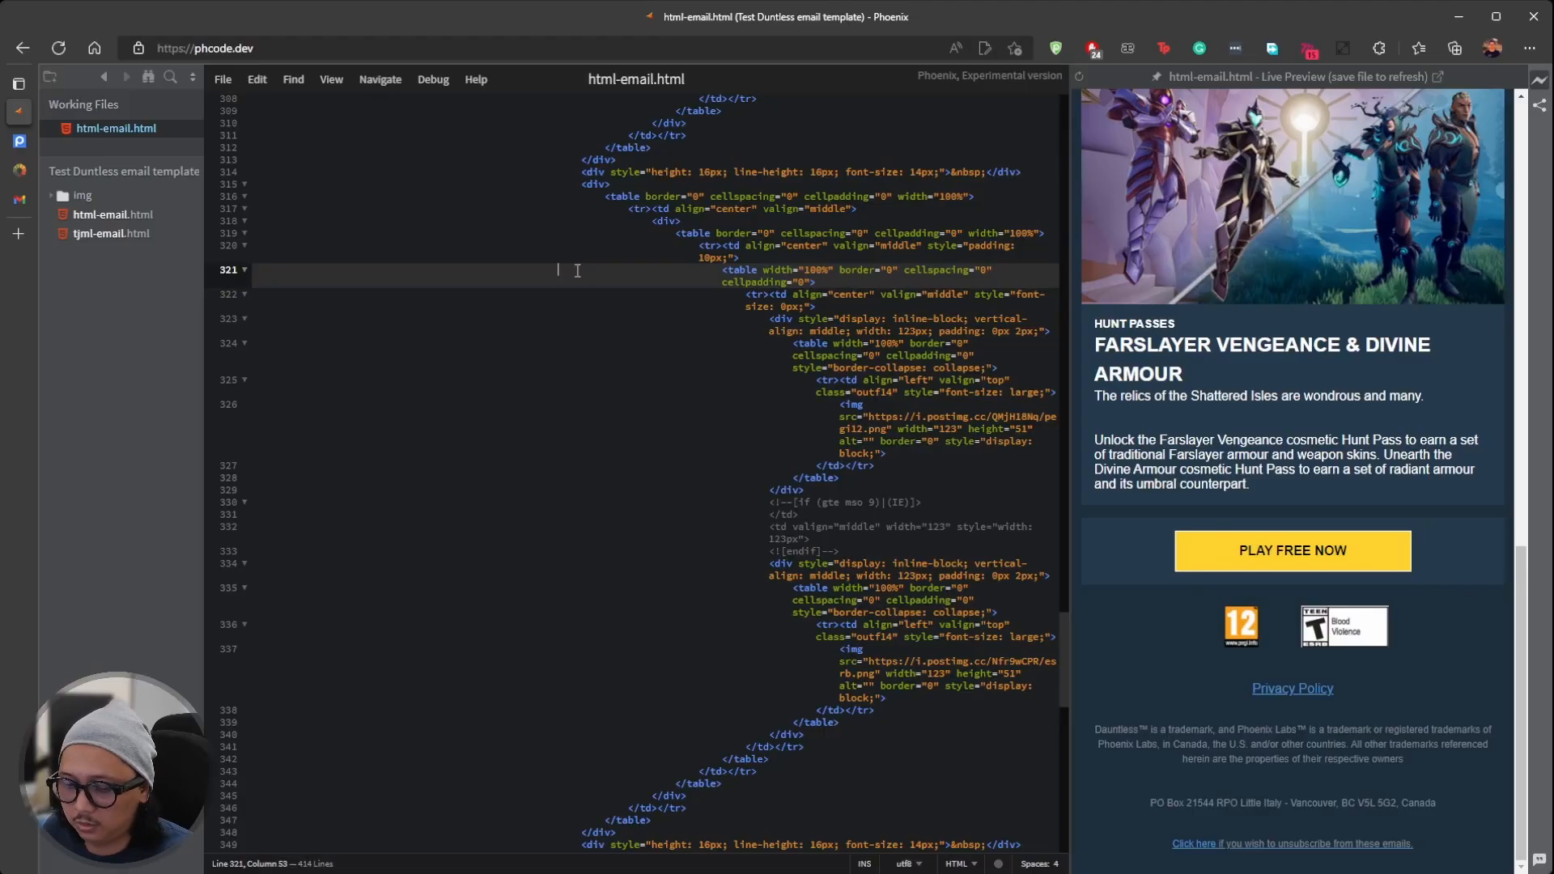
# Step: Reload the live preview and check the hosted images from the header logo down to the rating logos
pyautogui.click(1081, 76)
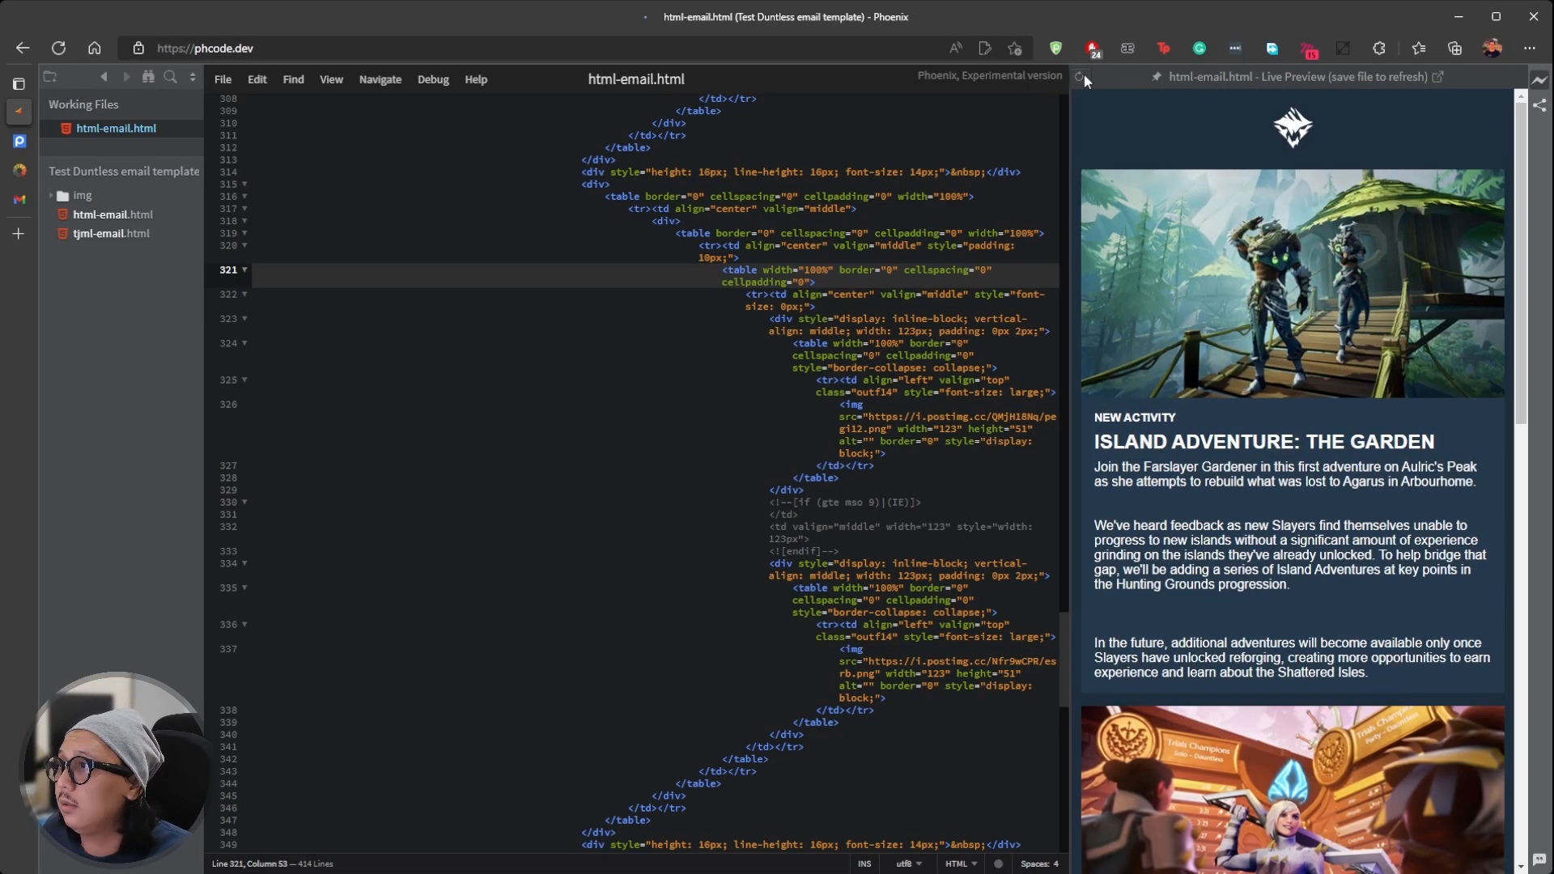
pyautogui.scroll(-6, 1249, 365)
pyautogui.scroll(-7, 1249, 390)
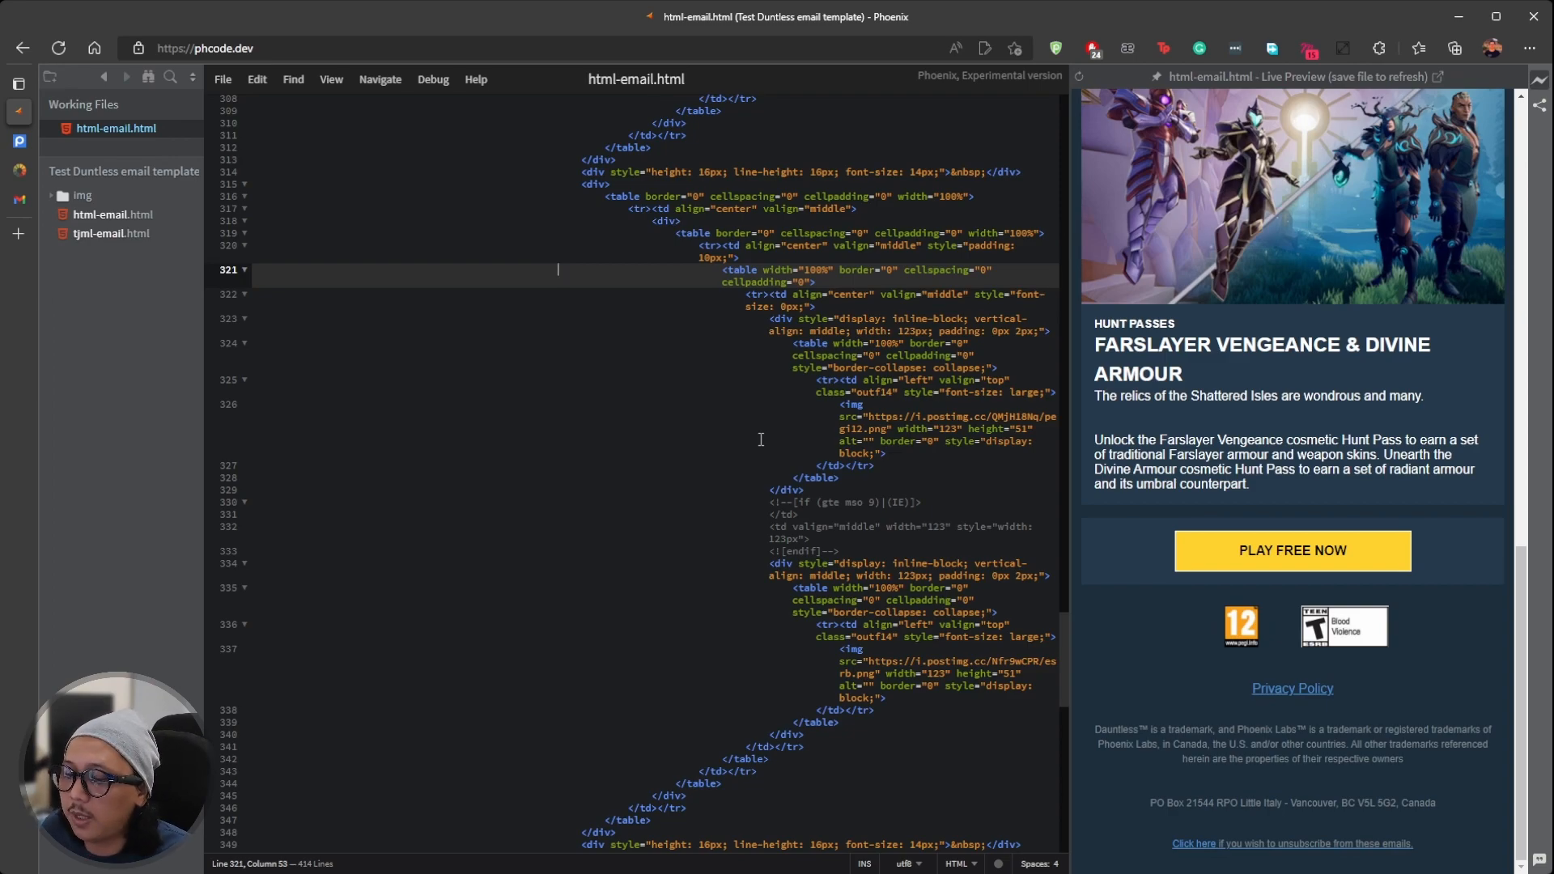
# Step: Look over the Postimages album links and the new email test form in Litmus PutsMail
pyautogui.click(48, 142)
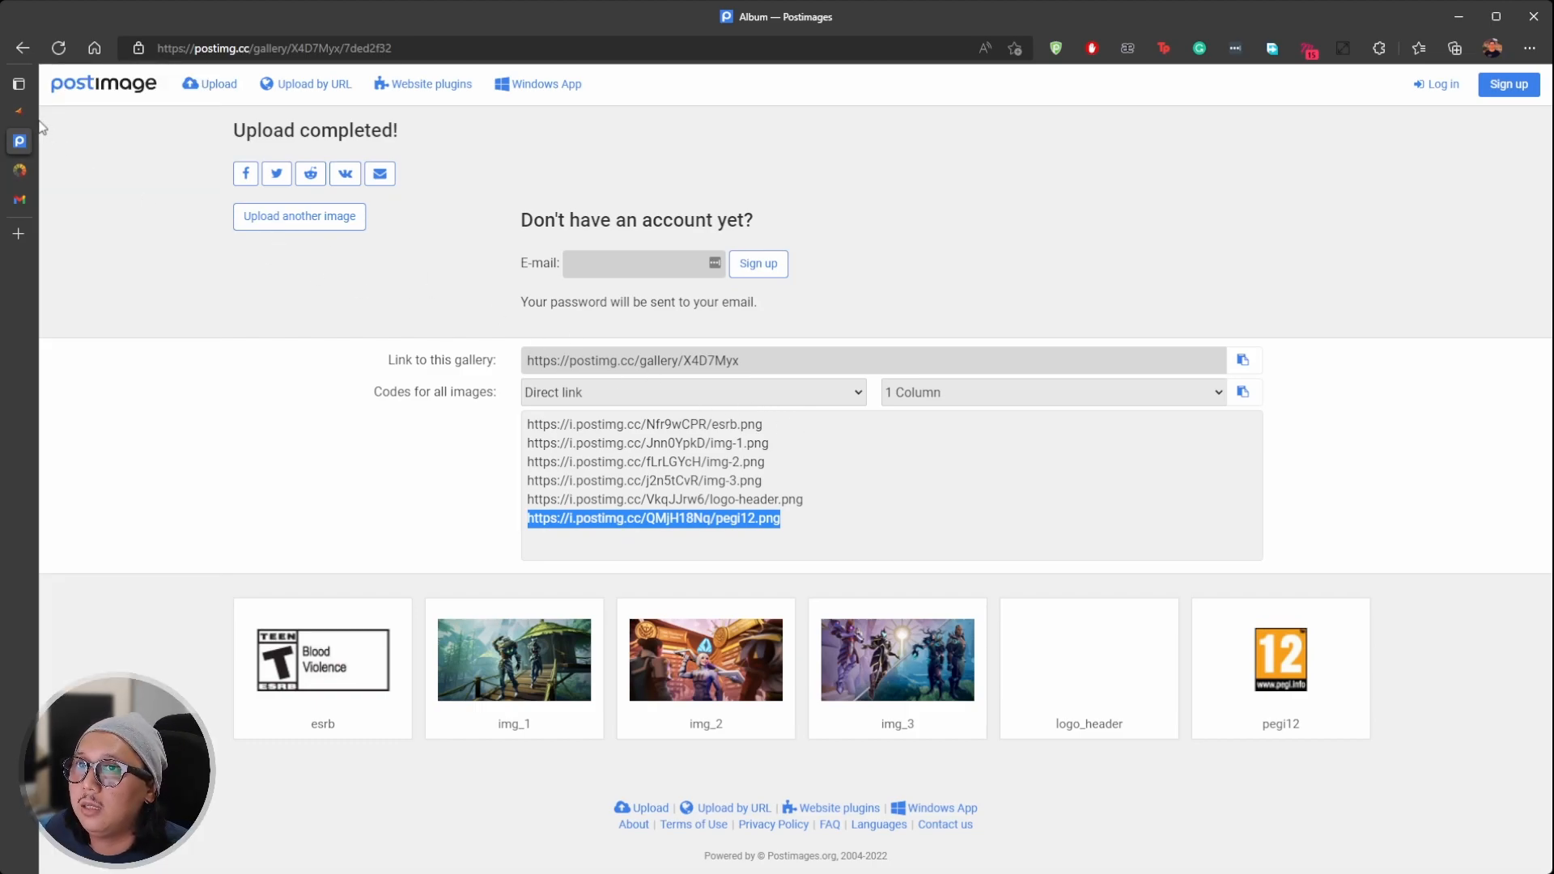
pyautogui.moveTo(21, 114)
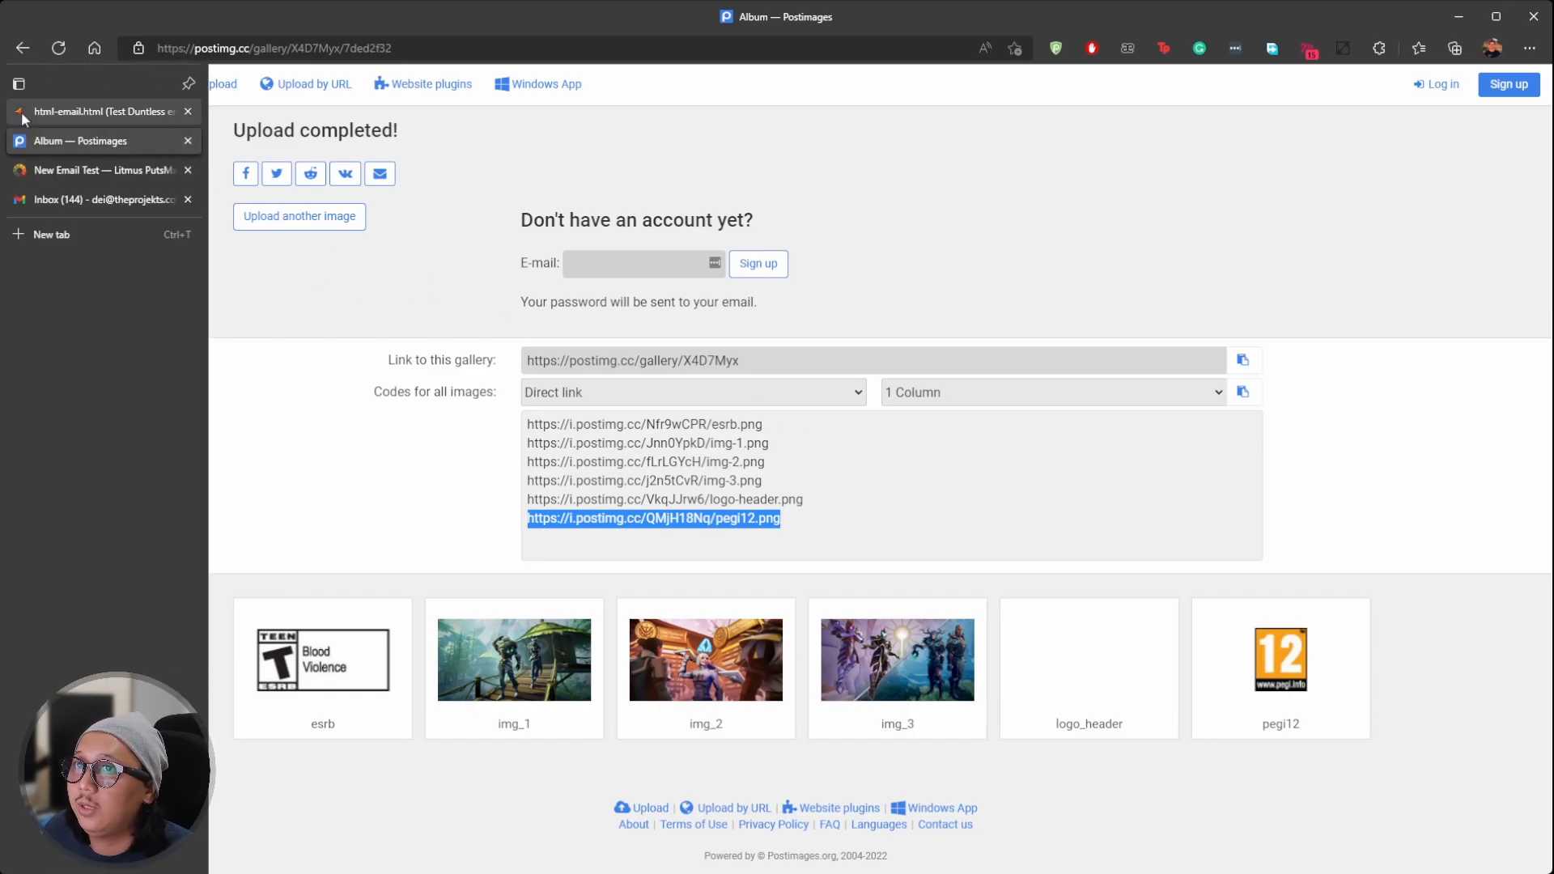
pyautogui.click(65, 170)
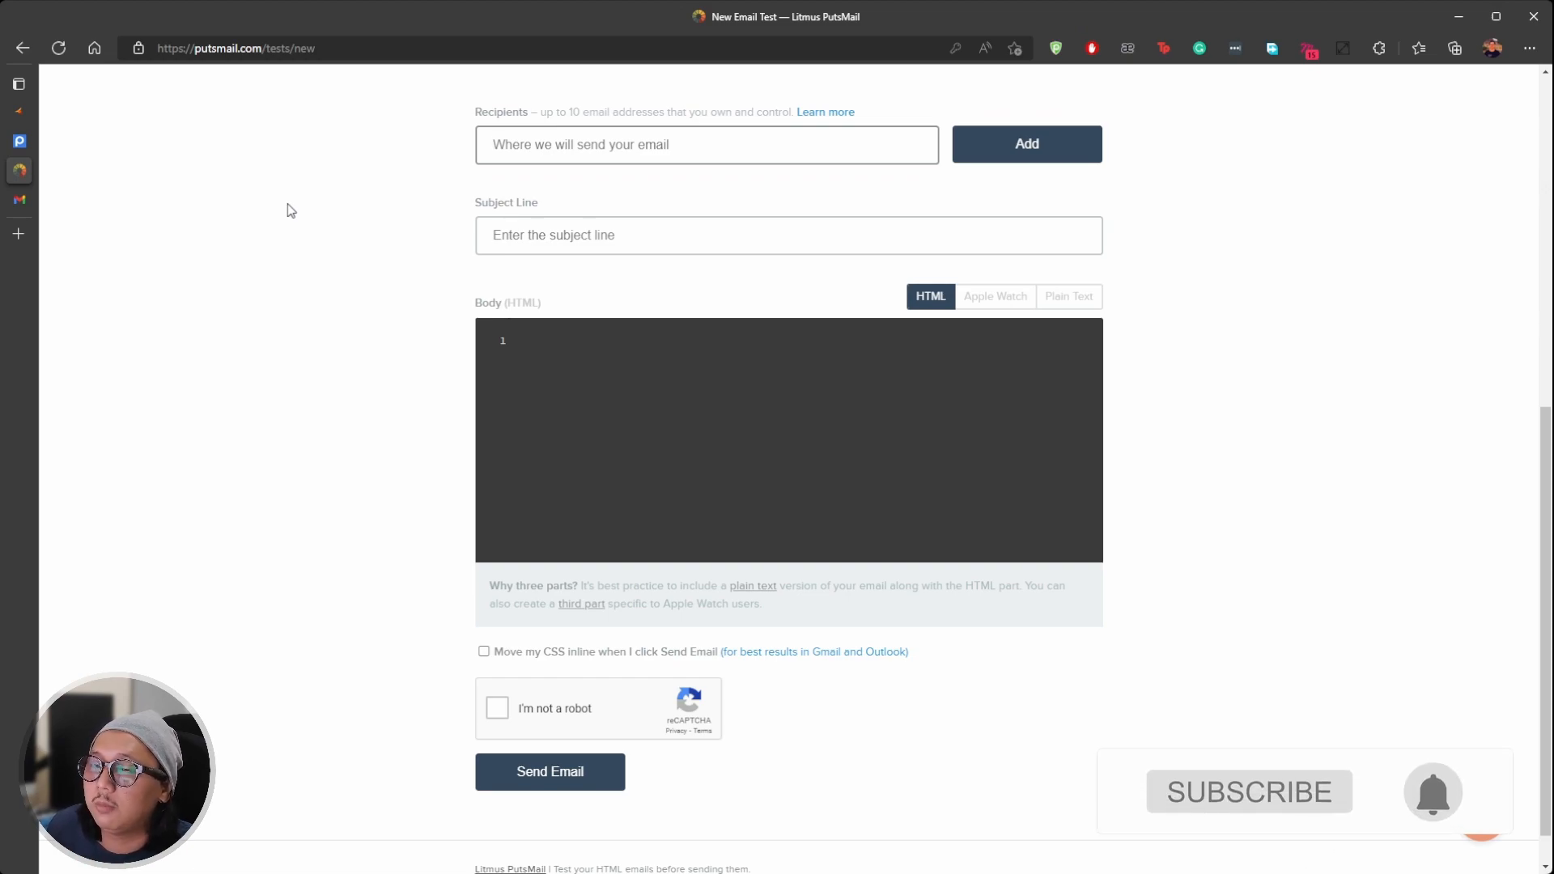
# Step: Copy the entire html-email.html code from Phoenix and paste it into the HTML body of the new email test in Litmus PutsMail
pyautogui.click(19, 111)
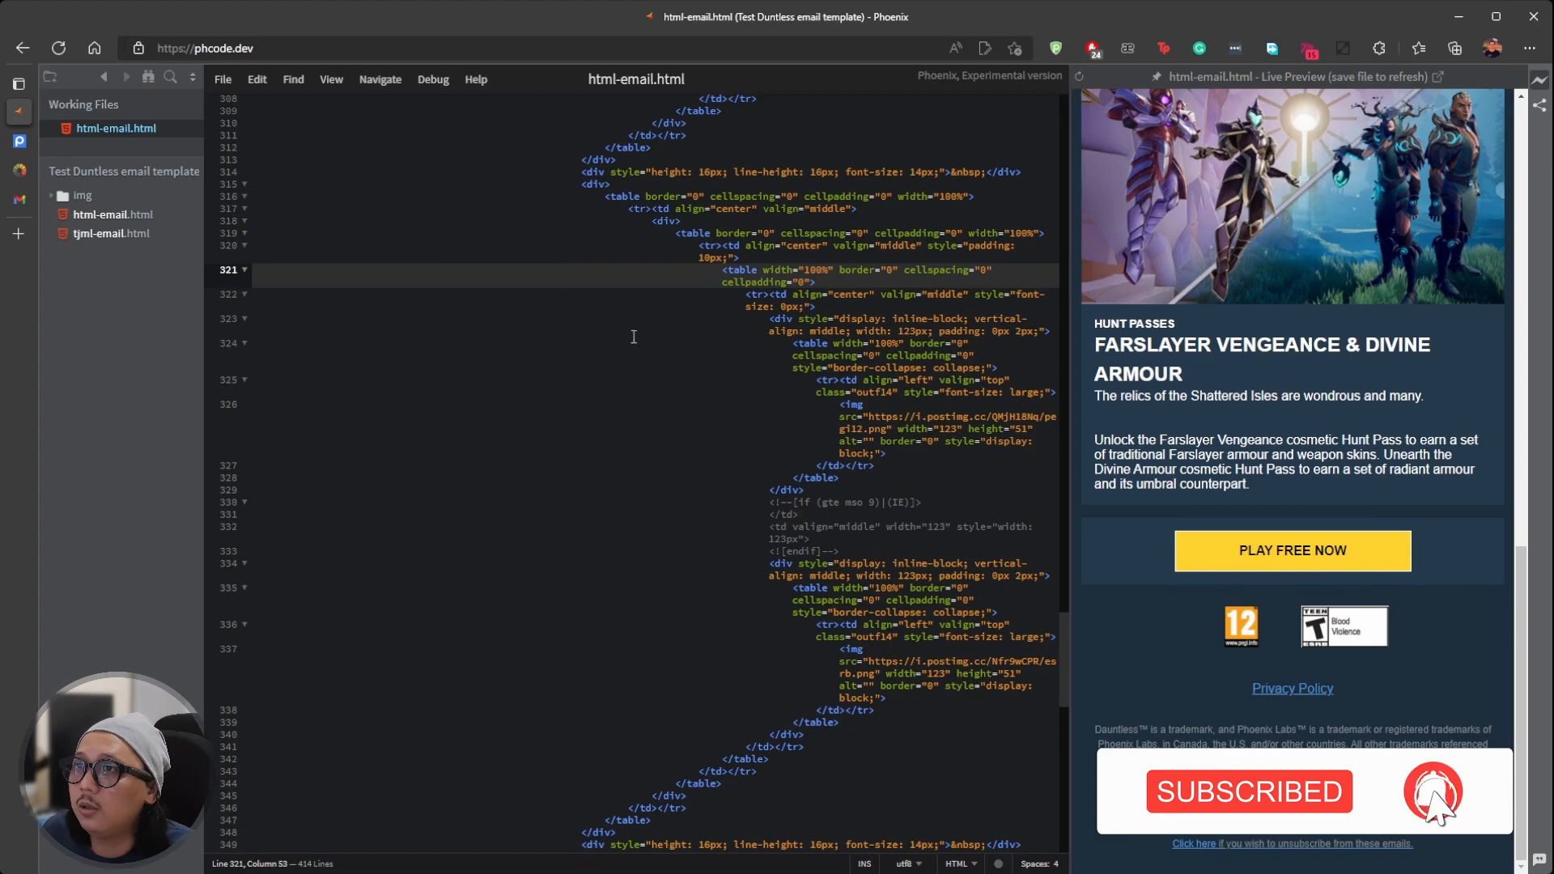
pyautogui.scroll(10, 626, 359)
pyautogui.click(613, 340)
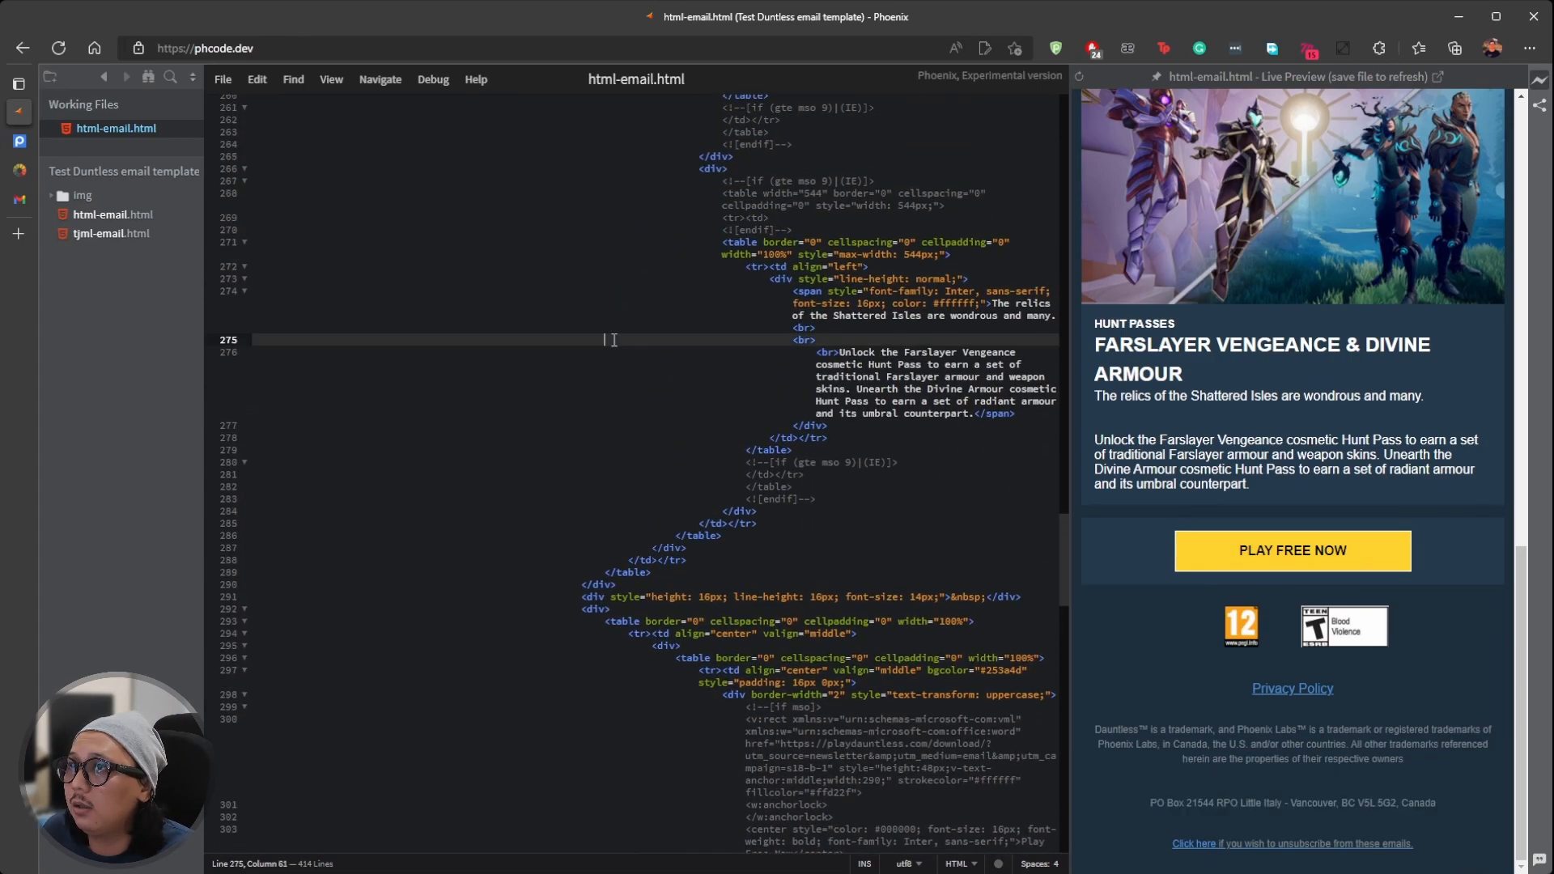
pyautogui.hotkey('ctrl', 'a')
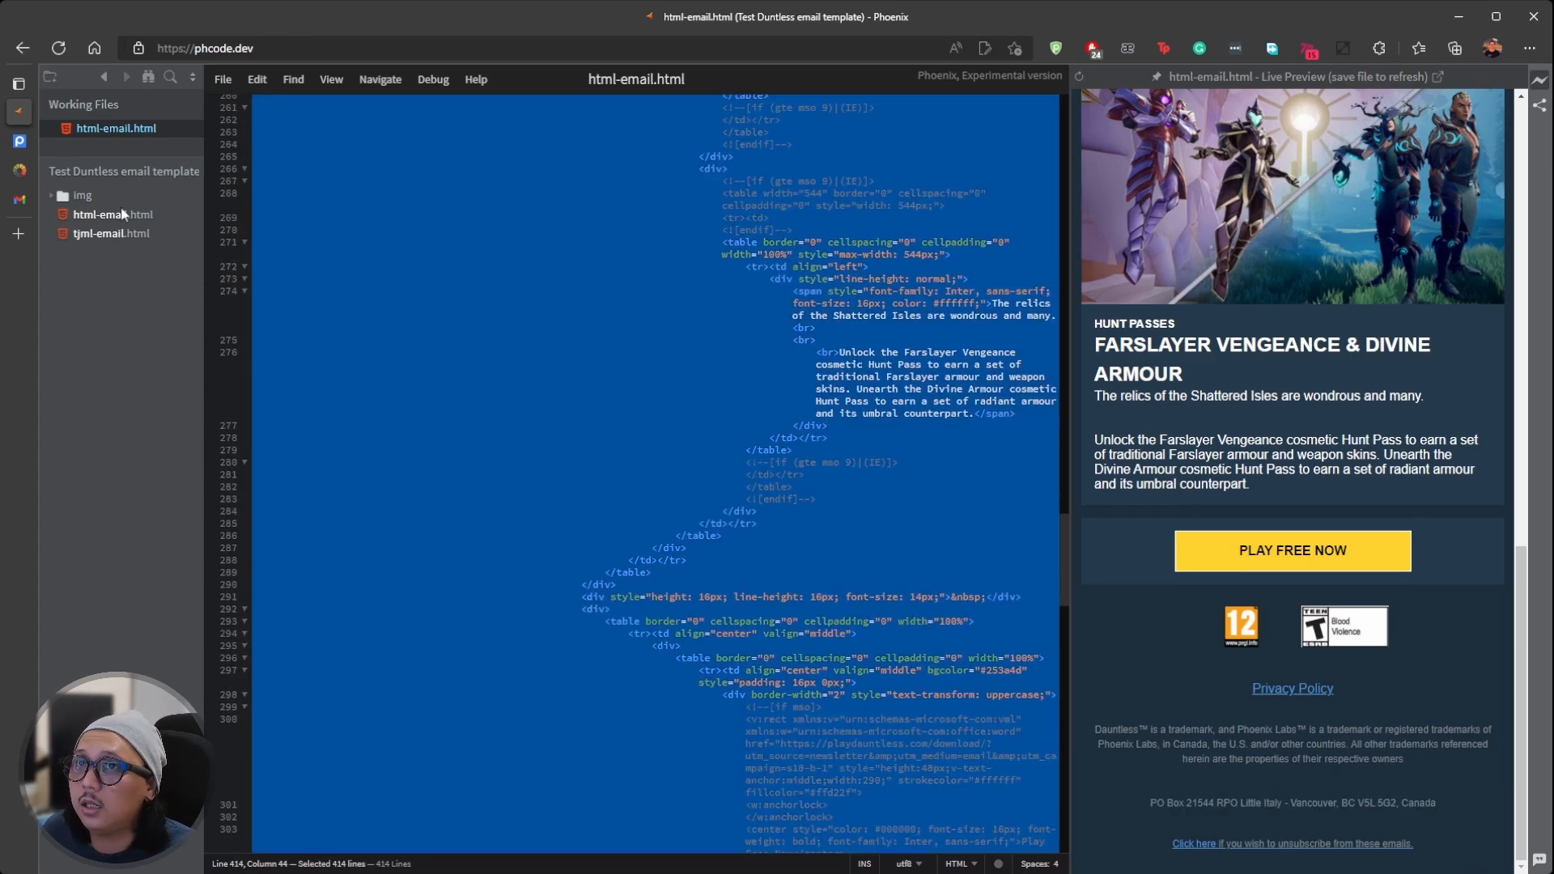
pyautogui.click(20, 172)
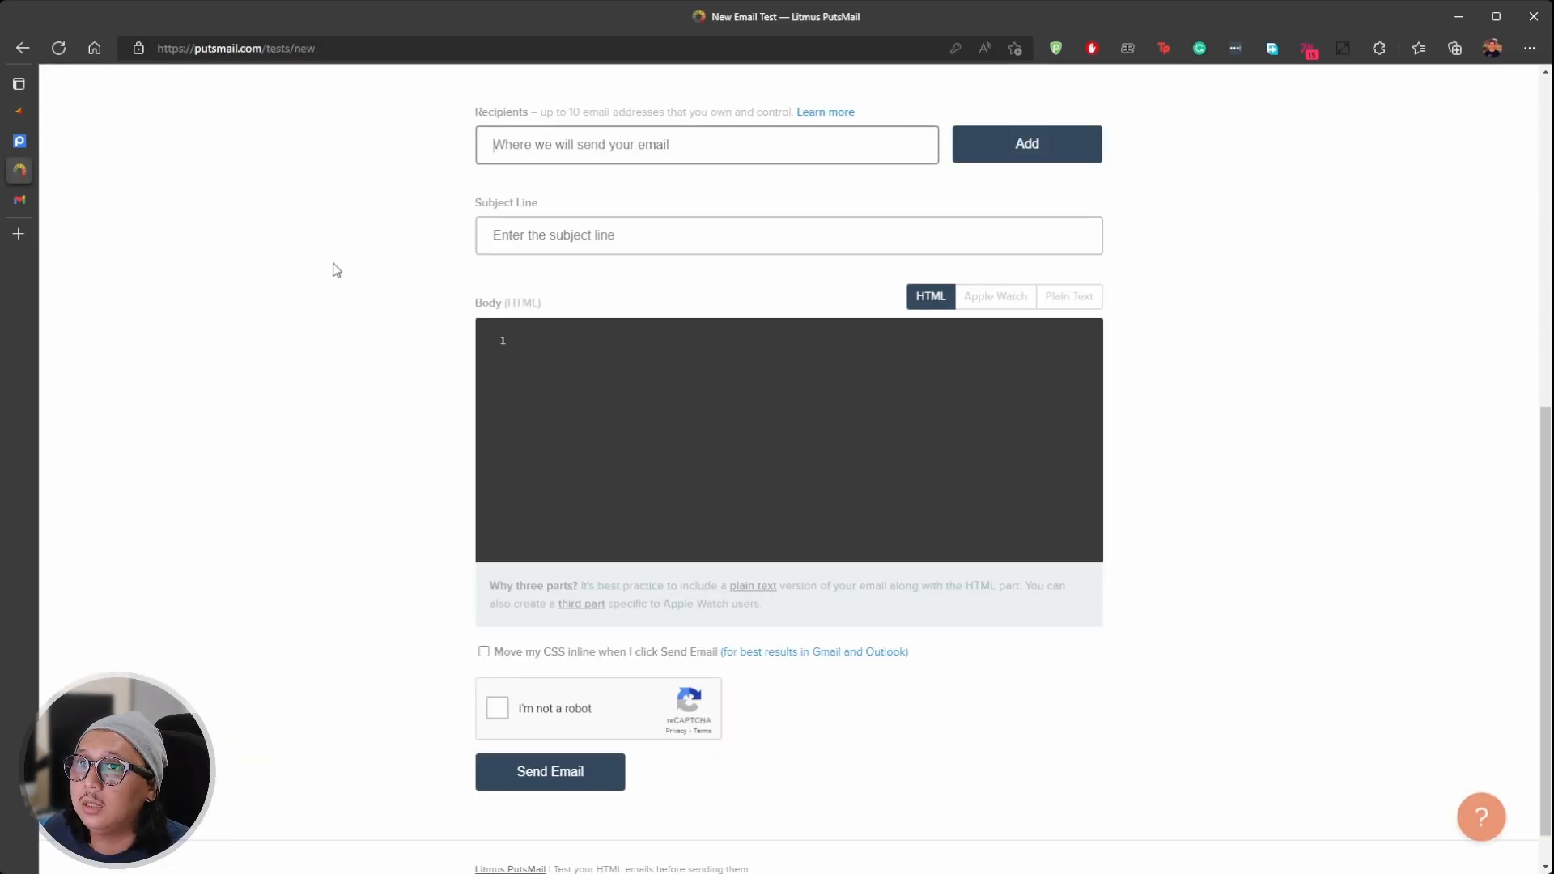
pyautogui.click(552, 357)
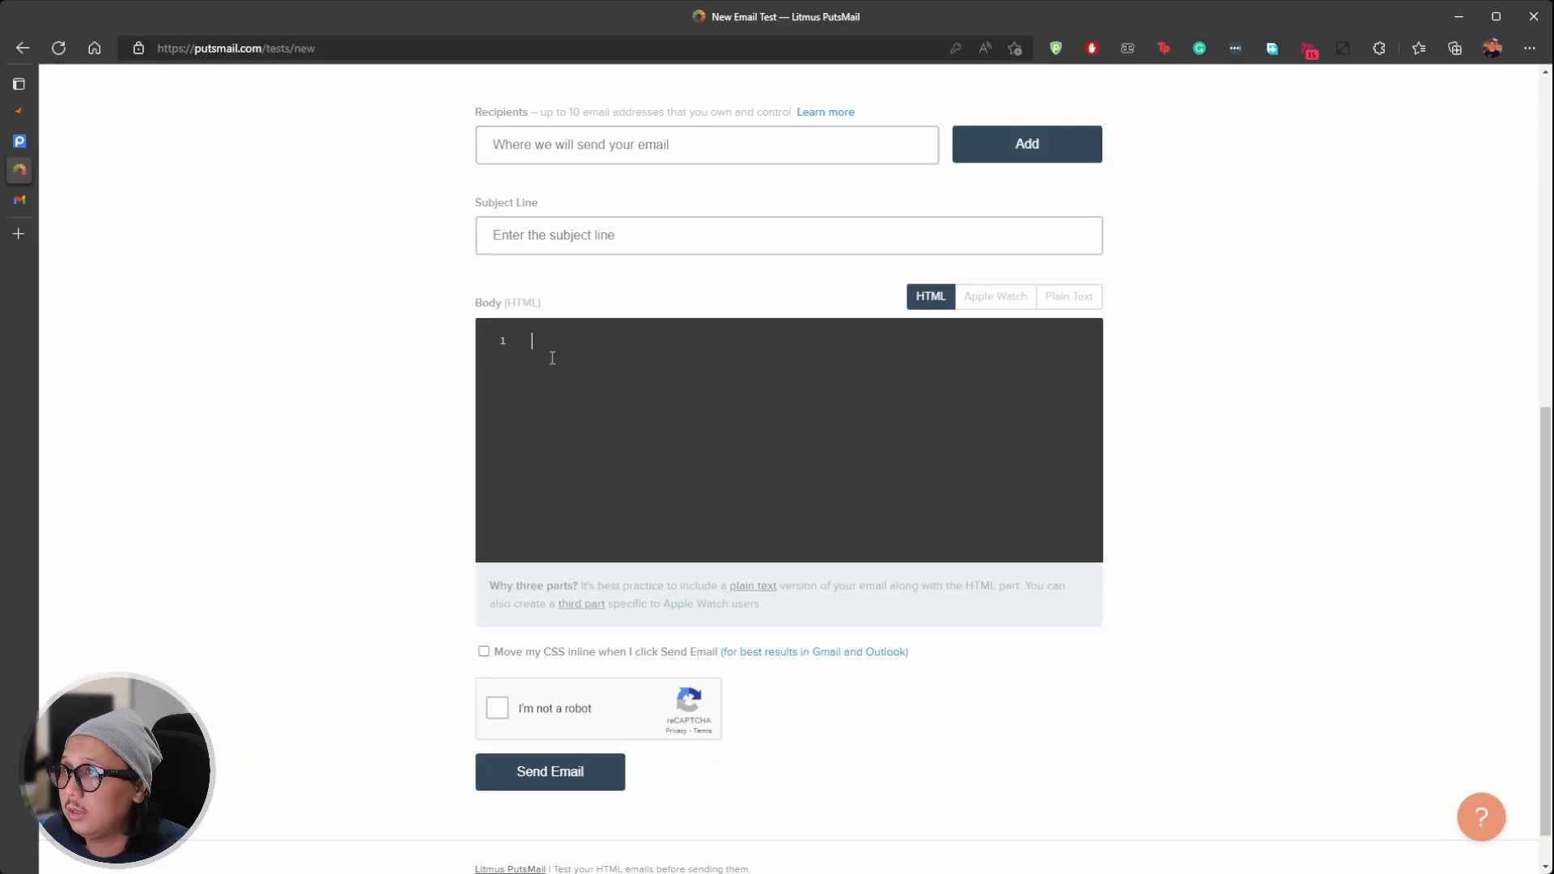
pyautogui.hotkey('ctrl', 'v')
pyautogui.scroll(3, 593, 354)
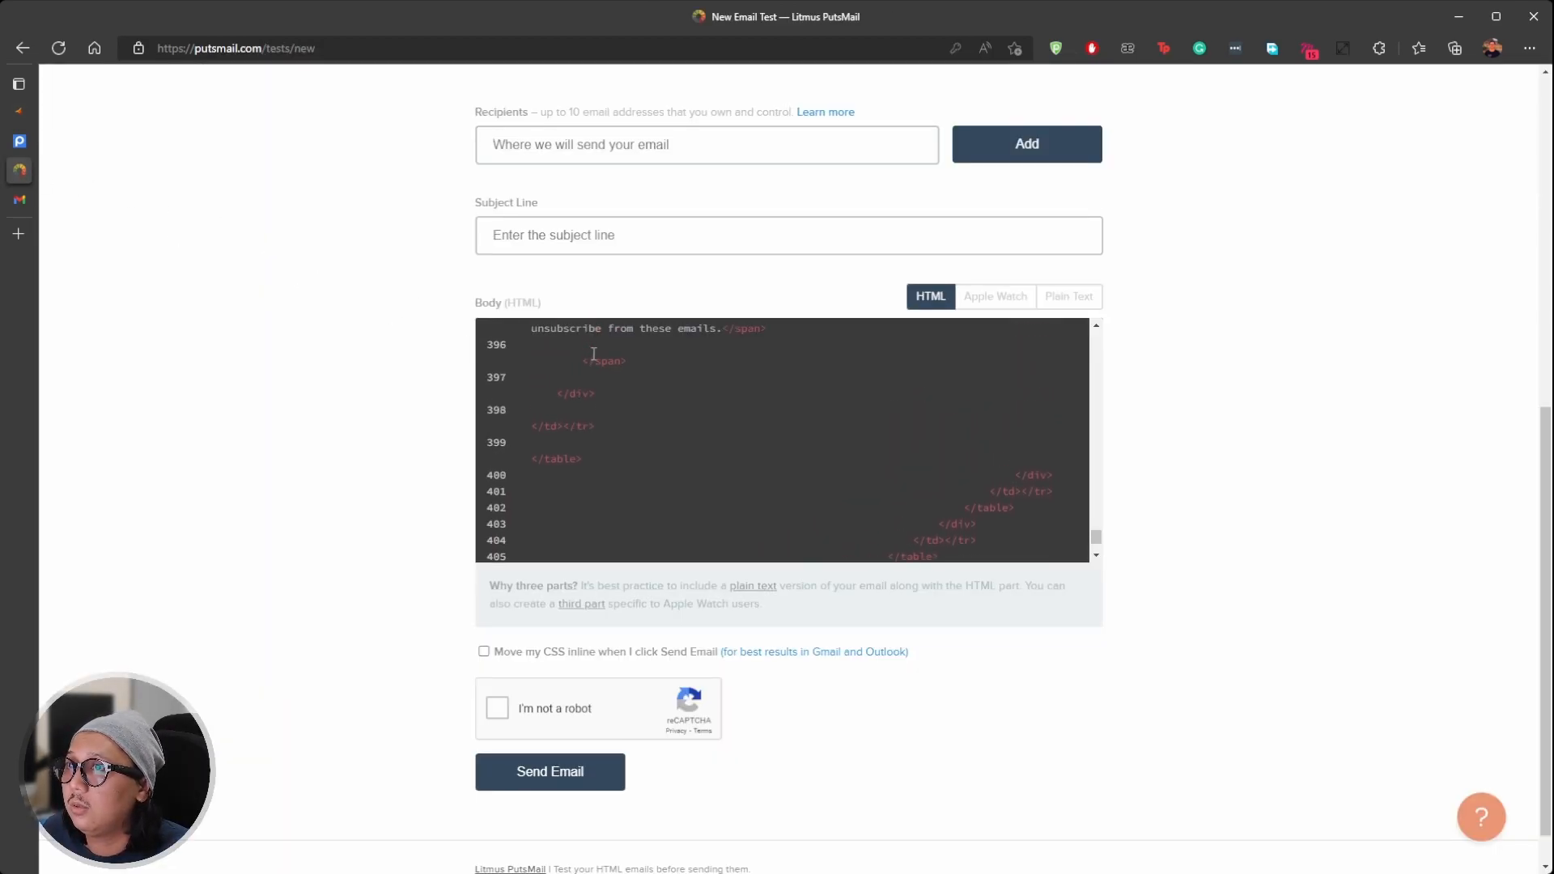
# Step: Enter the recipient's email address for the new email test
pyautogui.click(726, 134)
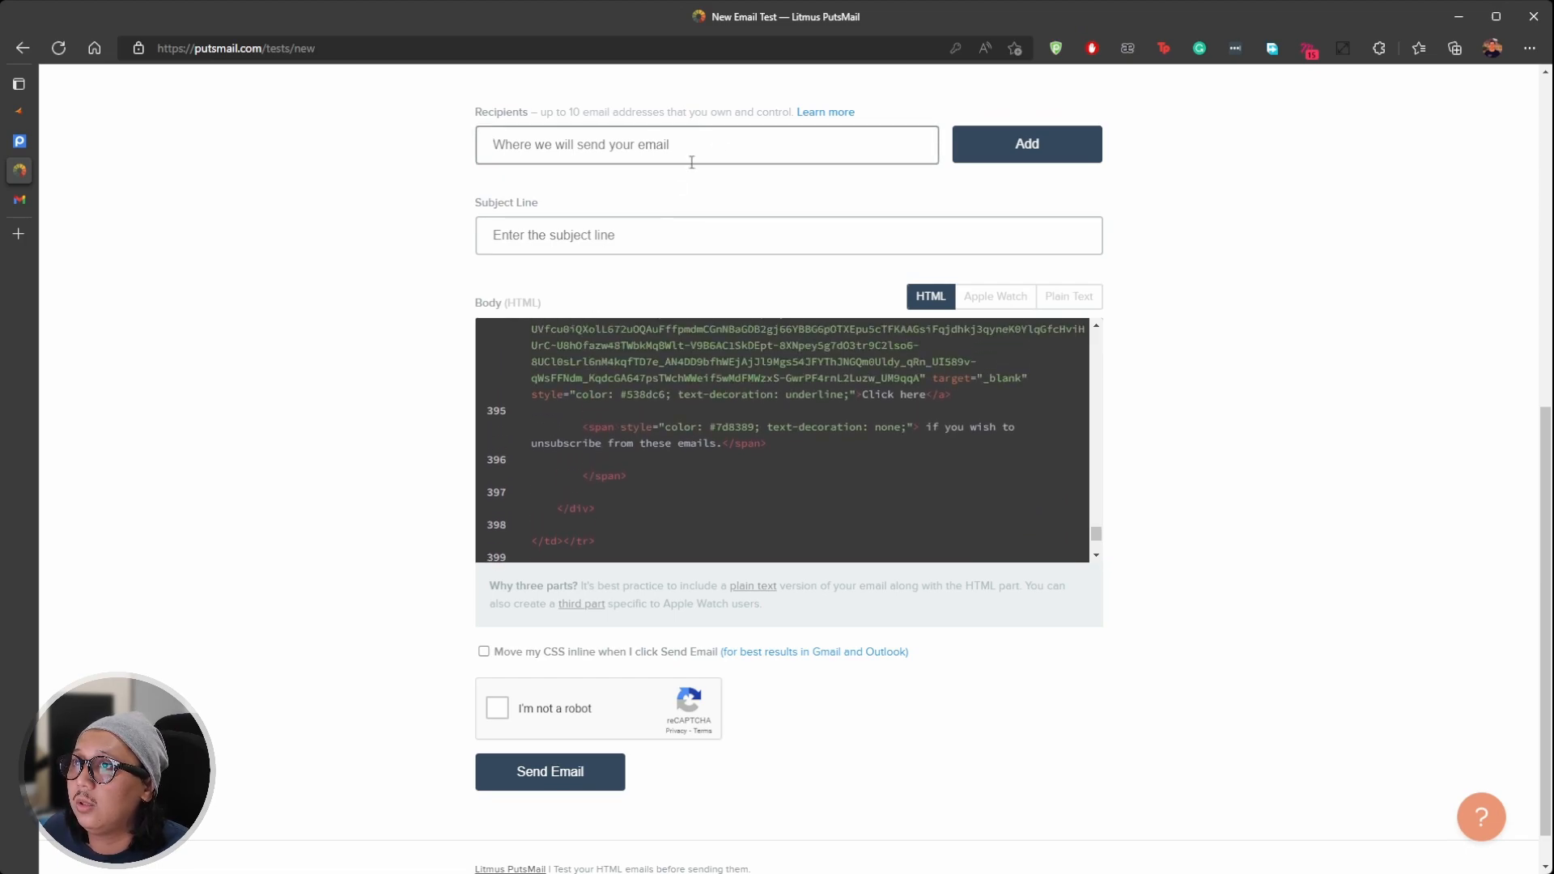
pyautogui.click(1238, 260)
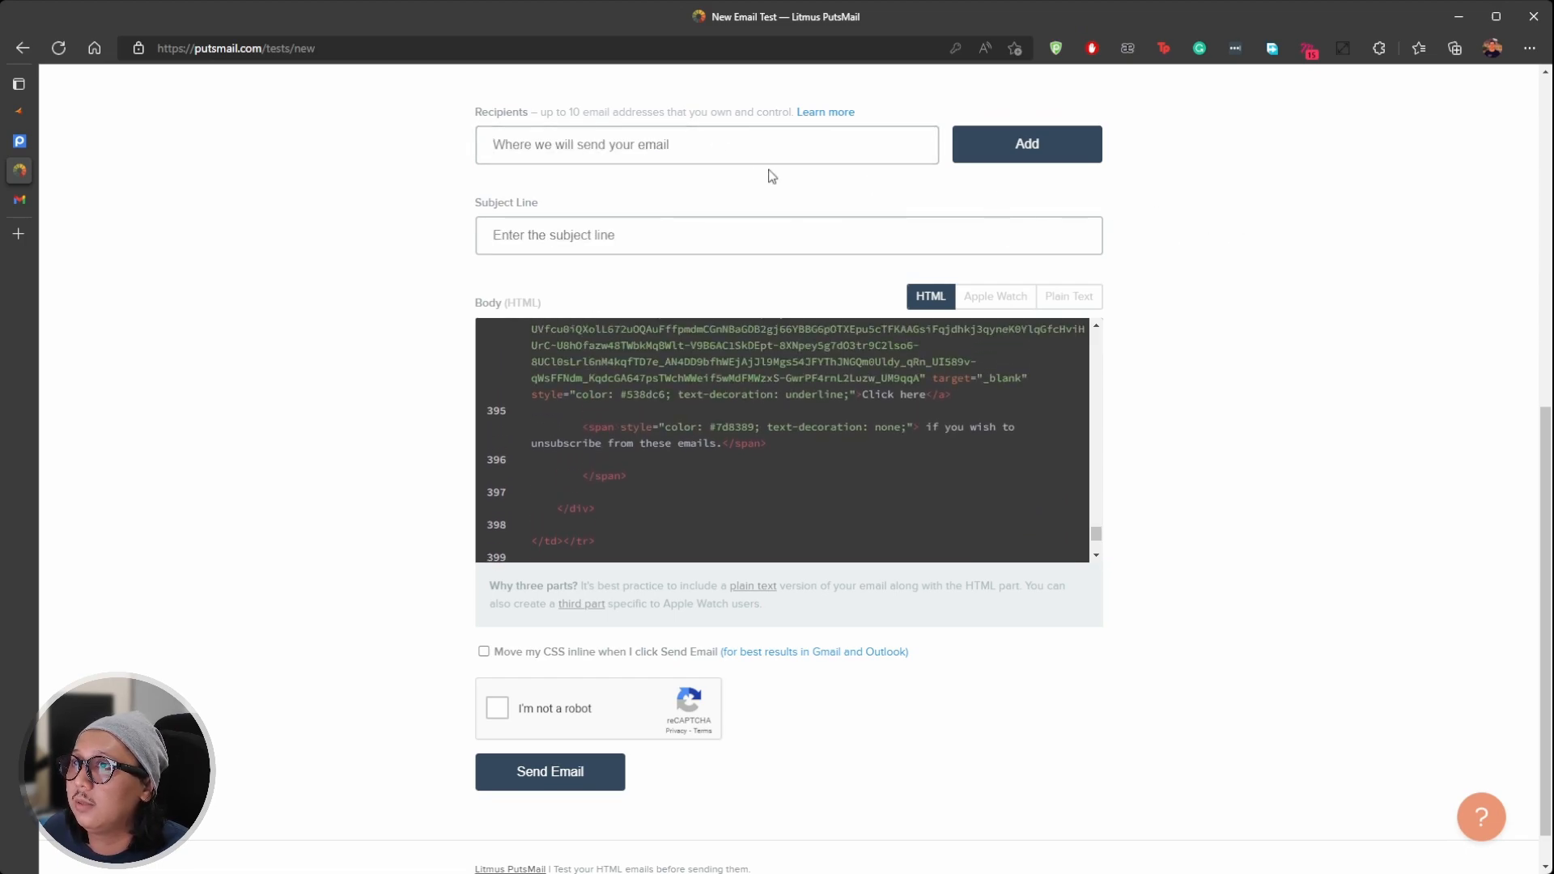
pyautogui.click(728, 132)
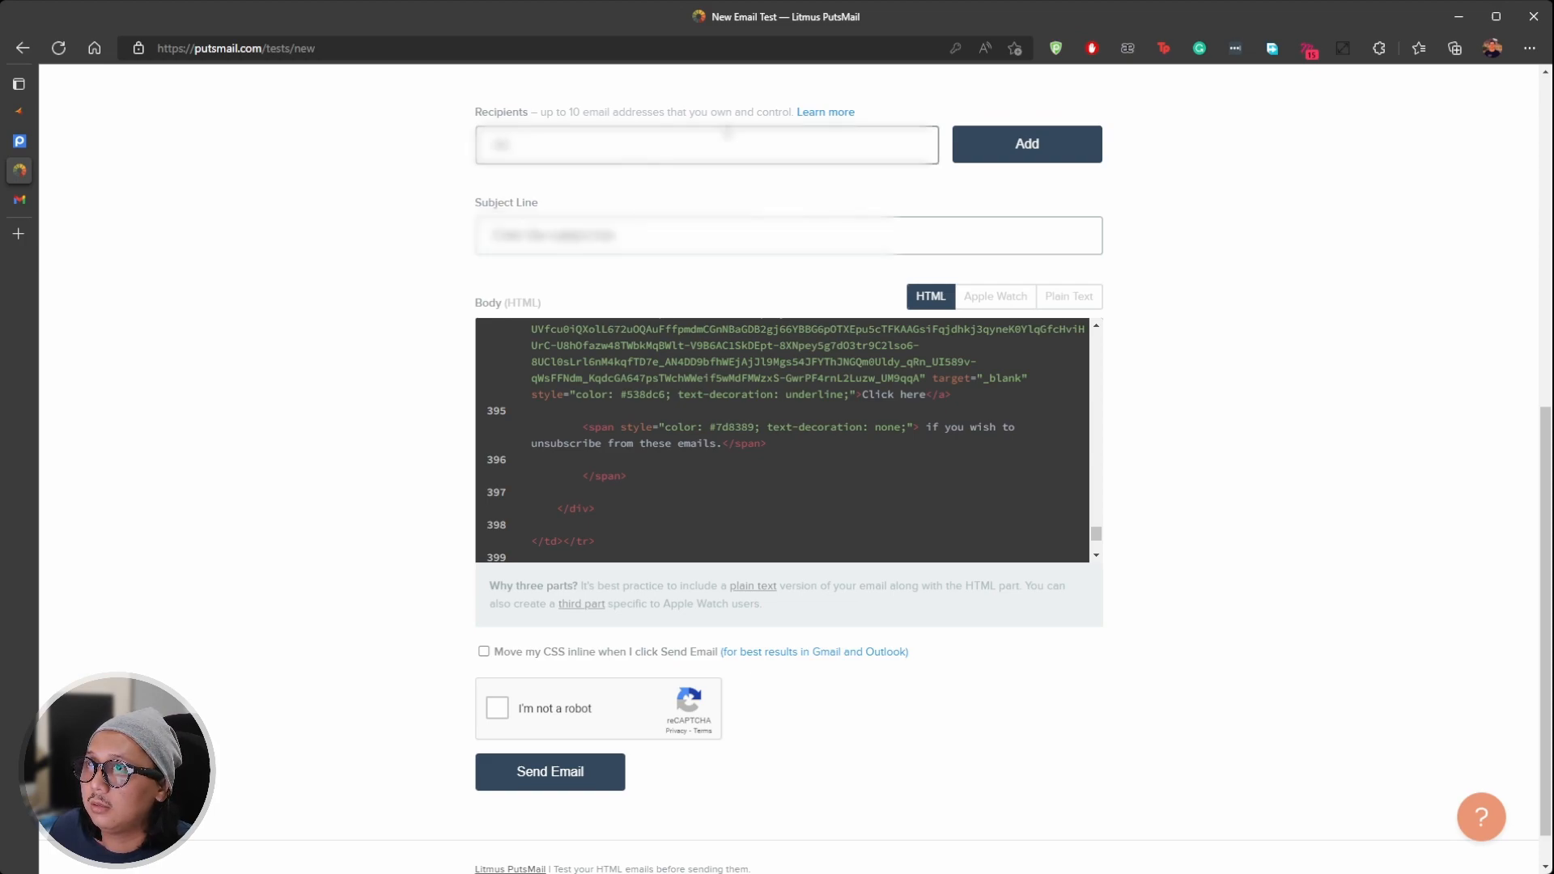
pyautogui.click(605, 199)
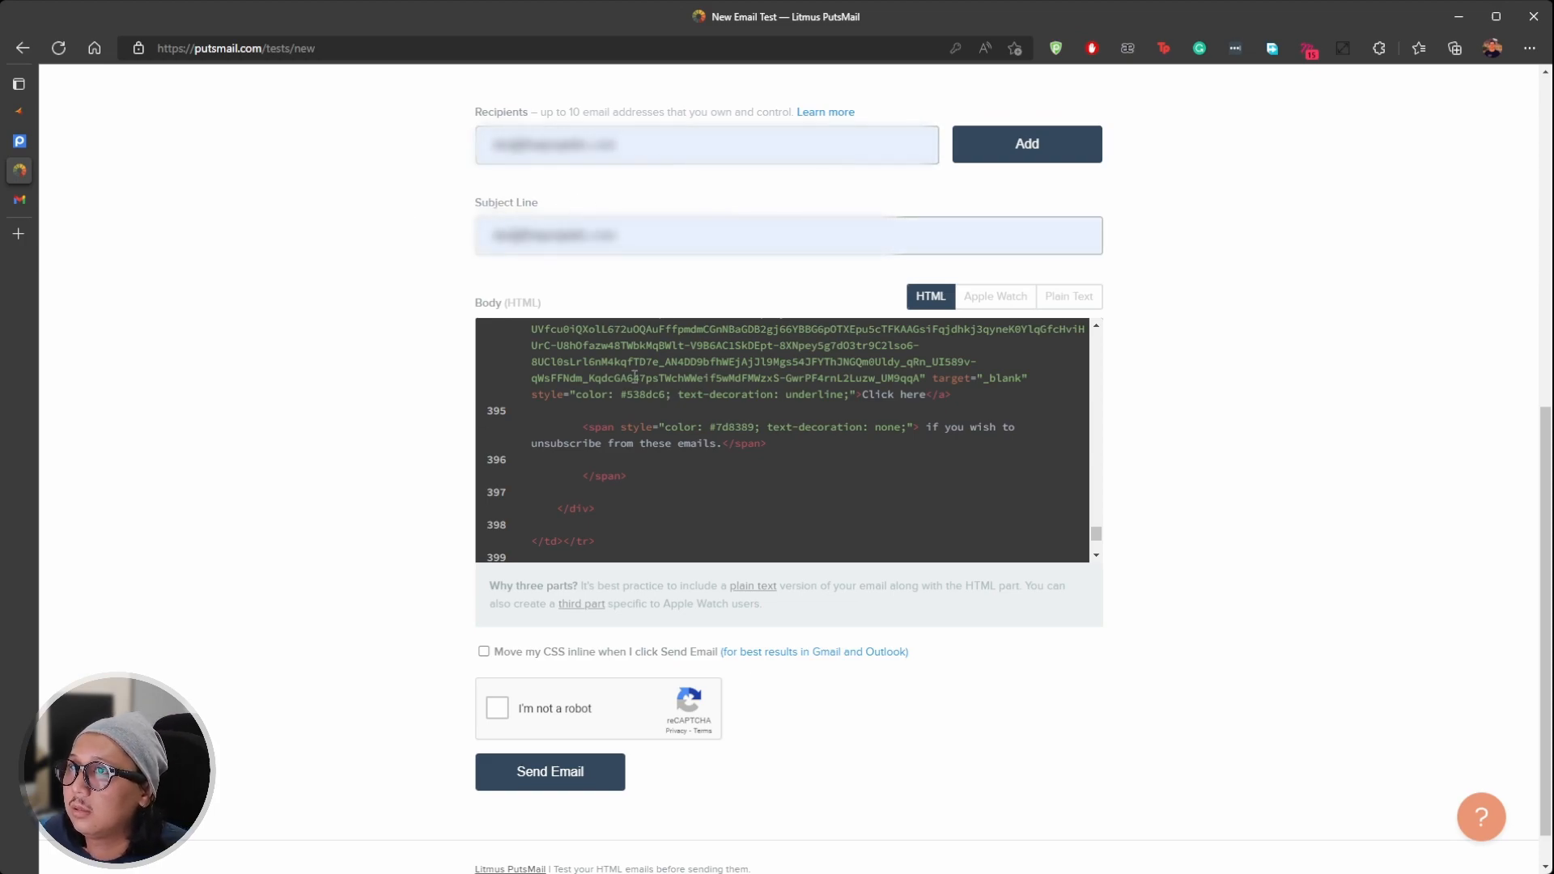
# Step: Replace the autofilled subject line with "Testing email dauntless"
pyautogui.tripleClick(632, 229)
pyautogui.press('BackSpace')
pyautogui.write('Te')
pyautogui.press('BackSpace')
pyautogui.press('BackSpace')
pyautogui.write('Test')
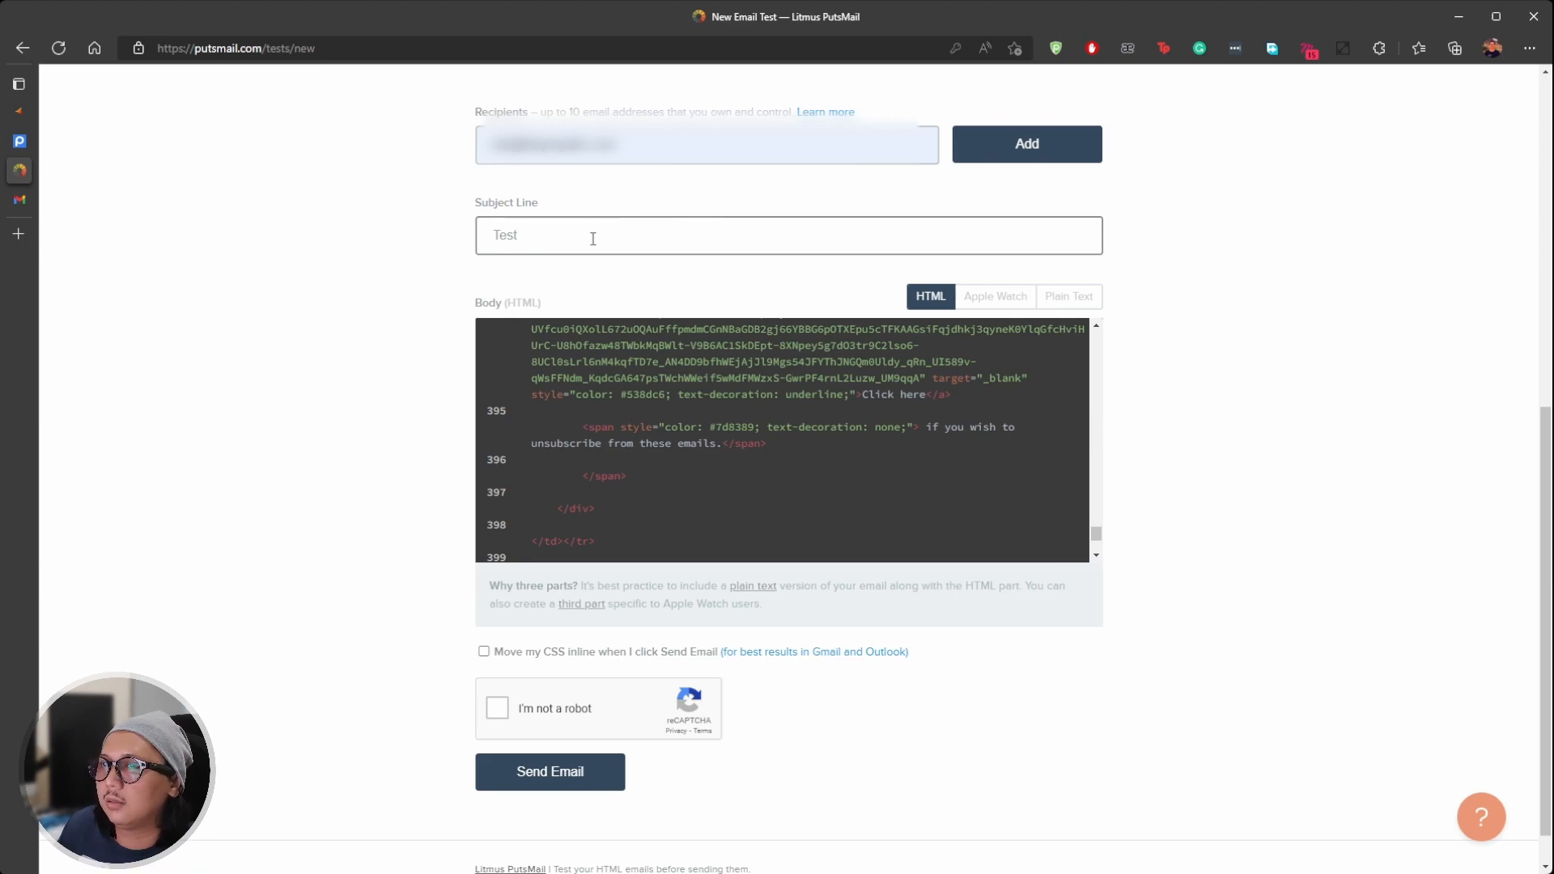
pyautogui.write('inng')
pyautogui.press('BackSpace')
pyautogui.press('BackSpace')
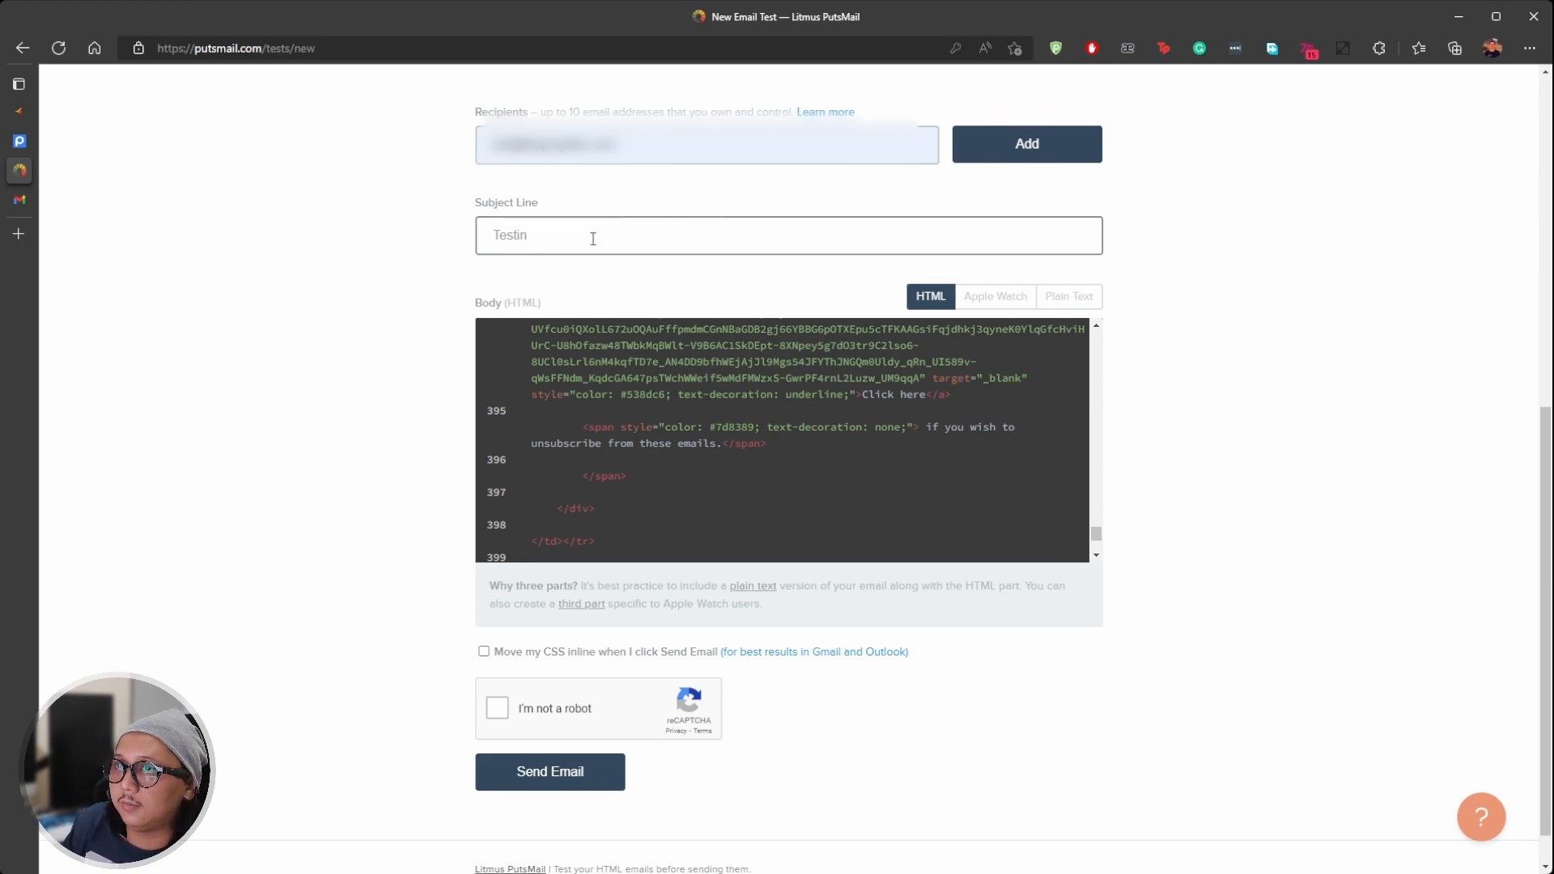
pyautogui.write('ng')
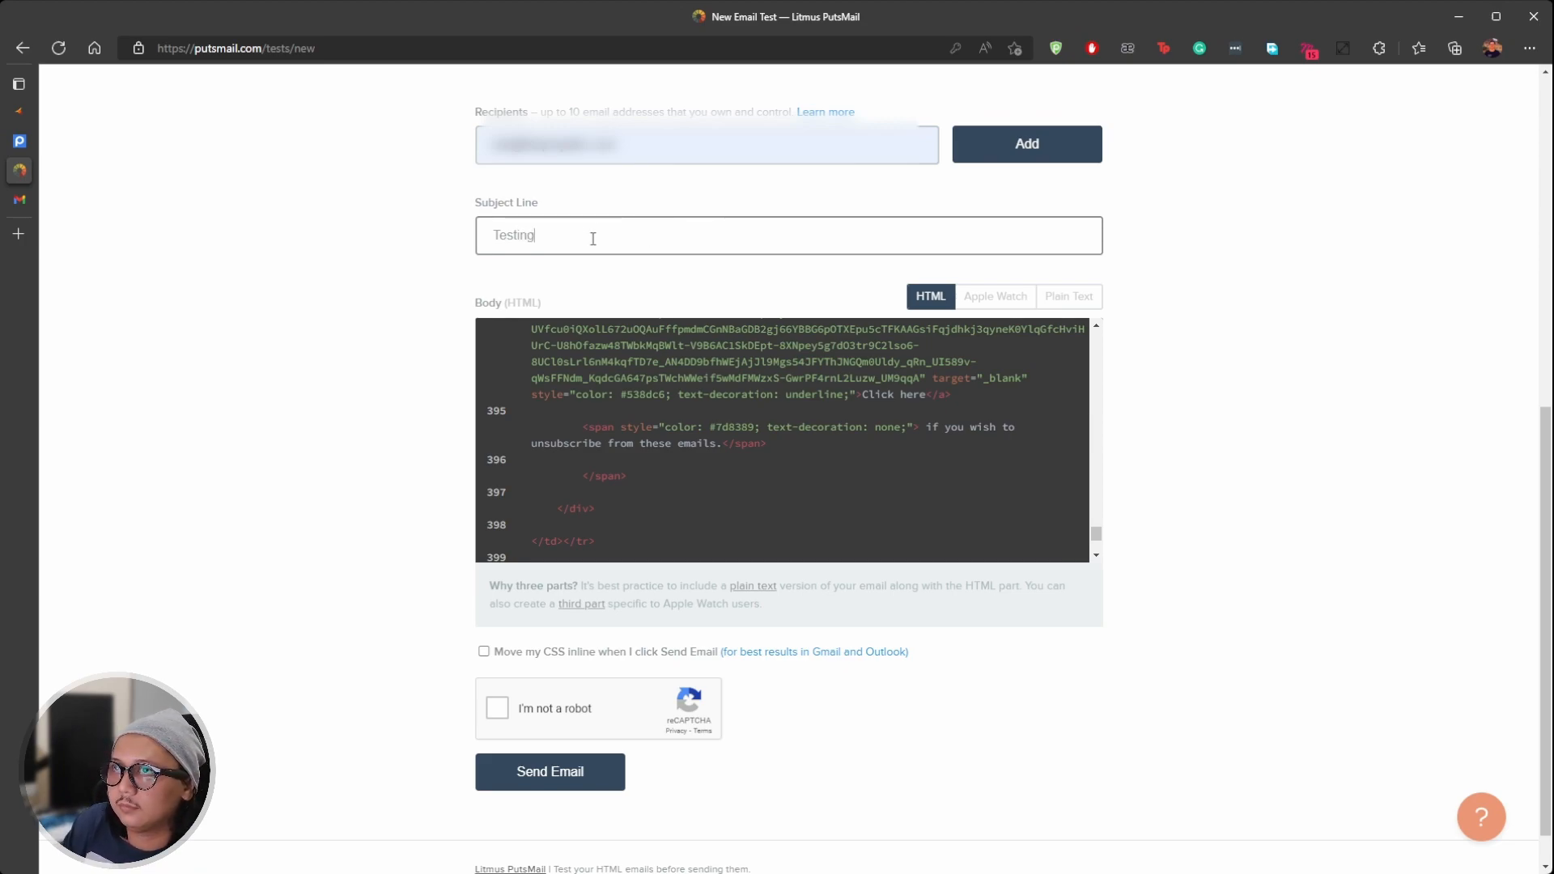
pyautogui.write(' email ')
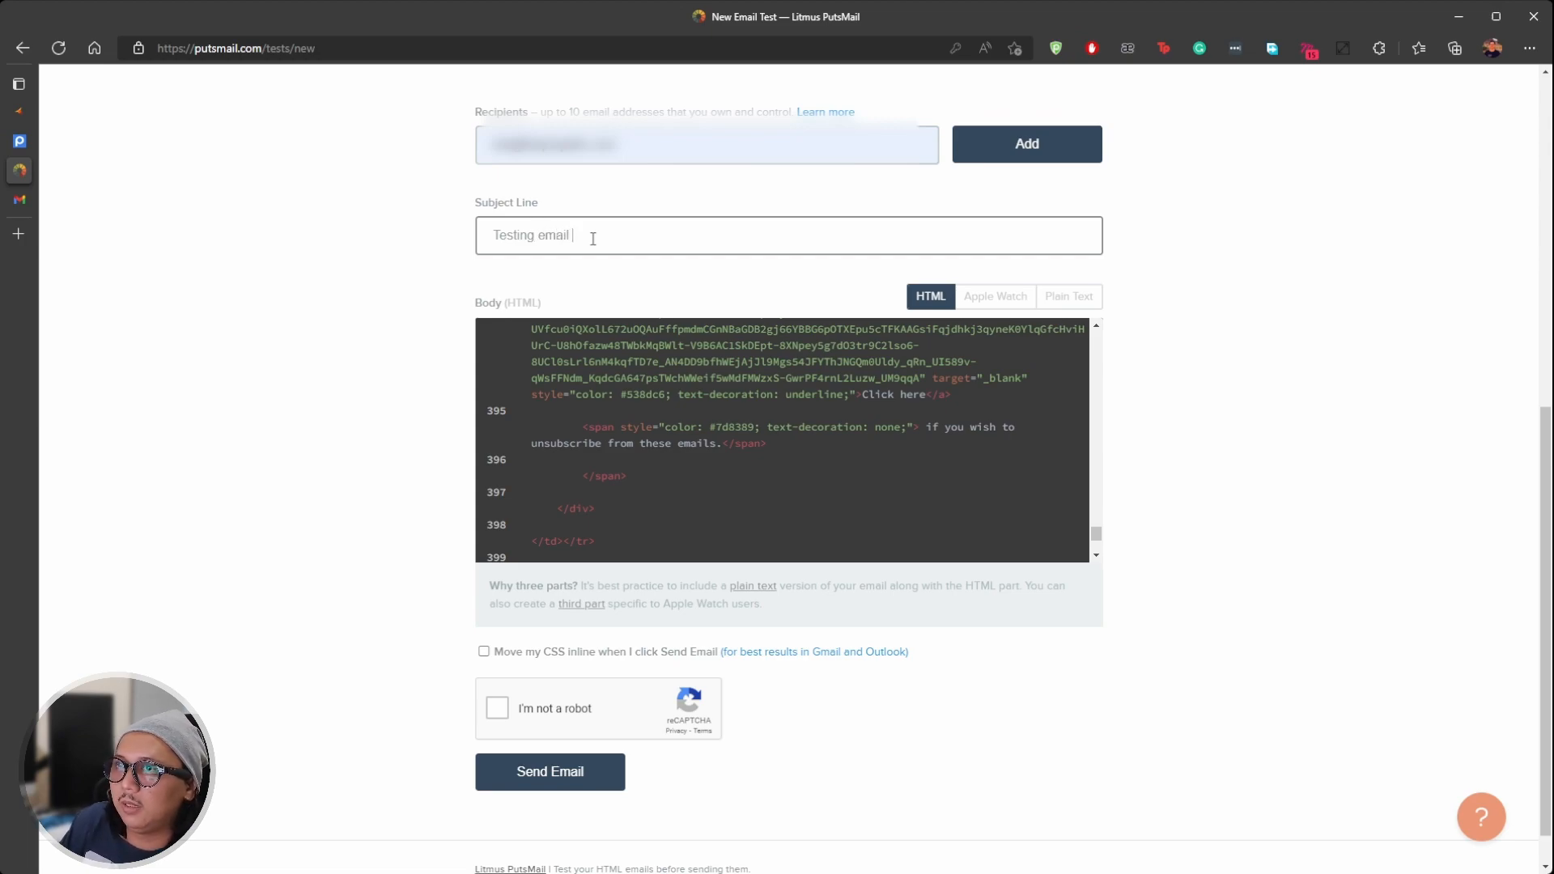
pyautogui.write('damntless')
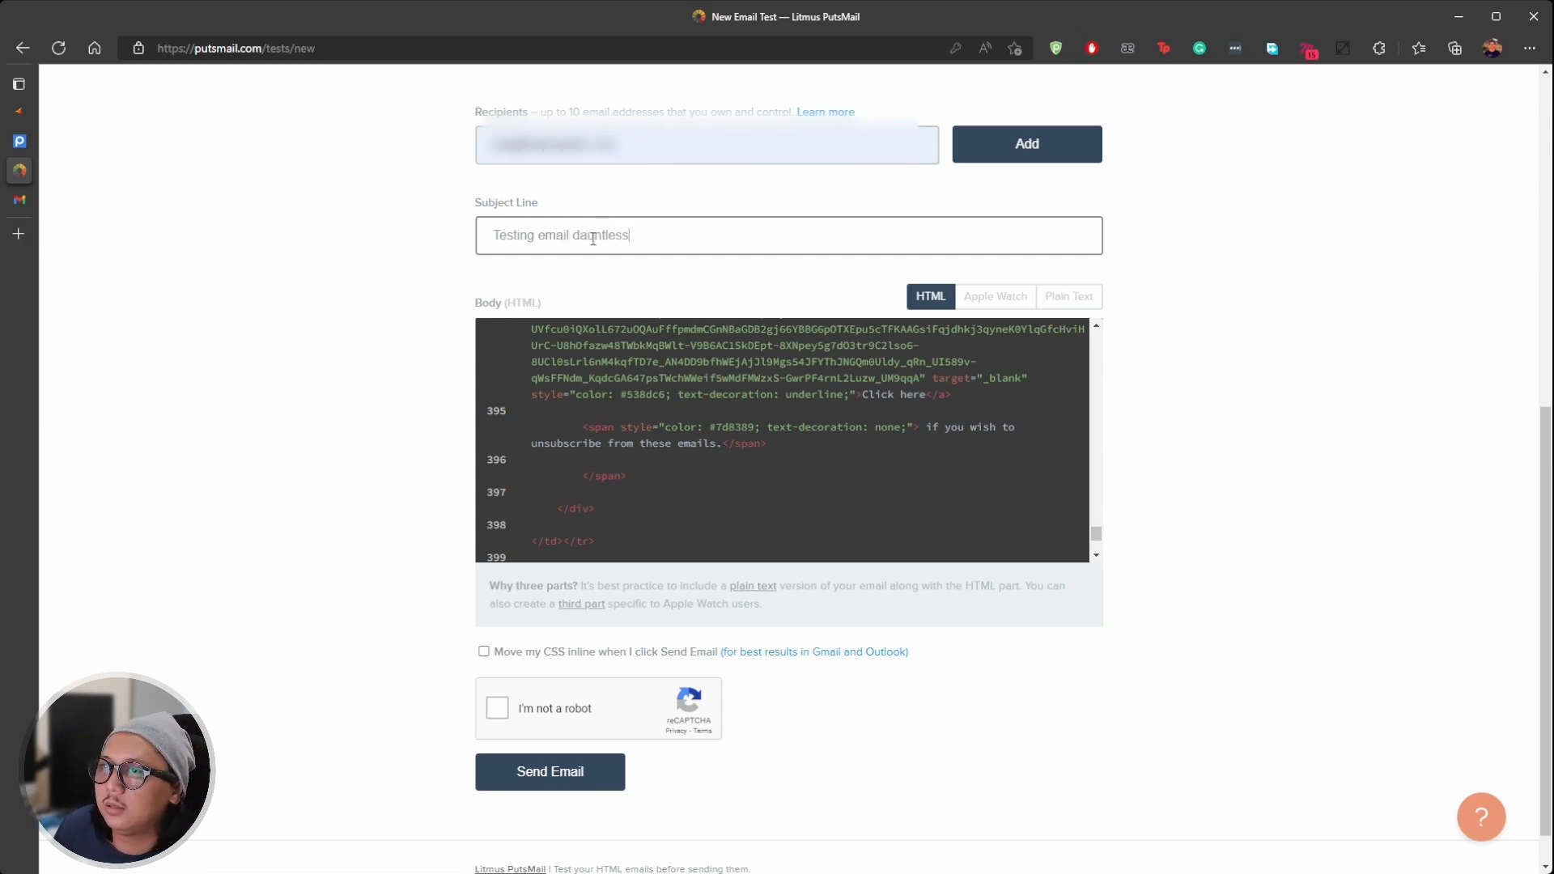
# Step: Add the entered address to the test's recipients and send the test email after completing the reCAPTCHA check
pyautogui.scroll(2, 664, 364)
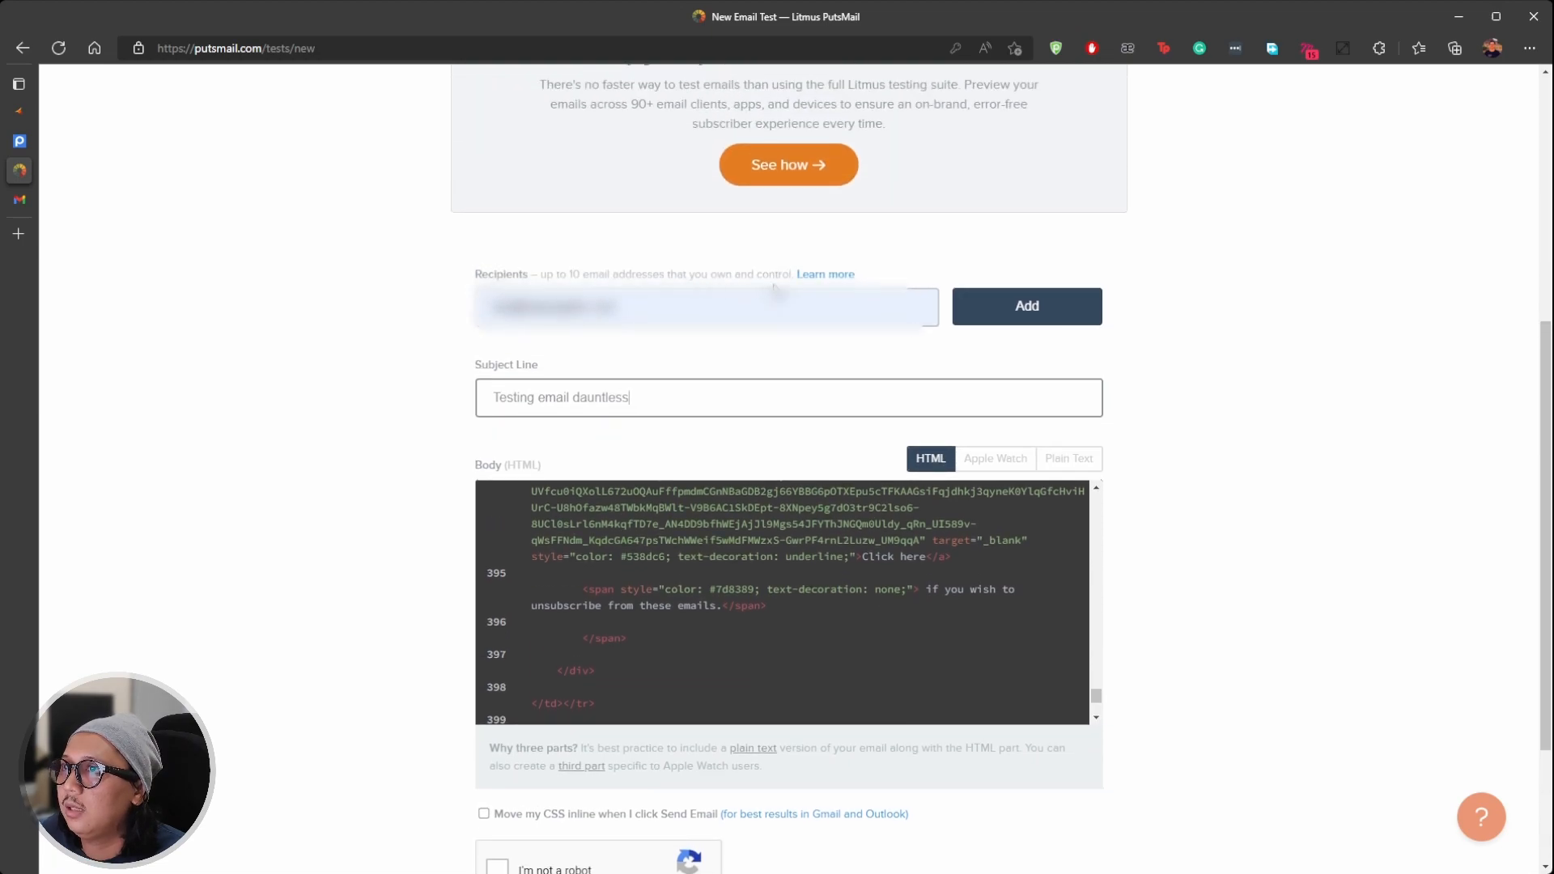
pyautogui.click(1048, 320)
pyautogui.scroll(-3, 545, 351)
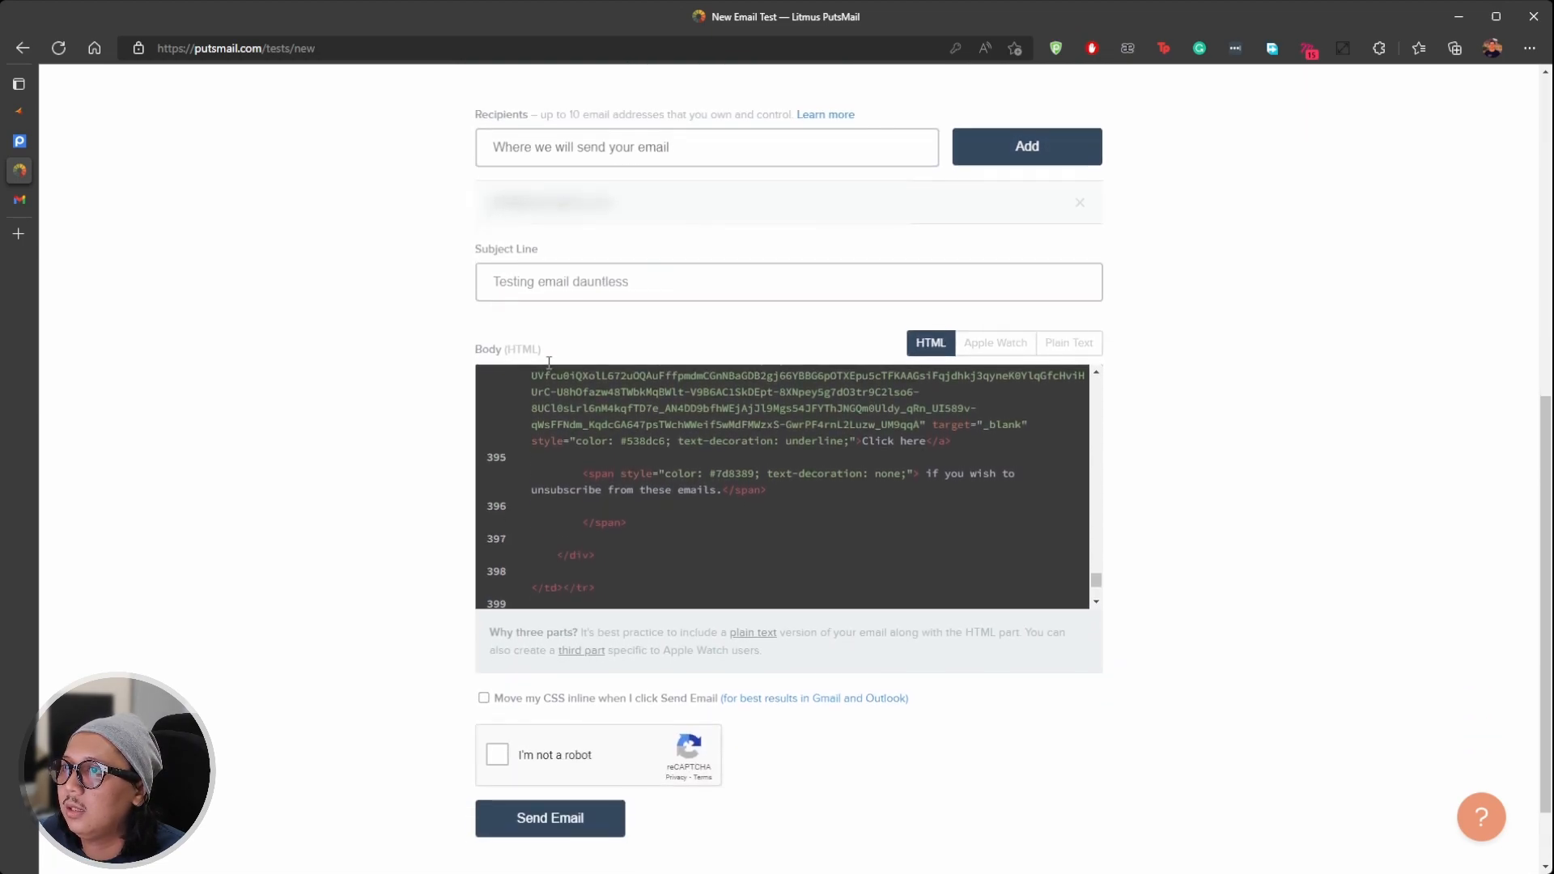
pyautogui.click(497, 664)
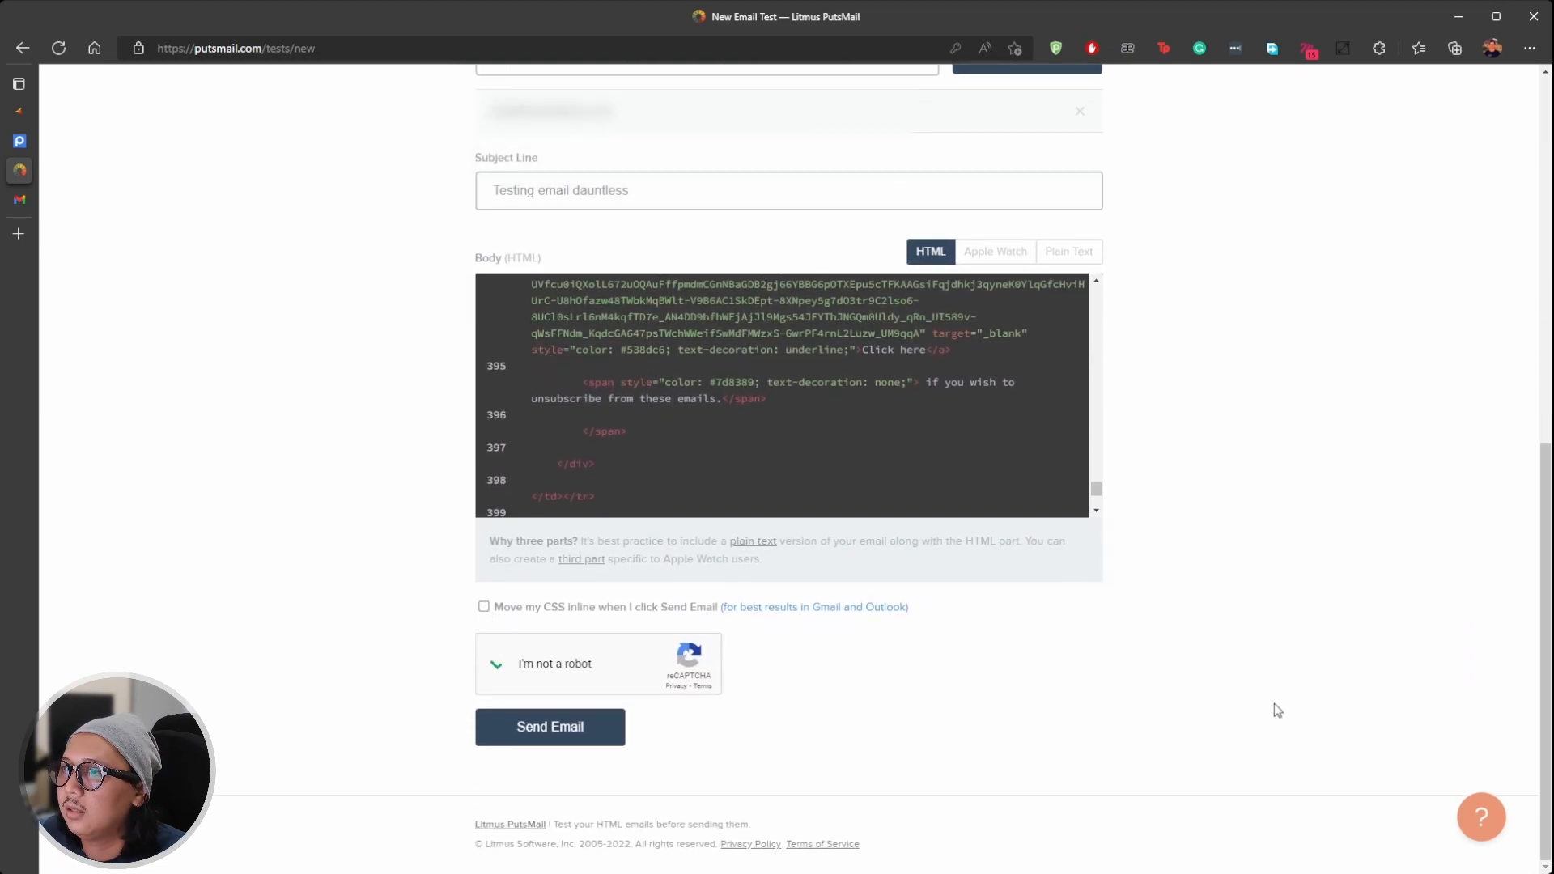
pyautogui.click(579, 737)
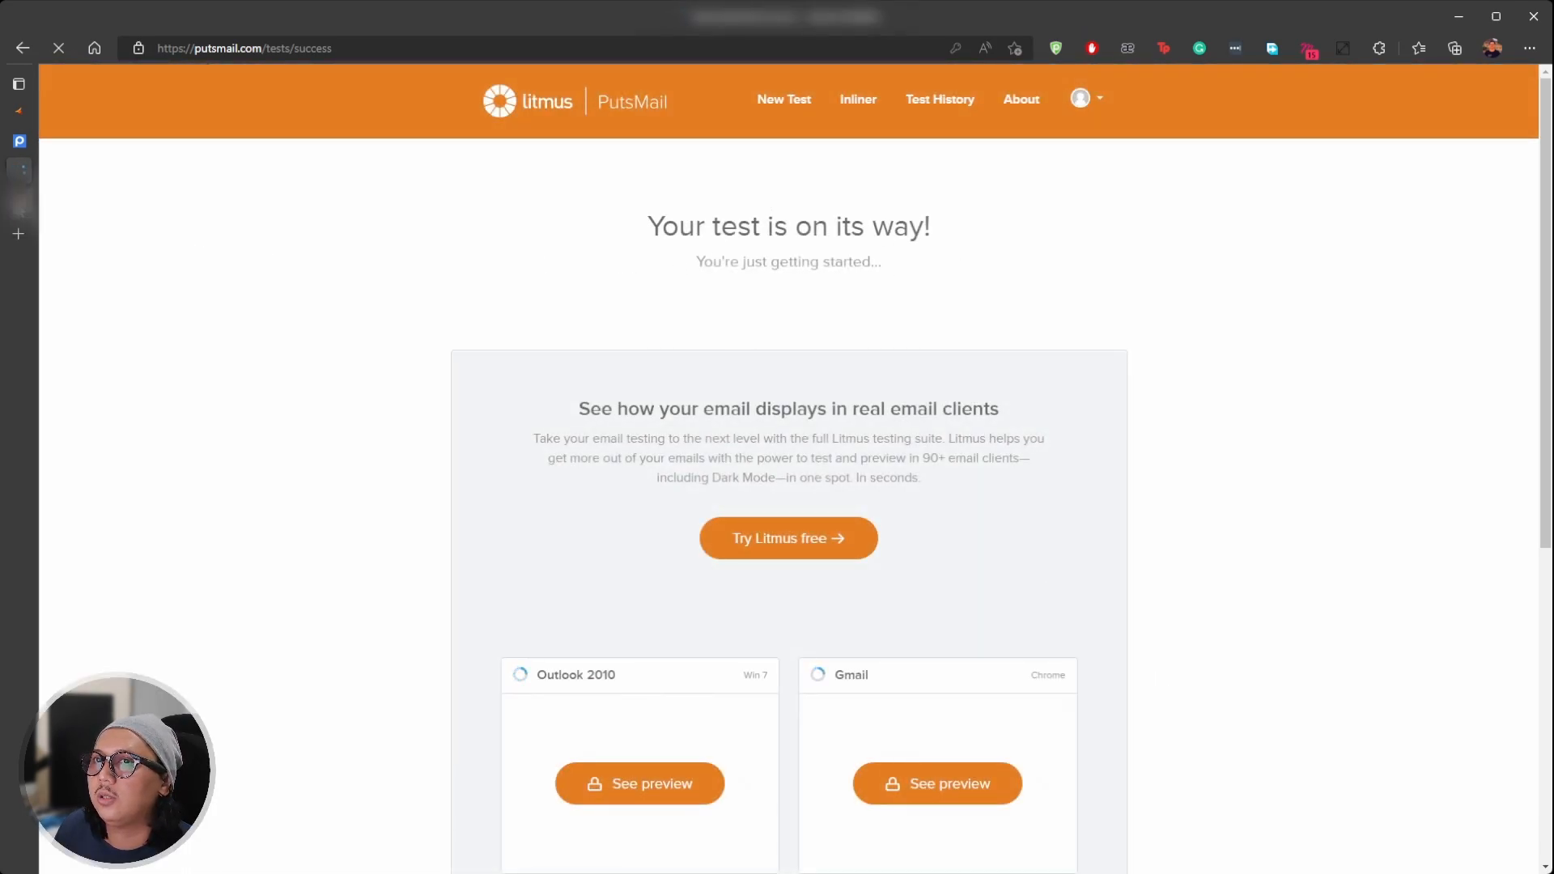
# Step: Switch to Gmail, open the received "Testing email dauntless" message and examine its images and layout down to the rating logos
pyautogui.click(19, 200)
pyautogui.click(179, 136)
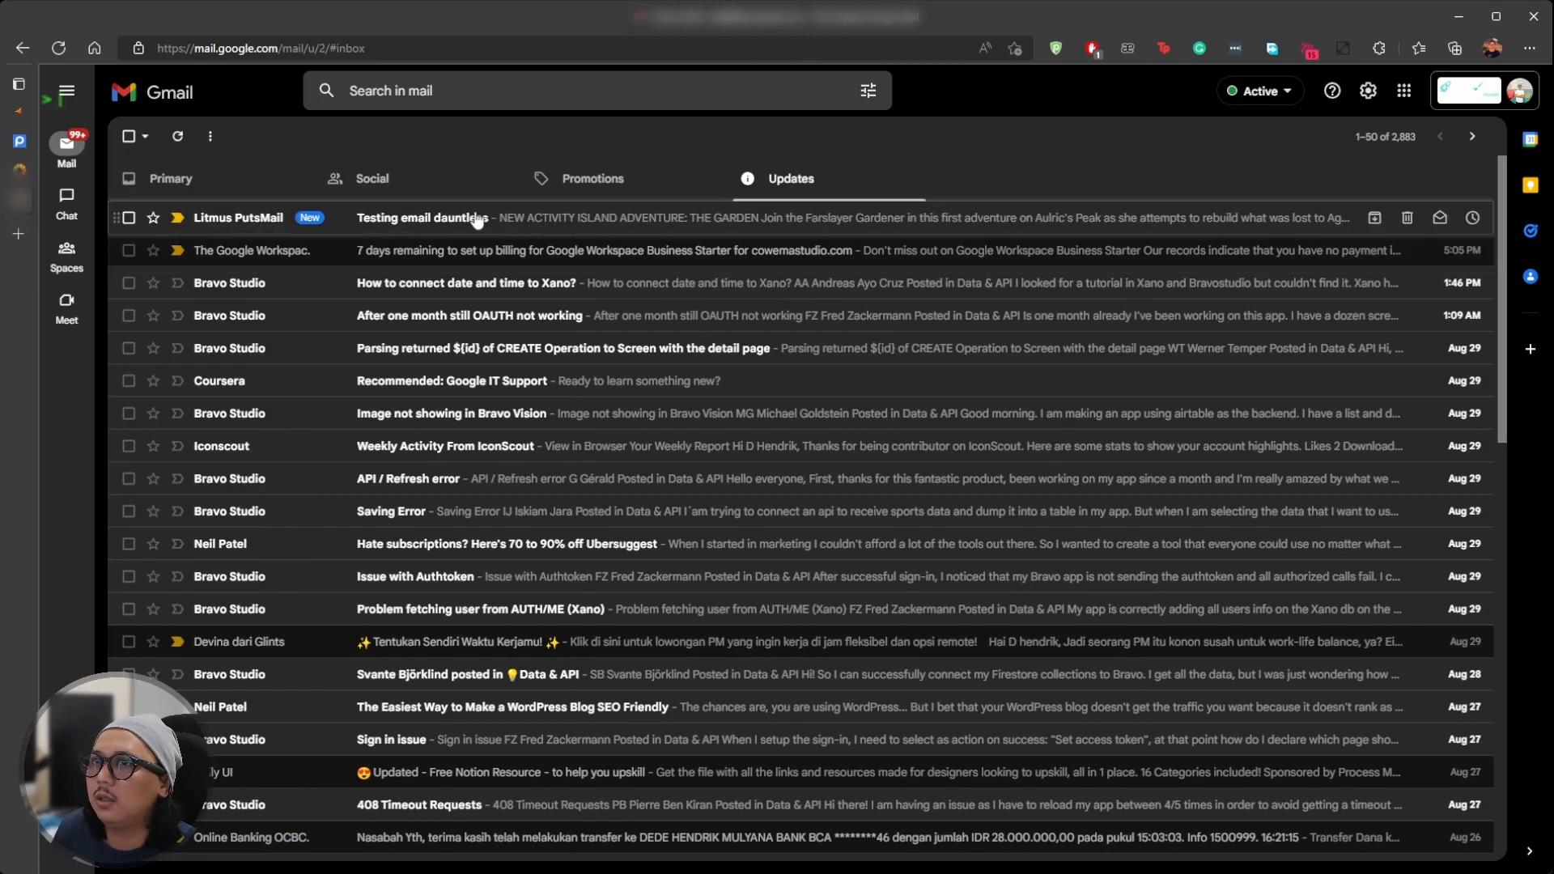
pyautogui.click(478, 218)
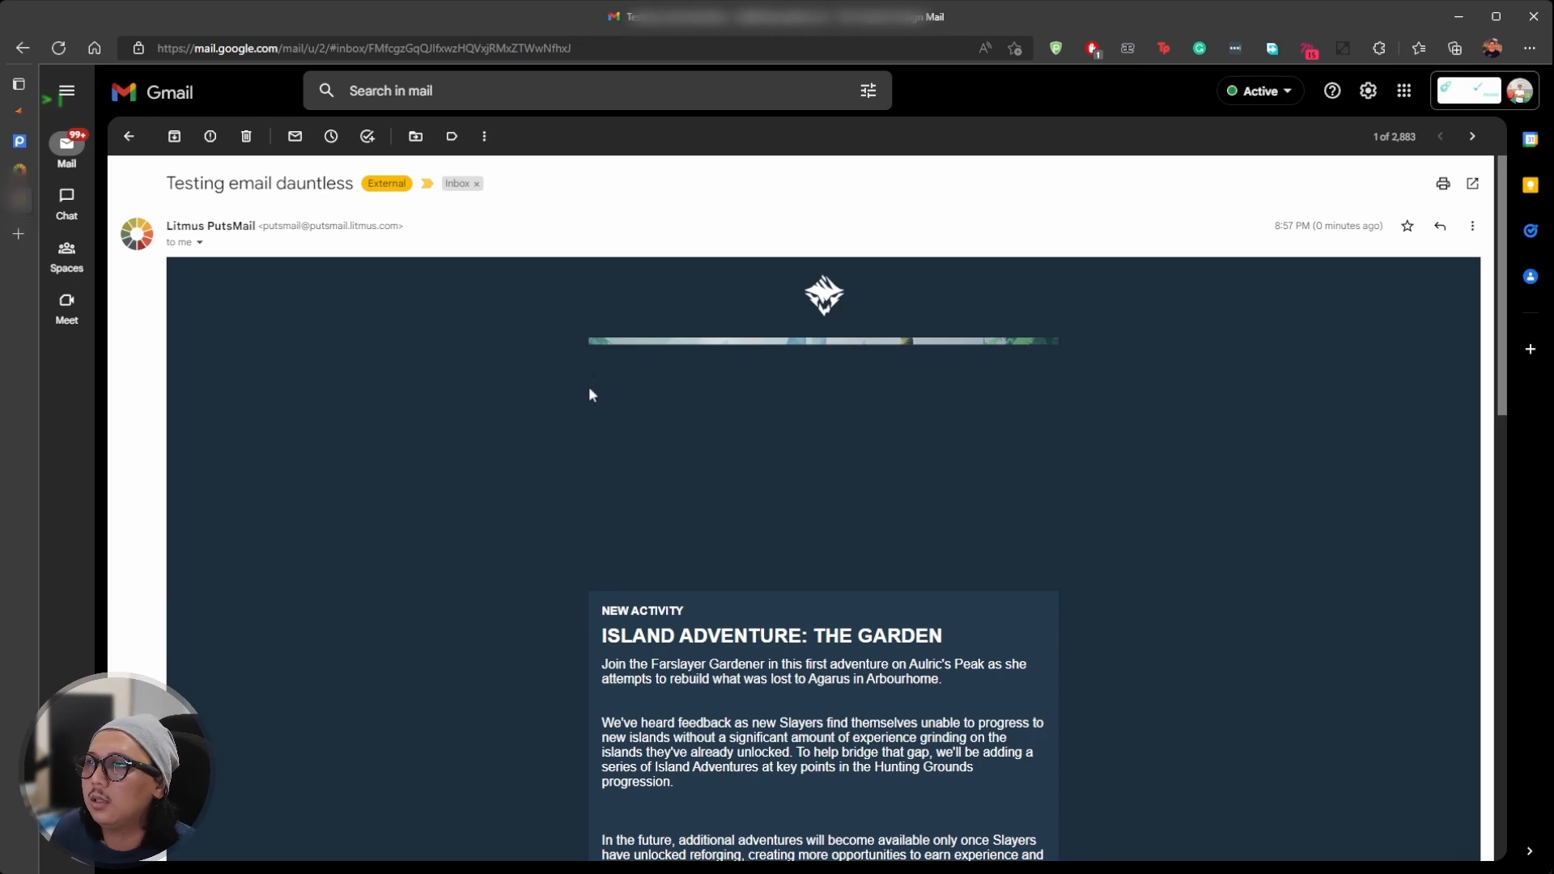
pyautogui.scroll(-5, 590, 391)
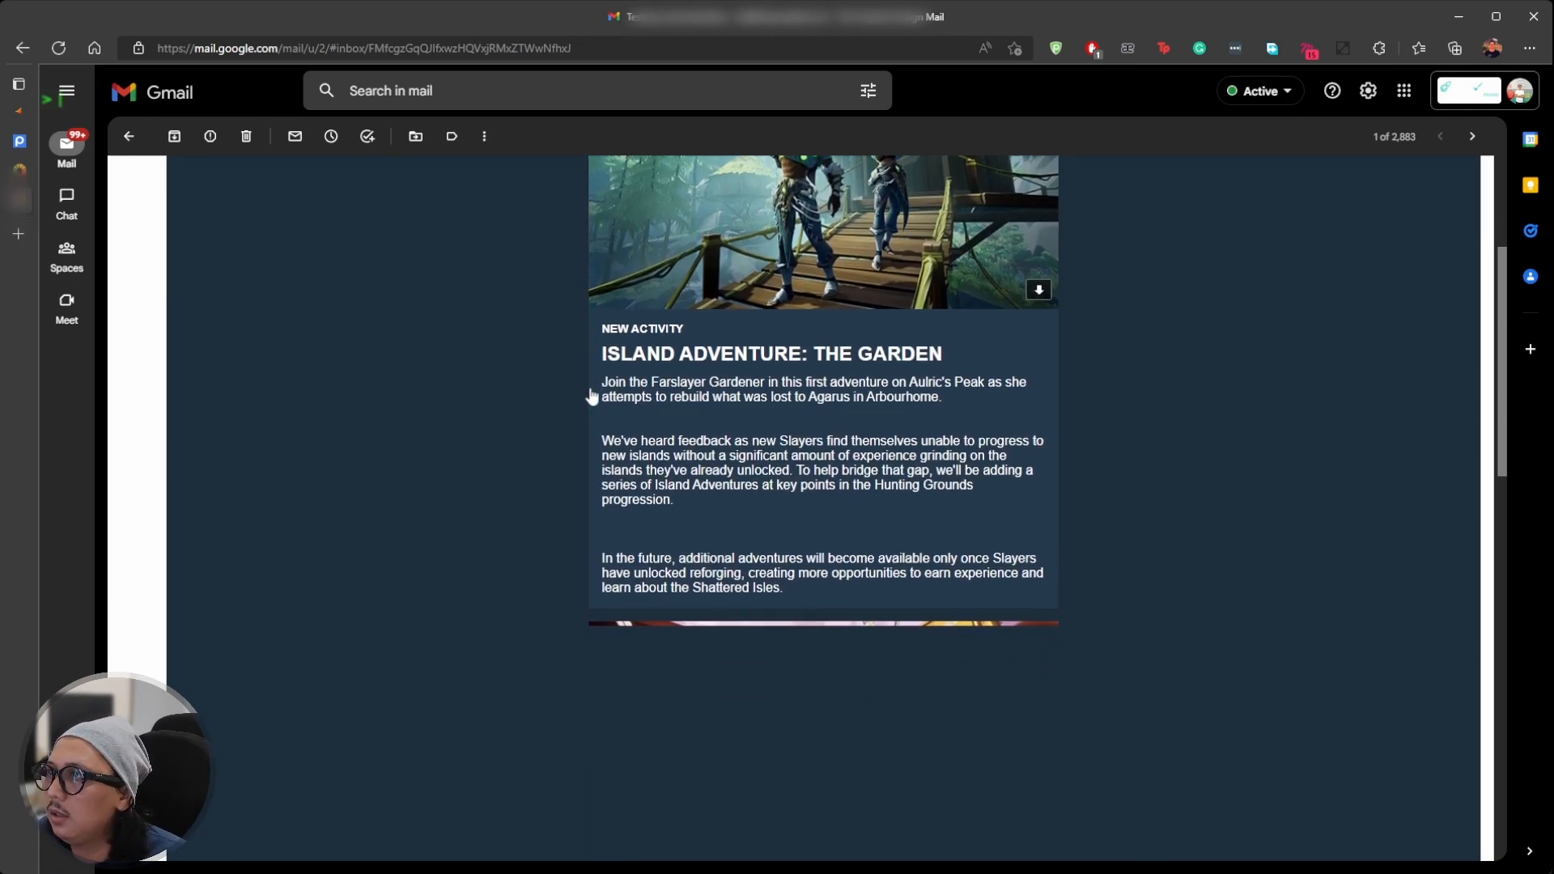
pyautogui.scroll(-10, 591, 392)
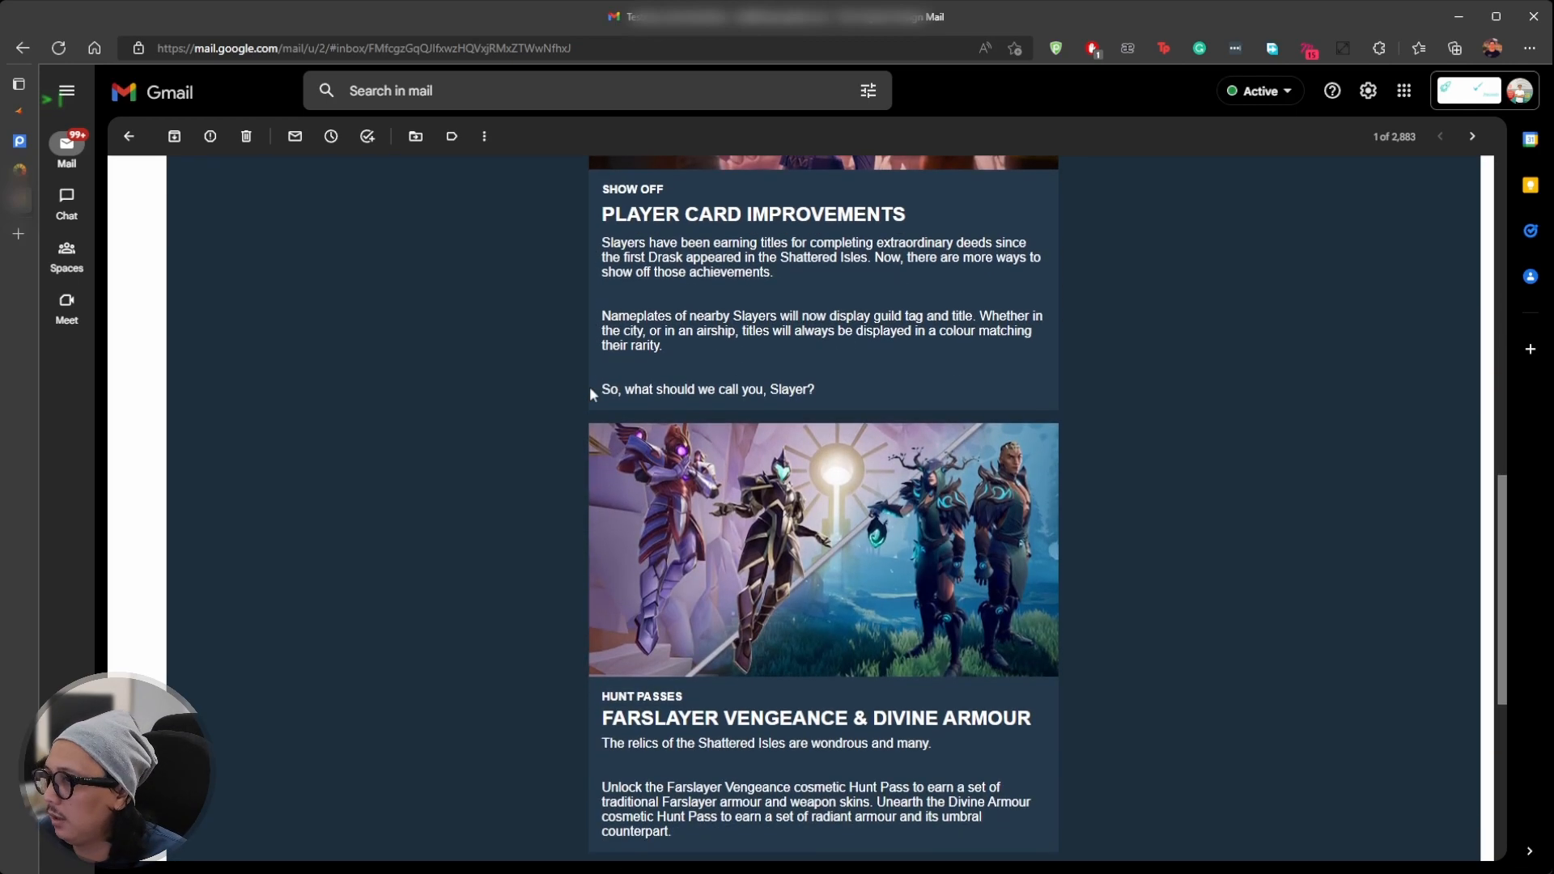
pyautogui.scroll(-2, 589, 386)
pyautogui.scroll(8, 663, 459)
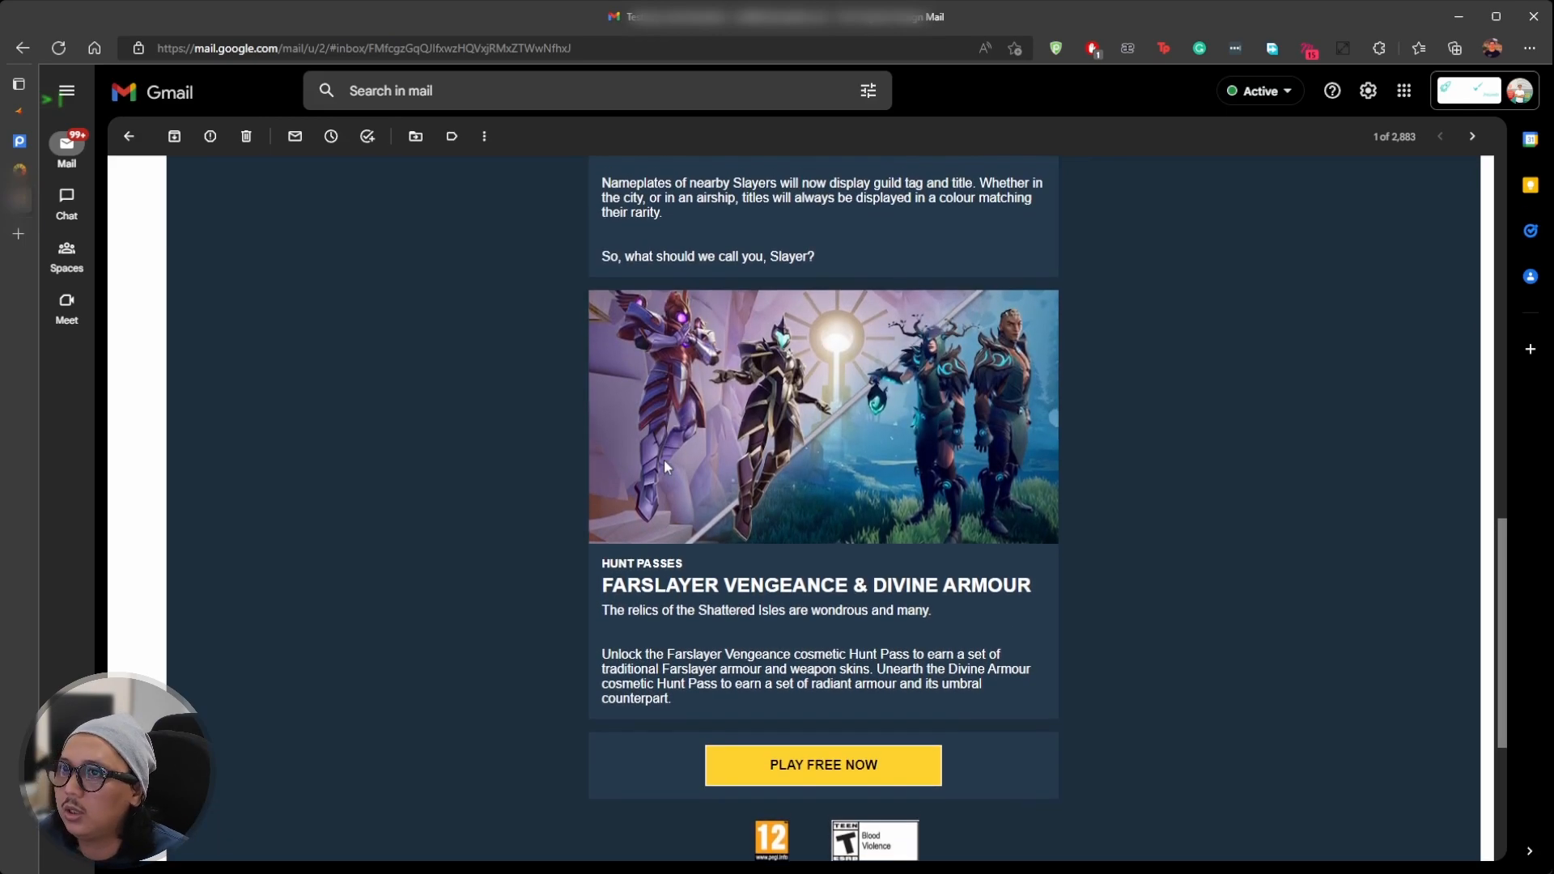
pyautogui.scroll(10, 665, 462)
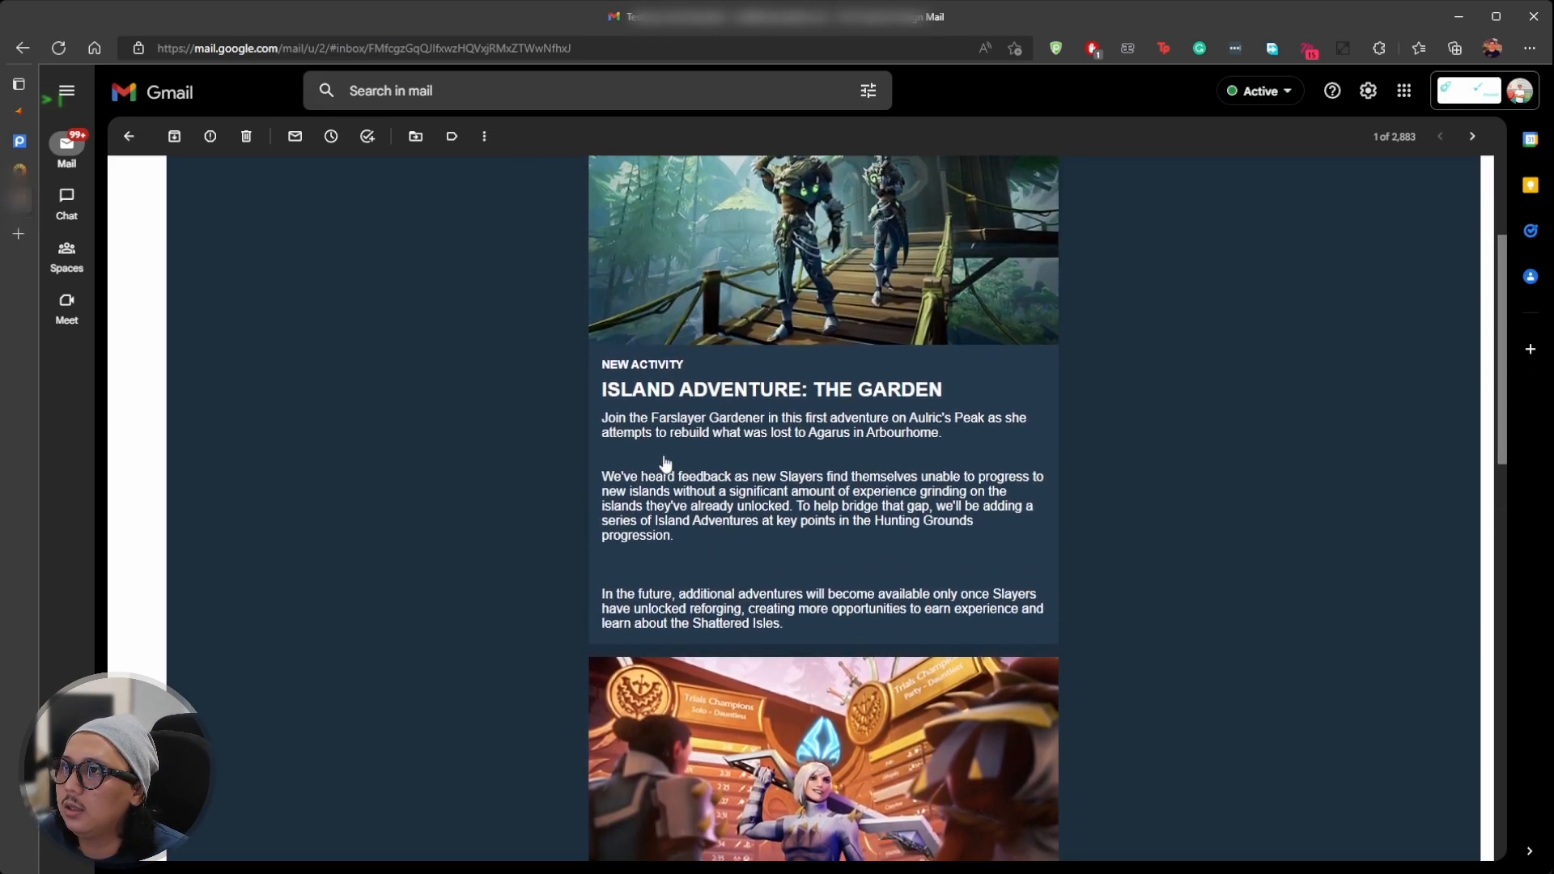
# Step: Widen the live preview slightly in Phoenix and compare it with the received email in Gmail before returning to Litmus PutsMail
pyautogui.click(19, 111)
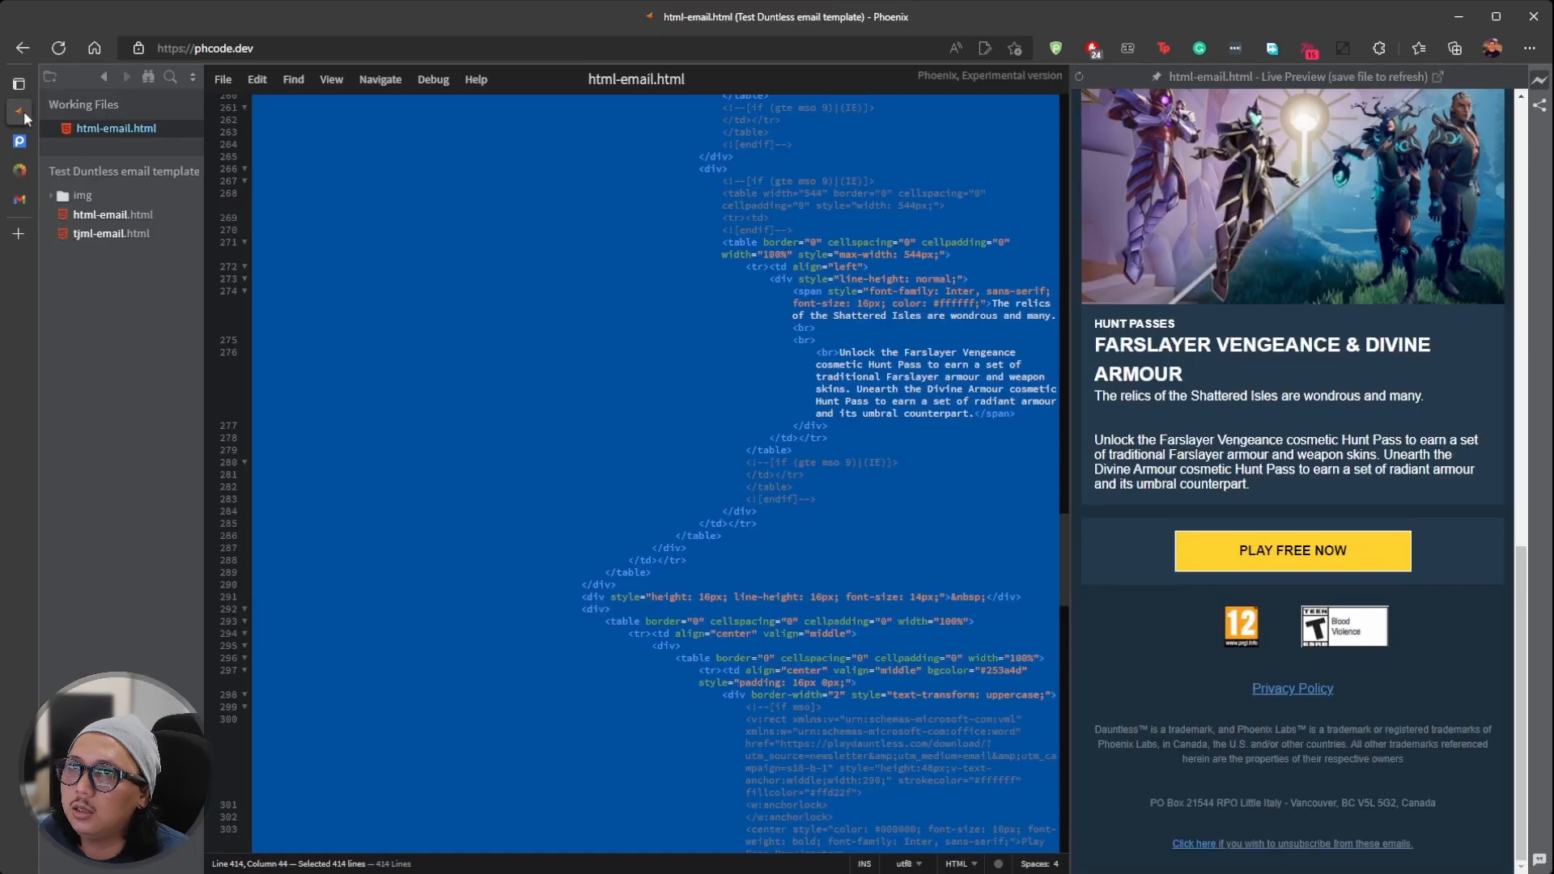
pyautogui.moveTo(1066, 461); pyautogui.dragTo(1028, 476)
pyautogui.moveTo(31, 168)
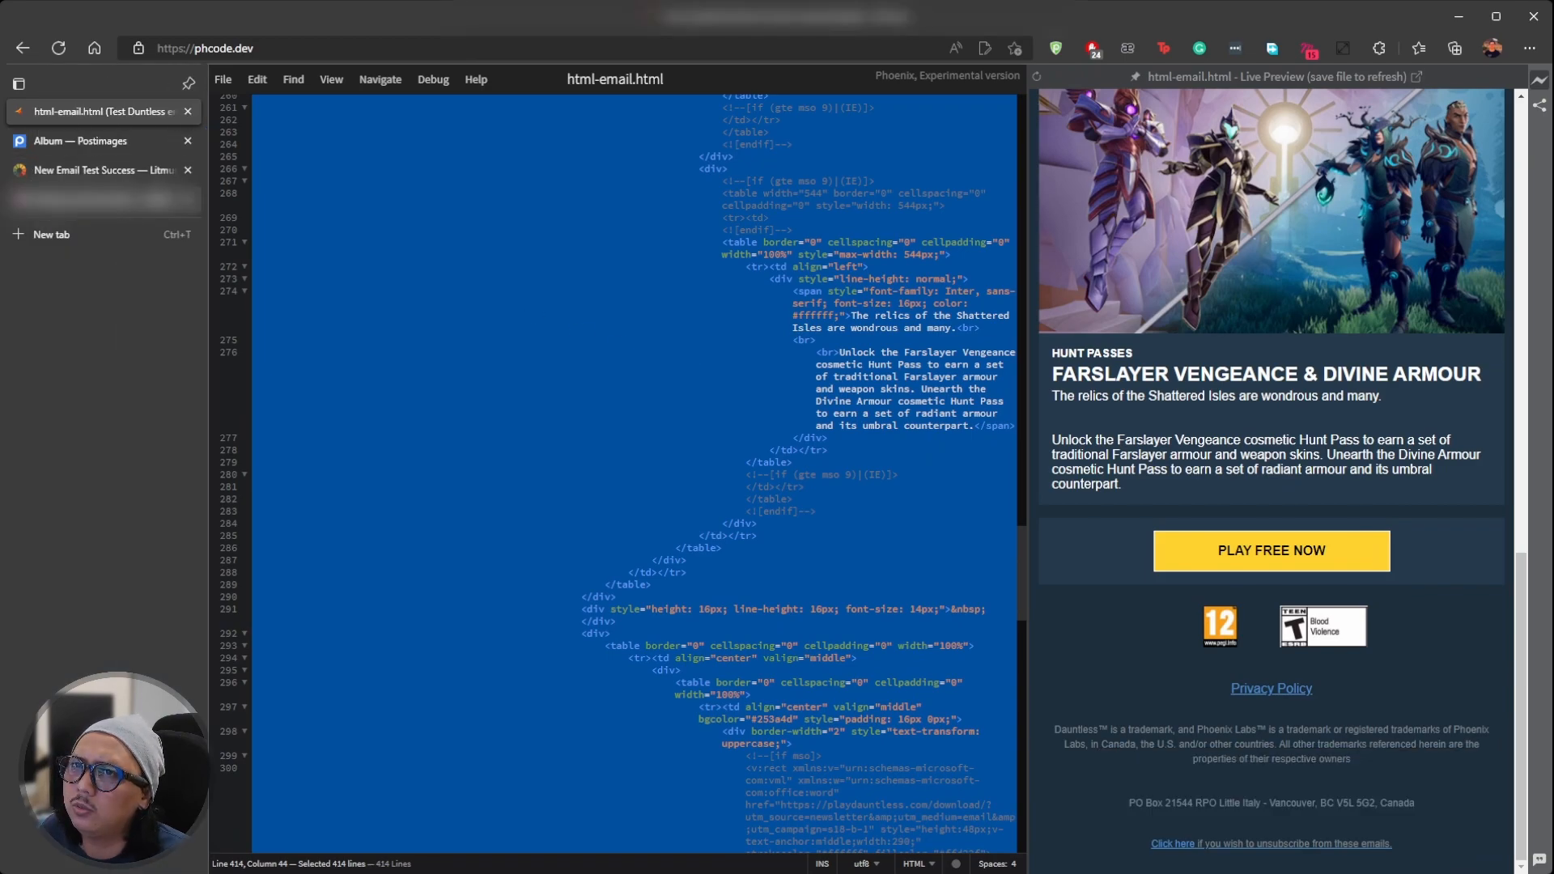
pyautogui.click(97, 198)
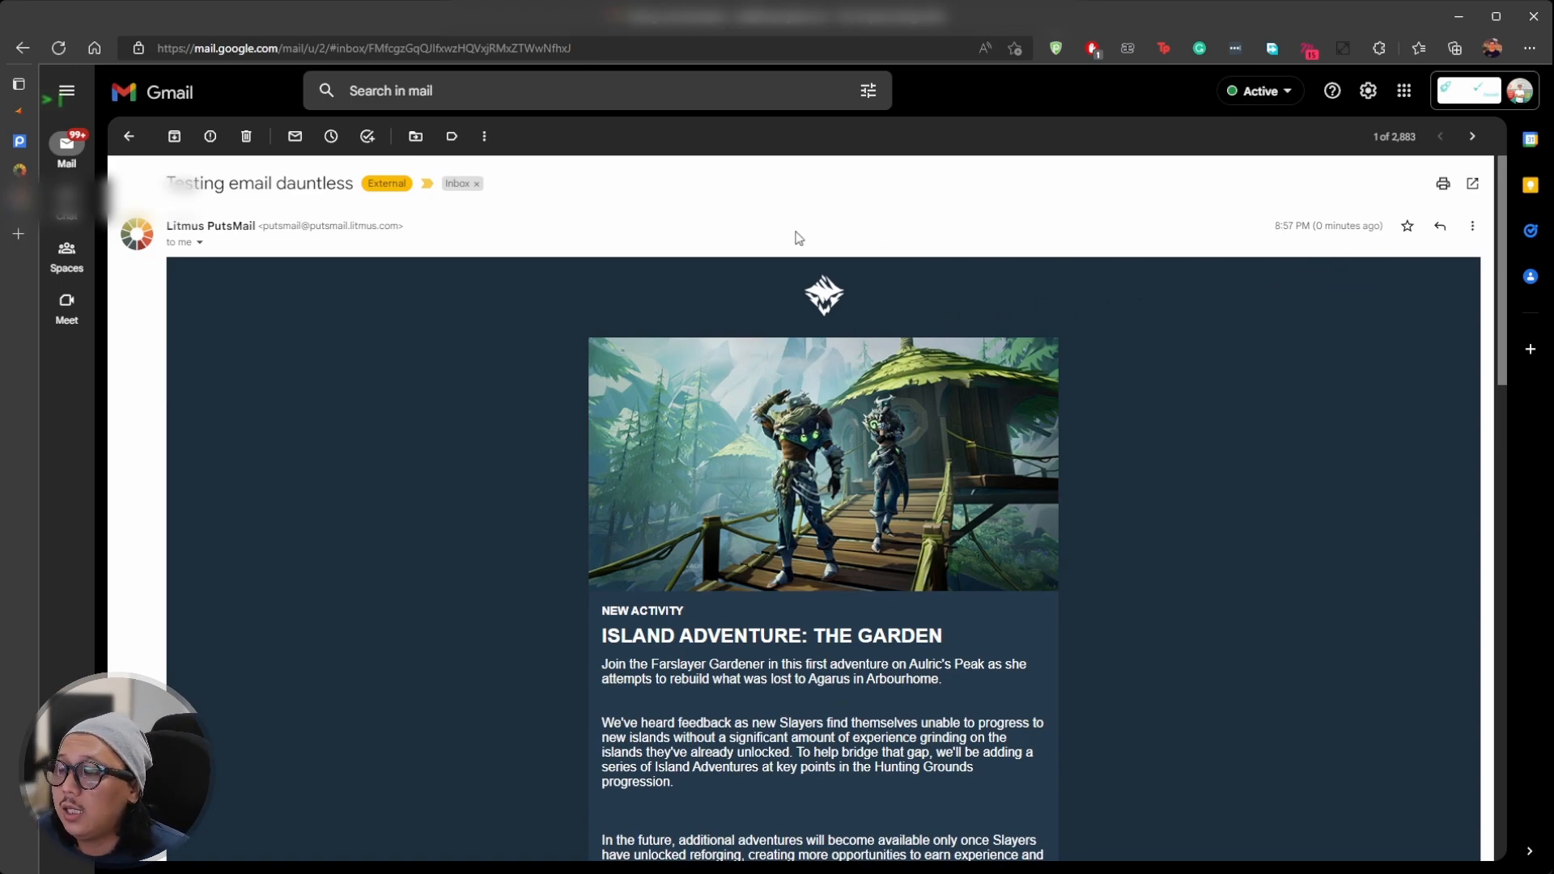
pyautogui.click(29, 170)
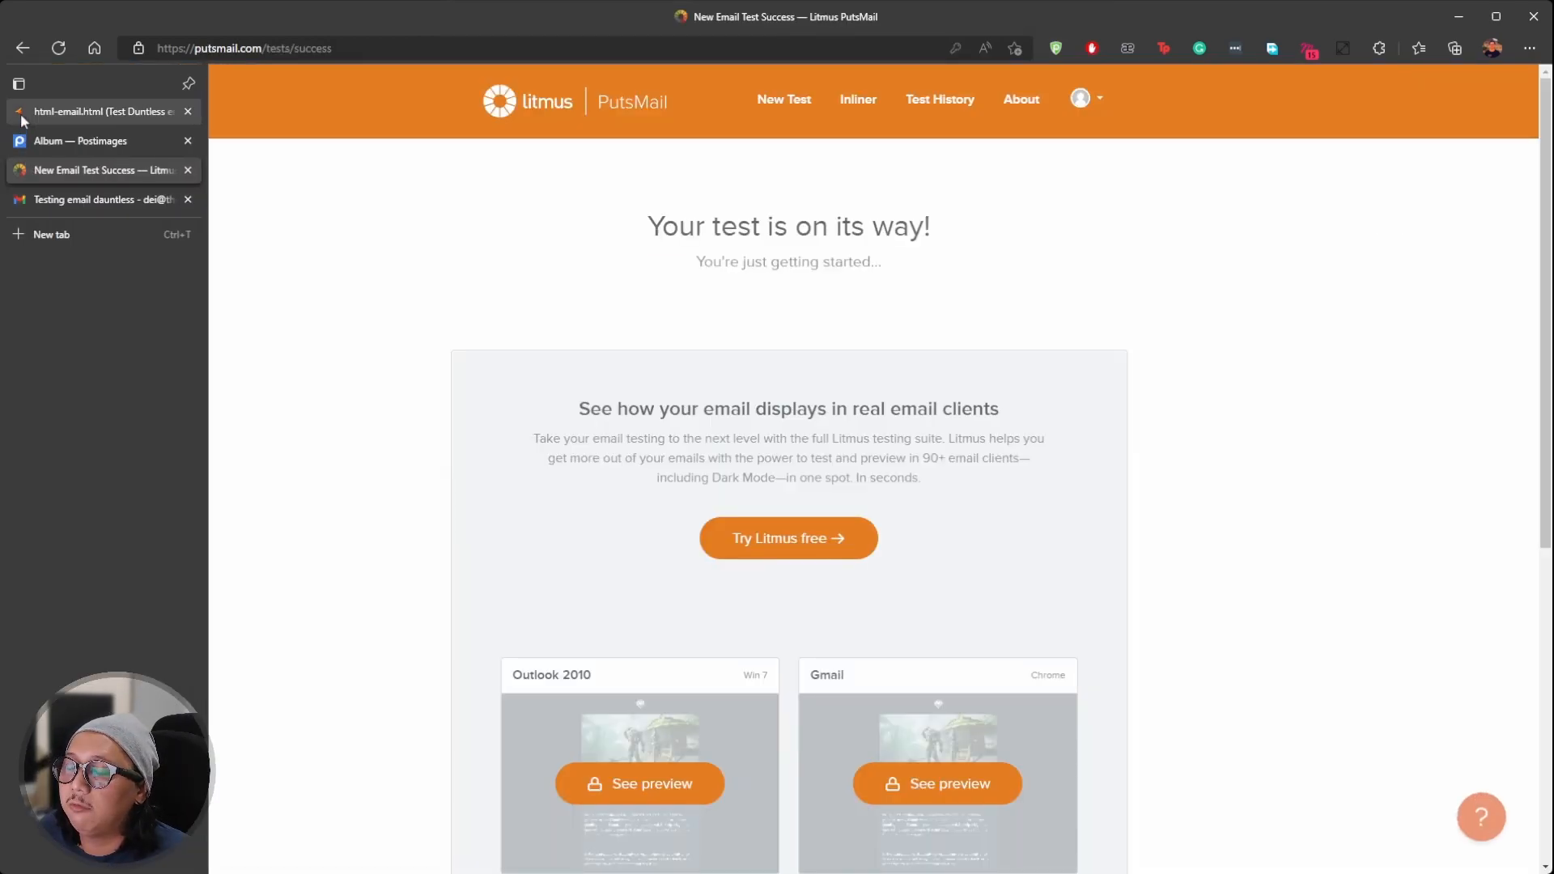